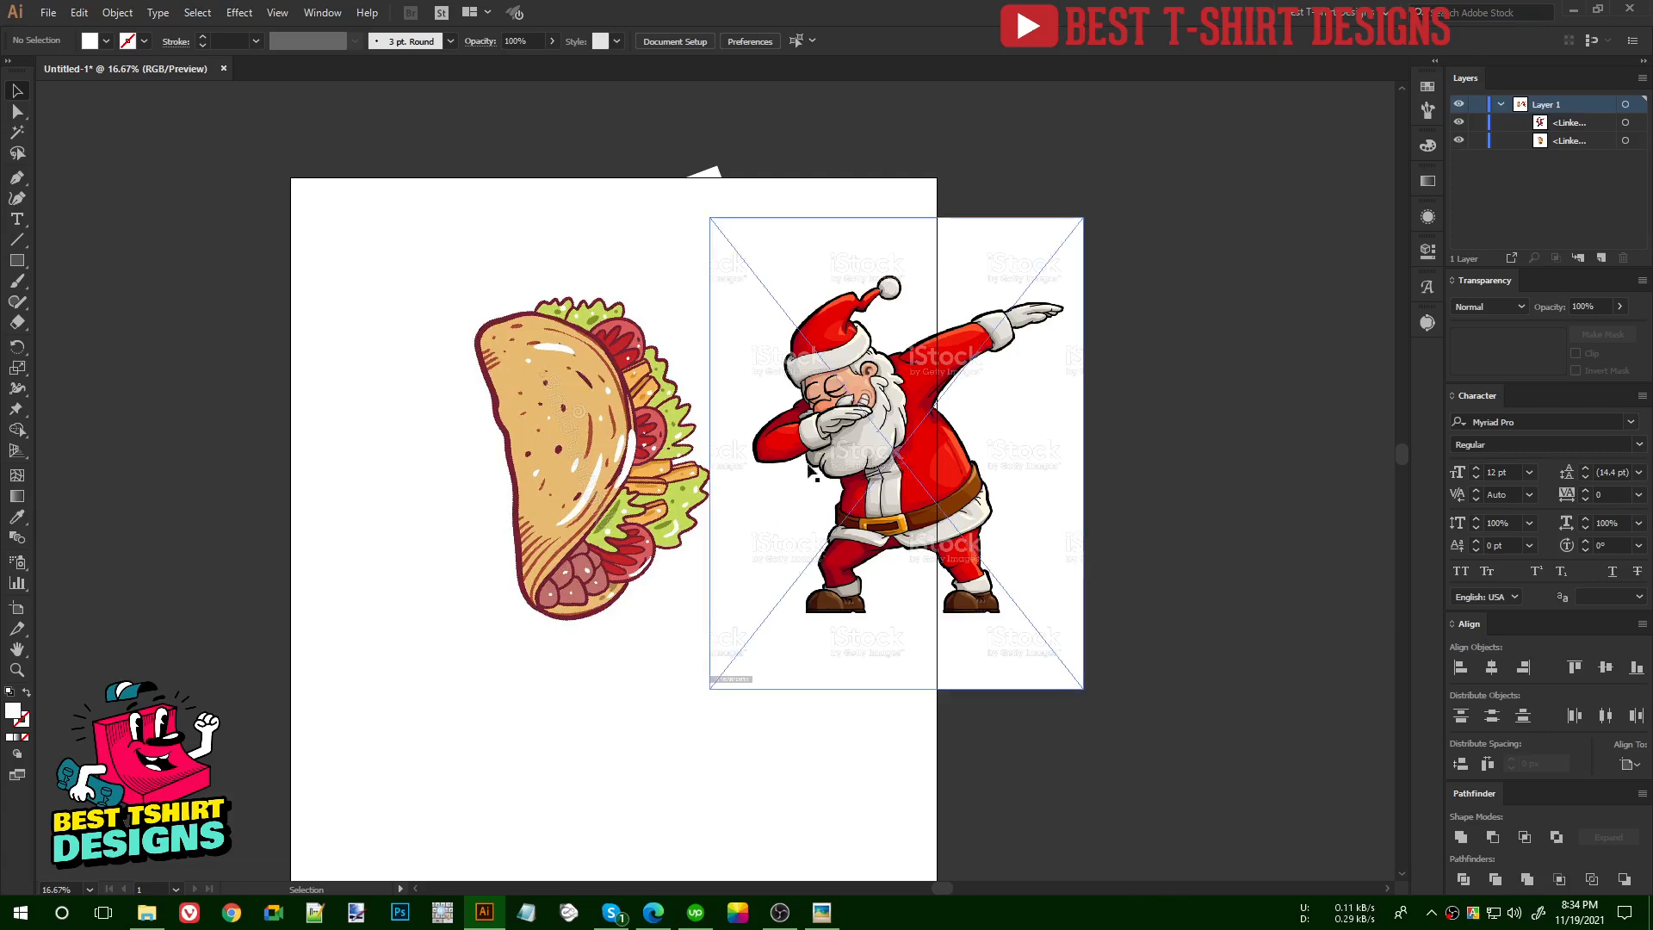
- Move the taco and dabbing Santa reference images apart, keeping the taco on the artboard and Santa beside it
{"action": "left_click_drag", "start_coordinate": [637, 481], "coordinate": [598, 495]}
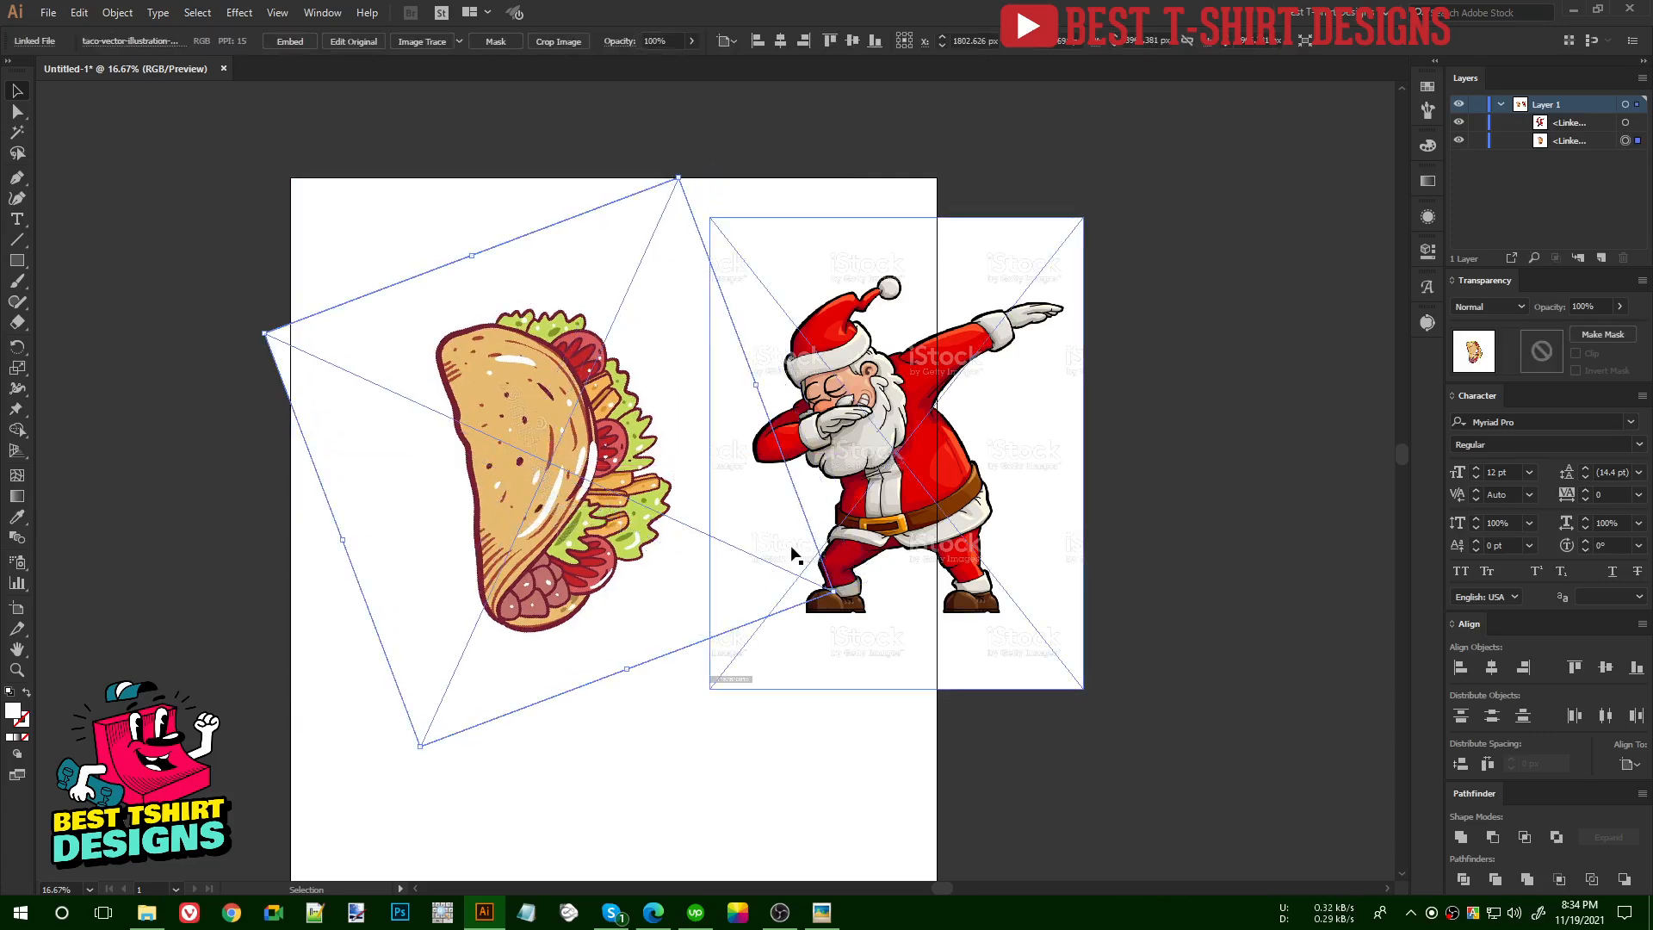
{"action": "left_click_drag", "start_coordinate": [999, 519], "coordinate": [1064, 511]}
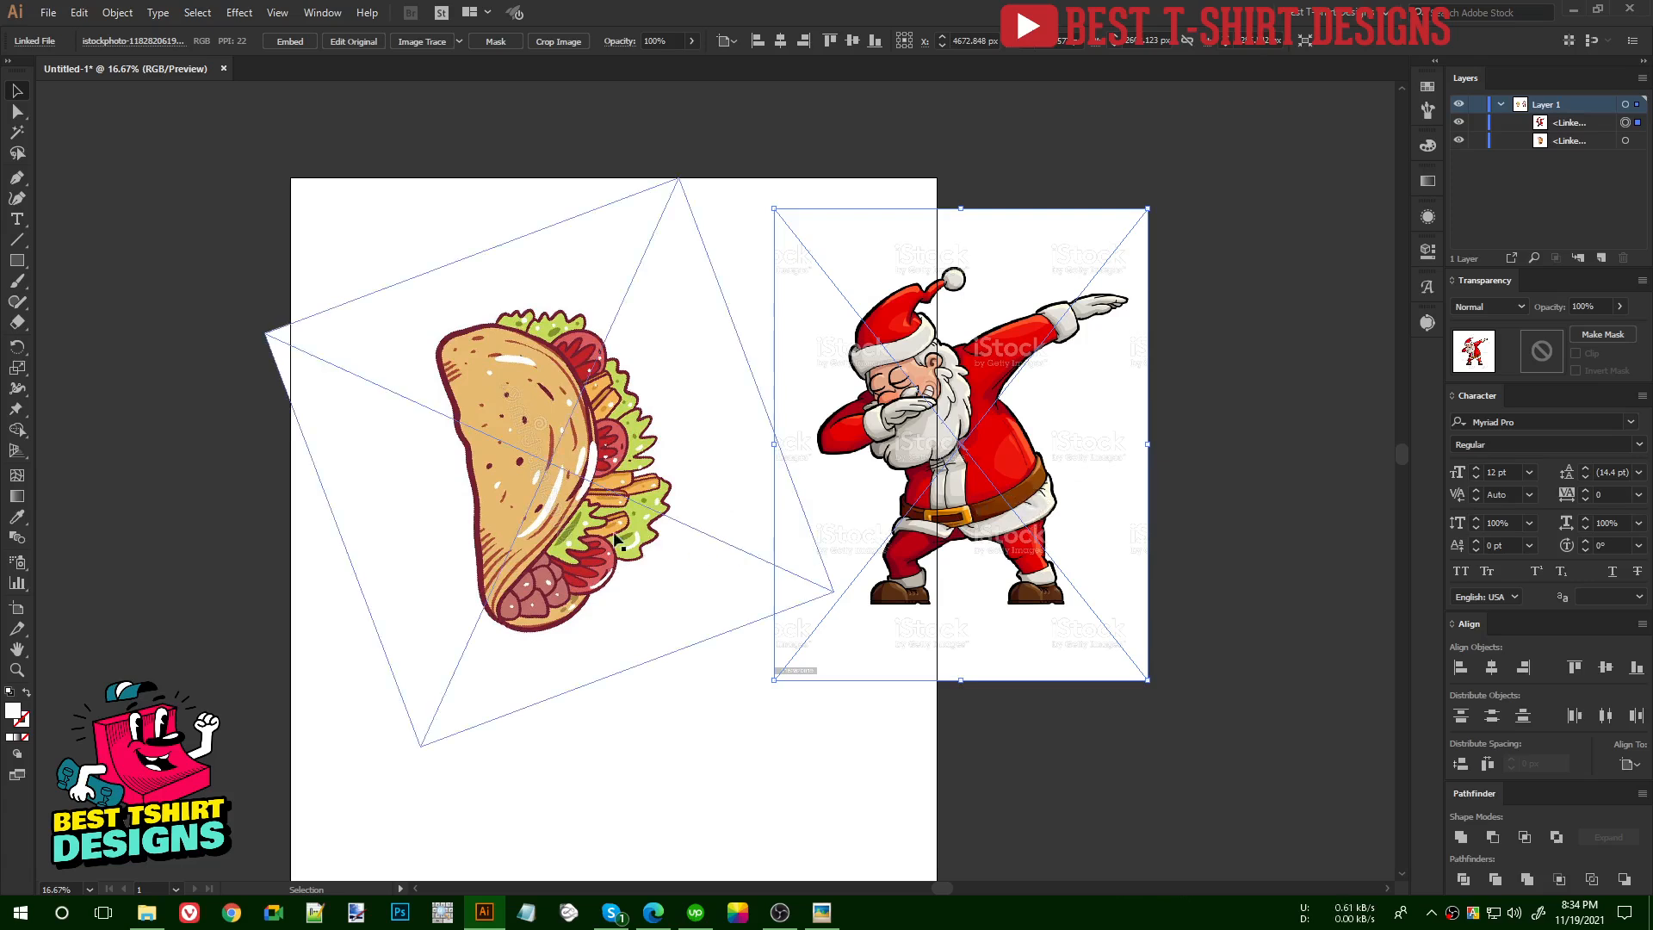
{"action": "left_click_drag", "start_coordinate": [625, 548], "coordinate": [646, 546]}
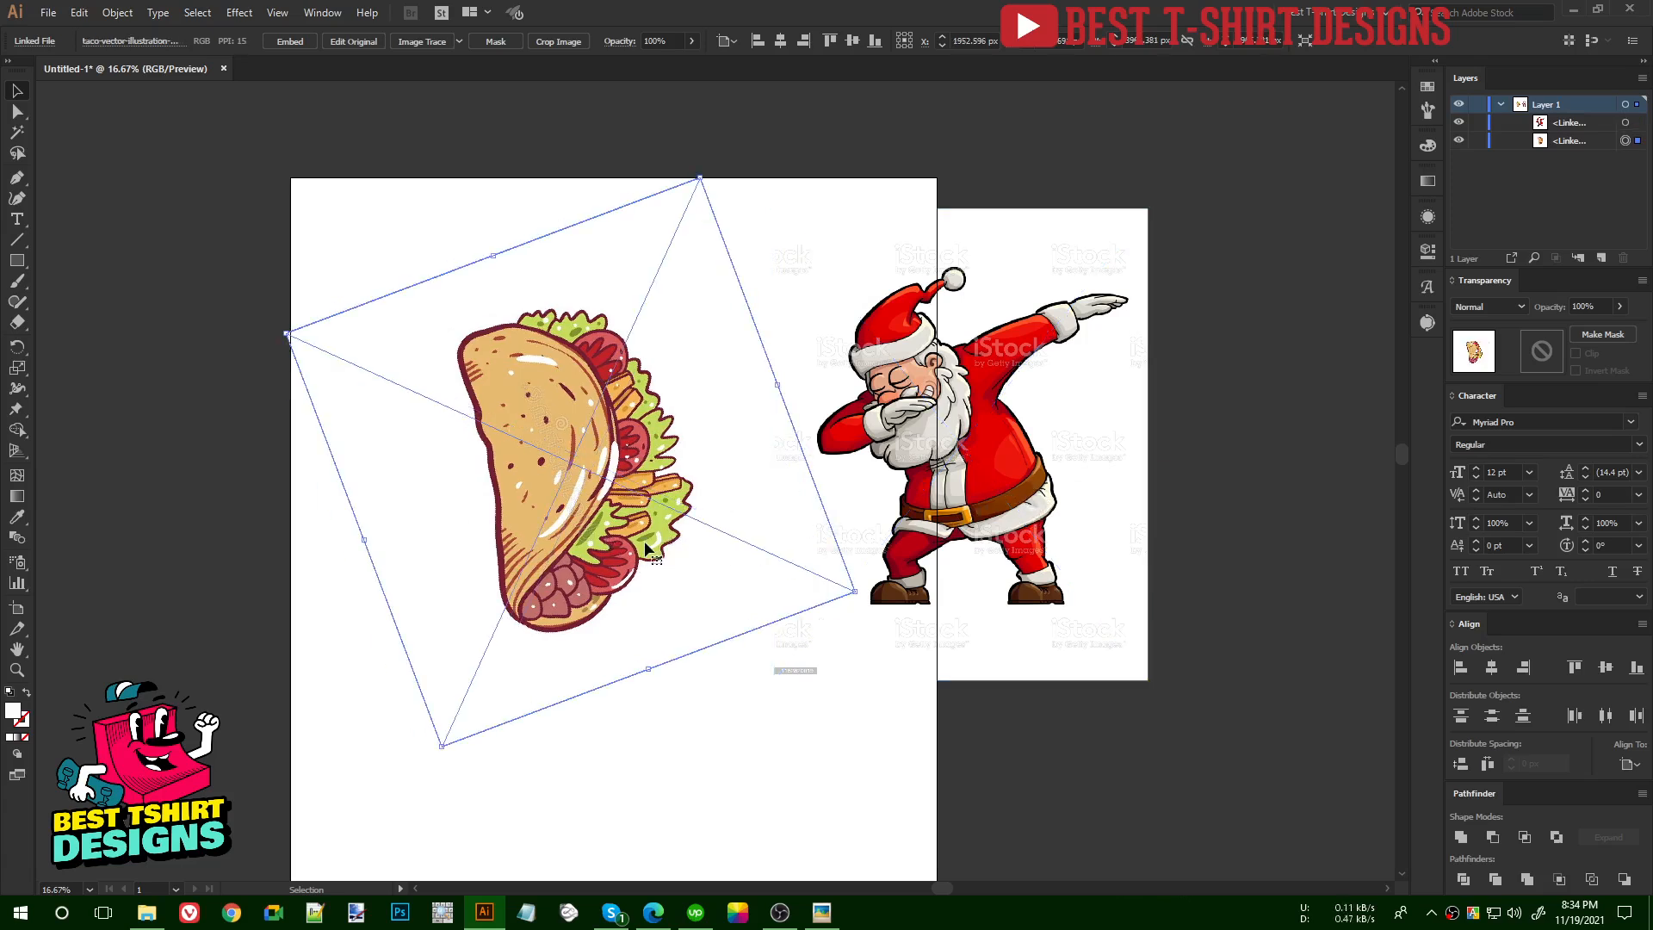
{"action": "left_click", "coordinate": [1170, 499]}
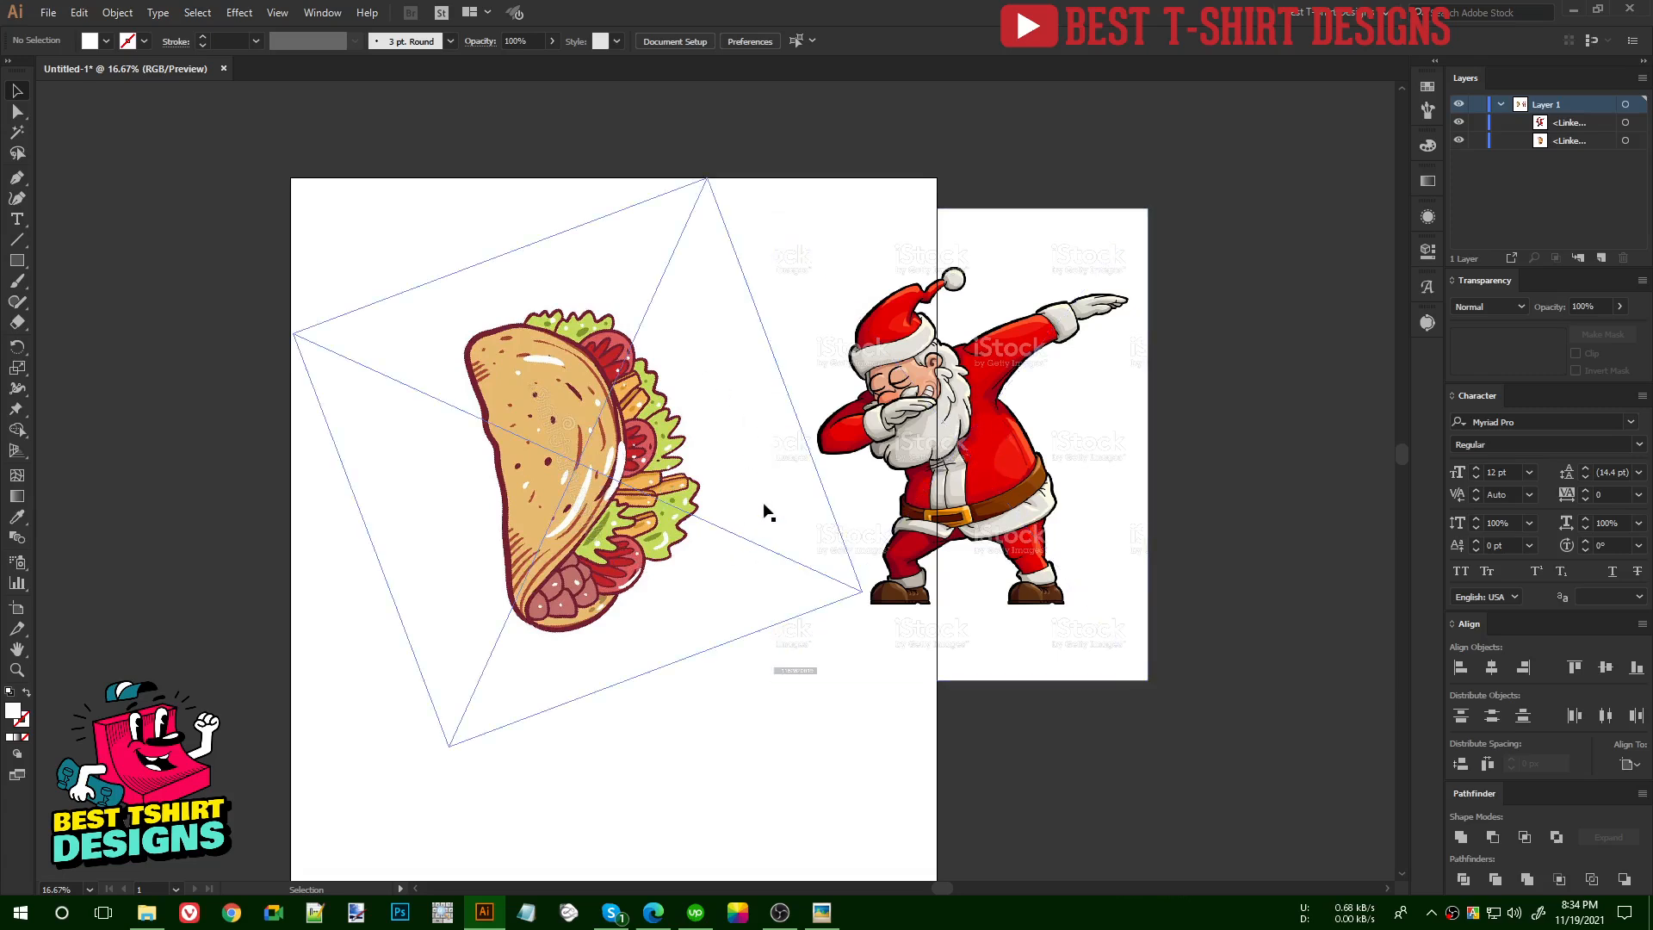
- Set the brush definition to Touch Calligraphic Brush
{"action": "left_click", "coordinate": [416, 49]}
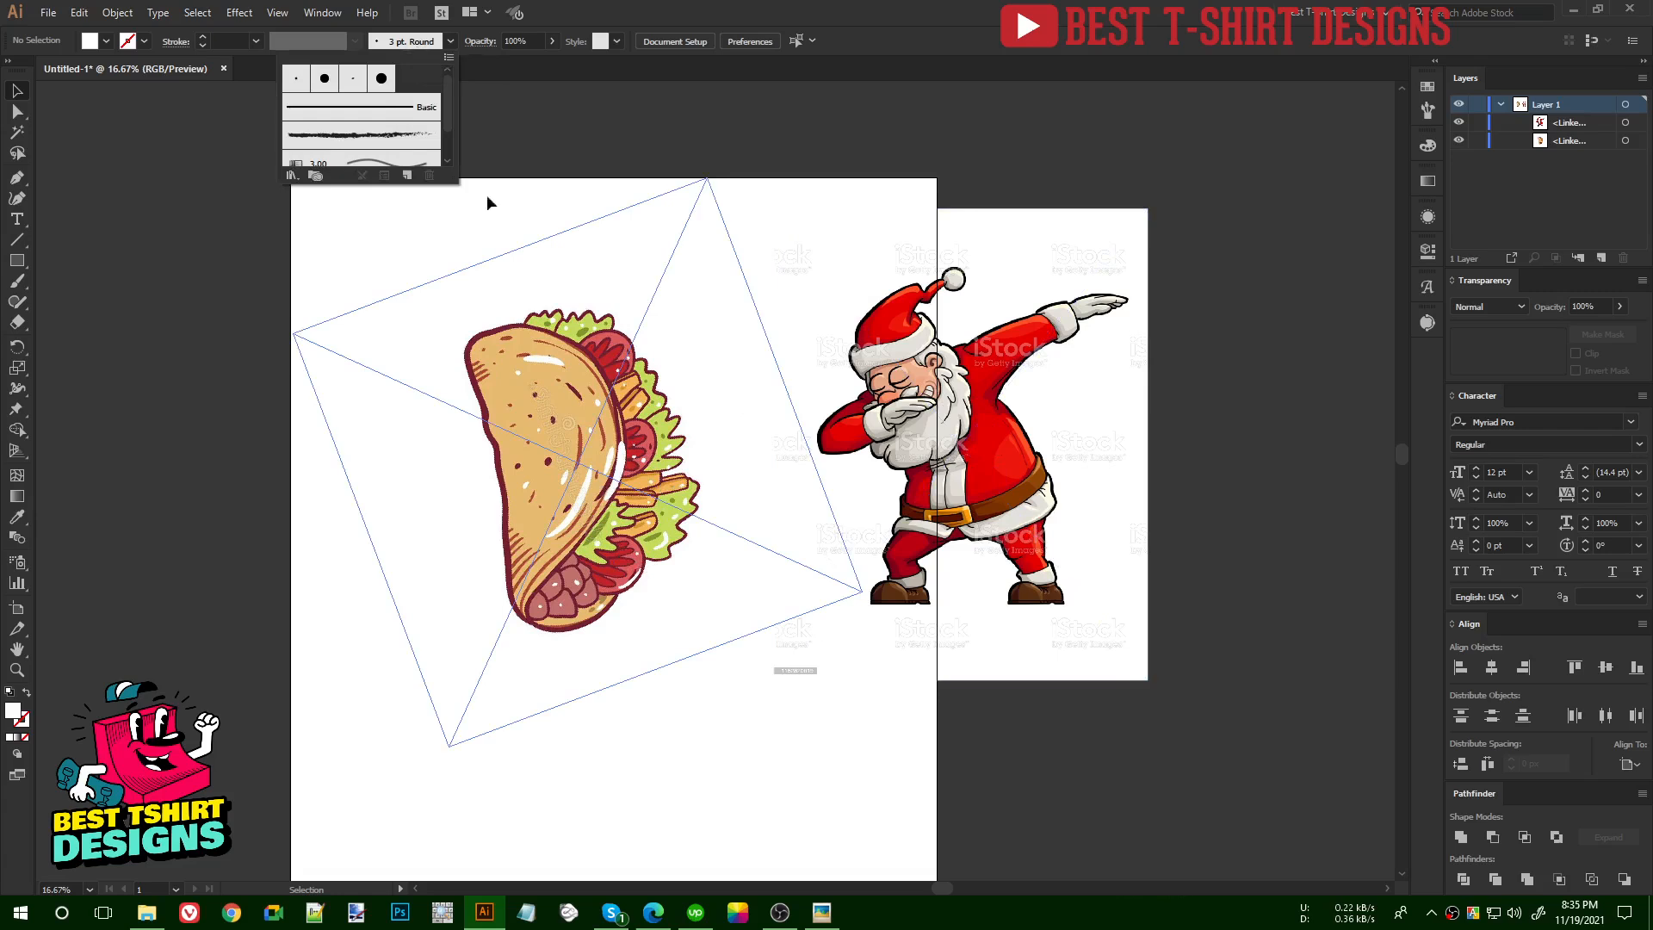
{"action": "left_click", "coordinate": [1194, 496]}
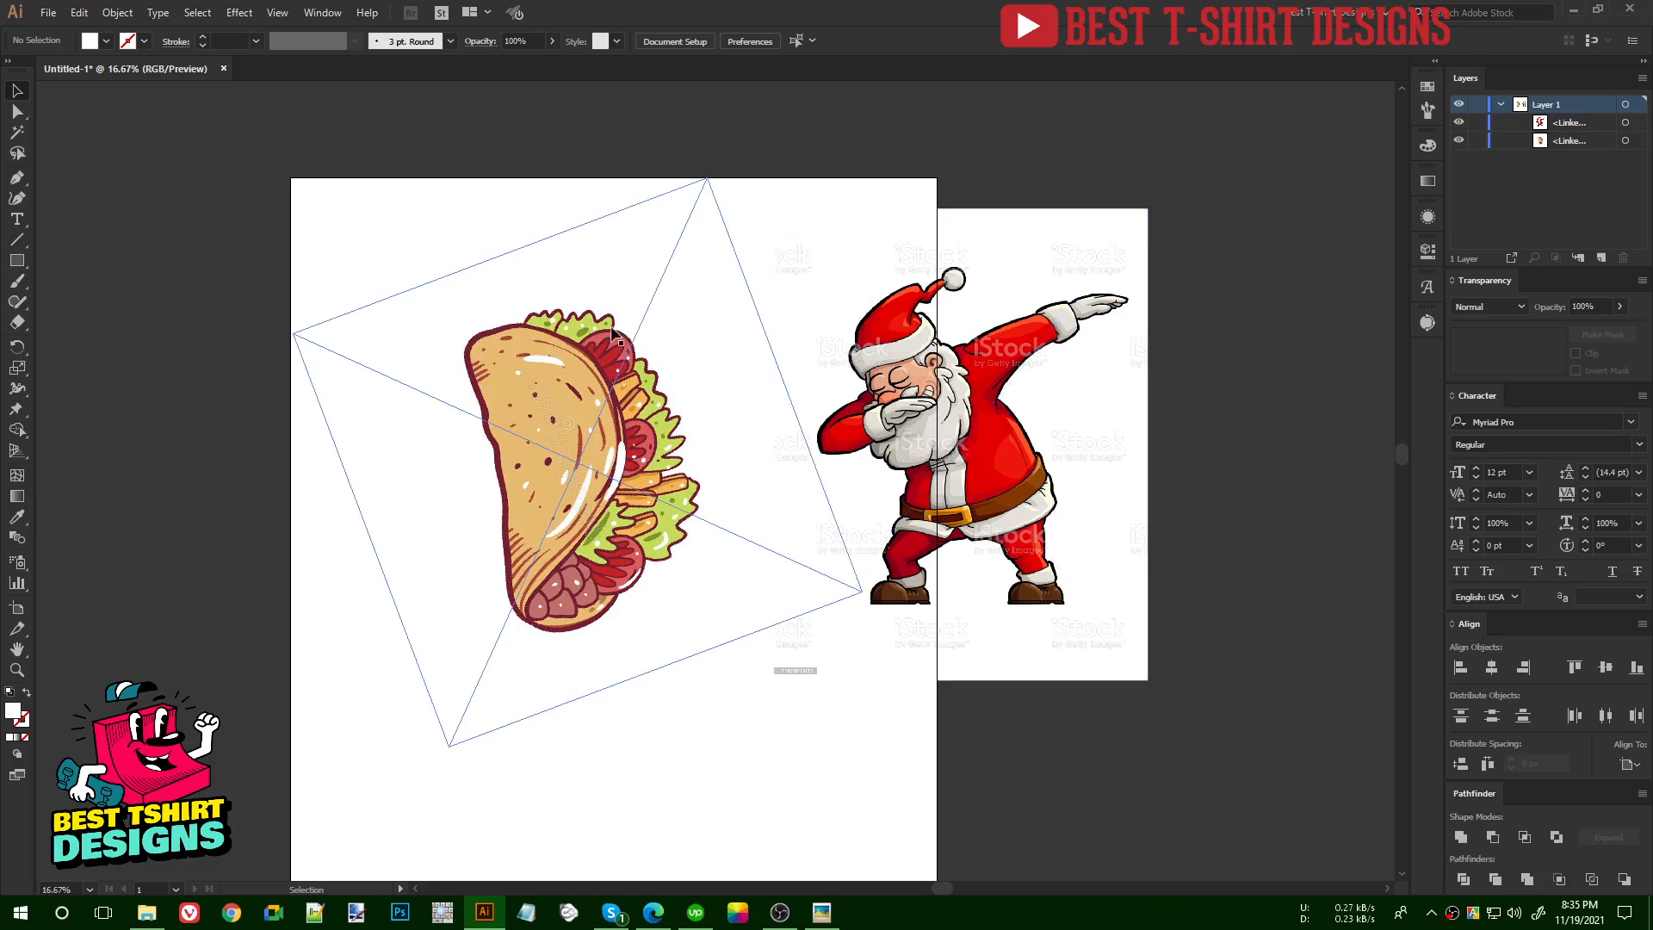
{"action": "left_click", "coordinate": [412, 45]}
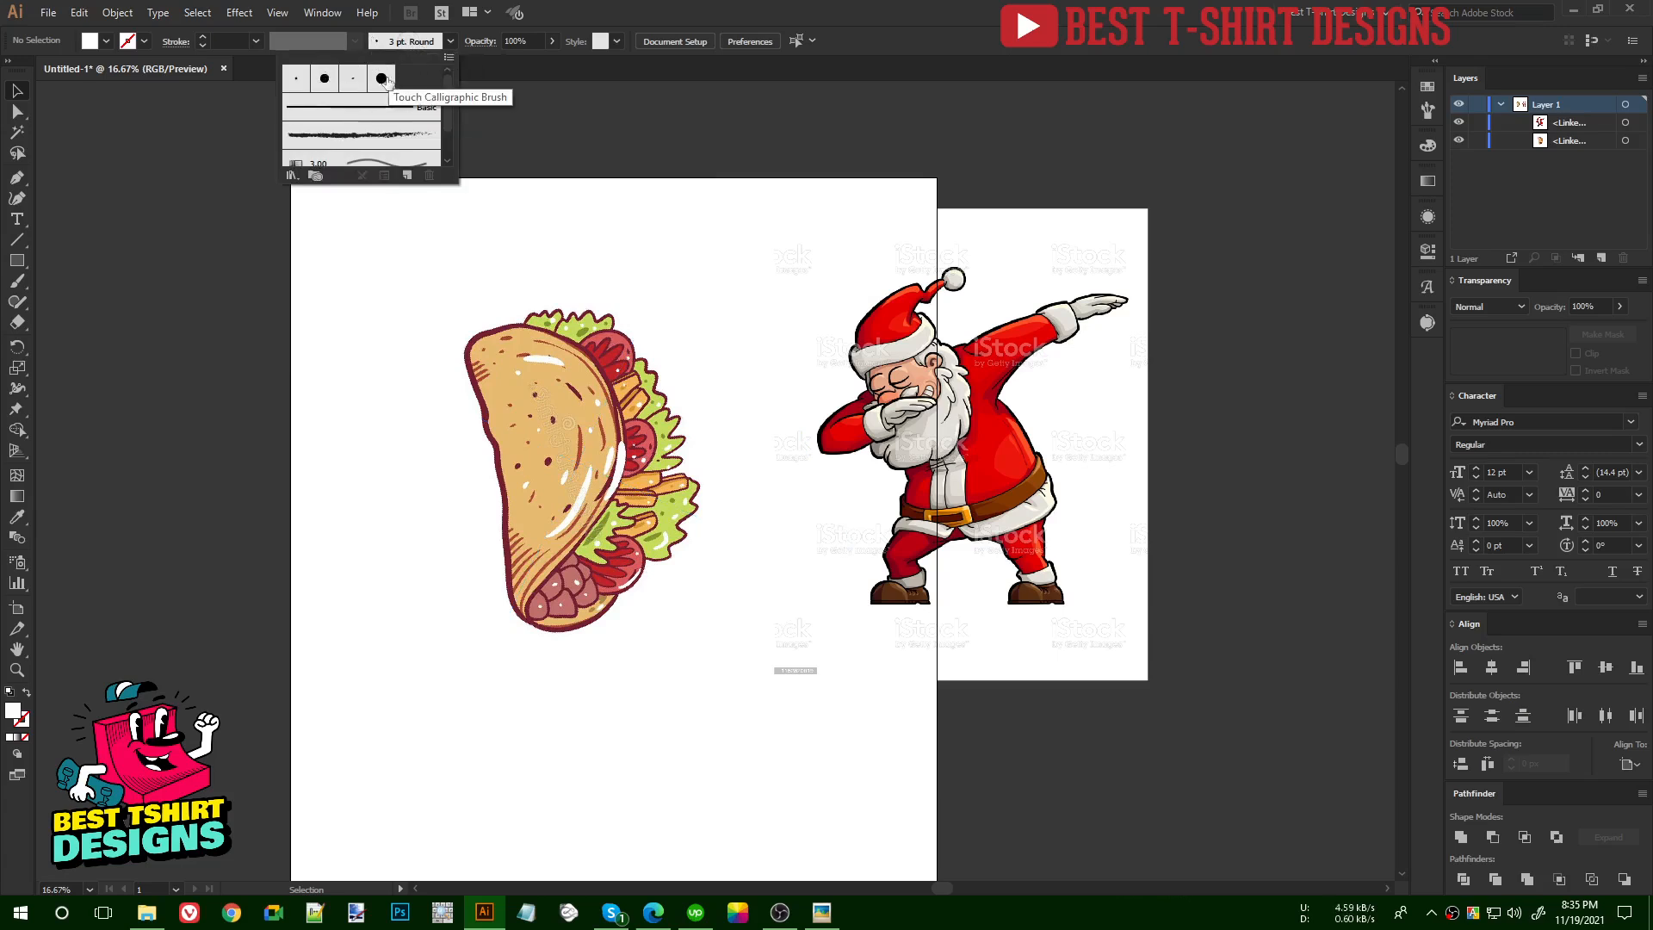
{"action": "left_click", "coordinate": [381, 79]}
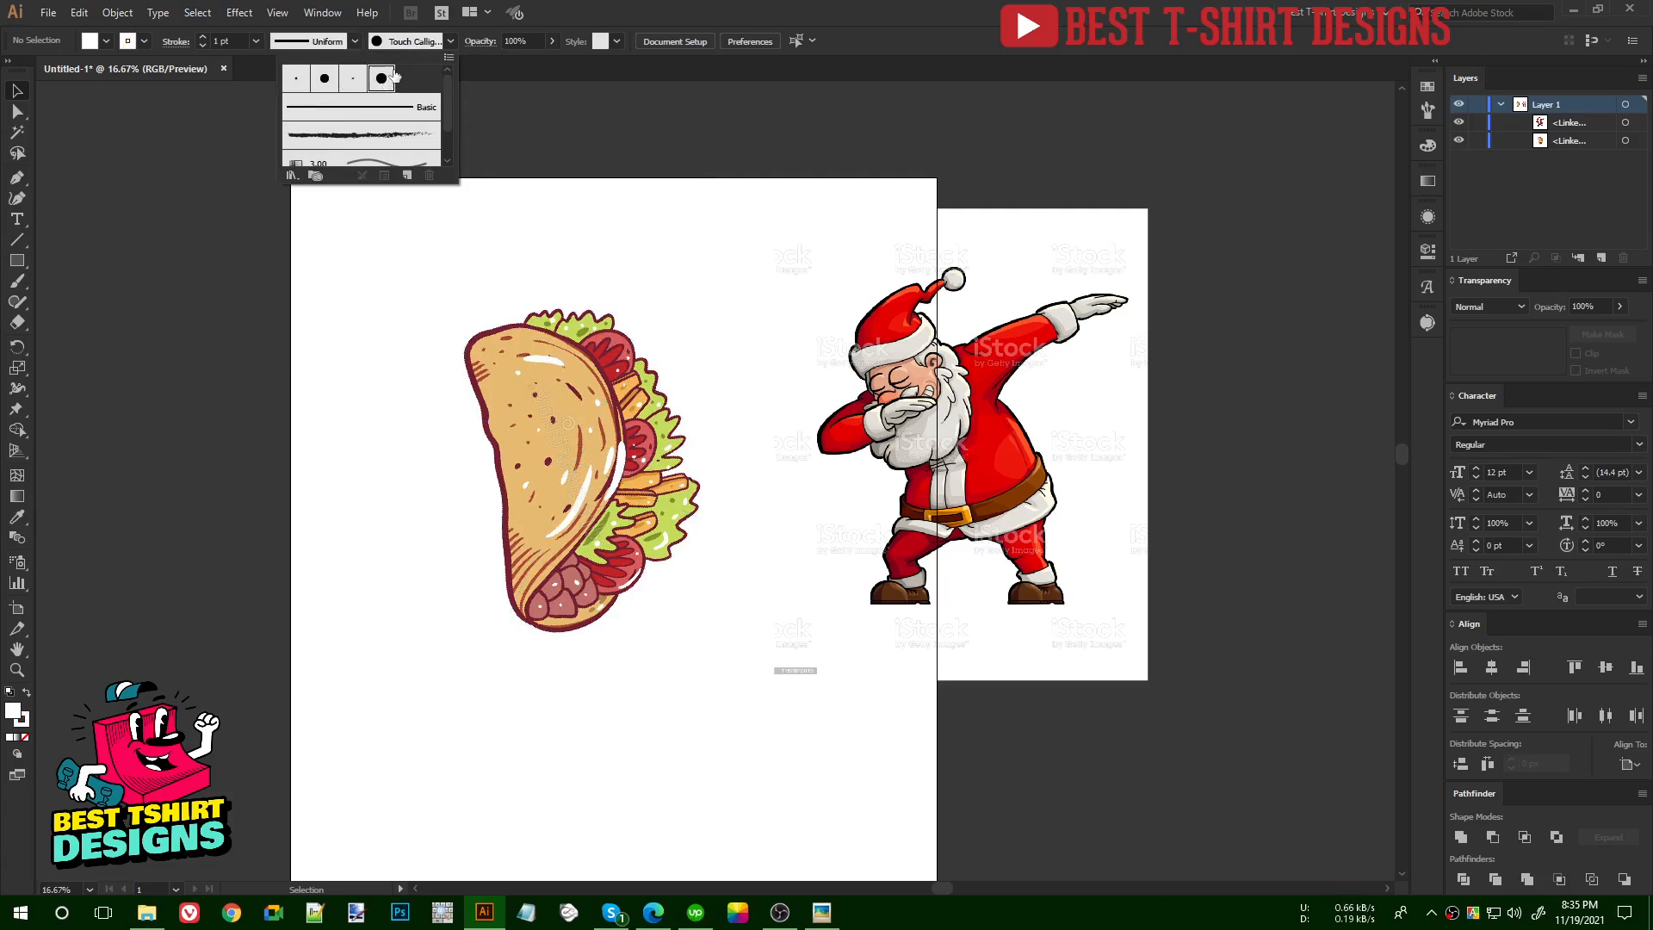
{"action": "left_click", "coordinate": [637, 212]}
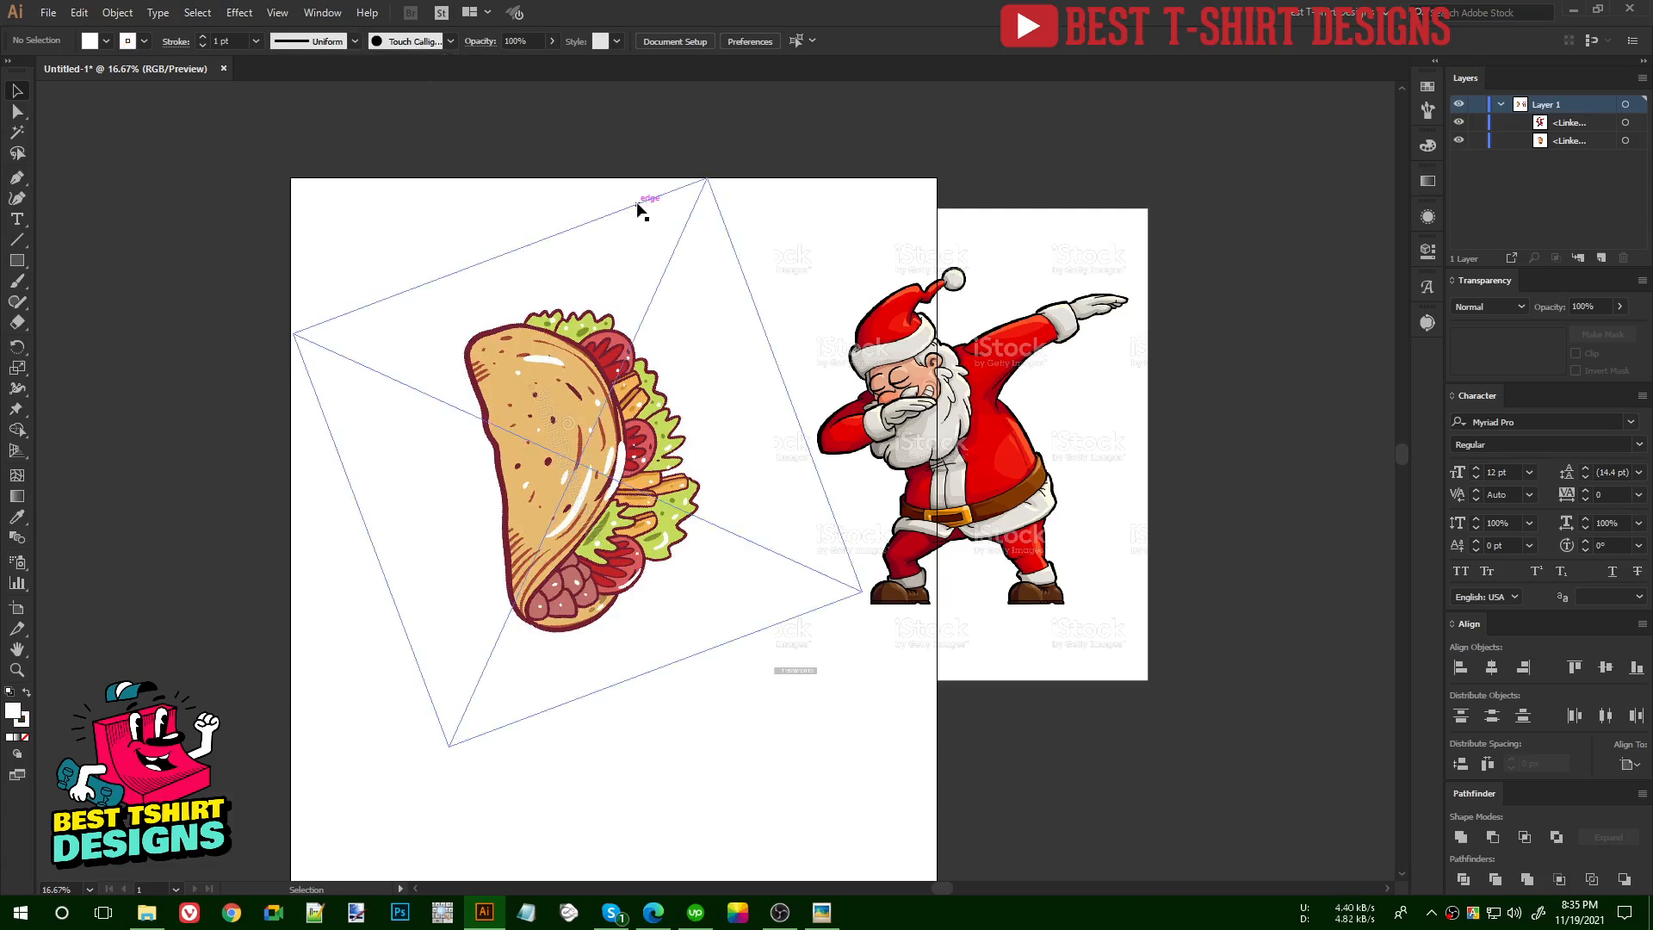
- Activate the Paintbrush and change its stroke colour to black
{"action": "key", "text": "b"}
{"action": "left_click_drag", "start_coordinate": [747, 737], "coordinate": [753, 732]}
{"action": "key", "text": "ctrl+z"}
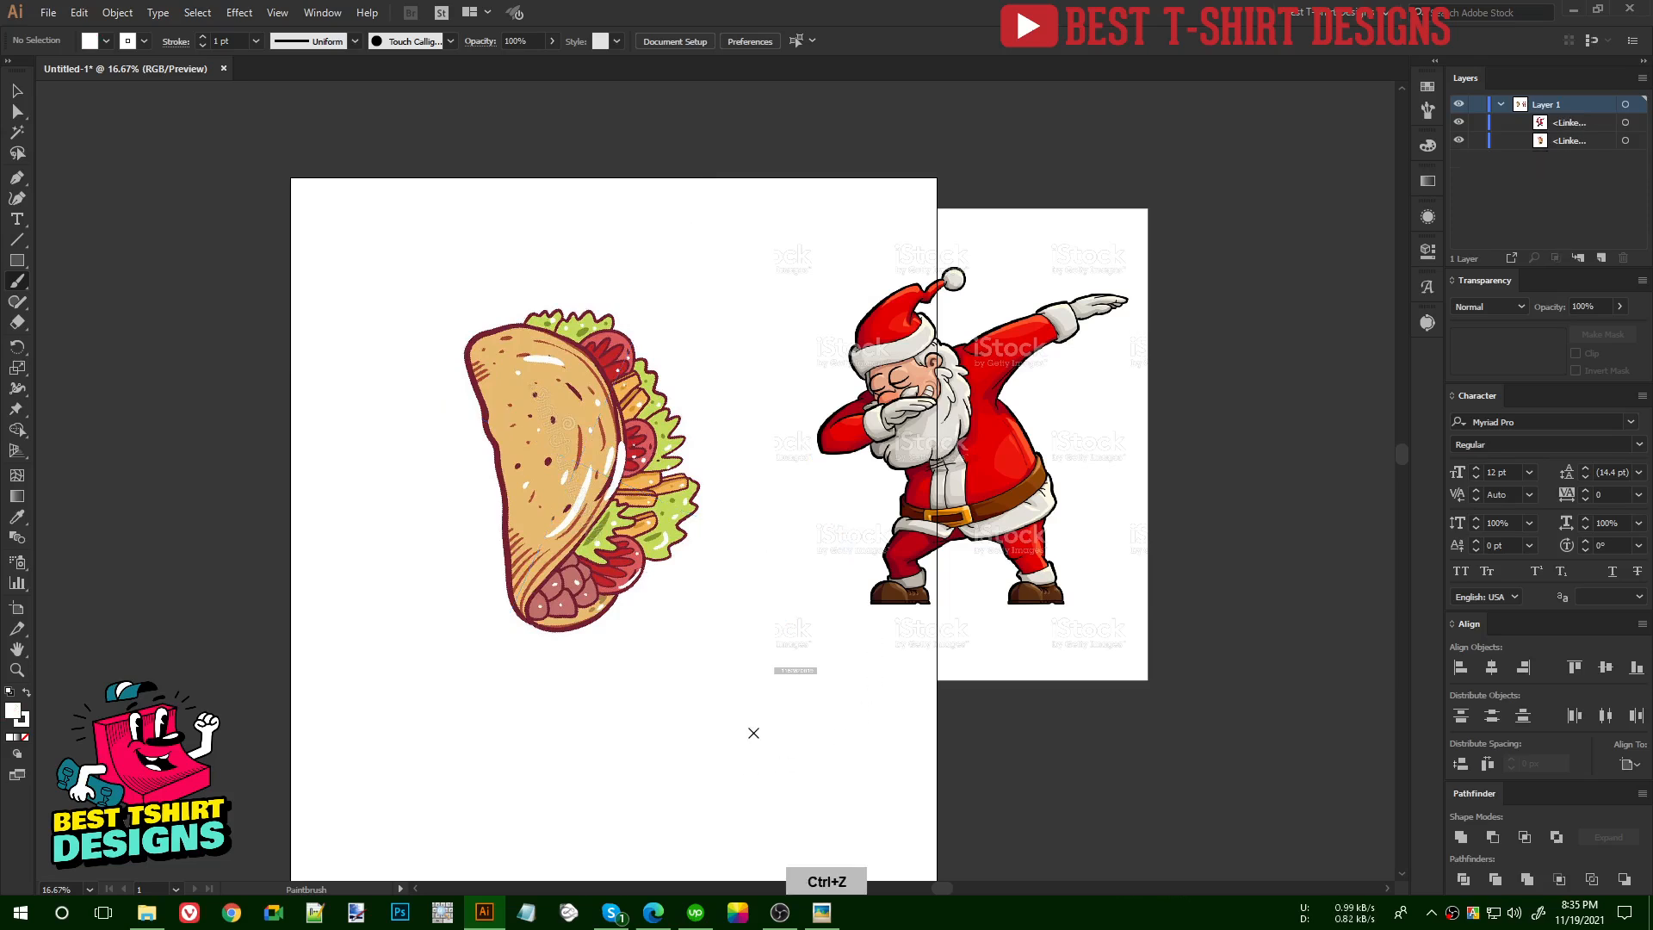
{"action": "left_click", "coordinate": [144, 41]}
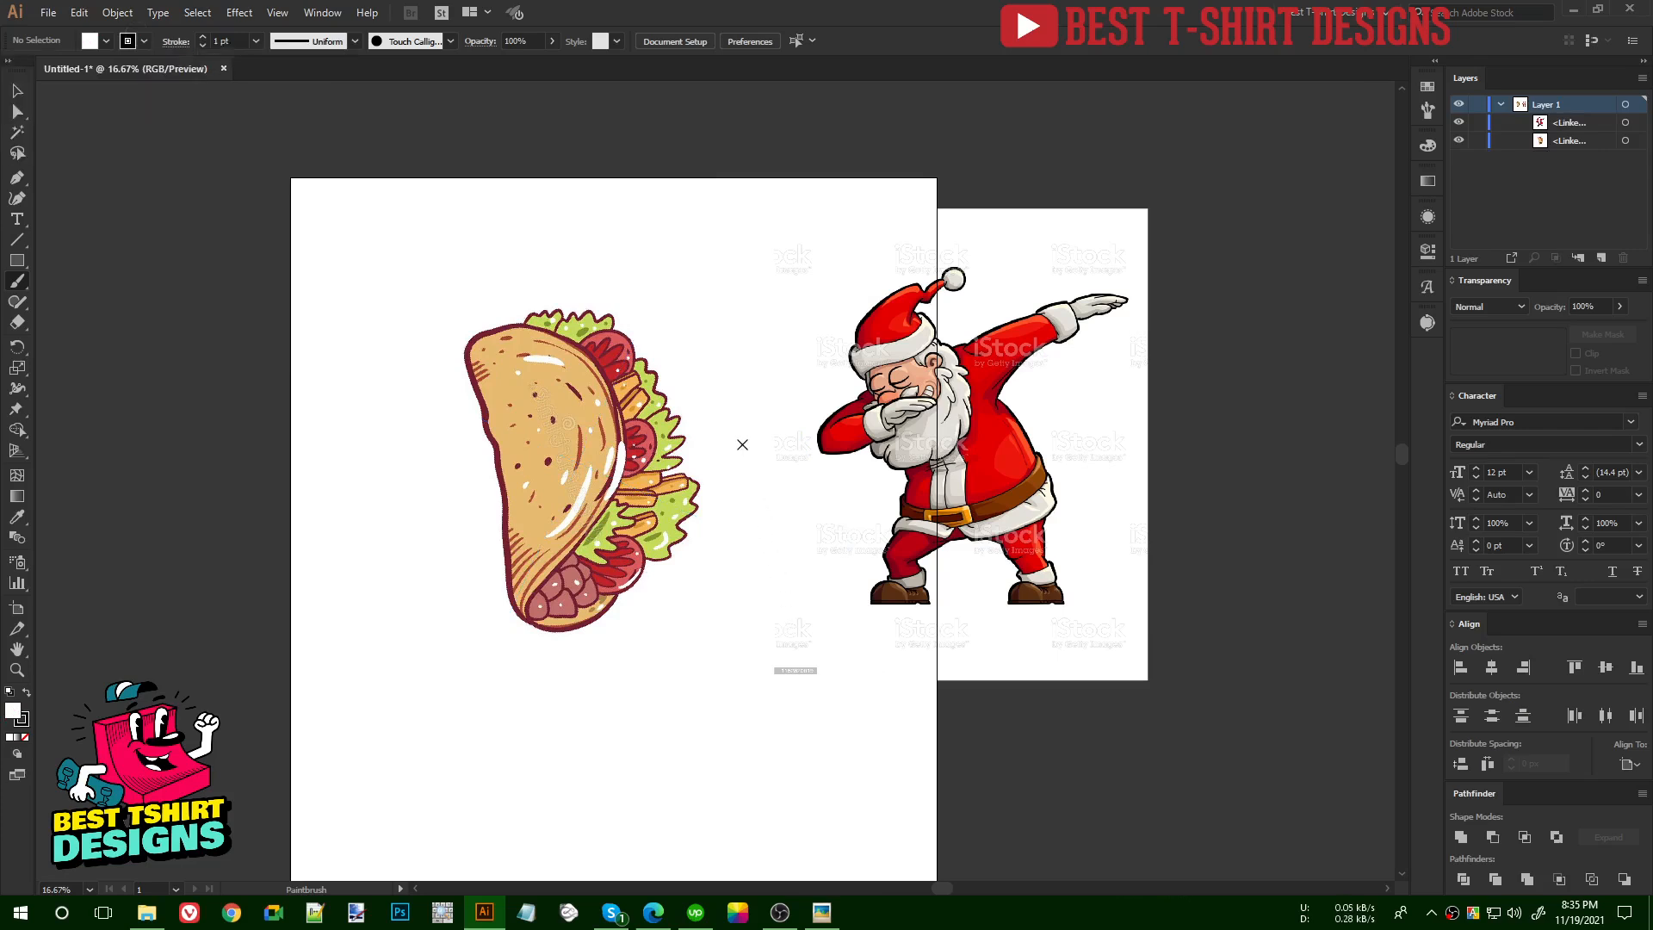
- Try out the black brush with freehand curves between the taco and Santa, and remove them
{"action": "mouse_move", "coordinate": [739, 469]}
{"action": "left_mouse_down"}
{"action": "mouse_move", "coordinate": [814, 586]}
{"action": "mouse_move", "coordinate": [717, 668]}
{"action": "left_mouse_up"}
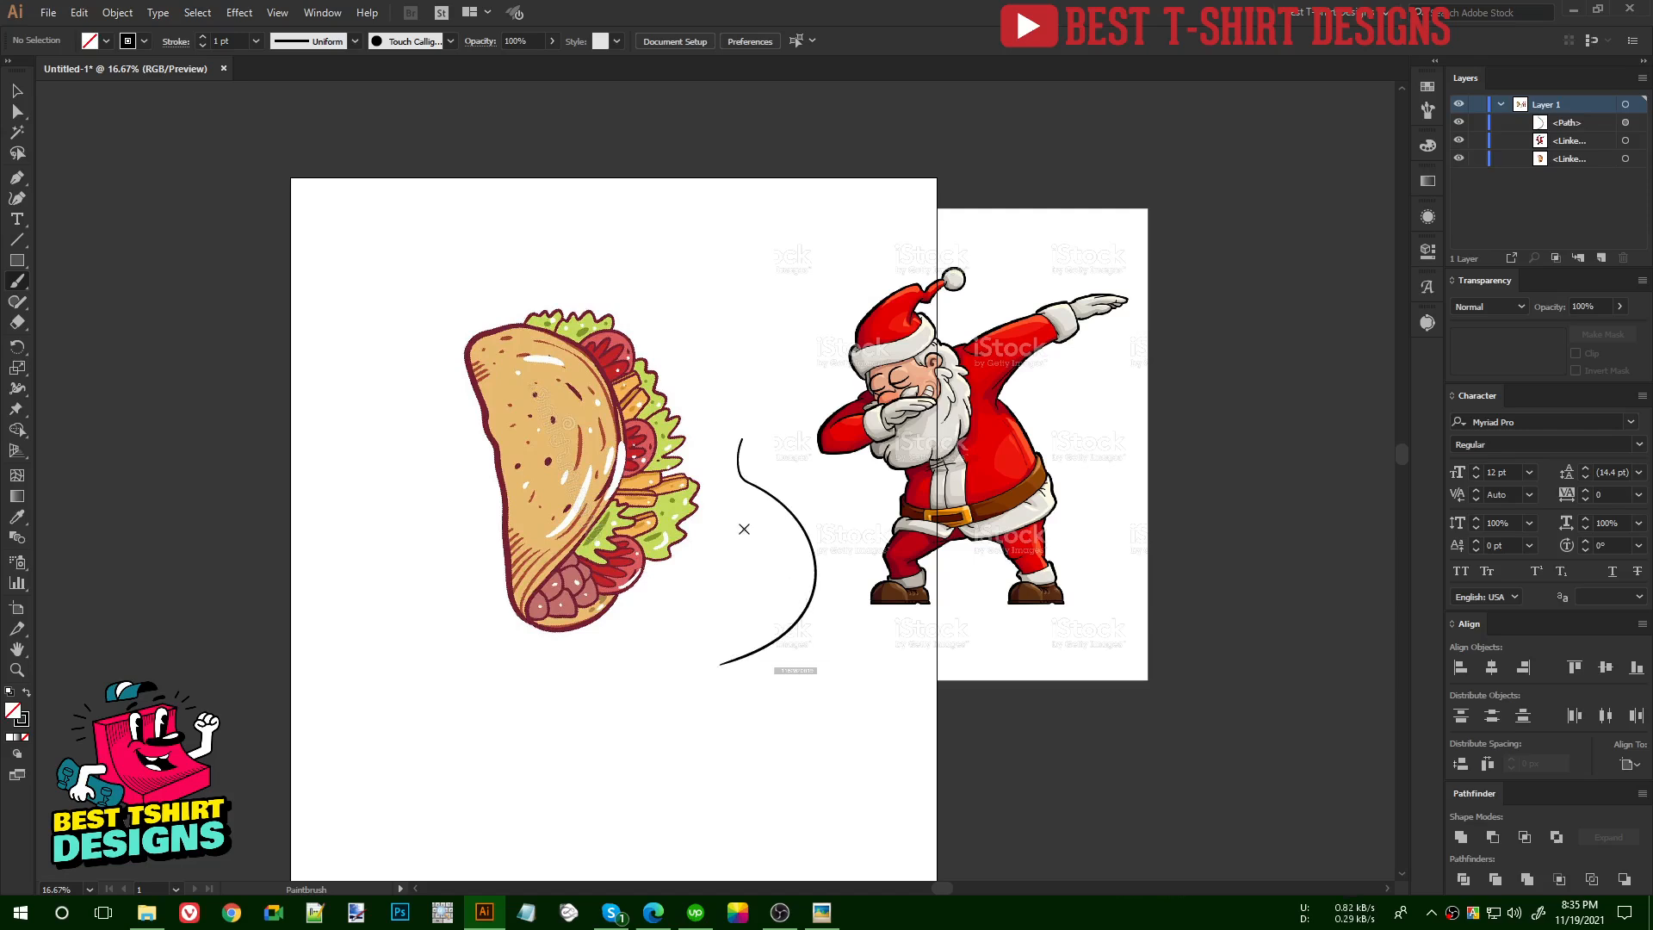
{"action": "mouse_move", "coordinate": [768, 594]}
{"action": "left_mouse_down"}
{"action": "mouse_move", "coordinate": [694, 683]}
{"action": "mouse_move", "coordinate": [711, 747]}
{"action": "mouse_move", "coordinate": [887, 809]}
{"action": "left_mouse_up"}
{"action": "key", "text": "ctrl+z"}
{"action": "key", "text": "v"}
{"action": "left_click", "coordinate": [812, 601]}
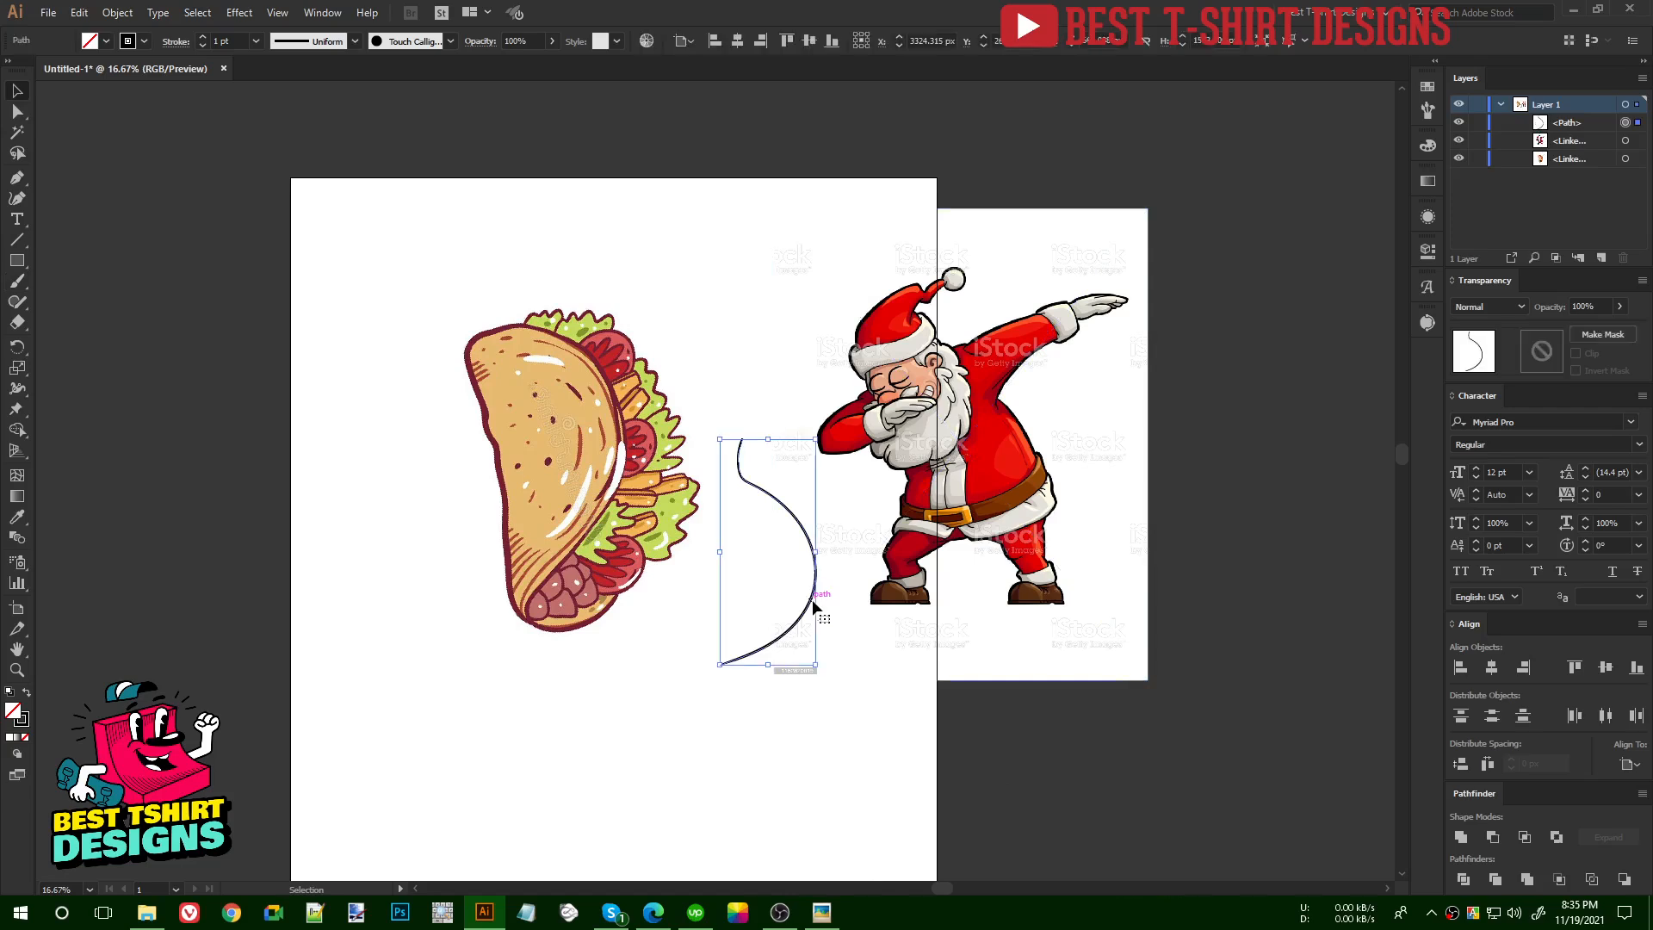
{"action": "key", "text": "Delete"}
- Fade the taco image to 30% opacity and lock it, and move the Santa image off the artboard's right side
{"action": "left_click", "coordinate": [635, 499]}
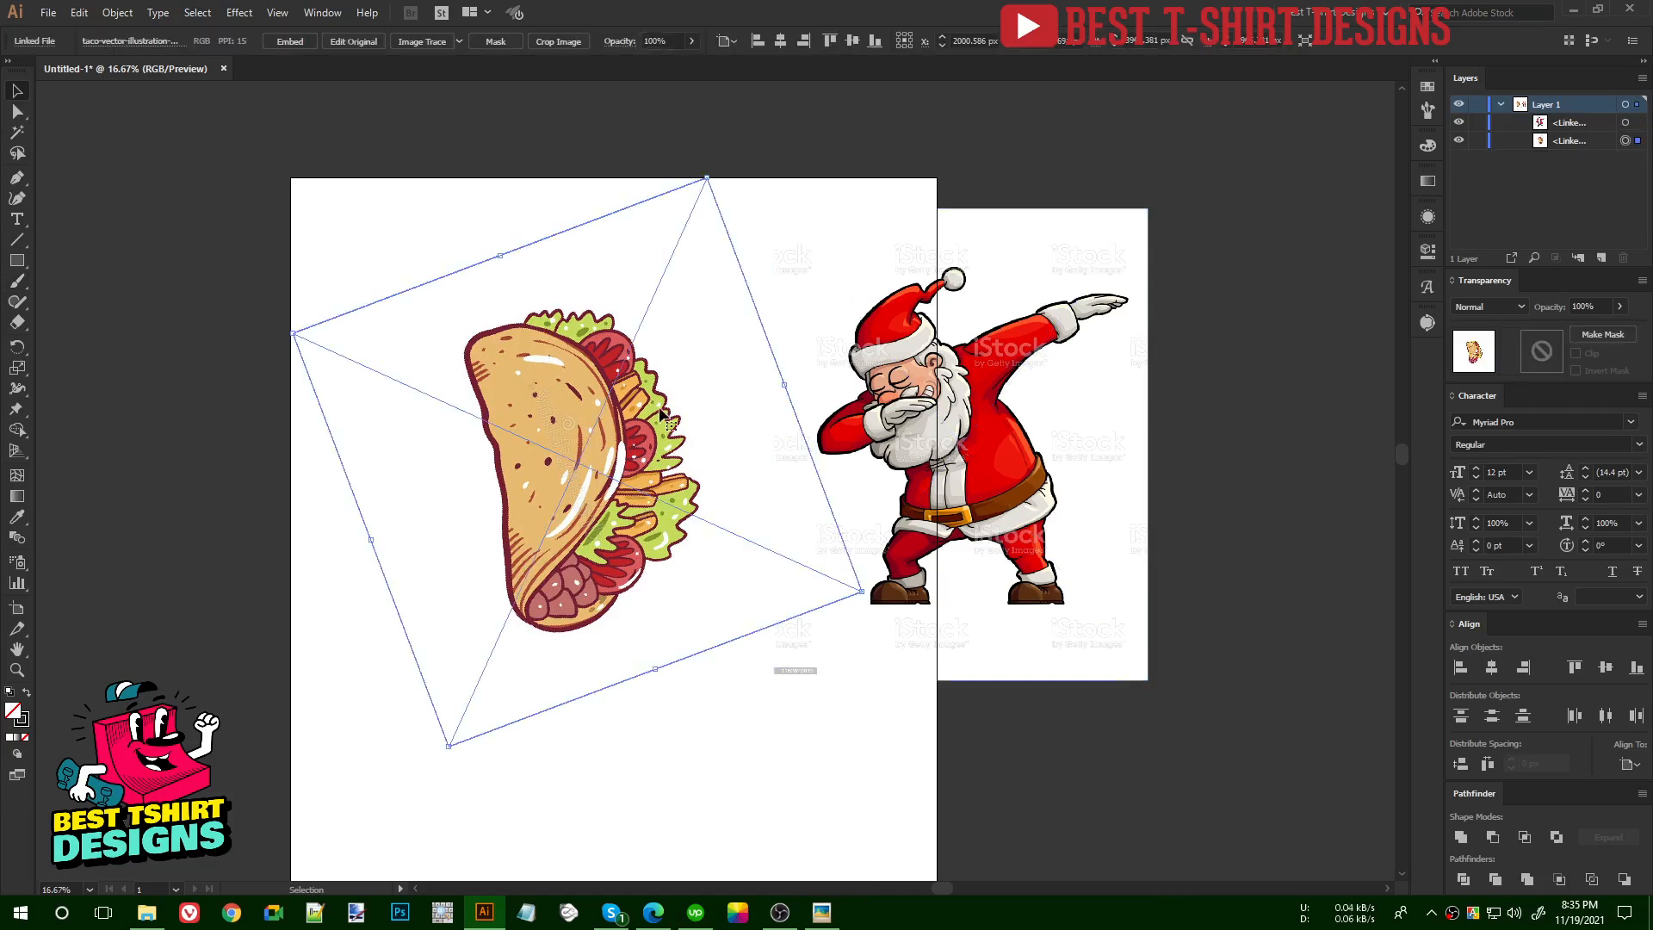
{"action": "scroll", "coordinate": [669, 39], "scroll_direction": "down", "scroll_amount": 1}
{"action": "scroll", "coordinate": [669, 40], "scroll_direction": "down", "scroll_amount": 5}
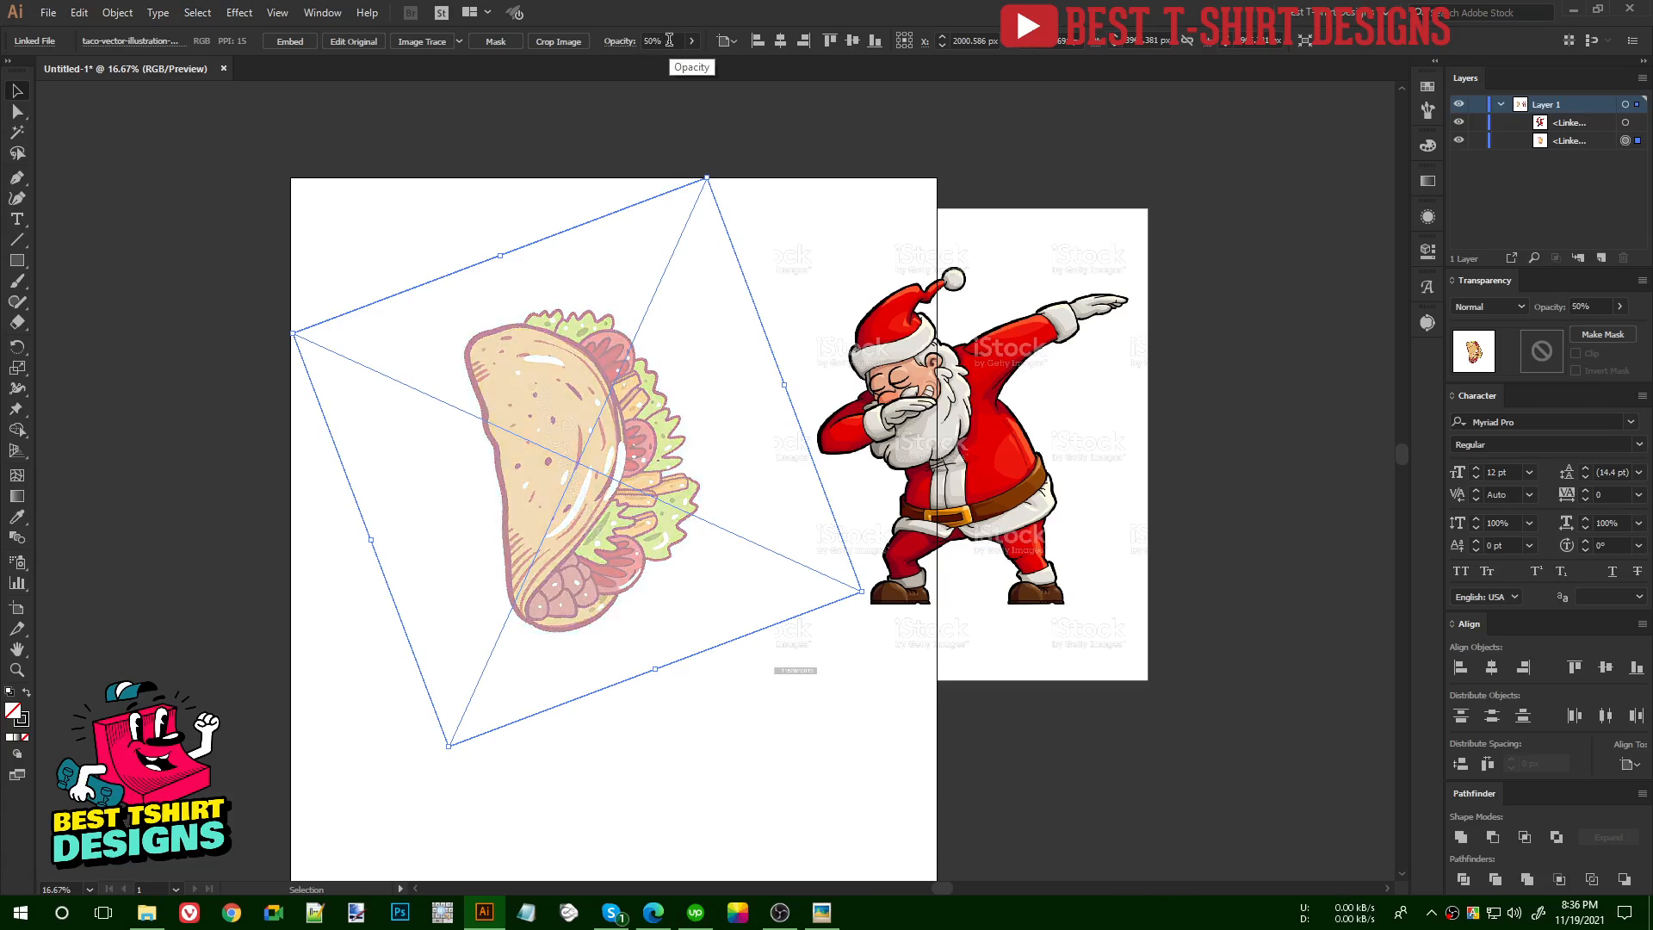
{"action": "scroll", "coordinate": [669, 40], "scroll_direction": "down", "scroll_amount": 1}
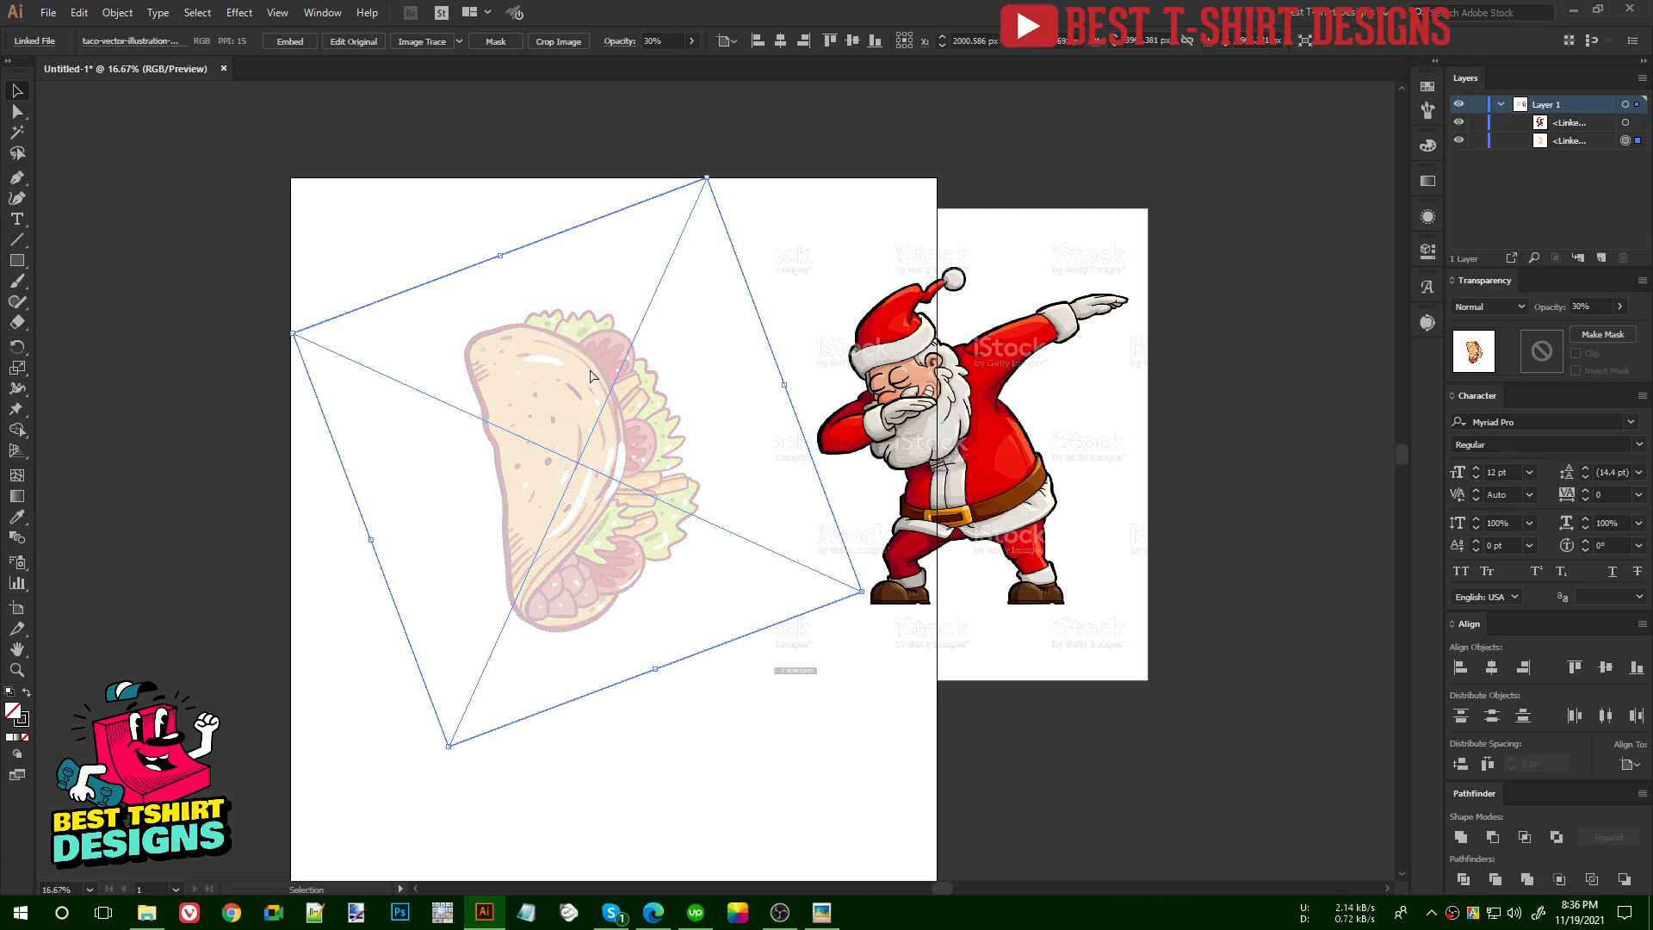
{"action": "key", "text": "ctrl+2"}
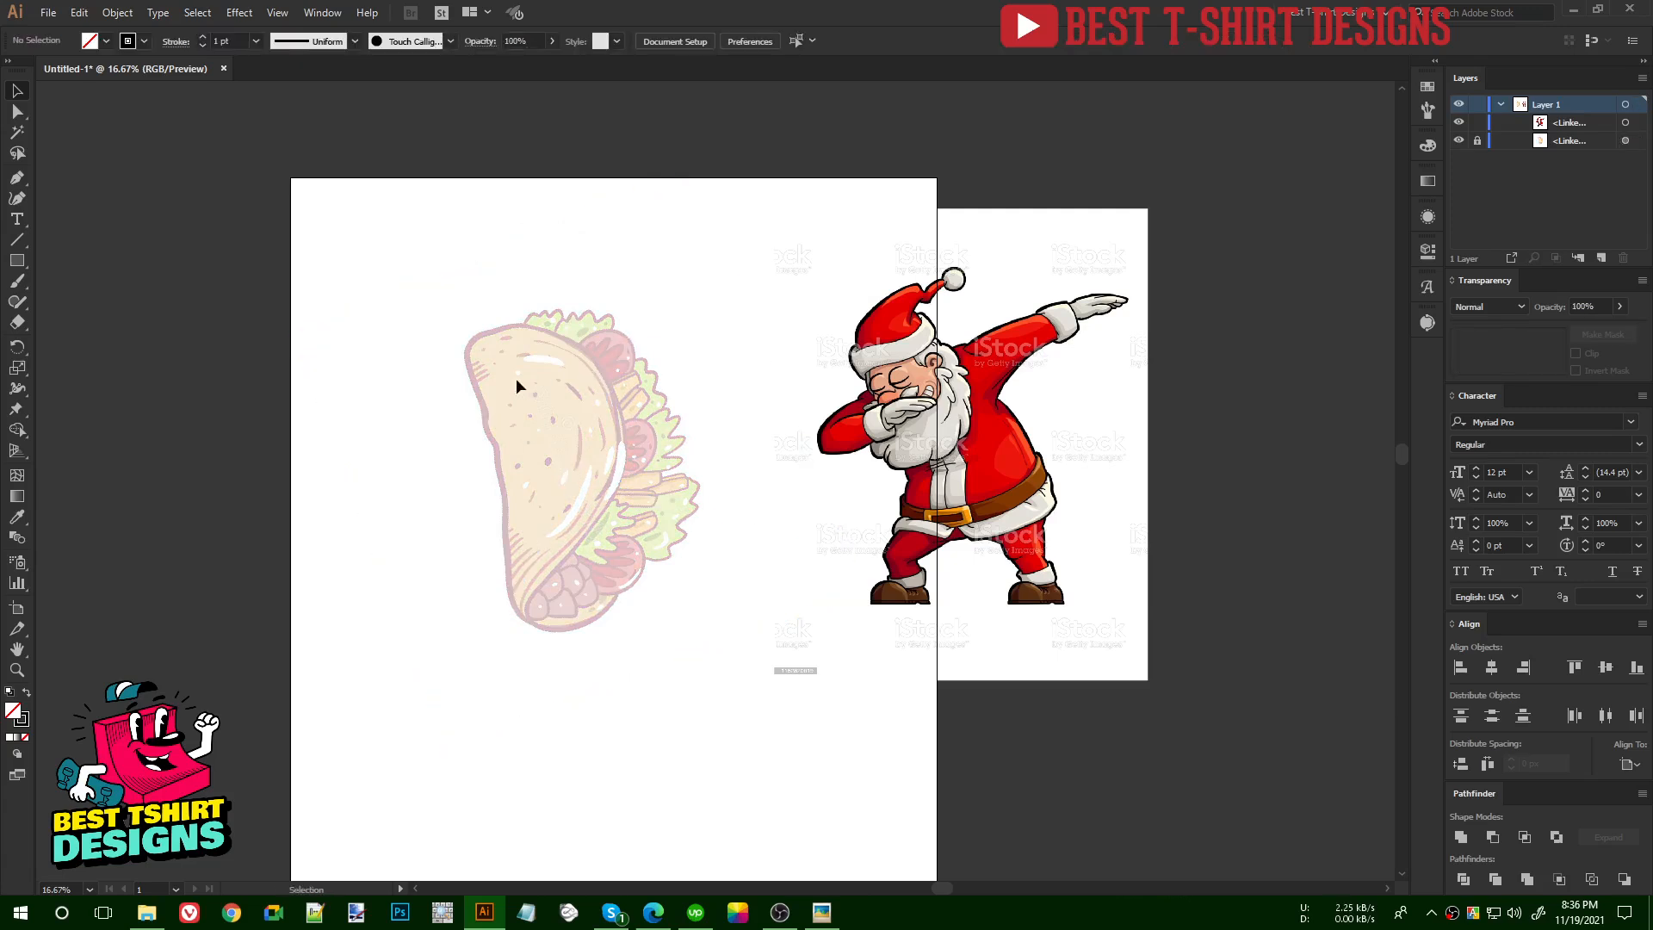
{"action": "left_click_drag", "start_coordinate": [858, 522], "coordinate": [1047, 532]}
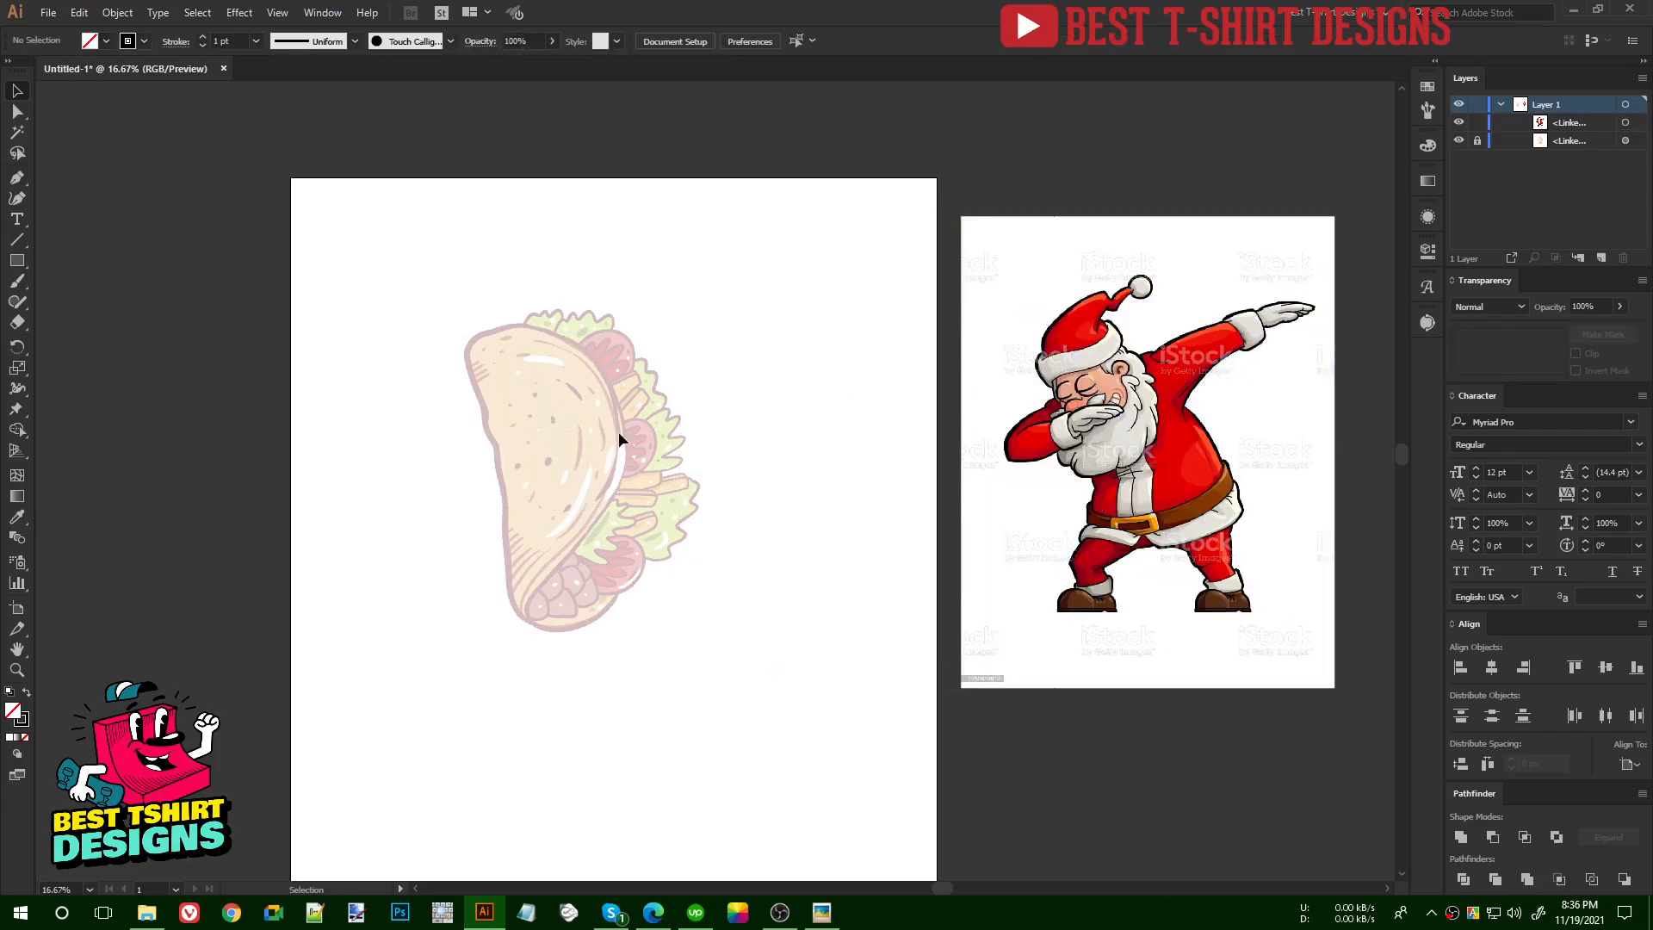
- Trace the taco shell's left edge and its rounded top and right edge in black with the Paintbrush
{"action": "key", "text": "ctrl+plus"}
{"action": "key", "text": "ctrl+plus"}
{"action": "key", "text": "ctrl+plus"}
{"action": "key", "text": "ctrl+plus"}
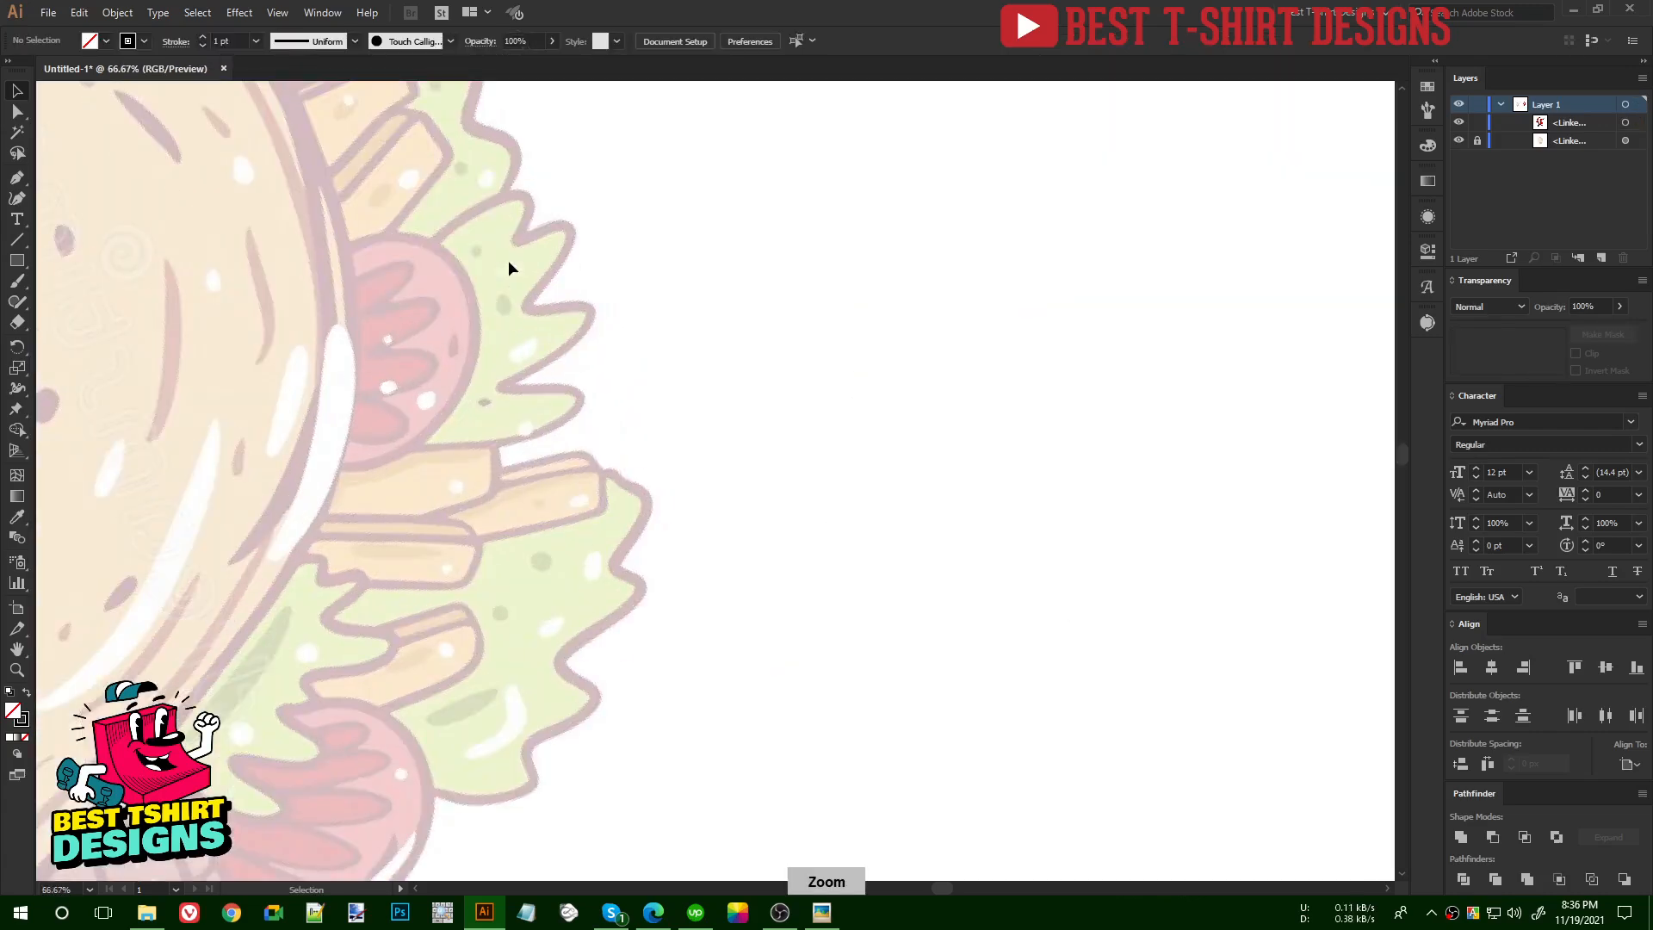
{"action": "key", "text": "ctrl+minus"}
{"action": "key", "text": "space"}
{"action": "left_click_drag", "start_coordinate": [528, 406], "coordinate": [1132, 745]}
{"action": "left_click_drag", "start_coordinate": [883, 577], "coordinate": [716, 364]}
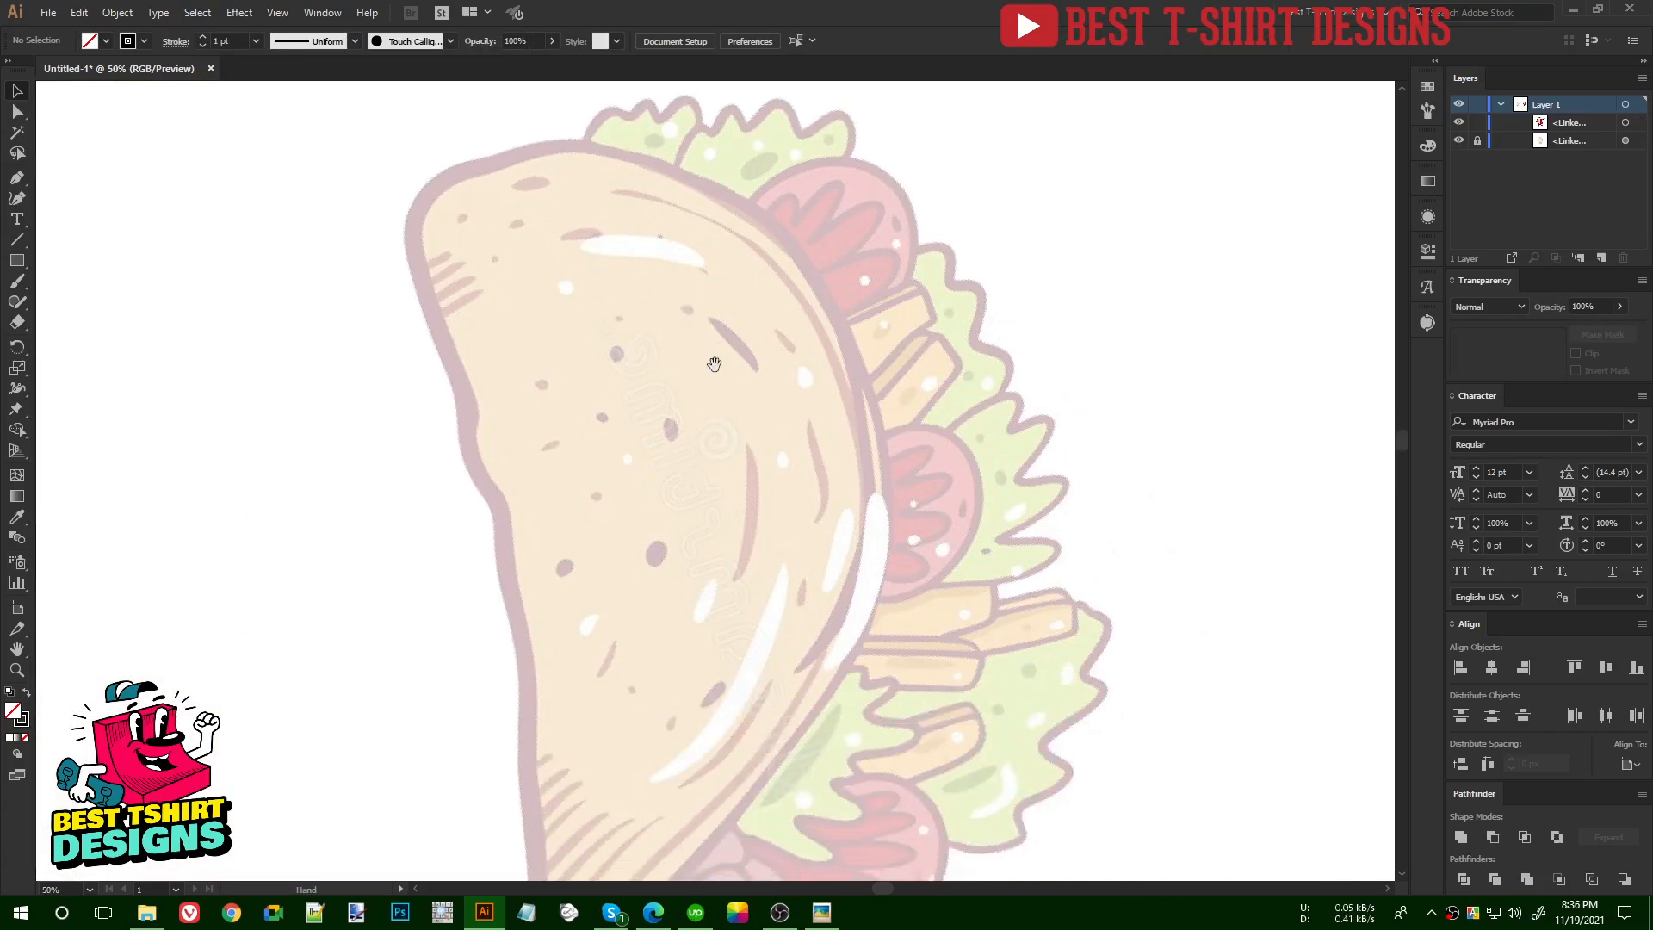
{"action": "left_click", "coordinate": [414, 46]}
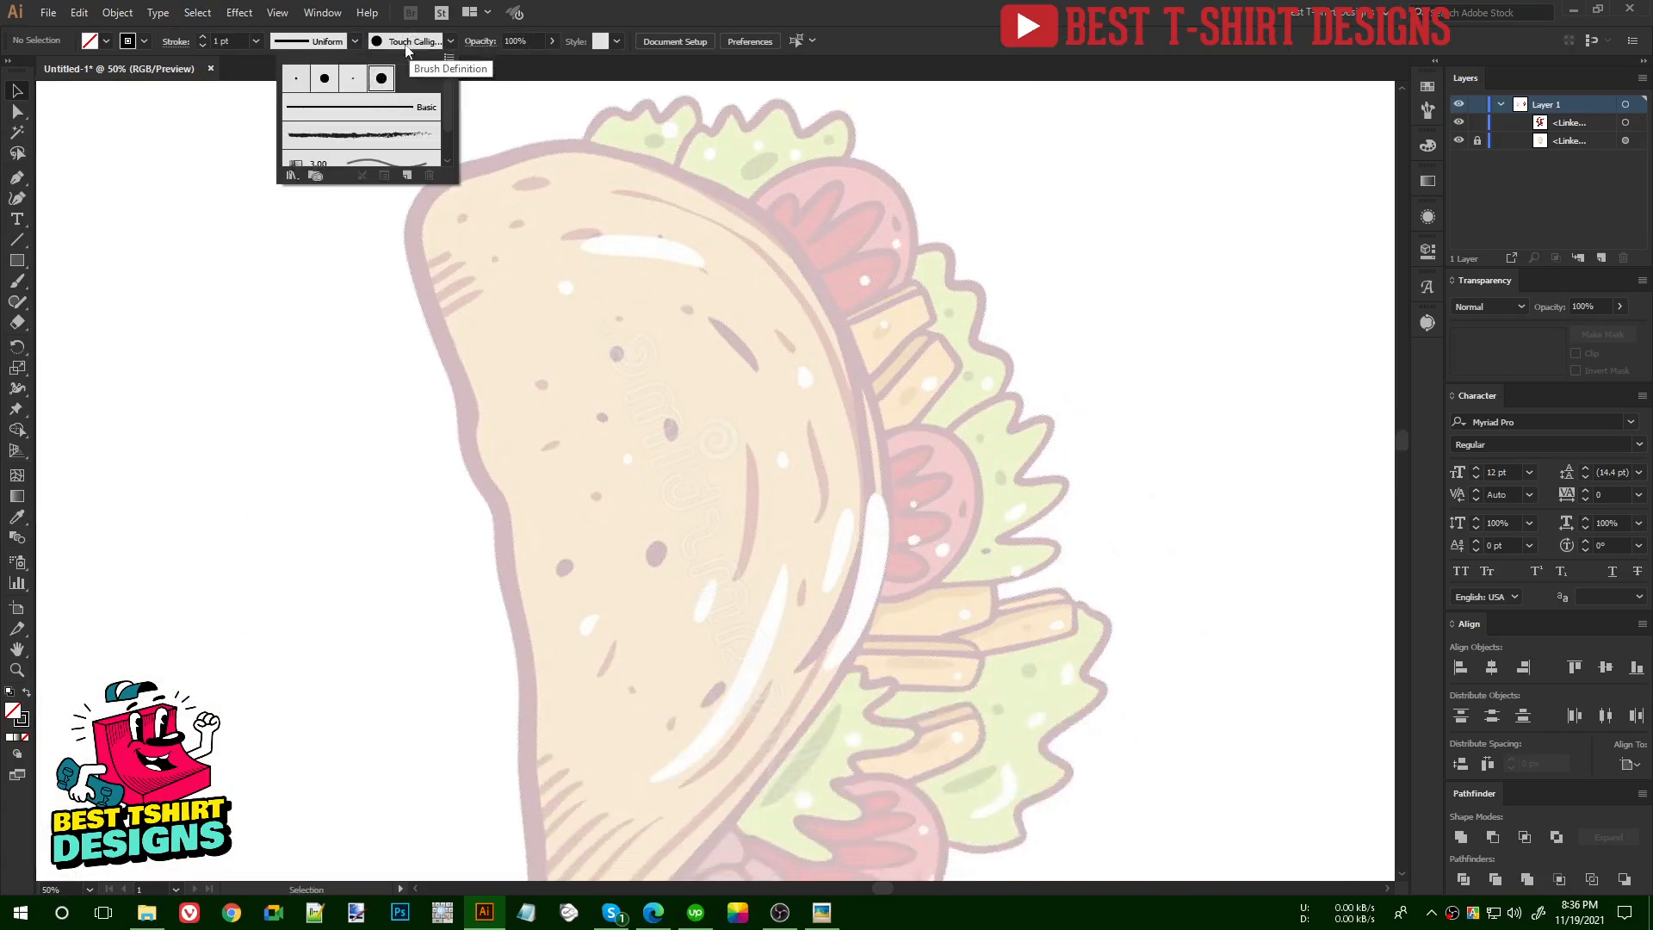
{"action": "left_click", "coordinate": [410, 45]}
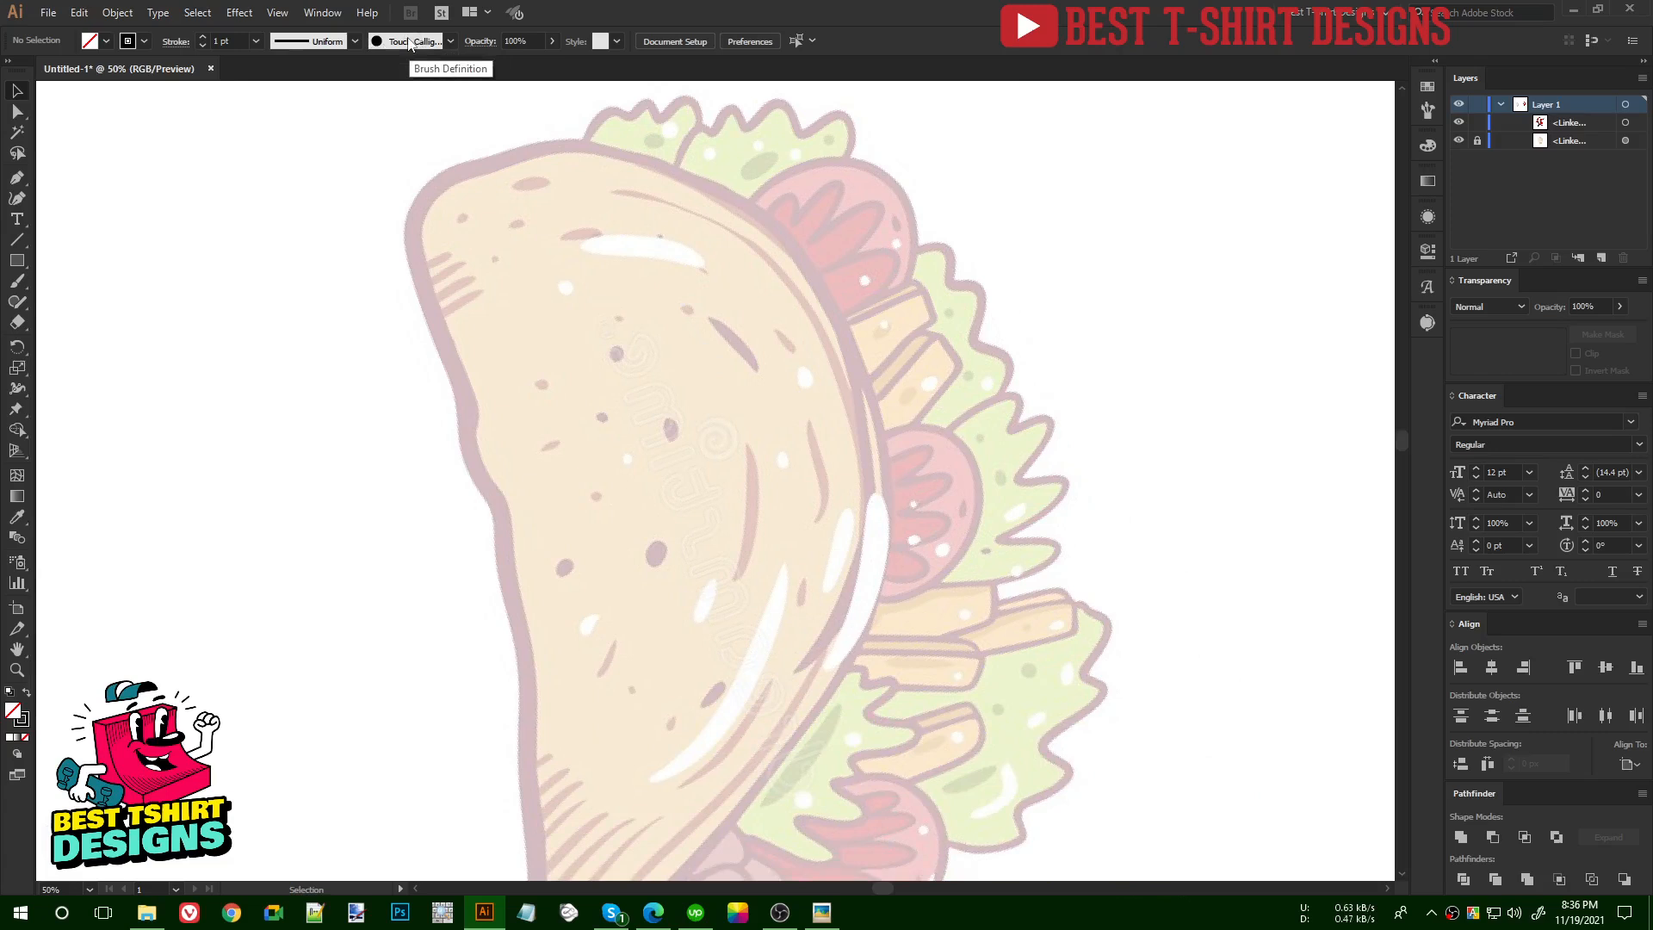
{"action": "key", "text": "b"}
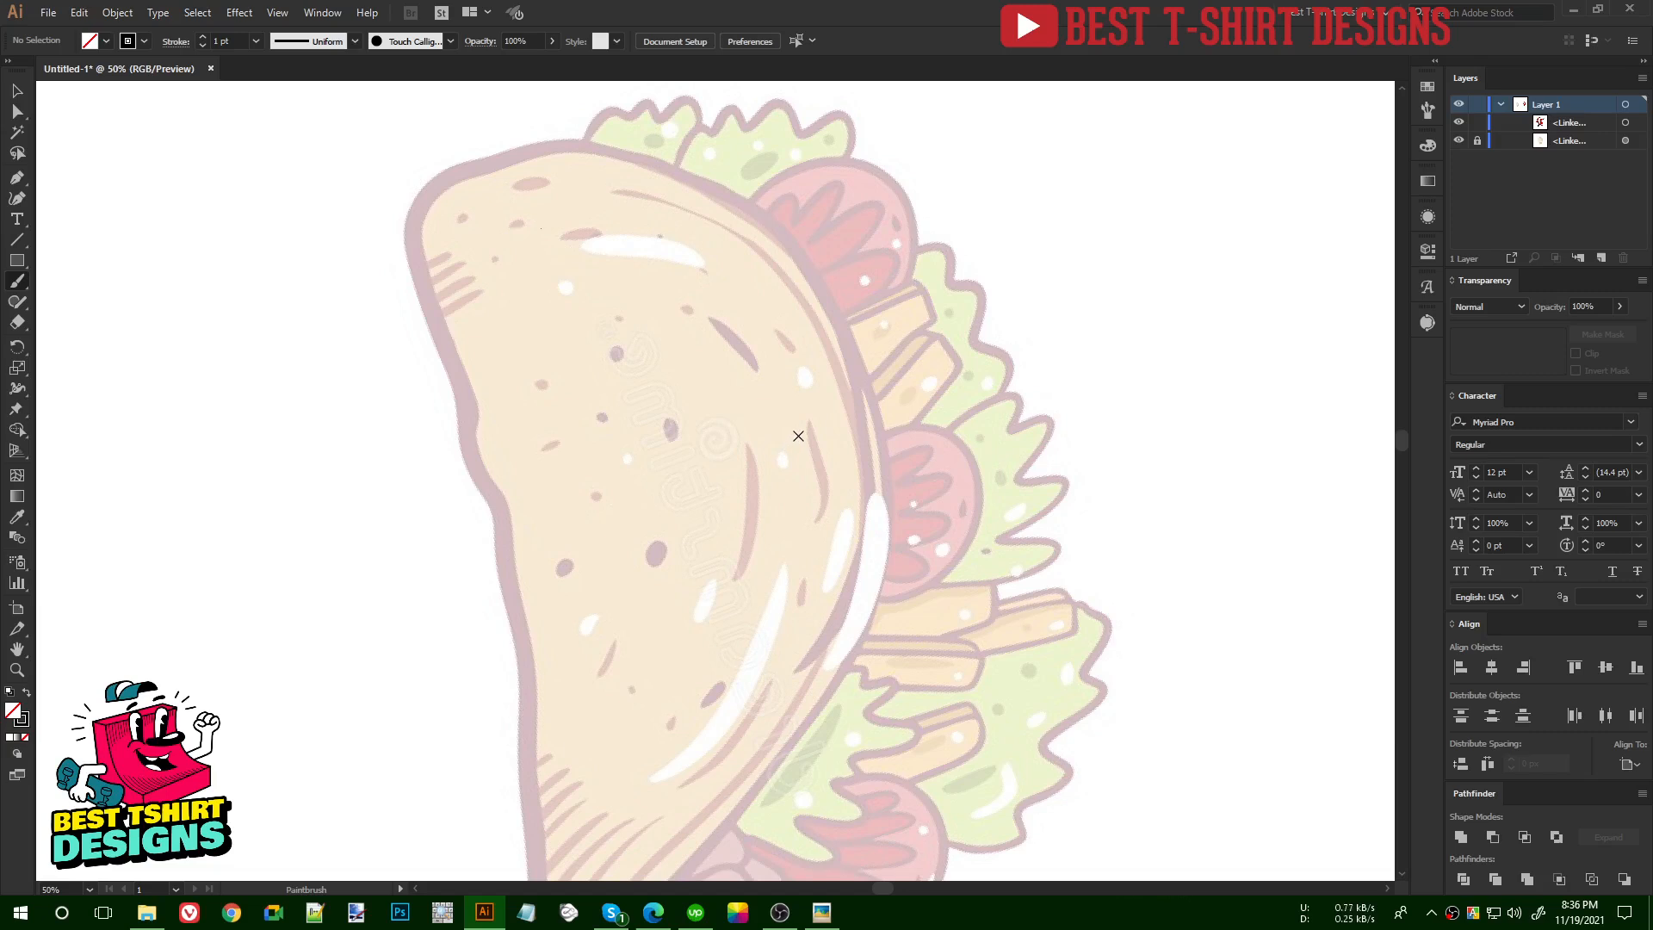
{"action": "left_click_drag", "start_coordinate": [787, 445], "coordinate": [821, 496]}
{"action": "key", "text": "ctrl+z"}
{"action": "mouse_move", "coordinate": [437, 184]}
{"action": "left_mouse_down"}
{"action": "mouse_move", "coordinate": [413, 260]}
{"action": "mouse_move", "coordinate": [496, 511]}
{"action": "mouse_move", "coordinate": [531, 762]}
{"action": "left_mouse_up"}
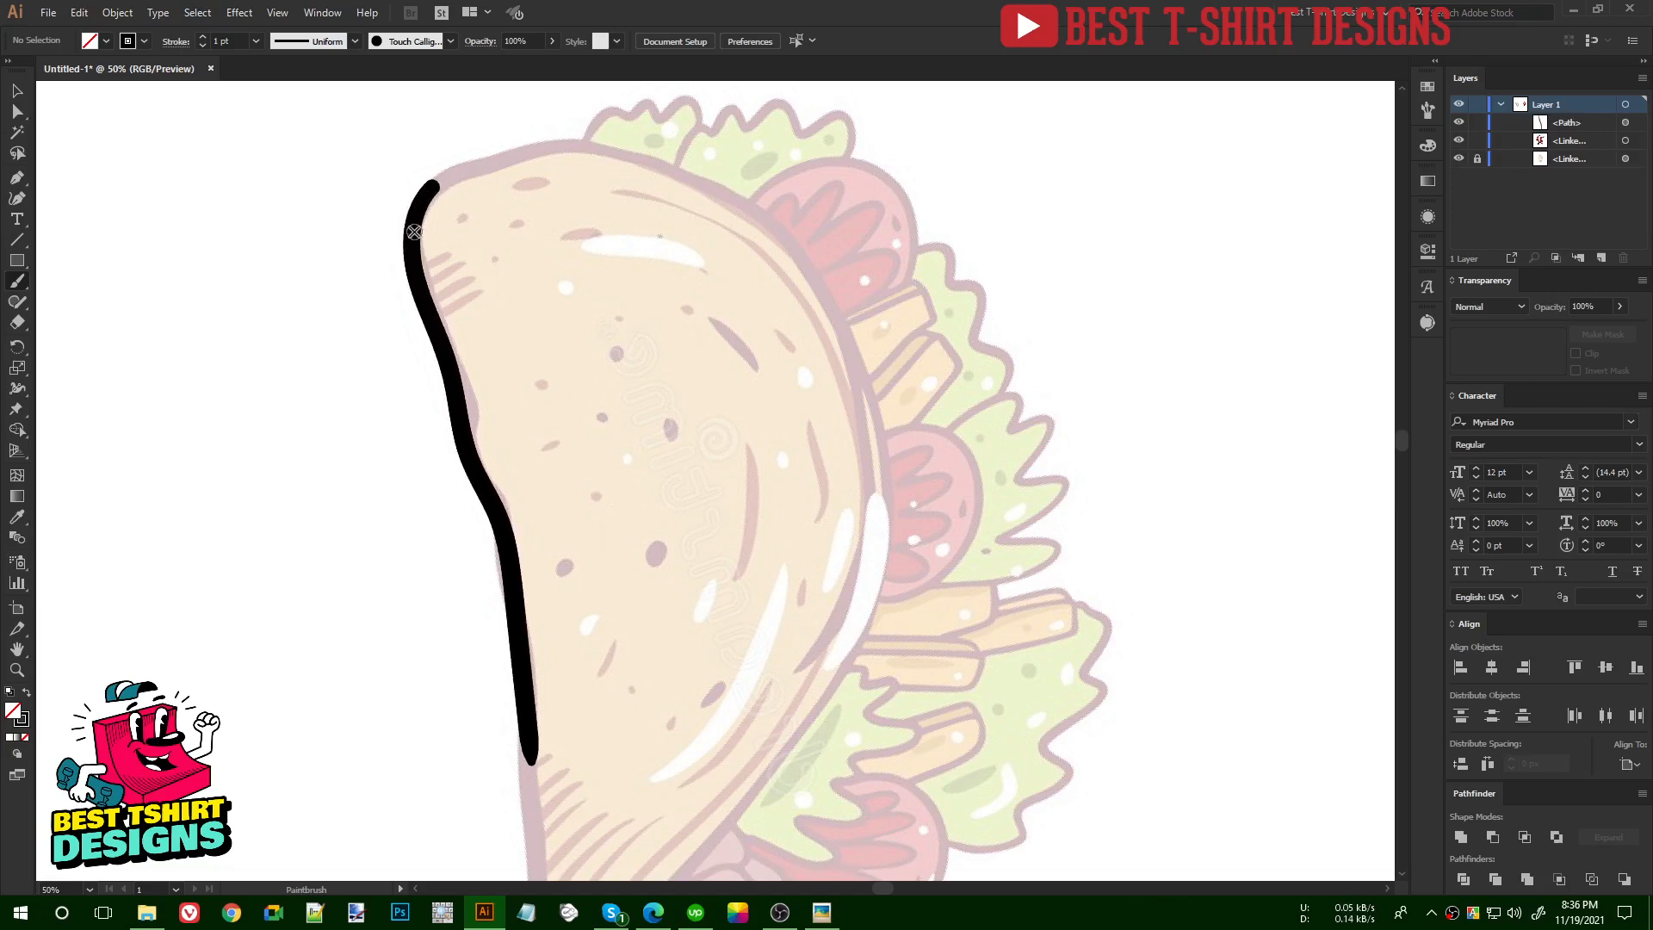
{"action": "mouse_move", "coordinate": [428, 192]}
{"action": "left_mouse_down"}
{"action": "mouse_move", "coordinate": [546, 147]}
{"action": "mouse_move", "coordinate": [636, 150]}
{"action": "mouse_move", "coordinate": [763, 219]}
{"action": "mouse_move", "coordinate": [842, 319]}
{"action": "mouse_move", "coordinate": [891, 512]}
{"action": "mouse_move", "coordinate": [873, 583]}
{"action": "mouse_move", "coordinate": [782, 750]}
{"action": "mouse_move", "coordinate": [891, 549]}
{"action": "mouse_move", "coordinate": [887, 469]}
{"action": "left_mouse_up"}
- Trace the bottom of the taco shell and the lower folded edge around the meat filling
{"action": "key", "text": "space"}
{"action": "mouse_move", "coordinate": [568, 493]}
{"action": "left_mouse_down"}
{"action": "mouse_move", "coordinate": [587, 691]}
{"action": "mouse_move", "coordinate": [632, 776]}
{"action": "mouse_move", "coordinate": [730, 796]}
{"action": "mouse_move", "coordinate": [794, 784]}
{"action": "mouse_move", "coordinate": [906, 700]}
{"action": "left_mouse_up"}
{"action": "mouse_move", "coordinate": [823, 498]}
{"action": "left_mouse_down"}
{"action": "mouse_move", "coordinate": [667, 686]}
{"action": "mouse_move", "coordinate": [635, 751]}
{"action": "mouse_move", "coordinate": [647, 783]}
{"action": "left_mouse_up"}
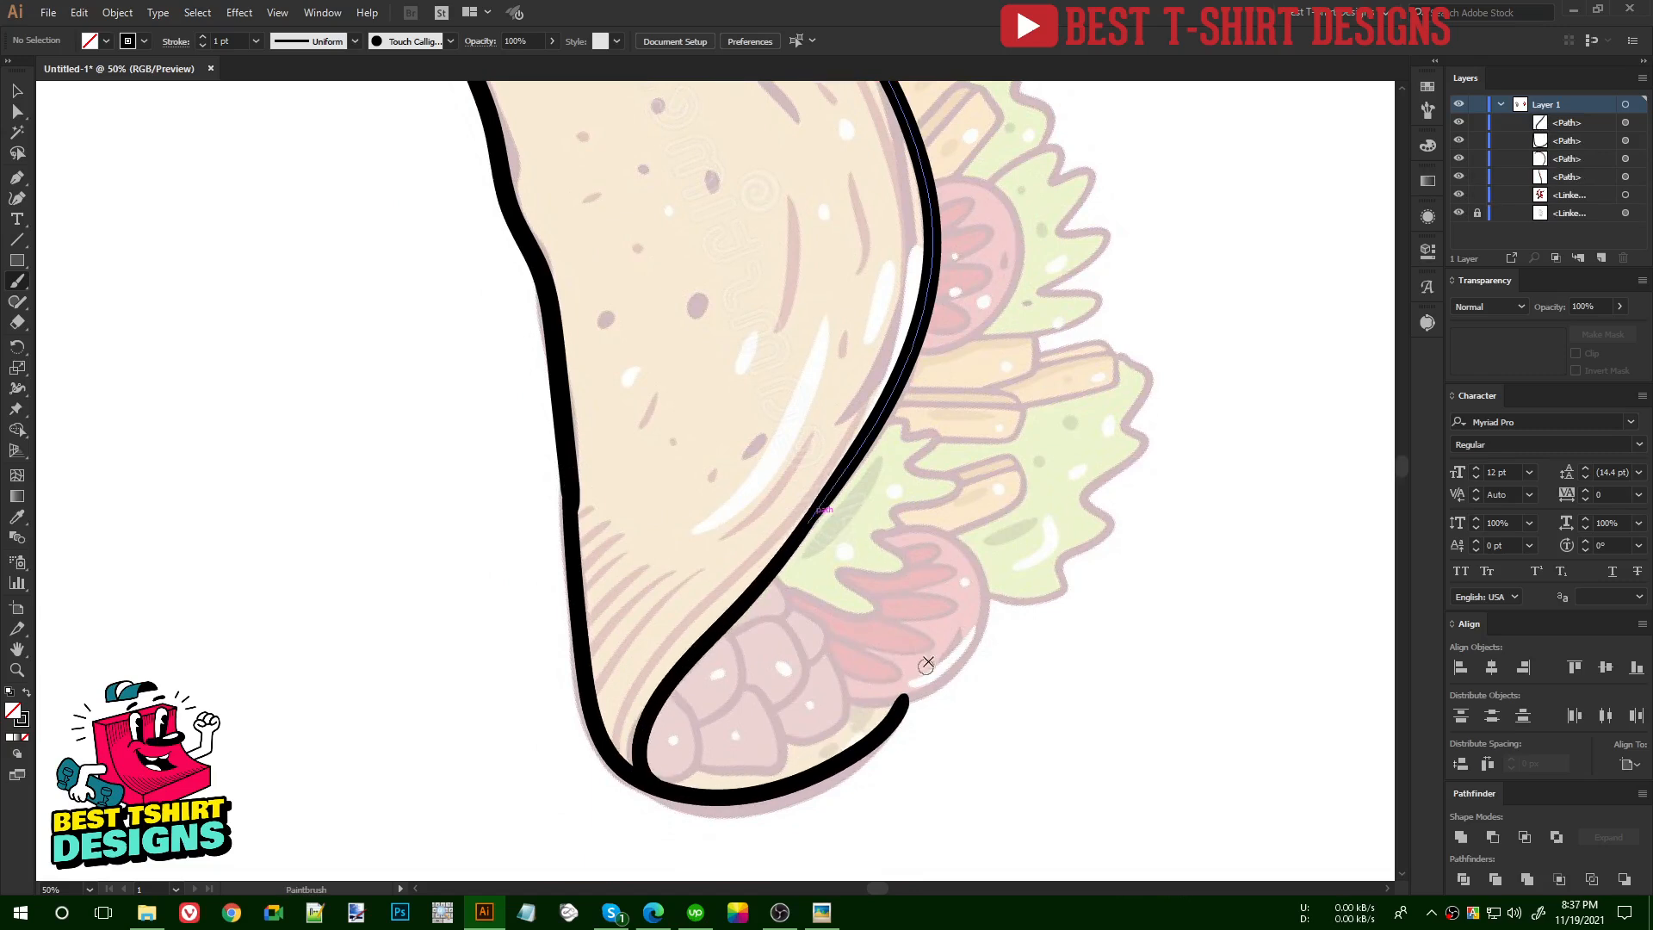
- Paint the wavy outlines of the two lettuce leaves above the top of the taco shell
{"action": "scroll", "coordinate": [933, 517], "scroll_direction": "up", "scroll_amount": 10}
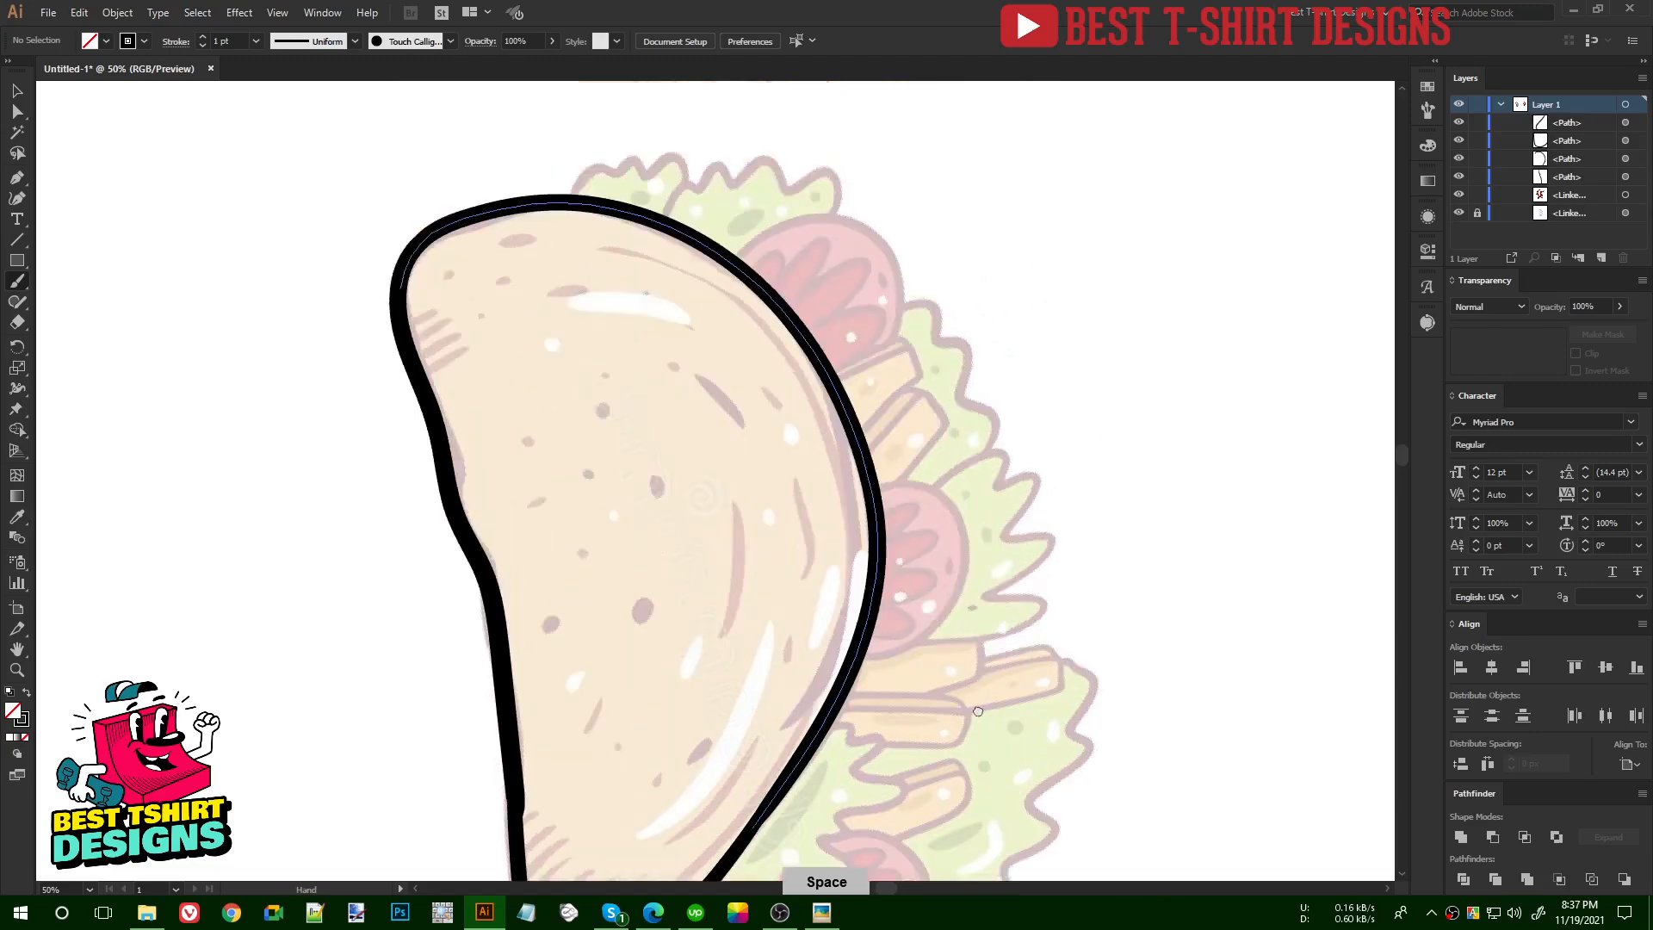
{"action": "left_click_drag", "start_coordinate": [927, 517], "coordinate": [958, 354]}
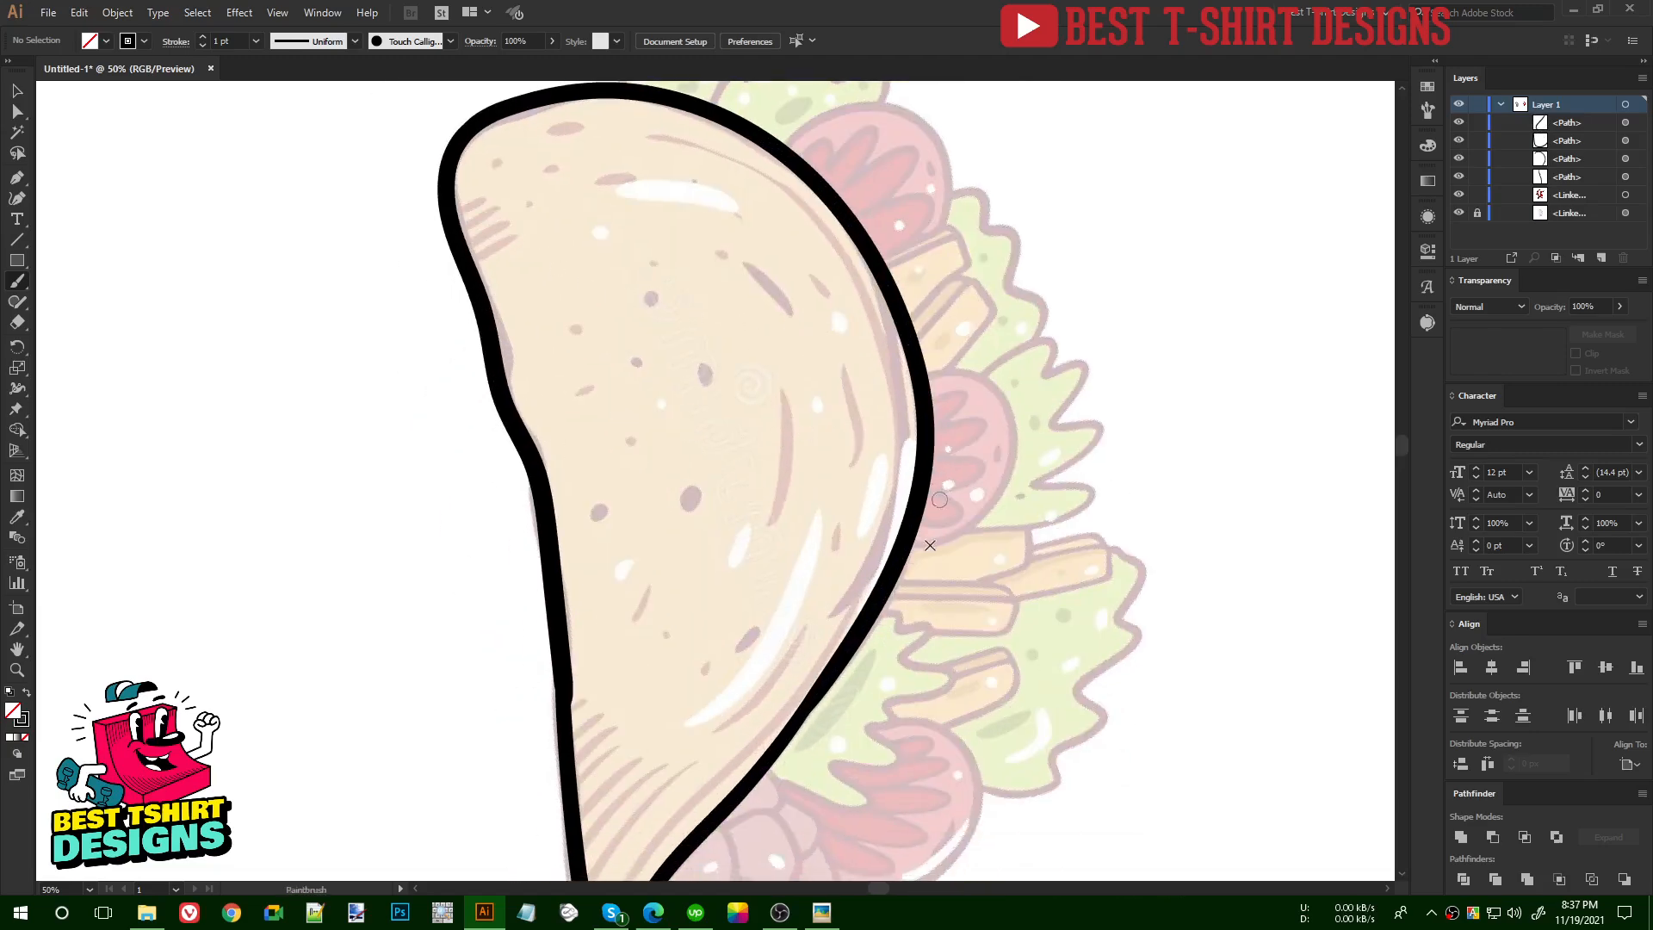
{"action": "left_click_drag", "start_coordinate": [786, 344], "coordinate": [822, 713]}
{"action": "key", "text": "ctrl+plus"}
{"action": "key", "text": "ctrl+plus"}
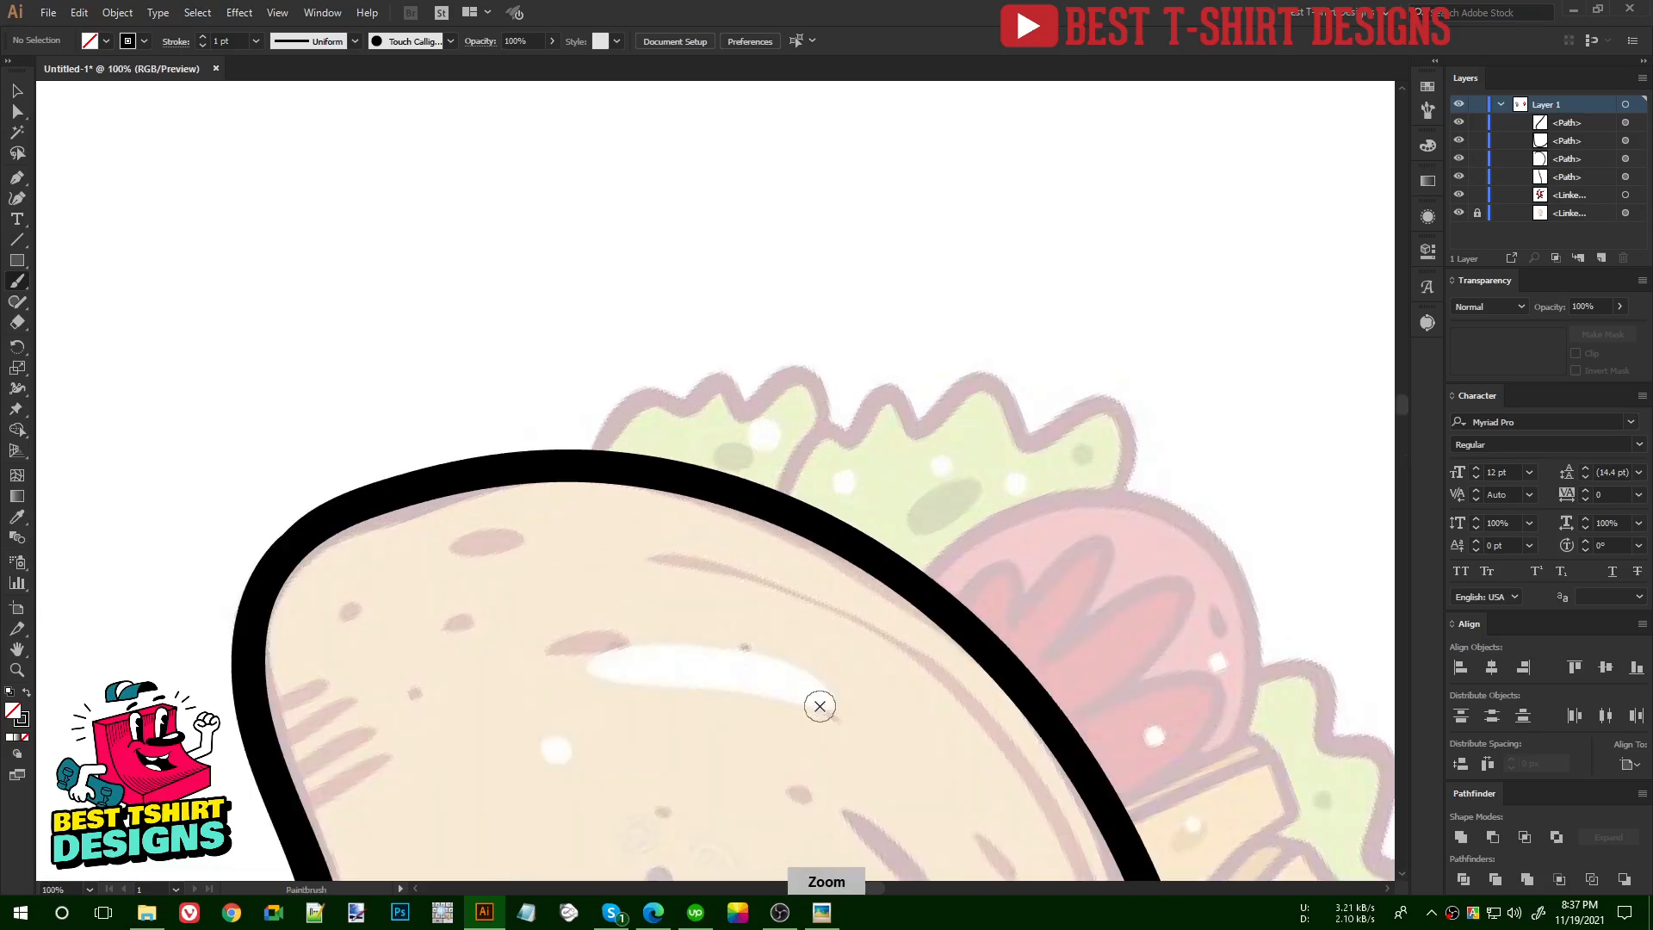
{"action": "mouse_move", "coordinate": [592, 461]}
{"action": "left_mouse_down"}
{"action": "mouse_move", "coordinate": [613, 410]}
{"action": "mouse_move", "coordinate": [643, 397]}
{"action": "mouse_move", "coordinate": [684, 419]}
{"action": "mouse_move", "coordinate": [718, 381]}
{"action": "mouse_move", "coordinate": [754, 419]}
{"action": "mouse_move", "coordinate": [796, 377]}
{"action": "mouse_move", "coordinate": [825, 426]}
{"action": "left_mouse_up"}
{"action": "mouse_move", "coordinate": [775, 501]}
{"action": "left_mouse_down"}
{"action": "mouse_move", "coordinate": [805, 440]}
{"action": "mouse_move", "coordinate": [864, 427]}
{"action": "mouse_move", "coordinate": [879, 387]}
{"action": "mouse_move", "coordinate": [910, 426]}
{"action": "mouse_move", "coordinate": [961, 383]}
{"action": "mouse_move", "coordinate": [1050, 432]}
{"action": "mouse_move", "coordinate": [1092, 404]}
{"action": "mouse_move", "coordinate": [1125, 421]}
{"action": "mouse_move", "coordinate": [1111, 499]}
{"action": "left_mouse_up"}
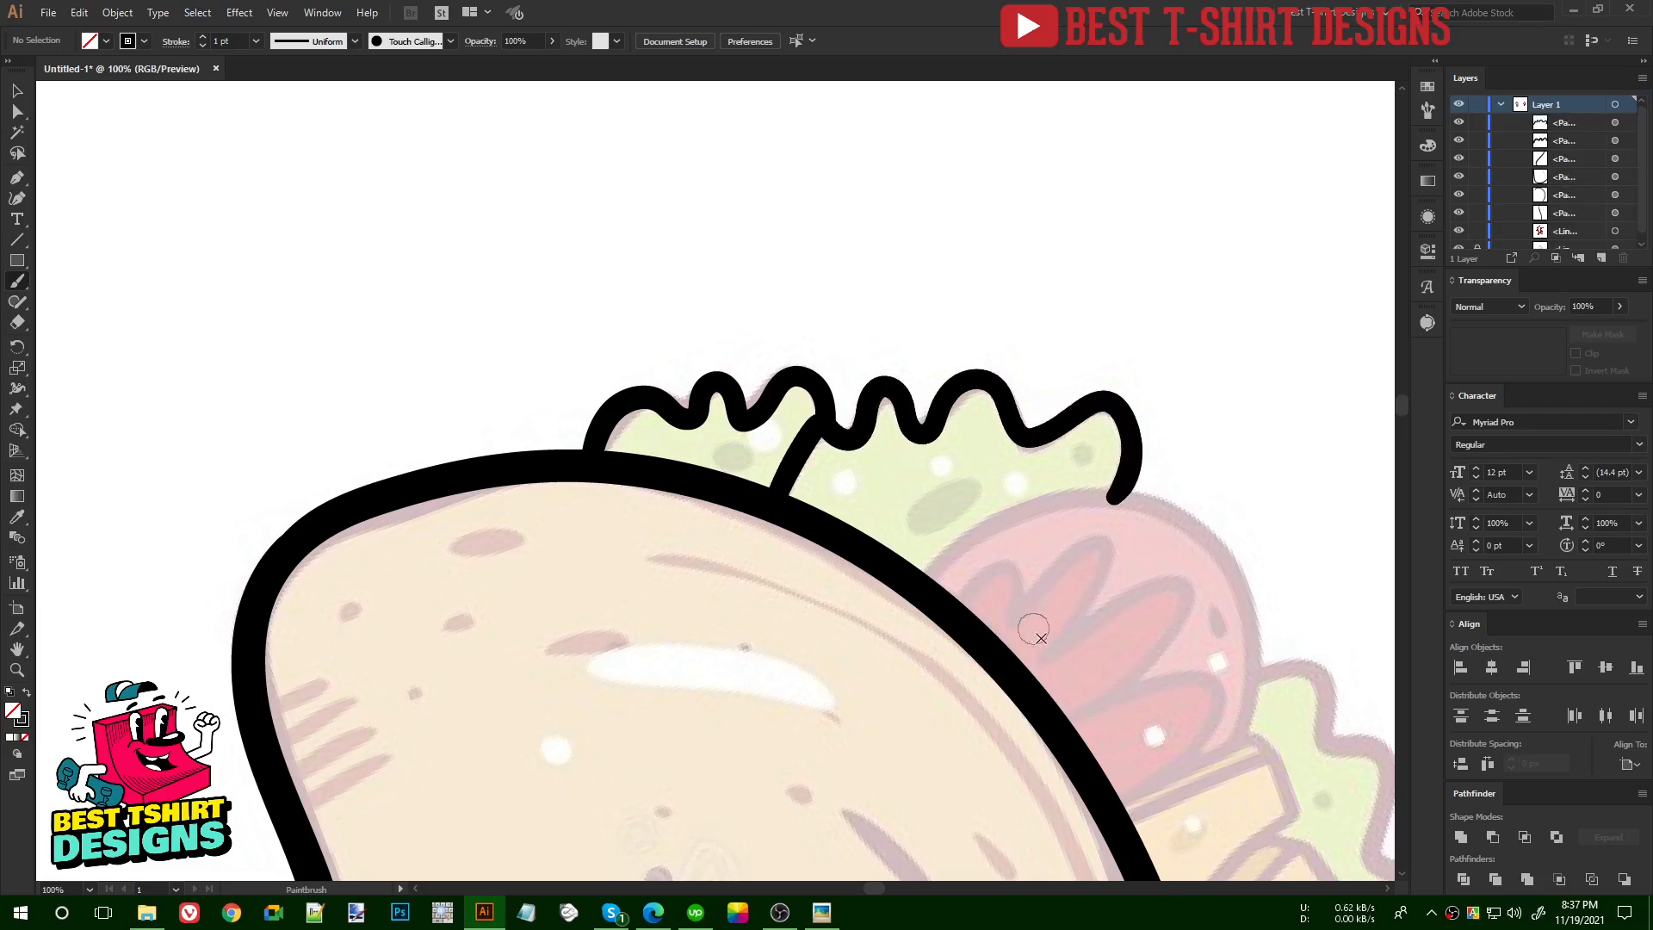
- Trace the upper tomato slice's outline and the seed pattern inside it
{"action": "key", "text": "space"}
{"action": "mouse_move", "coordinate": [1133, 630]}
{"action": "left_mouse_down"}
{"action": "mouse_move", "coordinate": [908, 455]}
{"action": "mouse_move", "coordinate": [668, 404]}
{"action": "left_mouse_up"}
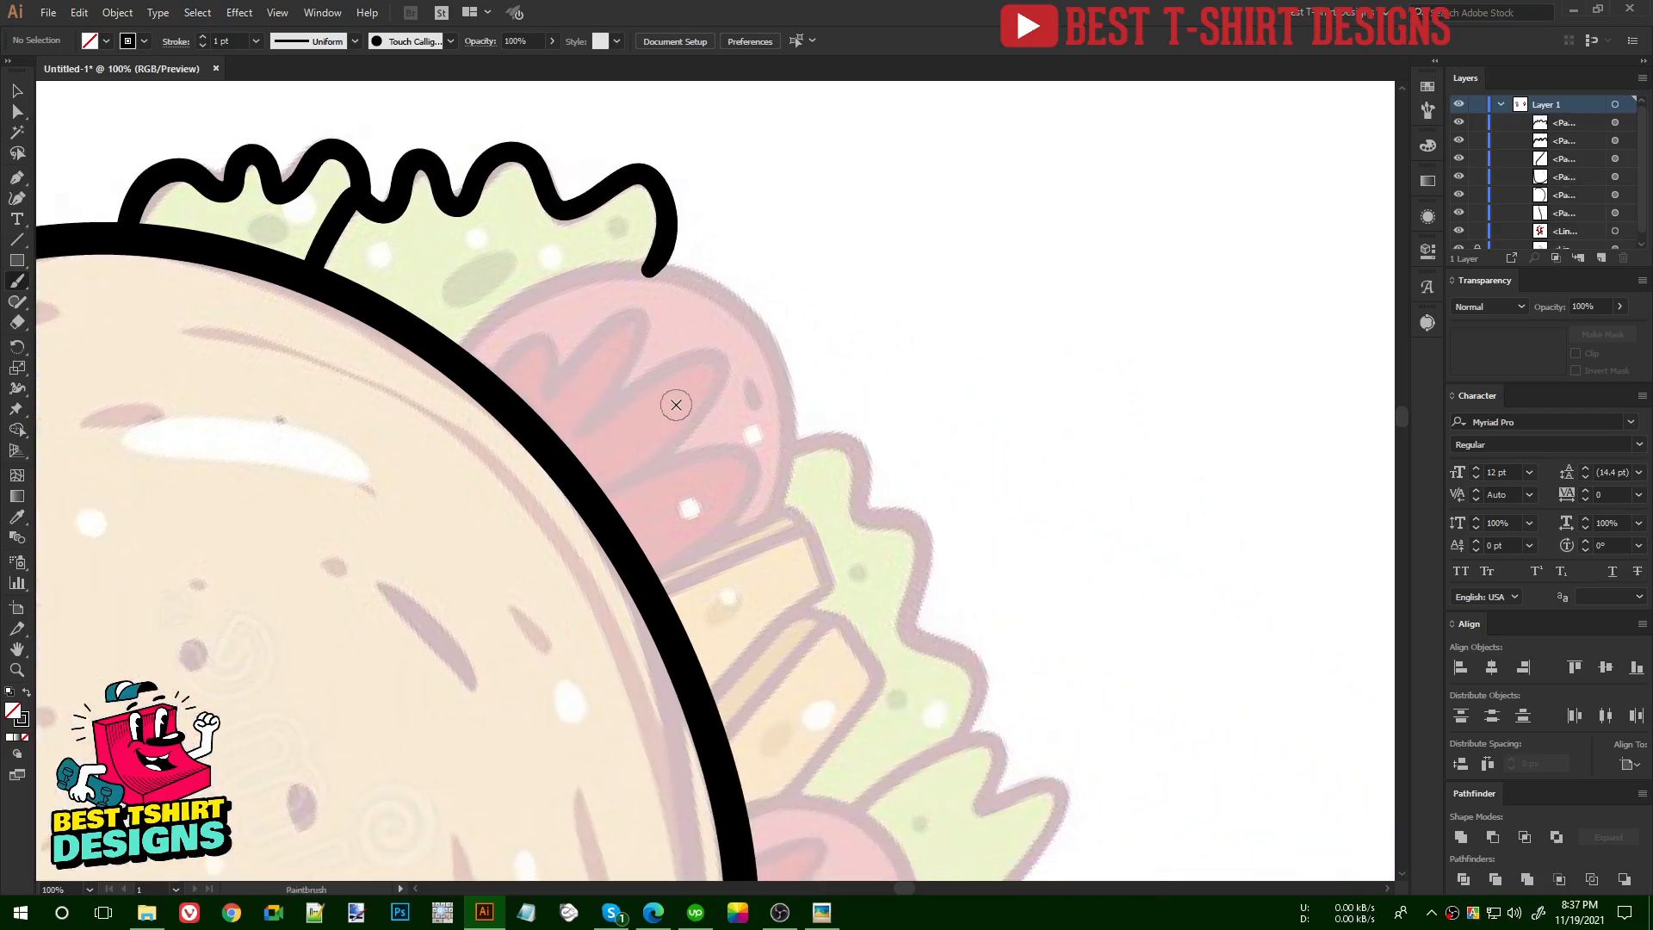
{"action": "mouse_move", "coordinate": [453, 349]}
{"action": "left_mouse_down"}
{"action": "mouse_move", "coordinate": [611, 268]}
{"action": "mouse_move", "coordinate": [695, 275]}
{"action": "mouse_move", "coordinate": [747, 303]}
{"action": "left_mouse_up"}
{"action": "key", "text": "ctrl+z"}
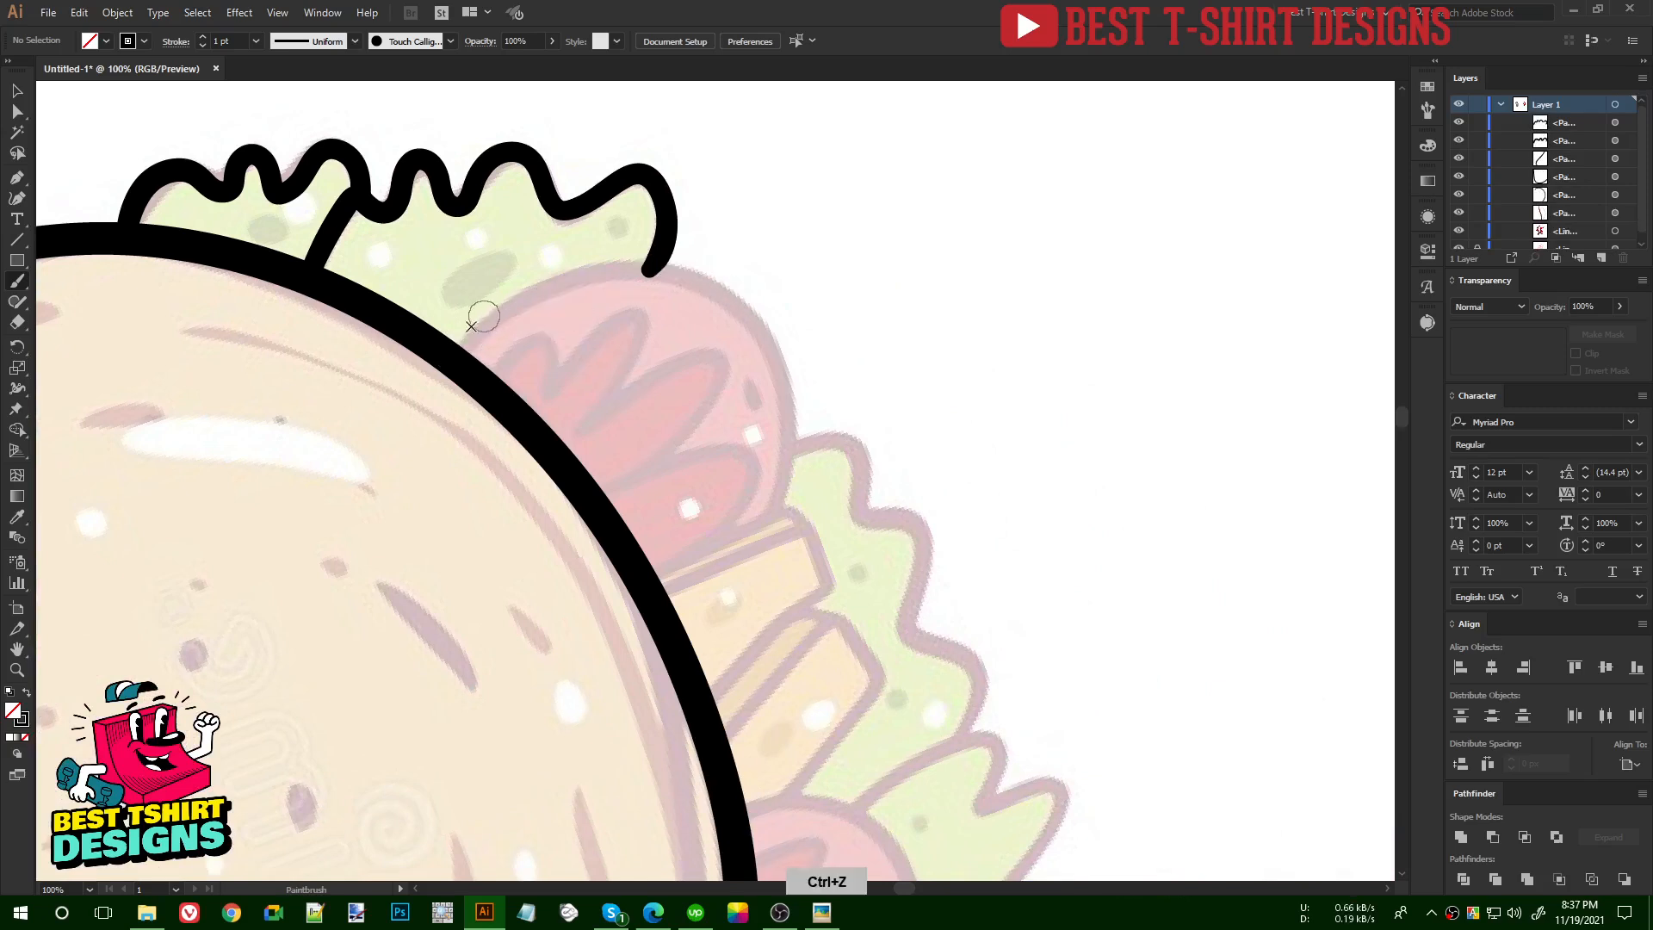
{"action": "mouse_move", "coordinate": [454, 354]}
{"action": "left_mouse_down"}
{"action": "mouse_move", "coordinate": [645, 272]}
{"action": "mouse_move", "coordinate": [735, 307]}
{"action": "mouse_move", "coordinate": [771, 356]}
{"action": "mouse_move", "coordinate": [788, 468]}
{"action": "mouse_move", "coordinate": [740, 548]}
{"action": "mouse_move", "coordinate": [663, 583]}
{"action": "mouse_move", "coordinate": [639, 572]}
{"action": "mouse_move", "coordinate": [720, 552]}
{"action": "mouse_move", "coordinate": [776, 491]}
{"action": "mouse_move", "coordinate": [781, 372]}
{"action": "mouse_move", "coordinate": [755, 316]}
{"action": "mouse_move", "coordinate": [665, 267]}
{"action": "mouse_move", "coordinate": [607, 274]}
{"action": "mouse_move", "coordinate": [533, 297]}
{"action": "mouse_move", "coordinate": [465, 354]}
{"action": "mouse_move", "coordinate": [524, 344]}
{"action": "mouse_move", "coordinate": [563, 389]}
{"action": "mouse_move", "coordinate": [600, 323]}
{"action": "mouse_move", "coordinate": [631, 321]}
{"action": "mouse_move", "coordinate": [620, 377]}
{"action": "mouse_move", "coordinate": [638, 391]}
{"action": "mouse_move", "coordinate": [695, 362]}
{"action": "mouse_move", "coordinate": [707, 401]}
{"action": "mouse_move", "coordinate": [651, 455]}
{"action": "mouse_move", "coordinate": [693, 474]}
{"action": "mouse_move", "coordinate": [688, 524]}
{"action": "mouse_move", "coordinate": [637, 555]}
{"action": "left_mouse_up"}
{"action": "key", "text": "ctrl+z"}
{"action": "mouse_move", "coordinate": [588, 406]}
{"action": "left_mouse_down"}
{"action": "mouse_move", "coordinate": [567, 454]}
{"action": "mouse_move", "coordinate": [665, 514]}
{"action": "left_mouse_up"}
- Trace the wavy lettuce edges below the upper tomato slice, and the middle tomato slice with its seed pattern
{"action": "left_click_drag", "start_coordinate": [809, 705], "coordinate": [762, 534]}
{"action": "mouse_move", "coordinate": [752, 265]}
{"action": "left_mouse_down"}
{"action": "mouse_move", "coordinate": [790, 265]}
{"action": "mouse_move", "coordinate": [819, 282]}
{"action": "mouse_move", "coordinate": [835, 354]}
{"action": "mouse_move", "coordinate": [878, 362]}
{"action": "mouse_move", "coordinate": [860, 470]}
{"action": "mouse_move", "coordinate": [924, 514]}
{"action": "mouse_move", "coordinate": [909, 569]}
{"action": "left_mouse_up"}
{"action": "mouse_move", "coordinate": [1039, 673]}
{"action": "left_mouse_down"}
{"action": "mouse_move", "coordinate": [1005, 577]}
{"action": "mouse_move", "coordinate": [880, 406]}
{"action": "left_mouse_up"}
{"action": "mouse_move", "coordinate": [496, 713]}
{"action": "left_mouse_down"}
{"action": "mouse_move", "coordinate": [592, 692]}
{"action": "mouse_move", "coordinate": [656, 643]}
{"action": "mouse_move", "coordinate": [704, 555]}
{"action": "mouse_move", "coordinate": [699, 451]}
{"action": "mouse_move", "coordinate": [642, 378]}
{"action": "mouse_move", "coordinate": [536, 378]}
{"action": "mouse_move", "coordinate": [619, 433]}
{"action": "mouse_move", "coordinate": [589, 475]}
{"action": "mouse_move", "coordinate": [626, 475]}
{"action": "mouse_move", "coordinate": [650, 500]}
{"action": "mouse_move", "coordinate": [604, 522]}
{"action": "mouse_move", "coordinate": [607, 544]}
{"action": "mouse_move", "coordinate": [646, 548]}
{"action": "mouse_move", "coordinate": [617, 592]}
{"action": "mouse_move", "coordinate": [566, 613]}
{"action": "mouse_move", "coordinate": [591, 634]}
{"action": "mouse_move", "coordinate": [572, 658]}
{"action": "mouse_move", "coordinate": [518, 657]}
{"action": "left_mouse_up"}
{"action": "mouse_move", "coordinate": [617, 680]}
{"action": "left_mouse_down"}
{"action": "mouse_move", "coordinate": [800, 674]}
{"action": "mouse_move", "coordinate": [866, 639]}
{"action": "mouse_move", "coordinate": [856, 604]}
{"action": "mouse_move", "coordinate": [743, 599]}
{"action": "mouse_move", "coordinate": [871, 521]}
{"action": "mouse_move", "coordinate": [878, 476]}
{"action": "mouse_move", "coordinate": [807, 481]}
{"action": "mouse_move", "coordinate": [793, 460]}
{"action": "mouse_move", "coordinate": [850, 393]}
{"action": "mouse_move", "coordinate": [855, 353]}
{"action": "mouse_move", "coordinate": [777, 377]}
{"action": "mouse_move", "coordinate": [794, 334]}
{"action": "mouse_move", "coordinate": [782, 302]}
{"action": "mouse_move", "coordinate": [737, 308]}
{"action": "mouse_move", "coordinate": [648, 380]}
{"action": "left_mouse_up"}
- Trace the two cheese strips between the upper and middle tomato slices, including the inner edge line on each
{"action": "key", "text": "space"}
{"action": "mouse_move", "coordinate": [837, 578]}
{"action": "left_mouse_down"}
{"action": "mouse_move", "coordinate": [837, 368]}
{"action": "mouse_move", "coordinate": [922, 365]}
{"action": "mouse_move", "coordinate": [921, 688]}
{"action": "left_mouse_up"}
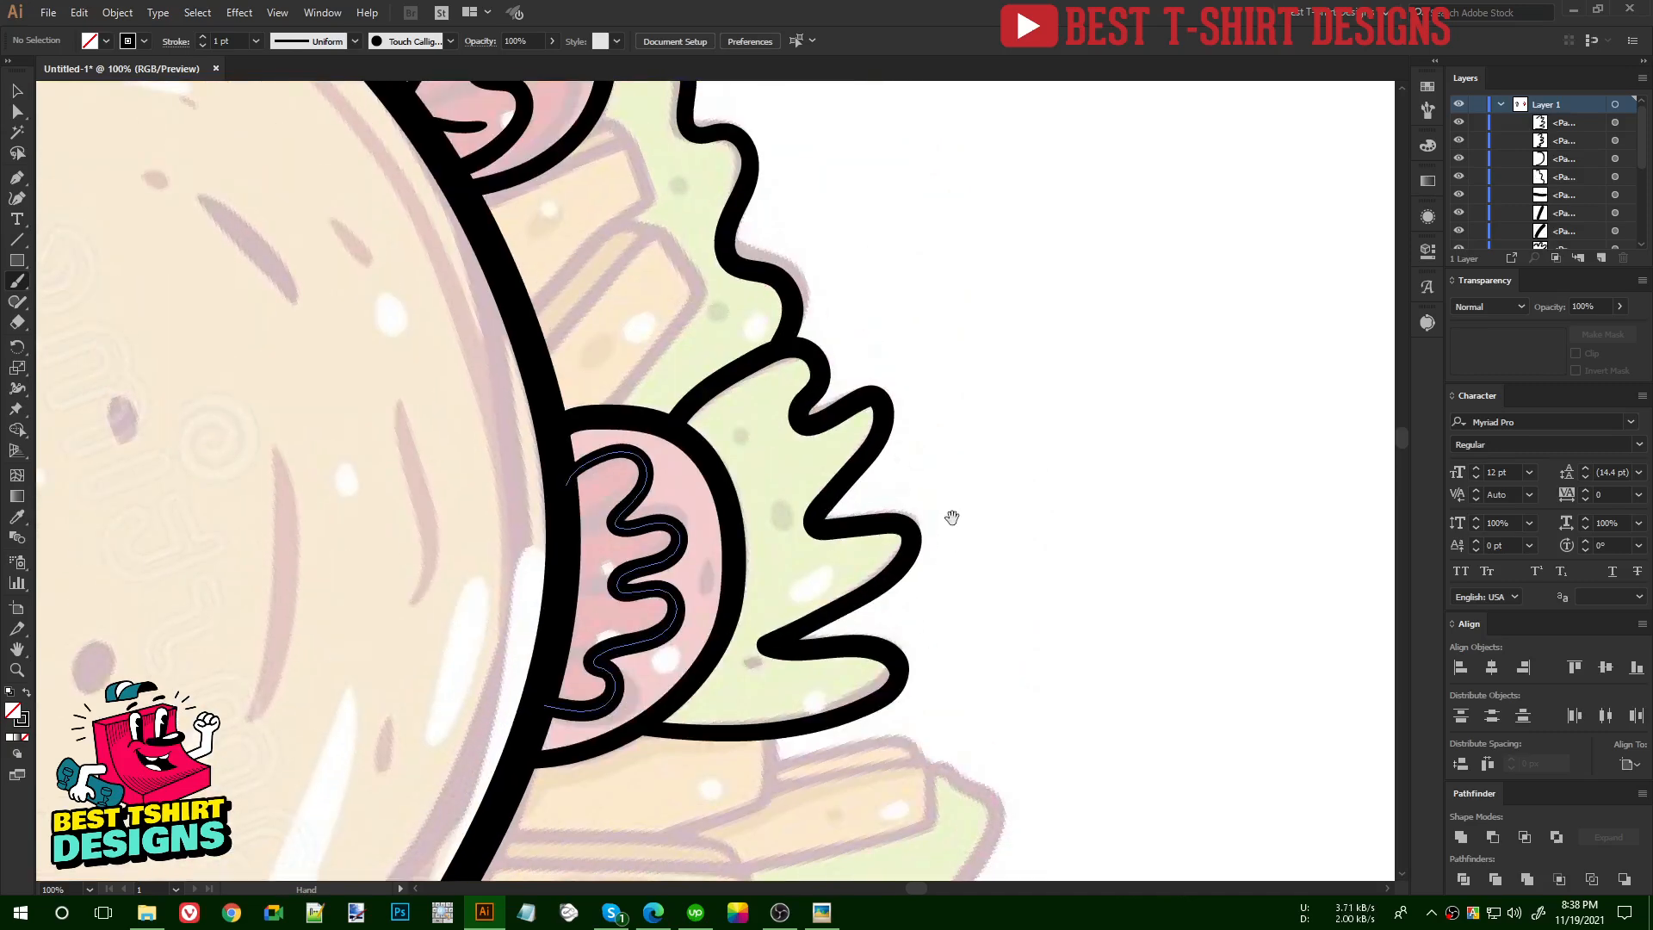
{"action": "left_click_drag", "start_coordinate": [952, 517], "coordinate": [1041, 664]}
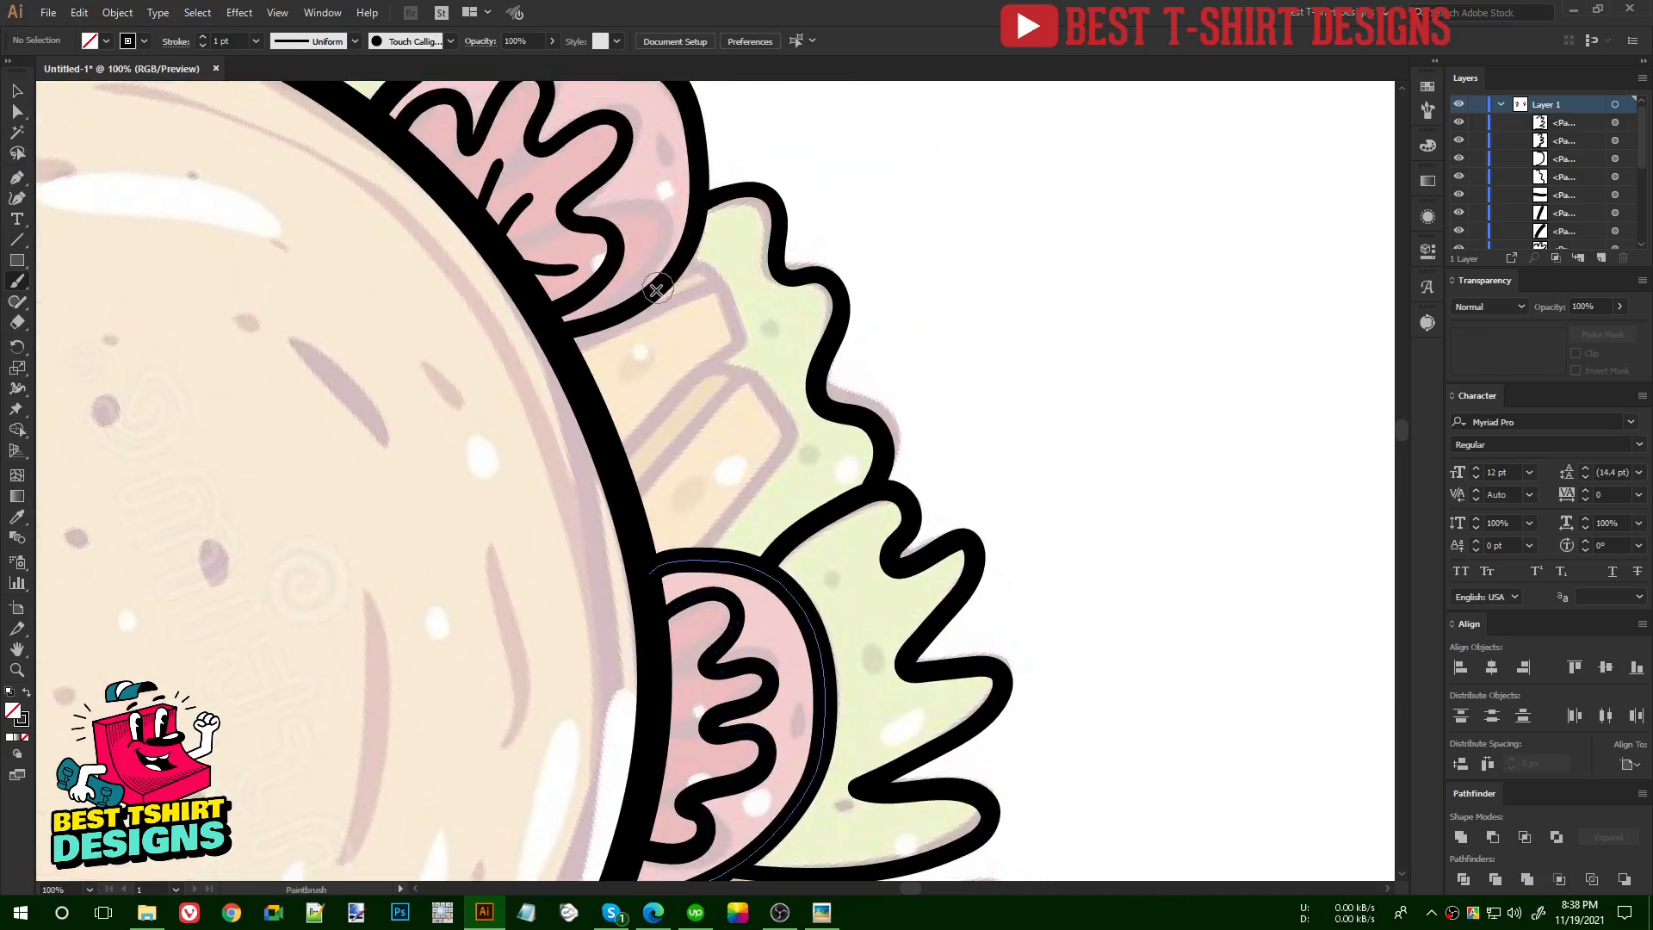
{"action": "left_click_drag", "start_coordinate": [740, 338], "coordinate": [620, 460]}
{"action": "left_click_drag", "start_coordinate": [711, 288], "coordinate": [575, 347]}
{"action": "key", "text": "ctrl+z"}
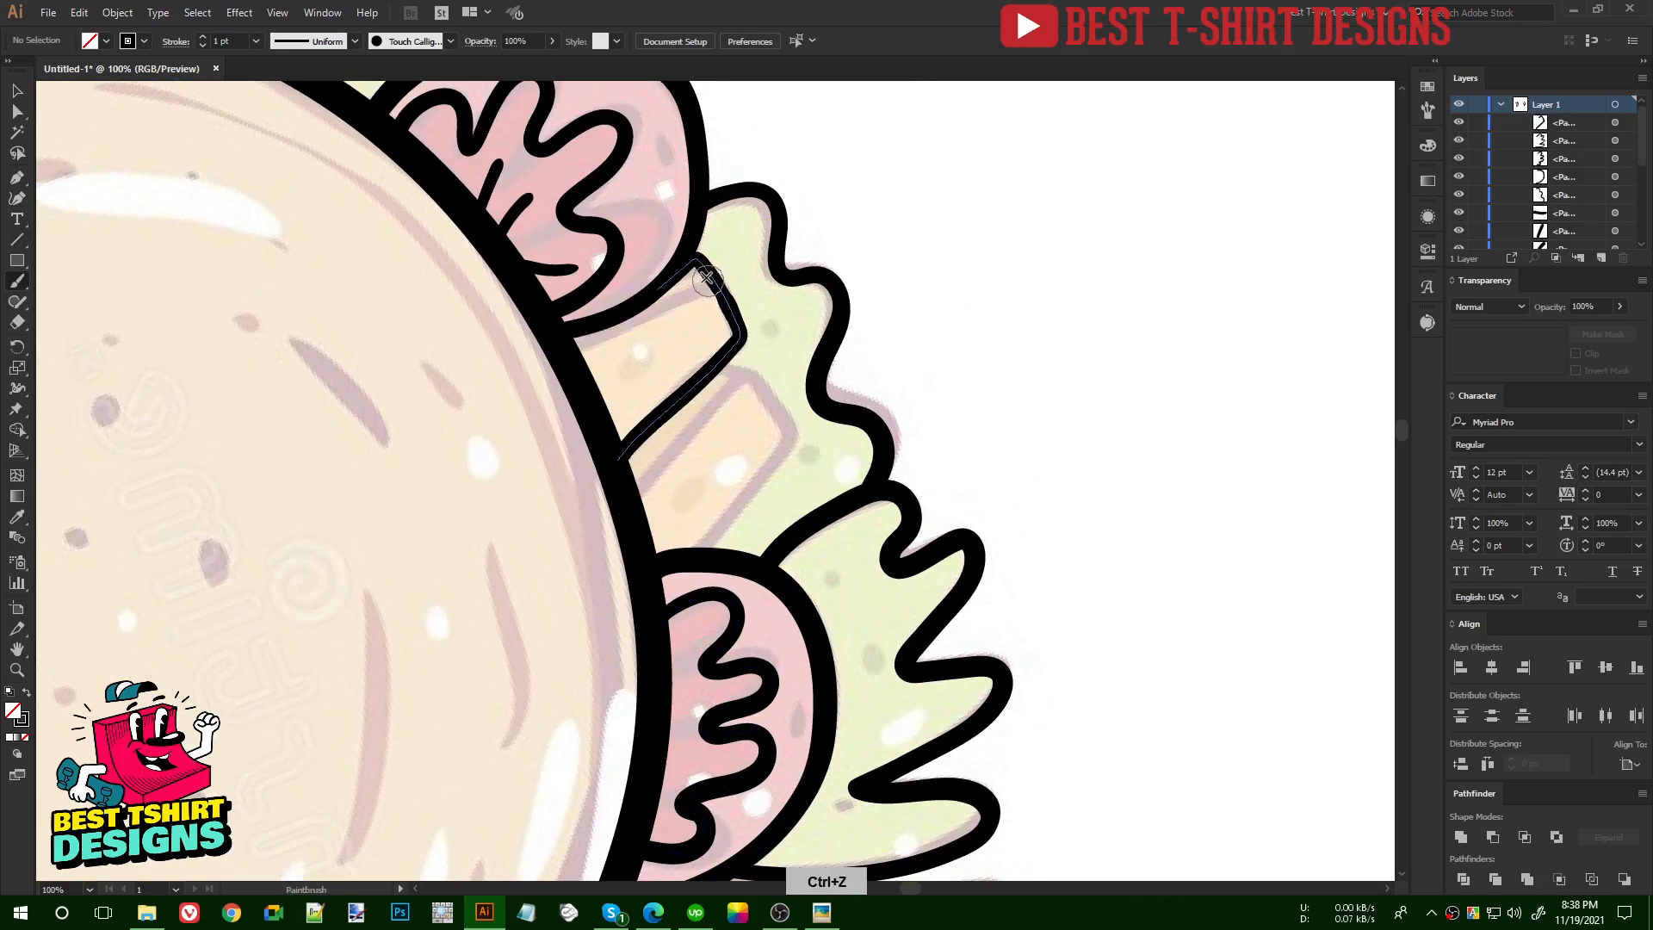
{"action": "left_click_drag", "start_coordinate": [713, 288], "coordinate": [589, 373]}
{"action": "mouse_move", "coordinate": [762, 376]}
{"action": "left_mouse_down"}
{"action": "mouse_move", "coordinate": [793, 426]}
{"action": "mouse_move", "coordinate": [696, 551]}
{"action": "left_mouse_up"}
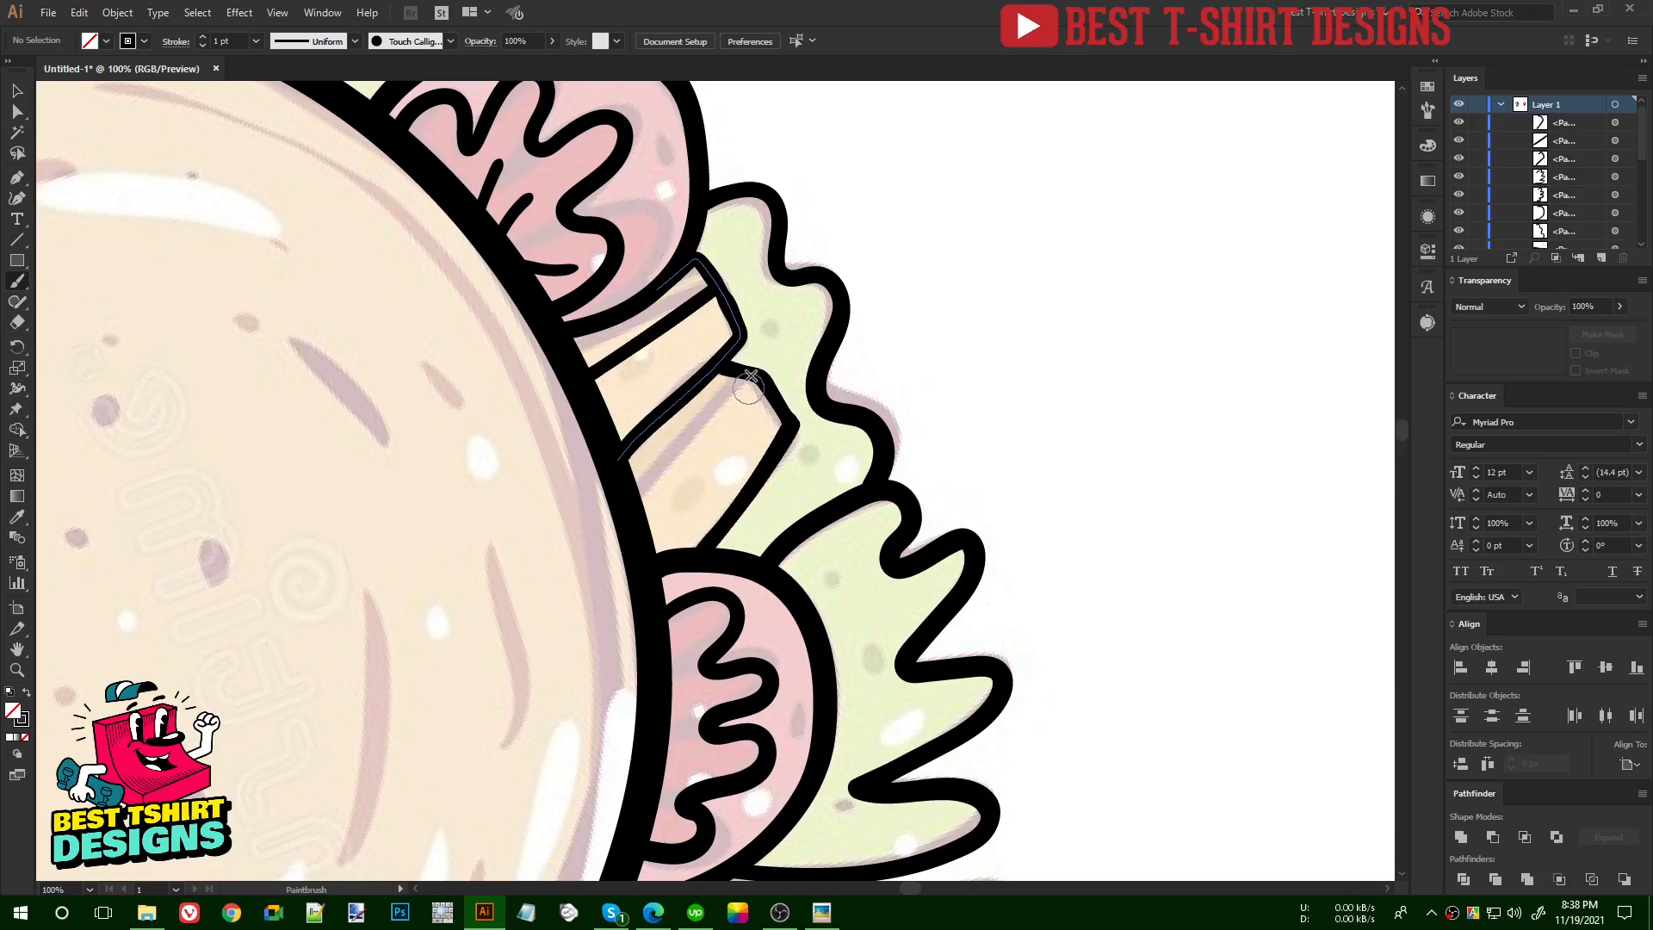
{"action": "left_click_drag", "start_coordinate": [750, 378], "coordinate": [643, 520]}
- Trace the wide cheese strip below the middle tomato slice and the outline of the slanted strip sticking out beyond it
{"action": "key", "text": "space"}
{"action": "left_click_drag", "start_coordinate": [841, 704], "coordinate": [820, 381]}
{"action": "mouse_move", "coordinate": [966, 569]}
{"action": "left_mouse_down"}
{"action": "mouse_move", "coordinate": [952, 408]}
{"action": "mouse_move", "coordinate": [978, 324]}
{"action": "mouse_move", "coordinate": [987, 359]}
{"action": "left_mouse_up"}
{"action": "key", "text": "space"}
{"action": "left_click_drag", "start_coordinate": [859, 568], "coordinate": [873, 620]}
{"action": "mouse_move", "coordinate": [874, 447]}
{"action": "left_mouse_down"}
{"action": "mouse_move", "coordinate": [814, 478]}
{"action": "mouse_move", "coordinate": [599, 508]}
{"action": "left_mouse_up"}
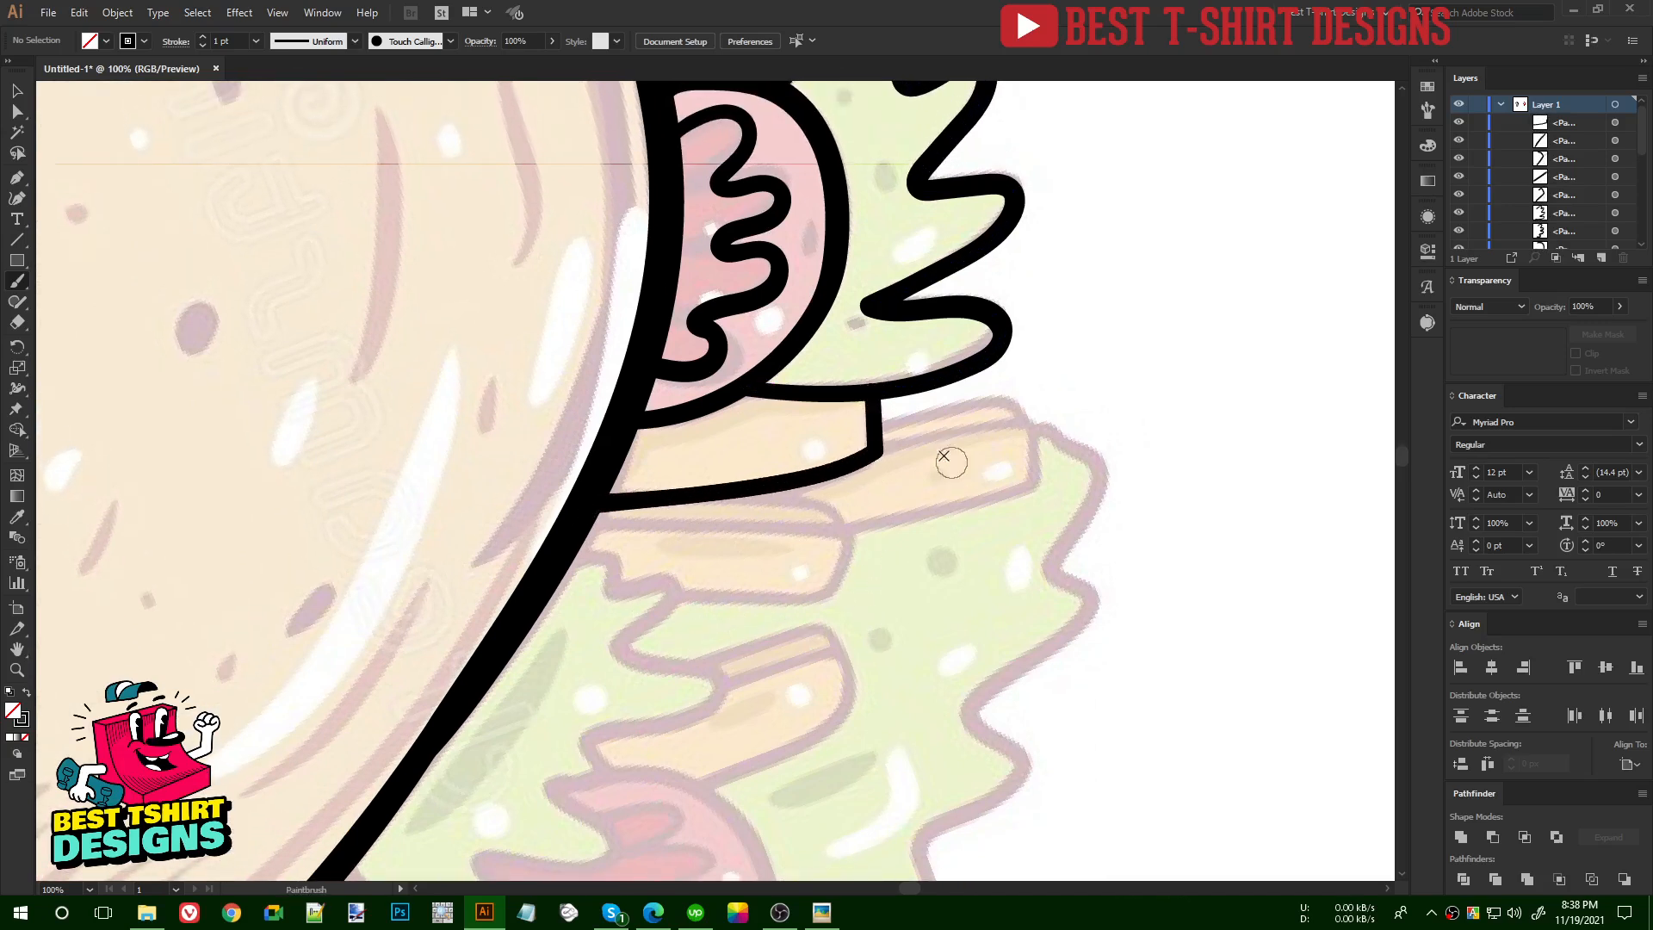
{"action": "left_click_drag", "start_coordinate": [873, 425], "coordinate": [1007, 394]}
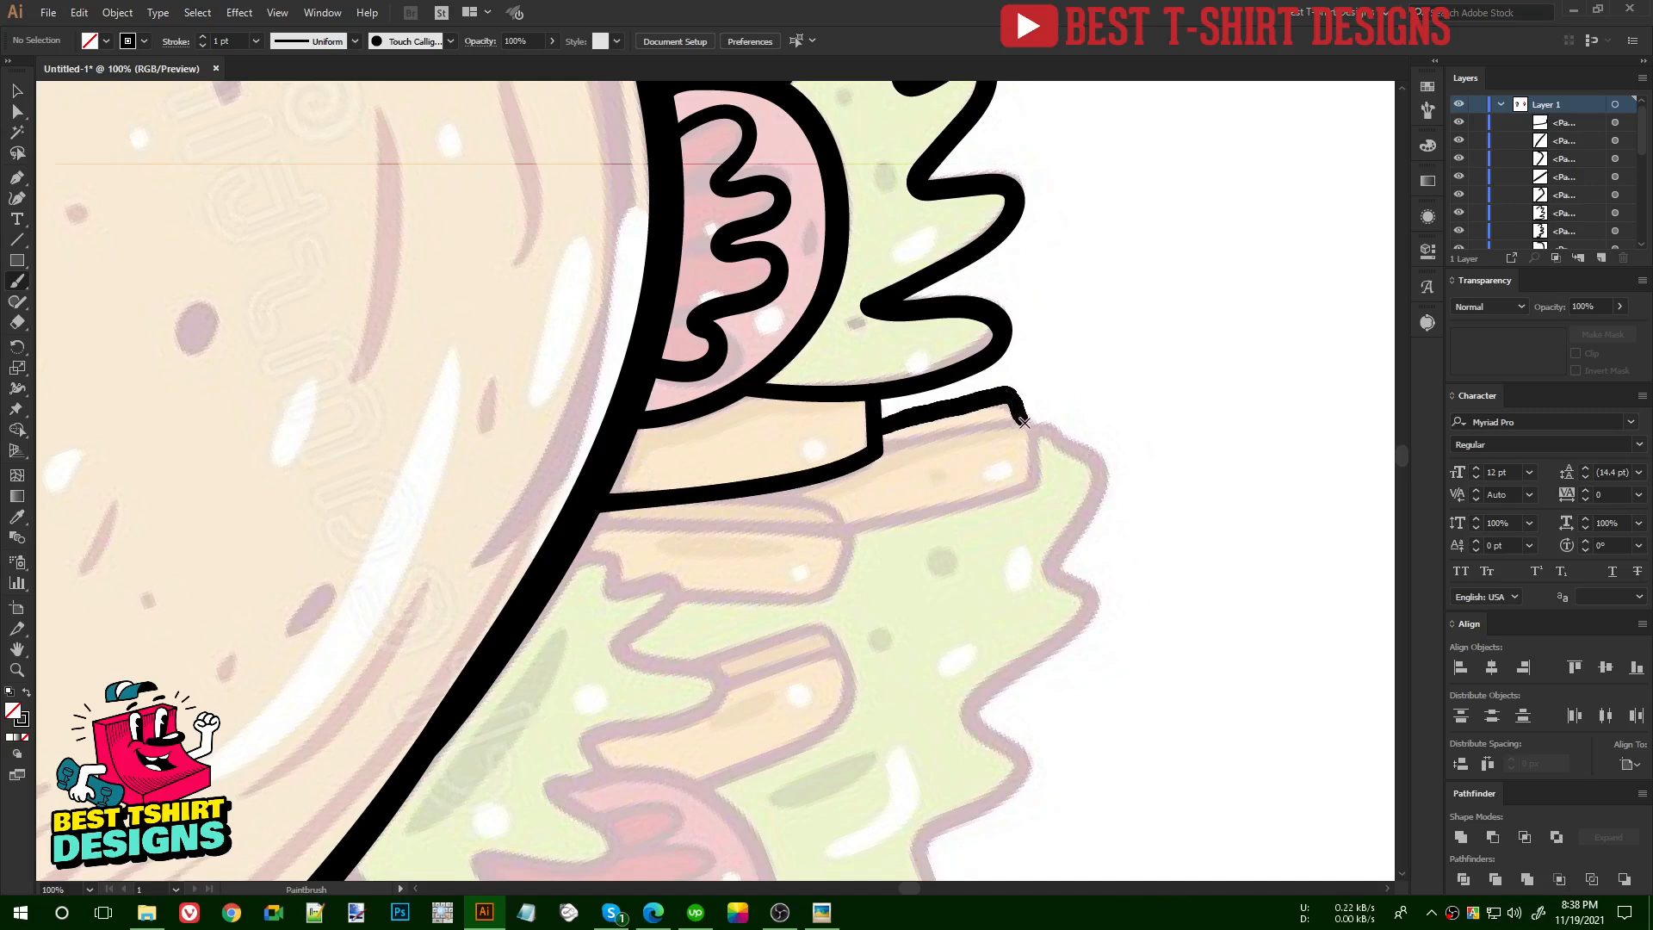
{"action": "left_click_drag", "start_coordinate": [1037, 472], "coordinate": [842, 536]}
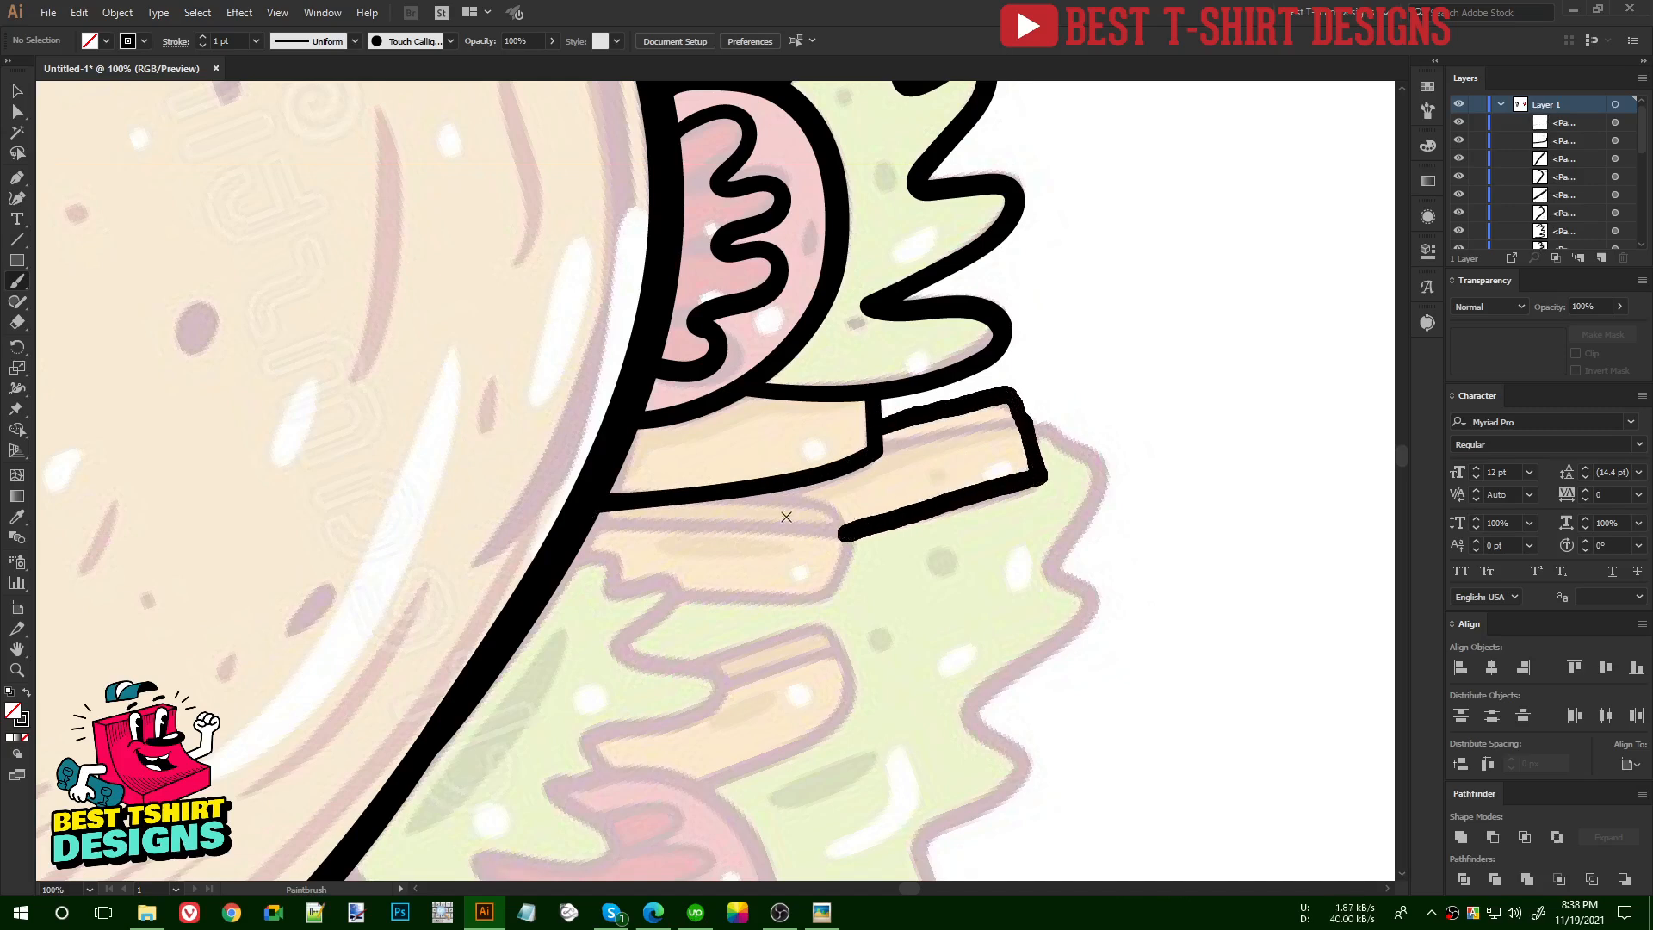
{"action": "left_click_drag", "start_coordinate": [693, 500], "coordinate": [852, 522]}
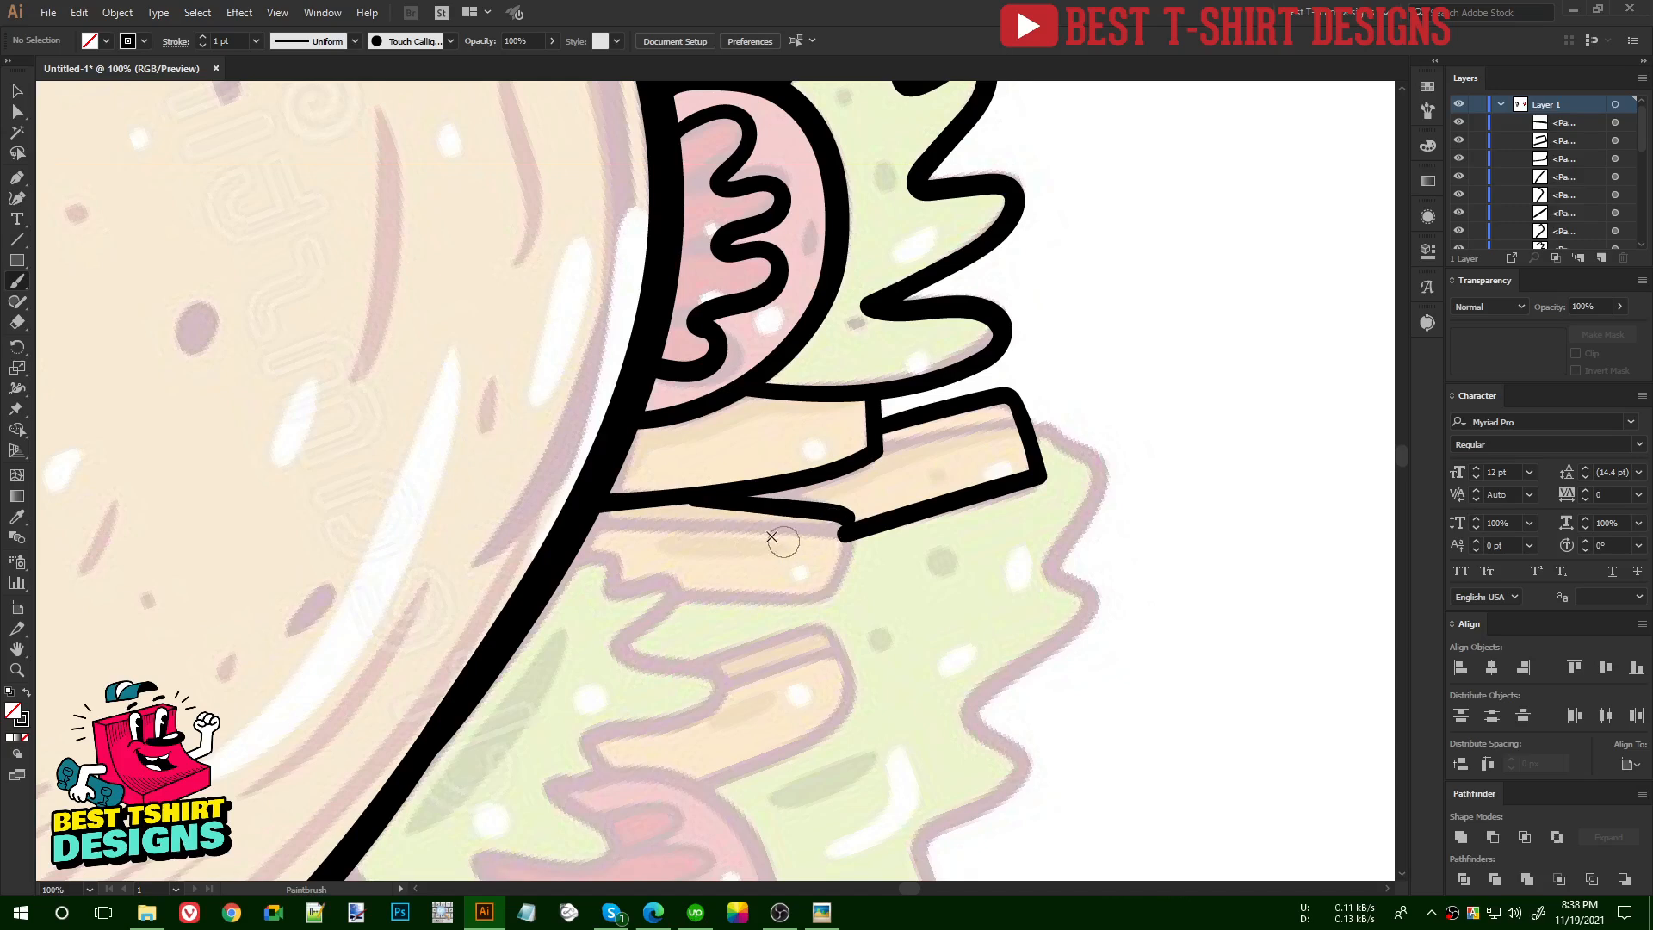
{"action": "key", "text": "ctrl+z"}
{"action": "left_click_drag", "start_coordinate": [699, 501], "coordinate": [853, 521]}
{"action": "key", "text": "ctrl+z"}
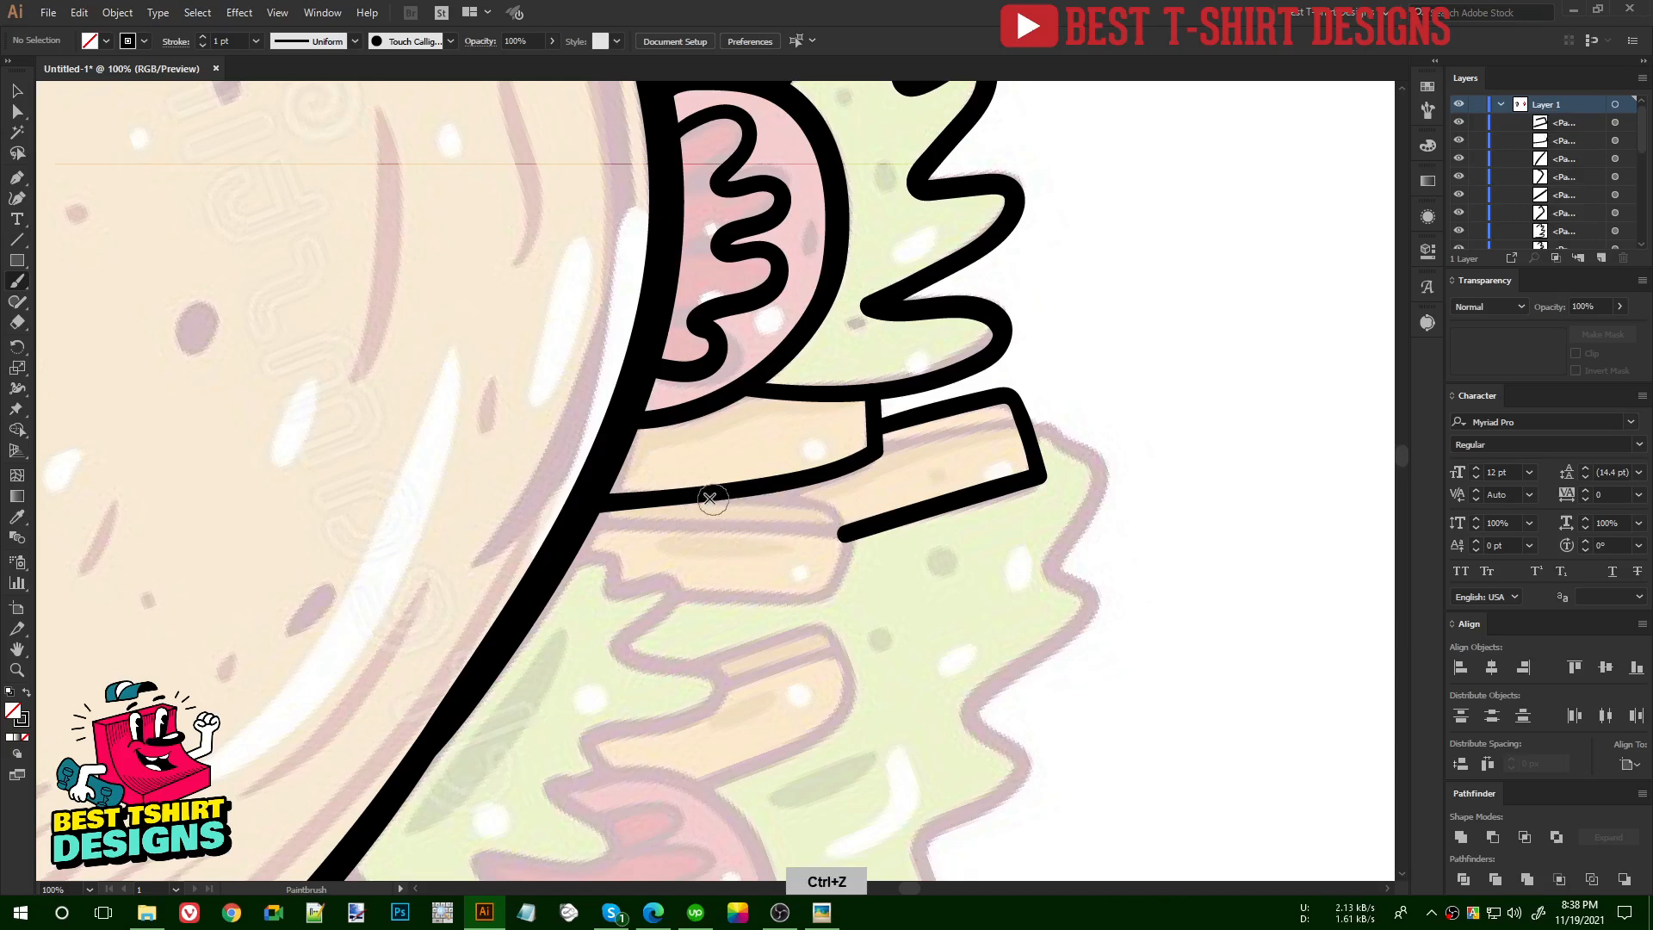
- Trace the rounded cheese strip underneath and add the inner edge lines on it and on the slanted strip
{"action": "left_click_drag", "start_coordinate": [705, 497], "coordinate": [822, 508]}
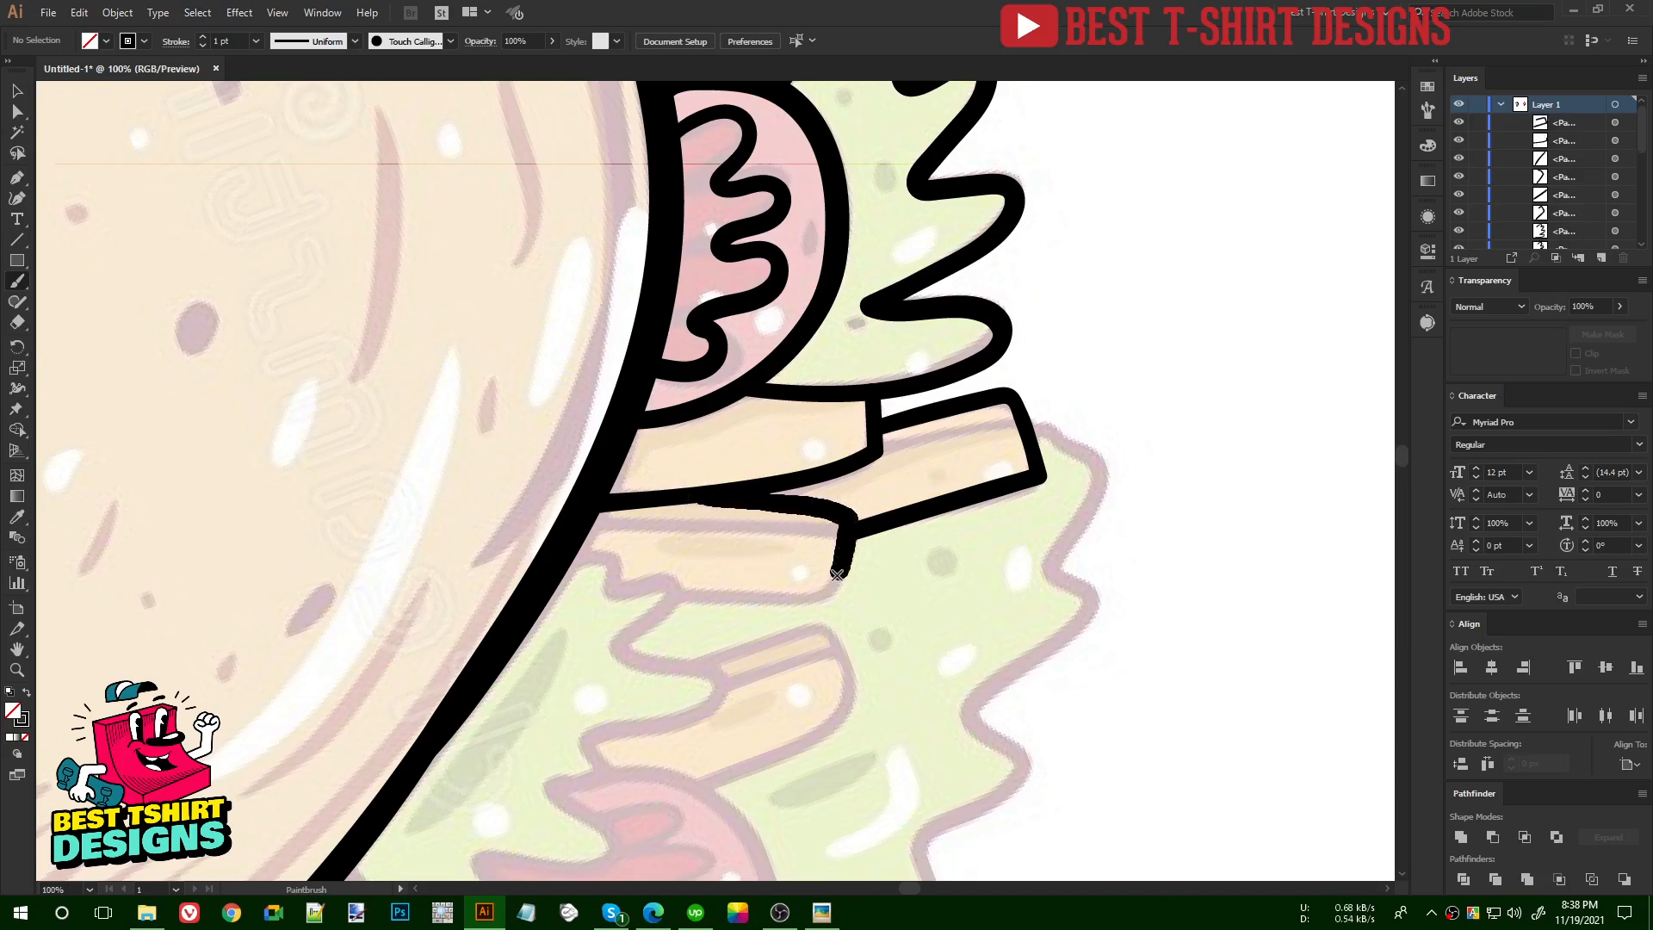
{"action": "left_click_drag", "start_coordinate": [793, 592], "coordinate": [668, 589]}
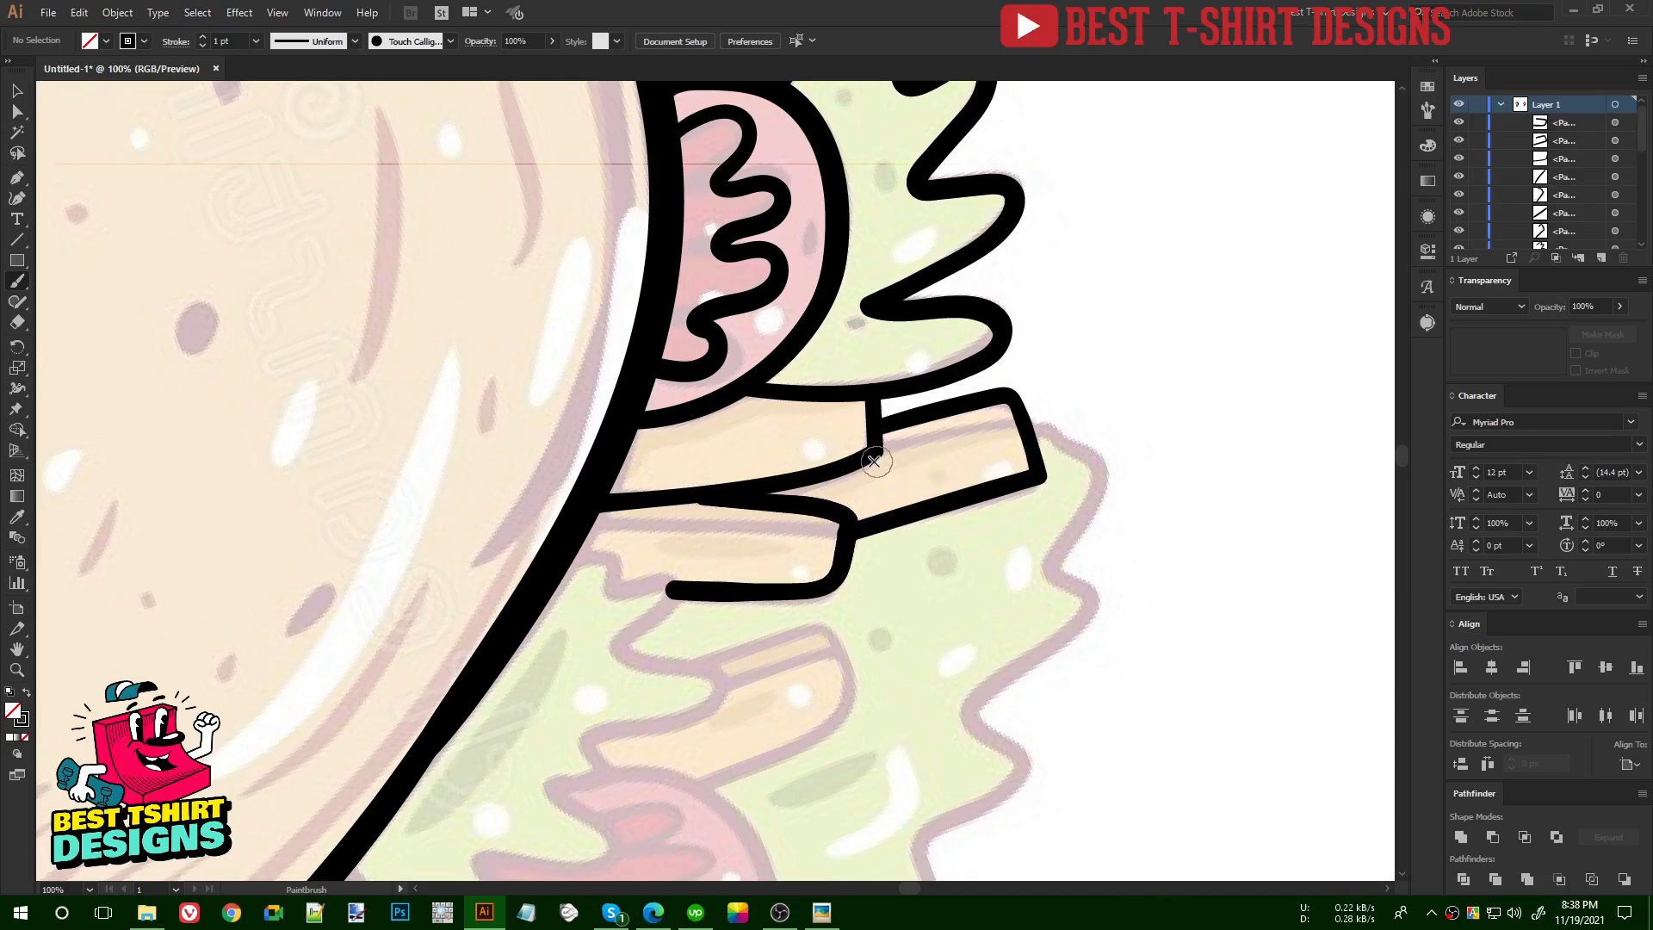
{"action": "left_click_drag", "start_coordinate": [906, 447], "coordinate": [1051, 423]}
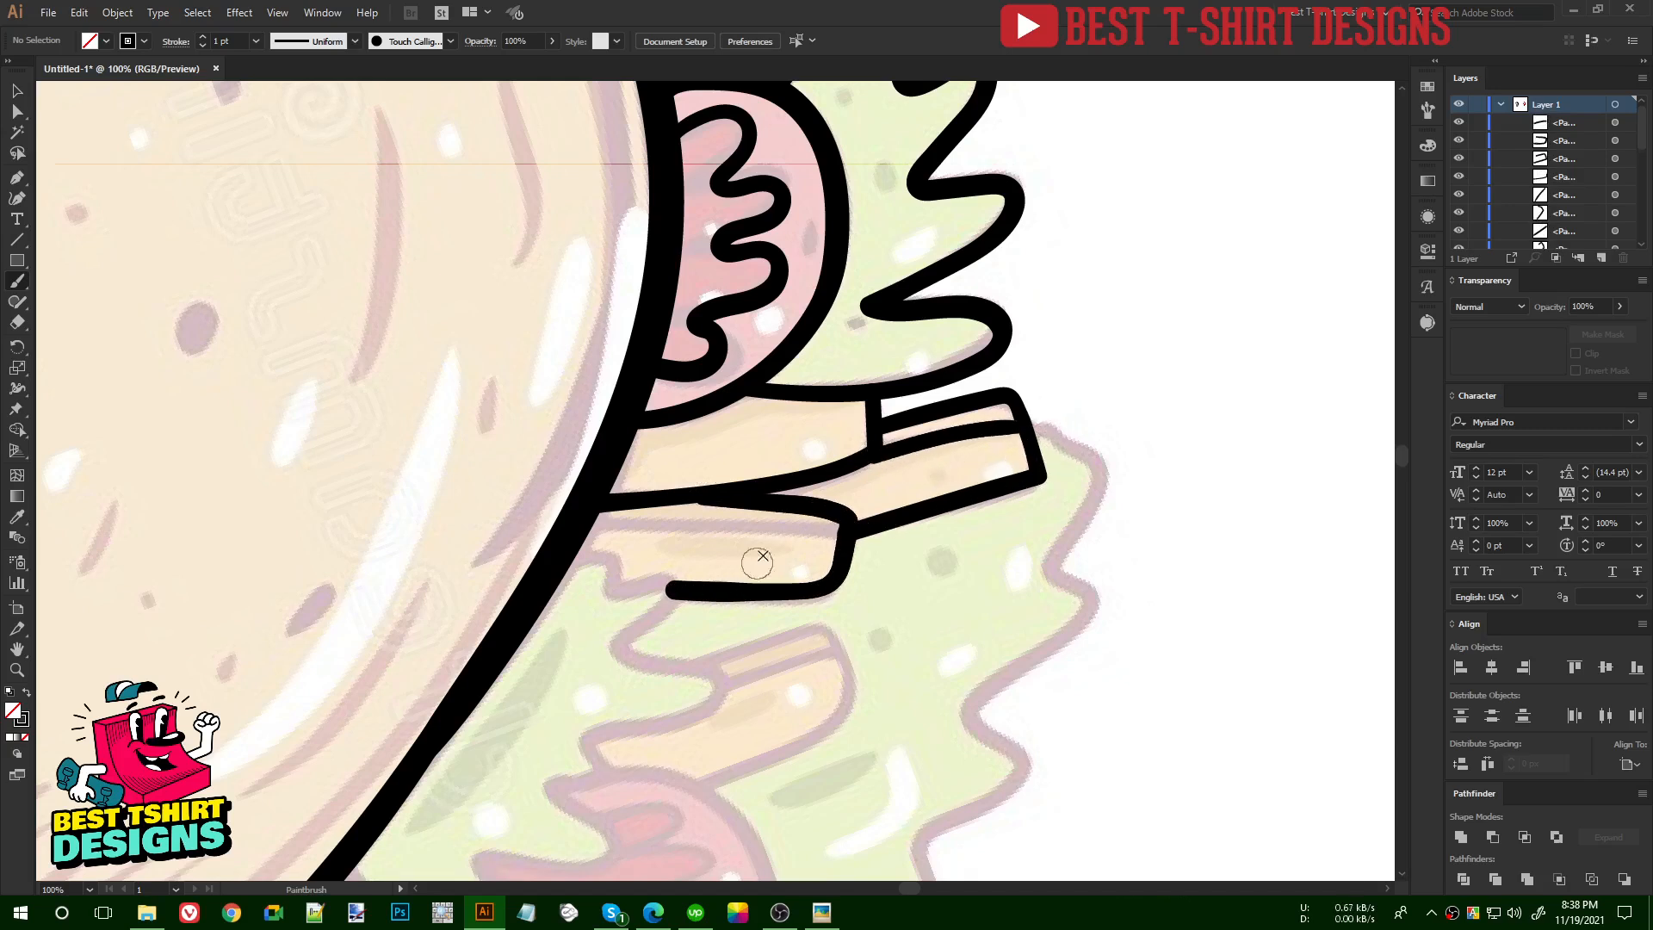
{"action": "left_click_drag", "start_coordinate": [598, 531], "coordinate": [852, 542]}
- Trace the wavy outer outline of the large lower lettuce leaf and the wavy edge of the leaf next to the shell
{"action": "key", "text": "space"}
{"action": "left_click_drag", "start_coordinate": [899, 623], "coordinate": [976, 465]}
{"action": "mouse_move", "coordinate": [1129, 254]}
{"action": "left_mouse_down"}
{"action": "mouse_move", "coordinate": [1186, 300]}
{"action": "mouse_move", "coordinate": [1140, 391]}
{"action": "mouse_move", "coordinate": [1187, 435]}
{"action": "mouse_move", "coordinate": [1147, 494]}
{"action": "mouse_move", "coordinate": [1084, 518]}
{"action": "mouse_move", "coordinate": [1063, 549]}
{"action": "mouse_move", "coordinate": [1102, 576]}
{"action": "mouse_move", "coordinate": [1084, 615]}
{"action": "mouse_move", "coordinate": [1026, 638]}
{"action": "mouse_move", "coordinate": [1001, 725]}
{"action": "mouse_move", "coordinate": [934, 740]}
{"action": "mouse_move", "coordinate": [852, 707]}
{"action": "left_mouse_up"}
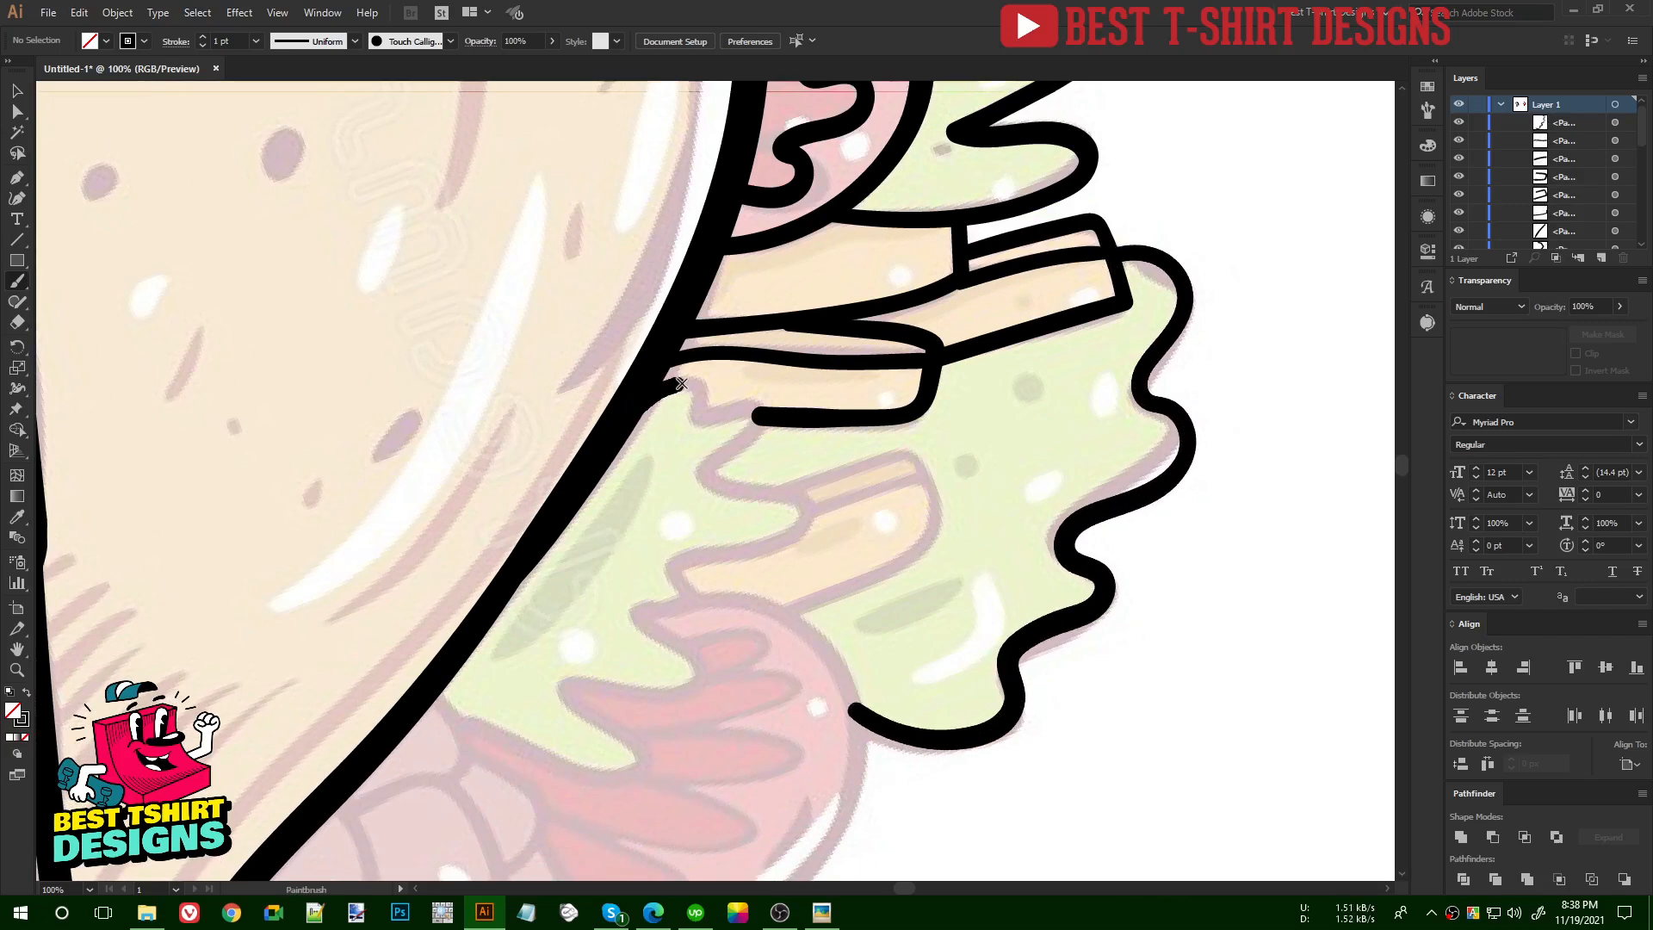
{"action": "mouse_move", "coordinate": [698, 428]}
{"action": "left_mouse_down"}
{"action": "mouse_move", "coordinate": [762, 420]}
{"action": "mouse_move", "coordinate": [709, 488]}
{"action": "mouse_move", "coordinate": [796, 483]}
{"action": "mouse_move", "coordinate": [807, 510]}
{"action": "mouse_move", "coordinate": [764, 541]}
{"action": "mouse_move", "coordinate": [688, 555]}
{"action": "mouse_move", "coordinate": [692, 599]}
{"action": "left_mouse_up"}
- Trace the short cheese strip between the two lower lettuce leaves, including its inner edge line
{"action": "key", "text": "space"}
{"action": "mouse_move", "coordinate": [951, 600]}
{"action": "left_mouse_down"}
{"action": "mouse_move", "coordinate": [988, 420]}
{"action": "mouse_move", "coordinate": [854, 629]}
{"action": "left_mouse_up"}
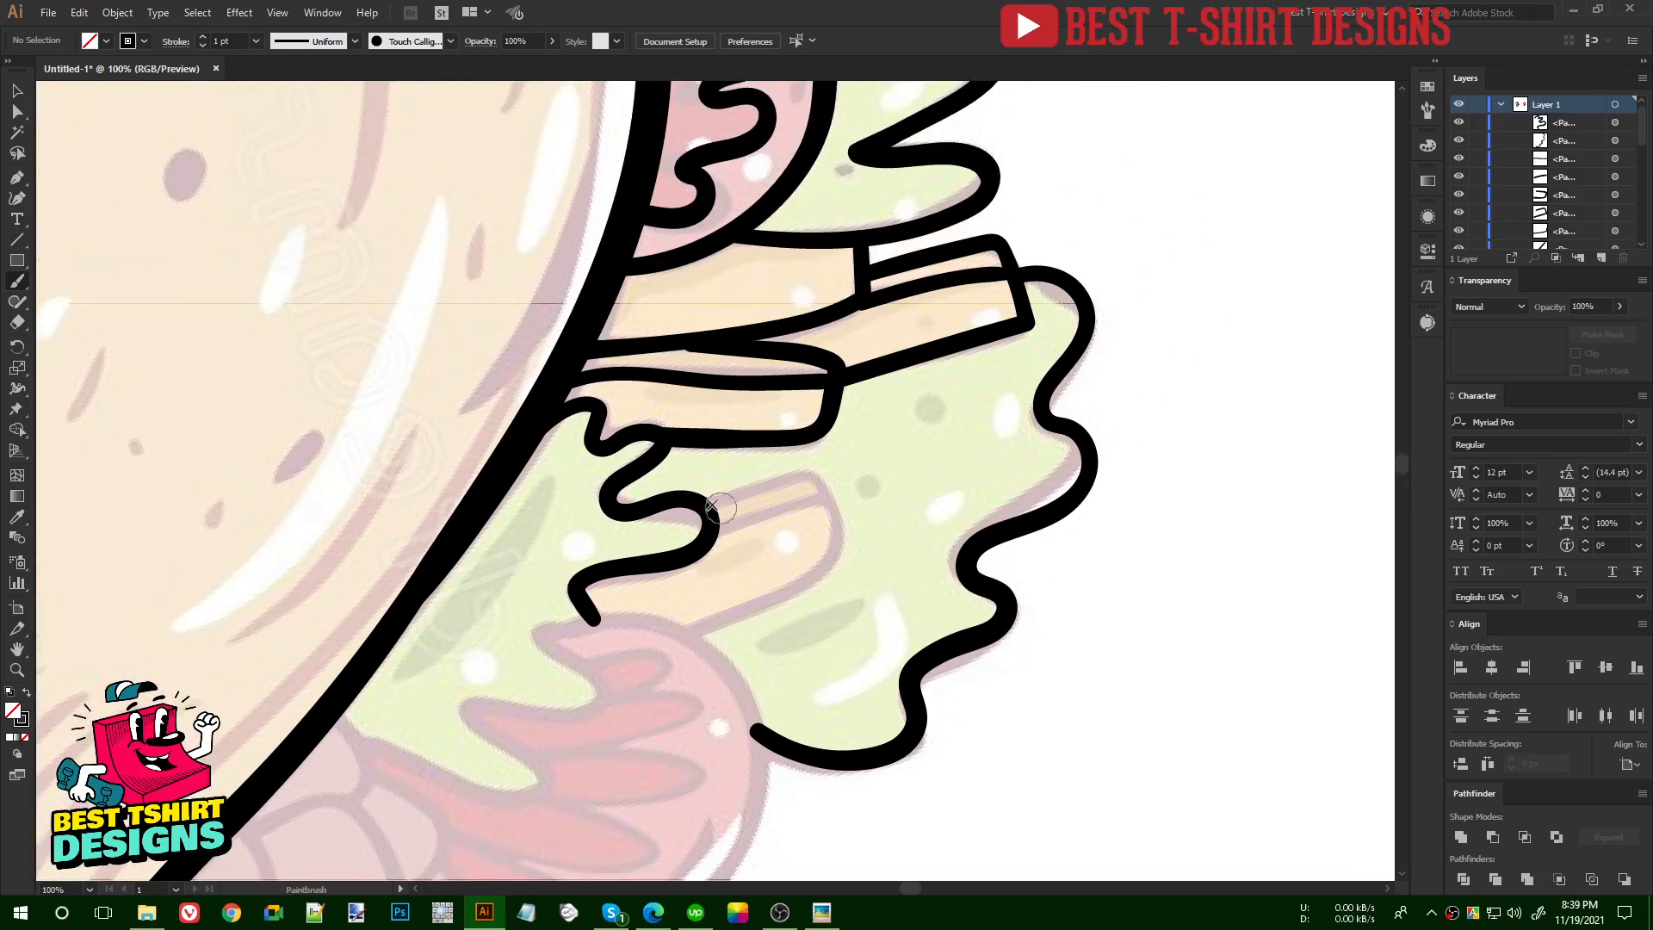
{"action": "mouse_move", "coordinate": [699, 504]}
{"action": "left_mouse_down"}
{"action": "mouse_move", "coordinate": [804, 472]}
{"action": "mouse_move", "coordinate": [842, 526]}
{"action": "mouse_move", "coordinate": [838, 560]}
{"action": "mouse_move", "coordinate": [680, 632]}
{"action": "left_mouse_up"}
{"action": "left_click_drag", "start_coordinate": [711, 542], "coordinate": [829, 499]}
- Trace the lower wavy edge of the lettuce leaf beside the shell and the outline of the bottom tomato slice
{"action": "key", "text": "space"}
{"action": "mouse_move", "coordinate": [884, 626]}
{"action": "left_mouse_down"}
{"action": "mouse_move", "coordinate": [1100, 308]}
{"action": "mouse_move", "coordinate": [1083, 351]}
{"action": "left_mouse_up"}
{"action": "mouse_move", "coordinate": [534, 443]}
{"action": "left_mouse_down"}
{"action": "mouse_move", "coordinate": [681, 525]}
{"action": "mouse_move", "coordinate": [733, 522]}
{"action": "mouse_move", "coordinate": [720, 484]}
{"action": "mouse_move", "coordinate": [664, 454]}
{"action": "mouse_move", "coordinate": [676, 428]}
{"action": "mouse_move", "coordinate": [774, 448]}
{"action": "mouse_move", "coordinate": [802, 427]}
{"action": "mouse_move", "coordinate": [739, 367]}
{"action": "mouse_move", "coordinate": [760, 357]}
{"action": "mouse_move", "coordinate": [882, 368]}
{"action": "mouse_move", "coordinate": [933, 416]}
{"action": "mouse_move", "coordinate": [963, 516]}
{"action": "mouse_move", "coordinate": [908, 621]}
{"action": "mouse_move", "coordinate": [798, 680]}
{"action": "mouse_move", "coordinate": [676, 687]}
{"action": "left_mouse_up"}
- Trace the wavy seed pattern inside the bottom tomato slice
{"action": "key", "text": "space"}
{"action": "left_click_drag", "start_coordinate": [918, 627], "coordinate": [996, 575]}
{"action": "left_click", "coordinate": [870, 346]}
{"action": "left_click_drag", "start_coordinate": [871, 345], "coordinate": [943, 343]}
{"action": "key", "text": "space"}
{"action": "key", "text": "ctrl+z"}
{"action": "key", "text": "ctrl+z"}
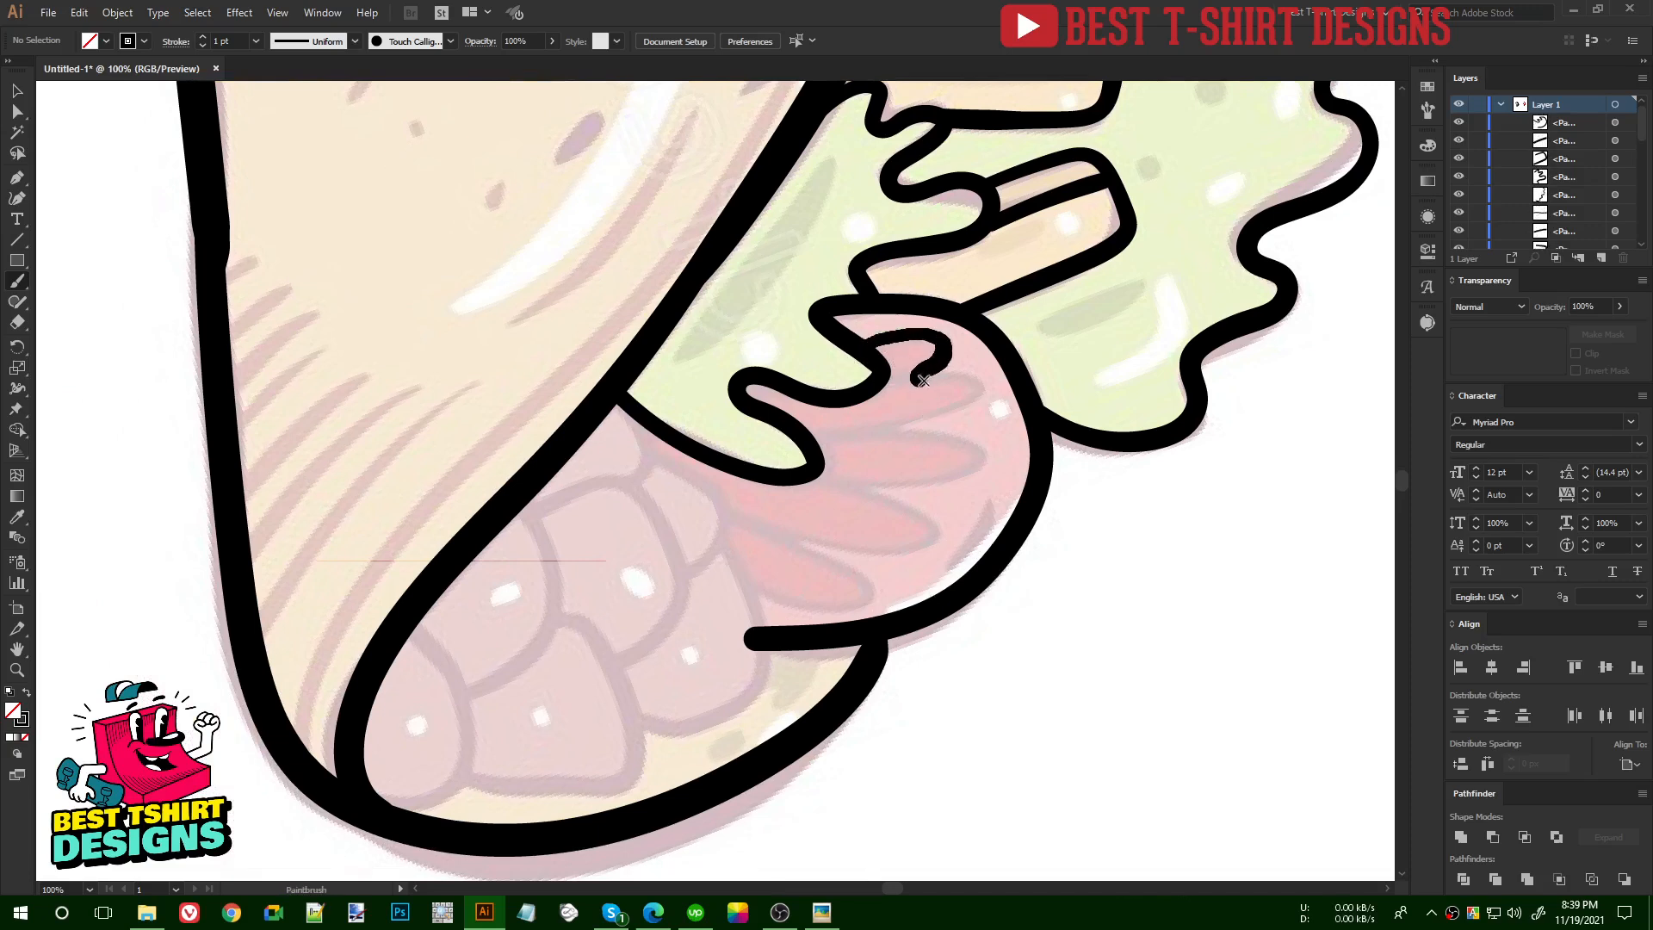
{"action": "mouse_move", "coordinate": [947, 415]}
{"action": "left_mouse_down"}
{"action": "mouse_move", "coordinate": [908, 428]}
{"action": "mouse_move", "coordinate": [977, 456]}
{"action": "mouse_move", "coordinate": [879, 490]}
{"action": "mouse_move", "coordinate": [918, 510]}
{"action": "mouse_move", "coordinate": [918, 537]}
{"action": "mouse_move", "coordinate": [802, 549]}
{"action": "mouse_move", "coordinate": [855, 568]}
{"action": "mouse_move", "coordinate": [855, 594]}
{"action": "mouse_move", "coordinate": [745, 579]}
{"action": "left_mouse_up"}
- Trace the outlines of the rounded meat chunks inside the taco's lower fold
{"action": "mouse_move", "coordinate": [420, 650]}
{"action": "left_mouse_down"}
{"action": "mouse_move", "coordinate": [506, 598]}
{"action": "mouse_move", "coordinate": [551, 637]}
{"action": "mouse_move", "coordinate": [487, 745]}
{"action": "mouse_move", "coordinate": [461, 738]}
{"action": "mouse_move", "coordinate": [719, 695]}
{"action": "mouse_move", "coordinate": [667, 572]}
{"action": "mouse_move", "coordinate": [639, 570]}
{"action": "left_mouse_up"}
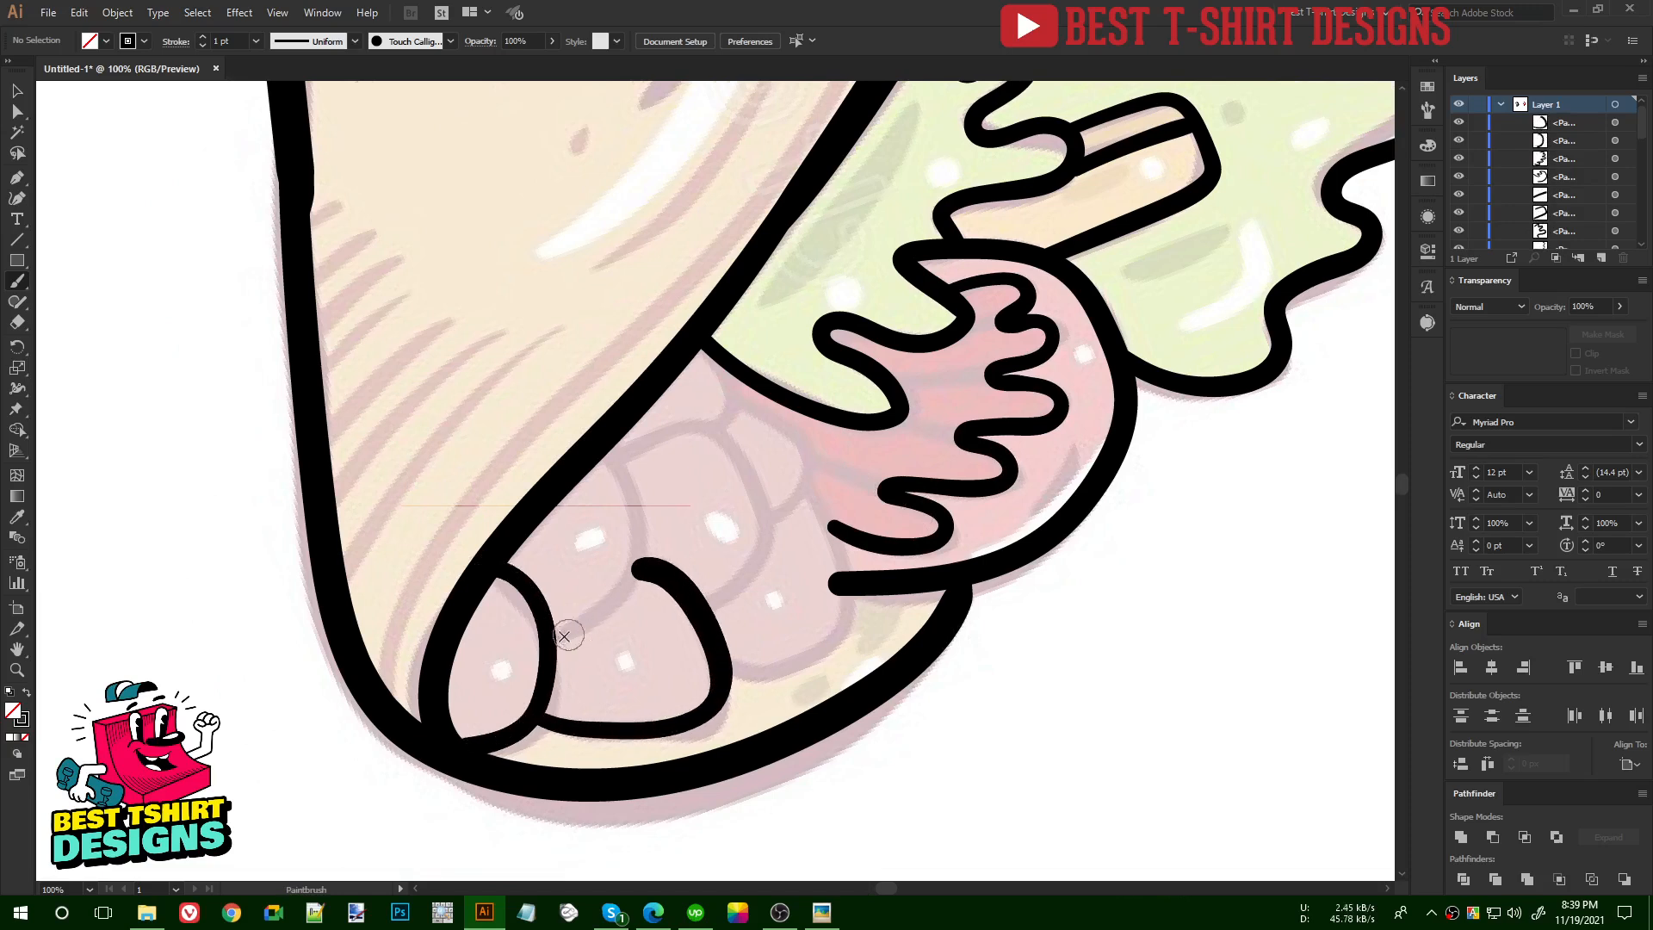
{"action": "mouse_move", "coordinate": [551, 637]}
{"action": "left_mouse_down"}
{"action": "mouse_move", "coordinate": [610, 604]}
{"action": "mouse_move", "coordinate": [643, 540]}
{"action": "mouse_move", "coordinate": [606, 447]}
{"action": "mouse_move", "coordinate": [703, 430]}
{"action": "mouse_move", "coordinate": [727, 402]}
{"action": "mouse_move", "coordinate": [697, 328]}
{"action": "left_mouse_up"}
{"action": "mouse_move", "coordinate": [711, 426]}
{"action": "left_mouse_down"}
{"action": "mouse_move", "coordinate": [751, 491]}
{"action": "mouse_move", "coordinate": [748, 557]}
{"action": "mouse_move", "coordinate": [696, 594]}
{"action": "left_mouse_up"}
{"action": "mouse_move", "coordinate": [723, 668]}
{"action": "left_mouse_down"}
{"action": "mouse_move", "coordinate": [817, 655]}
{"action": "mouse_move", "coordinate": [844, 620]}
{"action": "left_mouse_up"}
{"action": "left_click_drag", "start_coordinate": [830, 557], "coordinate": [794, 483]}
{"action": "mouse_move", "coordinate": [742, 402]}
{"action": "left_mouse_down"}
{"action": "mouse_move", "coordinate": [805, 457]}
{"action": "mouse_move", "coordinate": [797, 501]}
{"action": "mouse_move", "coordinate": [762, 527]}
{"action": "left_mouse_up"}
{"action": "key", "text": "ctrl+z"}
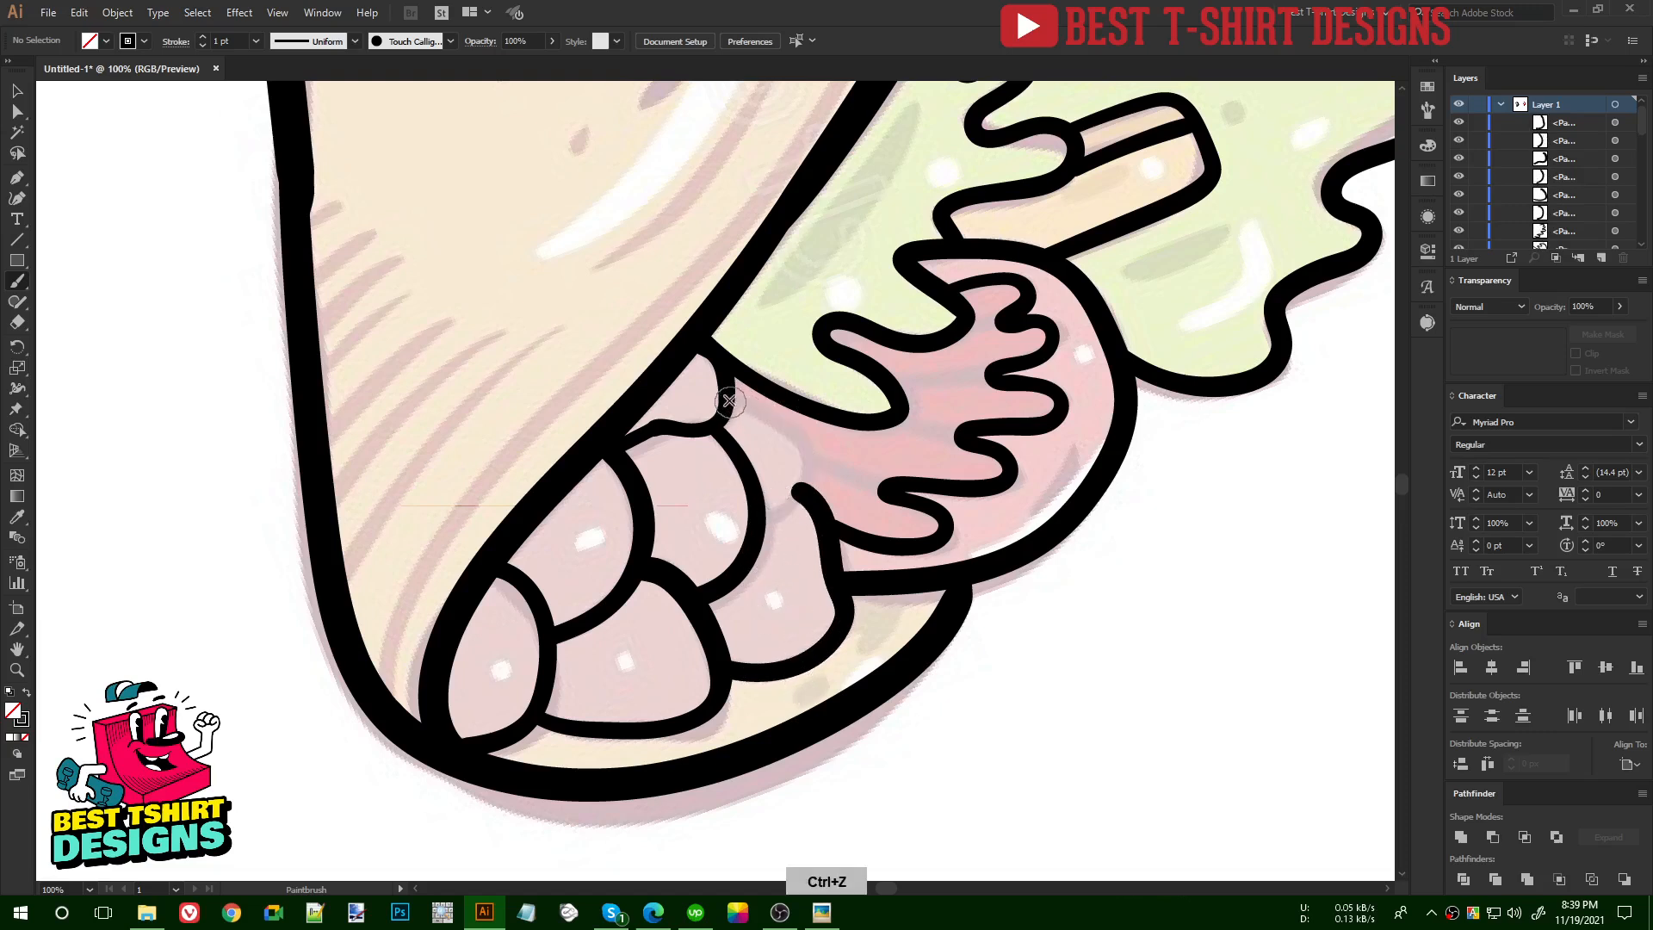
{"action": "mouse_move", "coordinate": [762, 406]}
{"action": "left_mouse_down"}
{"action": "mouse_move", "coordinate": [809, 465]}
{"action": "mouse_move", "coordinate": [764, 530]}
{"action": "left_mouse_up"}
{"action": "key", "text": "ctrl+z"}
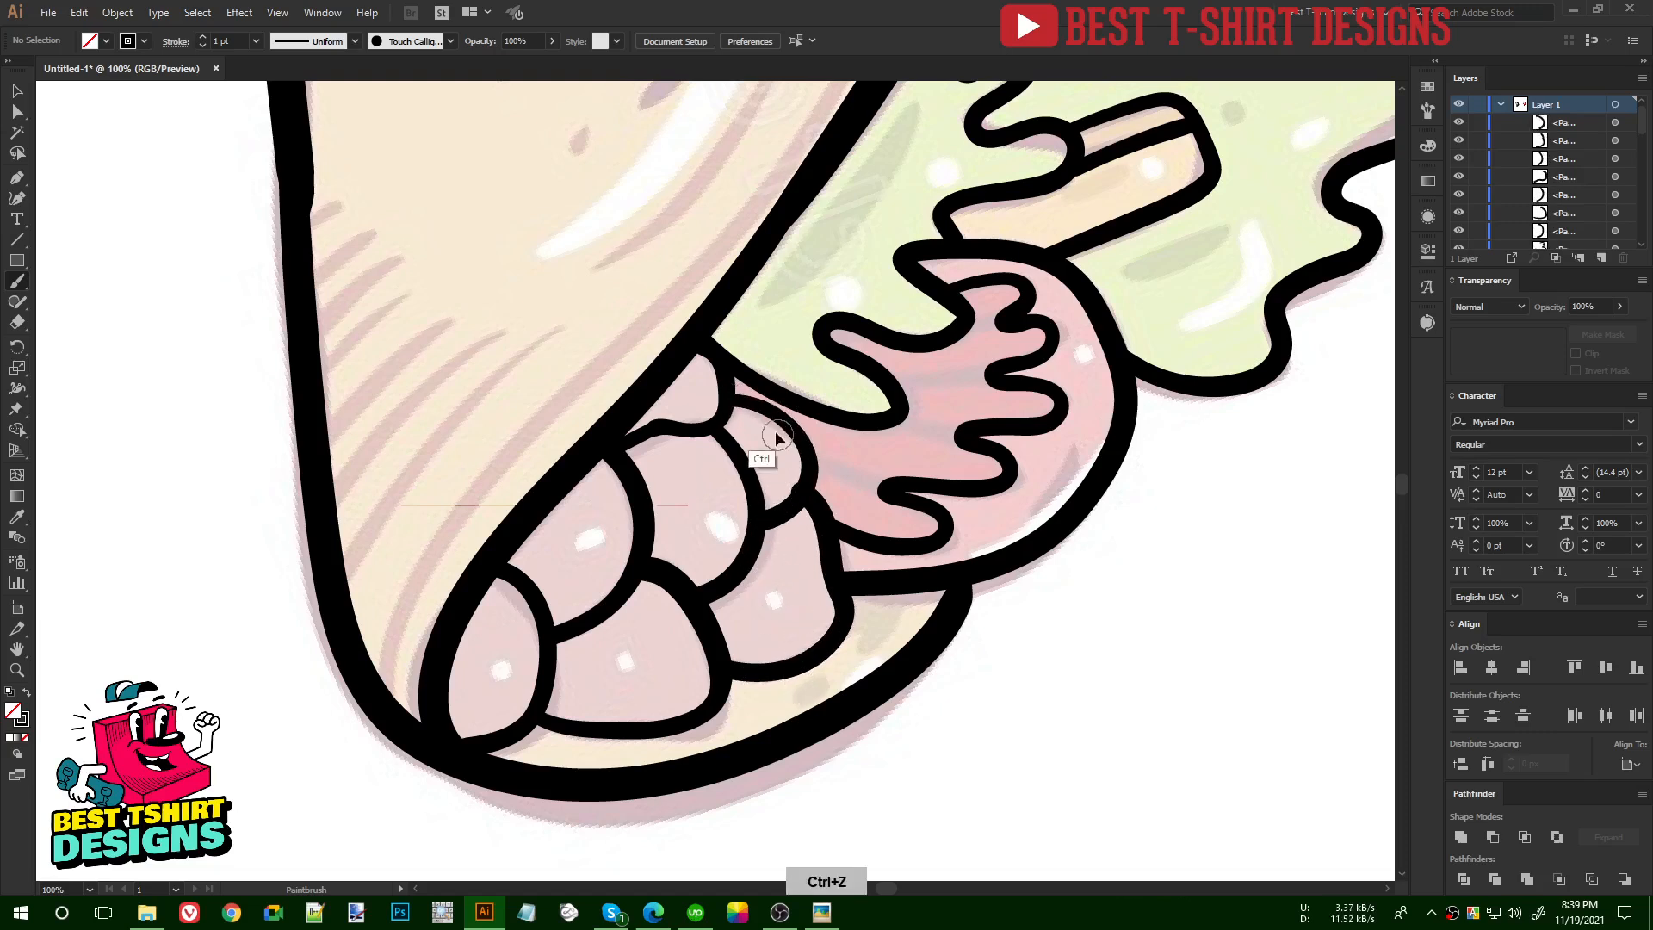
- Trace the last small meat chunk just below the lettuce edge
{"action": "left_click_drag", "start_coordinate": [760, 406], "coordinate": [805, 467]}
{"action": "left_click_drag", "start_coordinate": [758, 519], "coordinate": [764, 525]}
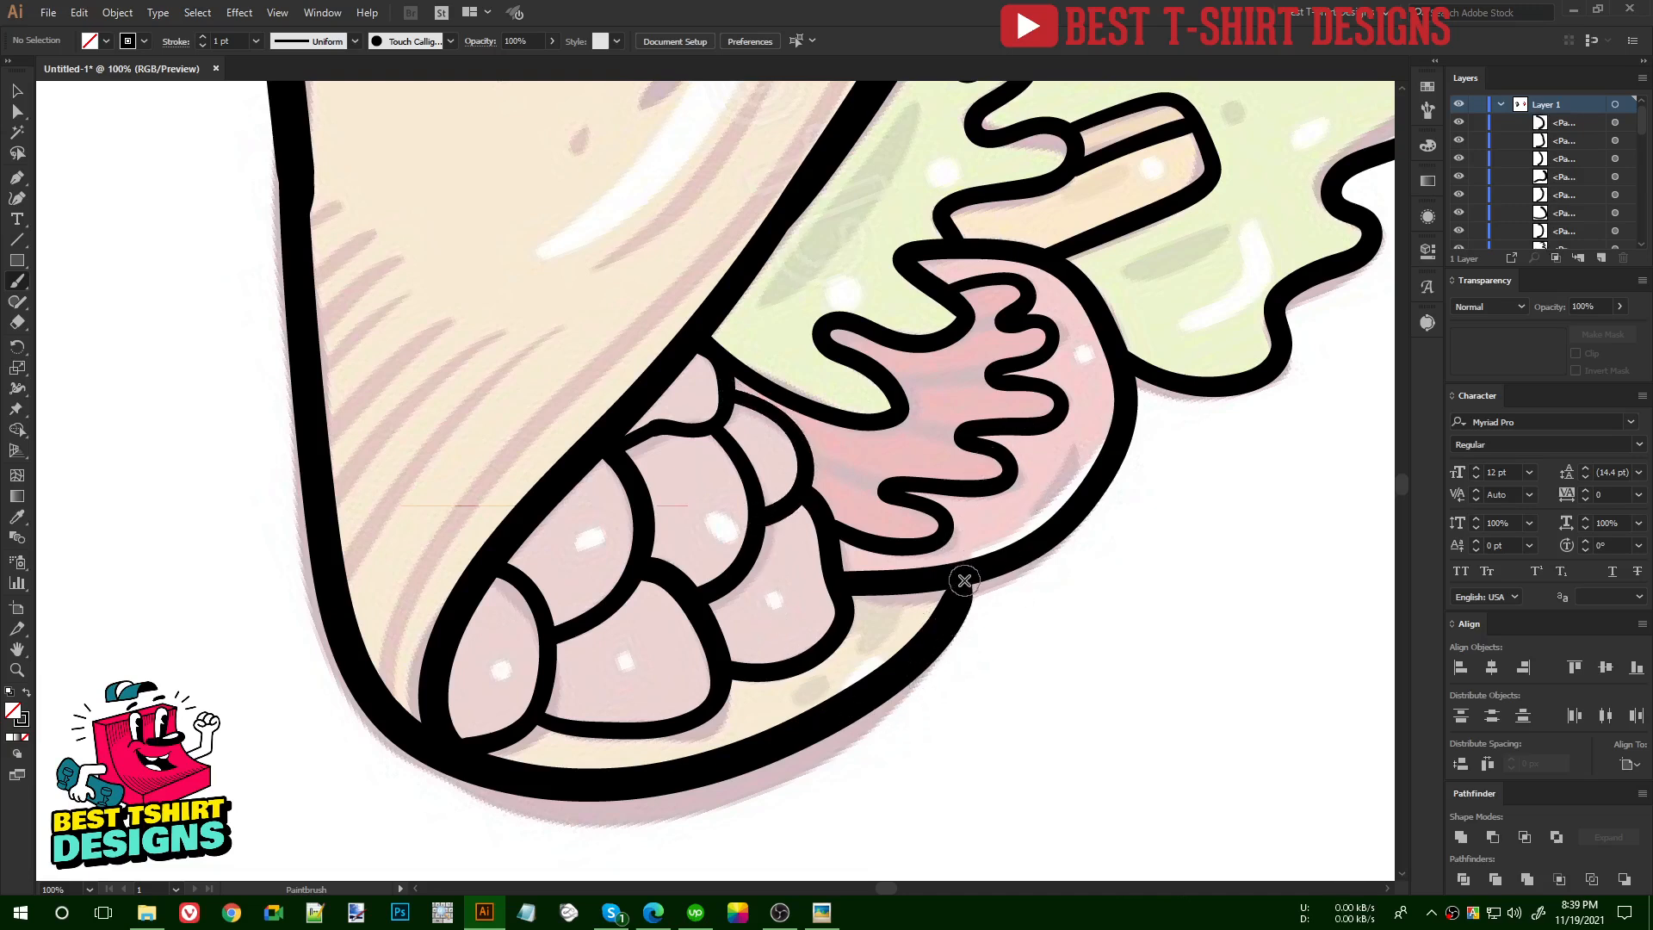
- Paint four curved crease lines inside the lower end of the taco shell
{"action": "key", "text": "space"}
{"action": "left_click_drag", "start_coordinate": [1016, 500], "coordinate": [1089, 520]}
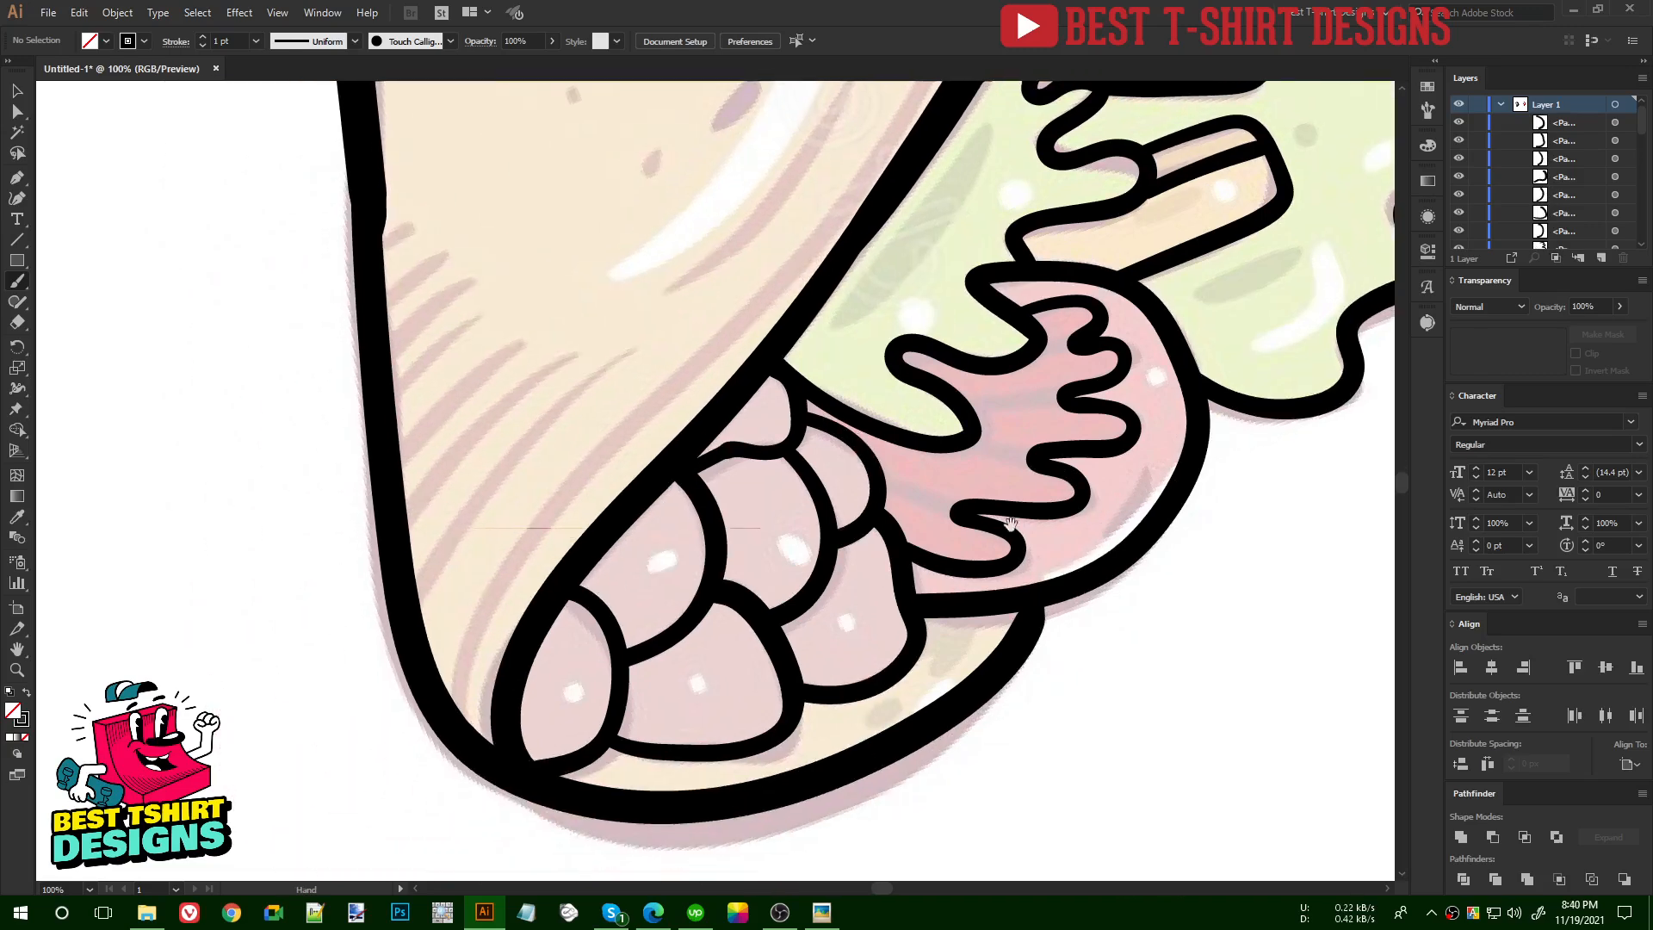
{"action": "left_click_drag", "start_coordinate": [459, 721], "coordinate": [605, 433]}
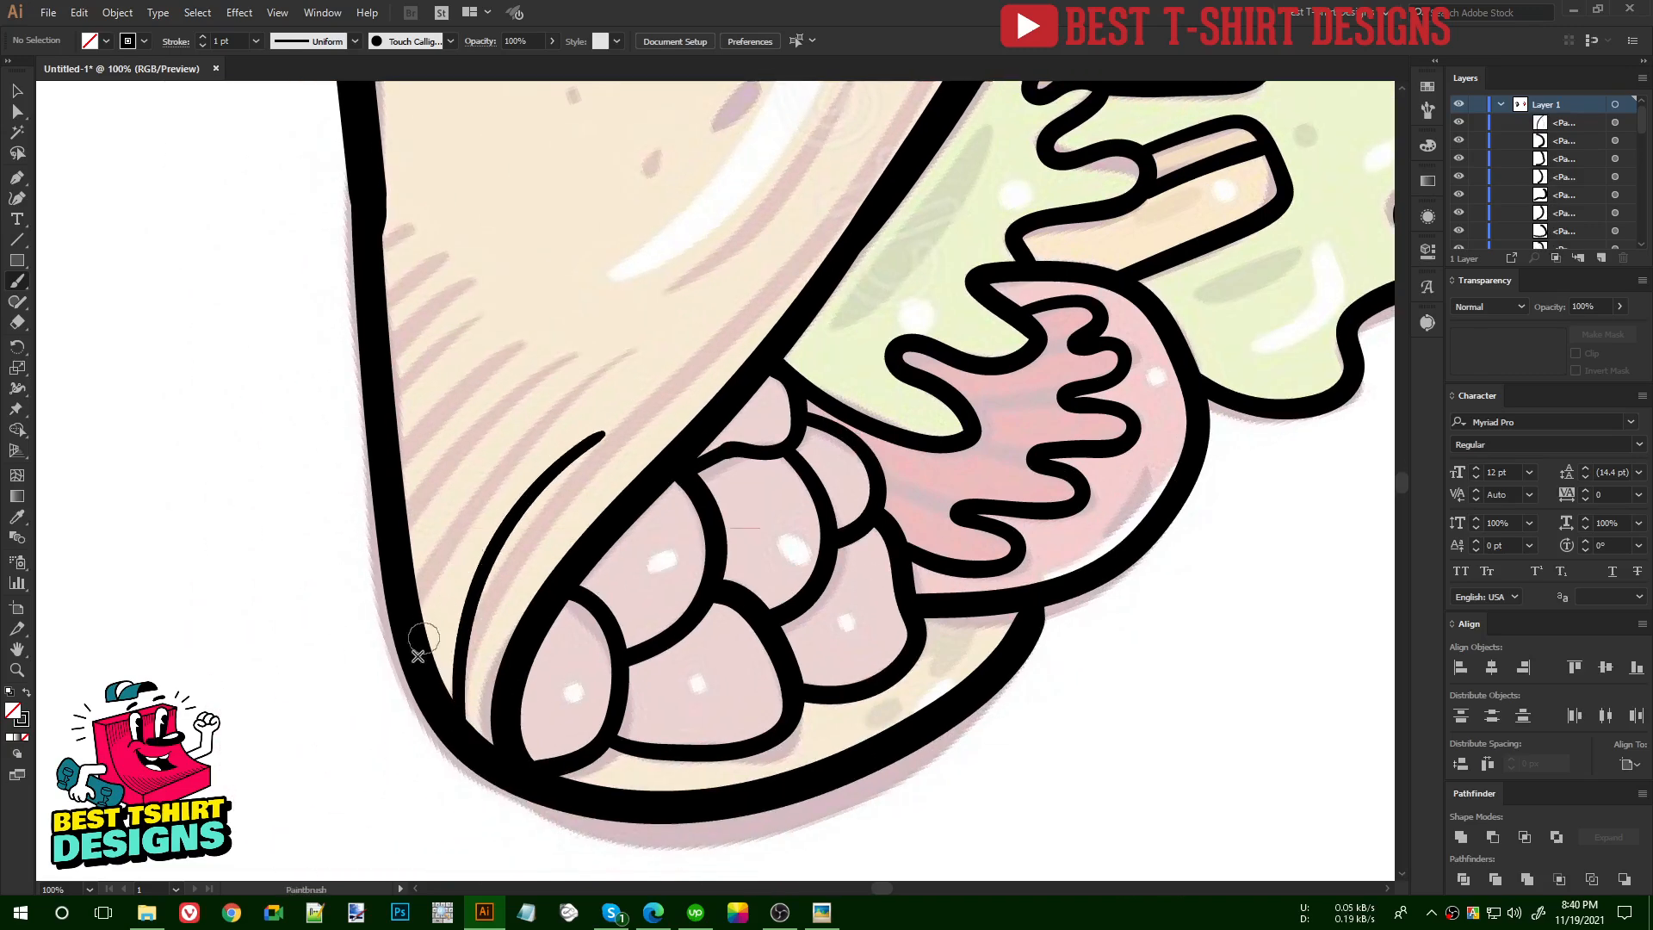
{"action": "left_click_drag", "start_coordinate": [428, 613], "coordinate": [588, 389]}
{"action": "left_click_drag", "start_coordinate": [407, 639], "coordinate": [515, 372]}
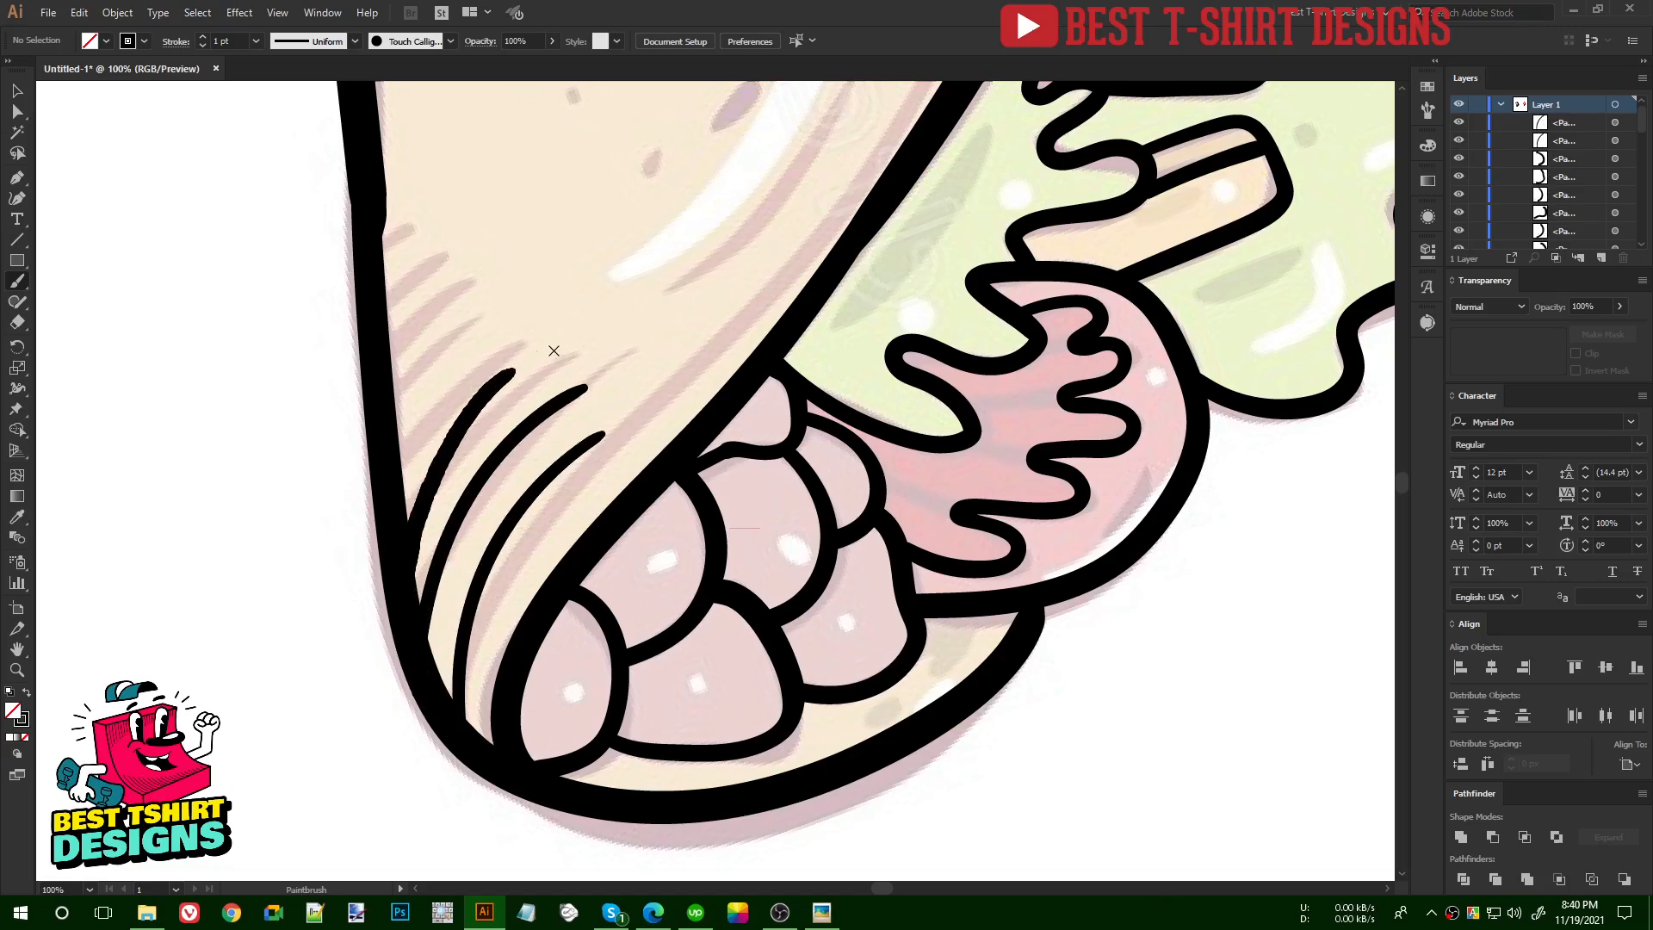
{"action": "left_click_drag", "start_coordinate": [396, 570], "coordinate": [491, 300]}
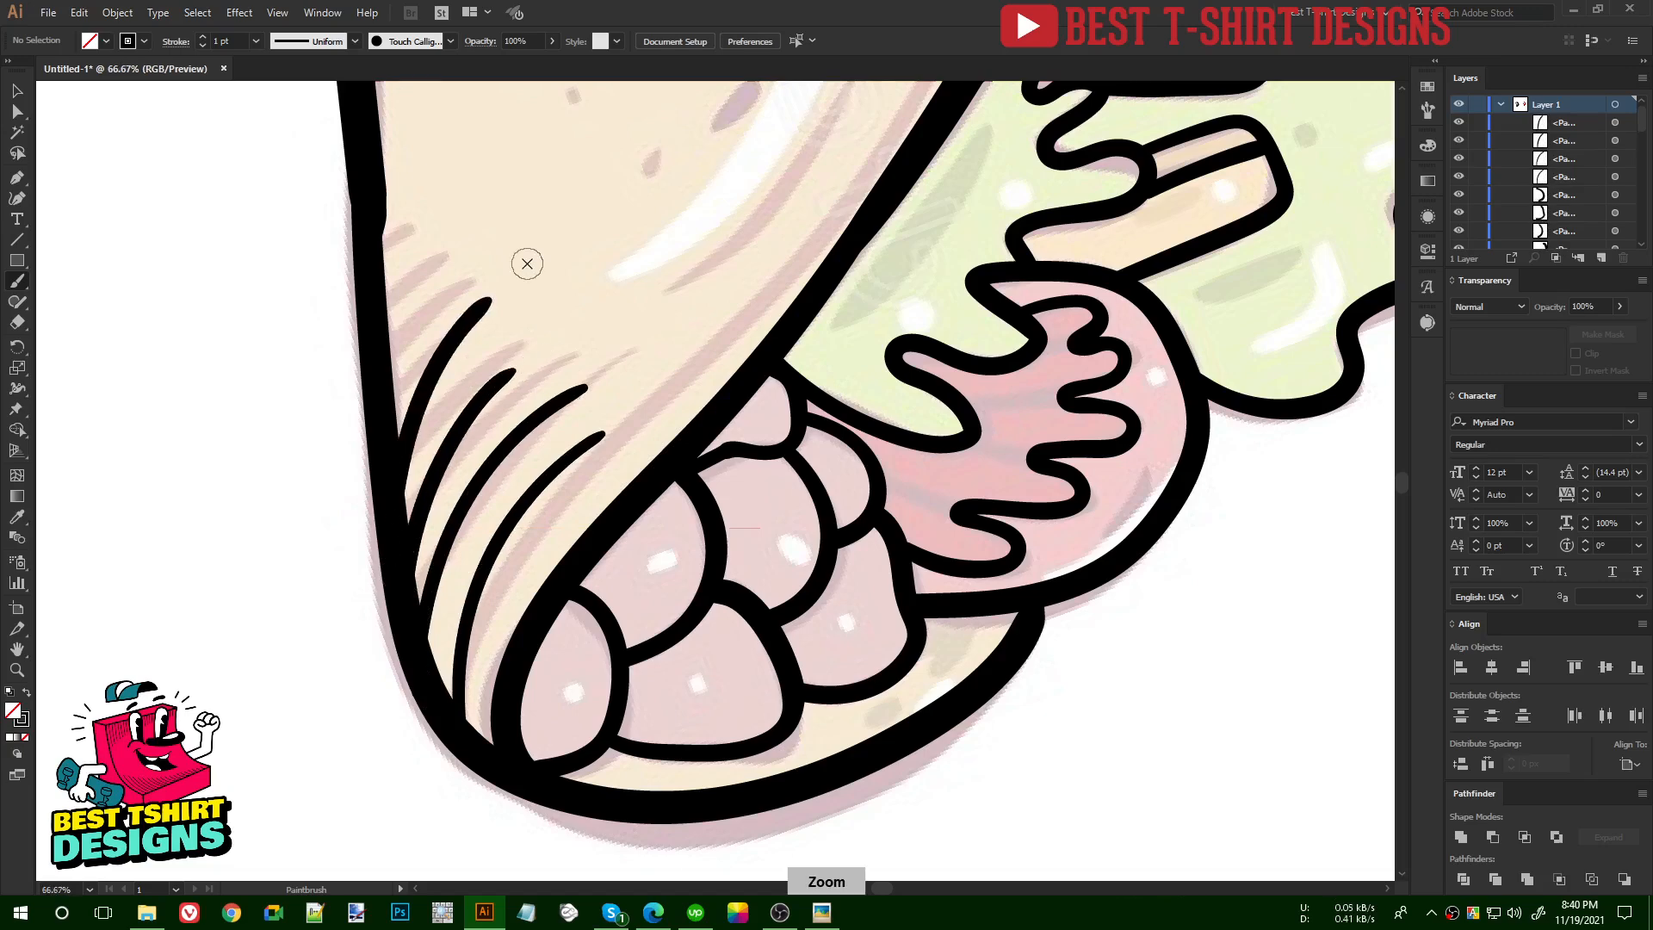
- Paint two curved crease lines at the shell's upper end and contour lines along the inside of its filling-side edge
{"action": "key", "text": "ctrl+minus"}
{"action": "left_click_drag", "start_coordinate": [827, 518], "coordinate": [847, 718]}
{"action": "left_click_drag", "start_coordinate": [930, 566], "coordinate": [911, 651]}
{"action": "scroll", "coordinate": [897, 554], "scroll_direction": "down", "scroll_amount": 1}
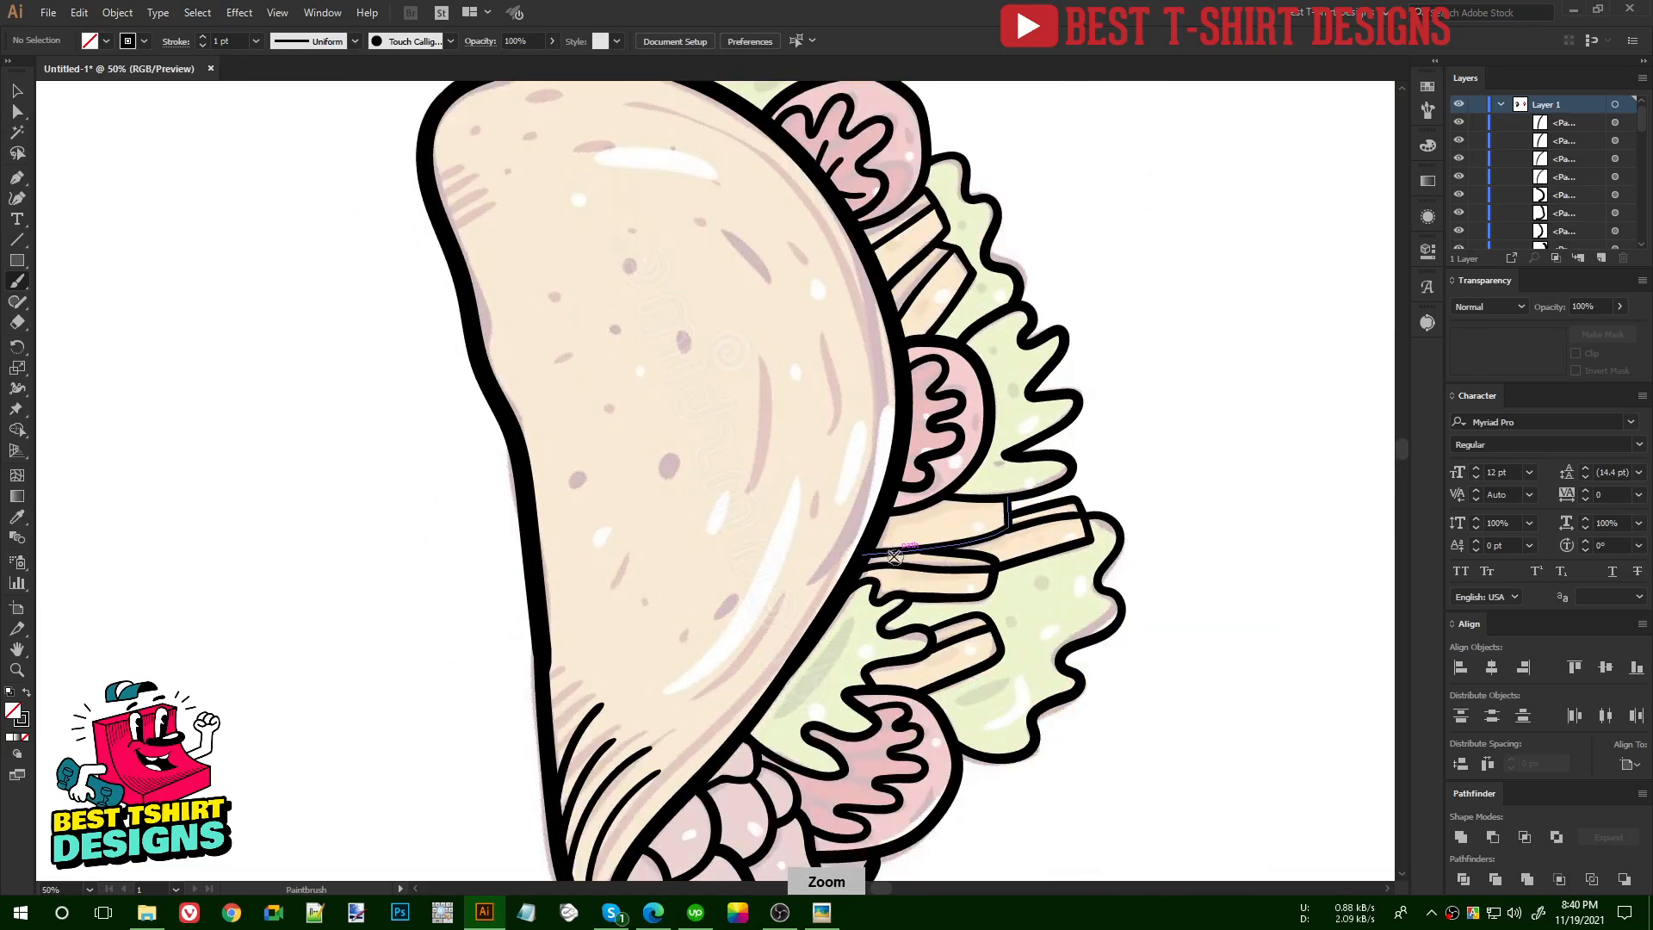
{"action": "left_click_drag", "start_coordinate": [883, 514], "coordinate": [930, 615]}
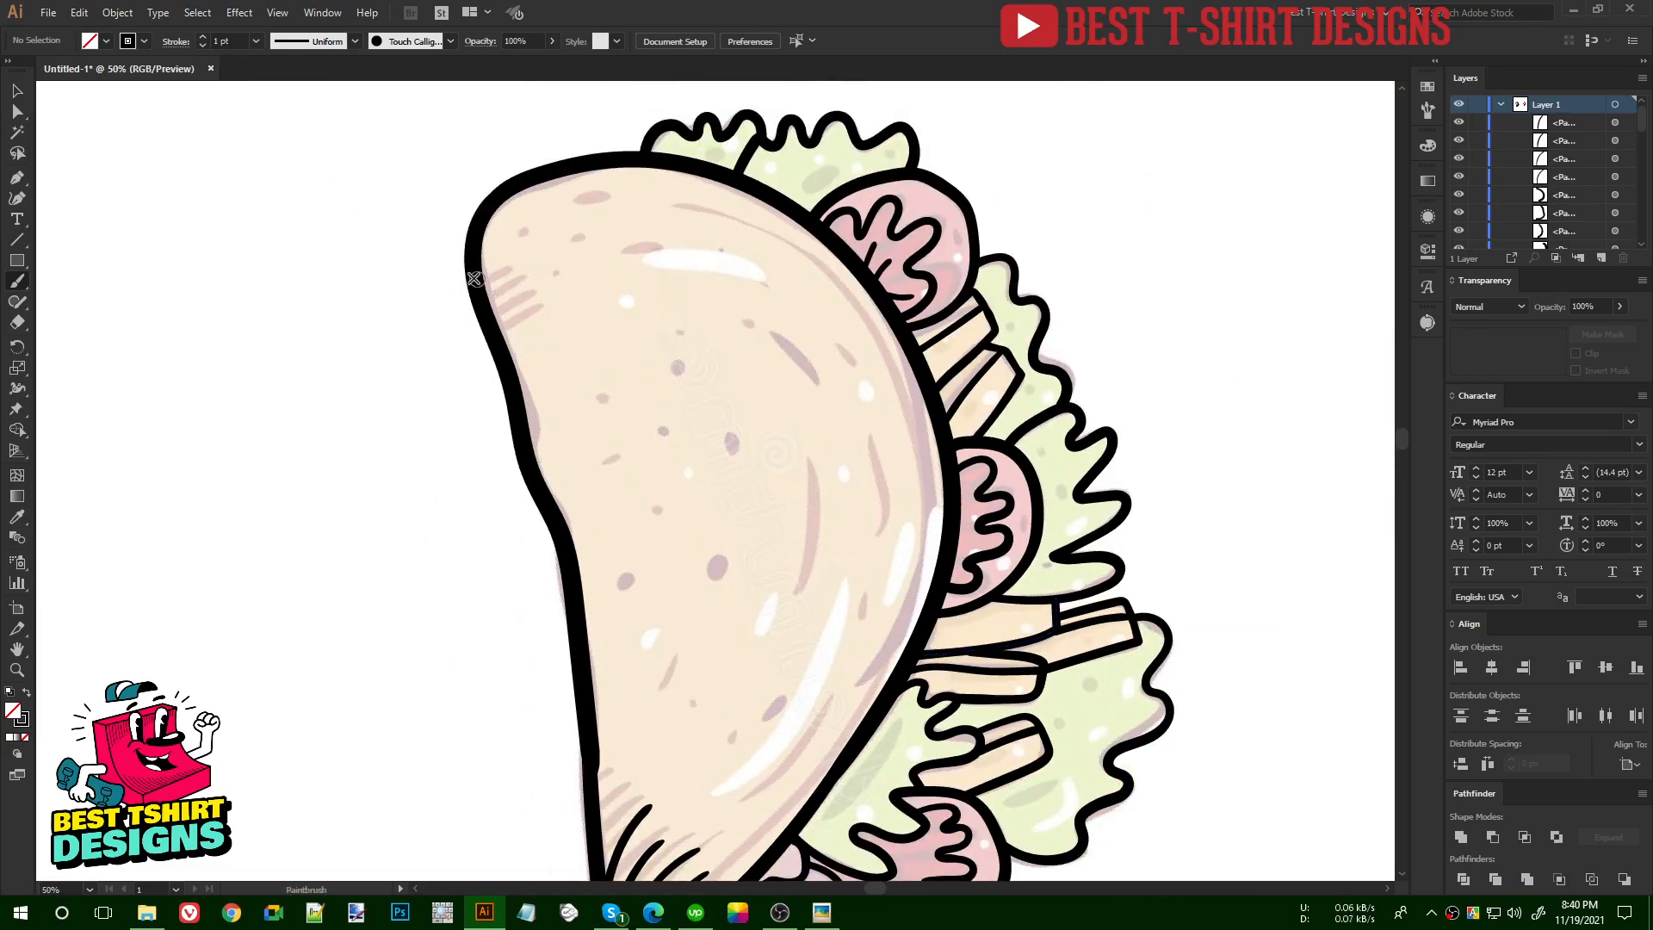
{"action": "left_click_drag", "start_coordinate": [497, 236], "coordinate": [631, 204]}
{"action": "left_click_drag", "start_coordinate": [475, 293], "coordinate": [592, 230]}
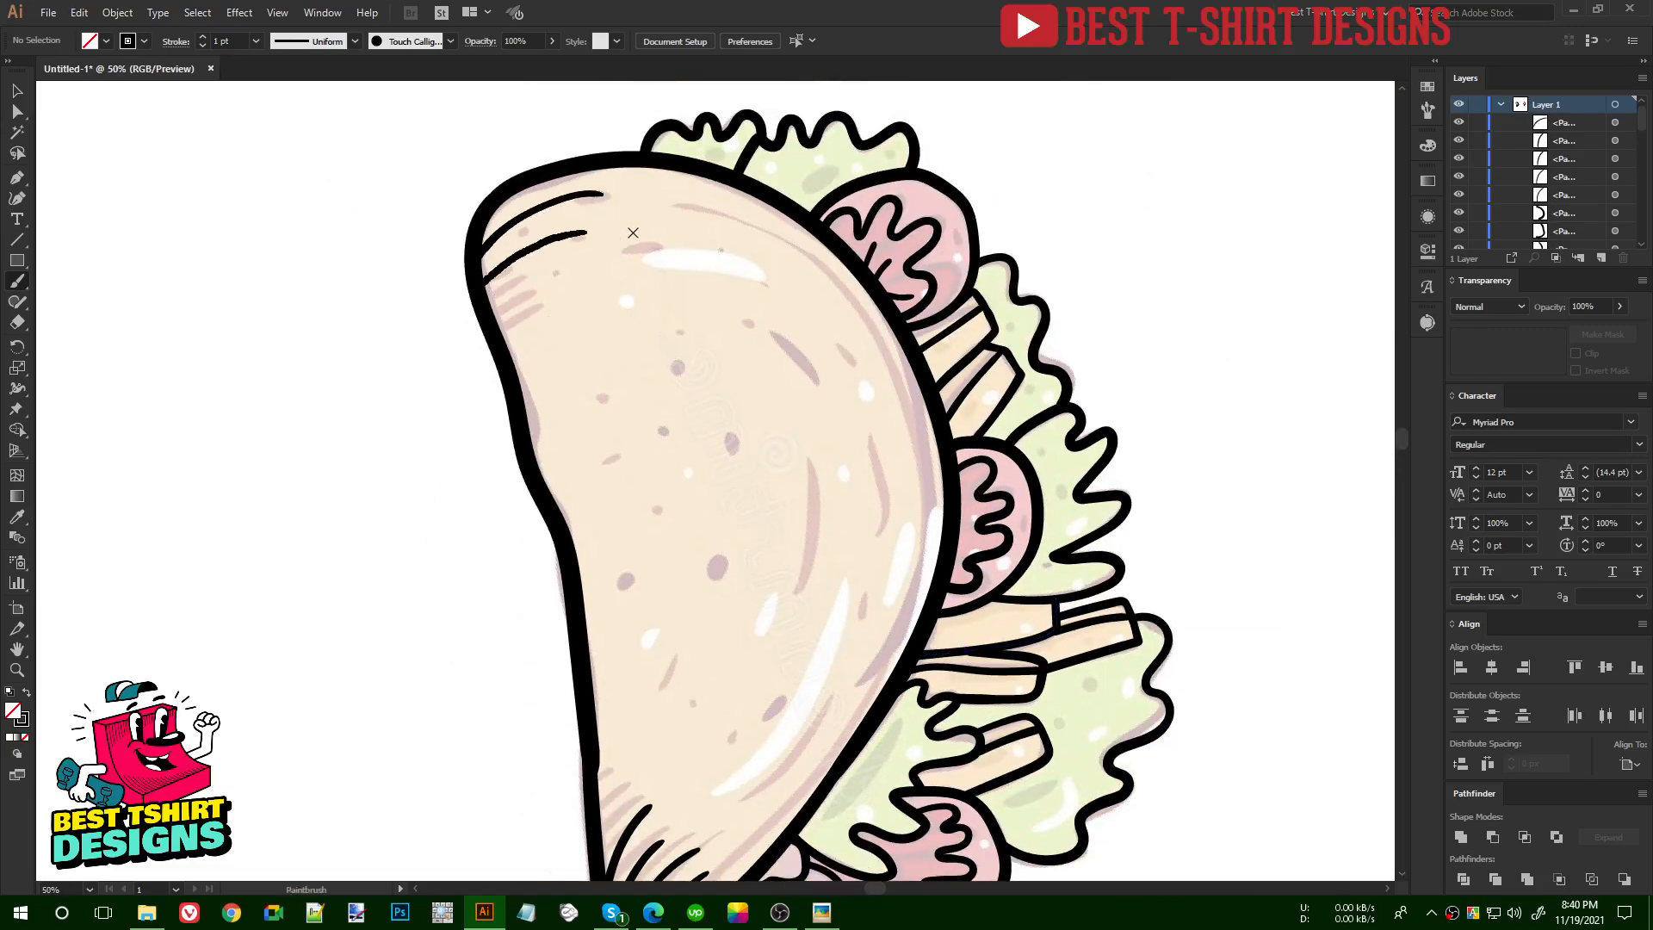
{"action": "mouse_move", "coordinate": [720, 200]}
{"action": "left_mouse_down"}
{"action": "mouse_move", "coordinate": [840, 288]}
{"action": "mouse_move", "coordinate": [892, 365]}
{"action": "mouse_move", "coordinate": [916, 534]}
{"action": "mouse_move", "coordinate": [879, 652]}
{"action": "left_mouse_up"}
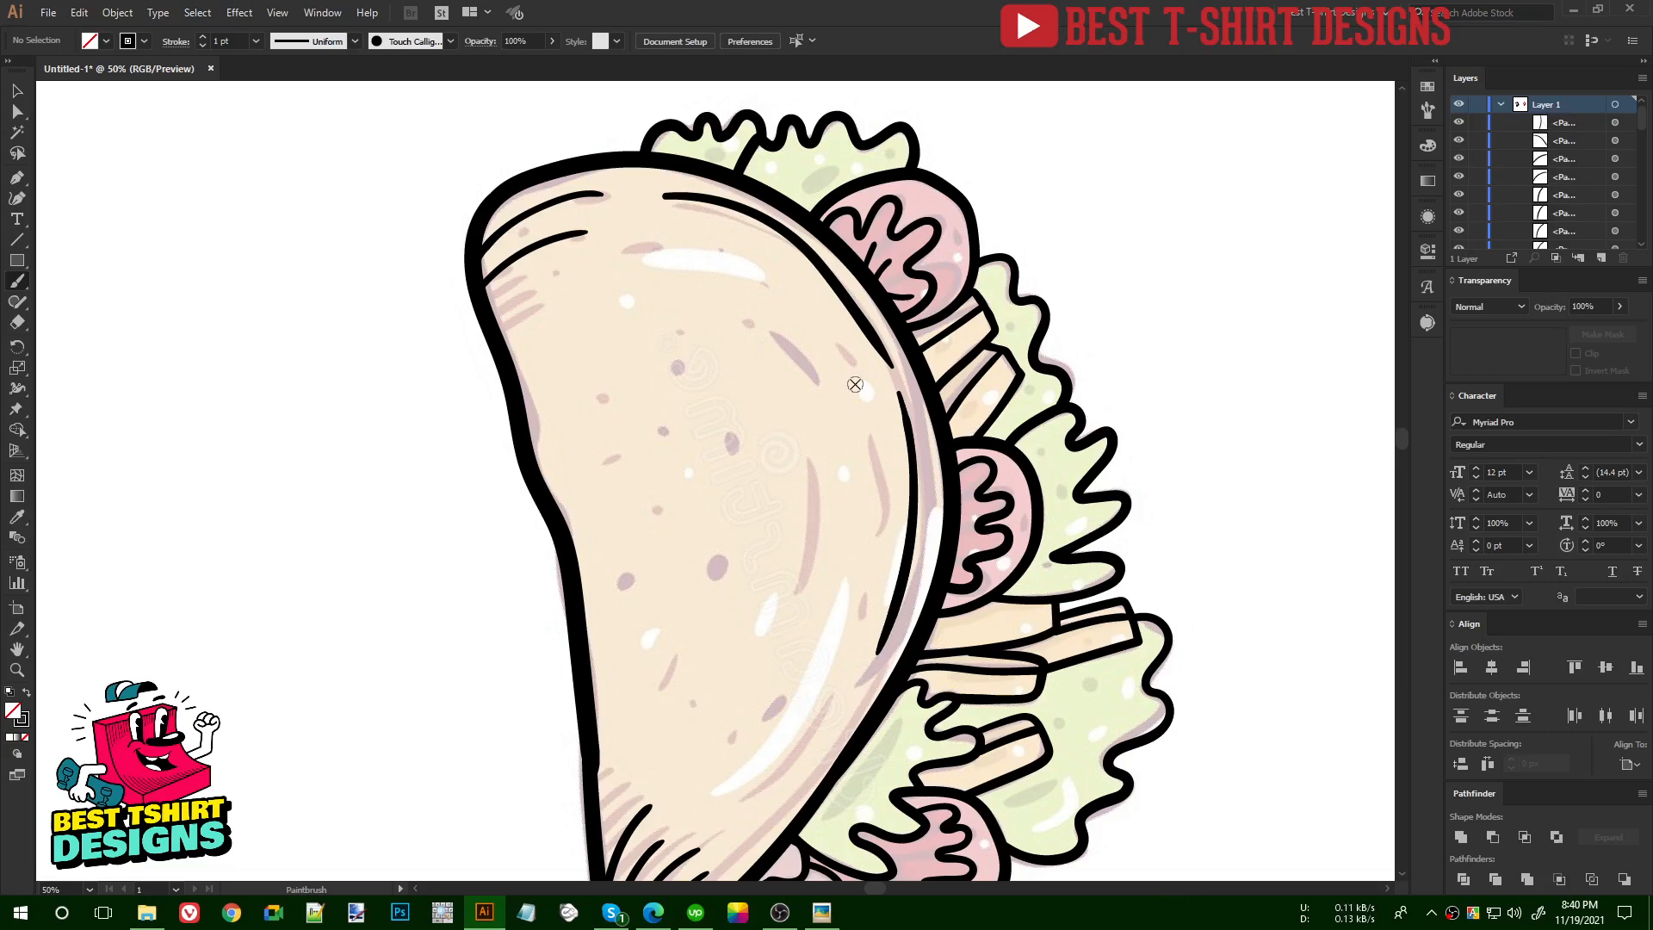
- Select all the taco brush strokes and group them
{"action": "key", "text": "ctrl+minus"}
{"action": "left_click_drag", "start_coordinate": [855, 384], "coordinate": [730, 339]}
{"action": "key", "text": "v"}
{"action": "mouse_move", "coordinate": [335, 166]}
{"action": "left_mouse_down"}
{"action": "mouse_move", "coordinate": [677, 529]}
{"action": "mouse_move", "coordinate": [1030, 854]}
{"action": "left_mouse_up"}
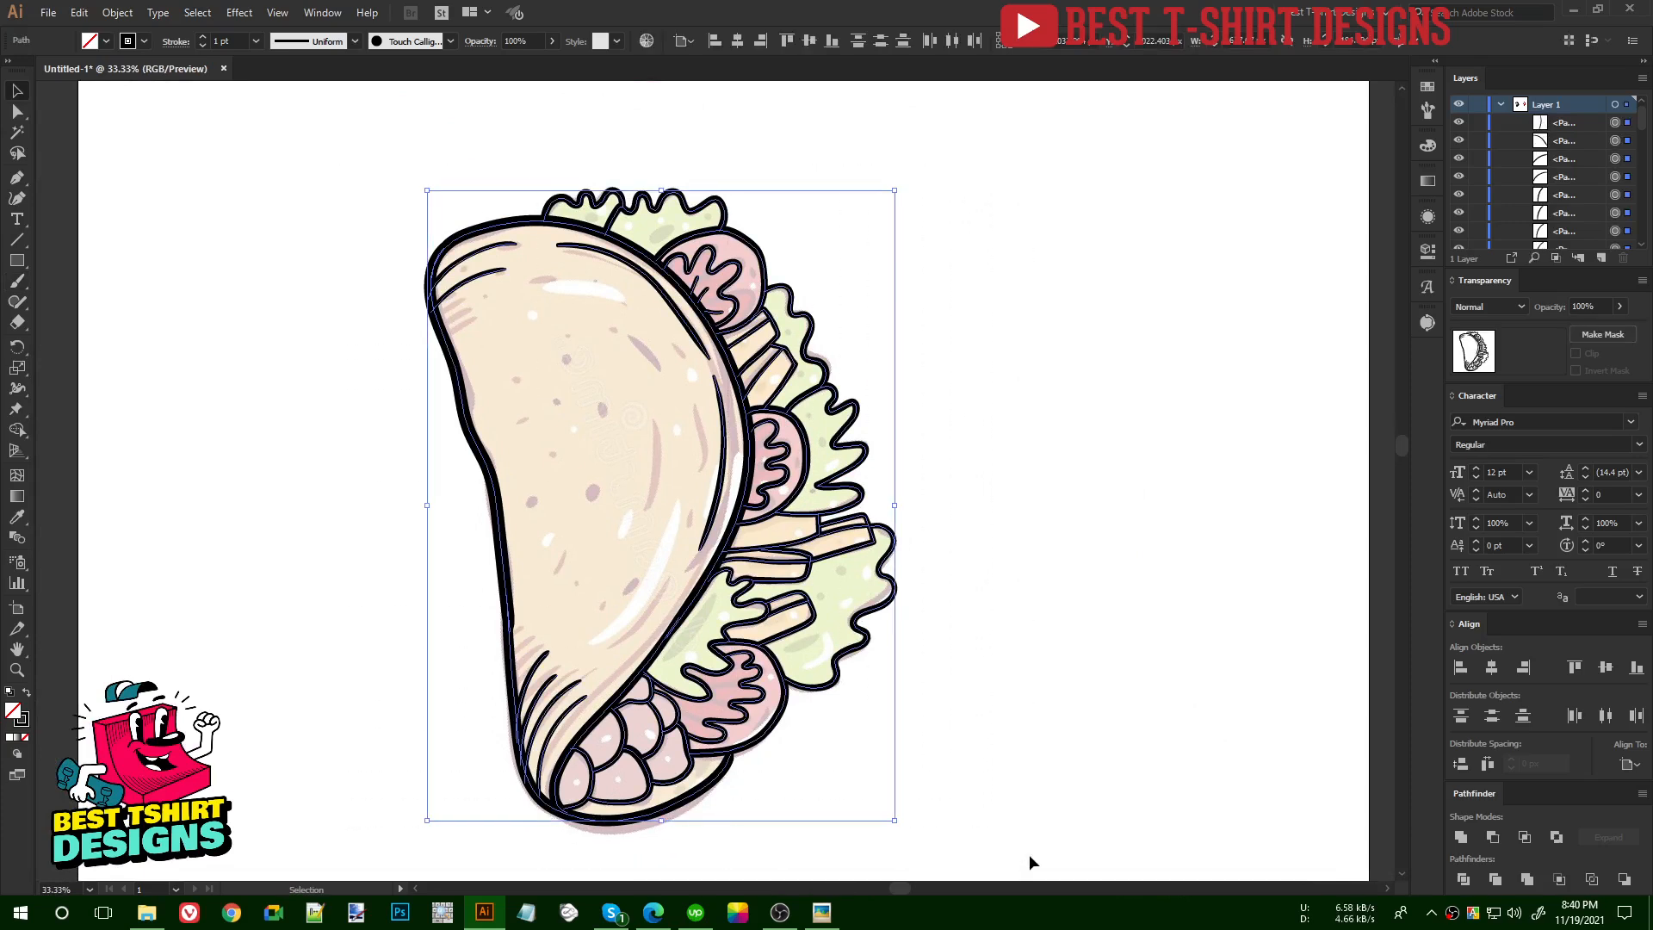
{"action": "key", "text": "ctrl+g"}
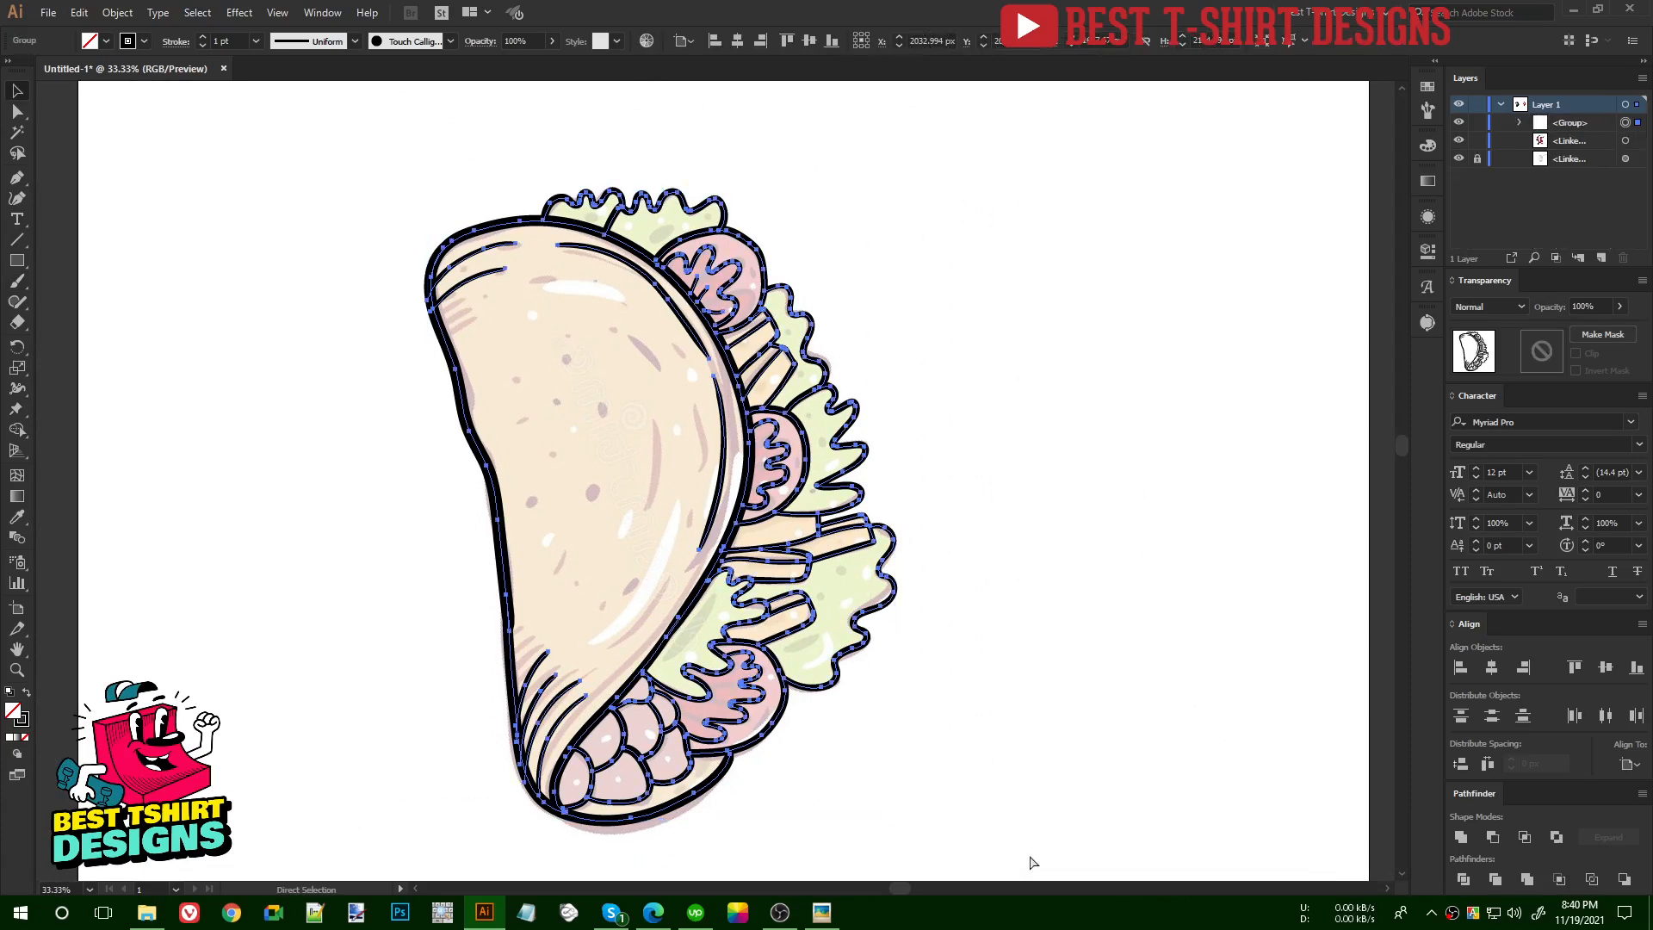
- Move the grouped taco line art slightly left off the faded reference and hide the locked taco reference image
{"action": "left_click_drag", "start_coordinate": [803, 495], "coordinate": [733, 499]}
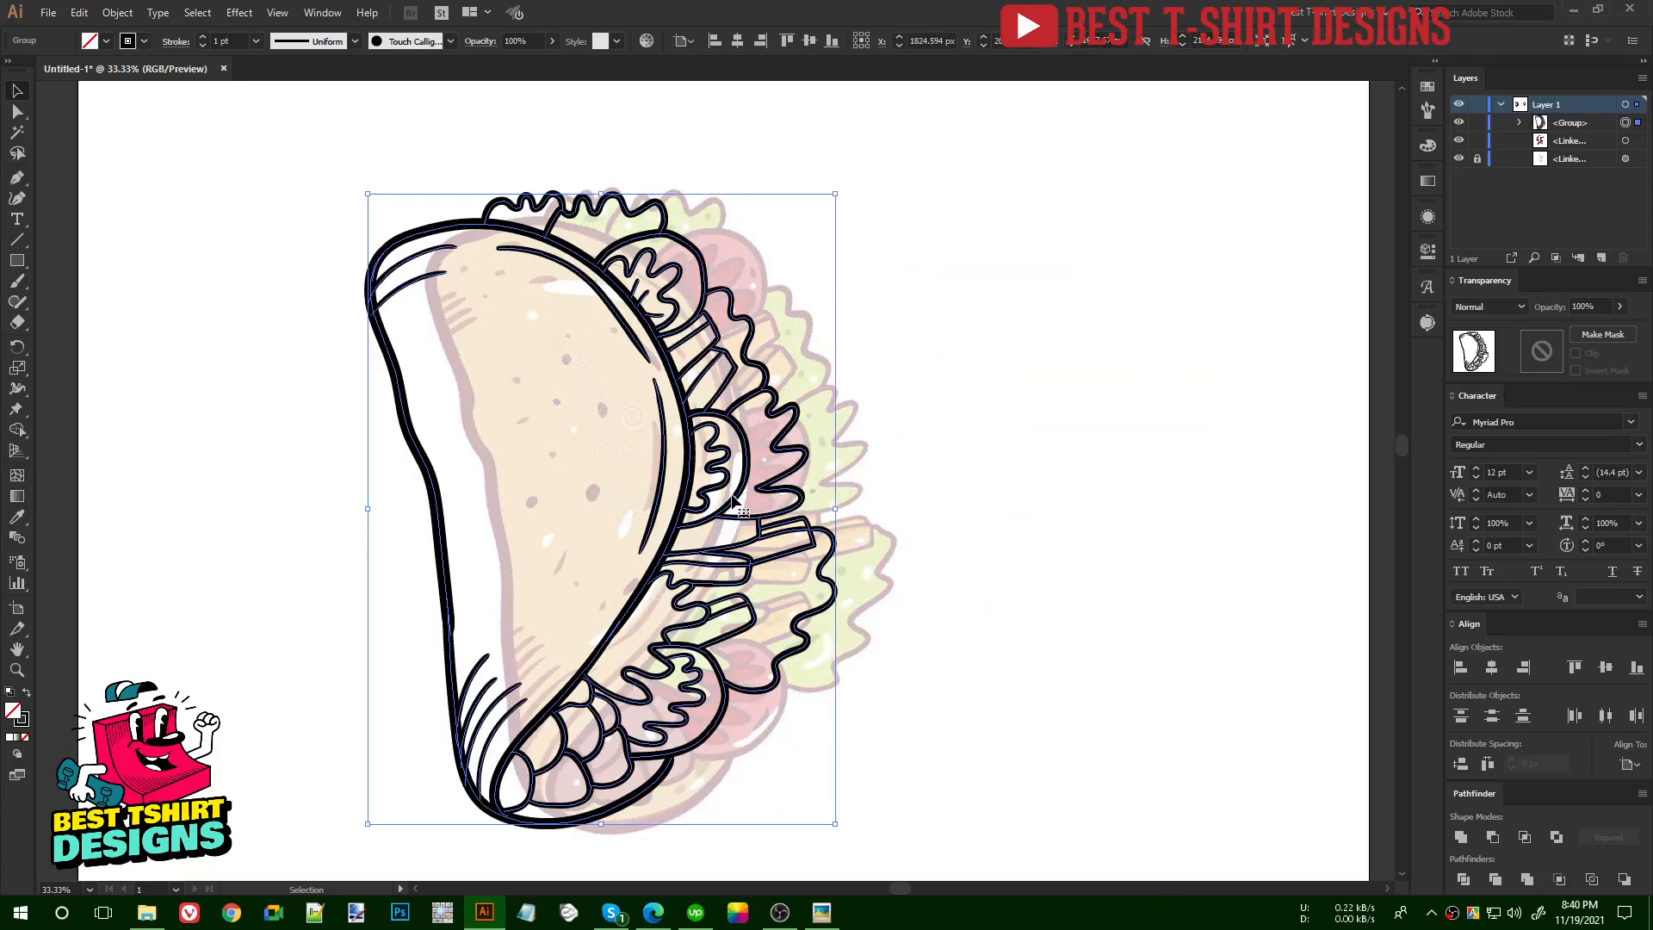
{"action": "left_click", "coordinate": [1458, 158]}
{"action": "left_click", "coordinate": [925, 567]}
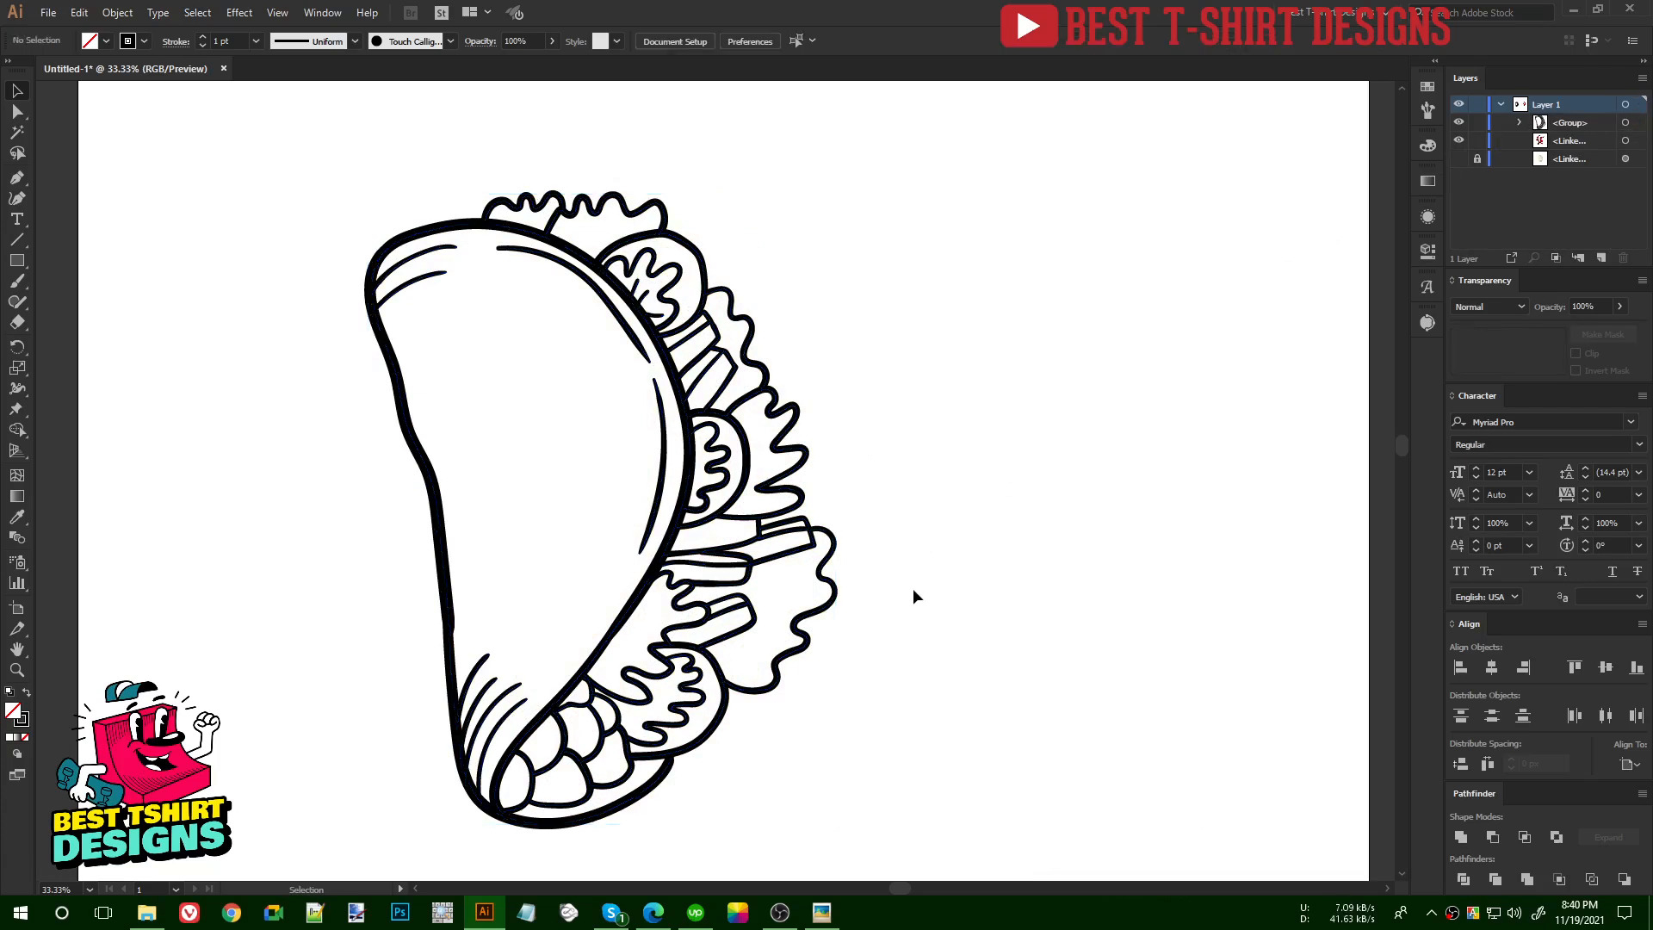
- Move the taco line art group toward the horizontal middle of the artboard
{"action": "key", "text": "ctrl+minus"}
{"action": "left_click_drag", "start_coordinate": [916, 594], "coordinate": [856, 527]}
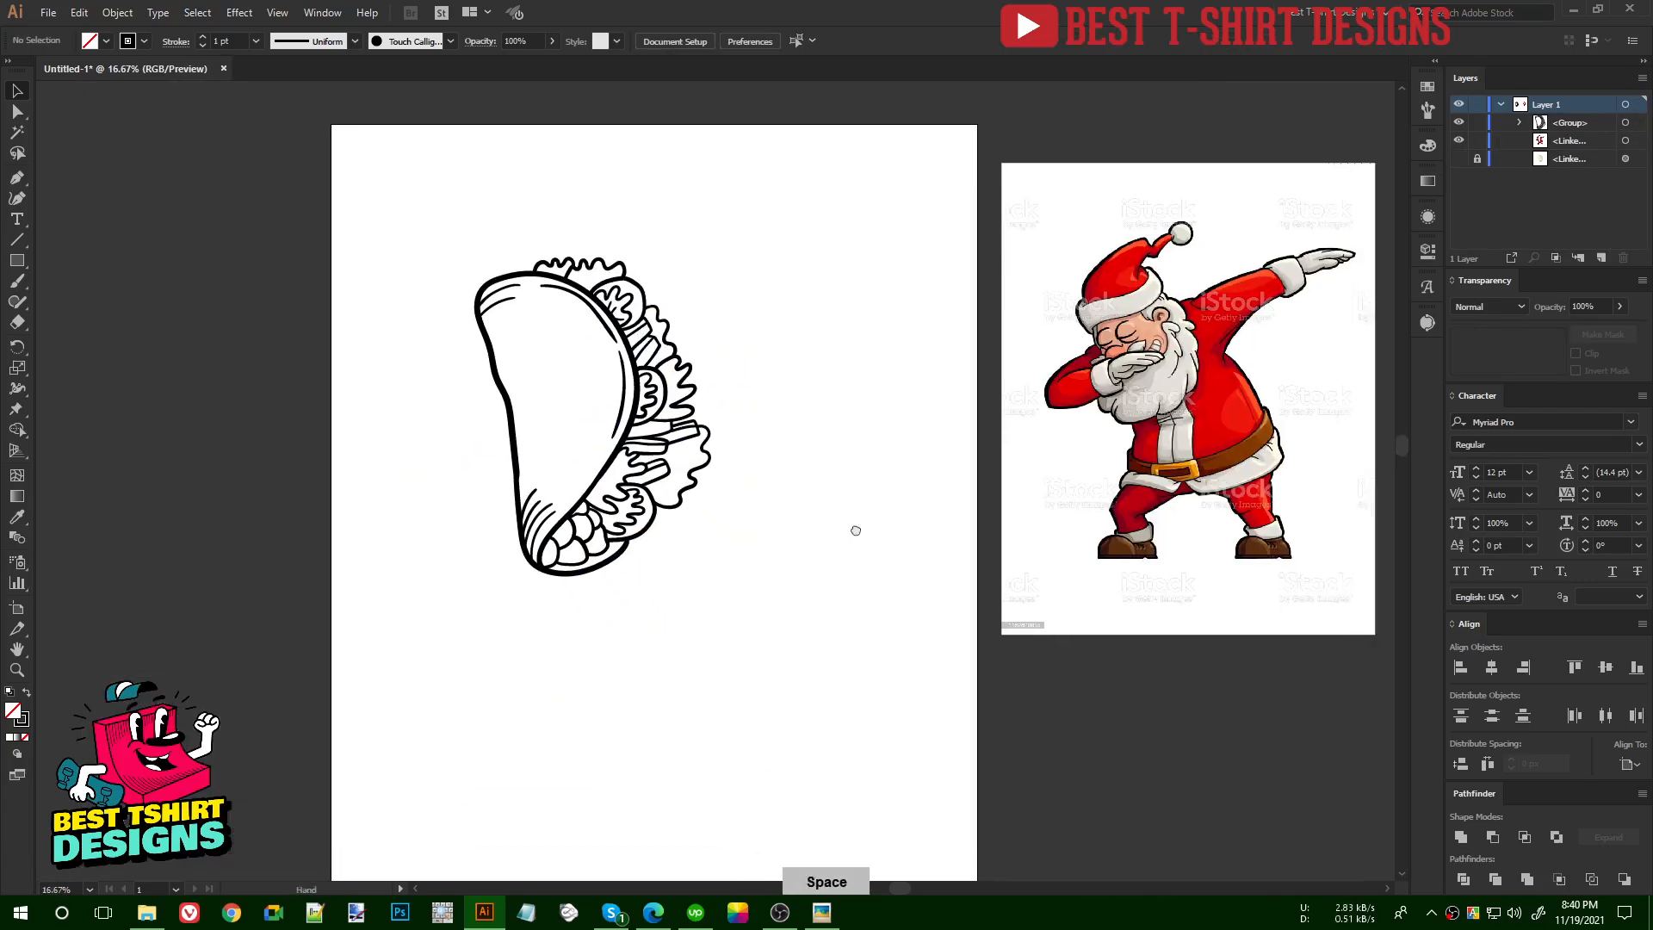
{"action": "left_click_drag", "start_coordinate": [661, 533], "coordinate": [938, 498]}
- Place the dabbing Santa image over the taco on the artboard and bring it in front of the line art
{"action": "left_click_drag", "start_coordinate": [1111, 470], "coordinate": [664, 613]}
{"action": "left_click_drag", "start_coordinate": [900, 607], "coordinate": [900, 509]}
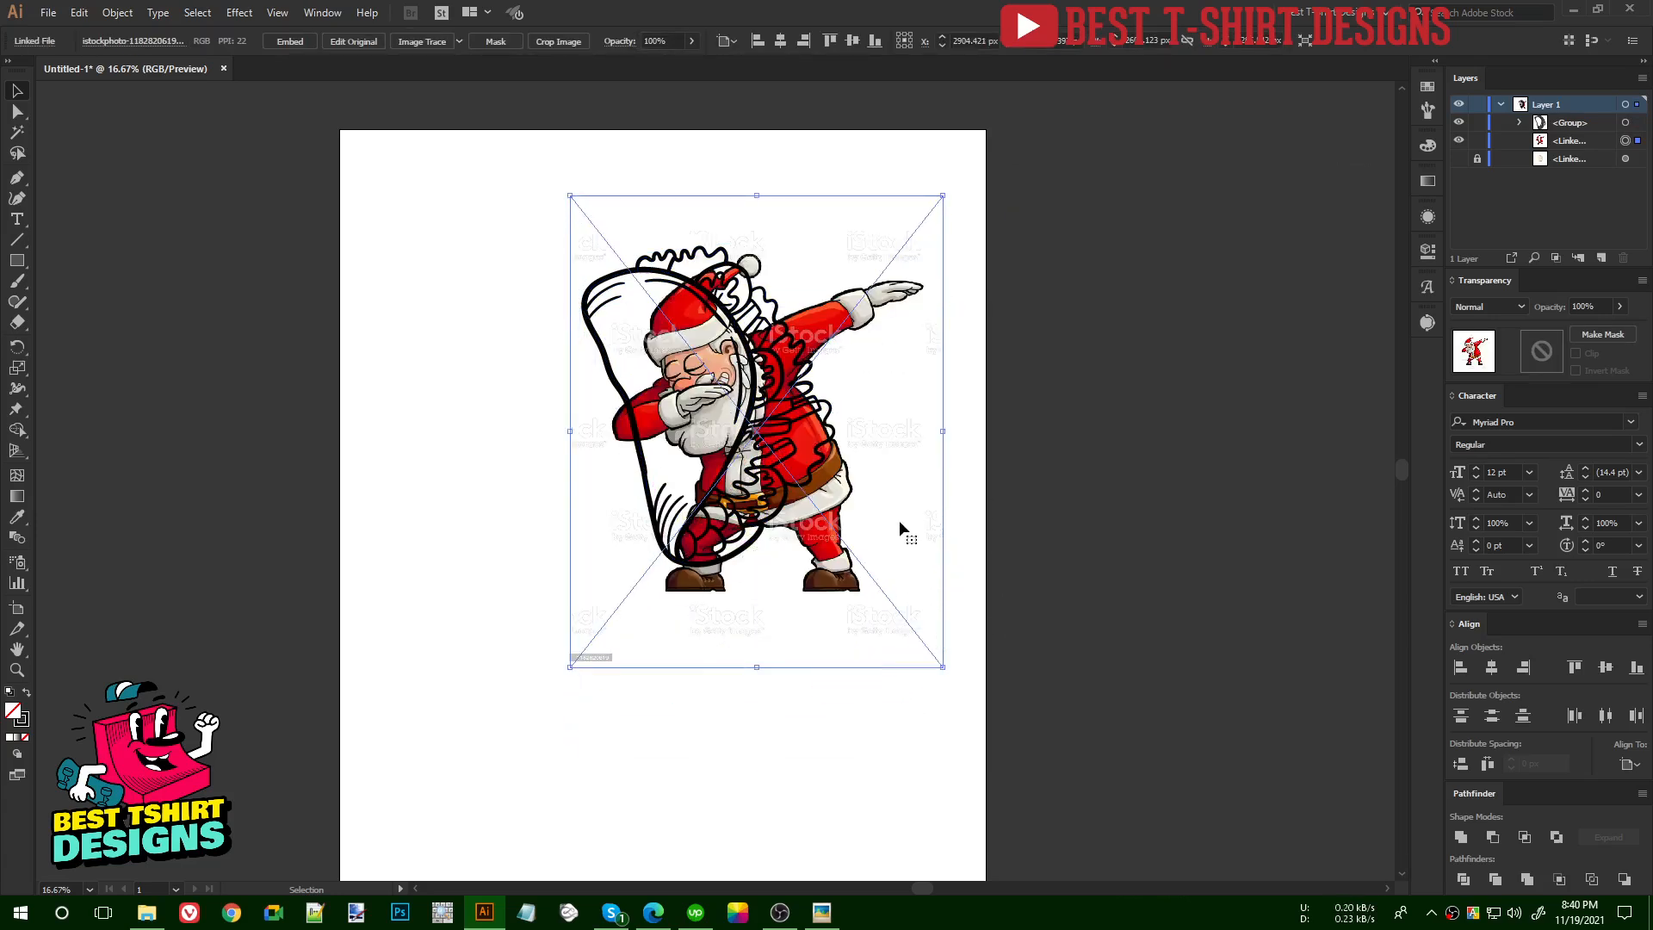
{"action": "key", "text": "Delete"}
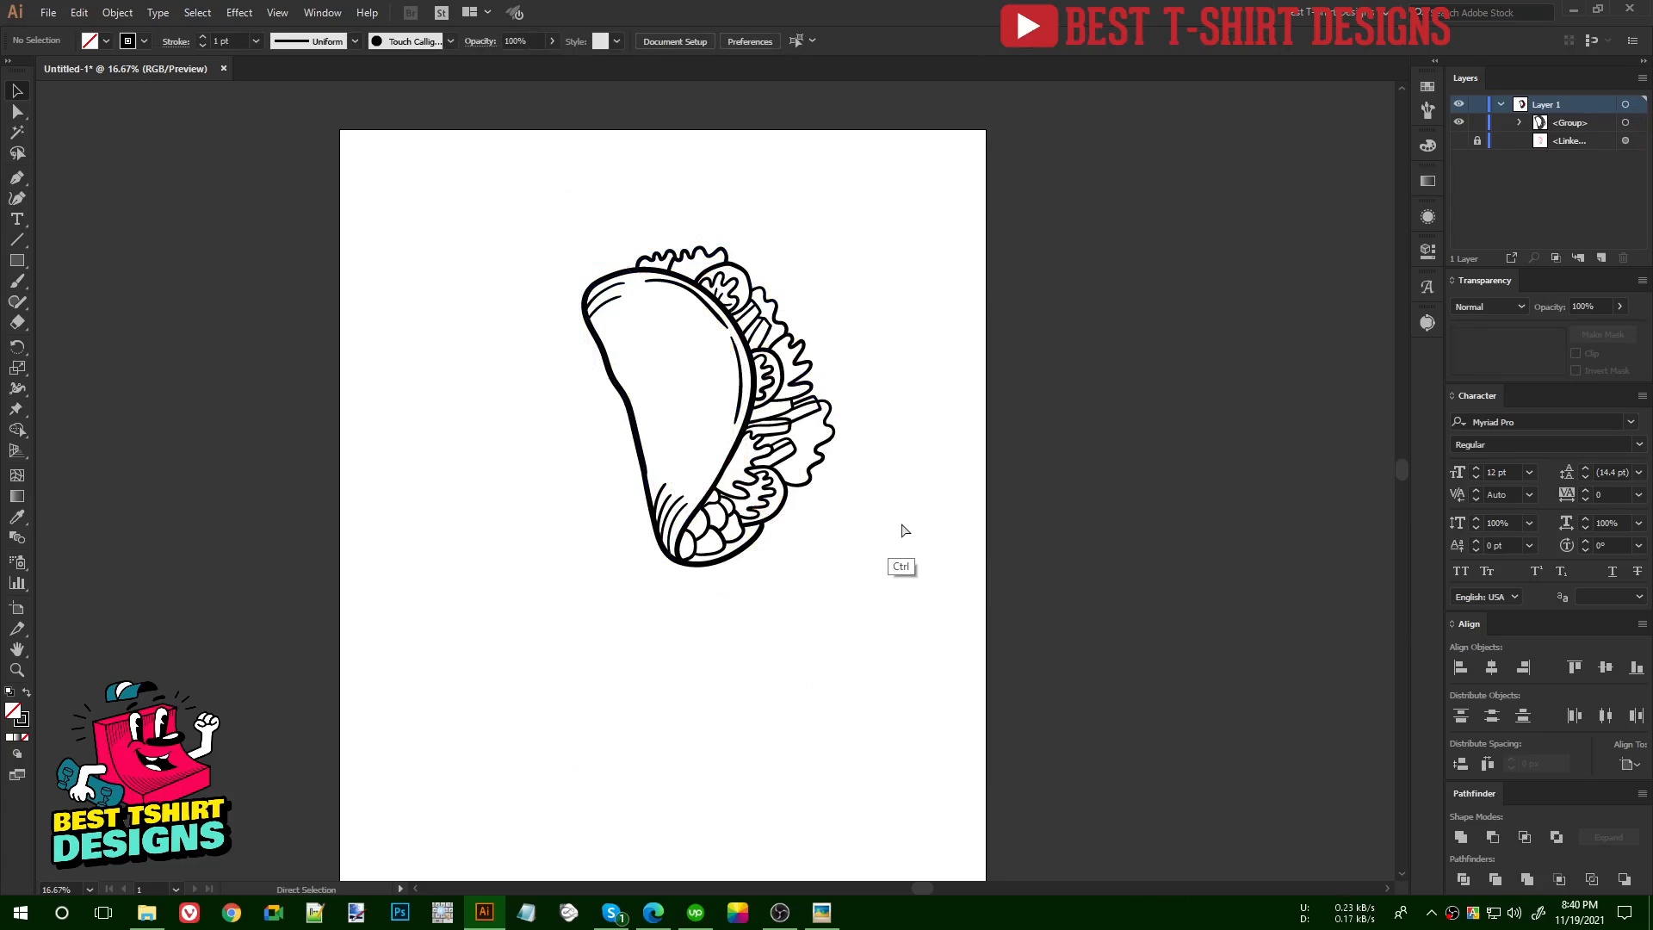
{"action": "key", "text": "ctrl+z"}
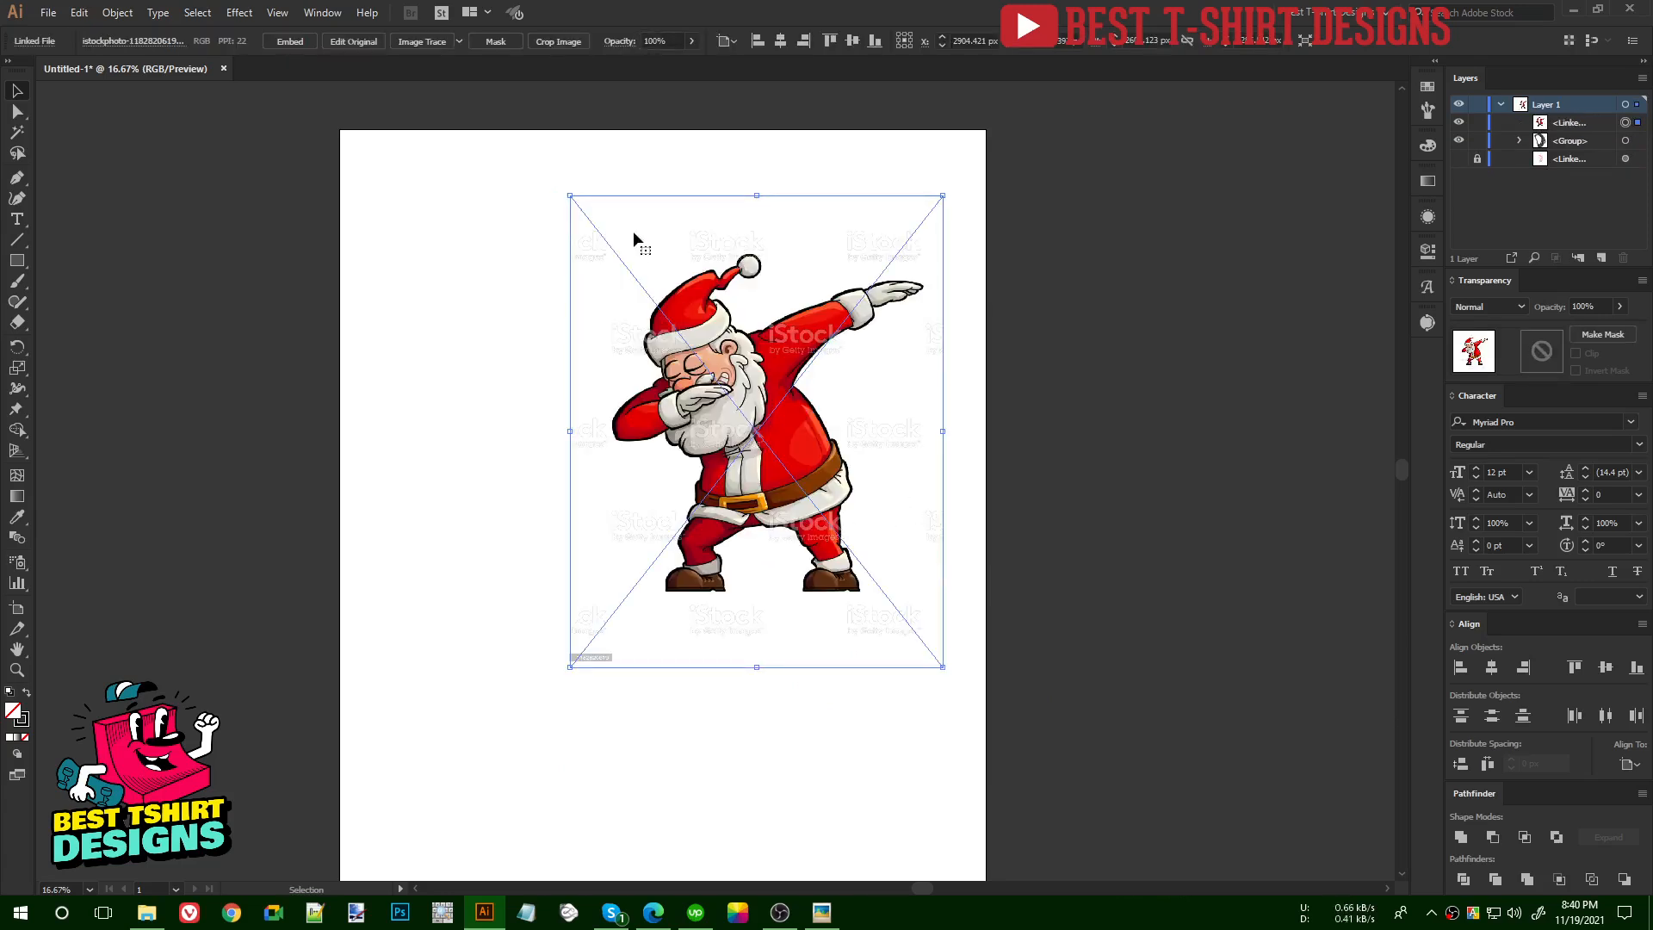
- Lower the Santa image's opacity to 70% and move it up and left over the taco line art
{"action": "key", "text": "7"}
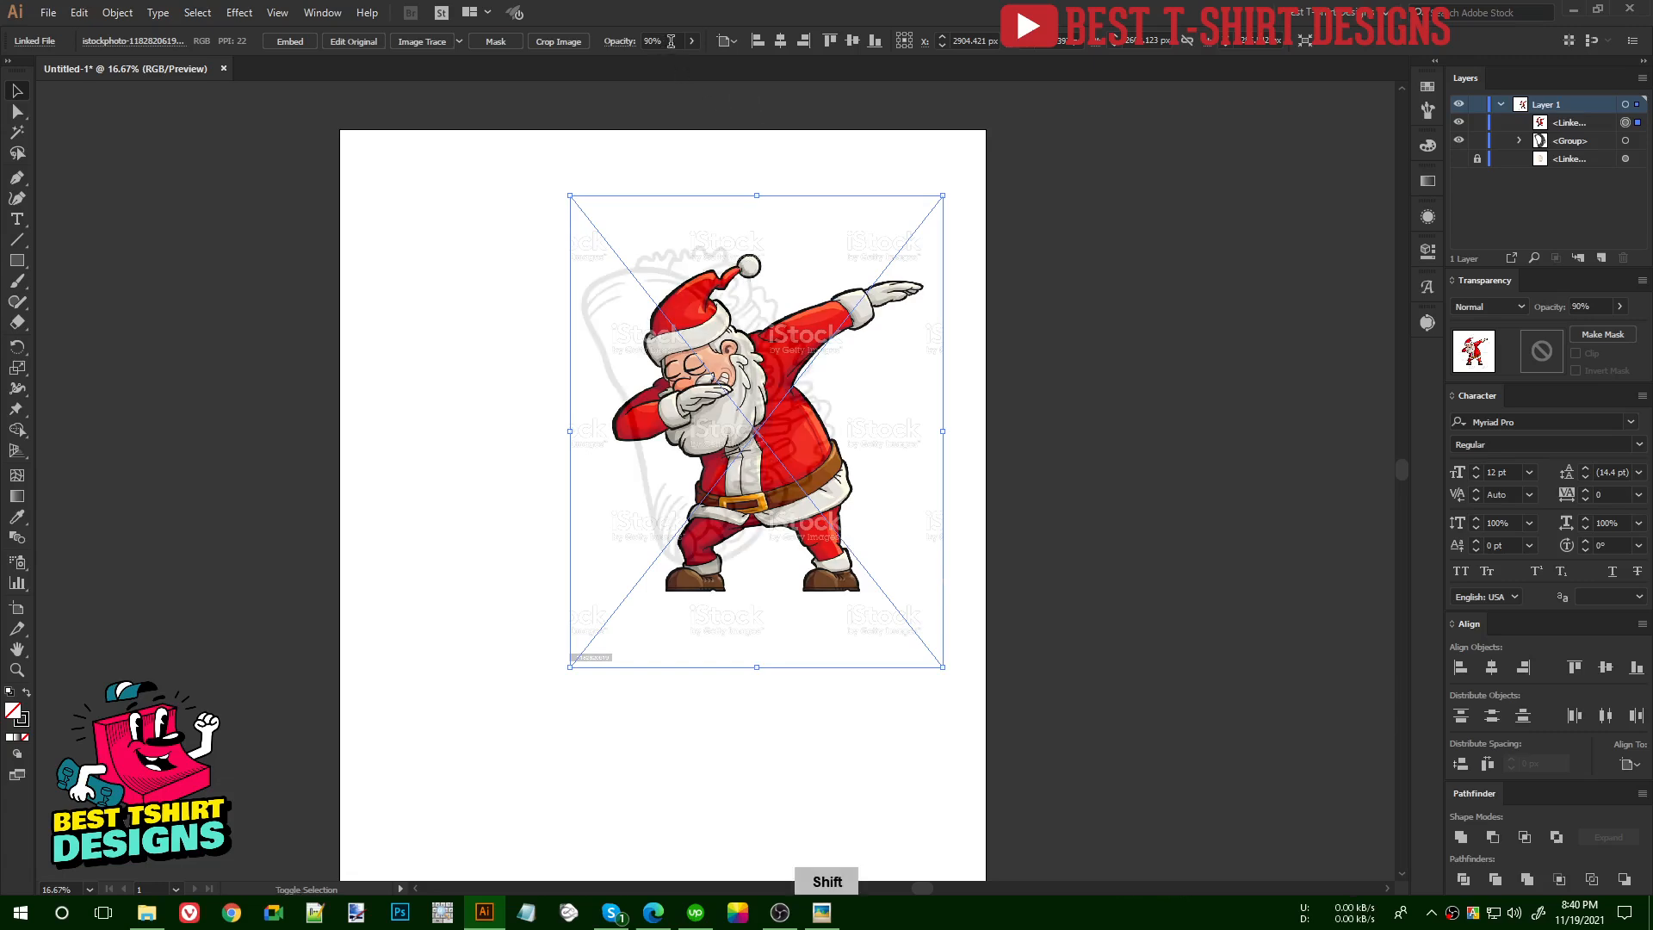
{"action": "left_click_drag", "start_coordinate": [922, 359], "coordinate": [873, 323]}
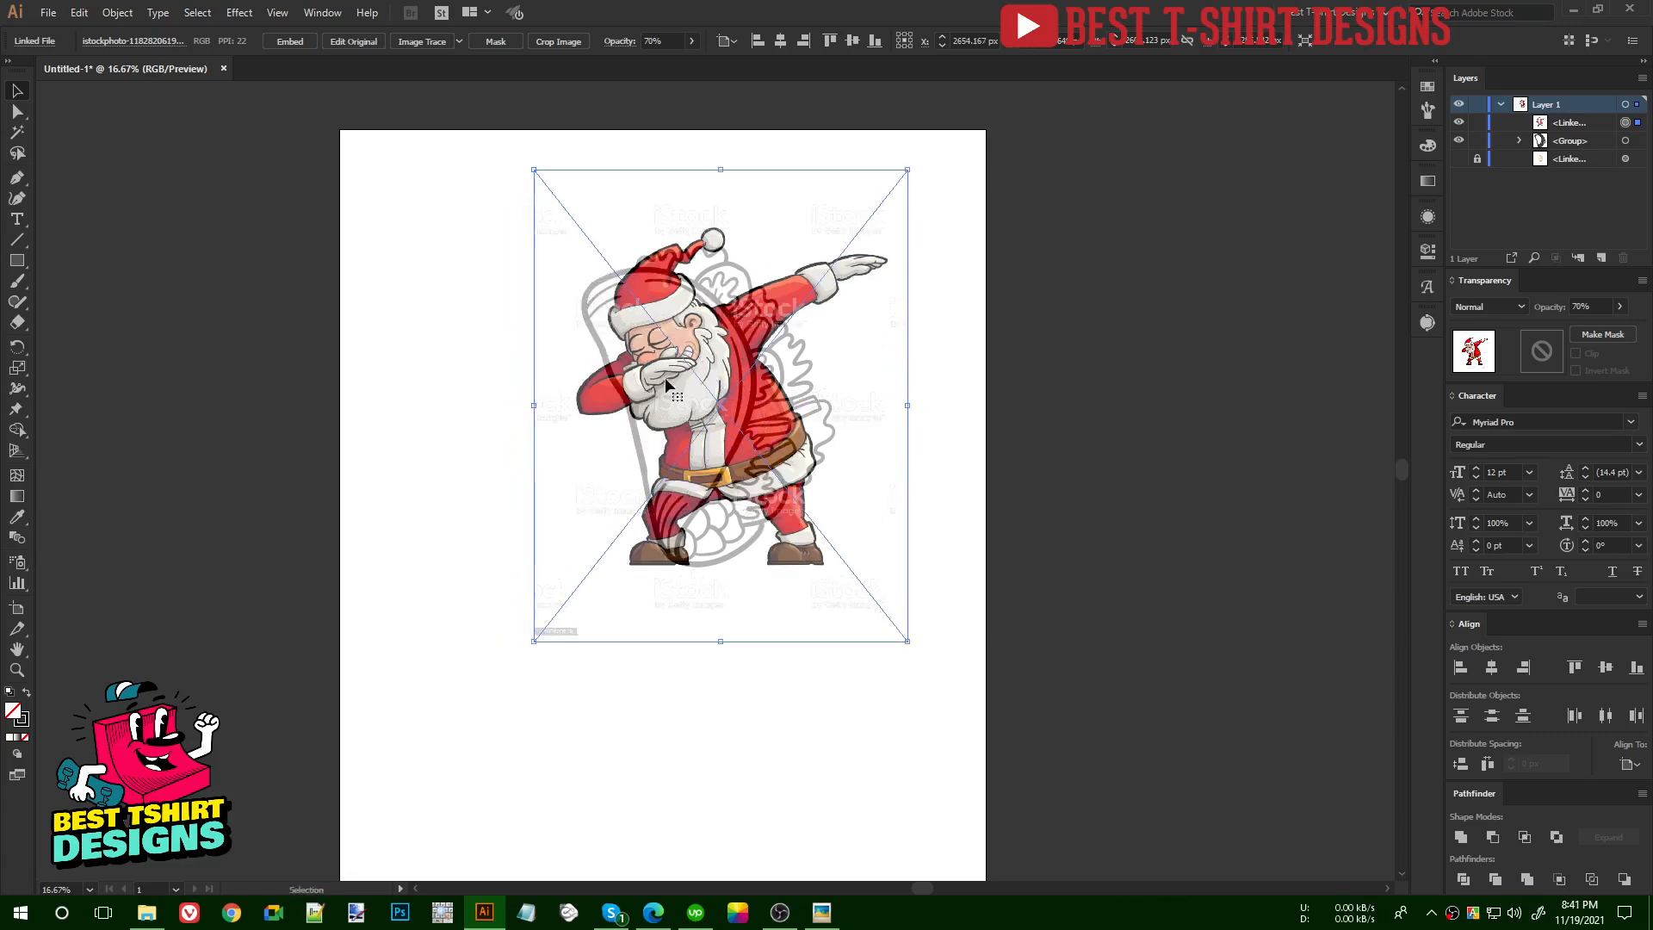
{"action": "left_click", "coordinate": [933, 321]}
{"action": "left_click", "coordinate": [875, 295]}
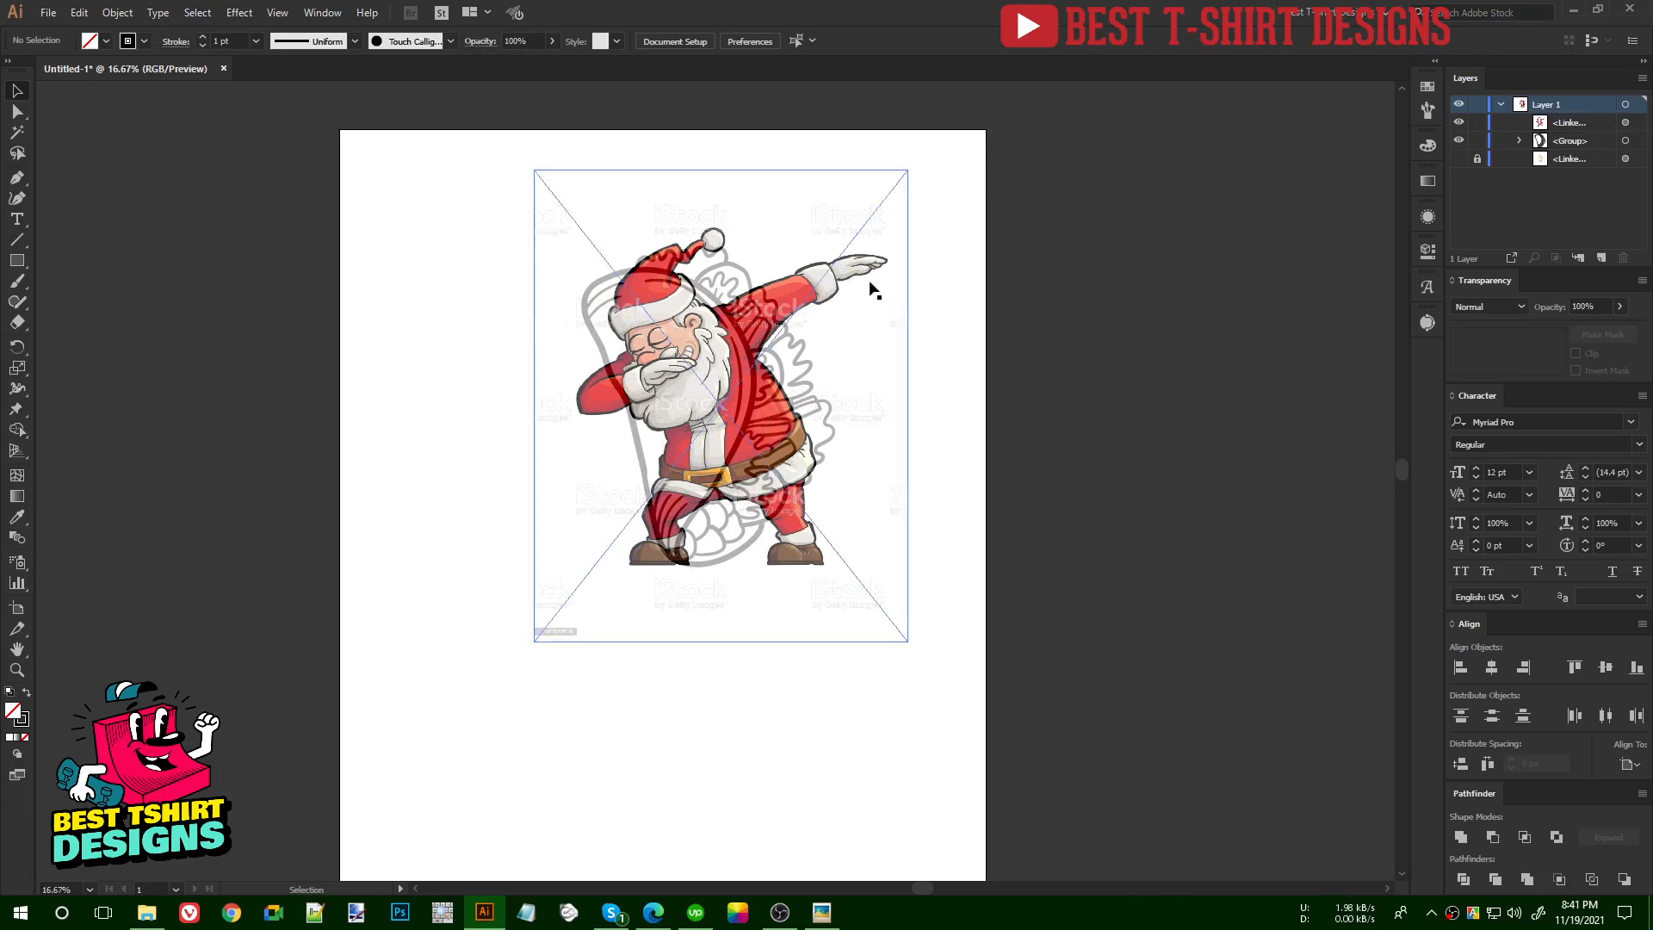
- Nudge the Santa image slightly left over the taco and reduce its opacity to 60%
{"action": "key", "text": "ctrl+plus"}
{"action": "key", "text": "ctrl+plus"}
{"action": "key", "text": "space"}
{"action": "left_click_drag", "start_coordinate": [898, 207], "coordinate": [991, 407]}
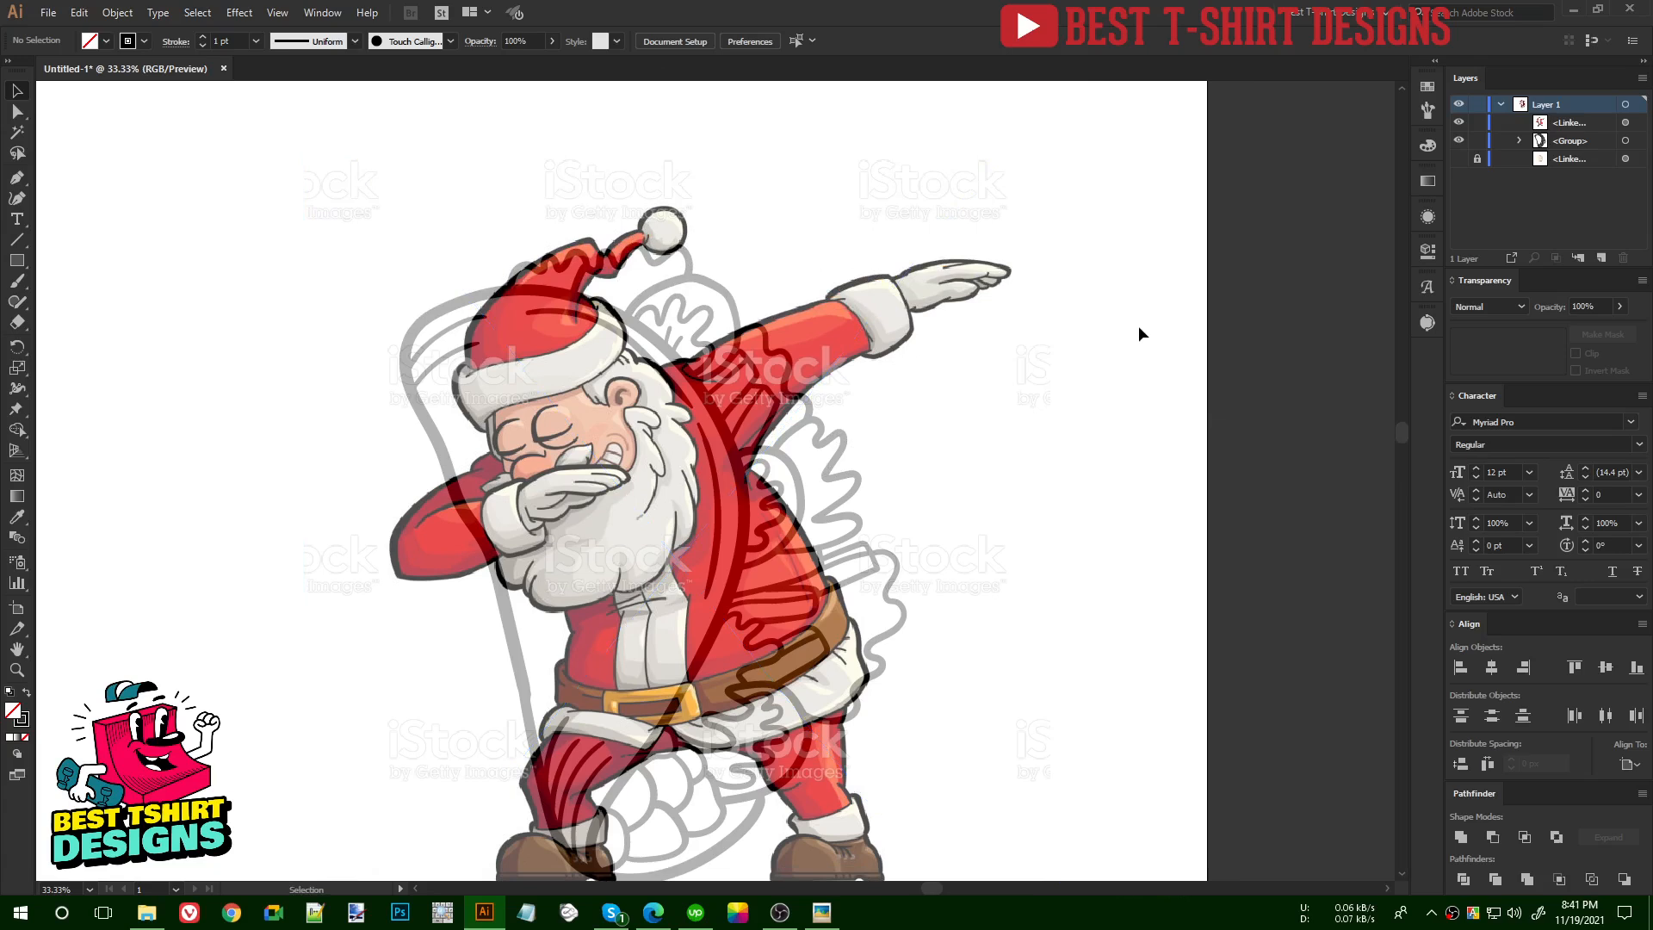
{"action": "left_click", "coordinate": [904, 335]}
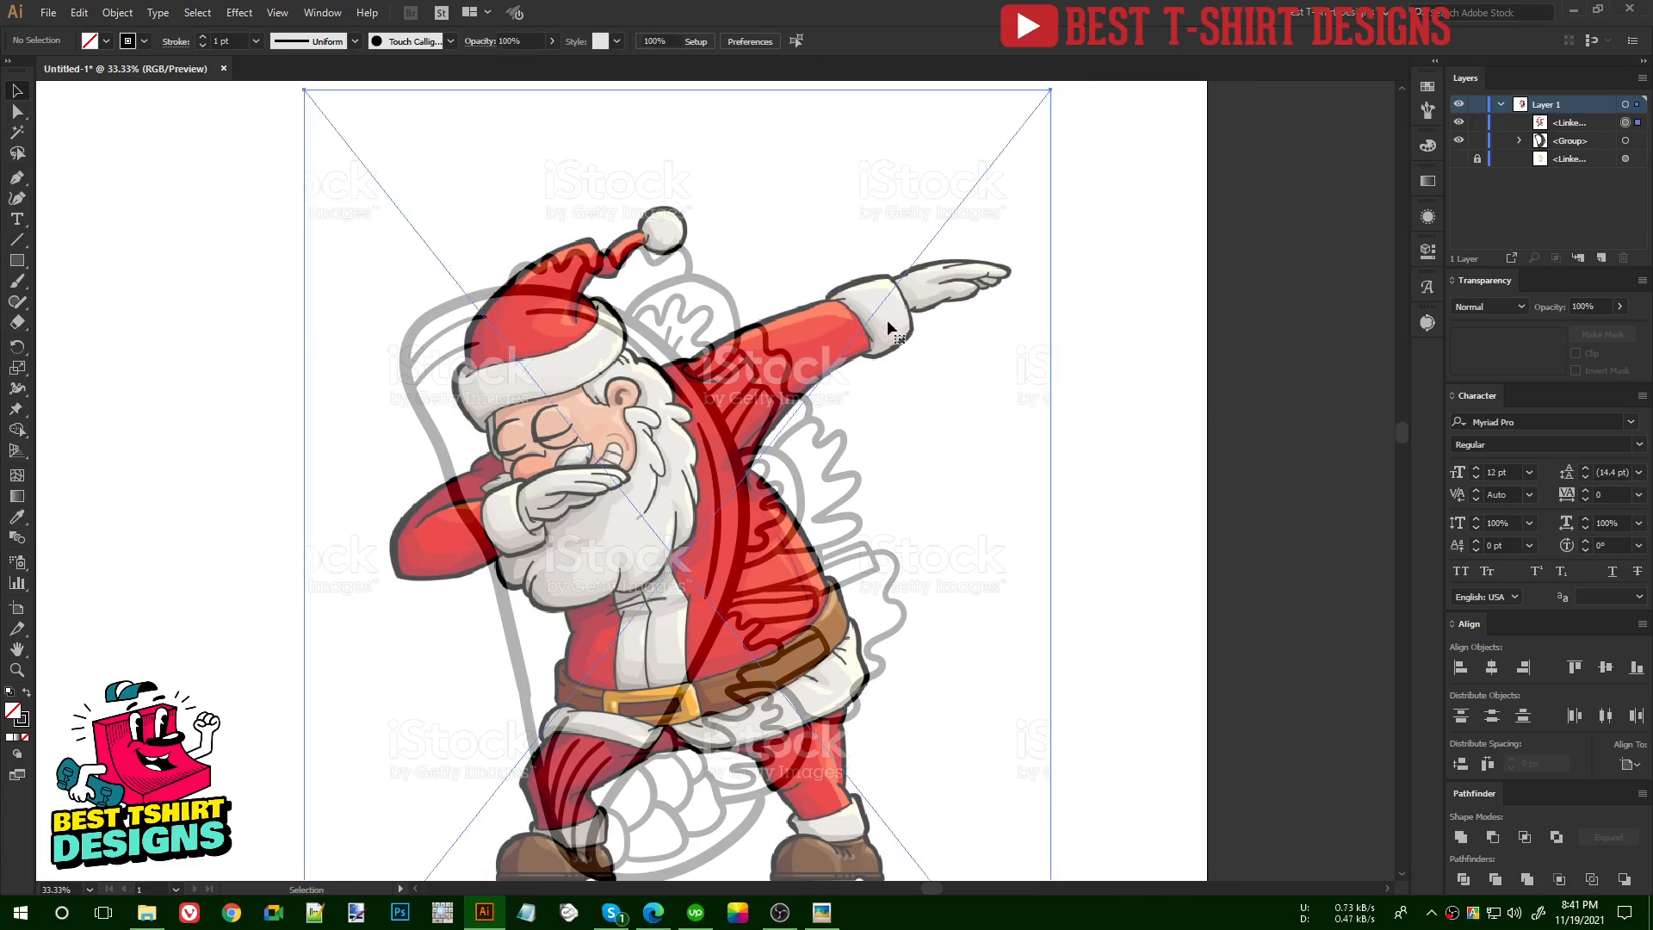
{"action": "left_click_drag", "start_coordinate": [885, 317], "coordinate": [873, 314]}
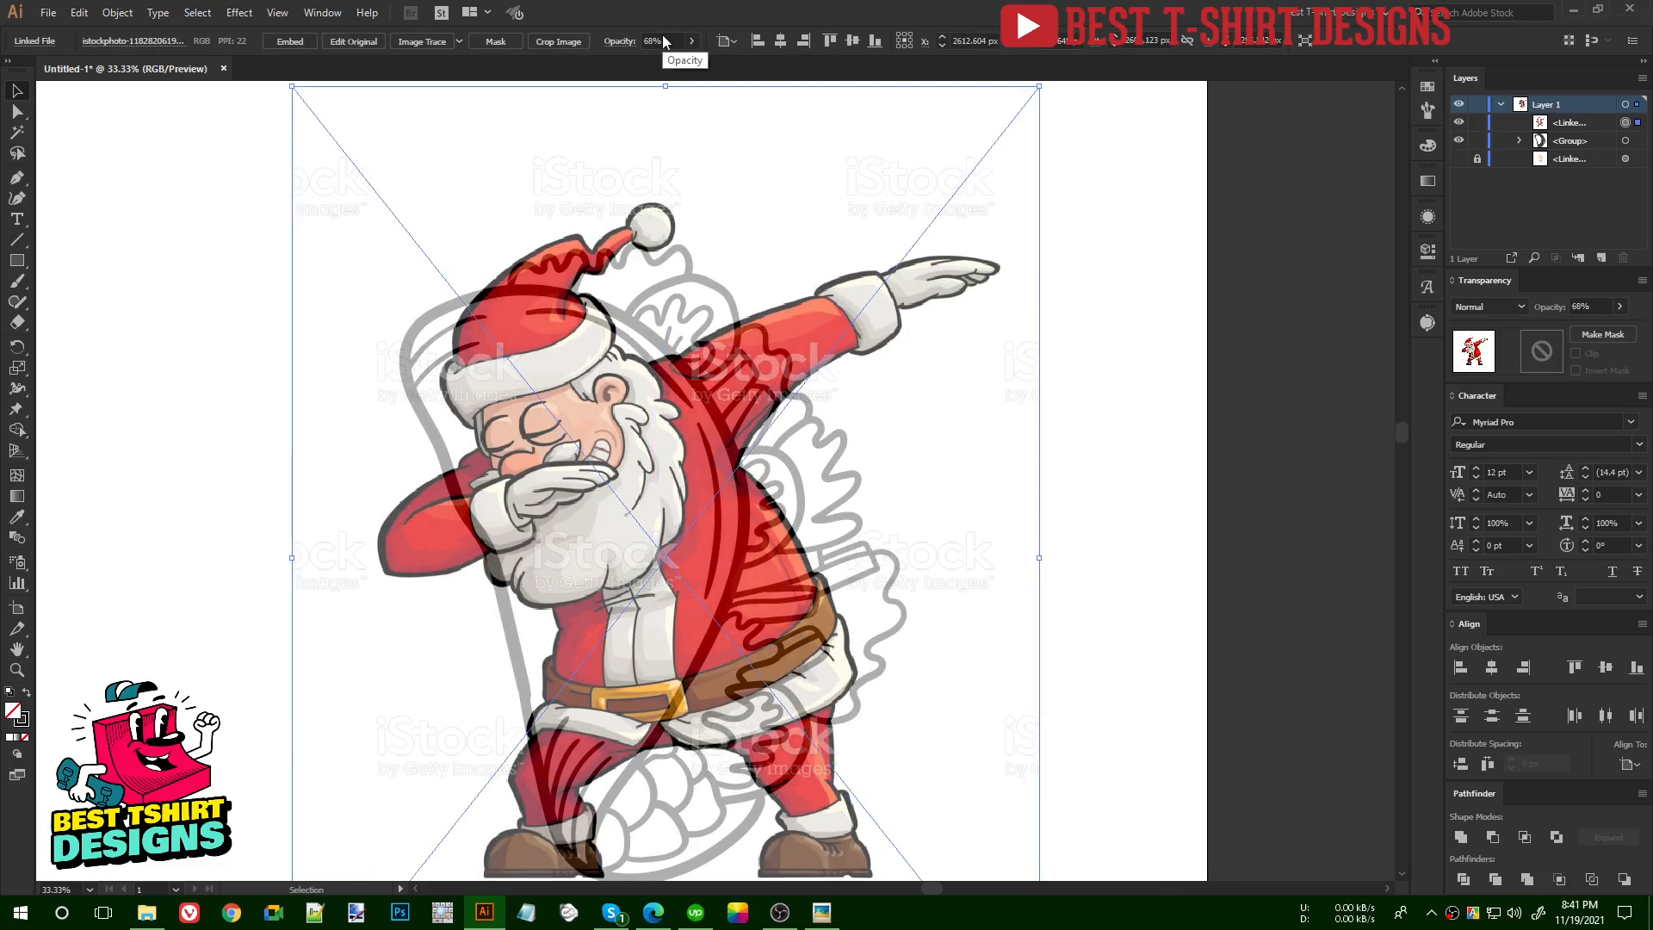
{"action": "scroll", "coordinate": [663, 38], "scroll_direction": "down", "scroll_amount": 1}
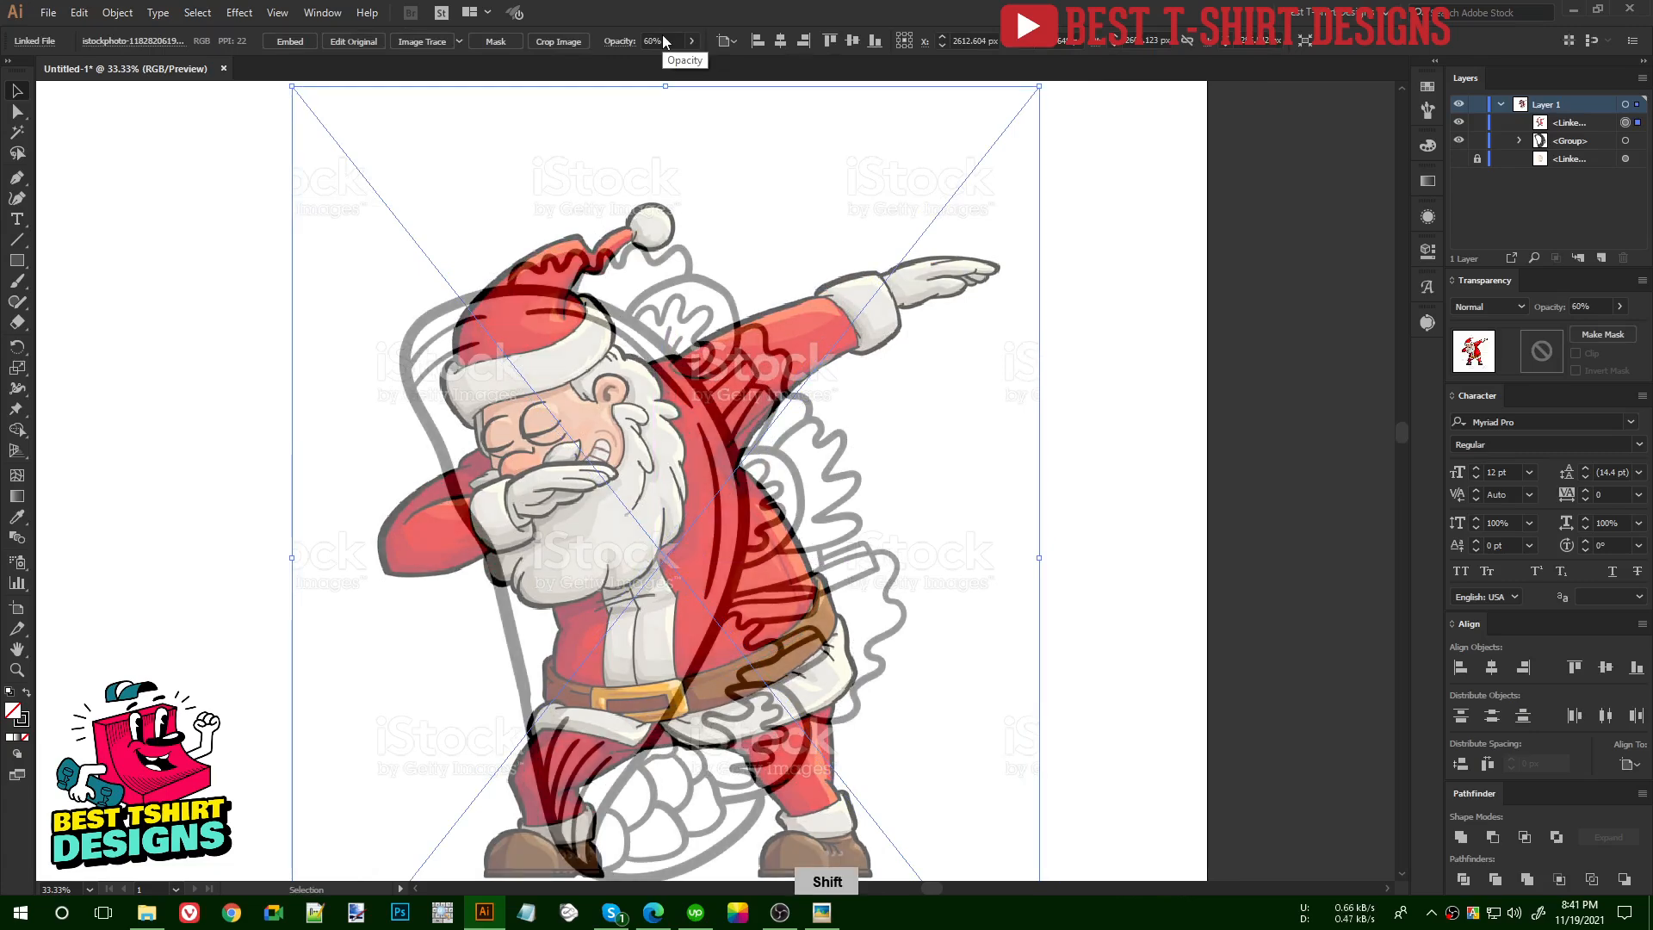
{"action": "left_click", "coordinate": [1093, 343]}
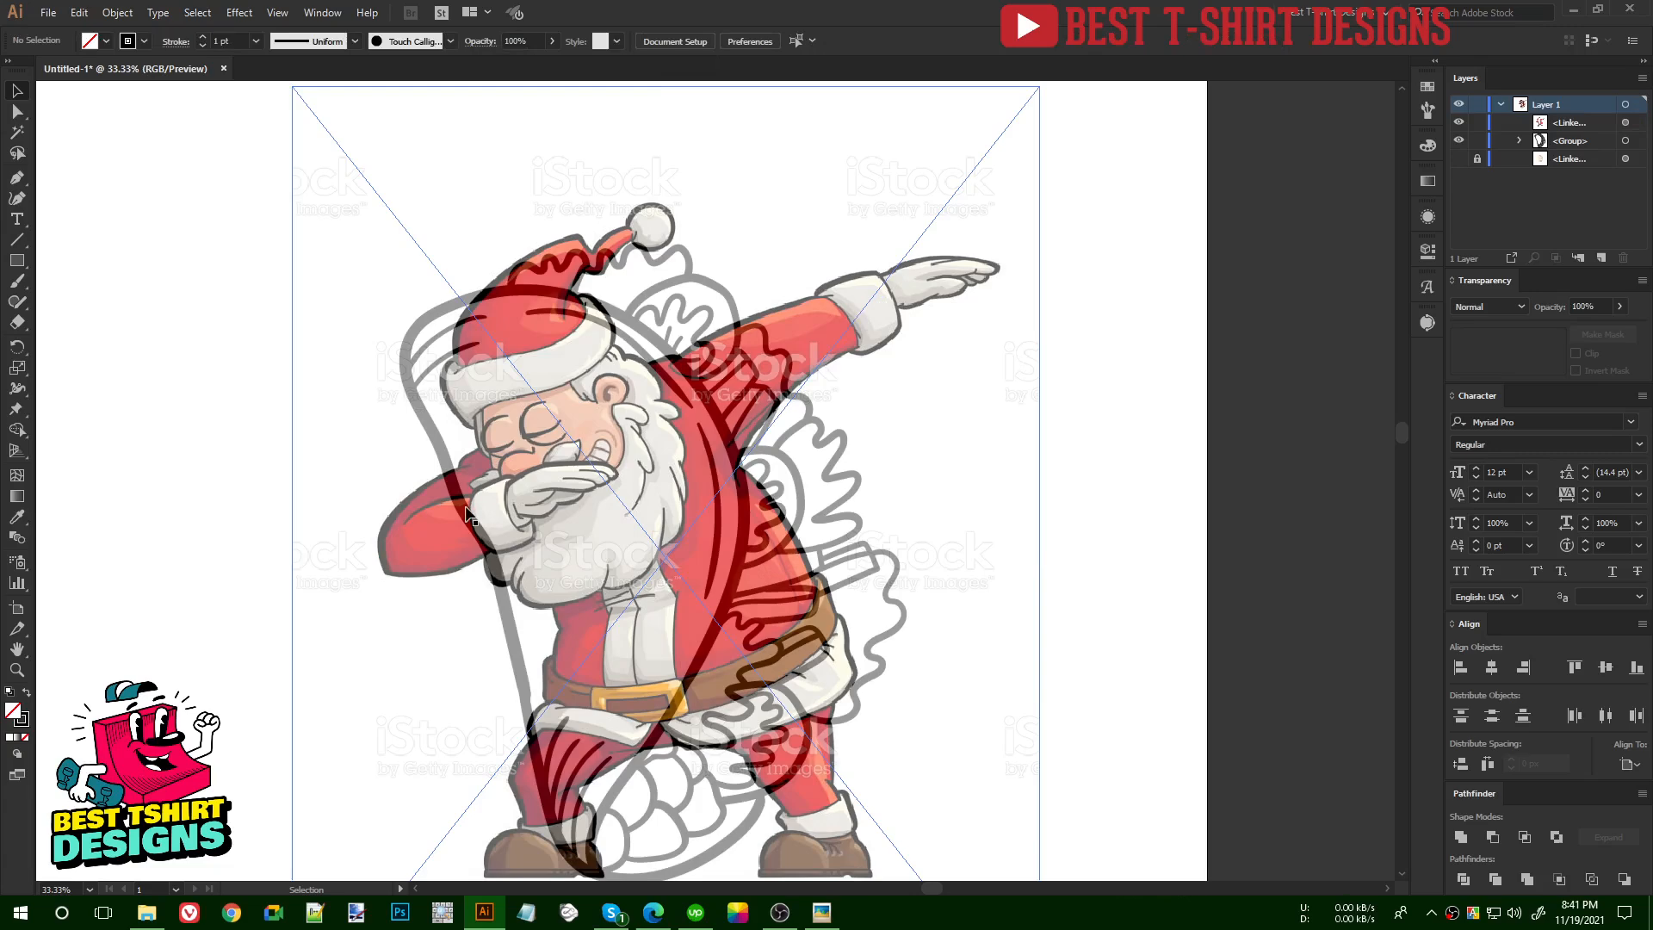
- Lock the faded Santa image in its position over the taco
{"action": "left_click_drag", "start_coordinate": [476, 508], "coordinate": [389, 510]}
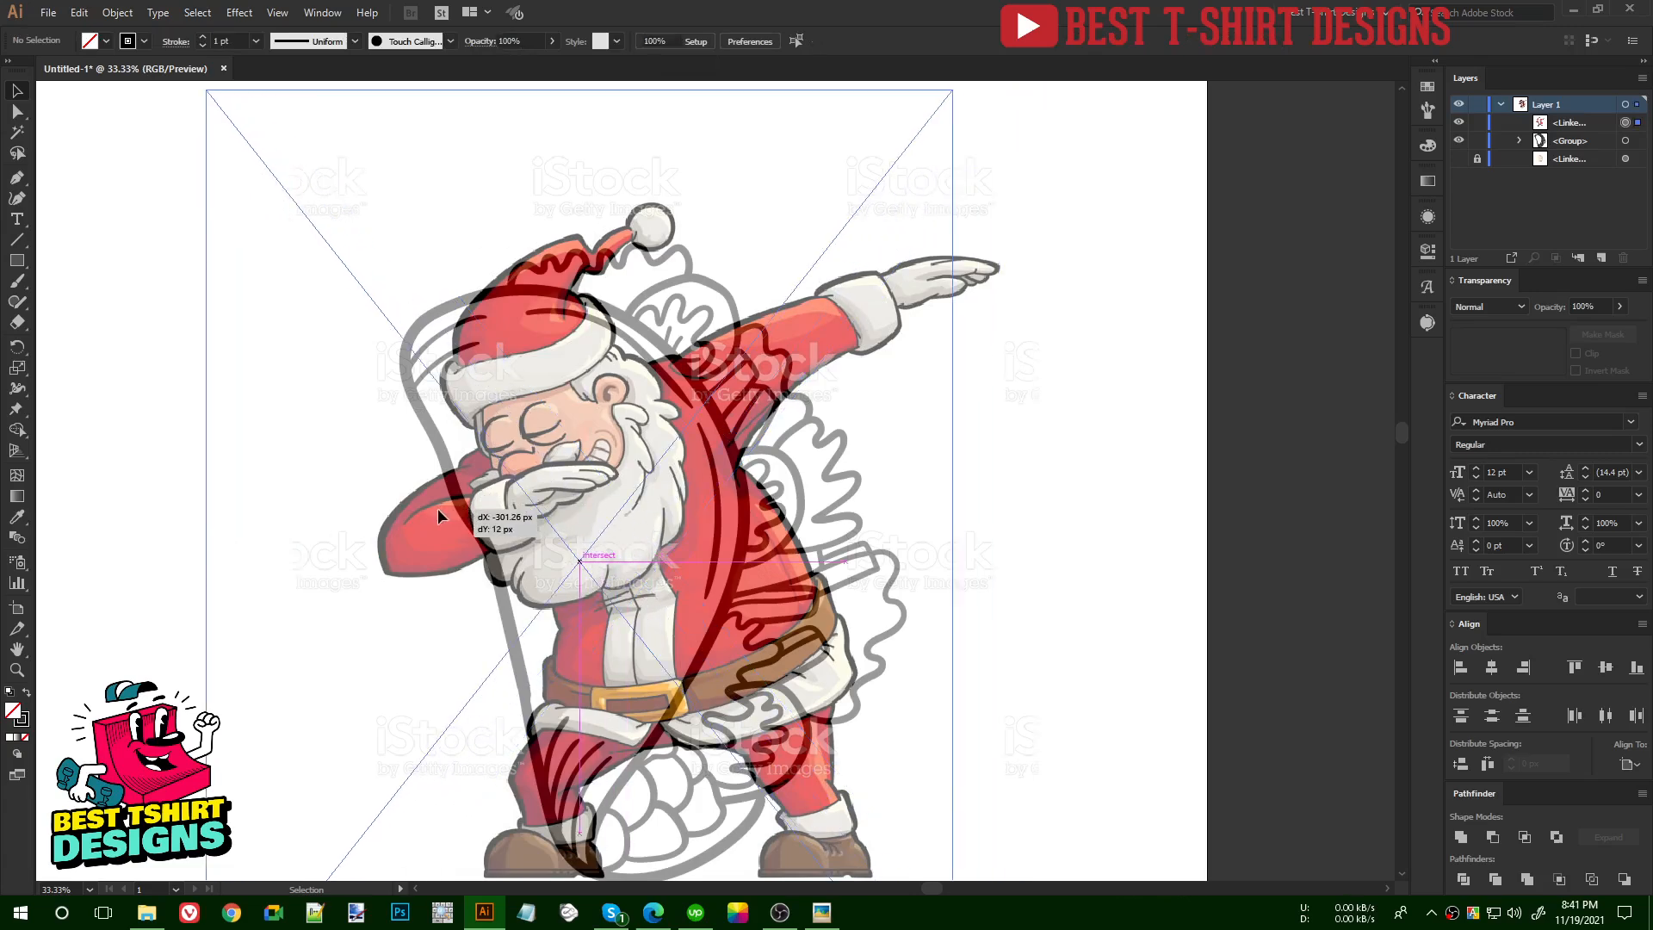
{"action": "key", "text": "ctrl+z"}
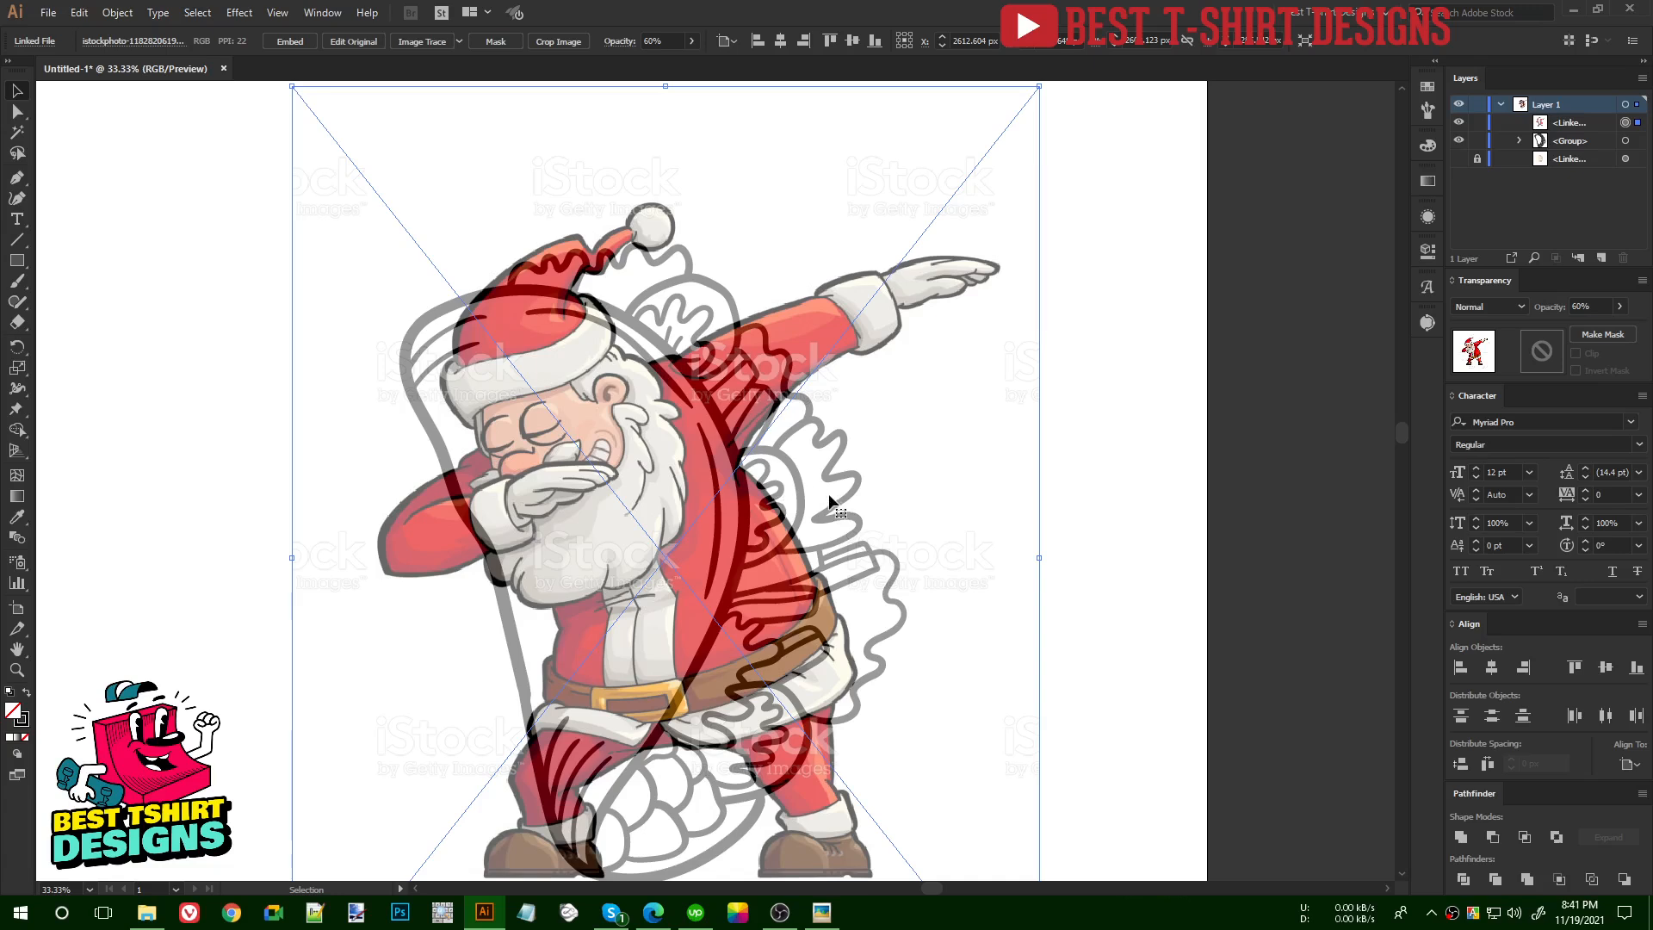
{"action": "key", "text": "ctrl+2"}
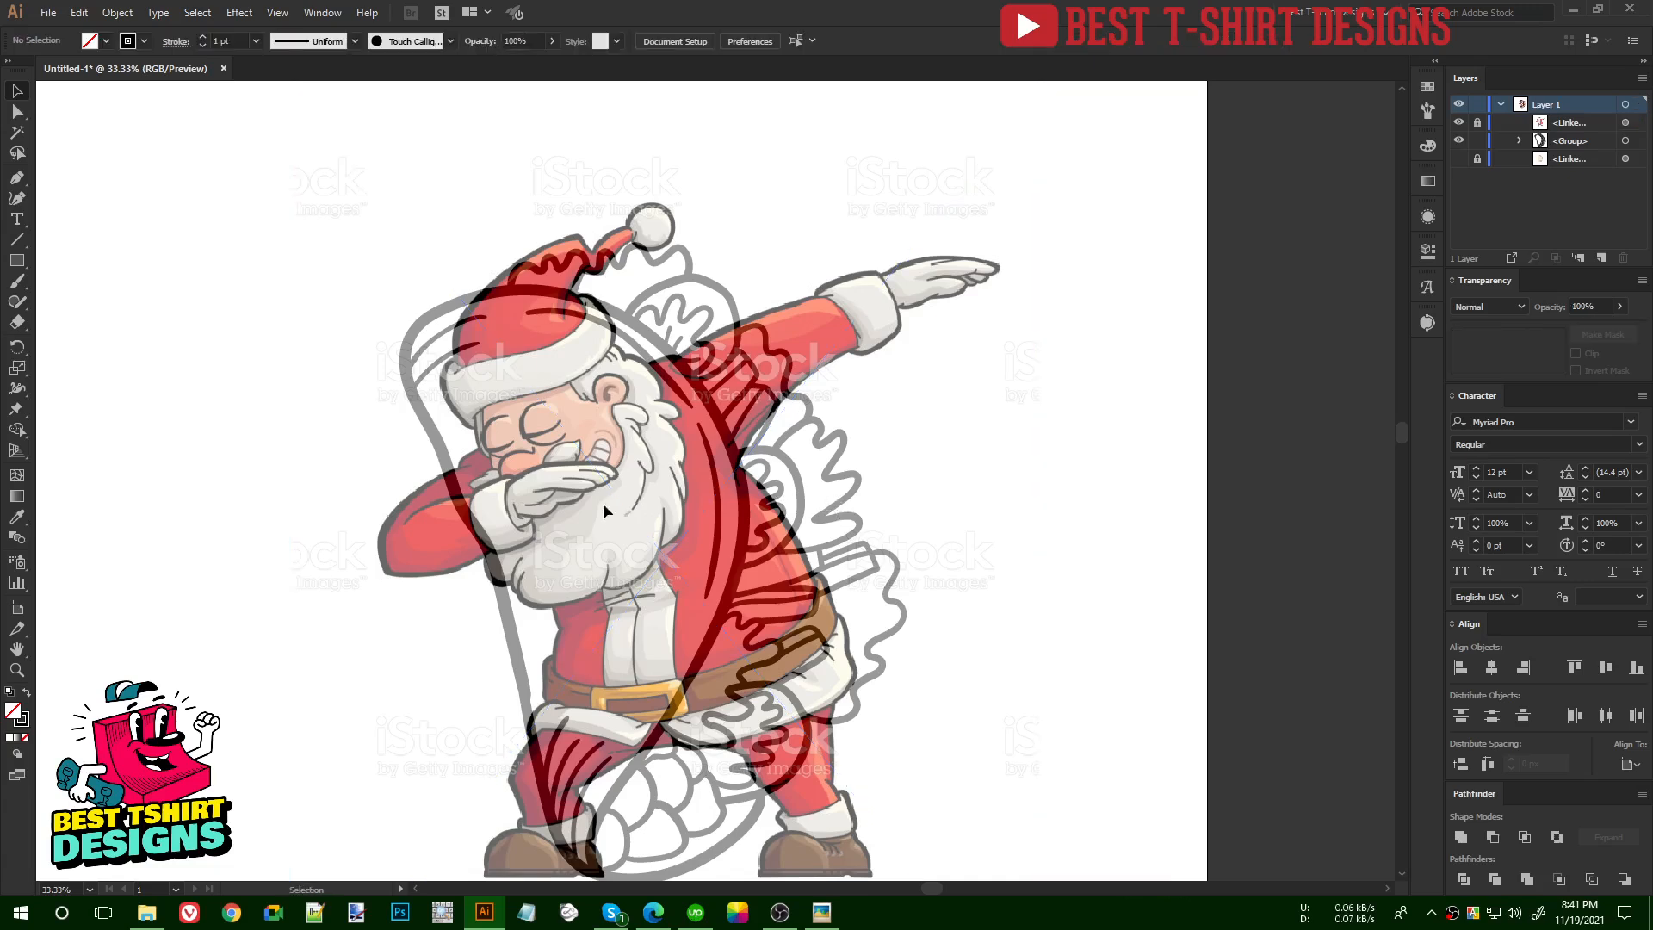
{"action": "left_click", "coordinate": [659, 293]}
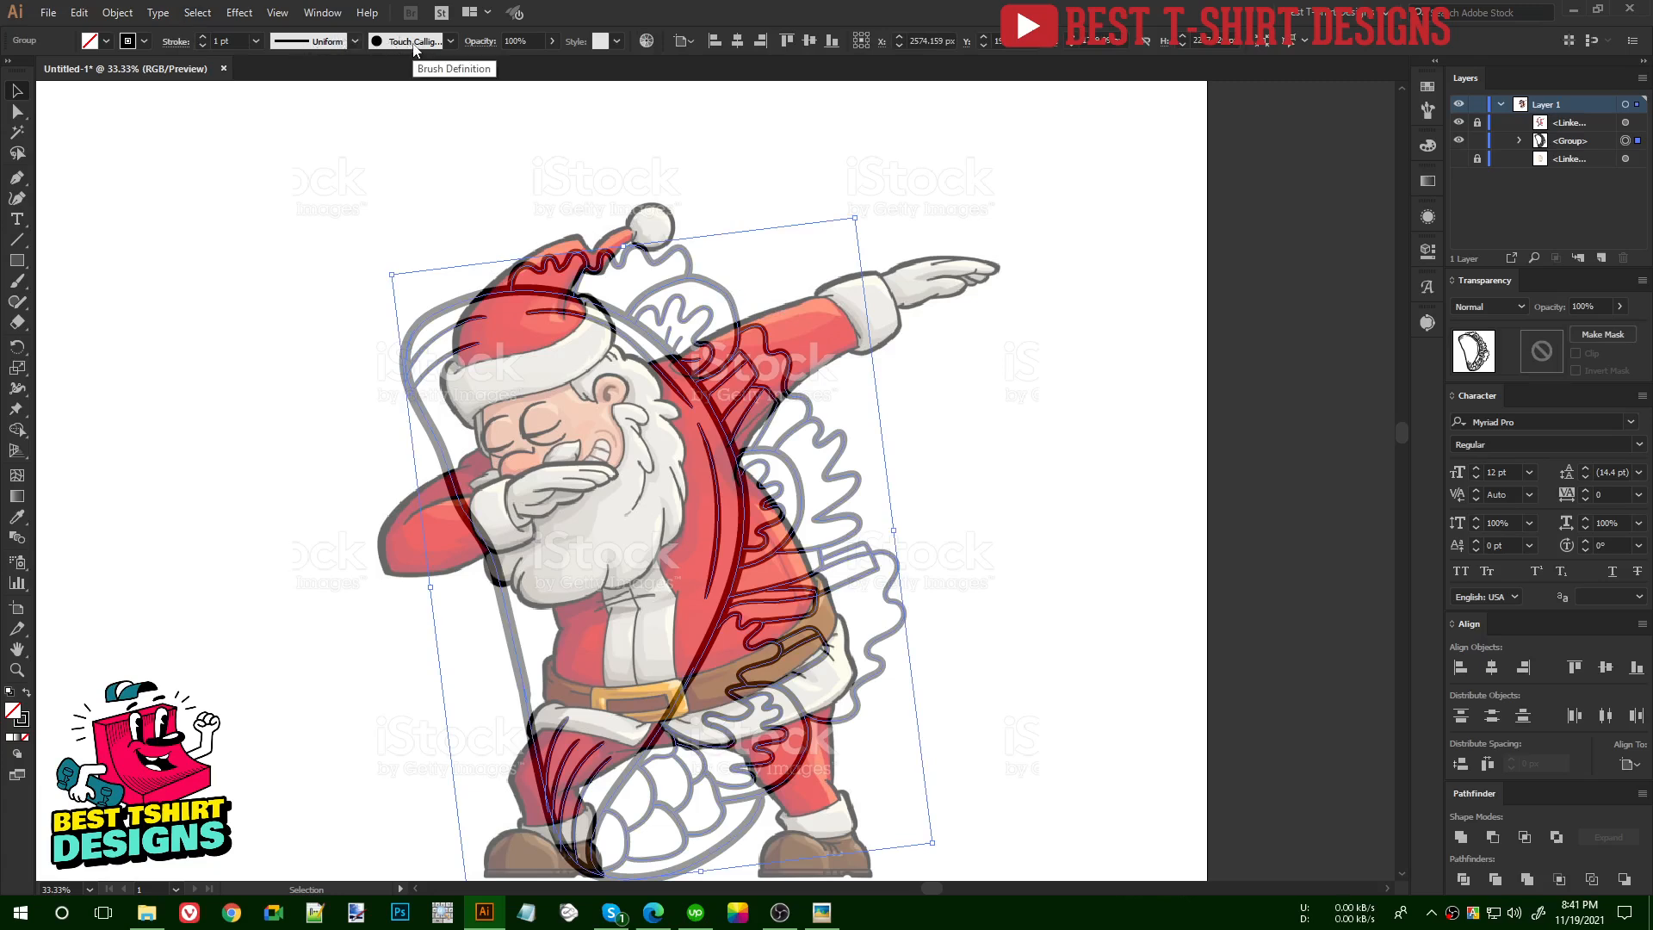
{"action": "left_click", "coordinate": [689, 176]}
- Trace Santa's raised glove cuff, thumb and lower palm edge with black Paintbrush strokes
{"action": "key", "text": "ctrl+plus"}
{"action": "key", "text": "ctrl+plus"}
{"action": "key", "text": "ctrl+plus"}
{"action": "key", "text": "space"}
{"action": "left_click_drag", "start_coordinate": [989, 424], "coordinate": [766, 799]}
{"action": "left_click_drag", "start_coordinate": [906, 579], "coordinate": [770, 631]}
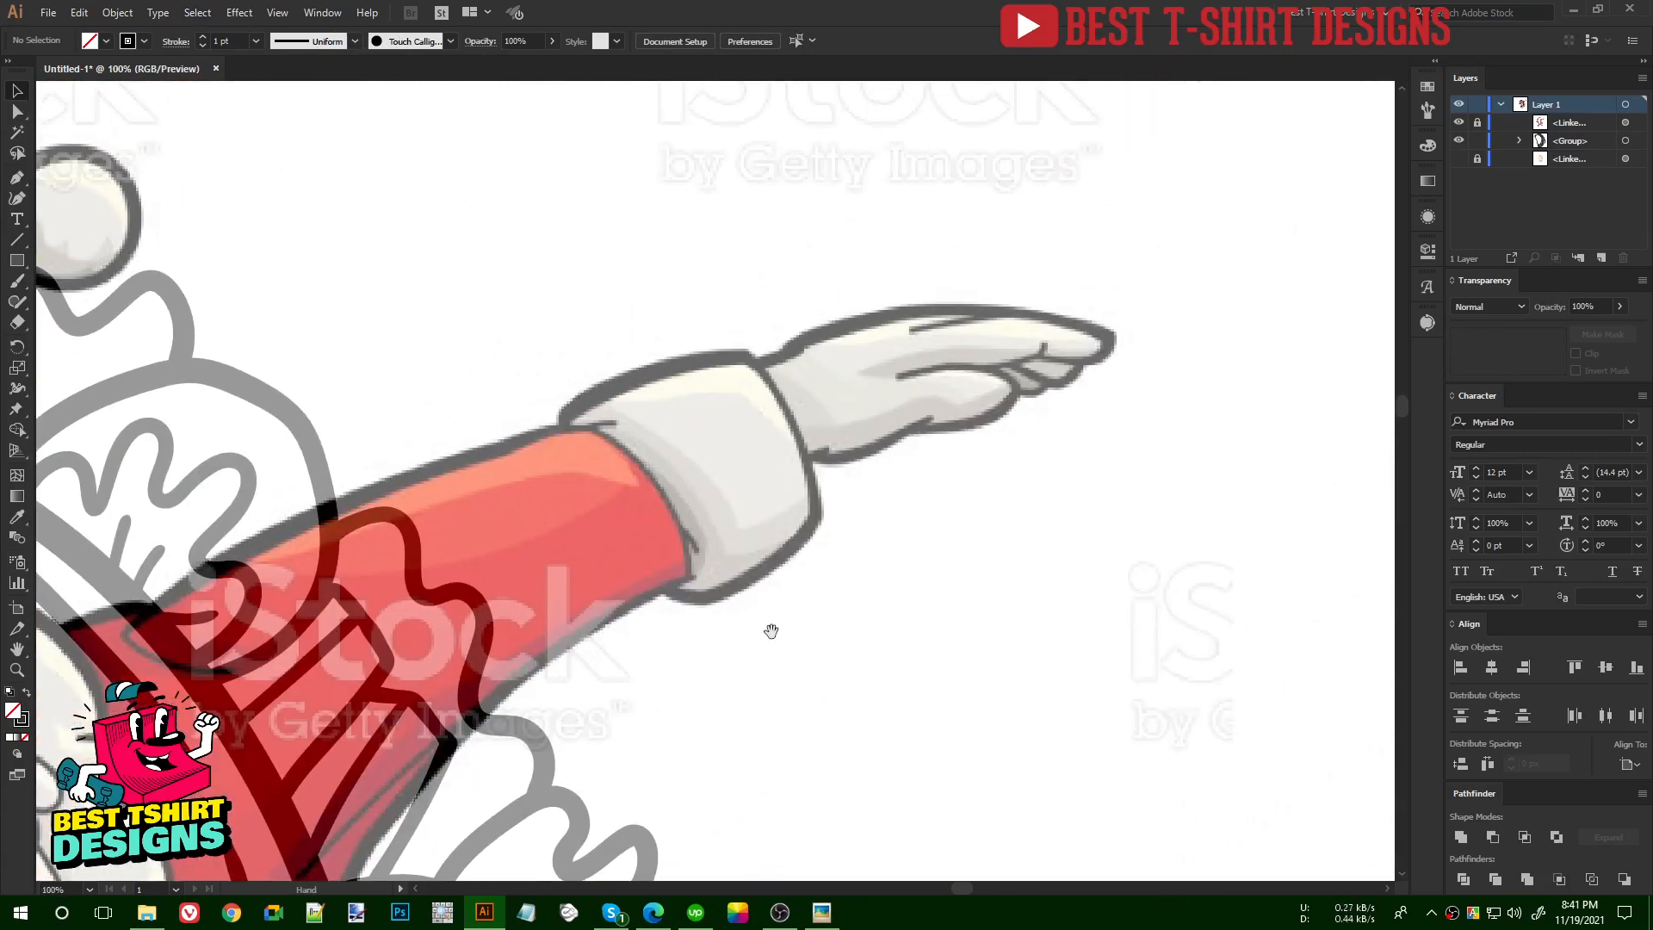
{"action": "key", "text": "b"}
{"action": "mouse_move", "coordinate": [614, 383]}
{"action": "left_mouse_down"}
{"action": "mouse_move", "coordinate": [564, 429]}
{"action": "mouse_move", "coordinate": [634, 456]}
{"action": "mouse_move", "coordinate": [687, 528]}
{"action": "mouse_move", "coordinate": [672, 574]}
{"action": "mouse_move", "coordinate": [696, 602]}
{"action": "mouse_move", "coordinate": [779, 570]}
{"action": "mouse_move", "coordinate": [814, 518]}
{"action": "mouse_move", "coordinate": [759, 371]}
{"action": "mouse_move", "coordinate": [692, 353]}
{"action": "mouse_move", "coordinate": [604, 385]}
{"action": "mouse_move", "coordinate": [567, 420]}
{"action": "mouse_move", "coordinate": [583, 442]}
{"action": "left_mouse_up"}
{"action": "mouse_move", "coordinate": [806, 461]}
{"action": "left_mouse_down"}
{"action": "mouse_move", "coordinate": [873, 450]}
{"action": "mouse_move", "coordinate": [944, 398]}
{"action": "mouse_move", "coordinate": [907, 435]}
{"action": "mouse_move", "coordinate": [1008, 394]}
{"action": "mouse_move", "coordinate": [949, 368]}
{"action": "mouse_move", "coordinate": [870, 389]}
{"action": "left_mouse_up"}
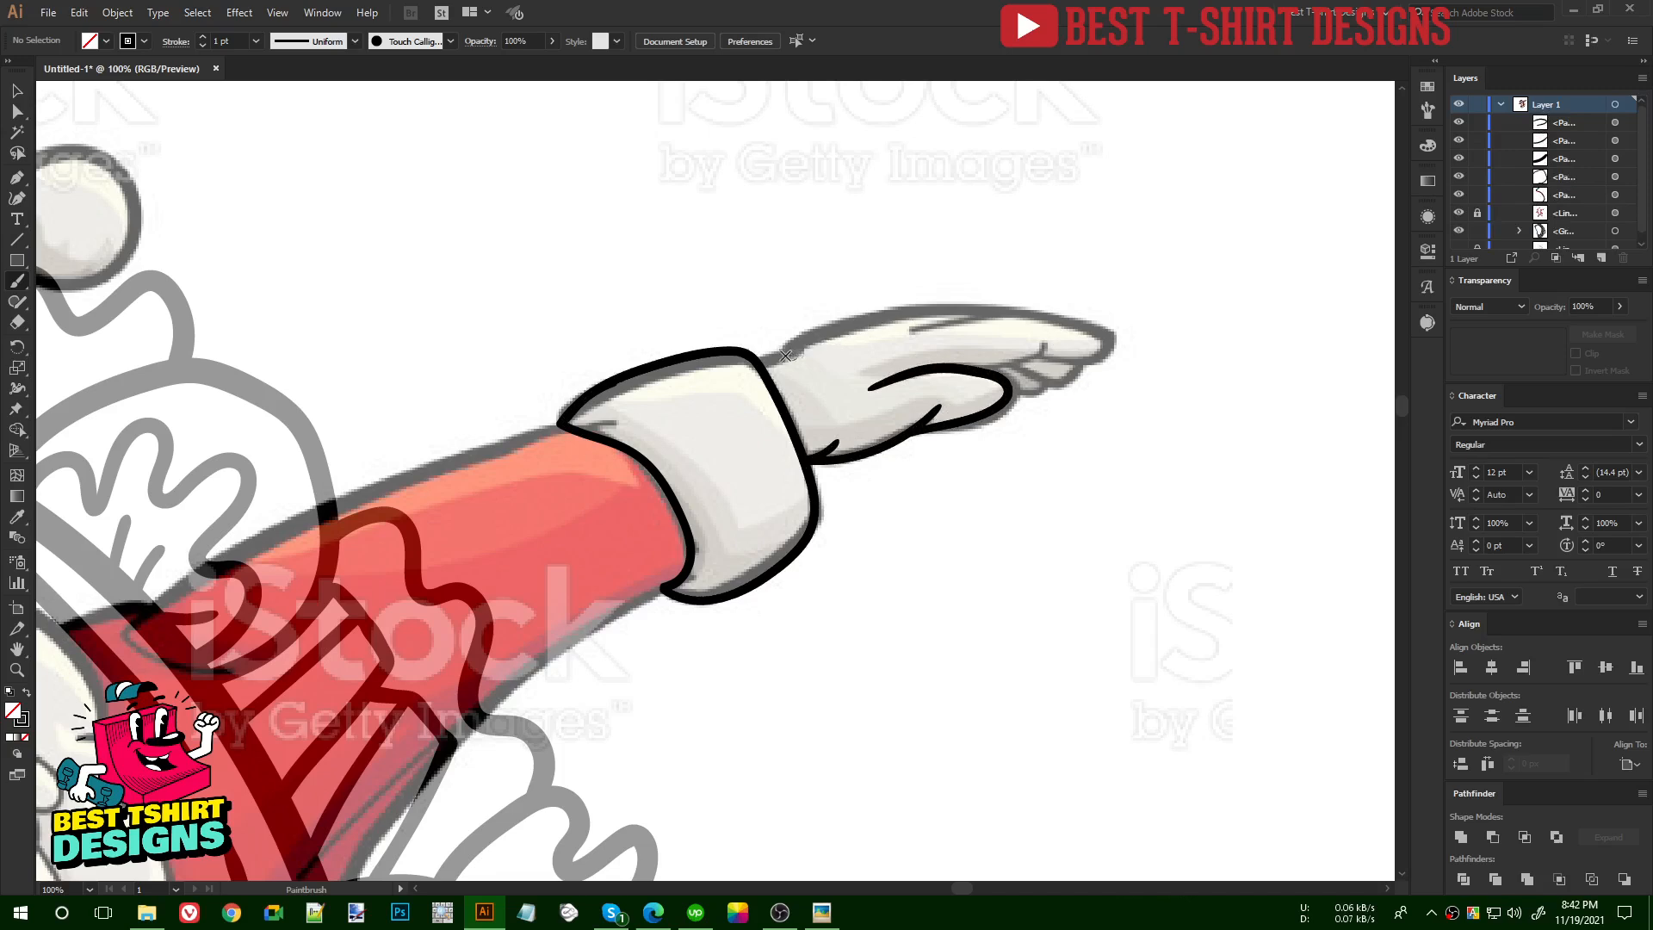
- Trace the top edge of the raised hand, its fingertips and finger creases with brush strokes
{"action": "mouse_move", "coordinate": [757, 358]}
{"action": "left_mouse_down"}
{"action": "mouse_move", "coordinate": [817, 354]}
{"action": "mouse_move", "coordinate": [792, 346]}
{"action": "mouse_move", "coordinate": [905, 312]}
{"action": "mouse_move", "coordinate": [1045, 312]}
{"action": "left_mouse_up"}
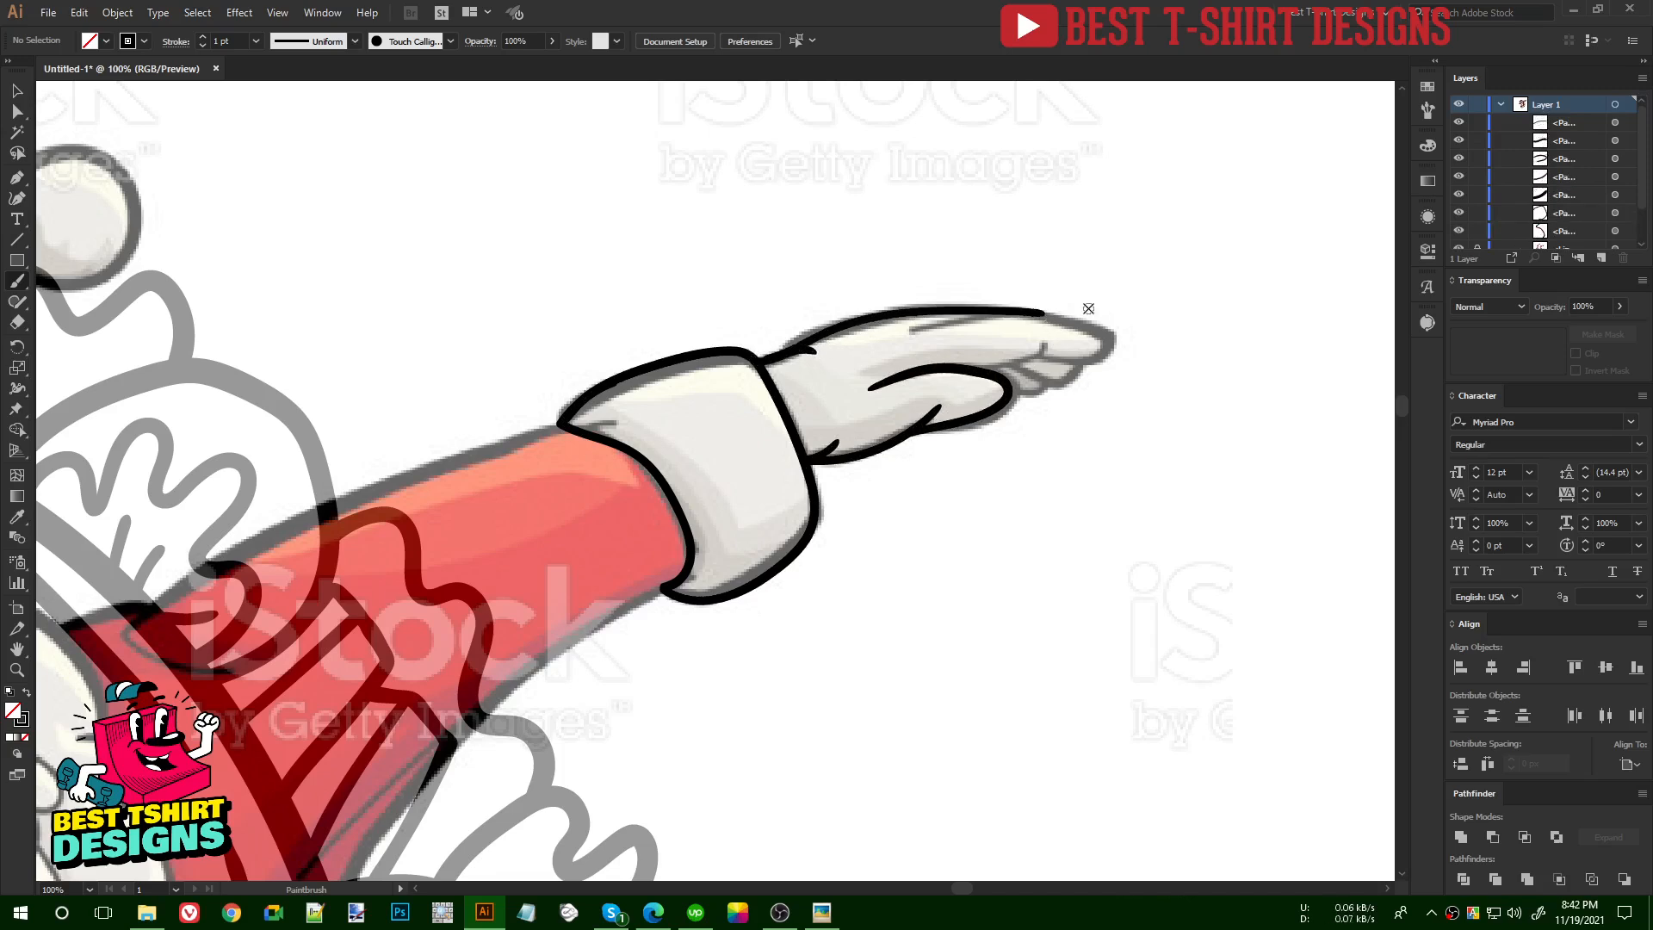
{"action": "key", "text": "ctrl+equal"}
{"action": "mouse_move", "coordinate": [1173, 414]}
{"action": "left_mouse_down"}
{"action": "mouse_move", "coordinate": [927, 634]}
{"action": "mouse_move", "coordinate": [951, 597]}
{"action": "left_mouse_up"}
{"action": "mouse_move", "coordinate": [755, 480]}
{"action": "left_mouse_down"}
{"action": "mouse_move", "coordinate": [958, 453]}
{"action": "mouse_move", "coordinate": [1067, 474]}
{"action": "mouse_move", "coordinate": [1078, 494]}
{"action": "mouse_move", "coordinate": [1063, 513]}
{"action": "mouse_move", "coordinate": [996, 522]}
{"action": "mouse_move", "coordinate": [968, 520]}
{"action": "mouse_move", "coordinate": [967, 495]}
{"action": "mouse_move", "coordinate": [920, 528]}
{"action": "mouse_move", "coordinate": [840, 529]}
{"action": "left_mouse_up"}
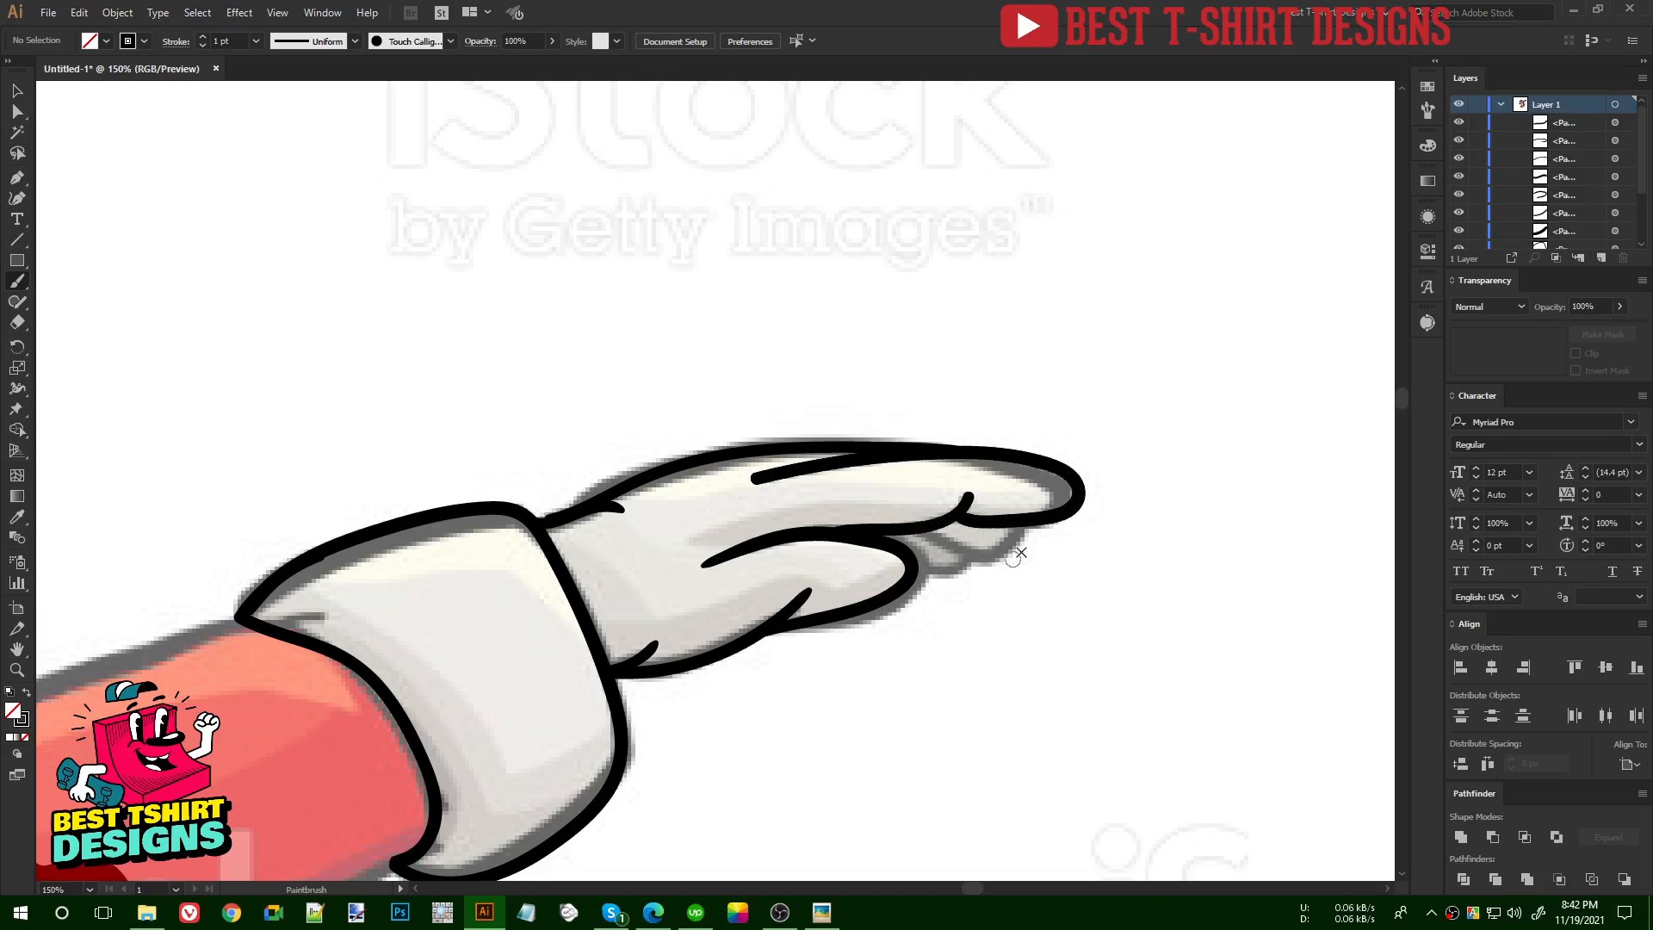
{"action": "mouse_move", "coordinate": [1015, 522]}
{"action": "left_mouse_down"}
{"action": "mouse_move", "coordinate": [990, 550]}
{"action": "mouse_move", "coordinate": [914, 528]}
{"action": "mouse_move", "coordinate": [934, 569]}
{"action": "mouse_move", "coordinate": [915, 560]}
{"action": "left_mouse_up"}
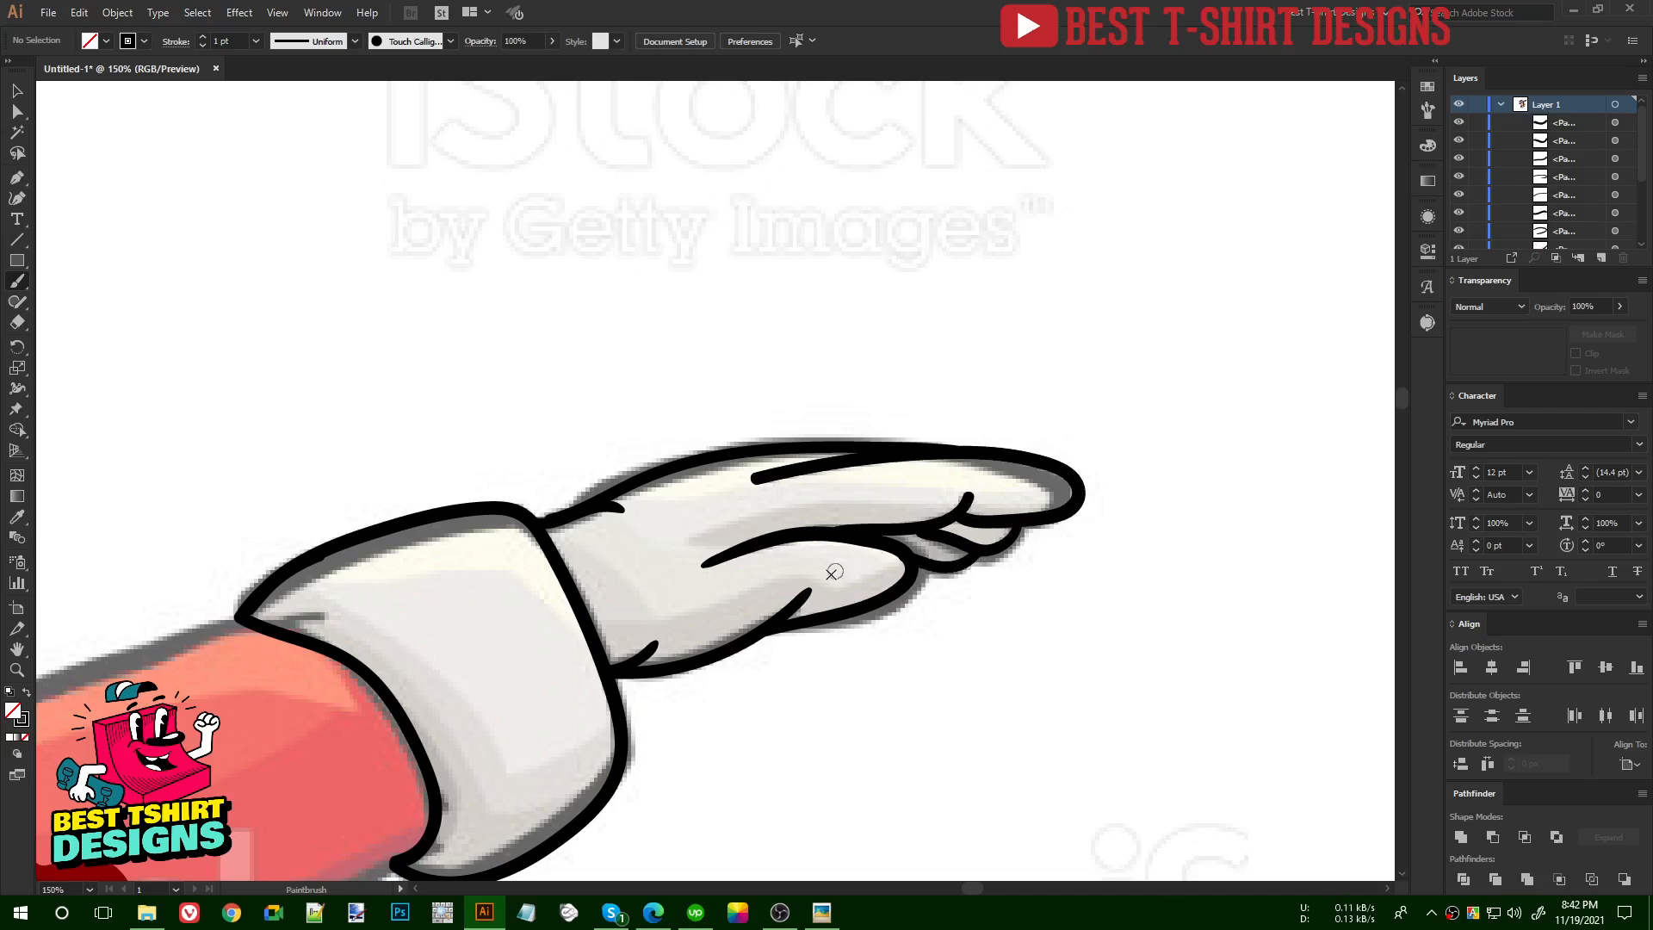
{"action": "key", "text": "ctrl+minus"}
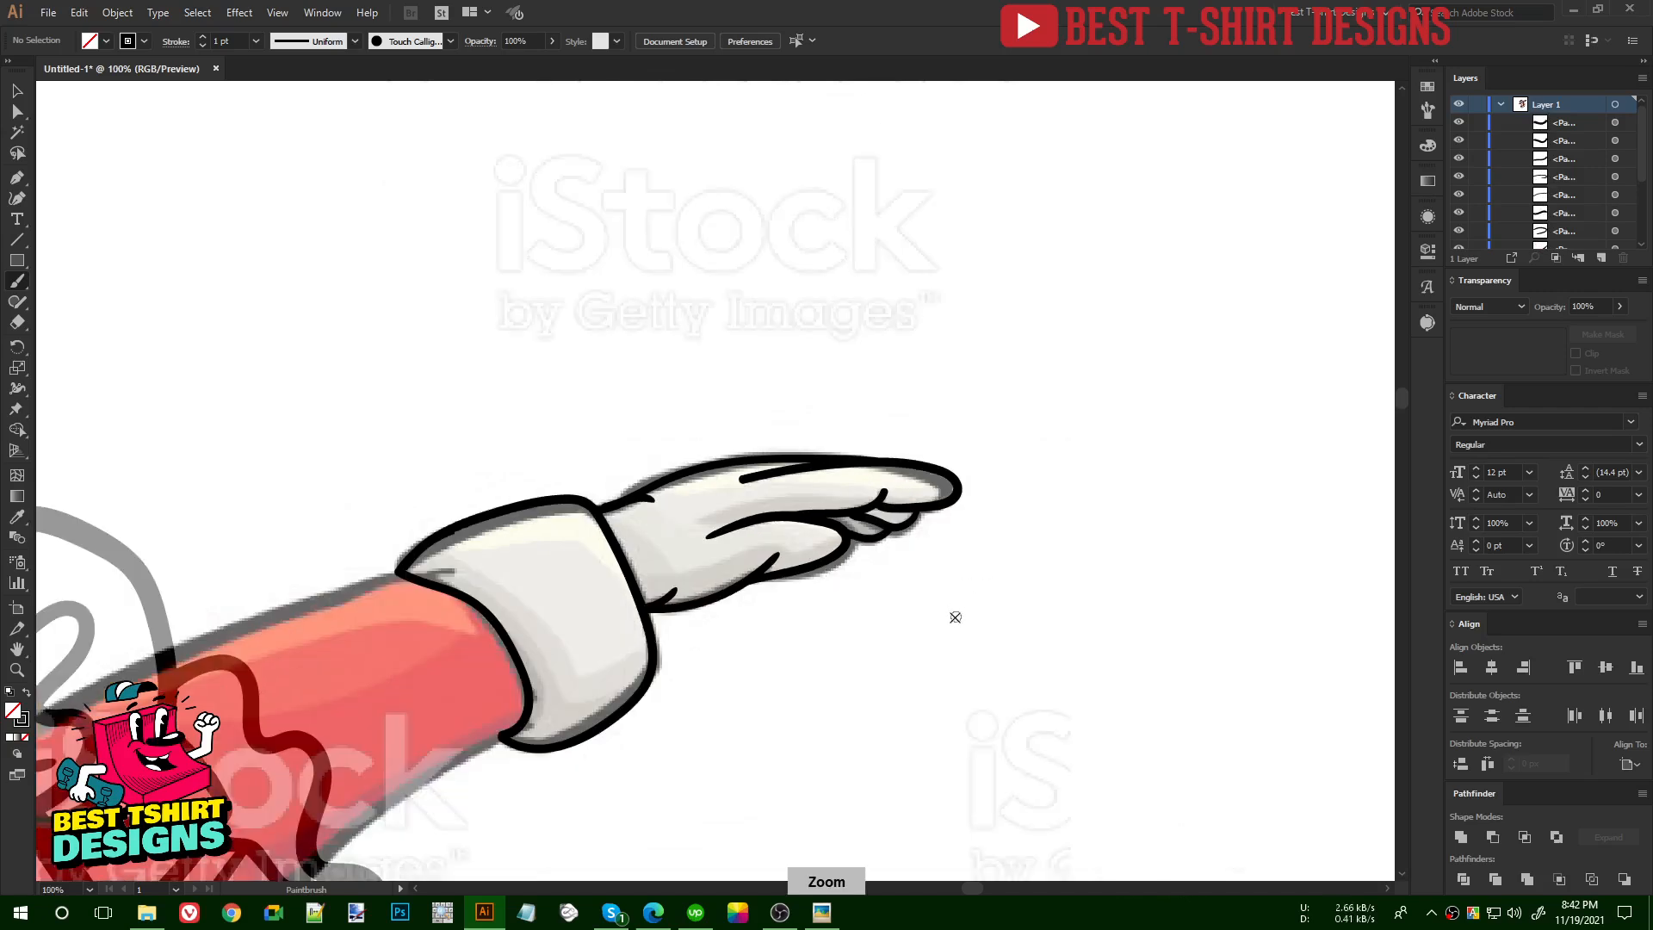
{"action": "key", "text": "space"}
{"action": "left_click_drag", "start_coordinate": [867, 668], "coordinate": [1069, 516]}
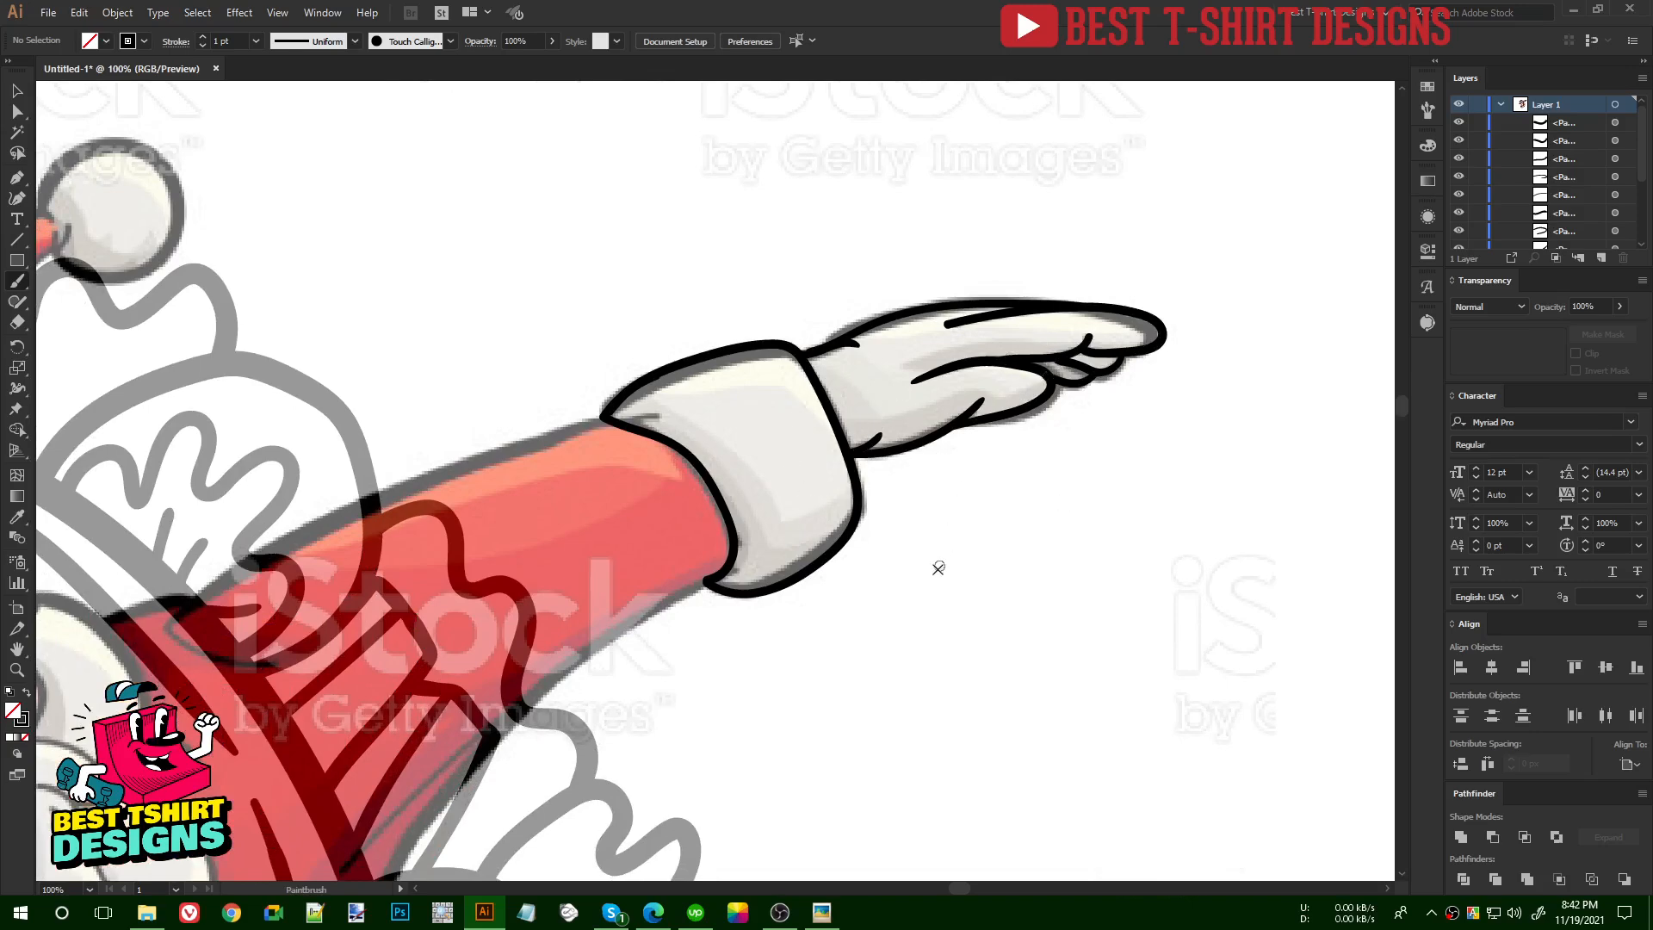
{"action": "key", "text": "ctrl+minus"}
{"action": "key", "text": "ctrl+minus"}
{"action": "key", "text": "ctrl+minus"}
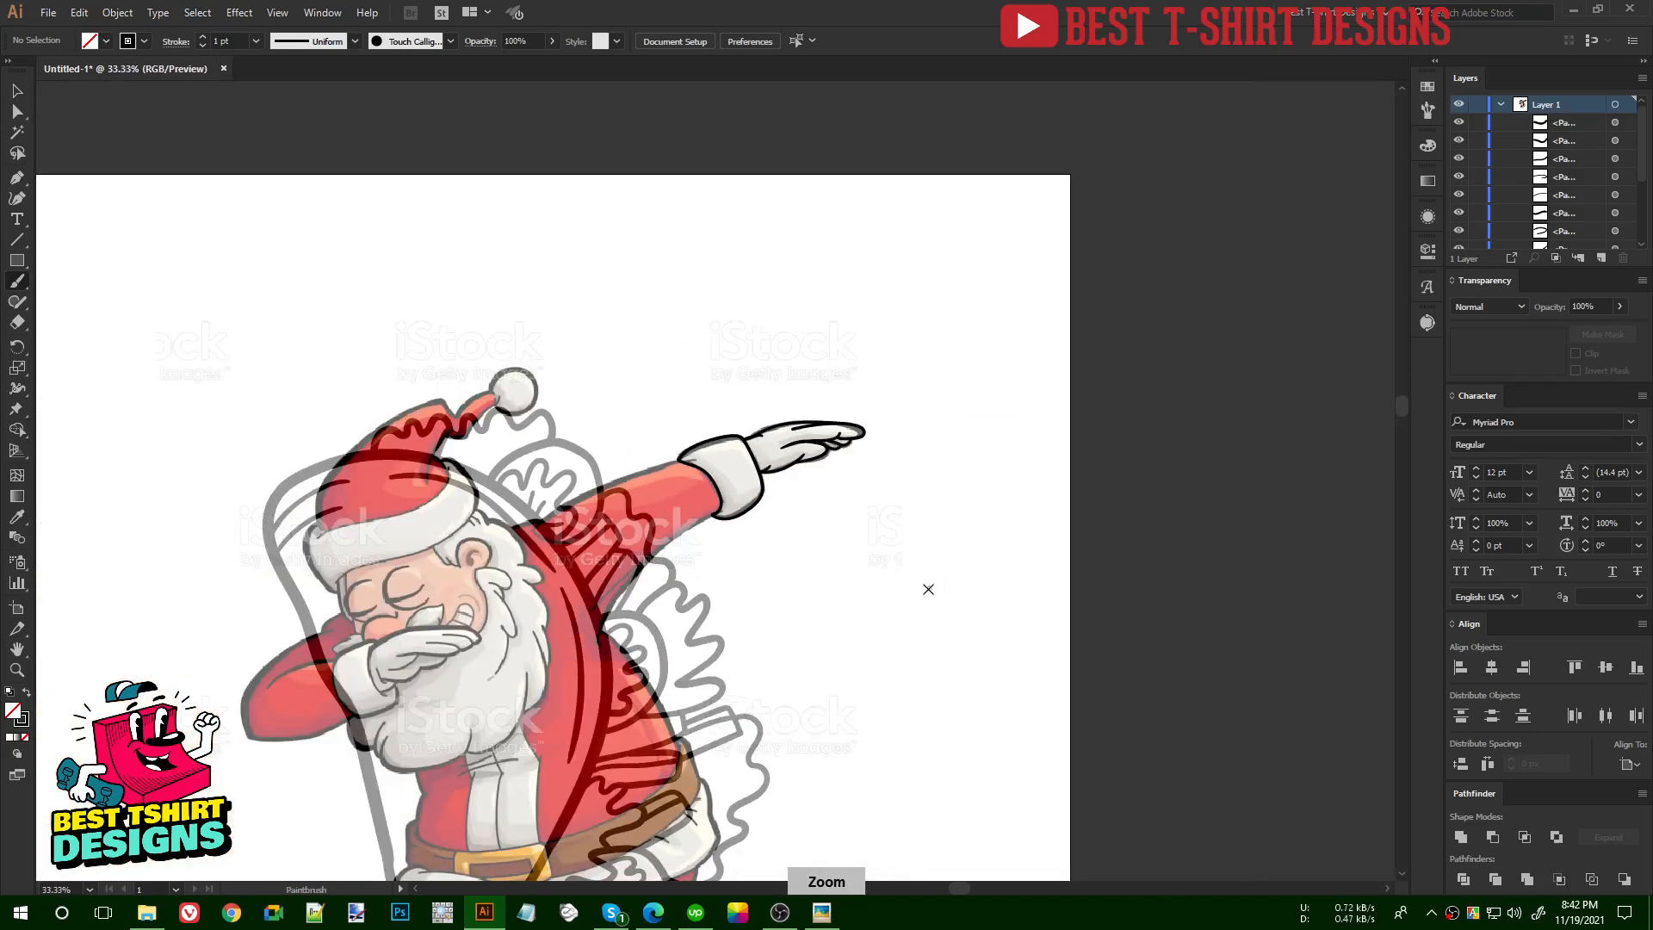
- Try brushing two slim arm lines from the raised glove's cuff down toward the taco filling
{"action": "left_click_drag", "start_coordinate": [886, 612], "coordinate": [978, 520]}
{"action": "left_click_drag", "start_coordinate": [902, 591], "coordinate": [961, 592]}
{"action": "key", "text": "ctrl+plus"}
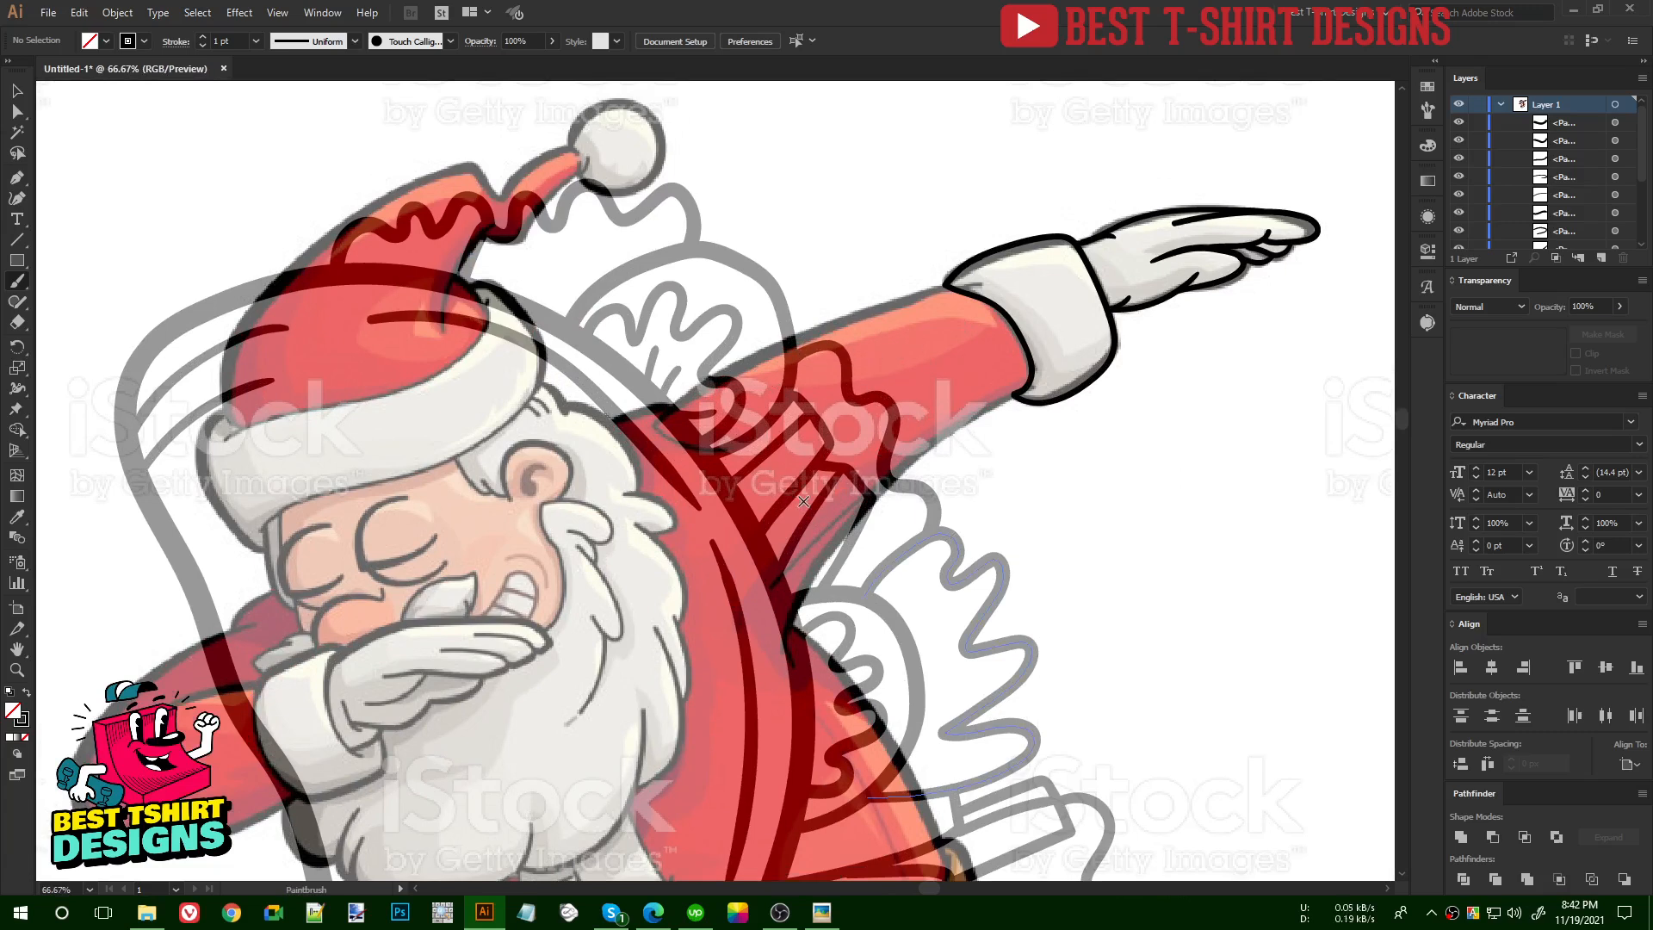
{"action": "key", "text": "b"}
{"action": "scroll", "coordinate": [984, 307], "scroll_direction": "up", "scroll_amount": 2}
{"action": "left_click_drag", "start_coordinate": [996, 321], "coordinate": [753, 726]}
{"action": "left_click_drag", "start_coordinate": [1055, 348], "coordinate": [609, 547]}
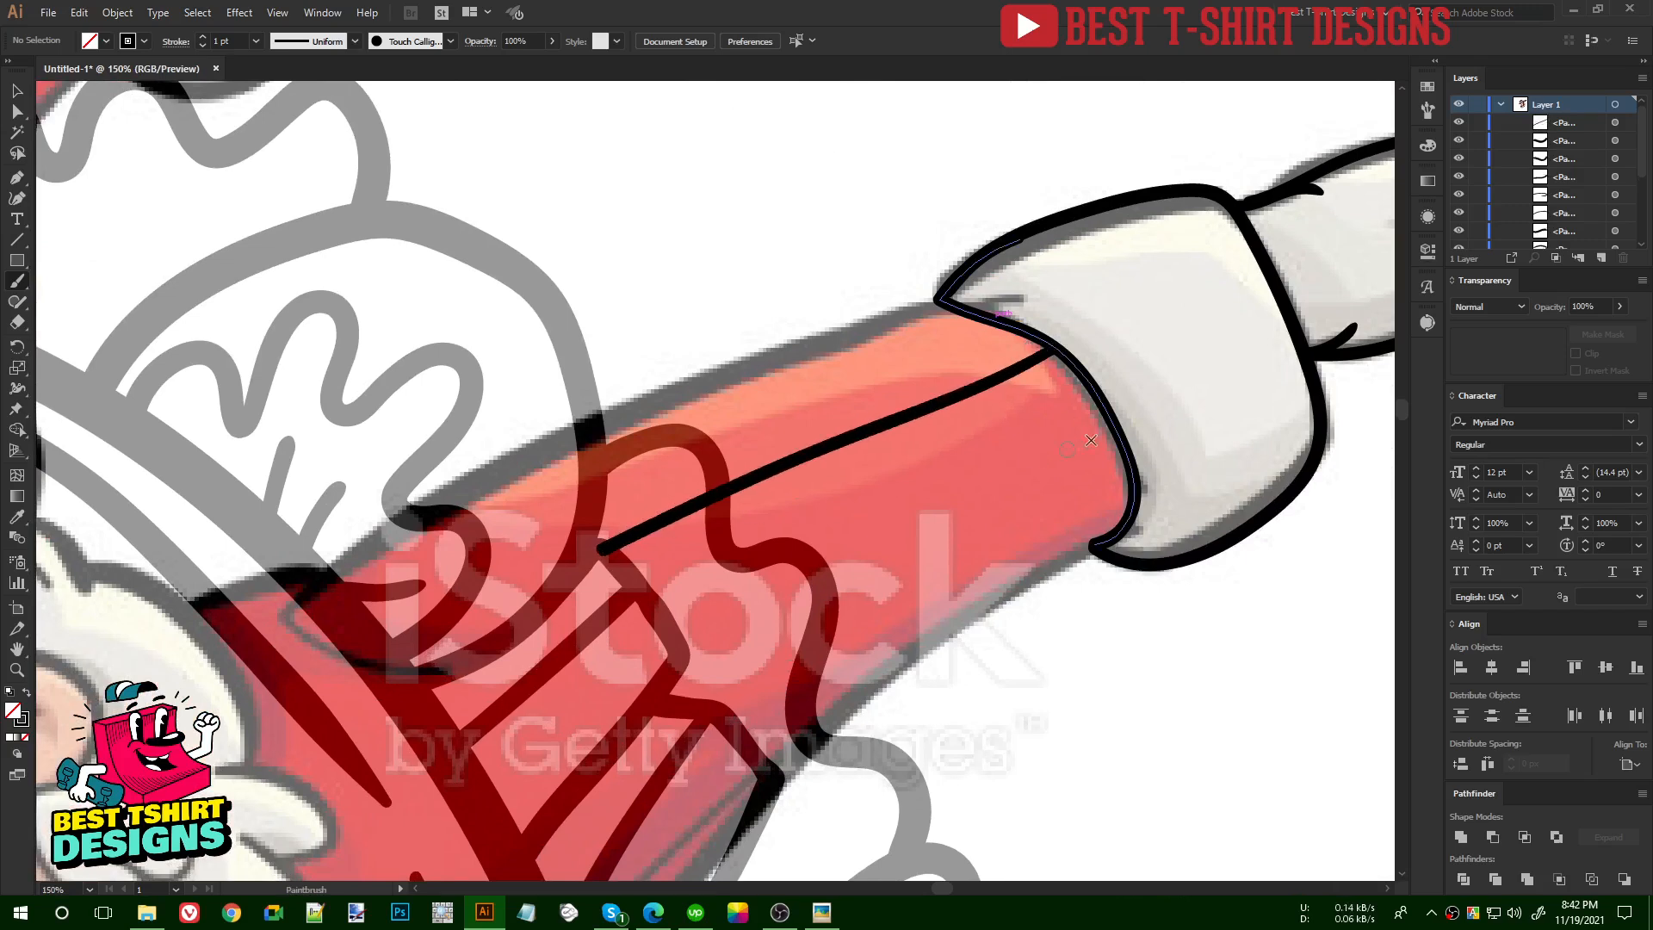
{"action": "left_click_drag", "start_coordinate": [1114, 424], "coordinate": [669, 671]}
{"action": "key", "text": "ctrl+minus"}
{"action": "key", "text": "ctrl+minus"}
{"action": "key", "text": "ctrl+minus"}
{"action": "key", "text": "ctrl+plus"}
{"action": "left_click_drag", "start_coordinate": [917, 702], "coordinate": [987, 552]}
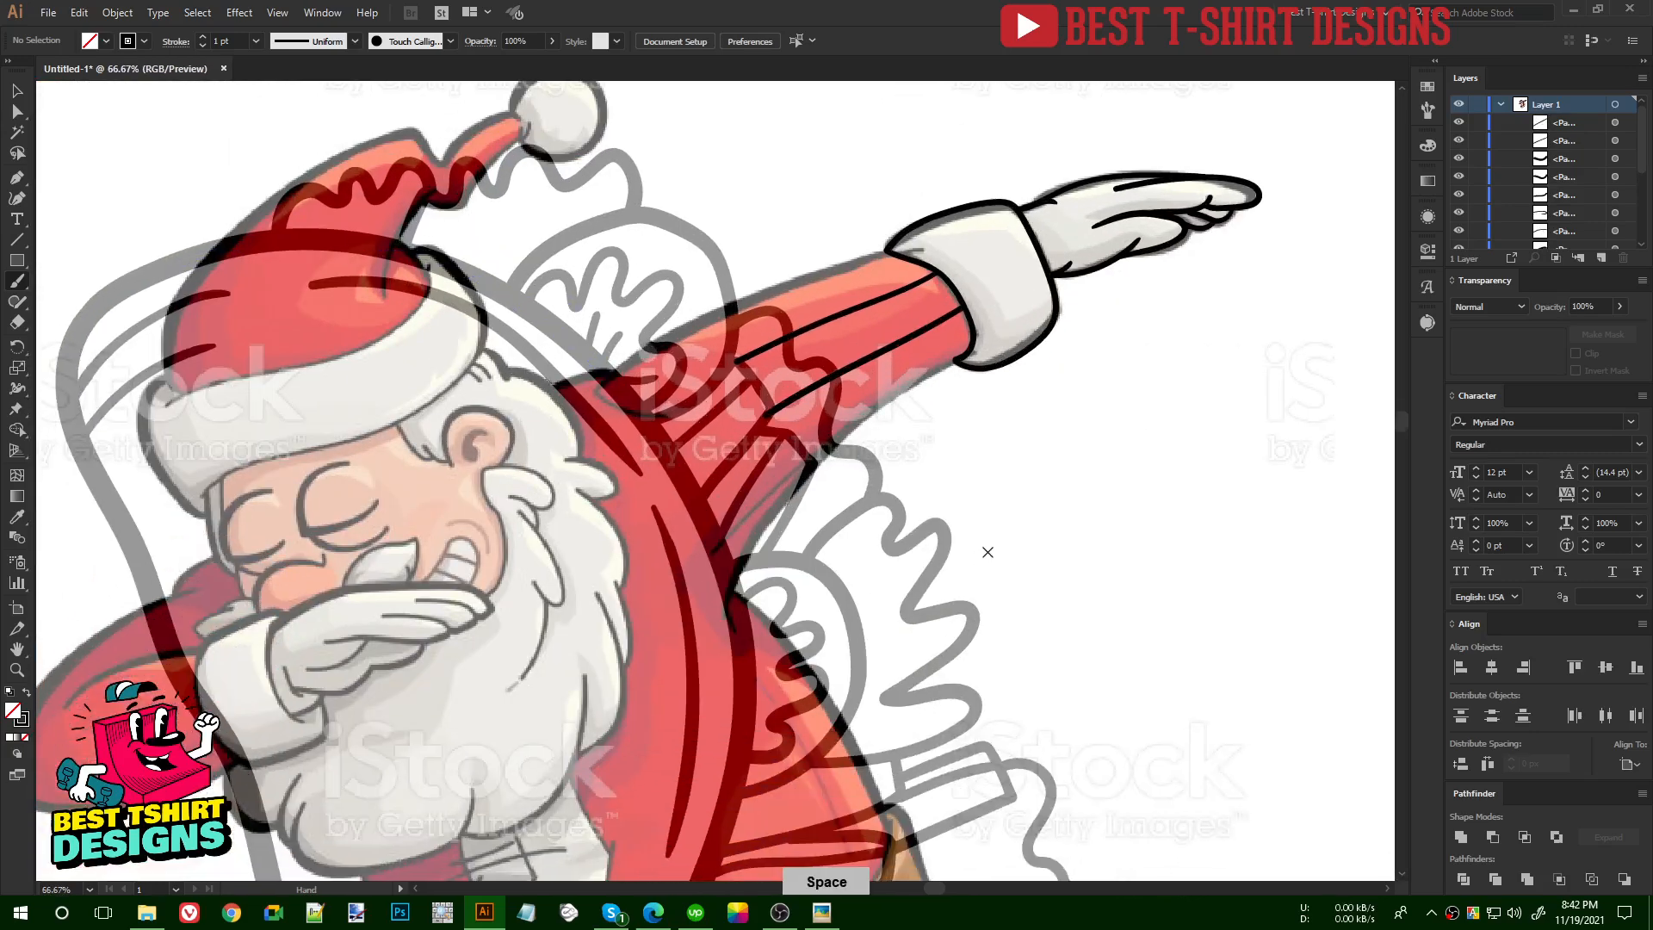
{"action": "key", "text": "ctrl+minus"}
{"action": "key", "text": "ctrl+plus"}
{"action": "key", "text": "ctrl+plus"}
{"action": "key", "text": "ctrl+plus"}
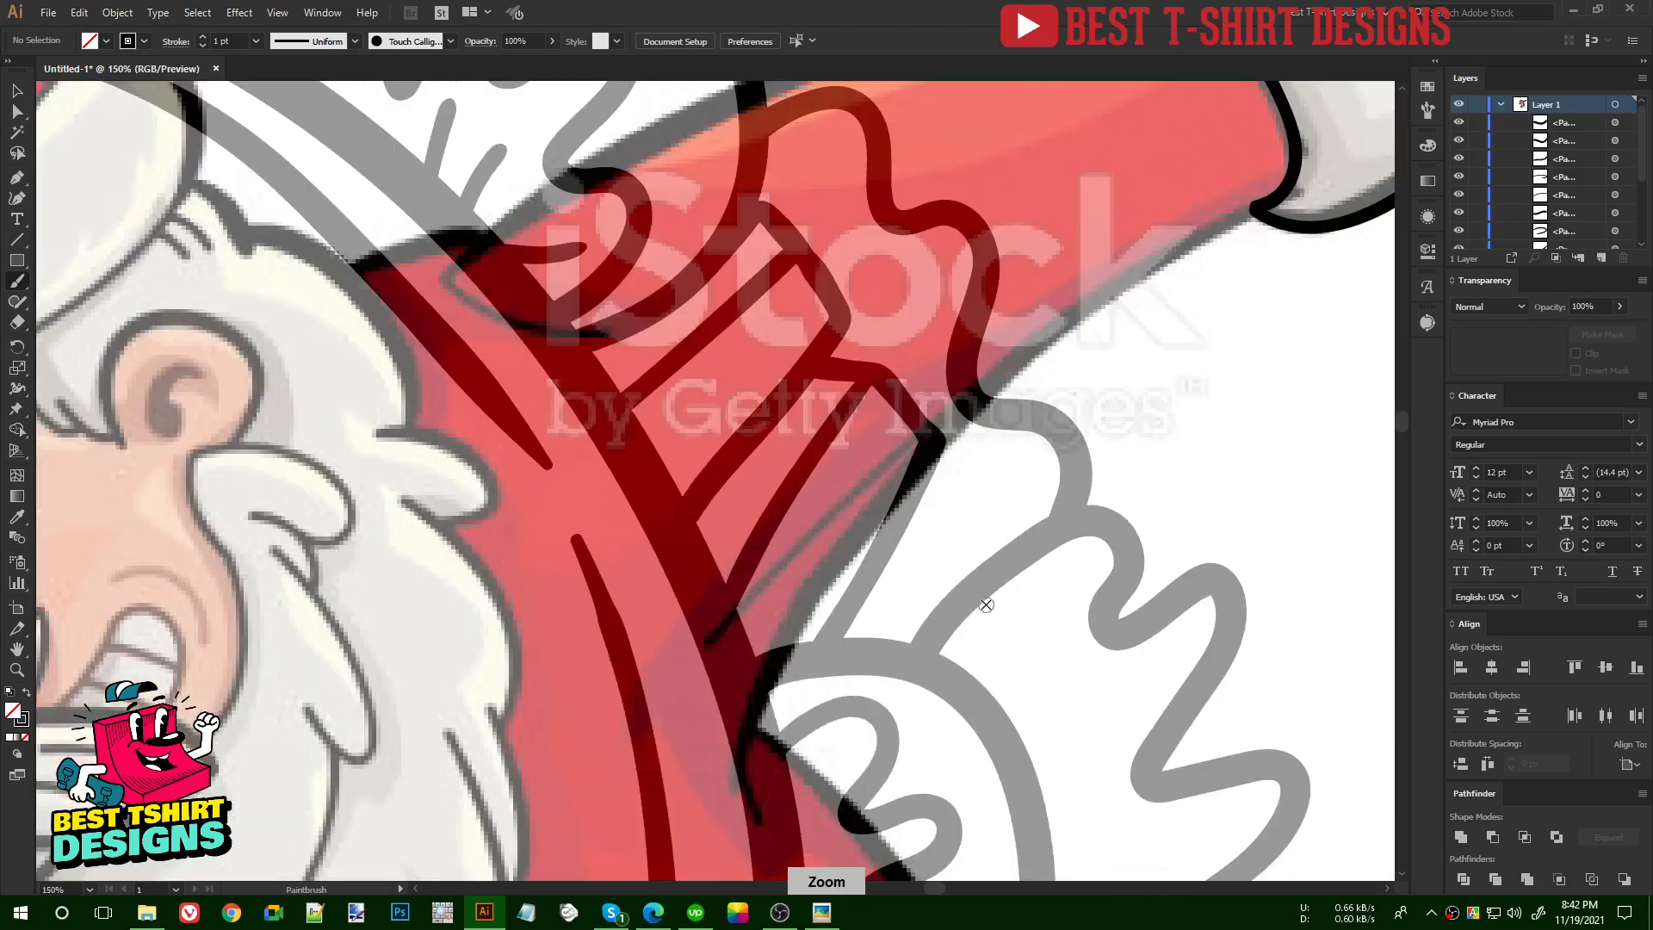
- Brush two curved lines between the taco filling and the raised glove's cuff to form a slim arm
{"action": "left_click_drag", "start_coordinate": [1015, 480], "coordinate": [915, 653]}
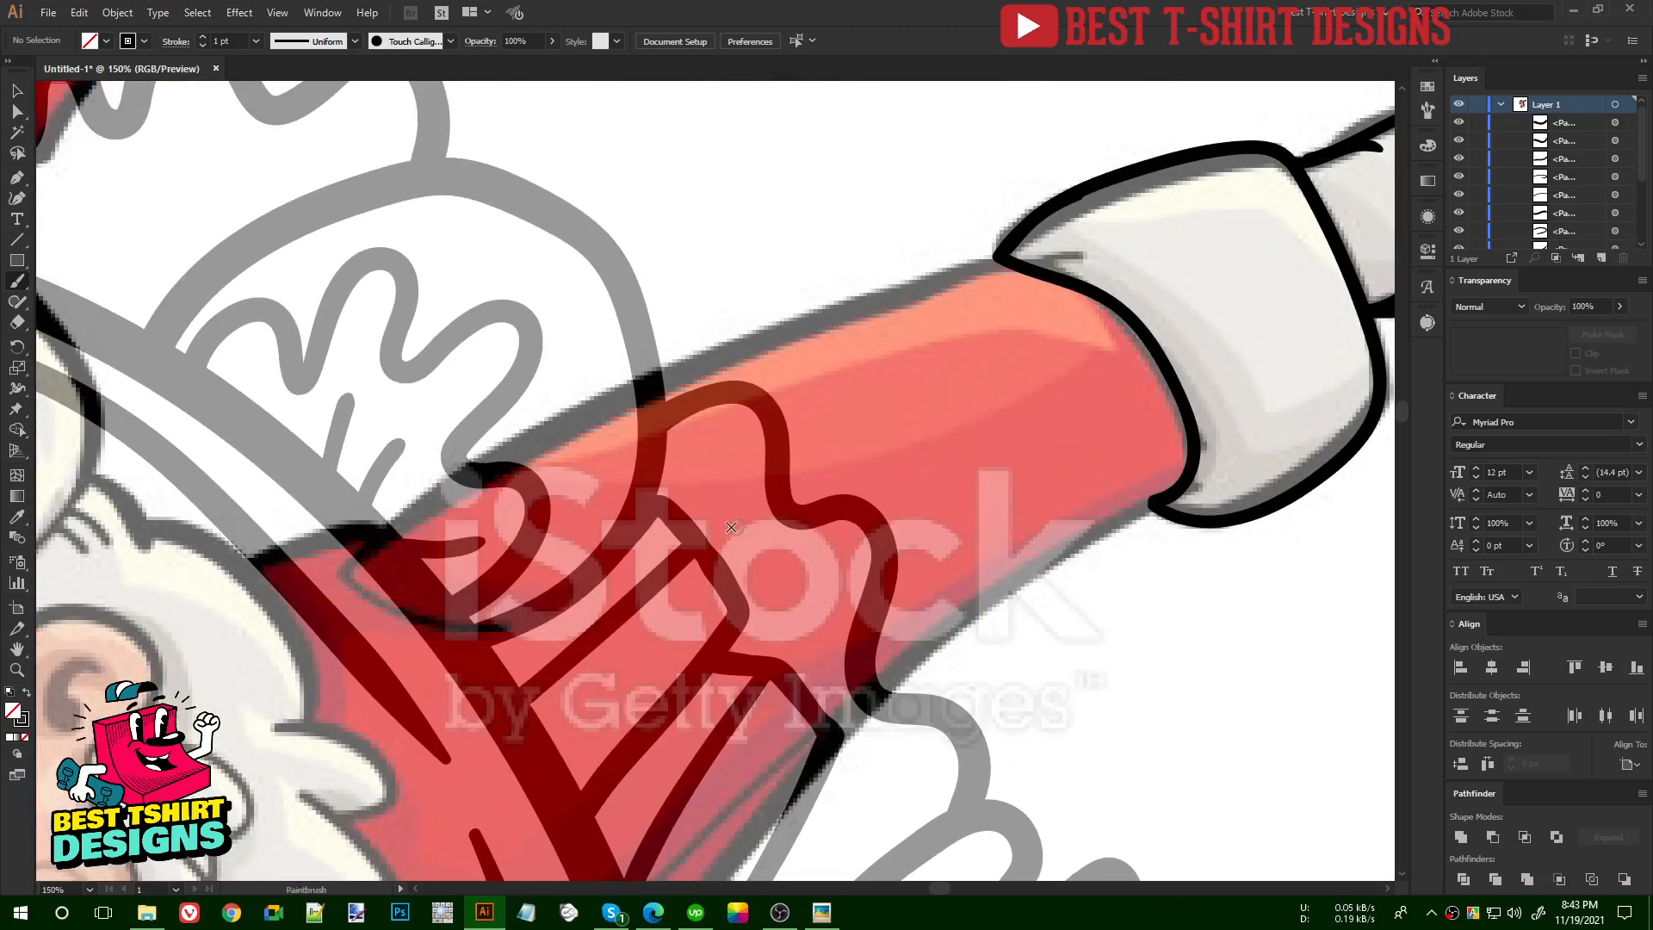
{"action": "mouse_move", "coordinate": [647, 514]}
{"action": "left_mouse_down"}
{"action": "mouse_move", "coordinate": [867, 376]}
{"action": "mouse_move", "coordinate": [1110, 294]}
{"action": "left_mouse_up"}
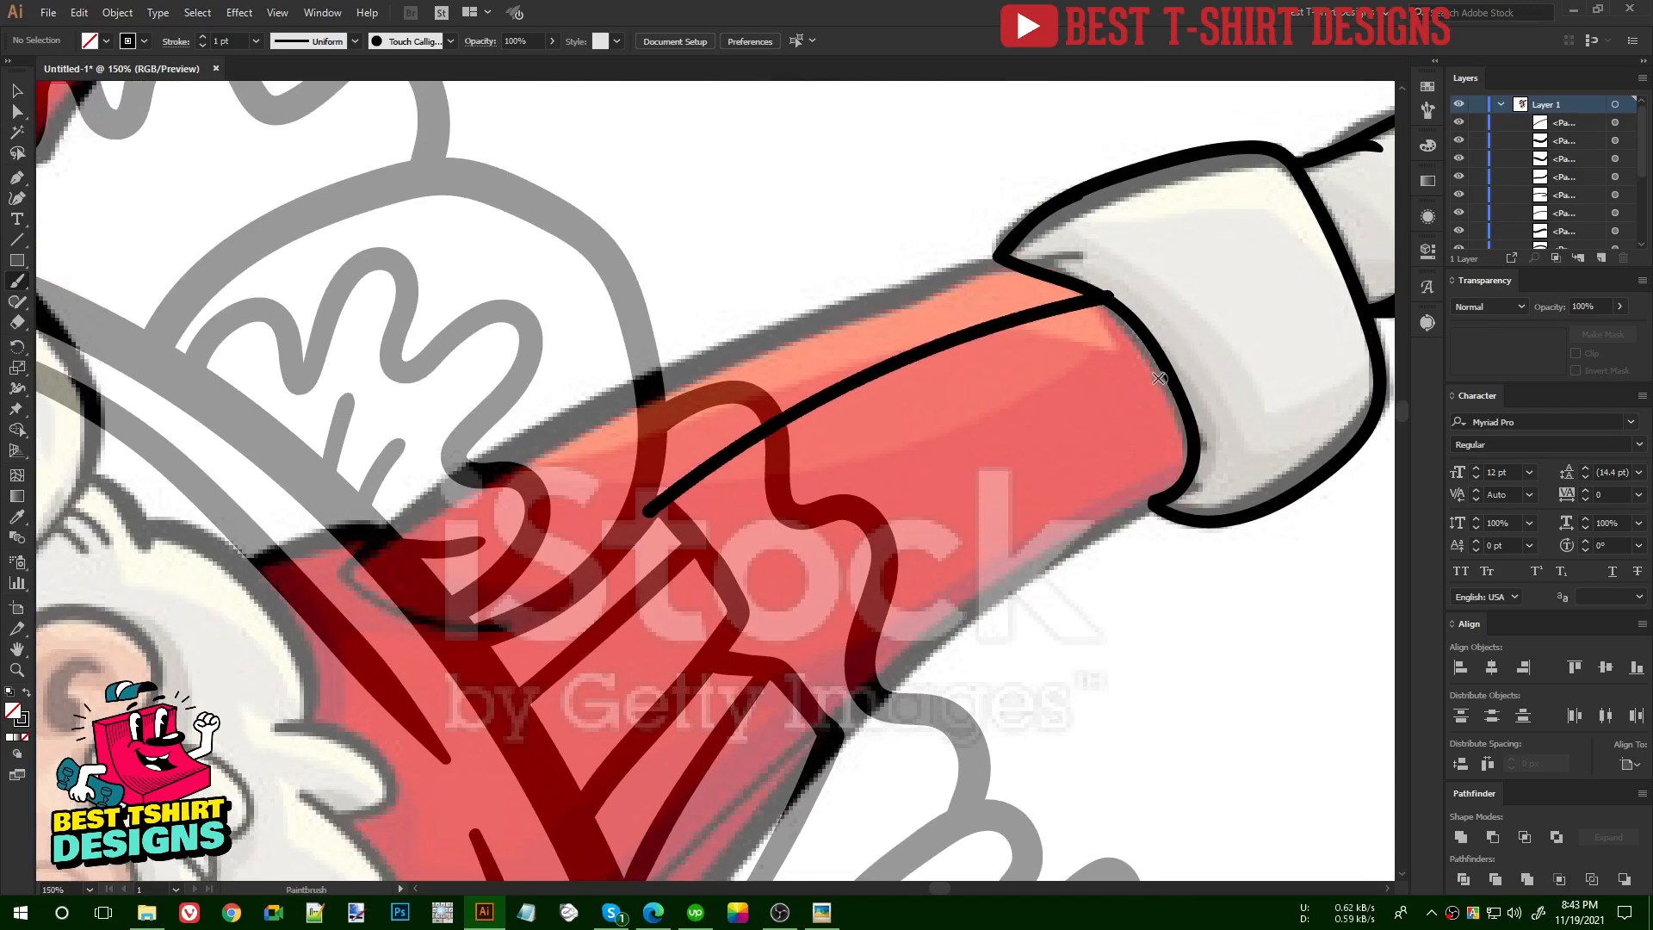
{"action": "key", "text": "ctrl+z"}
{"action": "mouse_move", "coordinate": [641, 514]}
{"action": "left_mouse_down"}
{"action": "mouse_move", "coordinate": [845, 385]}
{"action": "mouse_move", "coordinate": [1124, 297]}
{"action": "left_mouse_up"}
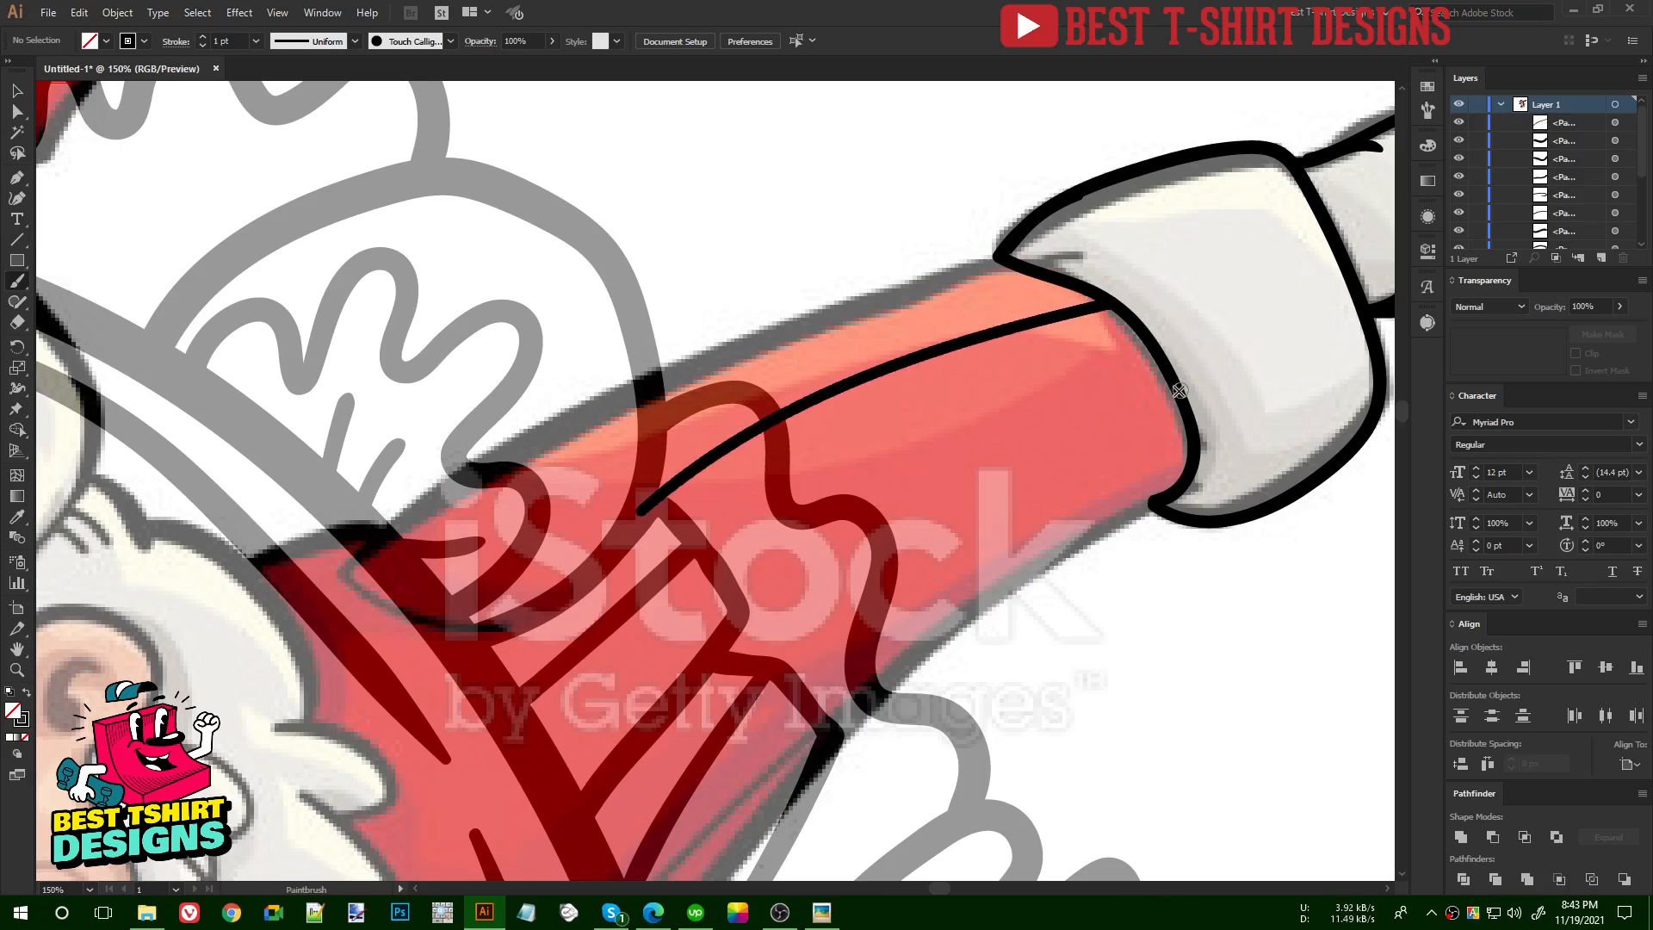
{"action": "mouse_move", "coordinate": [1184, 403]}
{"action": "left_mouse_down"}
{"action": "mouse_move", "coordinate": [894, 539]}
{"action": "mouse_move", "coordinate": [744, 661]}
{"action": "left_mouse_up"}
{"action": "key", "text": "ctrl+minus"}
{"action": "key", "text": "ctrl+minus"}
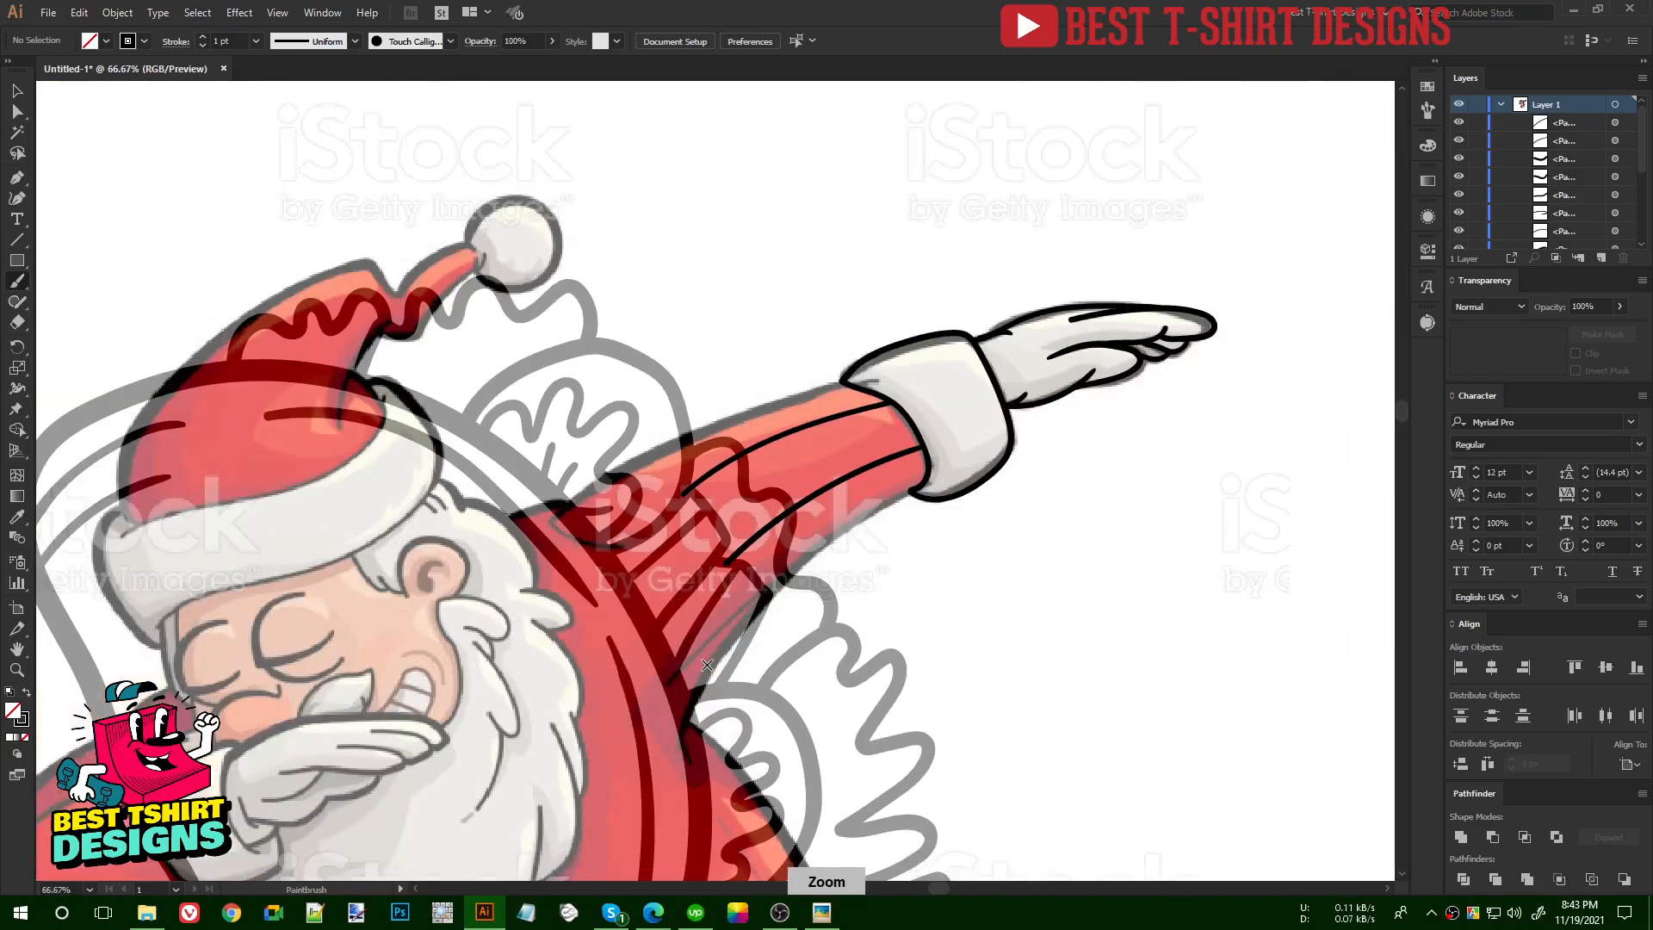
{"action": "left_click_drag", "start_coordinate": [707, 664], "coordinate": [963, 519]}
{"action": "key", "text": "ctrl+minus"}
{"action": "key", "text": "ctrl+minus"}
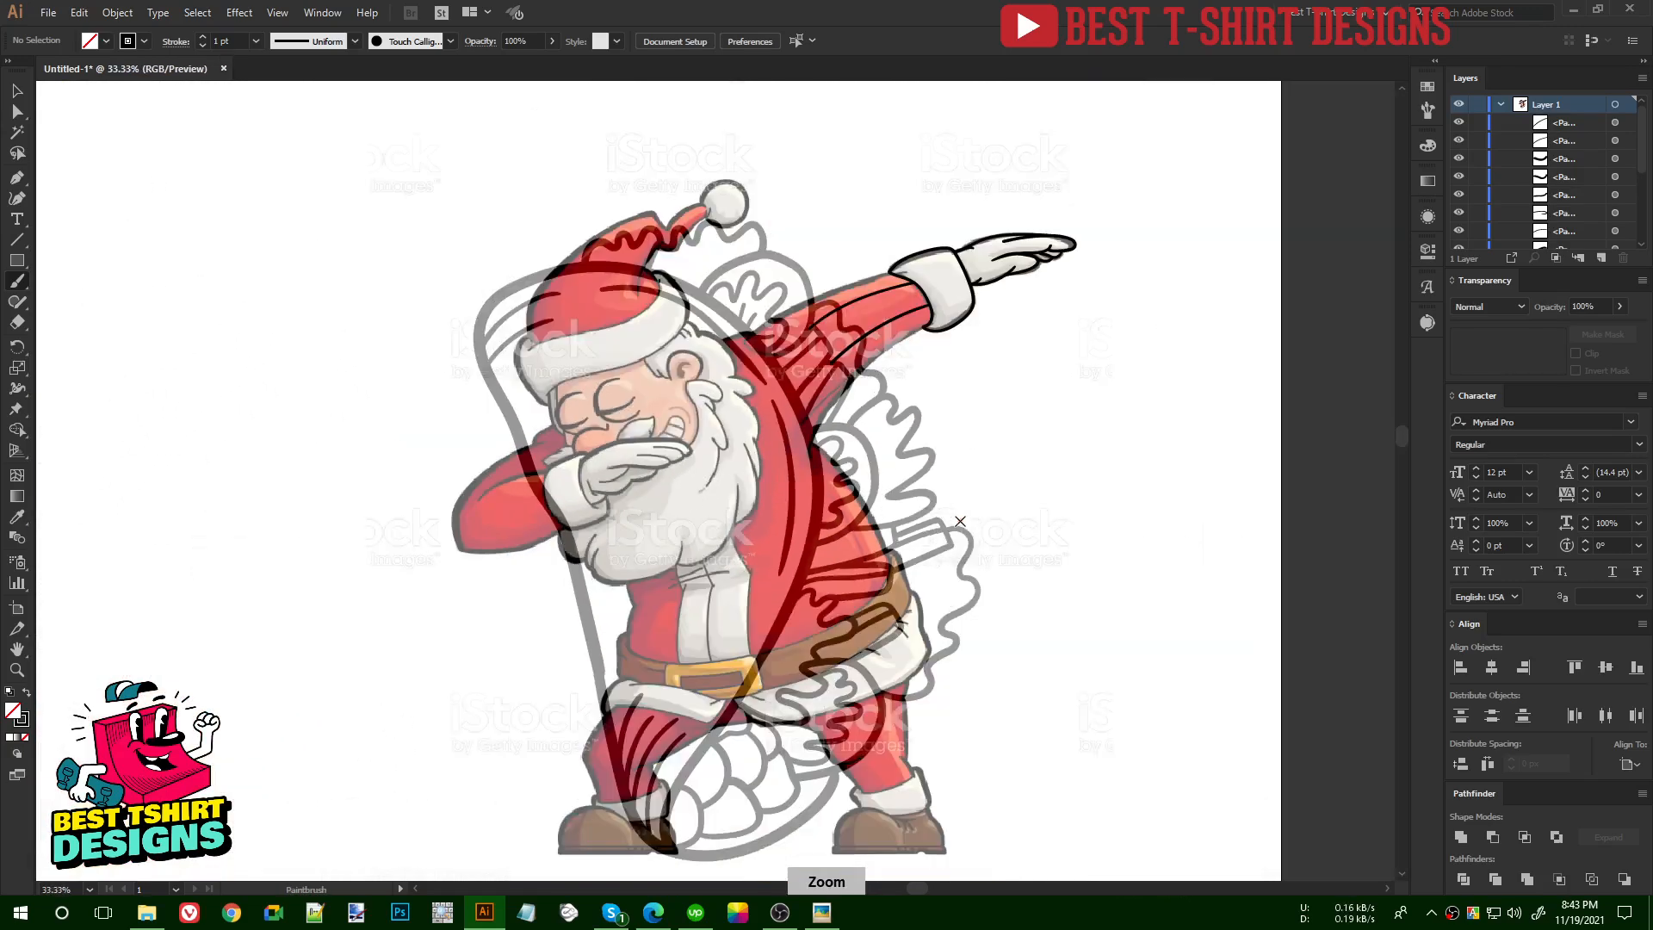
- Unlock the Santa image and move it left, mostly clear of the taco line art
{"action": "key", "text": "v"}
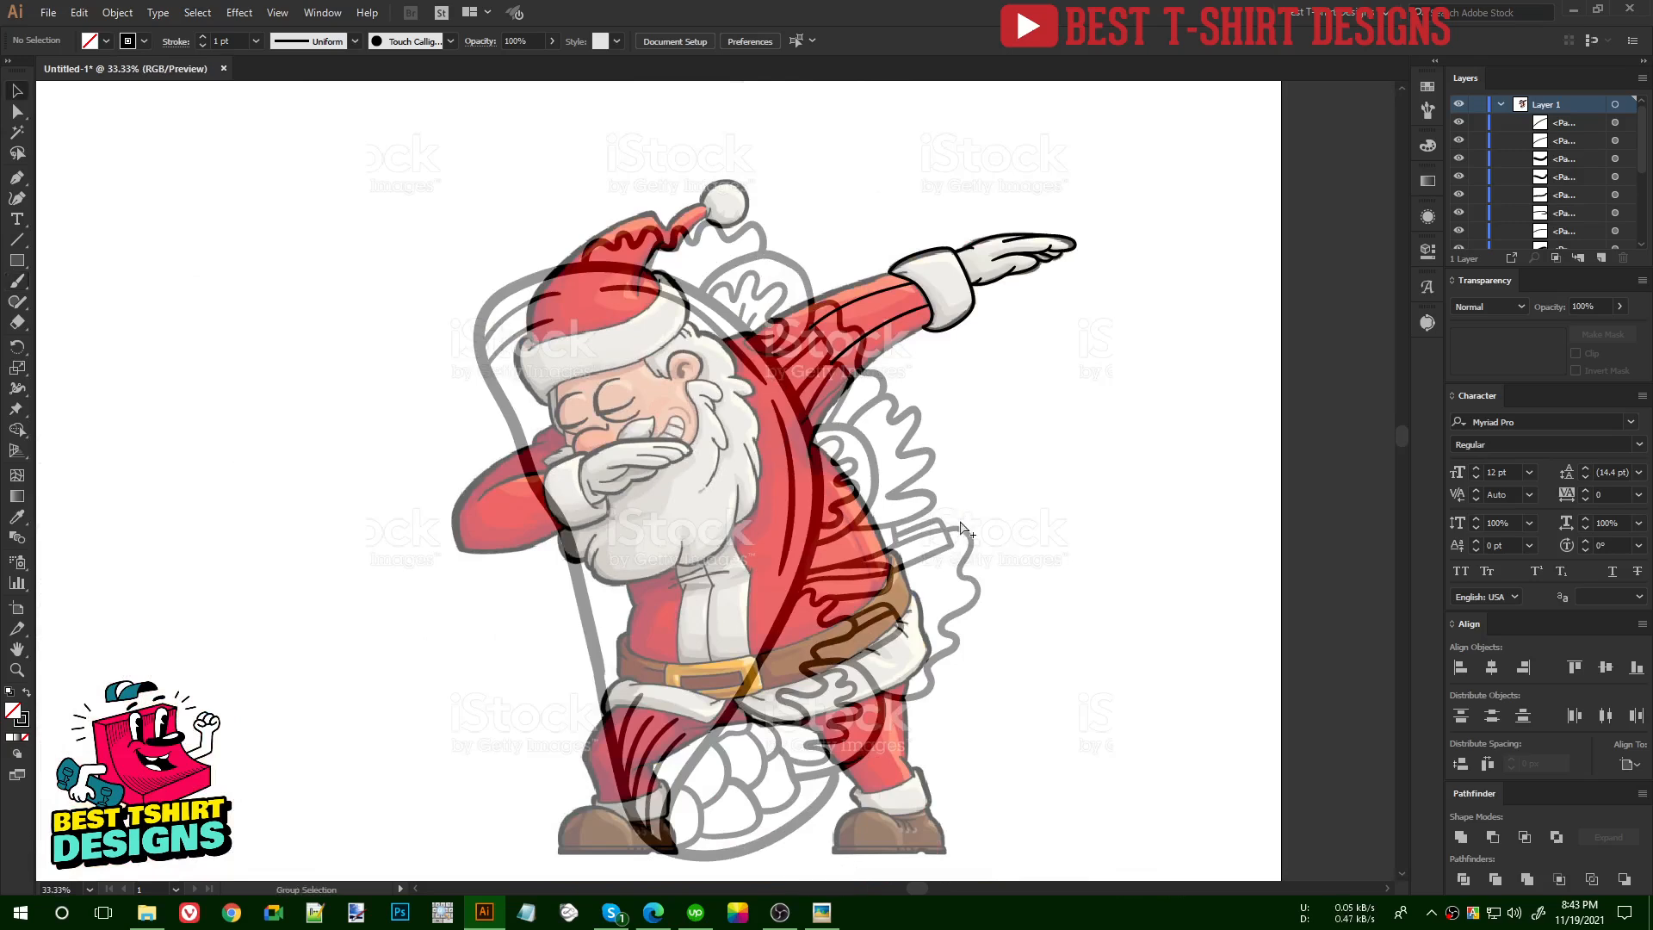
{"action": "left_click", "coordinate": [1069, 521]}
{"action": "left_click", "coordinate": [1179, 475]}
{"action": "left_click", "coordinate": [987, 488]}
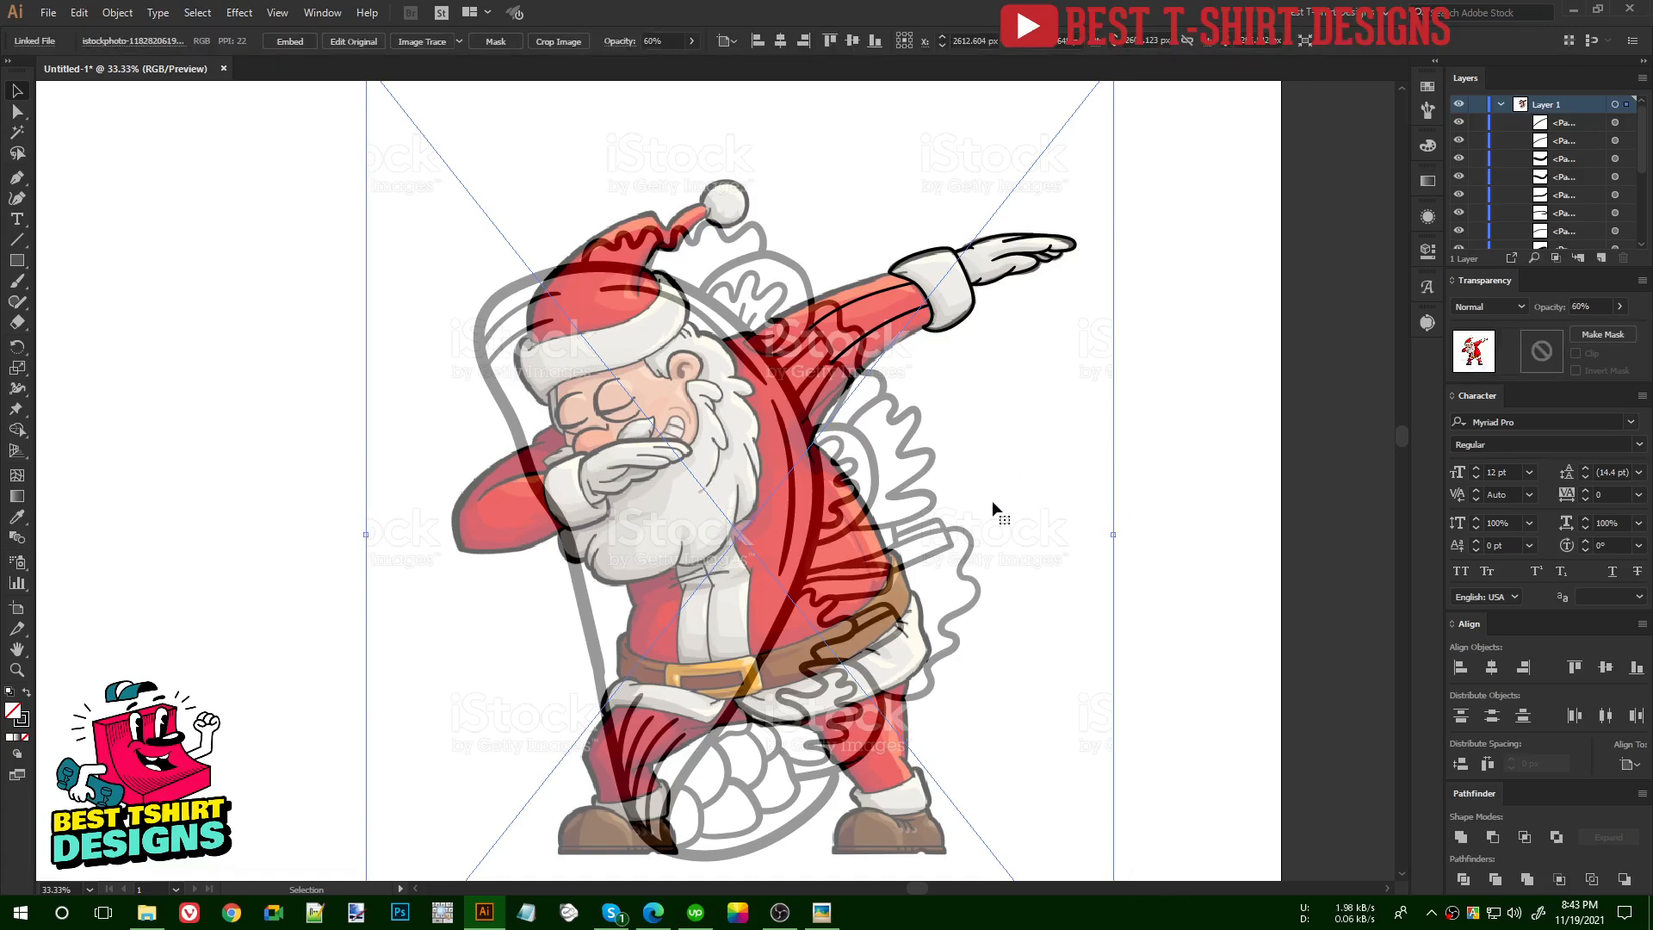
{"action": "left_click_drag", "start_coordinate": [963, 479], "coordinate": [439, 580]}
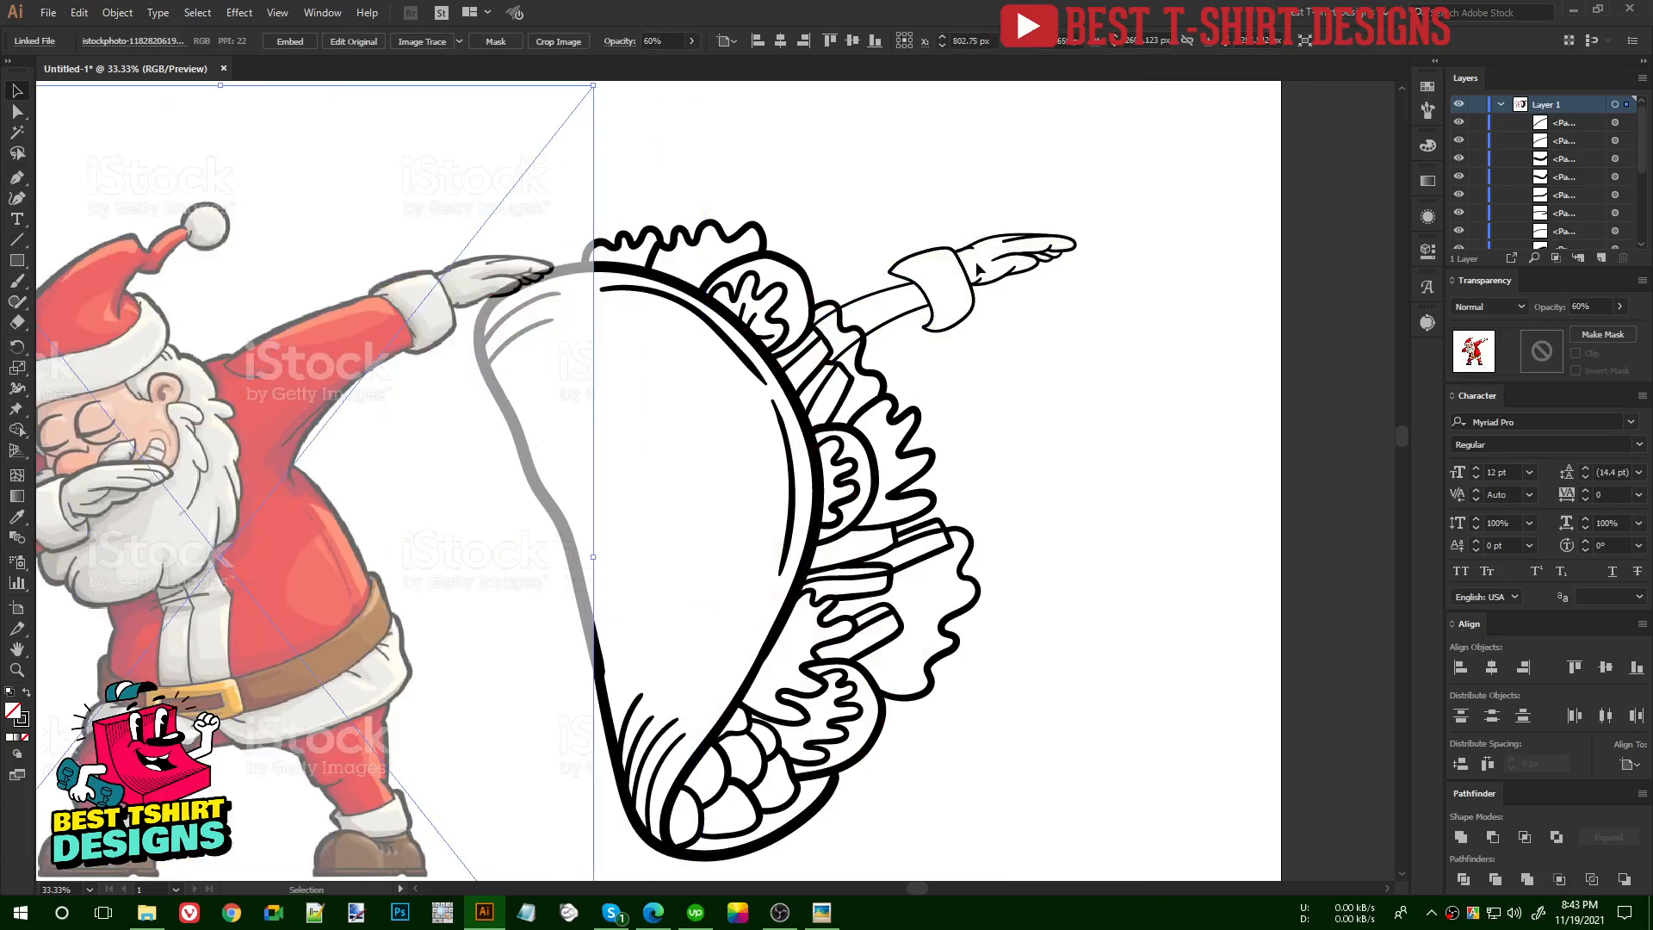
{"action": "left_click_drag", "start_coordinate": [465, 456], "coordinate": [1133, 474]}
{"action": "mouse_move", "coordinate": [922, 452]}
{"action": "left_mouse_down"}
{"action": "mouse_move", "coordinate": [626, 451]}
{"action": "mouse_move", "coordinate": [444, 401]}
{"action": "left_mouse_up"}
- Group all the raised arm and glove strokes and move the group right, clear of the taco
{"action": "left_click_drag", "start_coordinate": [863, 172], "coordinate": [1172, 337]}
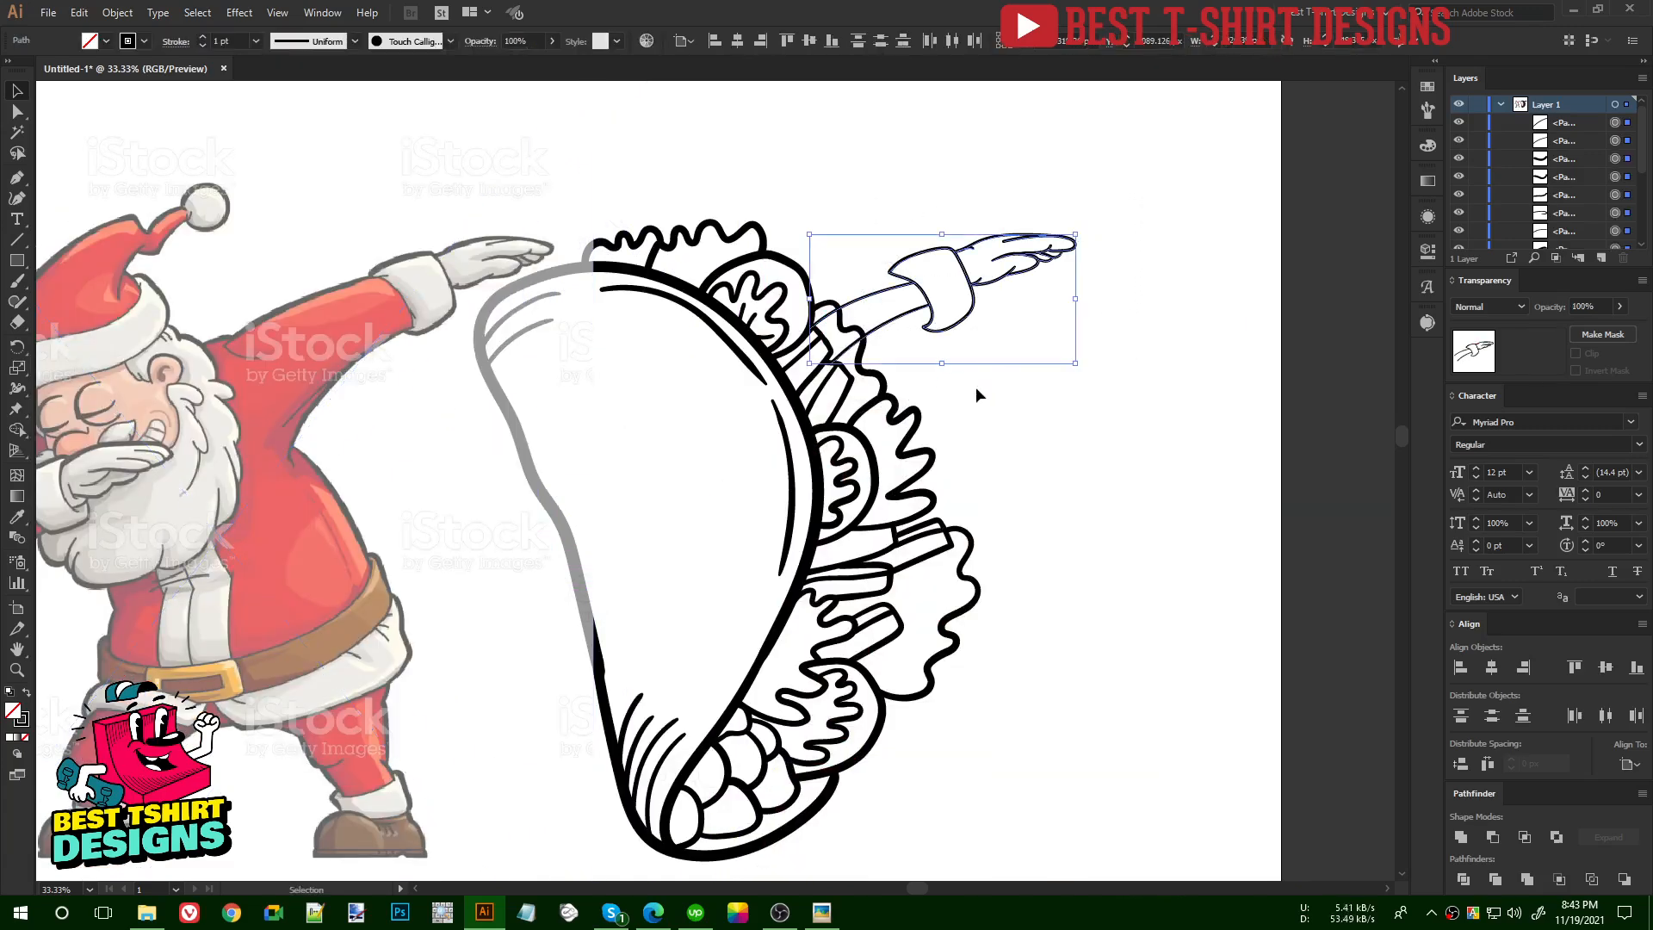
{"action": "key", "text": "a"}
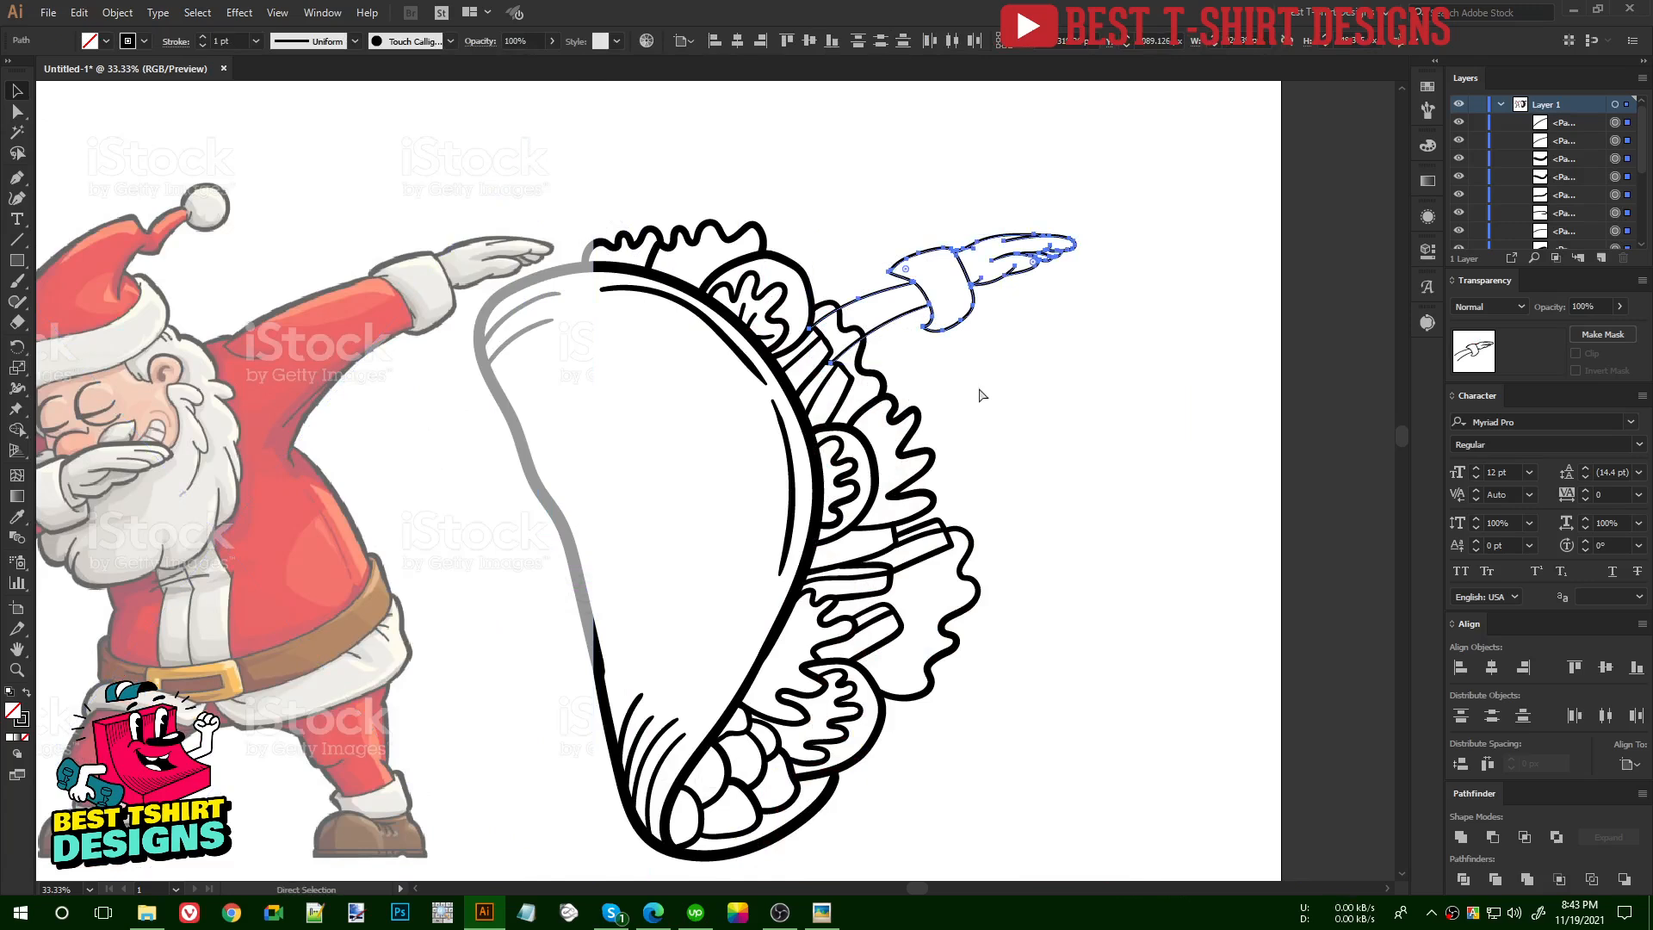
{"action": "key", "text": "ctrl+g"}
{"action": "key", "text": "v"}
{"action": "left_click_drag", "start_coordinate": [952, 324], "coordinate": [1060, 337]}
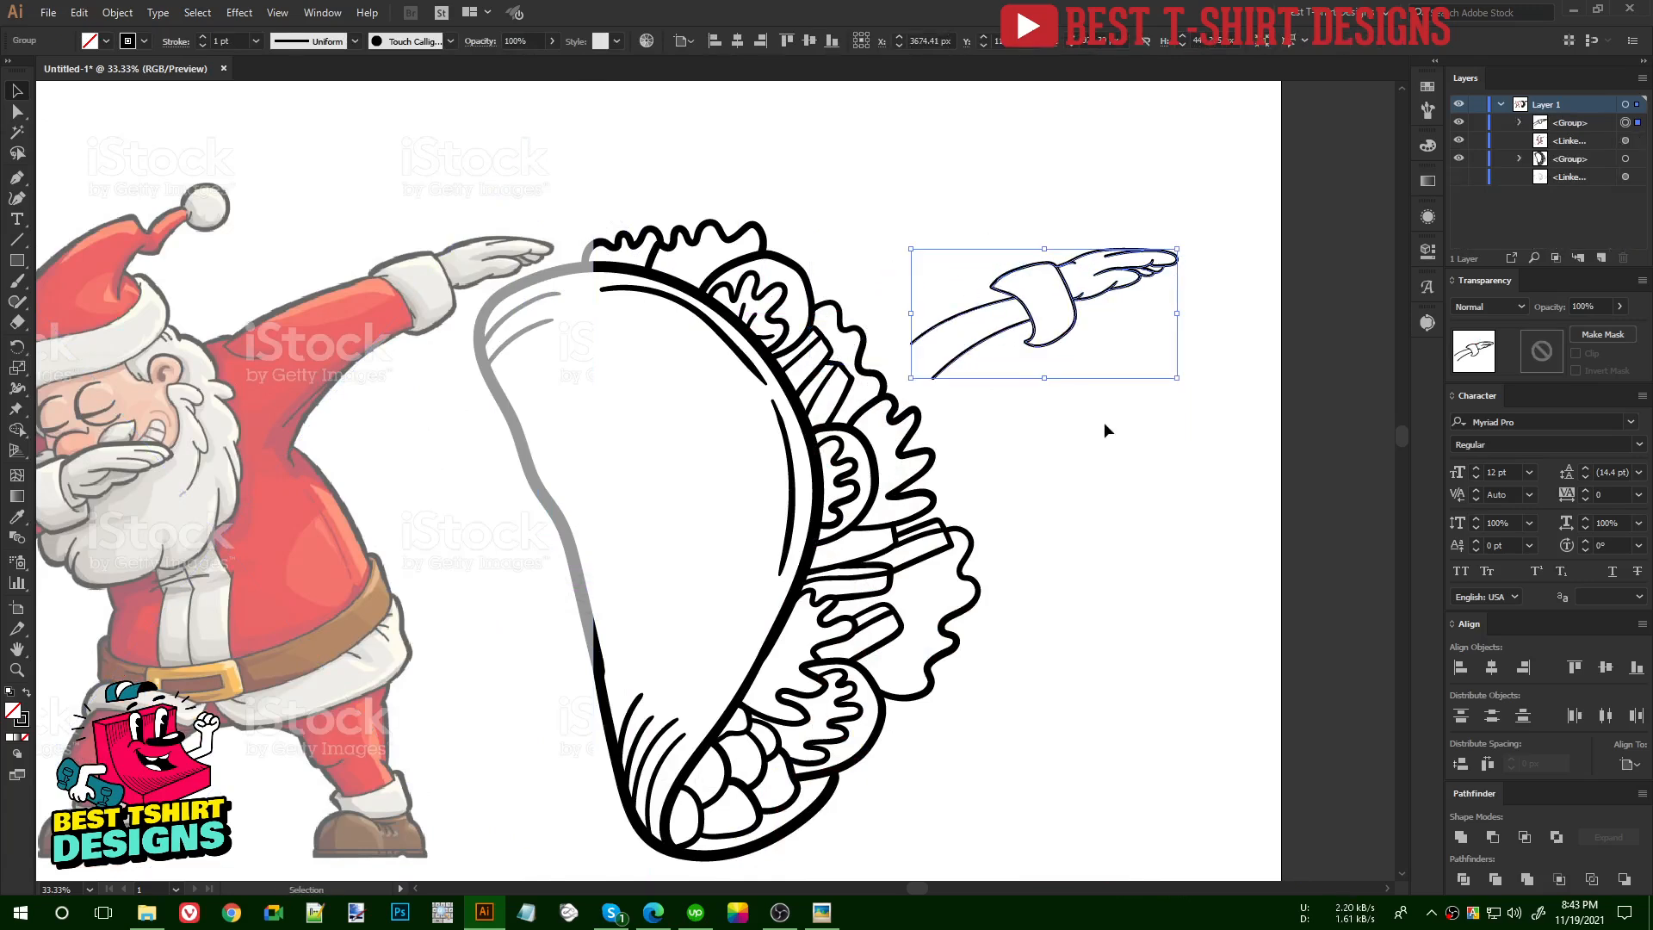
- Undo the last move of the raised arm group and deselect it
{"action": "key", "text": "a"}
{"action": "key", "text": "v"}
{"action": "key", "text": "ctrl+z"}
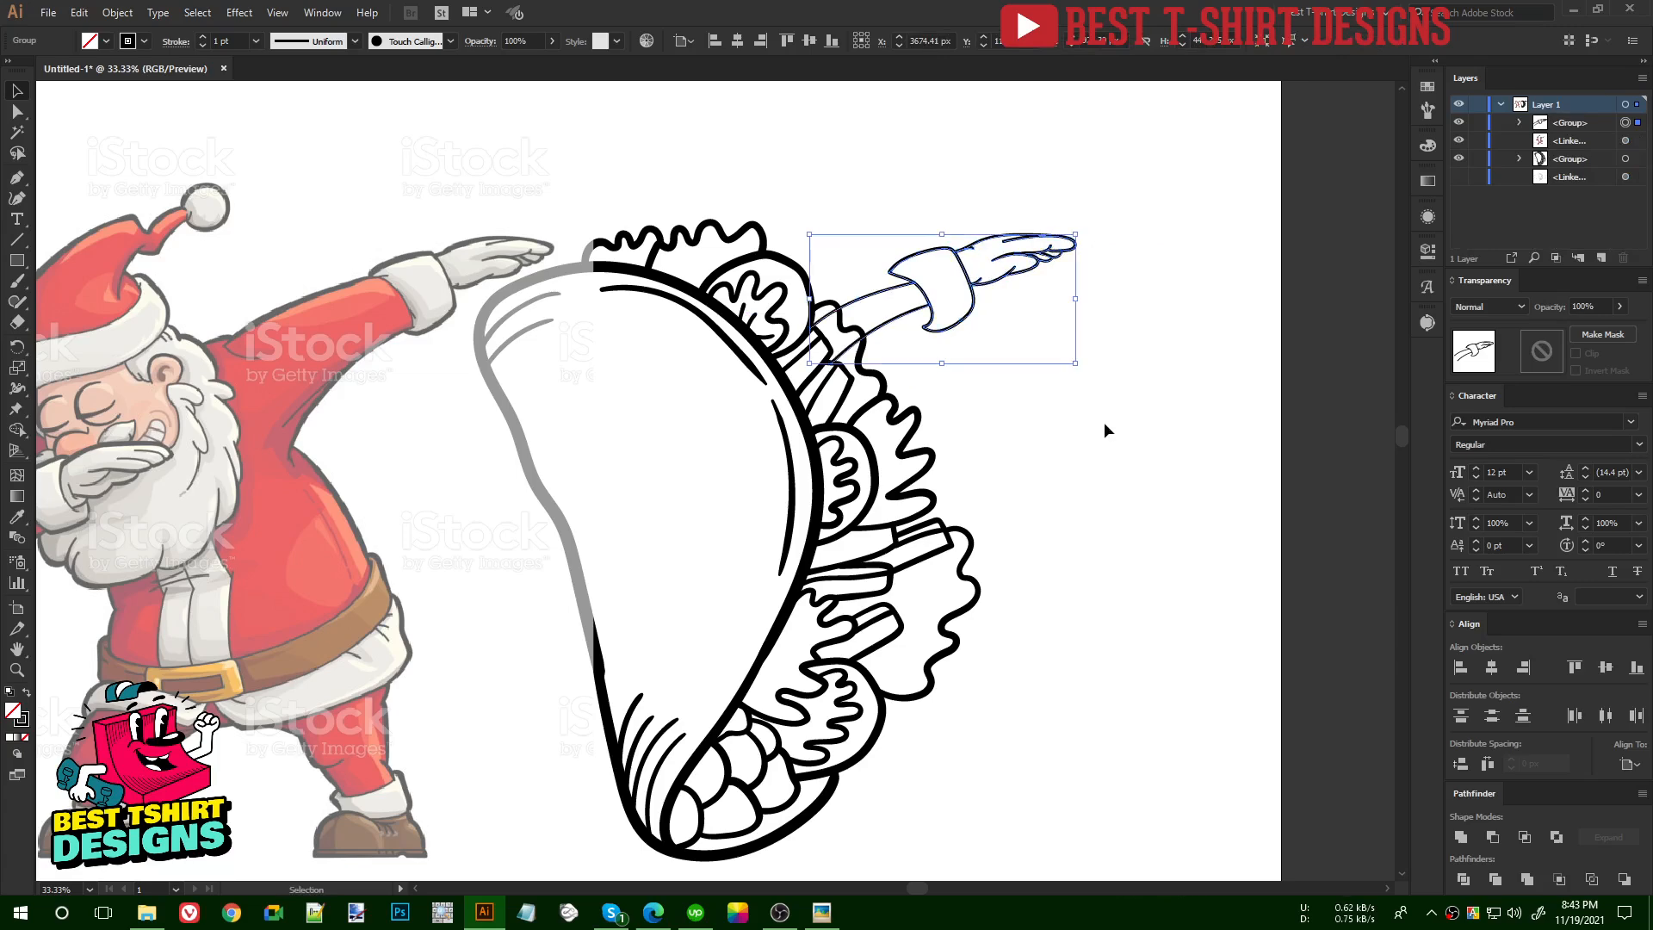
{"action": "left_click", "coordinate": [1061, 418]}
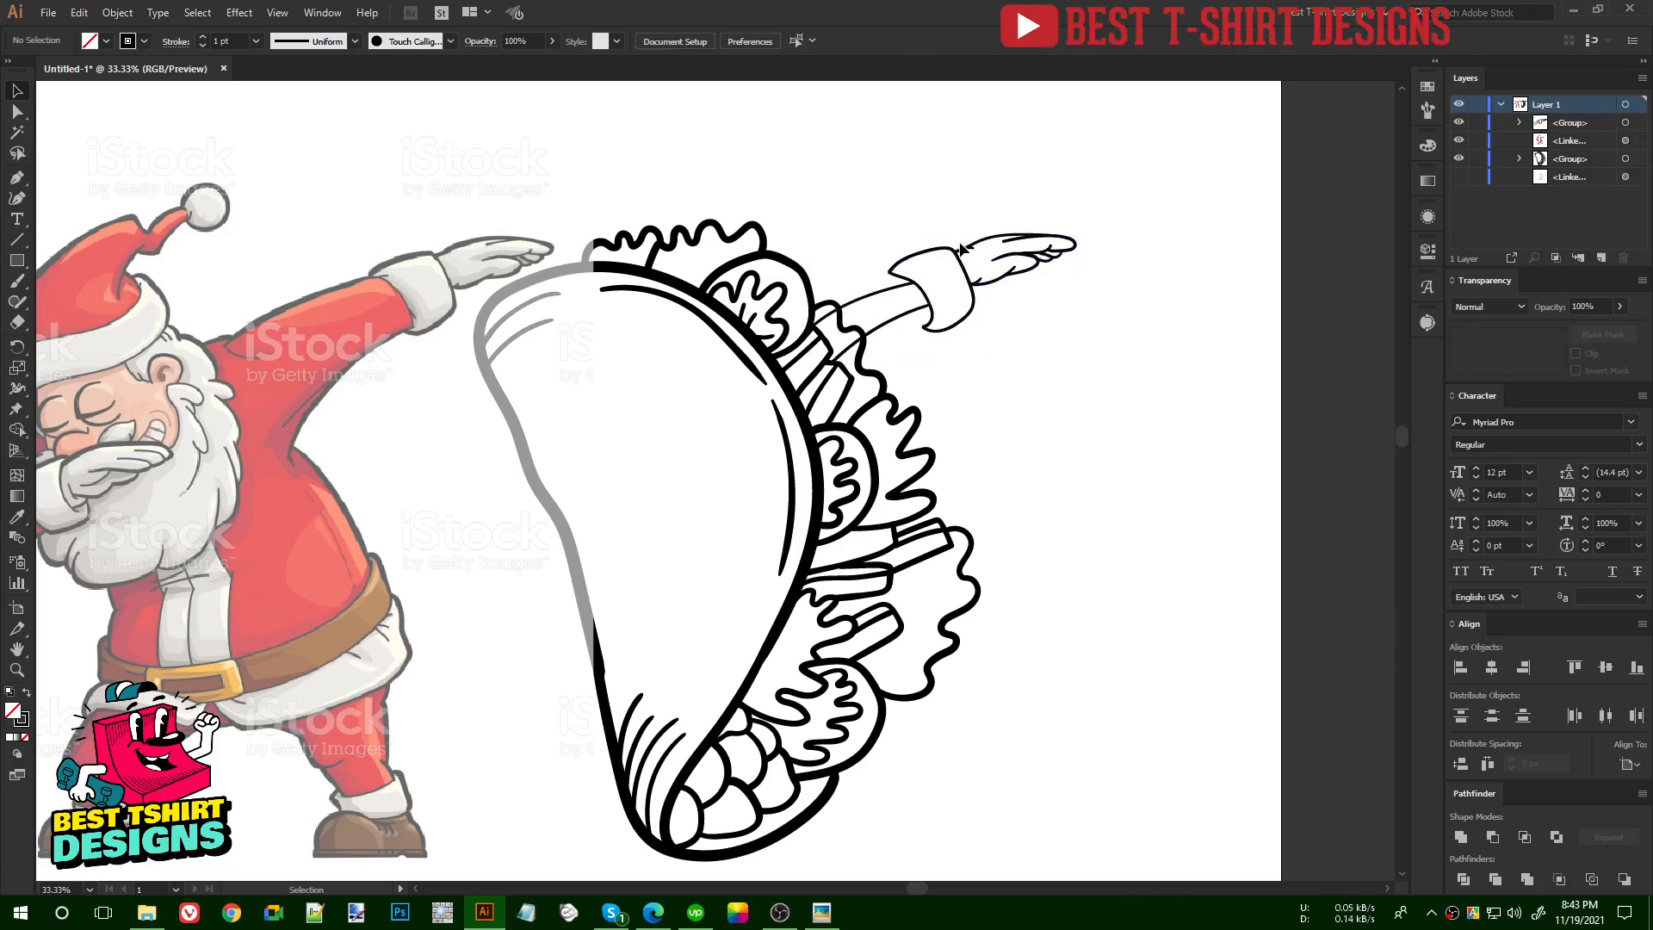
- Set the stroke weight of the raised arm and glove group to 1.5 pt and deselect it
{"action": "key", "text": "ctrl+plus"}
{"action": "key", "text": "ctrl+plus"}
{"action": "key", "text": "space"}
{"action": "left_click_drag", "start_coordinate": [1026, 465], "coordinate": [895, 529]}
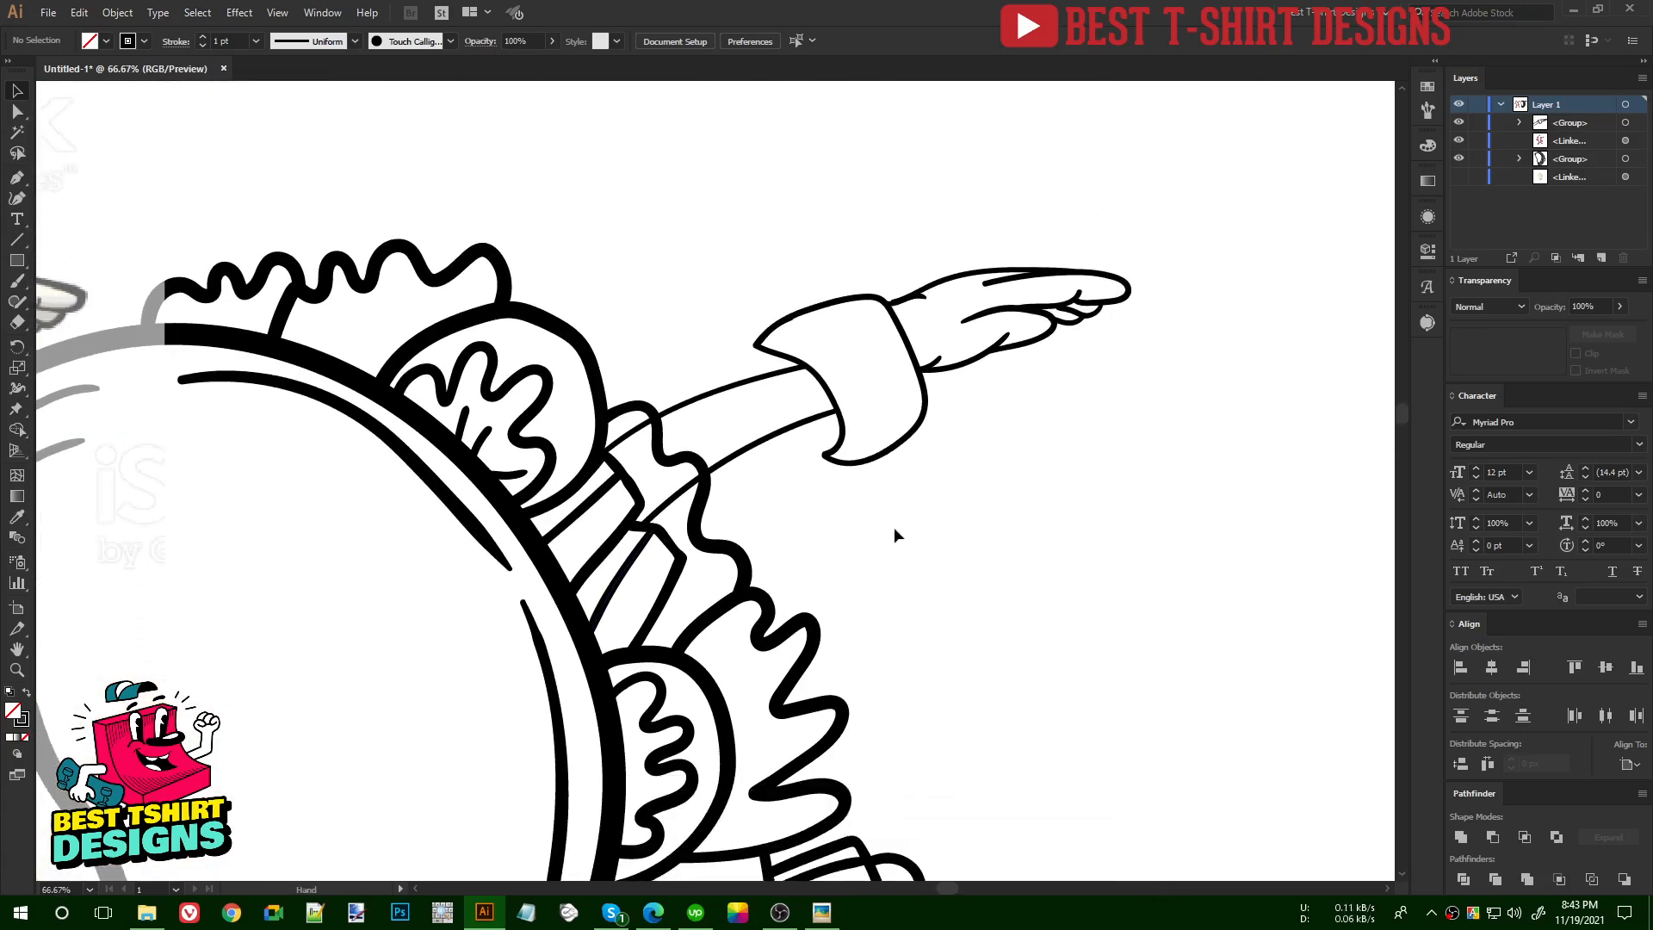
{"action": "left_click", "coordinate": [835, 395]}
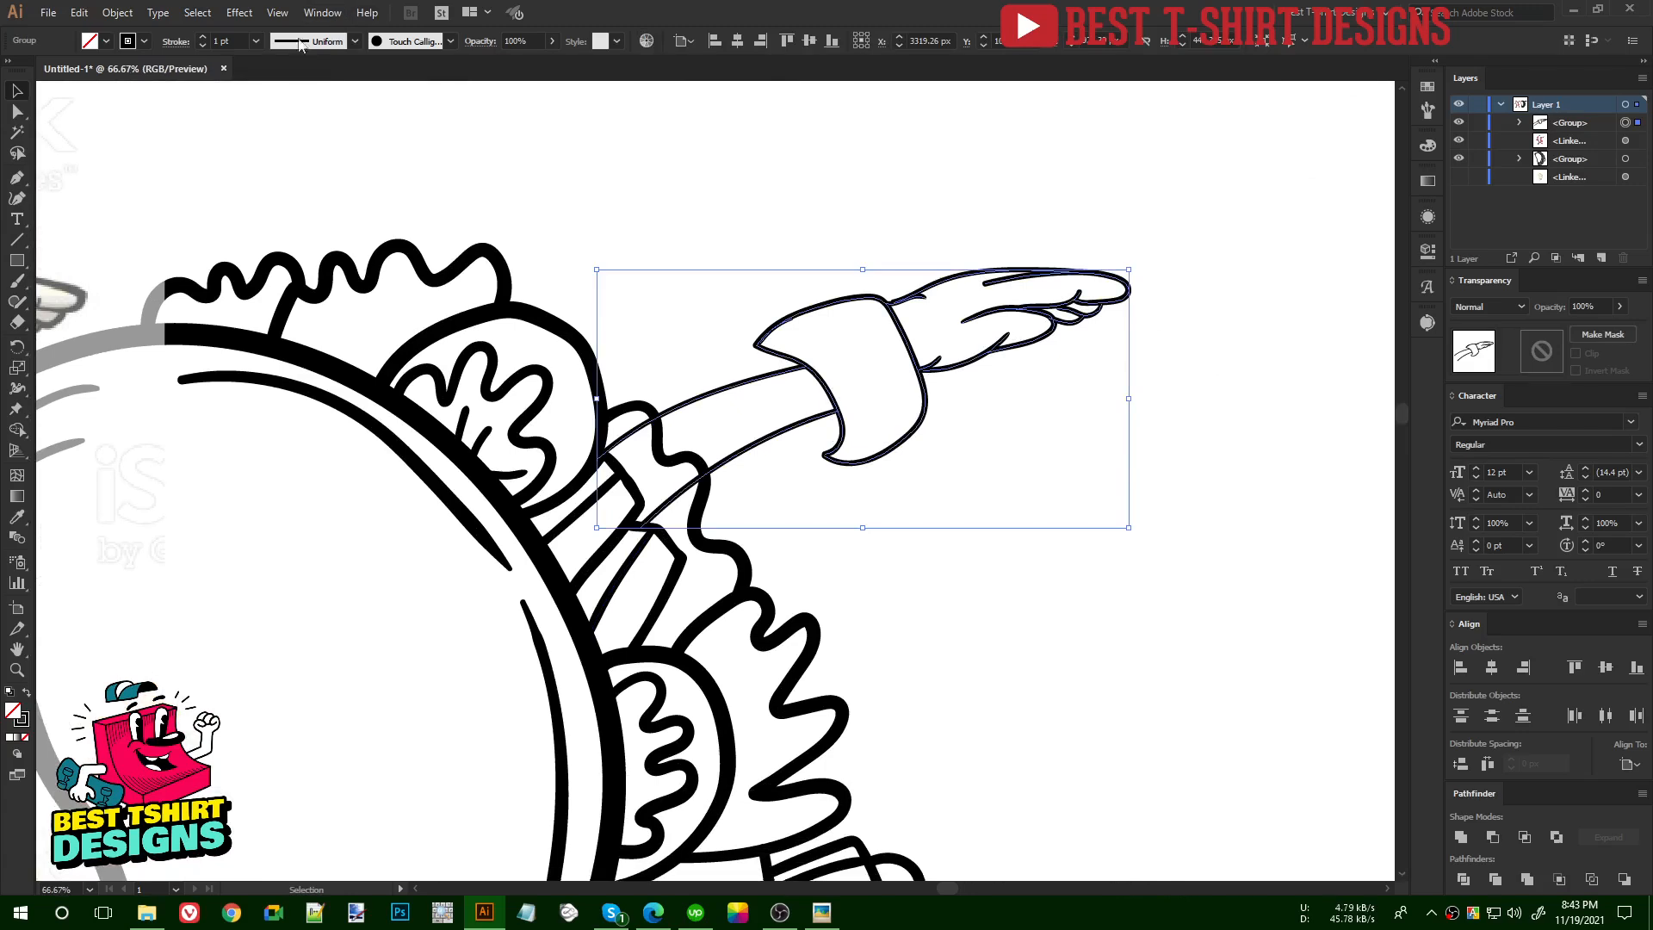
{"action": "scroll", "coordinate": [237, 36], "scroll_direction": "up", "scroll_amount": 1}
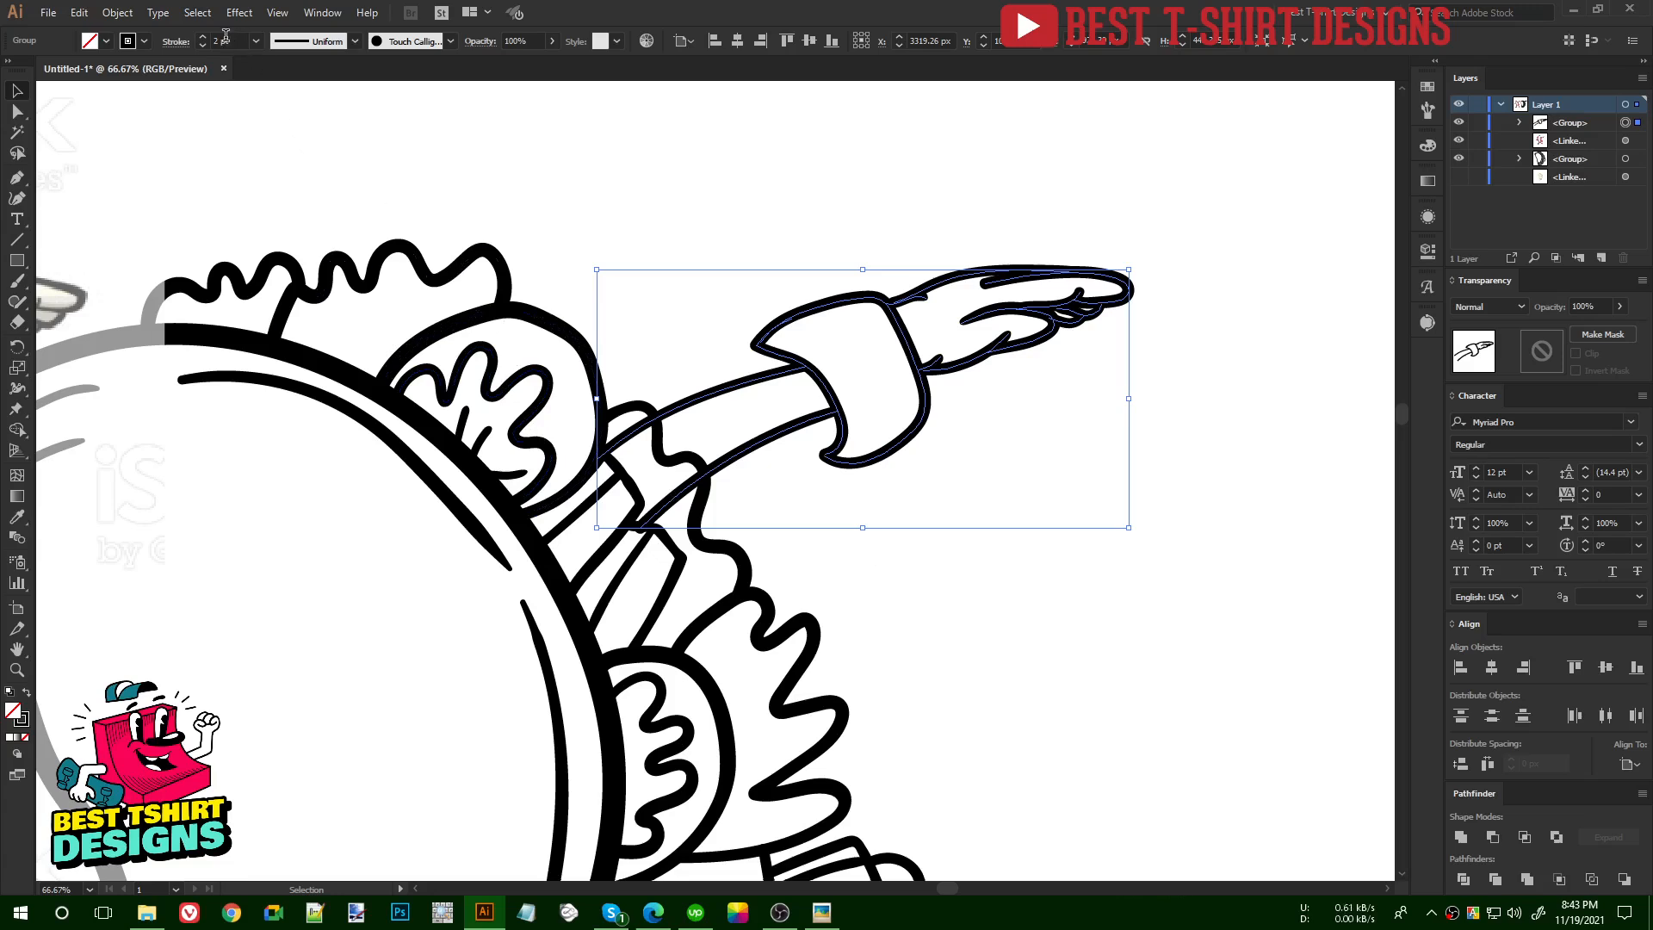
{"action": "scroll", "coordinate": [226, 33], "scroll_direction": "down", "scroll_amount": 1}
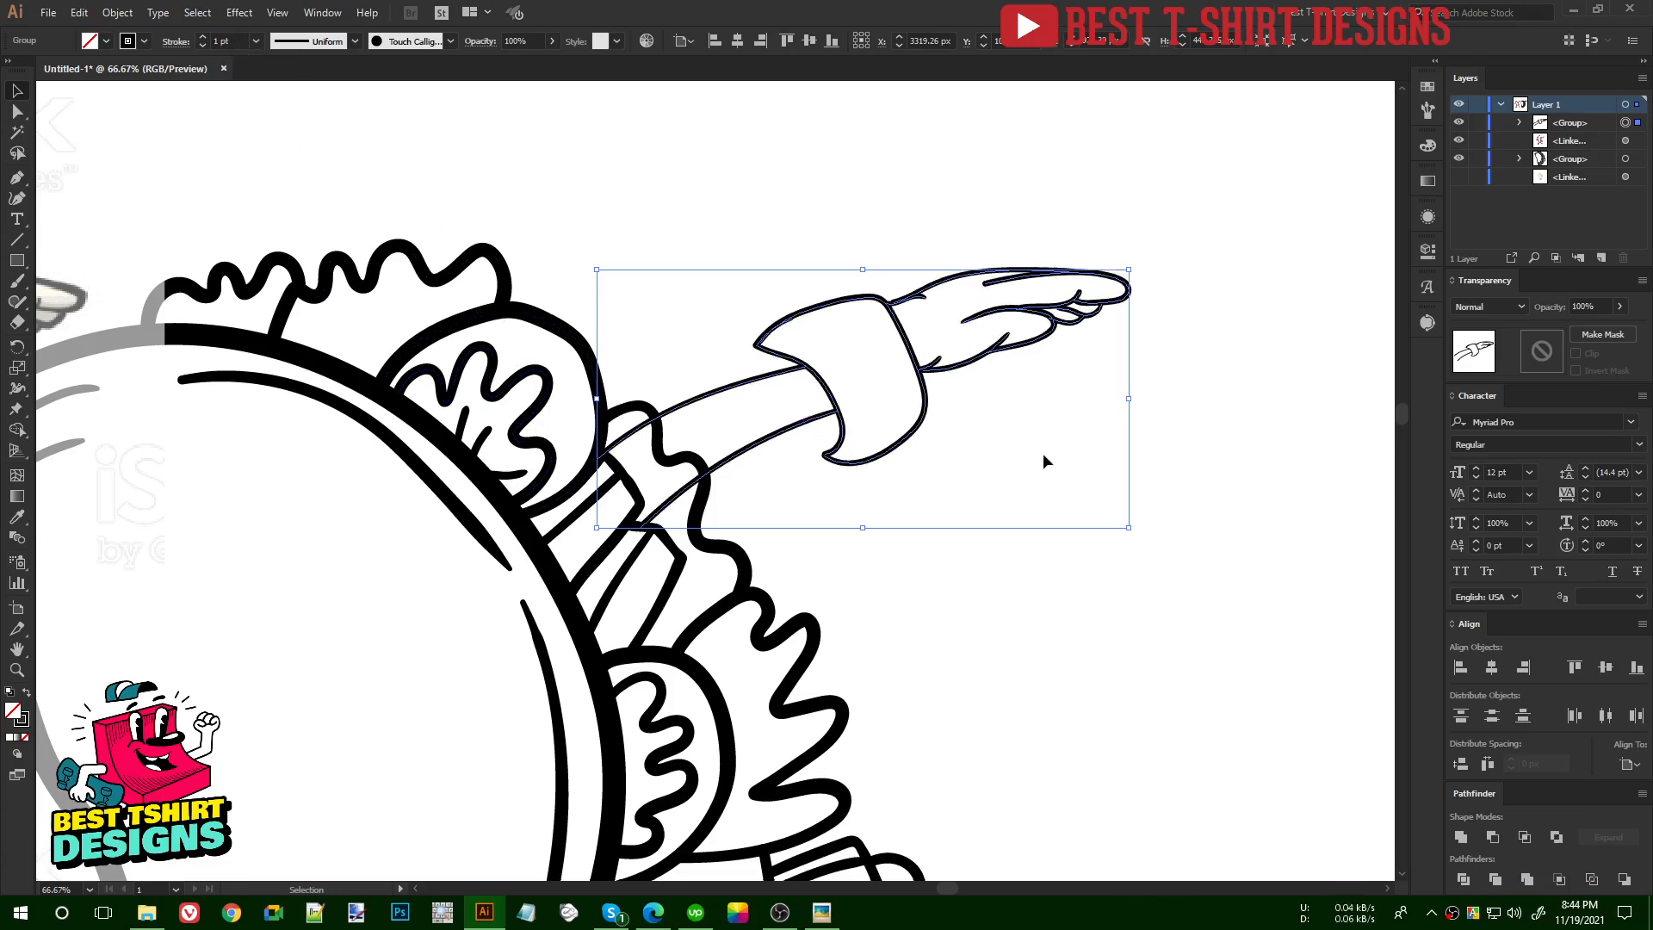
{"action": "left_click", "coordinate": [206, 41]}
{"action": "type", "text": "1"}
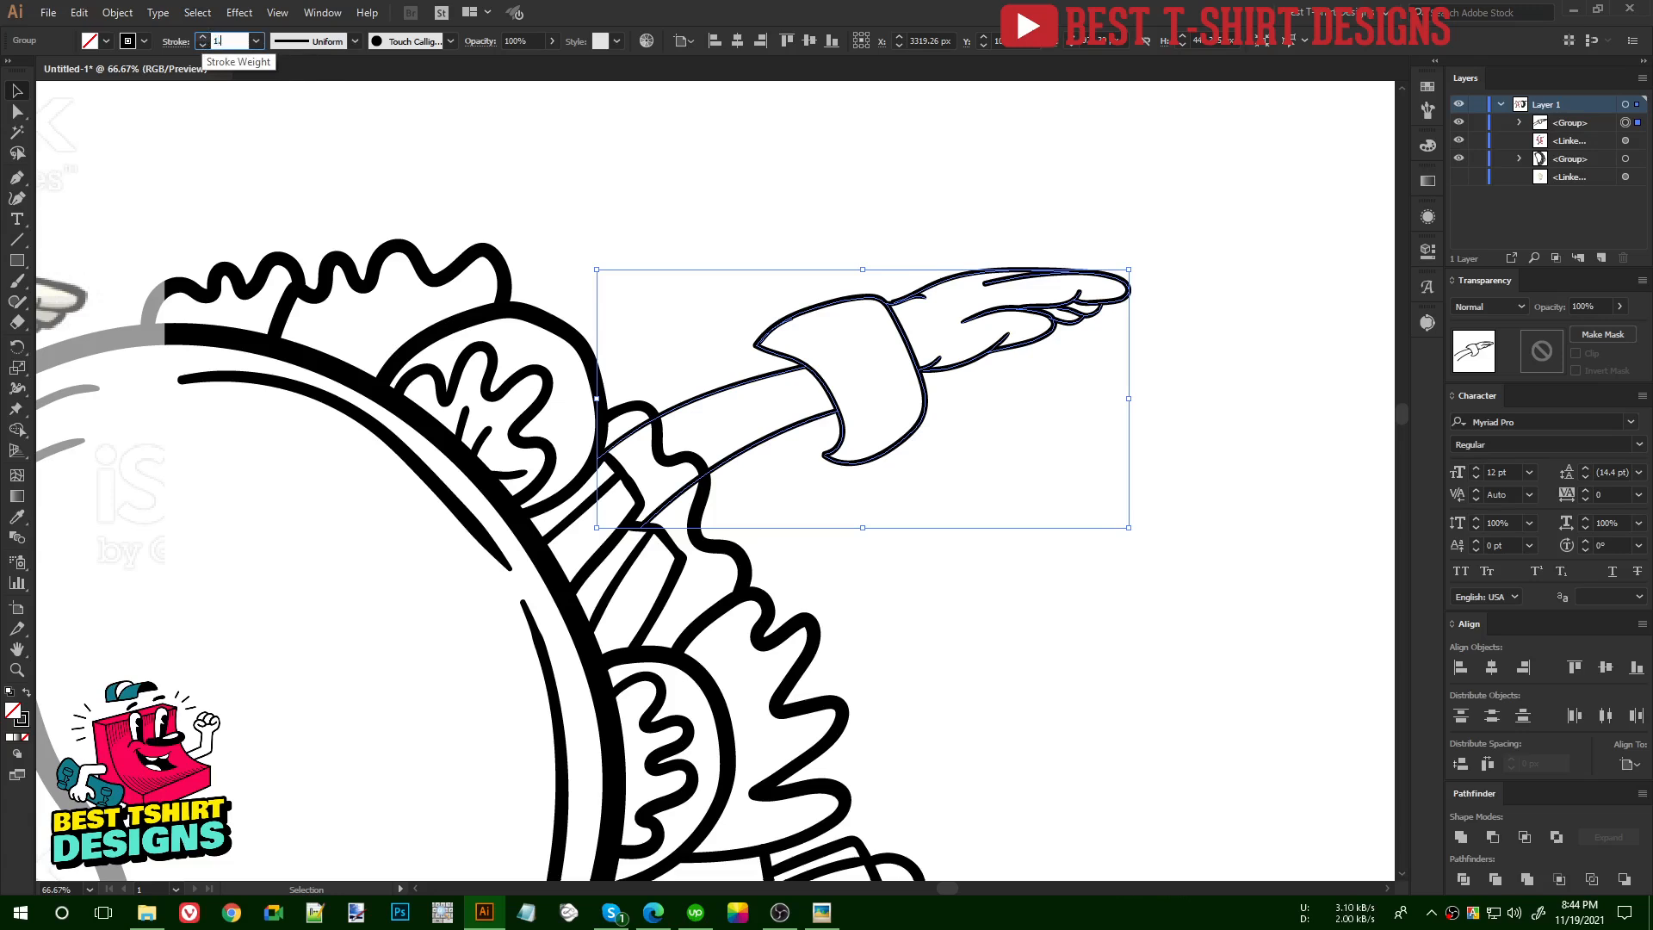
{"action": "key", "text": "Return"}
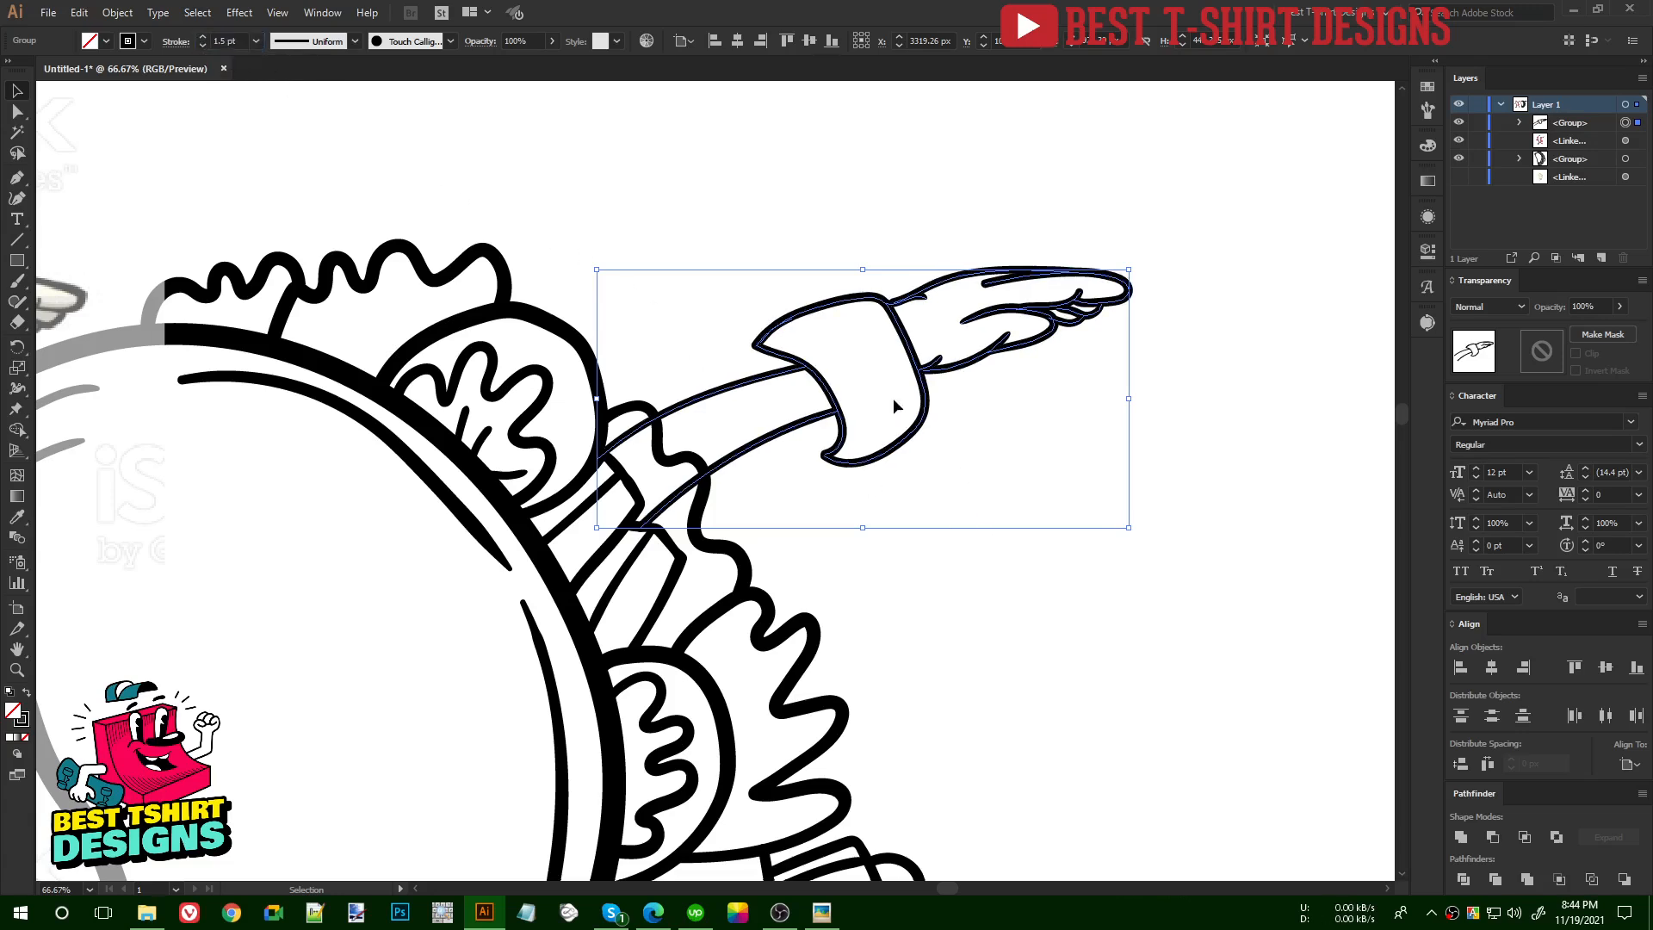
{"action": "key", "text": "ctrl+plus"}
{"action": "left_click", "coordinate": [880, 559]}
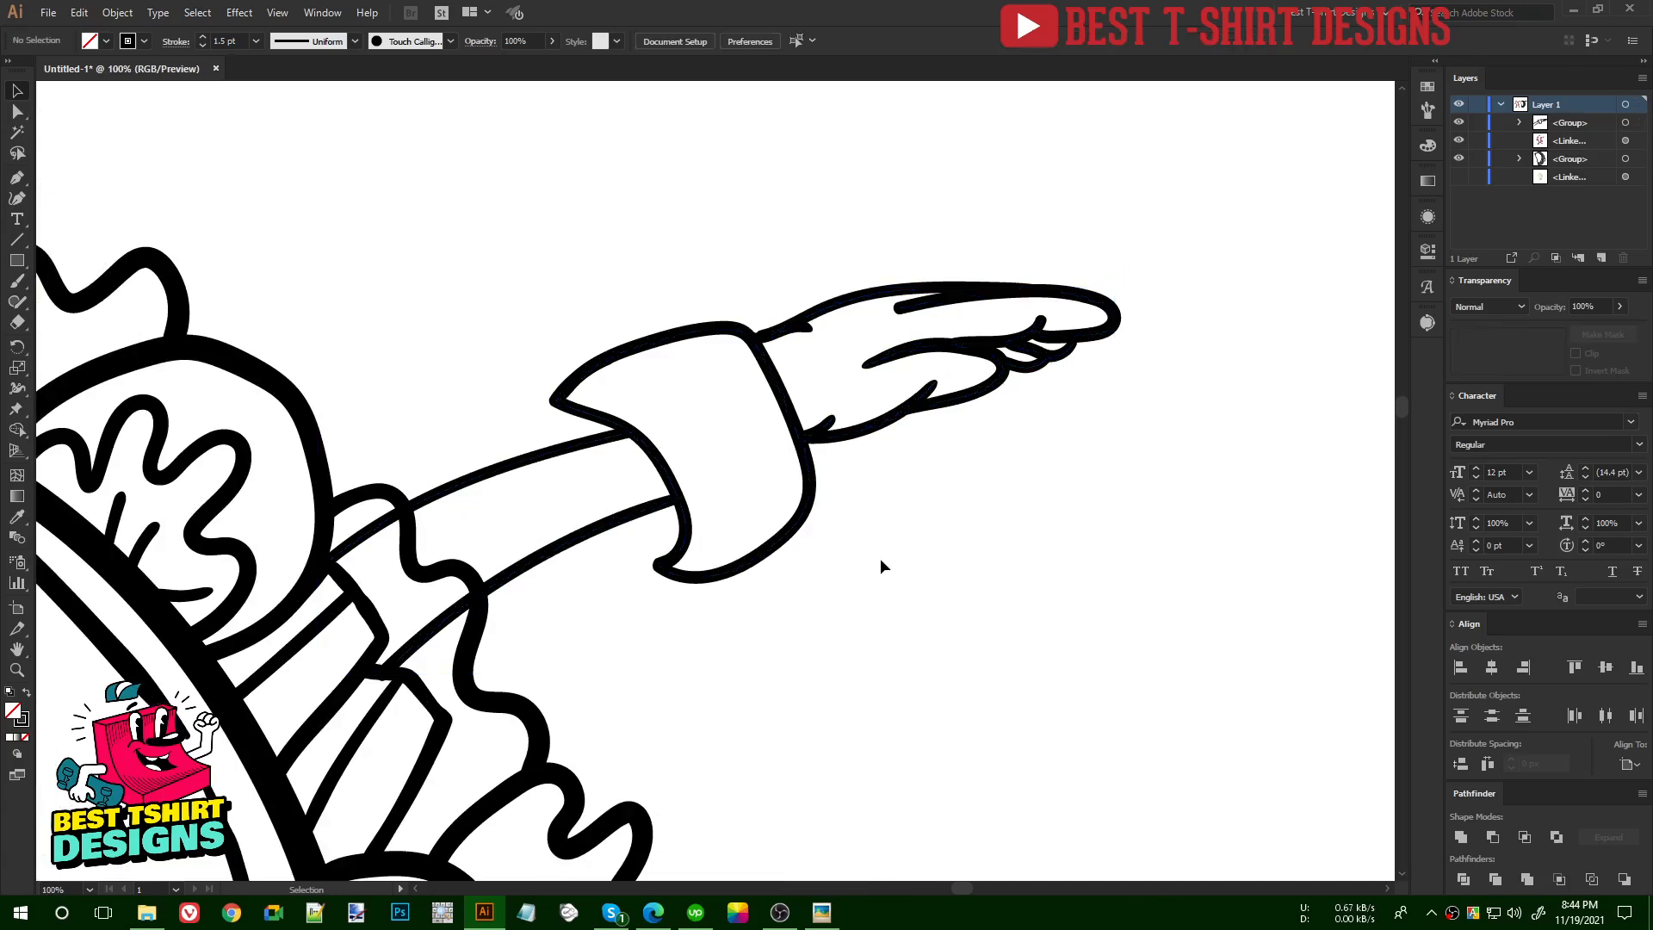
- Try brushing two short curves beside the arm to form the back rim of the raised glove's cuff
{"action": "key", "text": "b"}
{"action": "left_click_drag", "start_coordinate": [552, 398], "coordinate": [543, 453]}
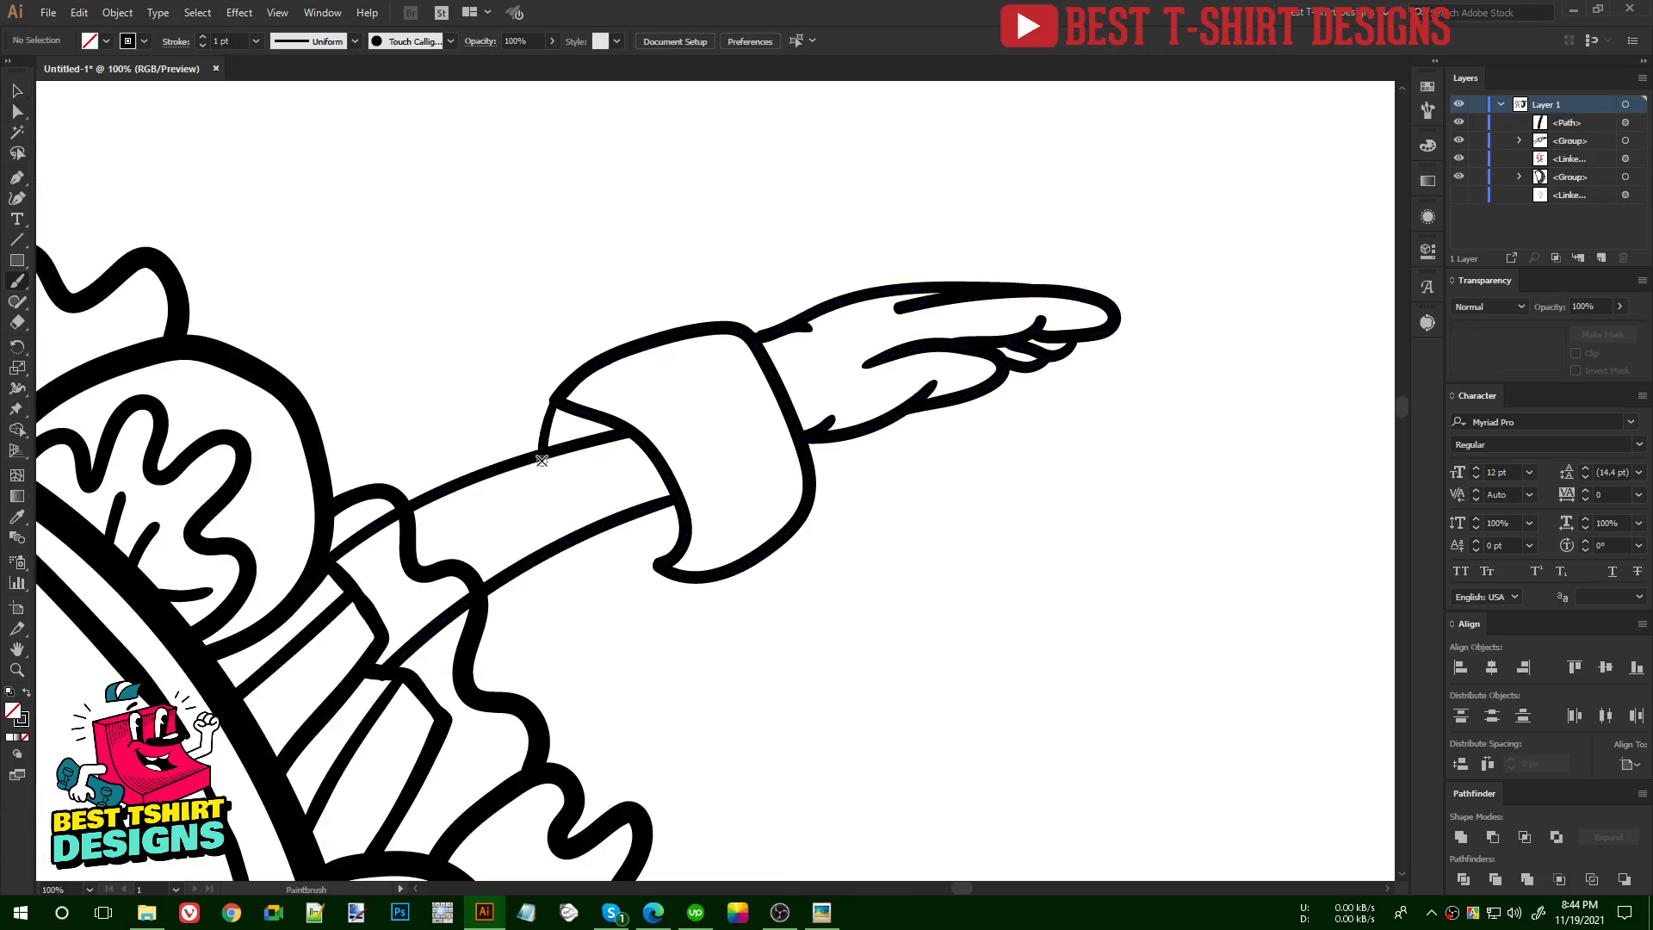
{"action": "mouse_move", "coordinate": [601, 534]}
{"action": "left_mouse_down"}
{"action": "mouse_move", "coordinate": [663, 569]}
{"action": "mouse_move", "coordinate": [682, 551]}
{"action": "mouse_move", "coordinate": [670, 513]}
{"action": "mouse_move", "coordinate": [662, 567]}
{"action": "mouse_move", "coordinate": [612, 518]}
{"action": "left_mouse_up"}
{"action": "key", "text": "ctrl+z"}
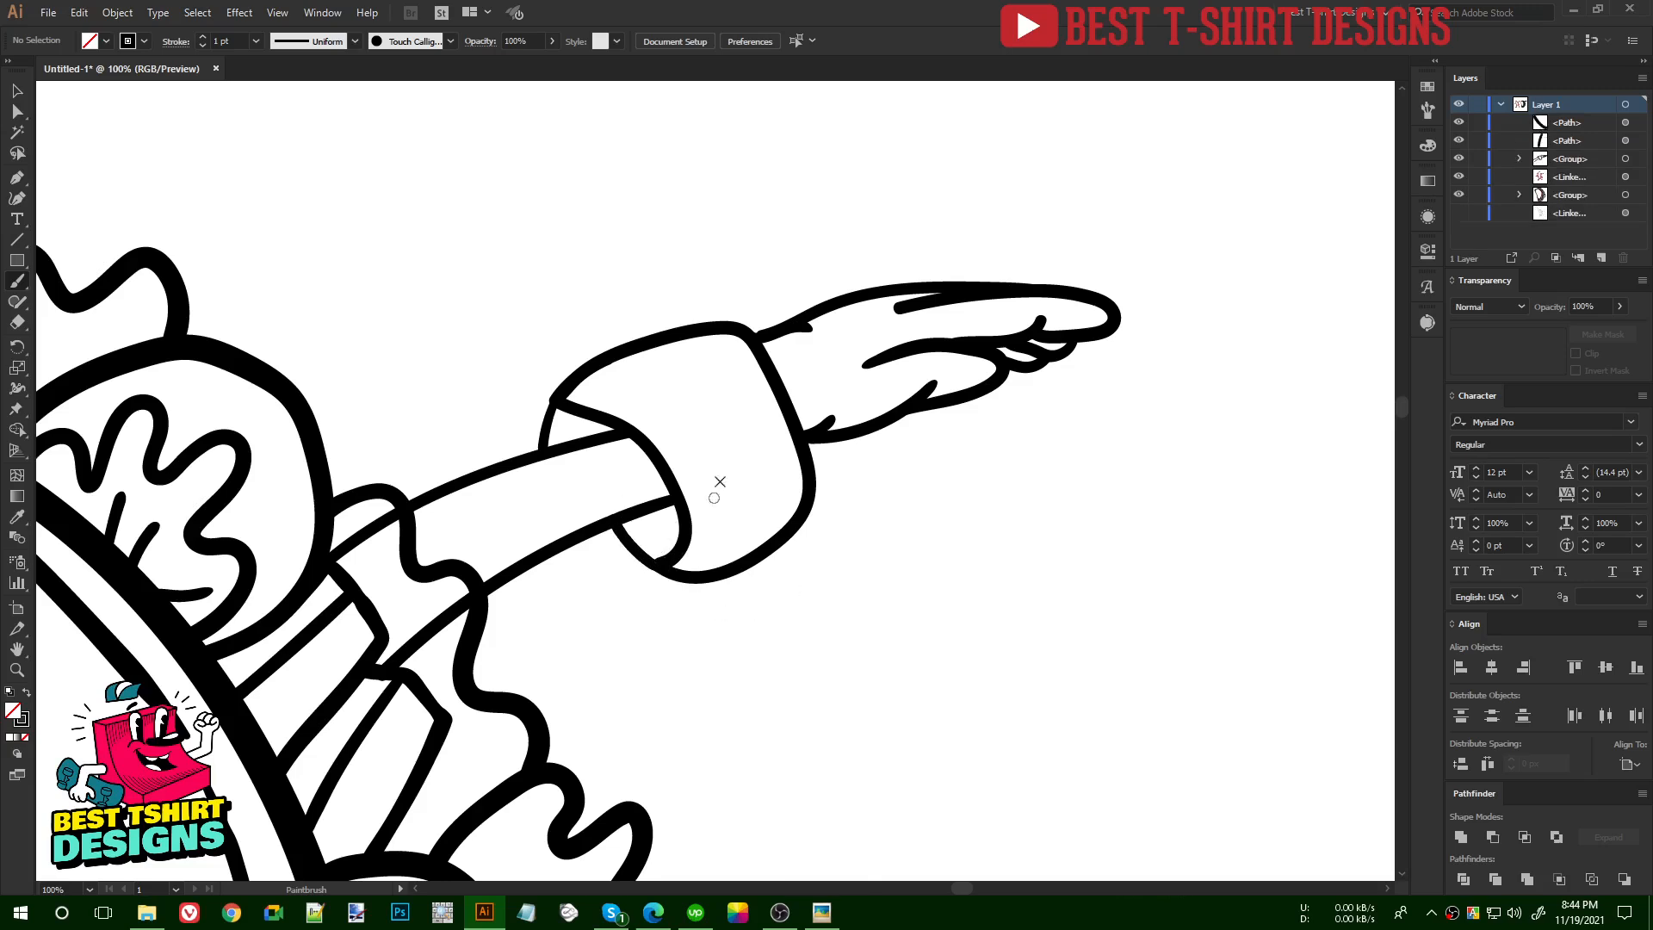
{"action": "key", "text": "ctrl+z"}
{"action": "key", "text": "ctrl+z"}
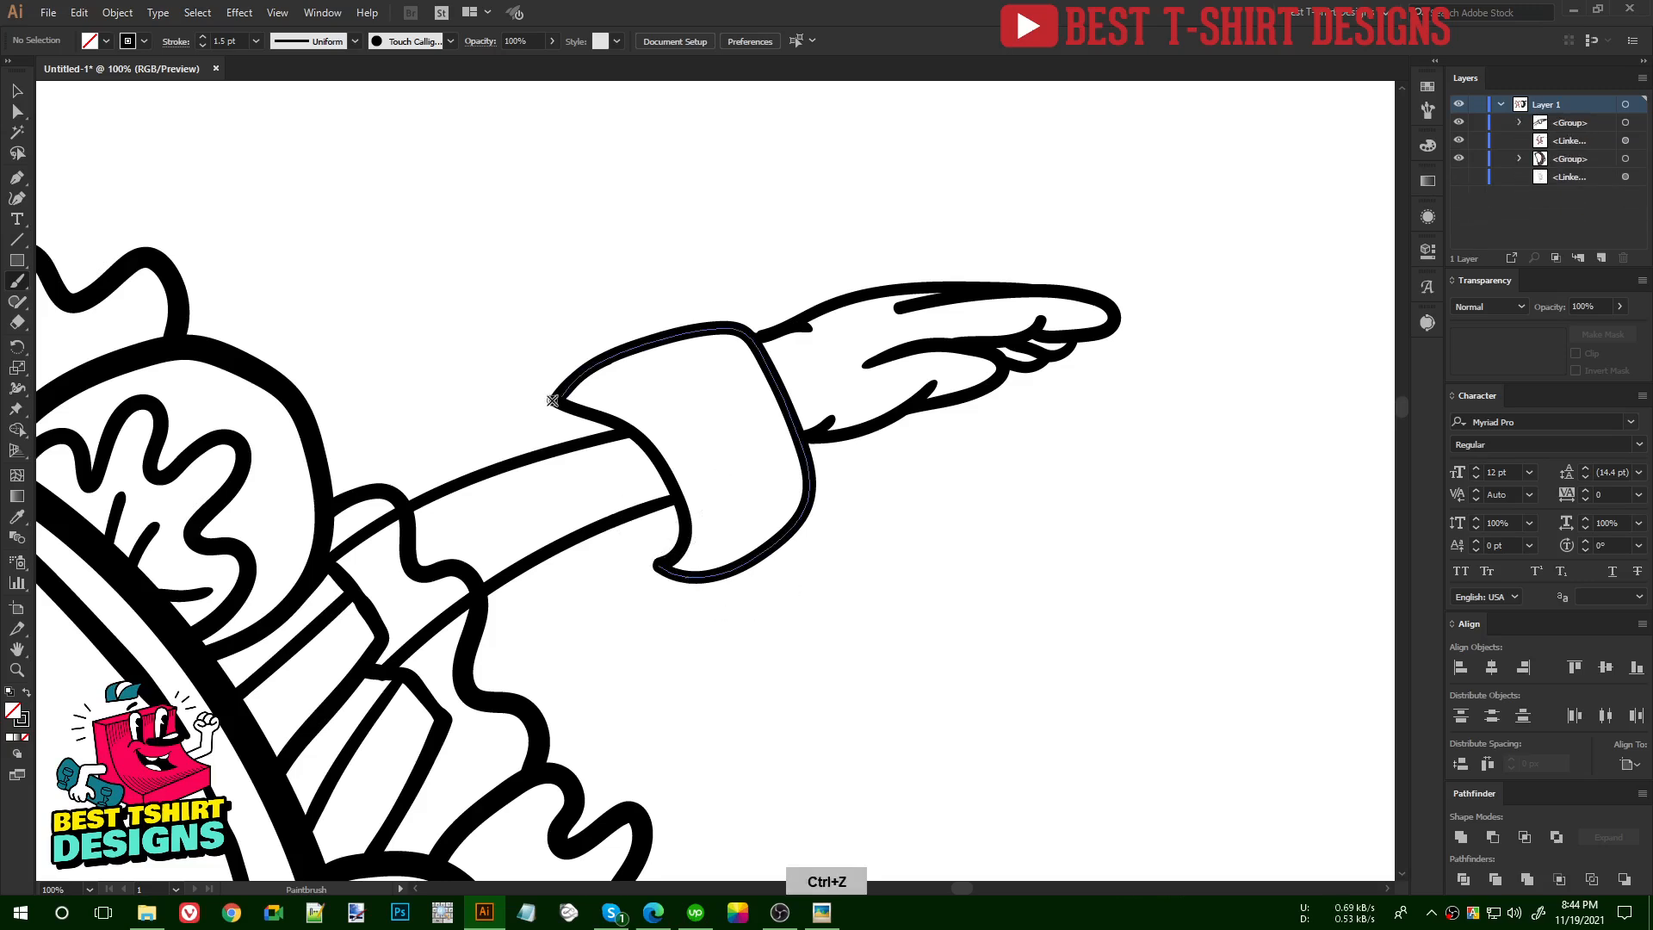
- Brush one continuous curve across the arm between the cuff's two open tips to close the raised glove's cuff
{"action": "mouse_move", "coordinate": [558, 400]}
{"action": "left_mouse_down"}
{"action": "mouse_move", "coordinate": [552, 441]}
{"action": "mouse_move", "coordinate": [595, 527]}
{"action": "mouse_move", "coordinate": [681, 571]}
{"action": "left_mouse_up"}
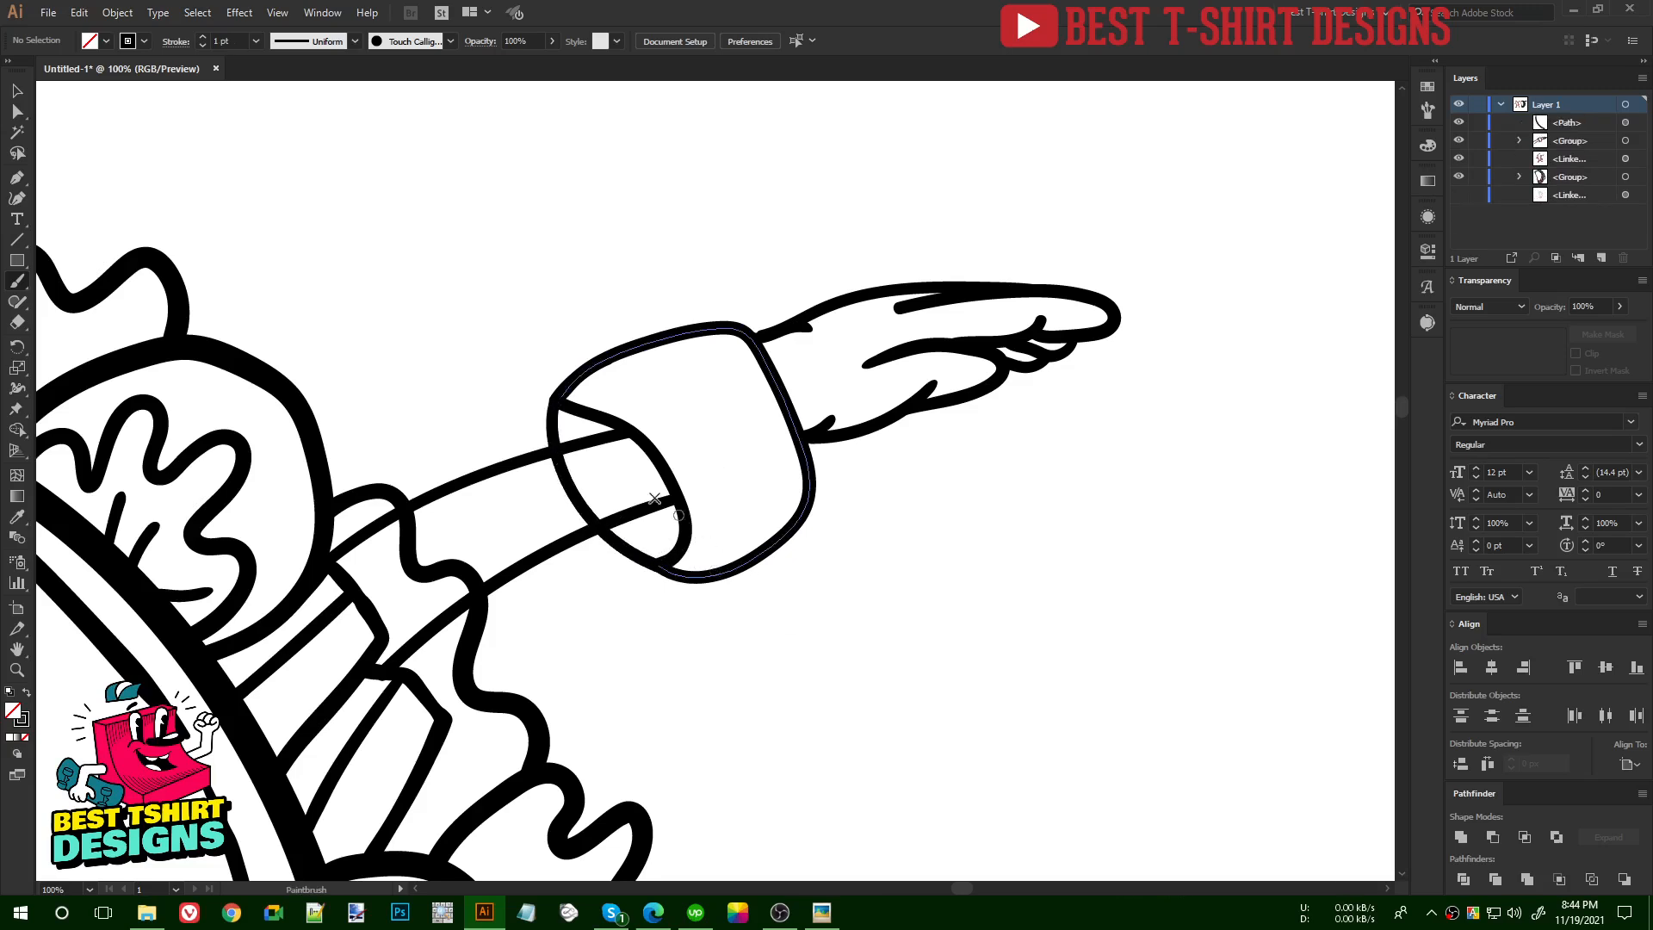
{"action": "left_click_drag", "start_coordinate": [574, 478], "coordinate": [555, 488]}
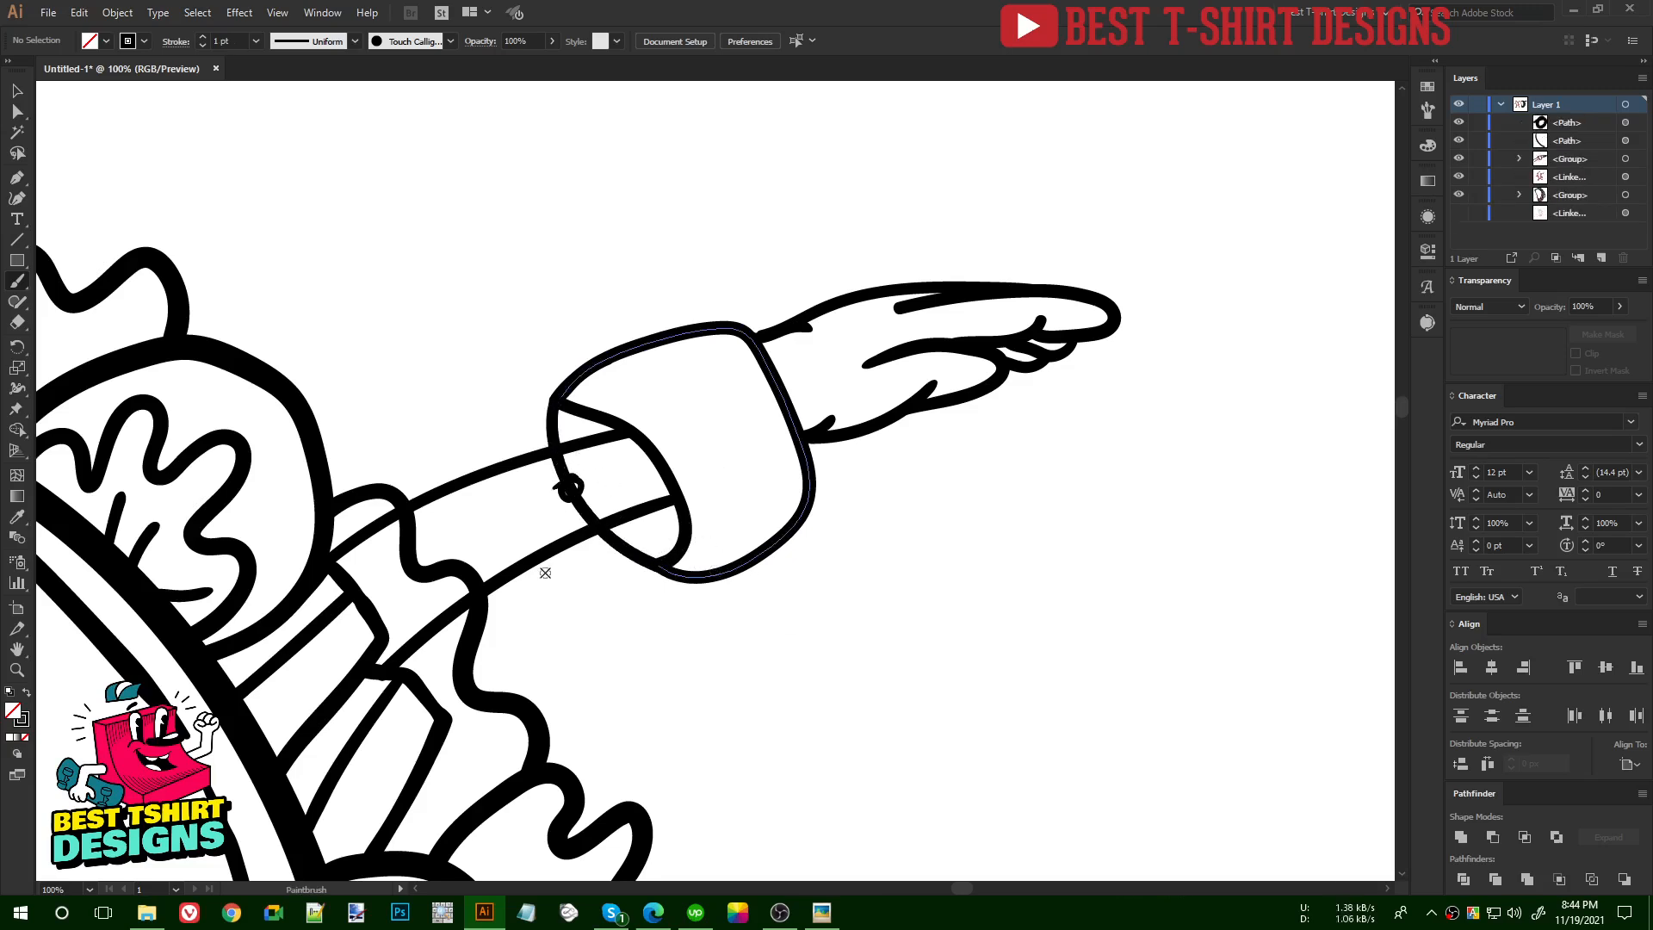
{"action": "key", "text": "ctrl+z"}
- Move the Santa image back over the taco, lining up its raised hand with the brushed glove
{"action": "key", "text": "ctrl+minus"}
{"action": "key", "text": "ctrl+minus"}
{"action": "key", "text": "ctrl+minus"}
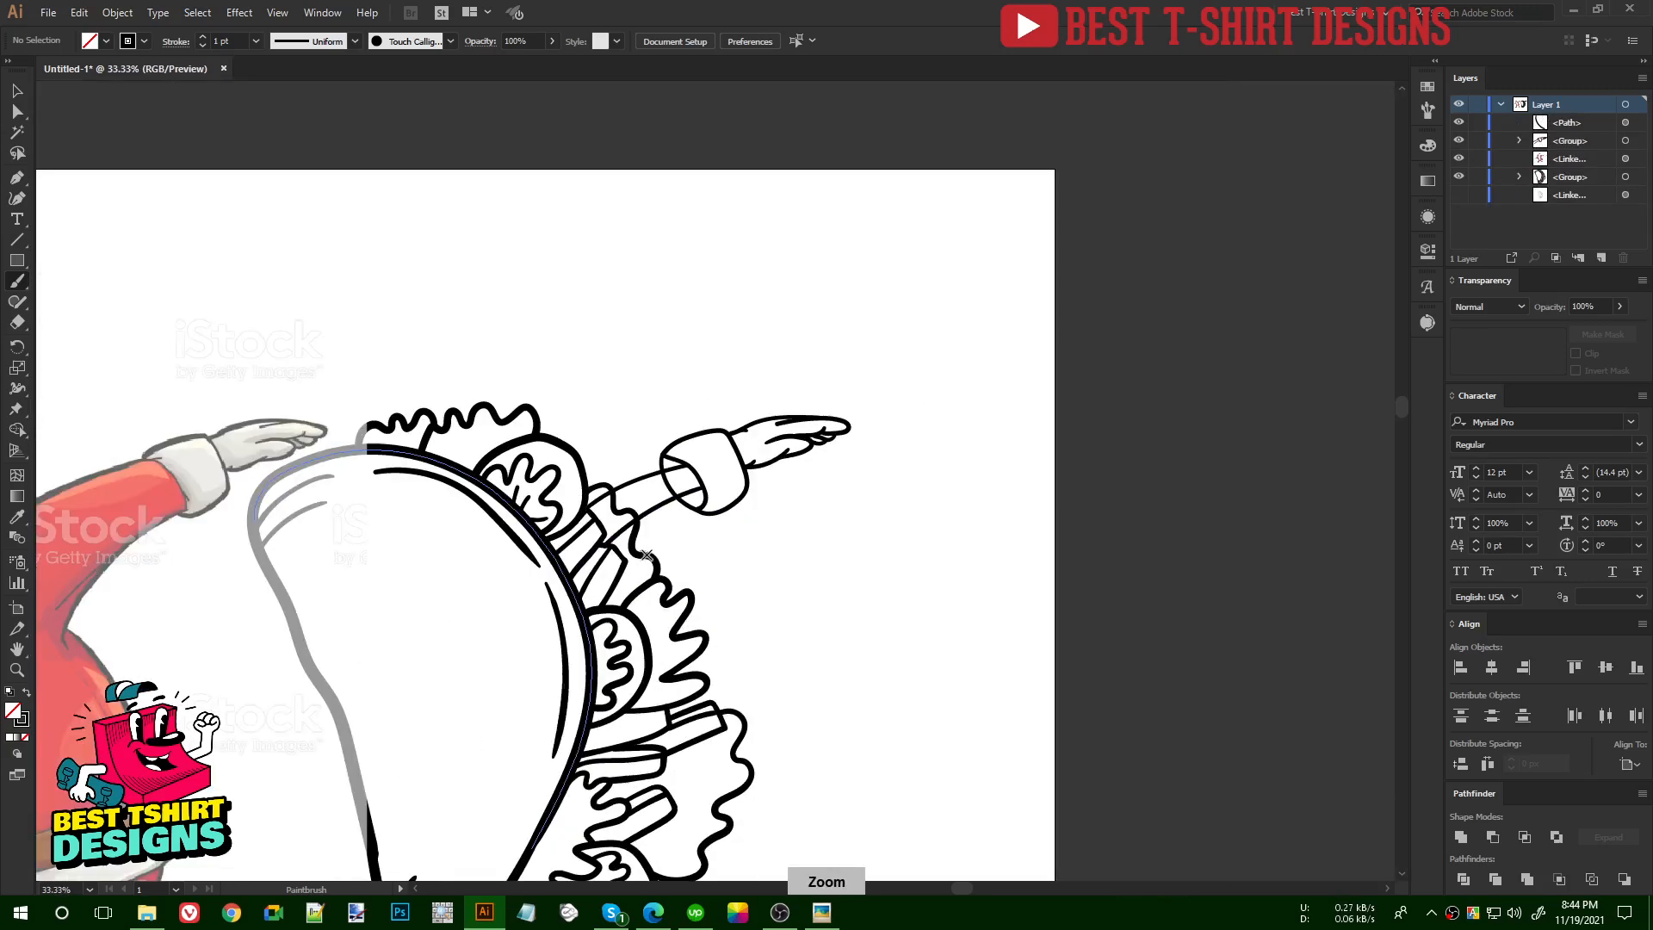
{"action": "key", "text": "space"}
{"action": "left_click_drag", "start_coordinate": [730, 640], "coordinate": [1105, 426]}
{"action": "key", "text": "space"}
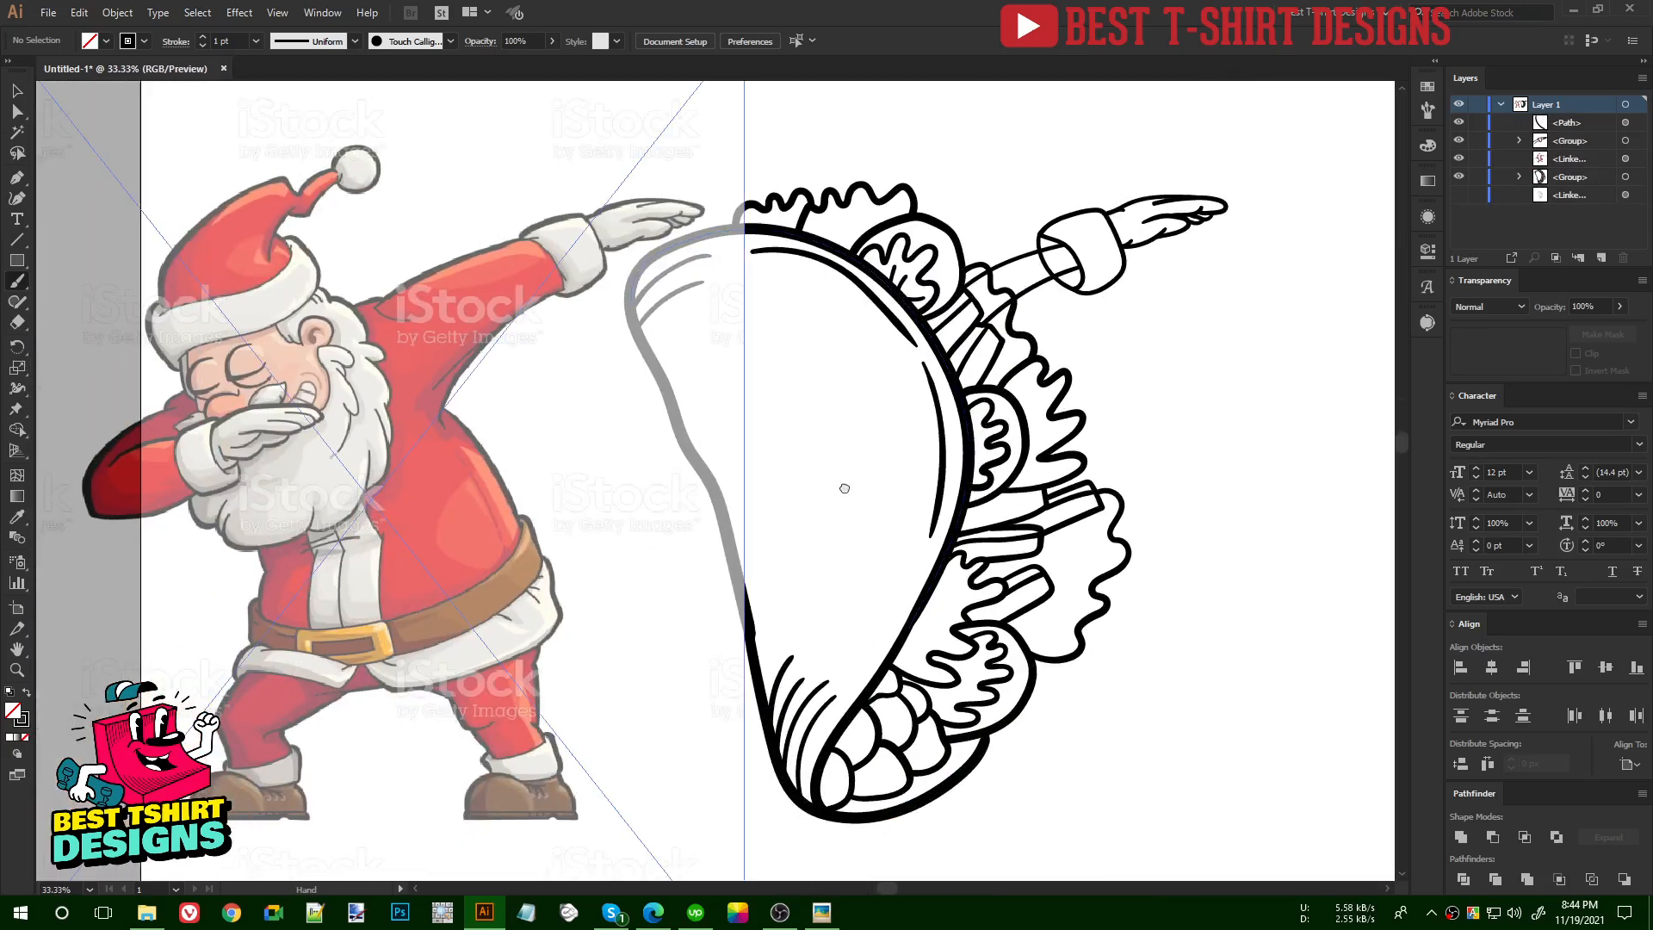
{"action": "left_click_drag", "start_coordinate": [876, 501], "coordinate": [814, 469]}
{"action": "key", "text": "v"}
{"action": "left_click_drag", "start_coordinate": [396, 484], "coordinate": [862, 492]}
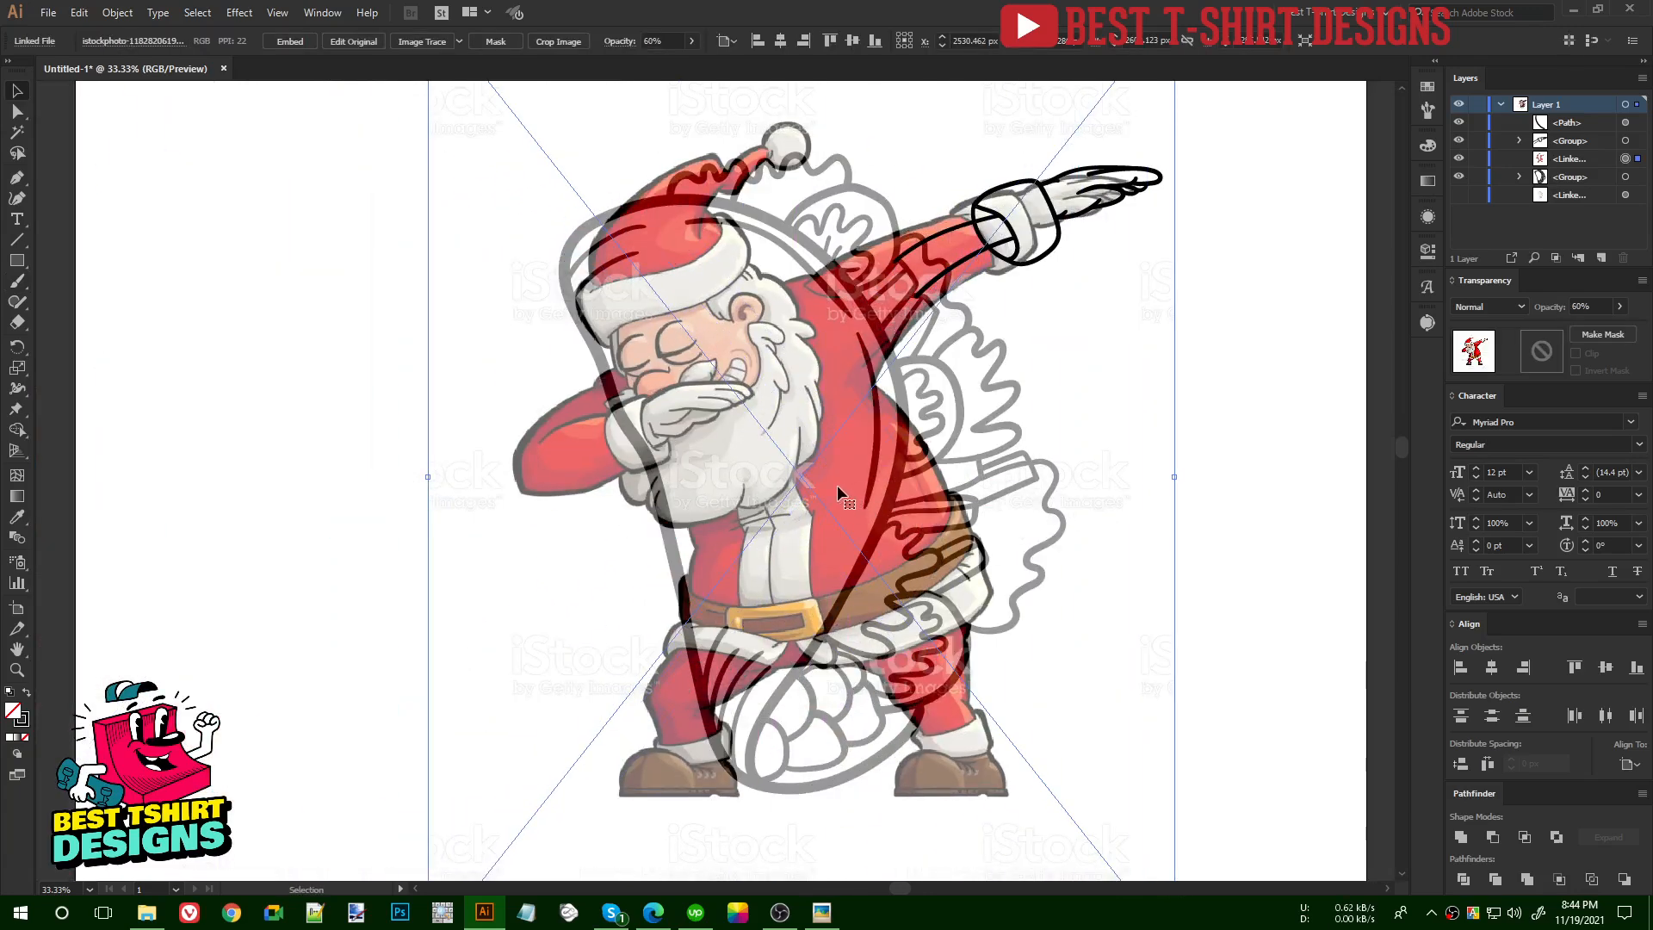
{"action": "left_click", "coordinate": [1257, 455]}
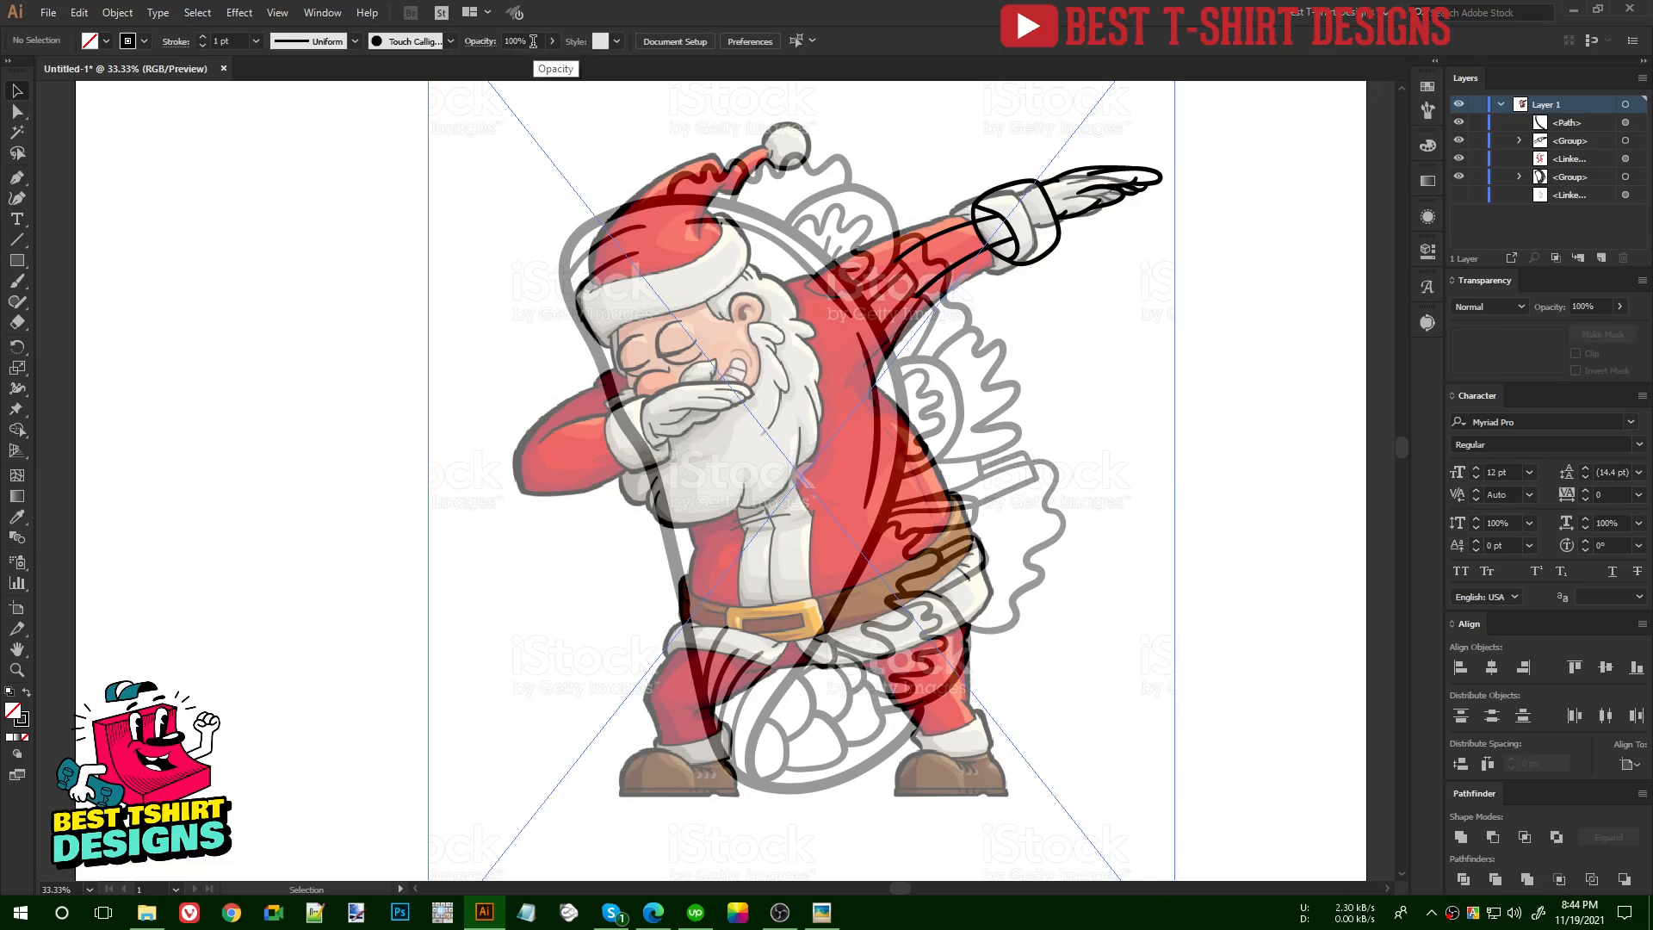
- Lower the Santa image's opacity to 50% and lock it
{"action": "scroll", "coordinate": [533, 41], "scroll_direction": "down", "scroll_amount": 1, "text": "shift"}
{"action": "scroll", "coordinate": [533, 41], "scroll_direction": "down", "scroll_amount": 1, "text": "shift"}
{"action": "left_click", "coordinate": [711, 314]}
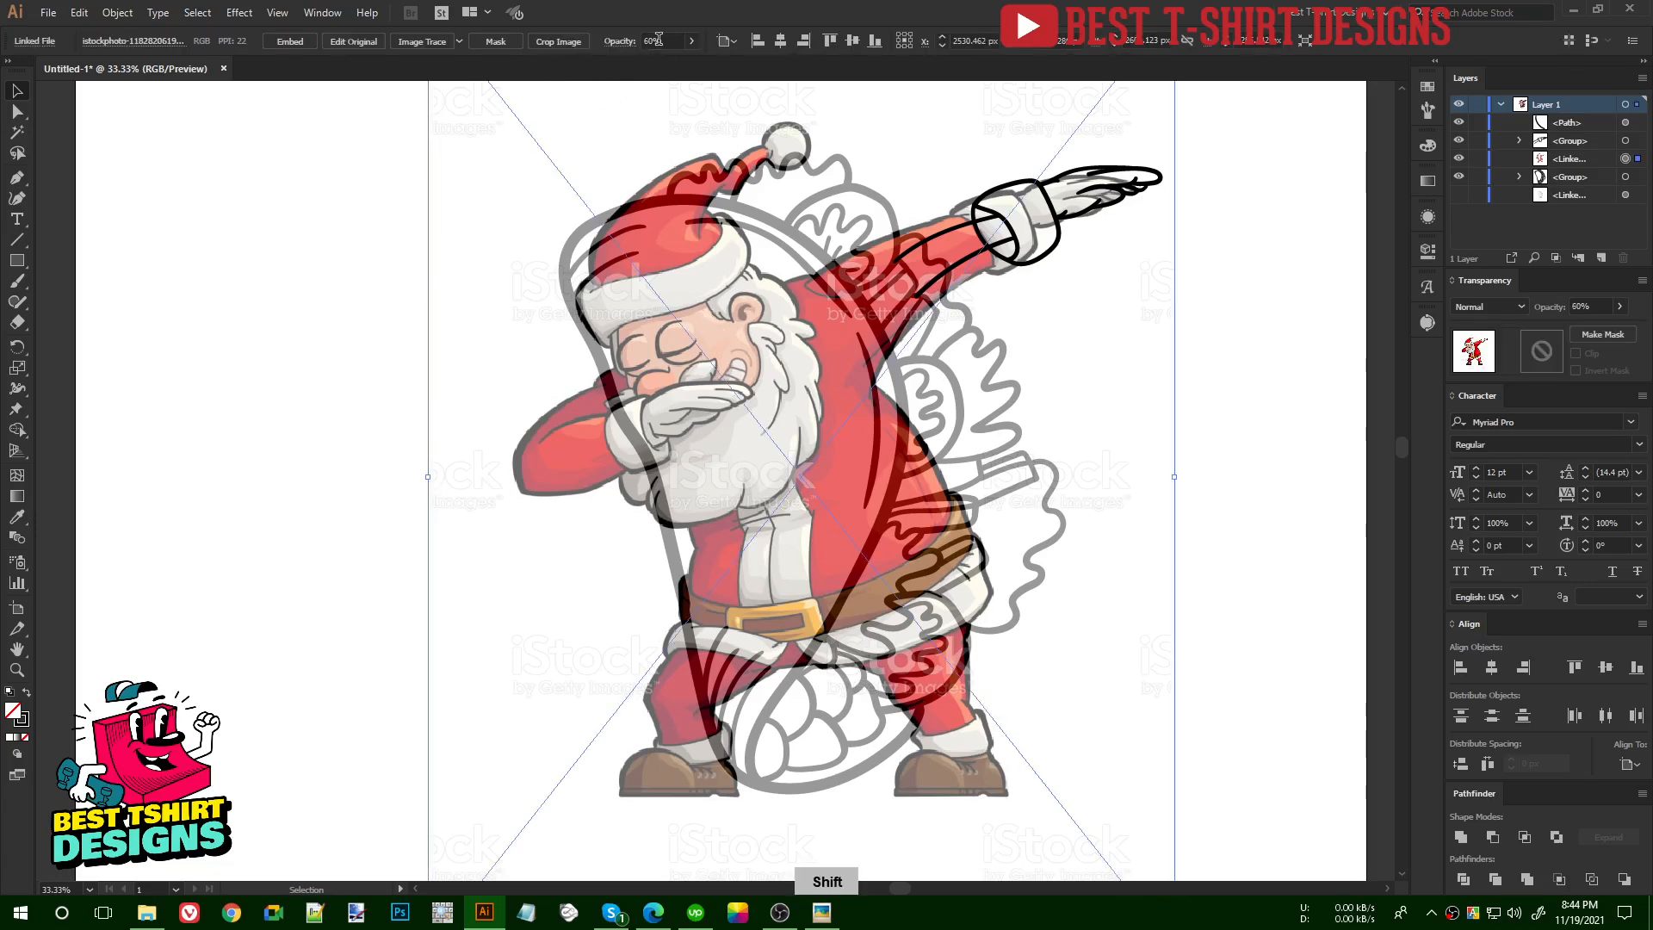
{"action": "scroll", "coordinate": [658, 39], "scroll_direction": "down", "scroll_amount": 2, "text": "shift"}
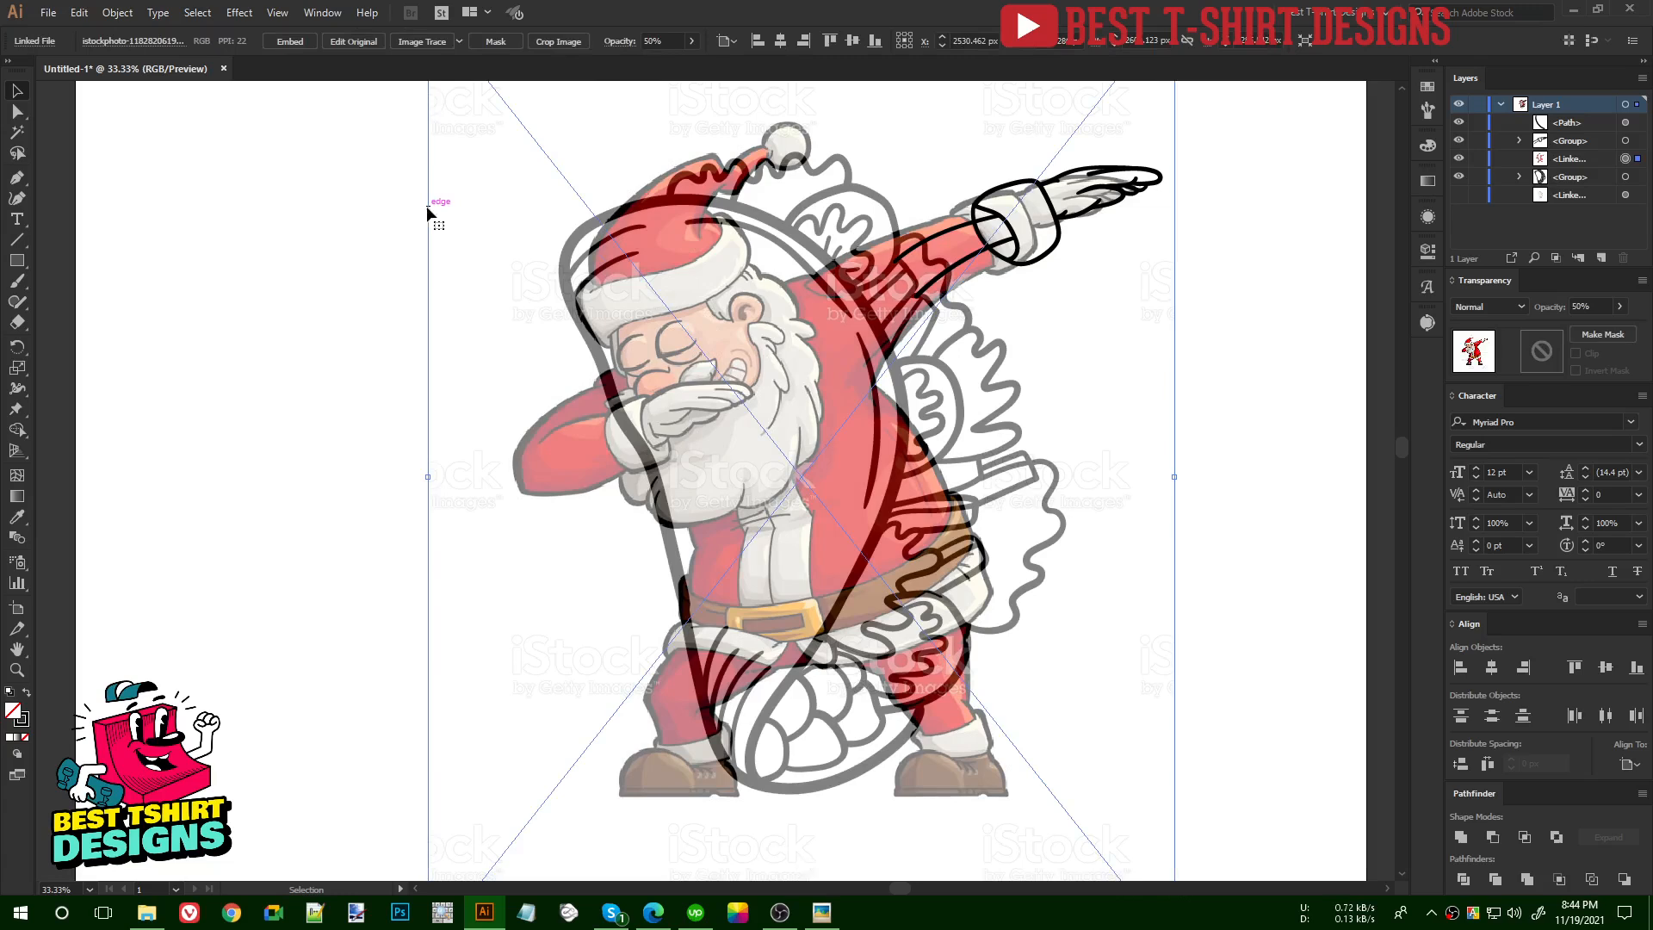
{"action": "key", "text": "ctrl+2"}
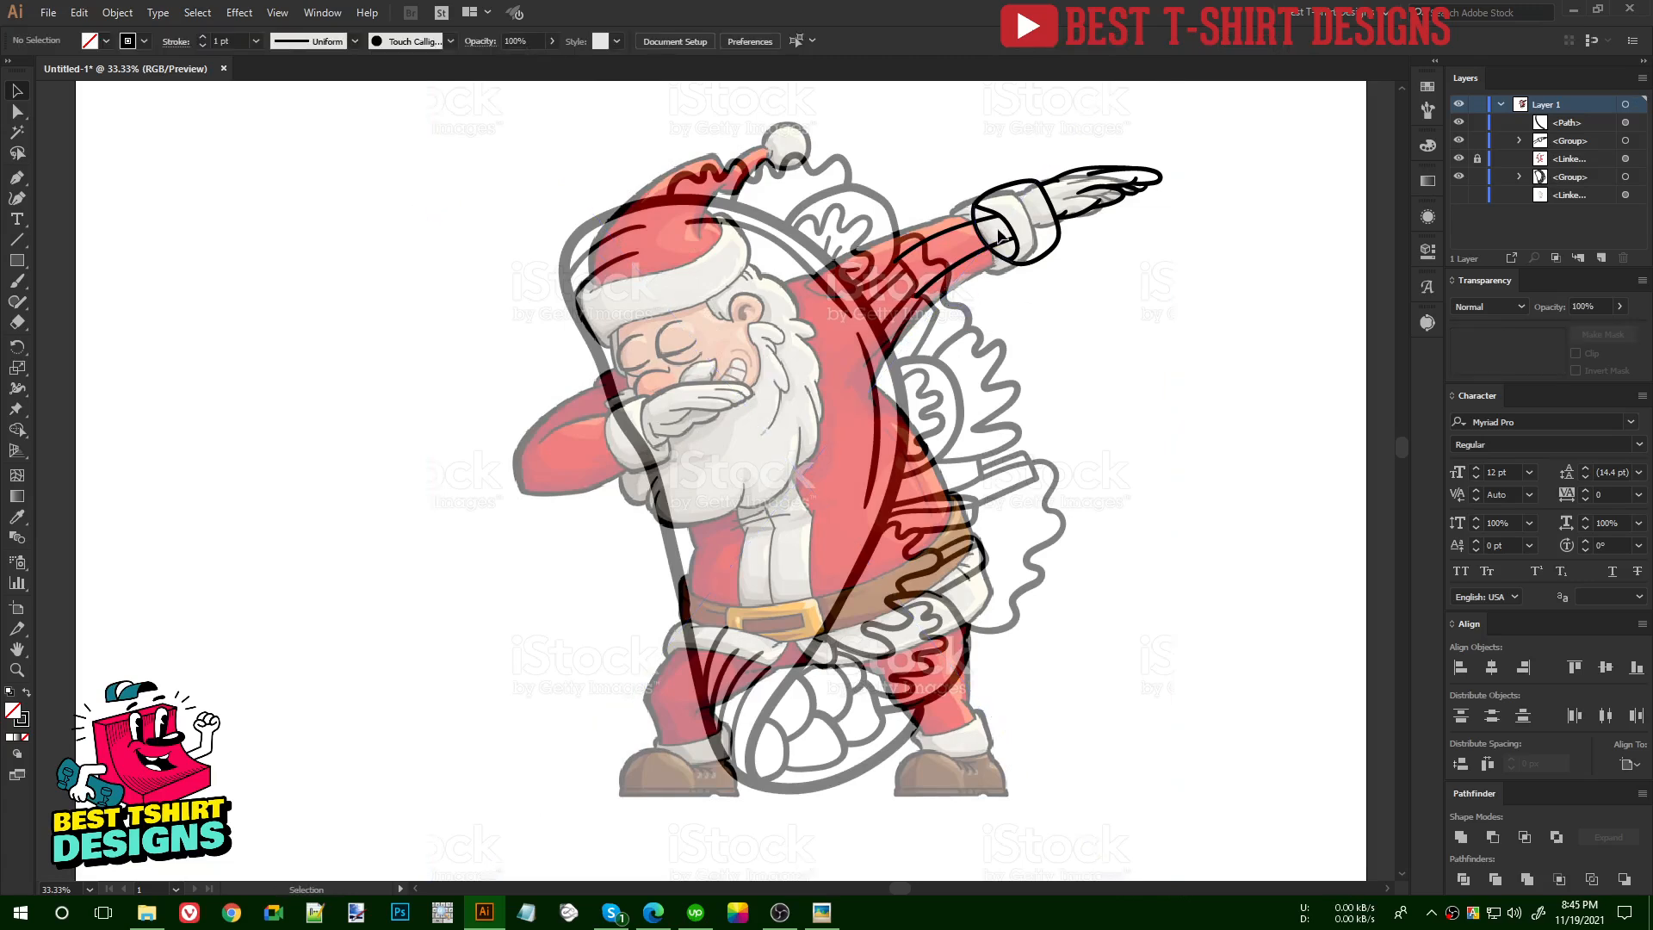
- Trace the upper fingers and the long top outline of Santa's face-covering glove with brush strokes
{"action": "left_click", "coordinate": [1012, 240]}
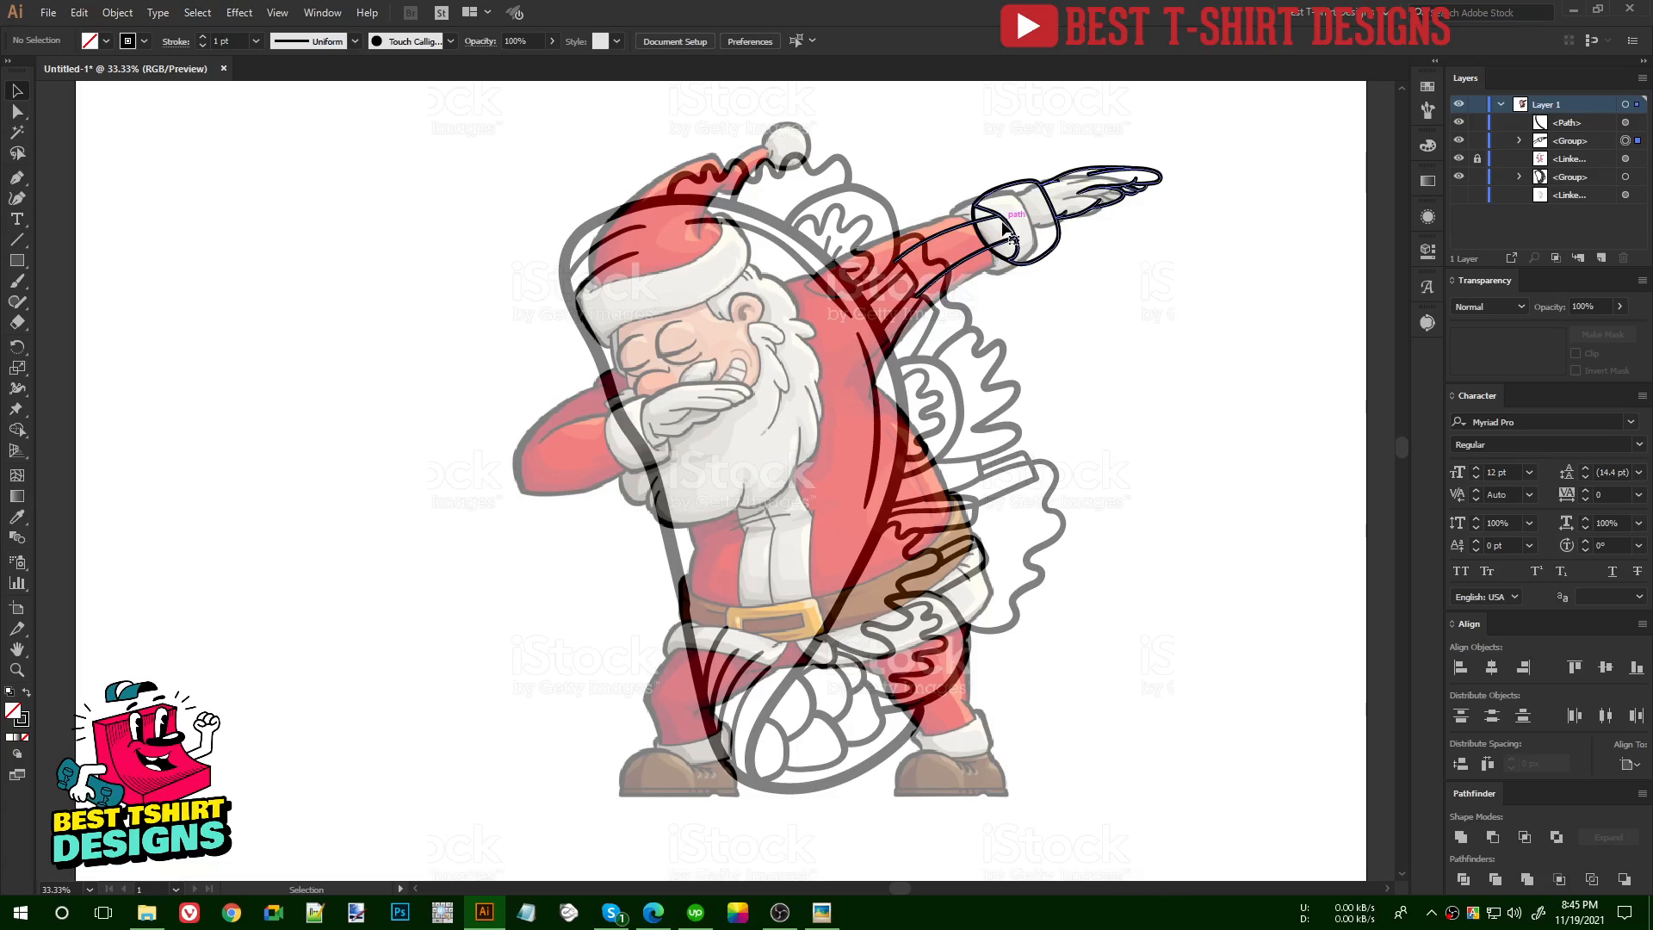
{"action": "left_click", "coordinate": [341, 147]}
{"action": "key", "text": "ctrl+equal"}
{"action": "key", "text": "ctrl+equal"}
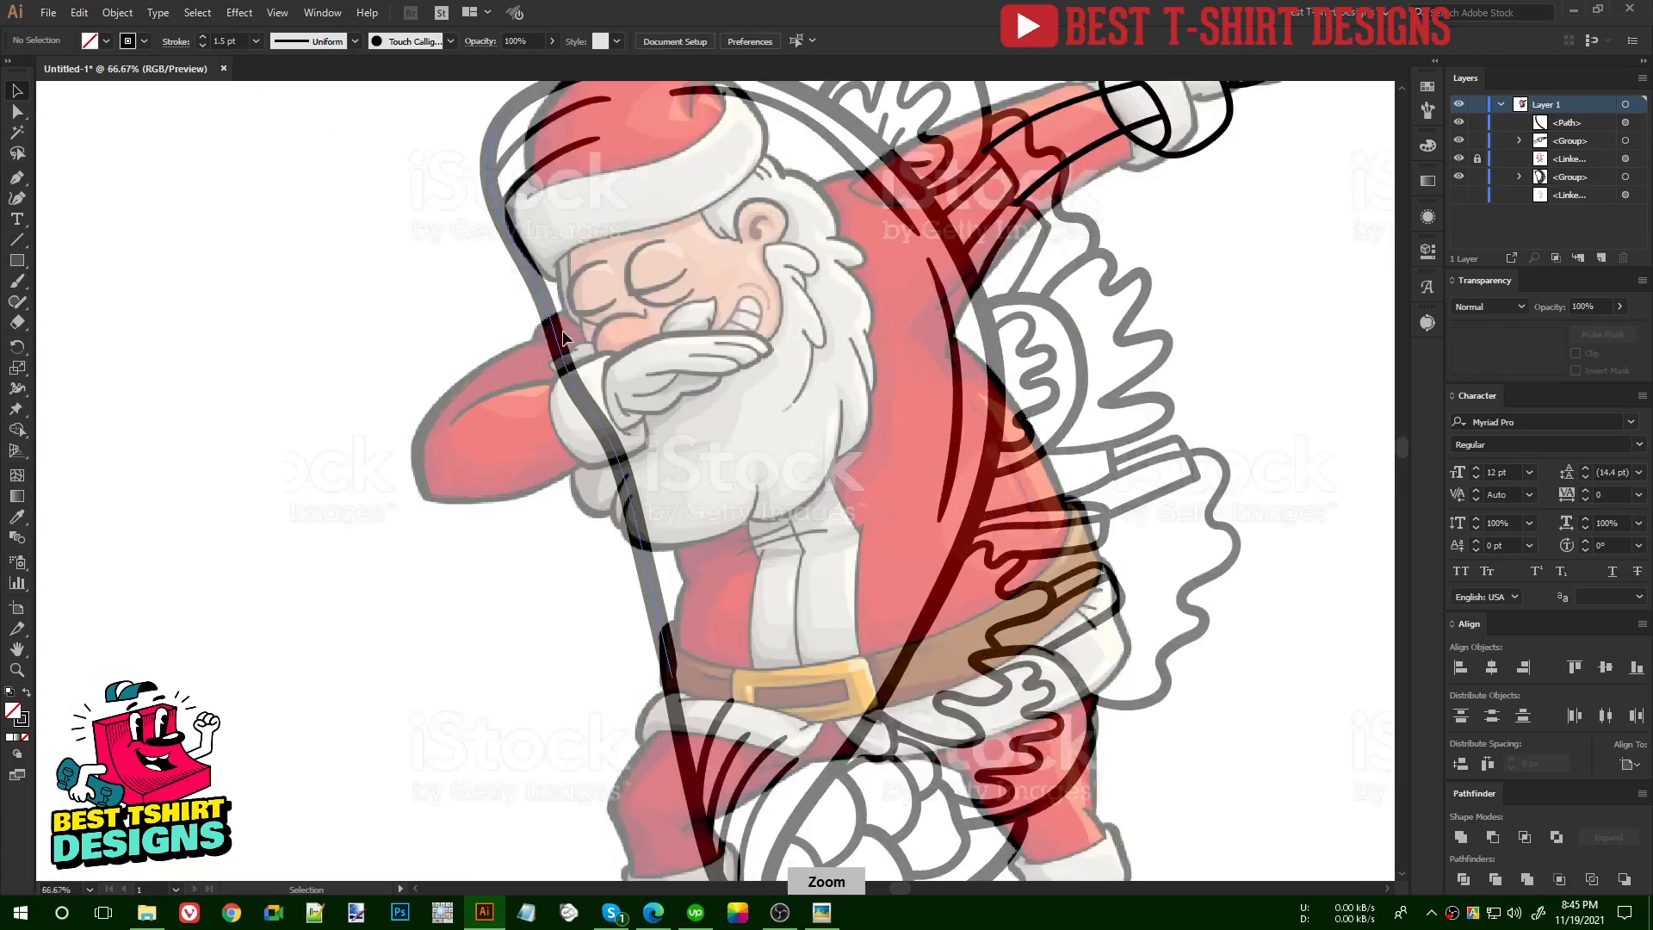
{"action": "key", "text": "space"}
{"action": "left_click_drag", "start_coordinate": [711, 613], "coordinate": [952, 690]}
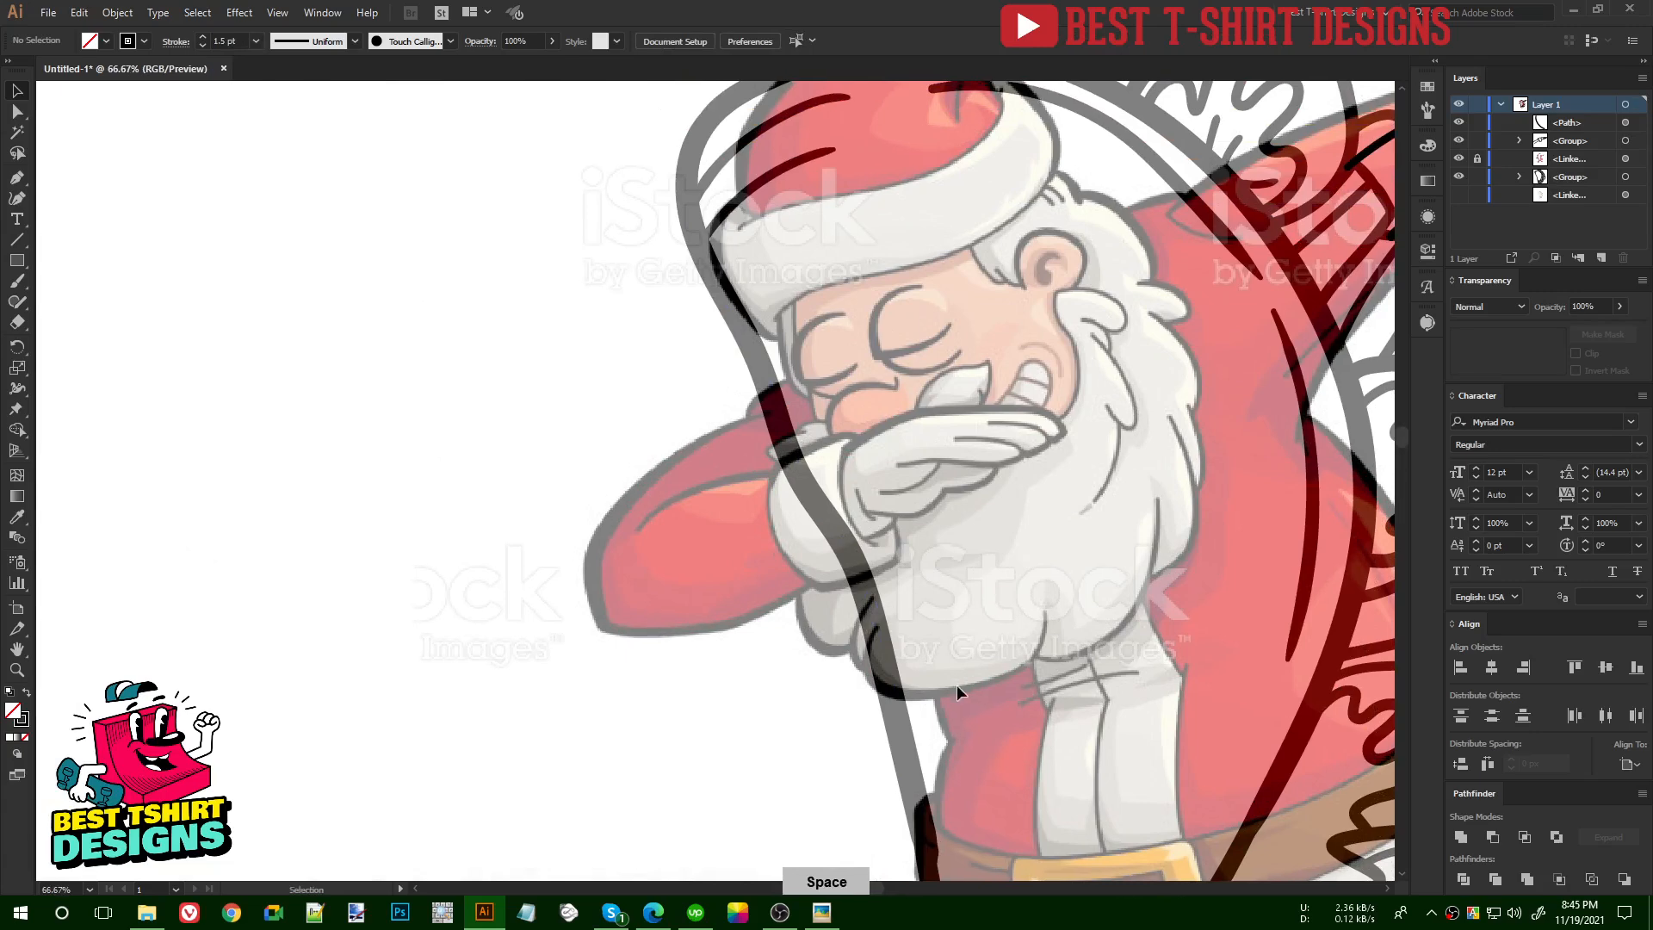
{"action": "key", "text": "ctrl+equal"}
{"action": "key", "text": "ctrl+equal"}
{"action": "key", "text": "ctrl+equal"}
{"action": "mouse_move", "coordinate": [1087, 620]}
{"action": "left_mouse_down"}
{"action": "mouse_move", "coordinate": [899, 551]}
{"action": "mouse_move", "coordinate": [788, 544]}
{"action": "left_mouse_up"}
{"action": "key", "text": "b"}
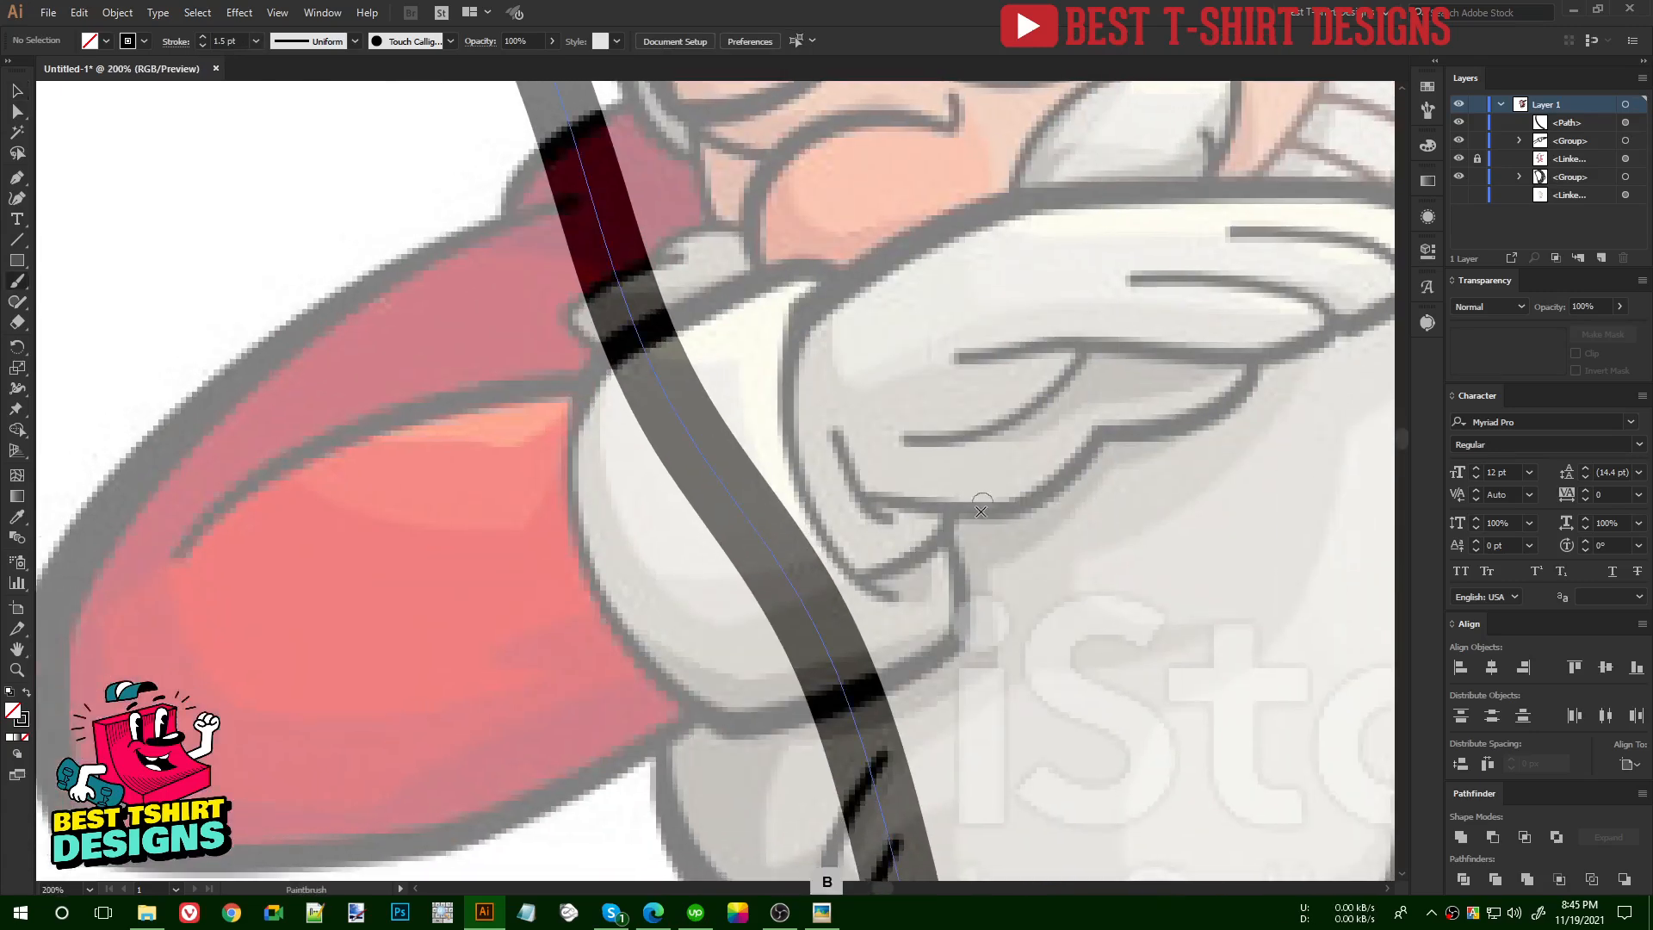
{"action": "key", "text": "space"}
{"action": "left_click_drag", "start_coordinate": [999, 534], "coordinate": [823, 611]}
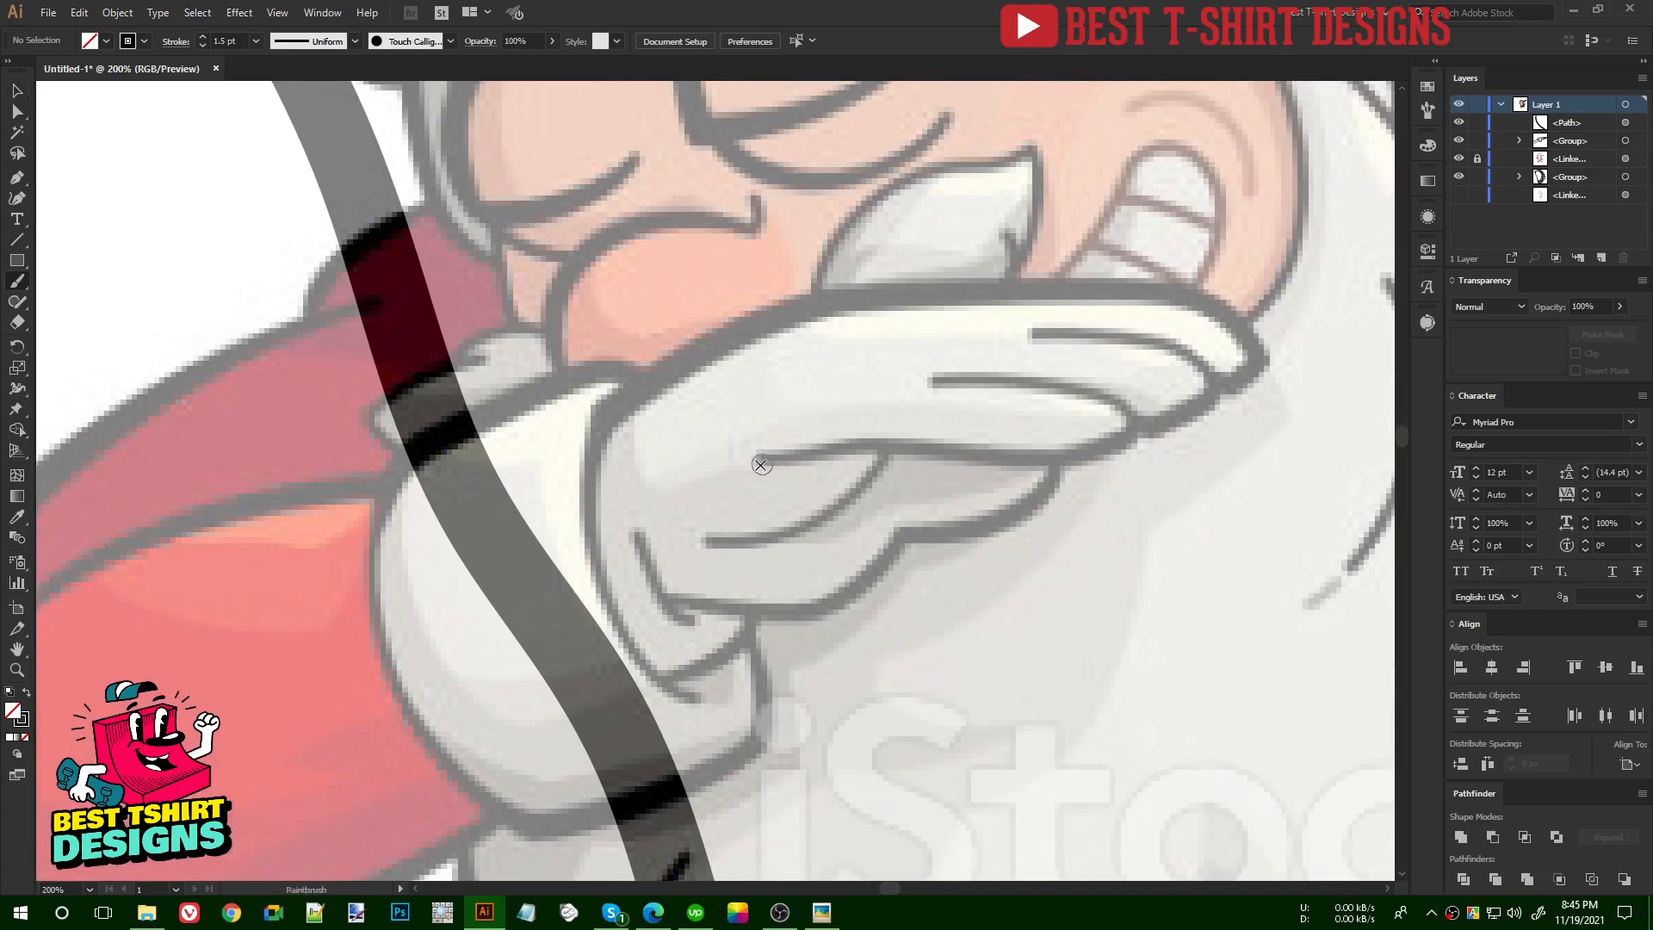
{"action": "mouse_move", "coordinate": [701, 542]}
{"action": "left_mouse_down"}
{"action": "mouse_move", "coordinate": [847, 490]}
{"action": "mouse_move", "coordinate": [875, 456]}
{"action": "left_mouse_up"}
{"action": "mouse_move", "coordinate": [739, 469]}
{"action": "left_mouse_down"}
{"action": "mouse_move", "coordinate": [1111, 448]}
{"action": "mouse_move", "coordinate": [1005, 377]}
{"action": "mouse_move", "coordinate": [899, 386]}
{"action": "left_mouse_up"}
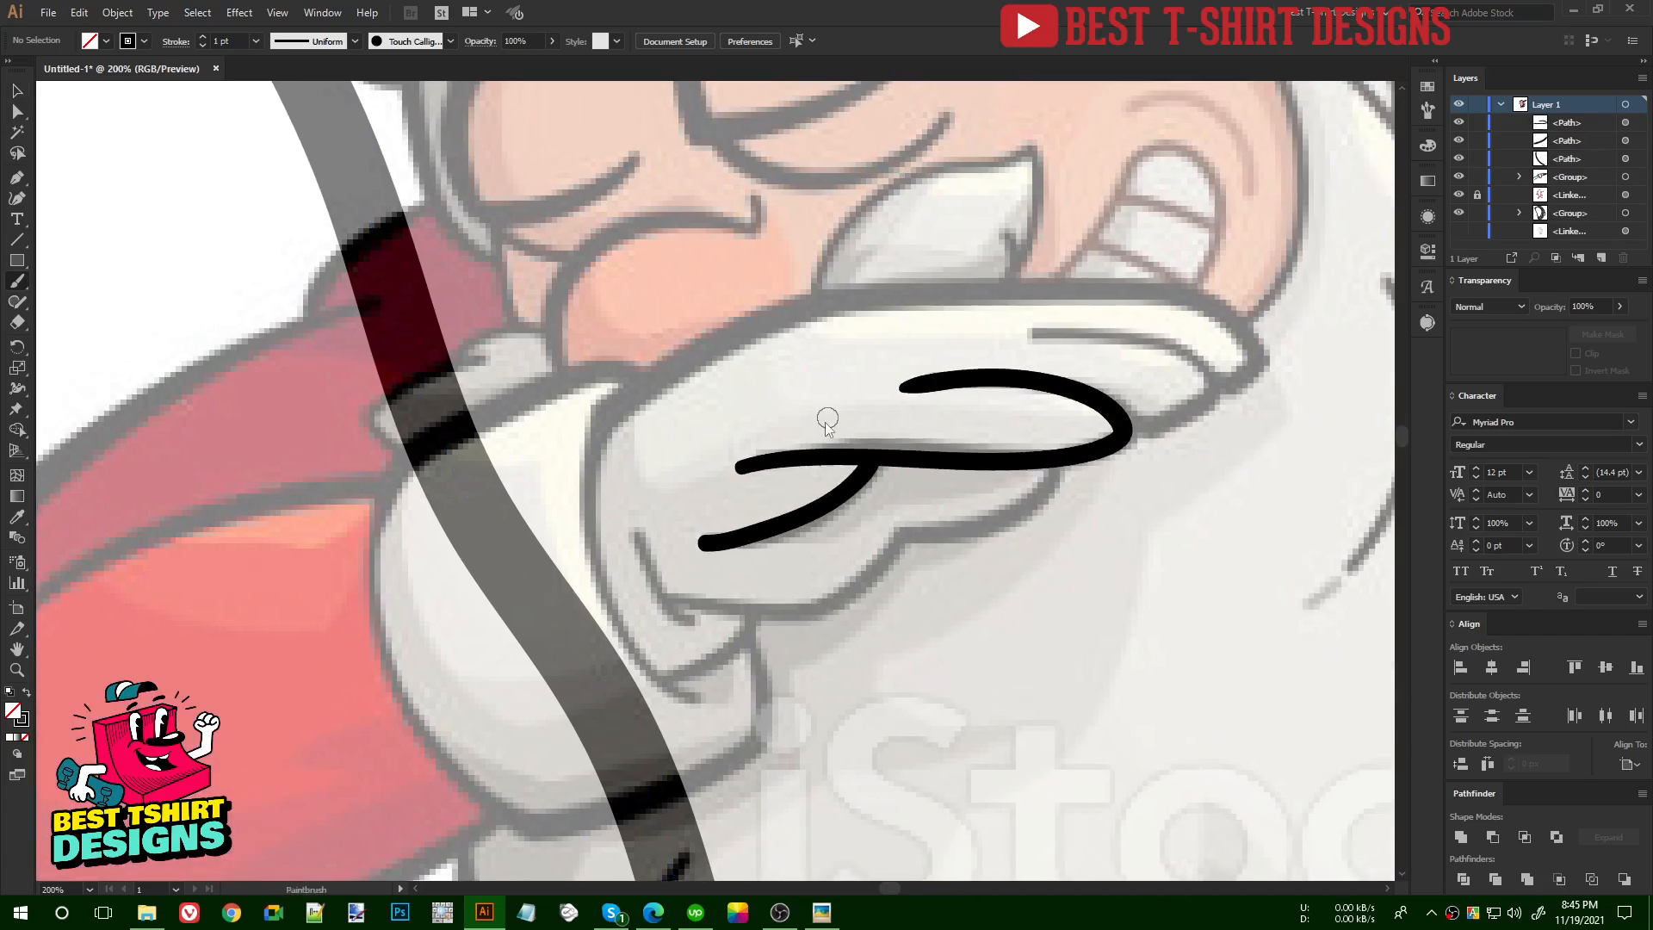
{"action": "mouse_move", "coordinate": [1119, 423]}
{"action": "left_mouse_down"}
{"action": "mouse_move", "coordinate": [1186, 419]}
{"action": "mouse_move", "coordinate": [1212, 393]}
{"action": "mouse_move", "coordinate": [1142, 343]}
{"action": "mouse_move", "coordinate": [1012, 345]}
{"action": "left_mouse_up"}
{"action": "mouse_move", "coordinate": [1206, 383]}
{"action": "left_mouse_down"}
{"action": "mouse_move", "coordinate": [1257, 369]}
{"action": "mouse_move", "coordinate": [1186, 310]}
{"action": "mouse_move", "coordinate": [1051, 288]}
{"action": "mouse_move", "coordinate": [879, 301]}
{"action": "mouse_move", "coordinate": [723, 344]}
{"action": "mouse_move", "coordinate": [556, 457]}
{"action": "left_mouse_up"}
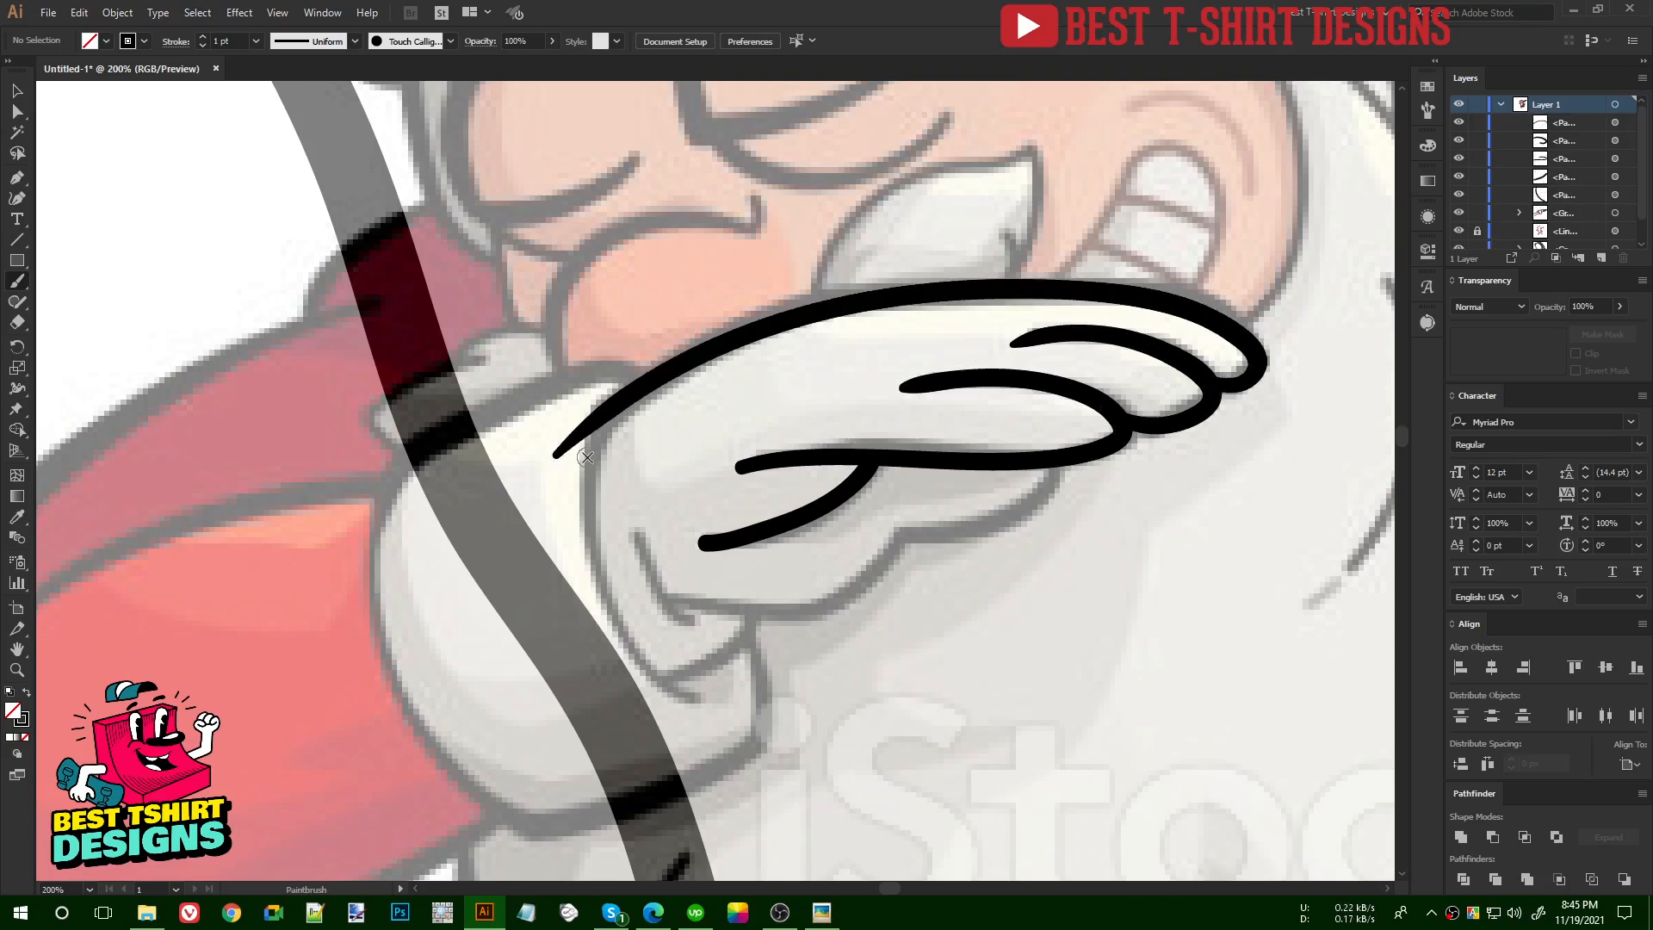
- Brush the face-covering glove's lower finger outlines, the short palm crease and the short edge beneath the palm
{"action": "left_click_drag", "start_coordinate": [870, 670], "coordinate": [996, 517]}
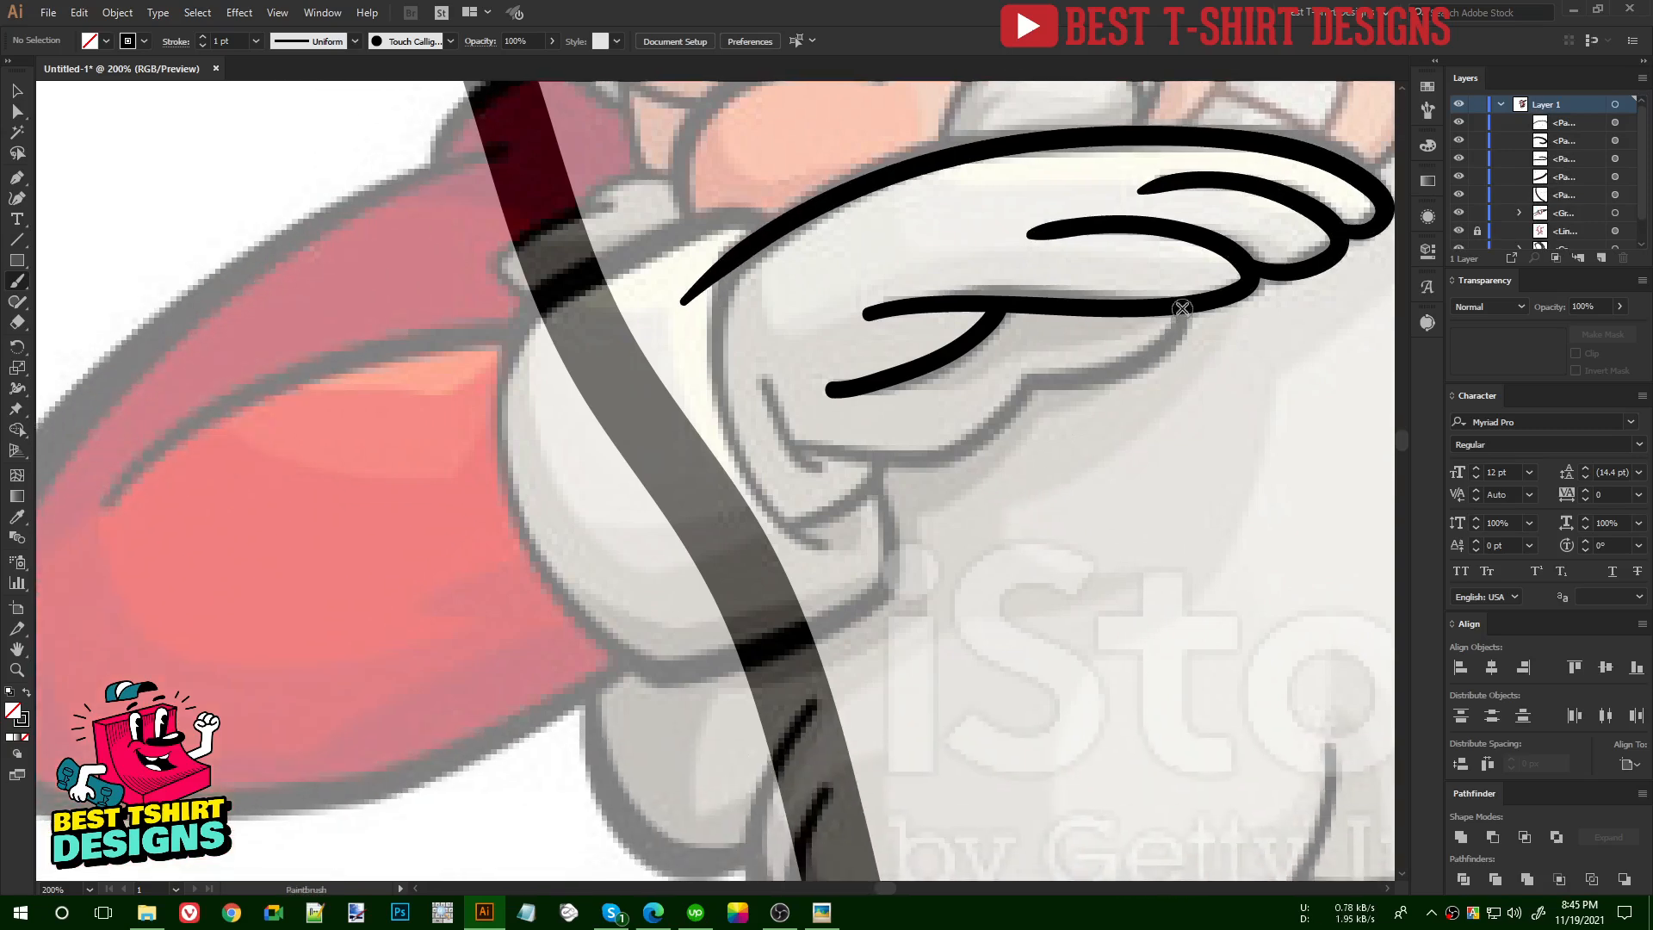
{"action": "mouse_move", "coordinate": [1179, 322]}
{"action": "left_mouse_down"}
{"action": "mouse_move", "coordinate": [1131, 362]}
{"action": "mouse_move", "coordinate": [1014, 368]}
{"action": "mouse_move", "coordinate": [1057, 372]}
{"action": "mouse_move", "coordinate": [980, 427]}
{"action": "mouse_move", "coordinate": [788, 446]}
{"action": "left_mouse_up"}
{"action": "left_click_drag", "start_coordinate": [765, 371], "coordinate": [833, 473]}
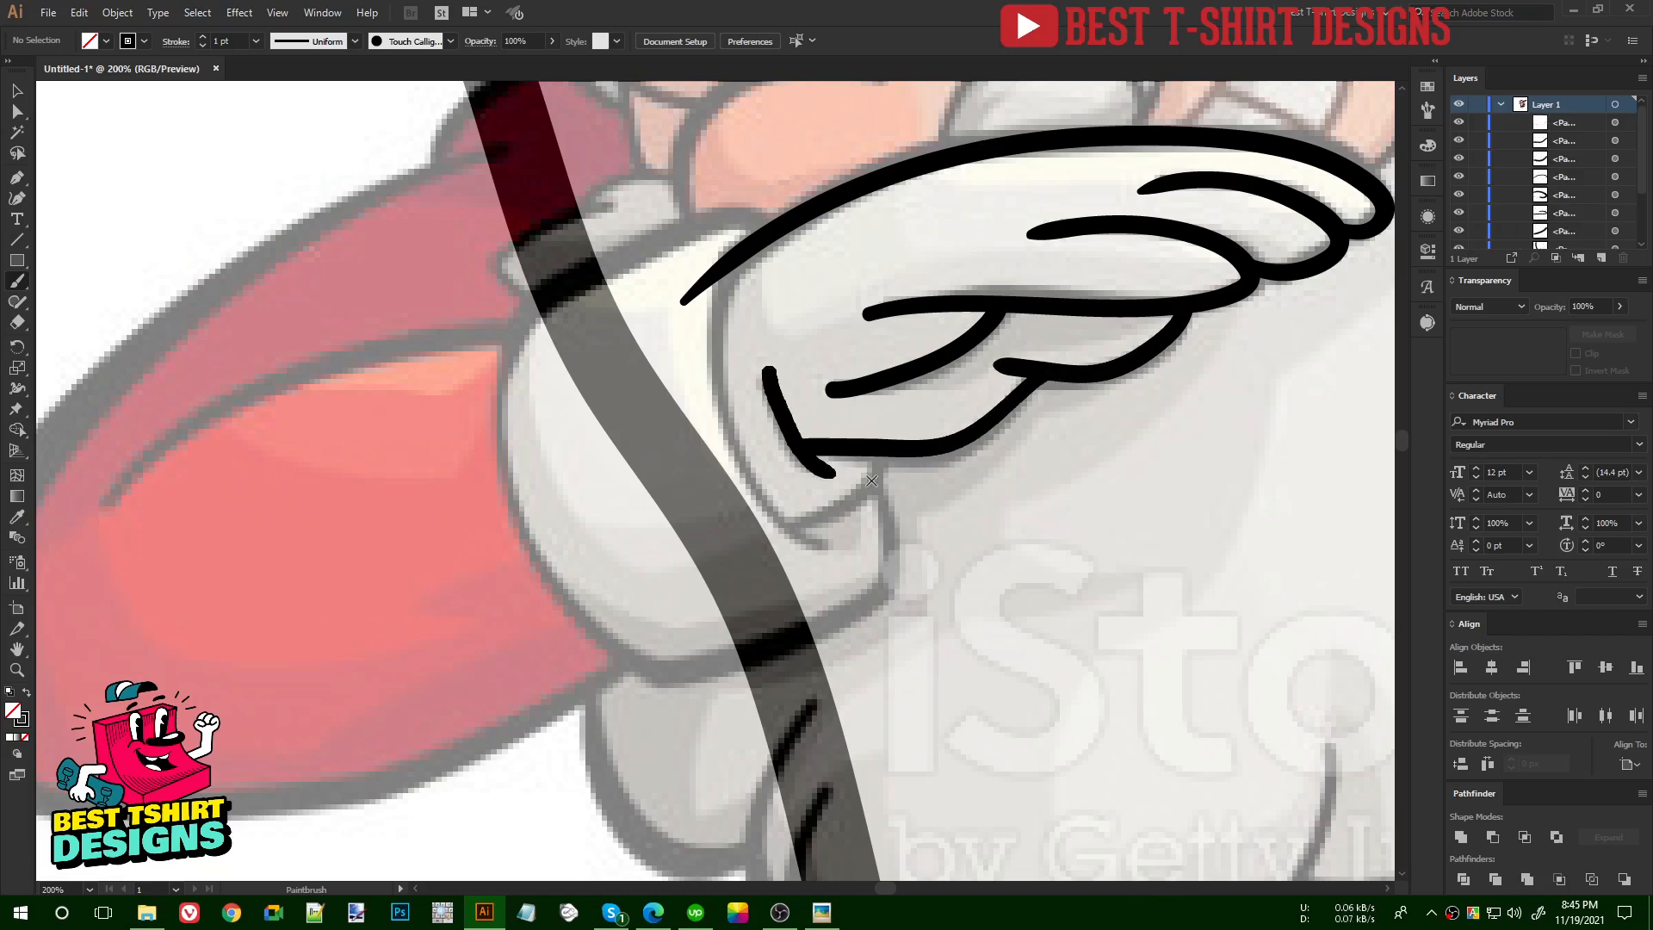
{"action": "mouse_move", "coordinate": [943, 655]}
{"action": "left_mouse_down"}
{"action": "mouse_move", "coordinate": [978, 657]}
{"action": "mouse_move", "coordinate": [1012, 631]}
{"action": "left_mouse_up"}
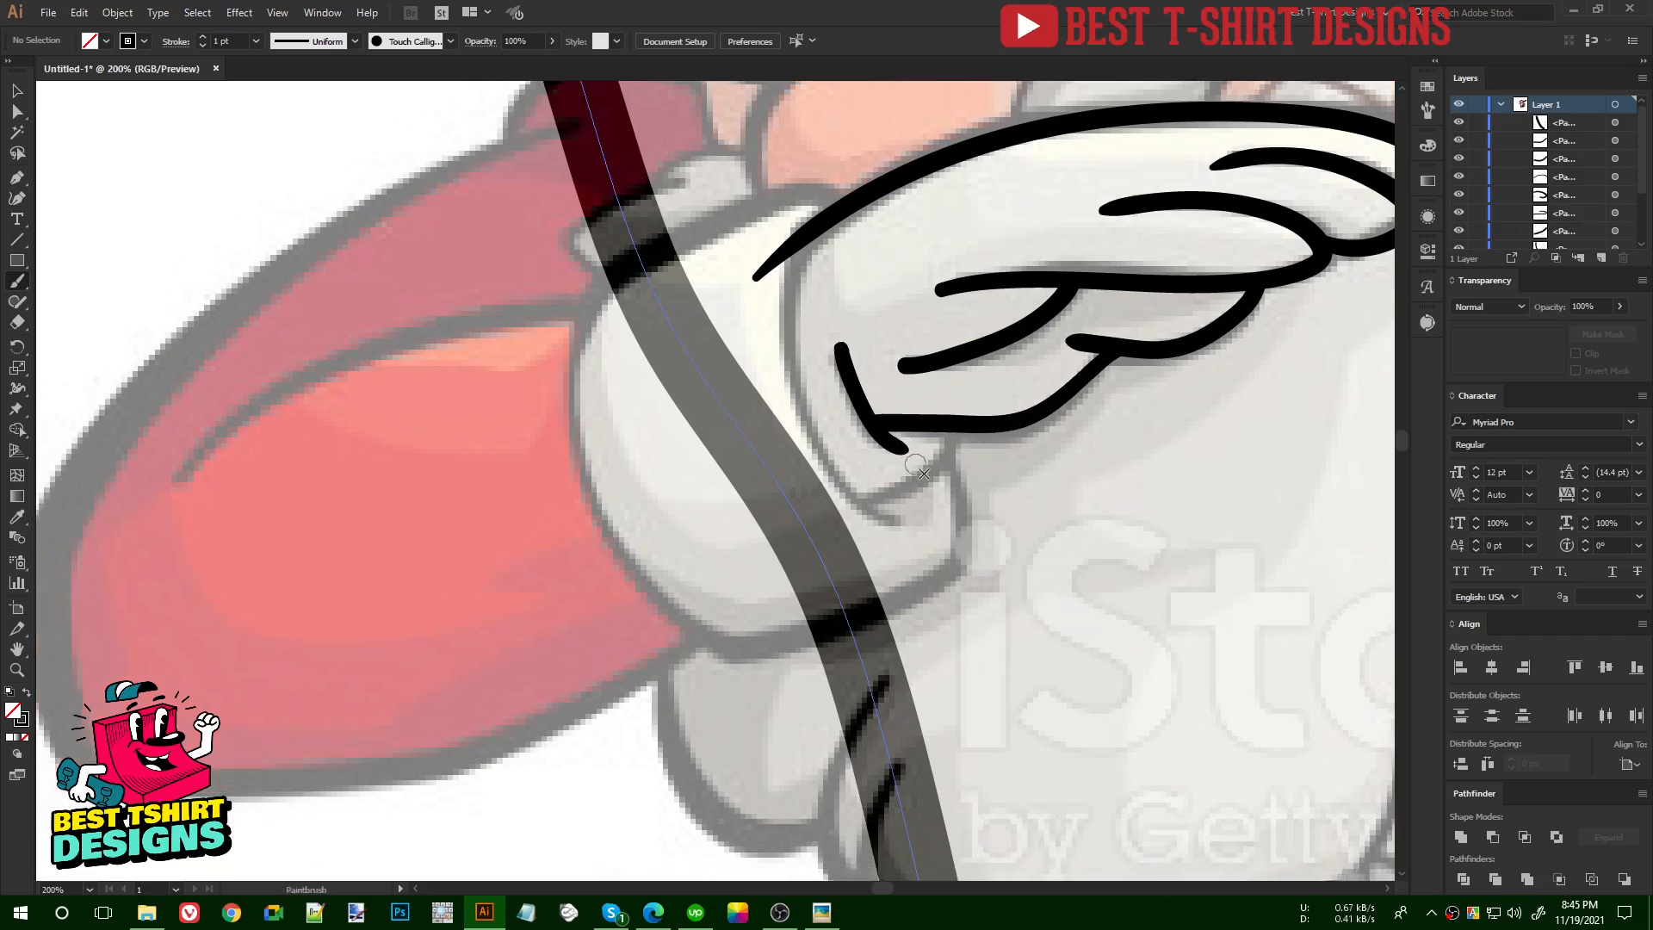
{"action": "left_click_drag", "start_coordinate": [963, 424], "coordinate": [852, 501]}
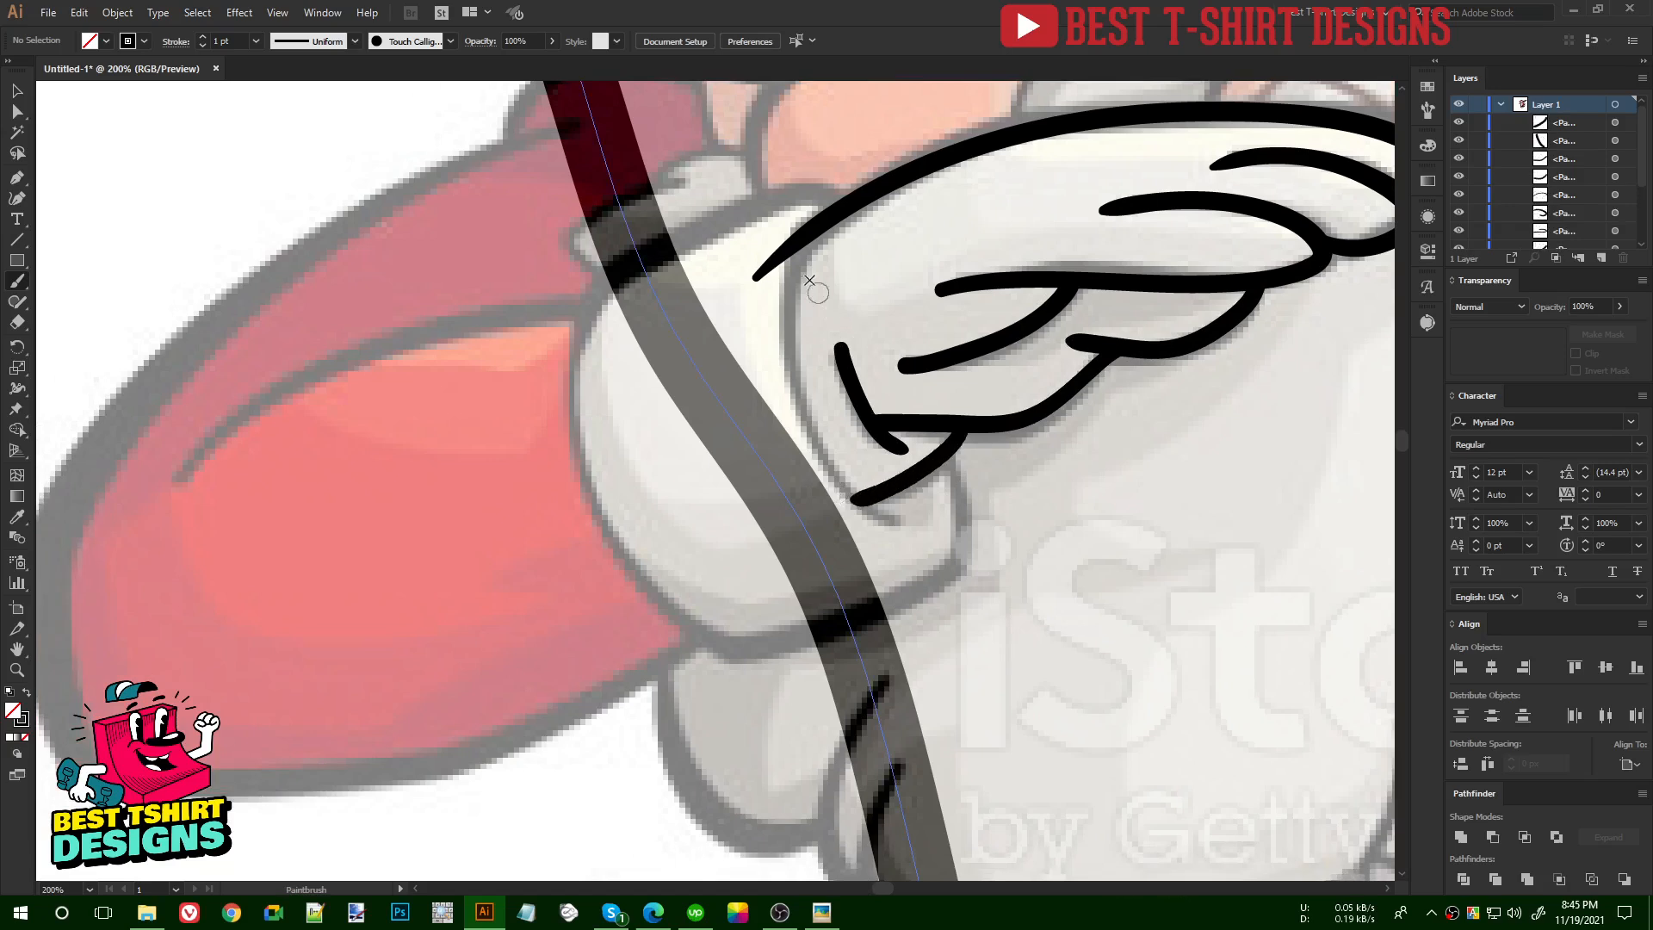
- Brush the curved wrist edge of the face-covering glove and the rounded cuff outline around it
{"action": "mouse_move", "coordinate": [798, 231]}
{"action": "left_mouse_down"}
{"action": "mouse_move", "coordinate": [817, 441]}
{"action": "mouse_move", "coordinate": [913, 530]}
{"action": "left_mouse_up"}
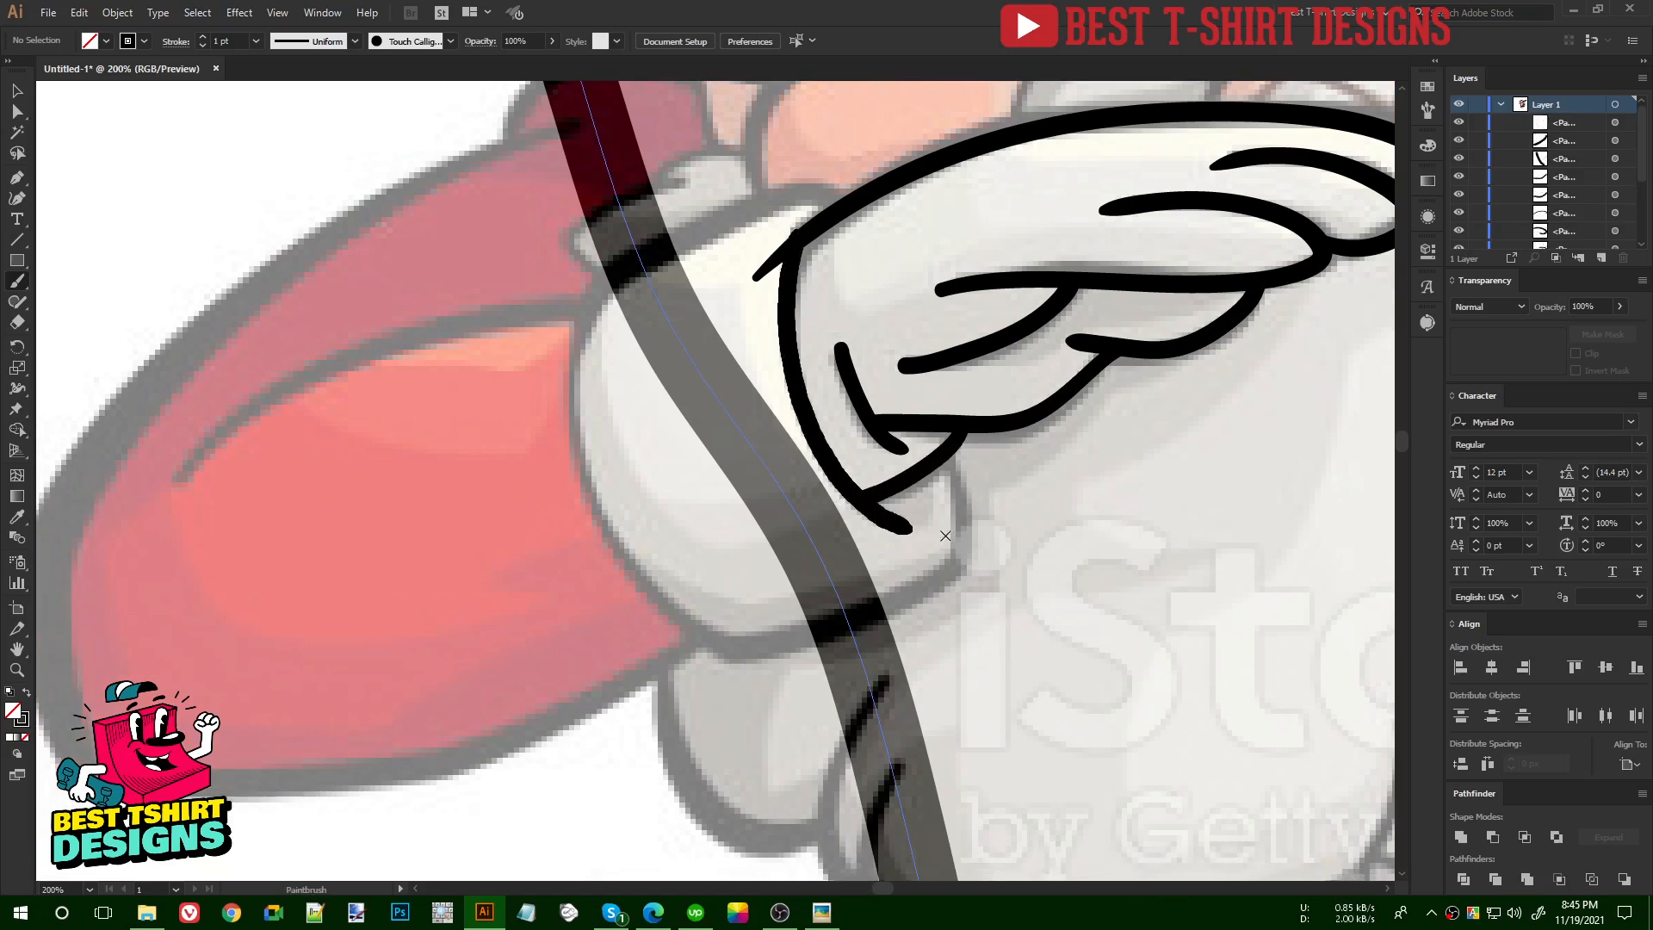
{"action": "key", "text": "ctrl+z"}
{"action": "key", "text": "ctrl+z"}
{"action": "mouse_move", "coordinate": [797, 249]}
{"action": "left_mouse_down"}
{"action": "mouse_move", "coordinate": [806, 395]}
{"action": "mouse_move", "coordinate": [840, 469]}
{"action": "mouse_move", "coordinate": [892, 517]}
{"action": "left_mouse_up"}
{"action": "key", "text": "ctrl+z"}
{"action": "mouse_move", "coordinate": [802, 226]}
{"action": "left_mouse_down"}
{"action": "mouse_move", "coordinate": [795, 362]}
{"action": "mouse_move", "coordinate": [840, 471]}
{"action": "mouse_move", "coordinate": [905, 523]}
{"action": "left_mouse_up"}
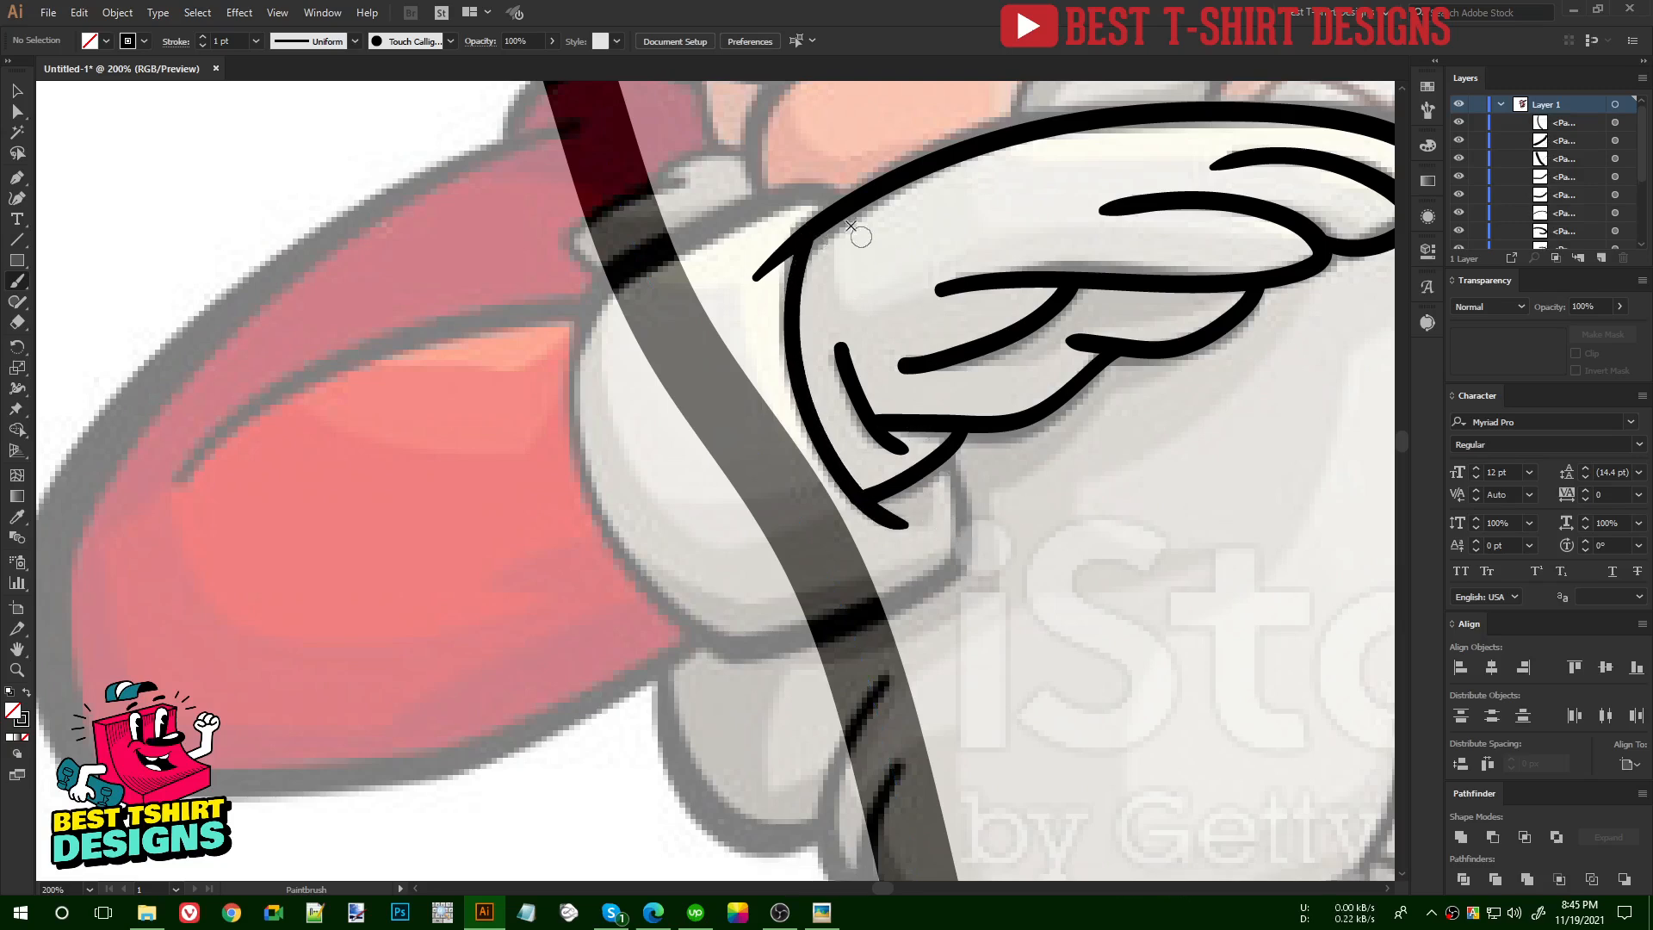
{"action": "mouse_move", "coordinate": [822, 192]}
{"action": "left_mouse_down"}
{"action": "mouse_move", "coordinate": [680, 243]}
{"action": "mouse_move", "coordinate": [613, 289]}
{"action": "mouse_move", "coordinate": [584, 363]}
{"action": "mouse_move", "coordinate": [584, 452]}
{"action": "mouse_move", "coordinate": [628, 550]}
{"action": "mouse_move", "coordinate": [729, 651]}
{"action": "mouse_move", "coordinate": [864, 619]}
{"action": "mouse_move", "coordinate": [958, 544]}
{"action": "mouse_move", "coordinate": [957, 461]}
{"action": "mouse_move", "coordinate": [978, 421]}
{"action": "left_mouse_up"}
{"action": "key", "text": "ctrl+minus"}
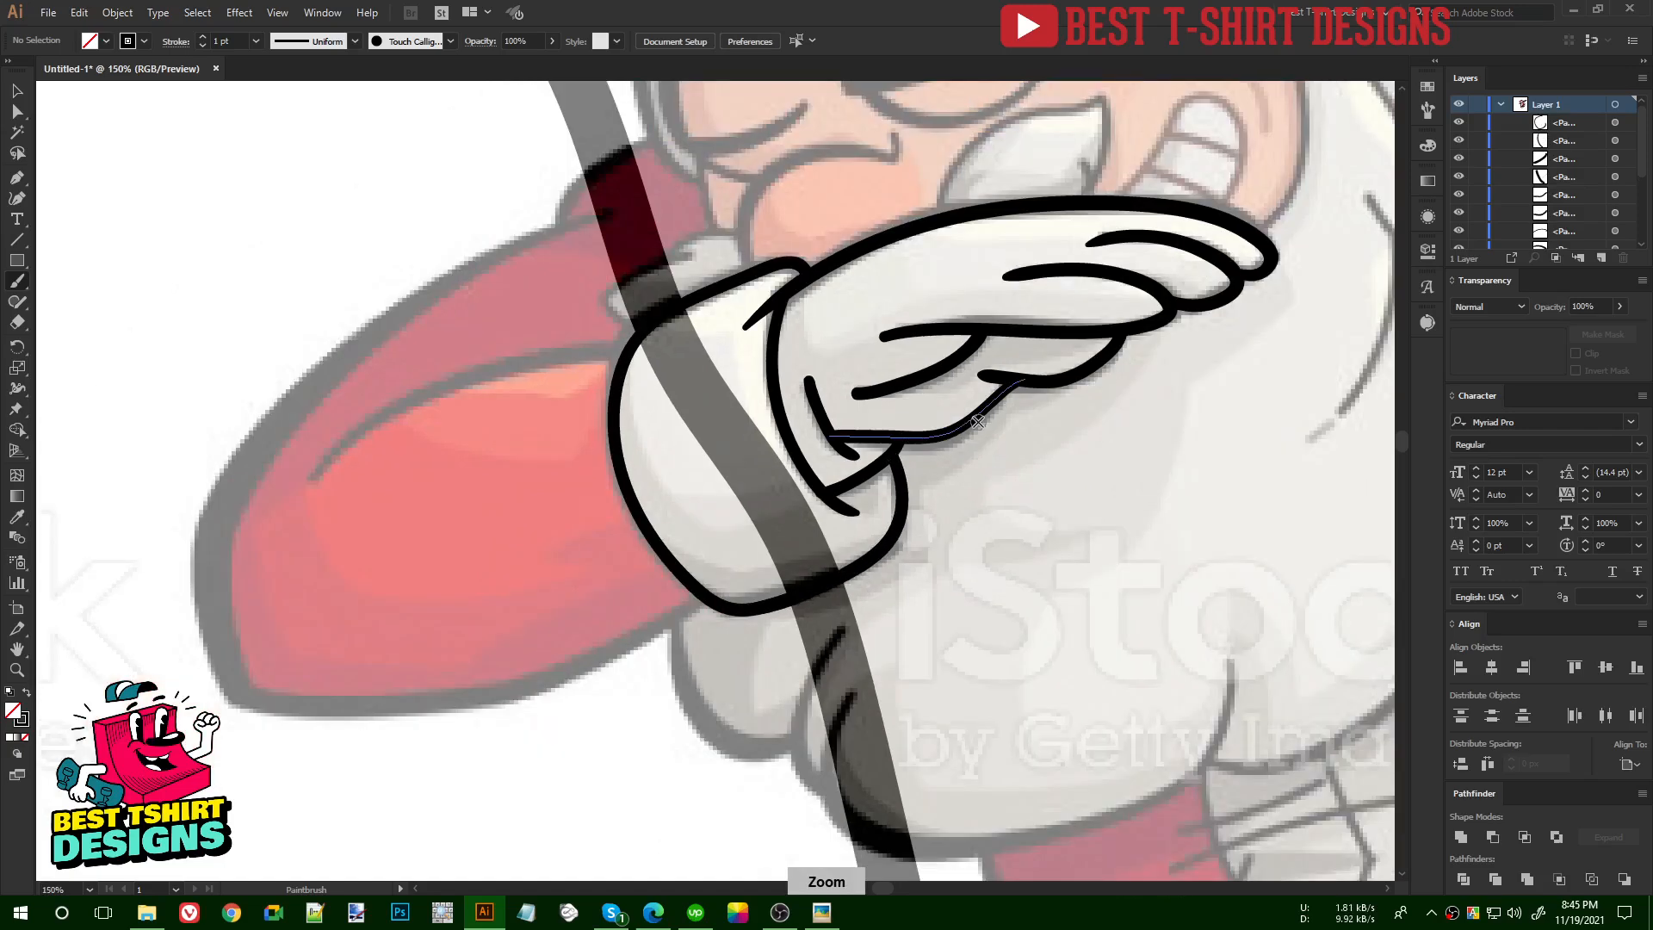
{"action": "key", "text": "space"}
{"action": "left_click_drag", "start_coordinate": [913, 617], "coordinate": [1021, 653]}
{"action": "left_click_drag", "start_coordinate": [977, 471], "coordinate": [964, 500]}
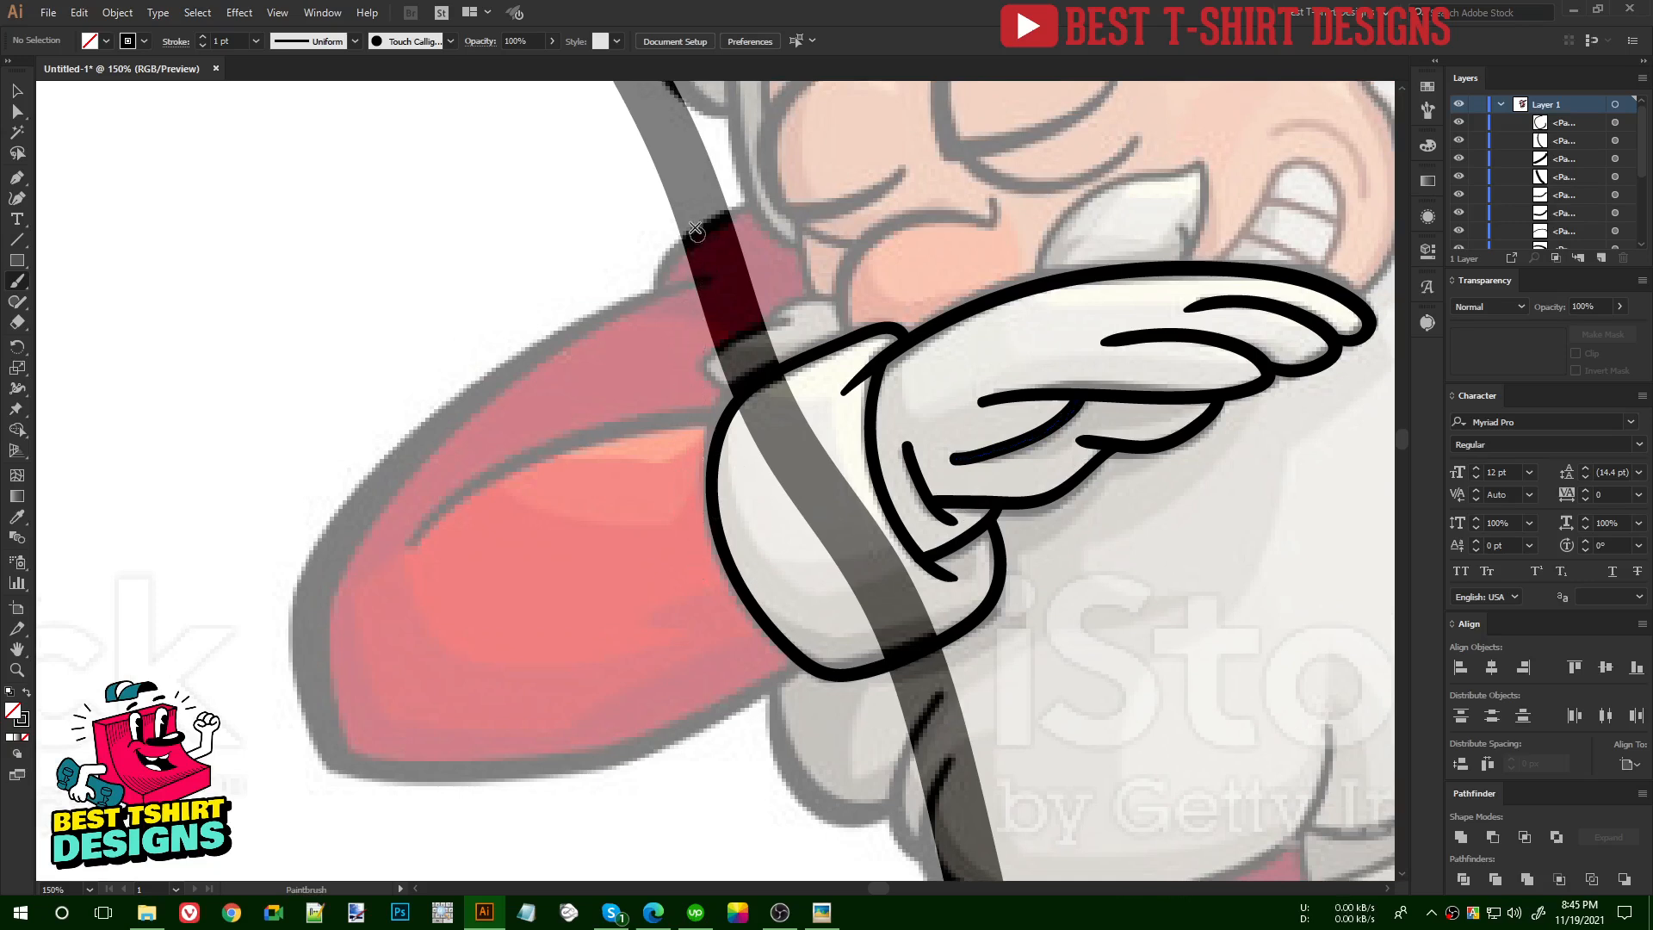
{"action": "mouse_move", "coordinate": [689, 194]}
{"action": "left_mouse_down"}
{"action": "mouse_move", "coordinate": [408, 602]}
{"action": "mouse_move", "coordinate": [449, 650]}
{"action": "mouse_move", "coordinate": [594, 684]}
{"action": "mouse_move", "coordinate": [818, 669]}
{"action": "left_mouse_up"}
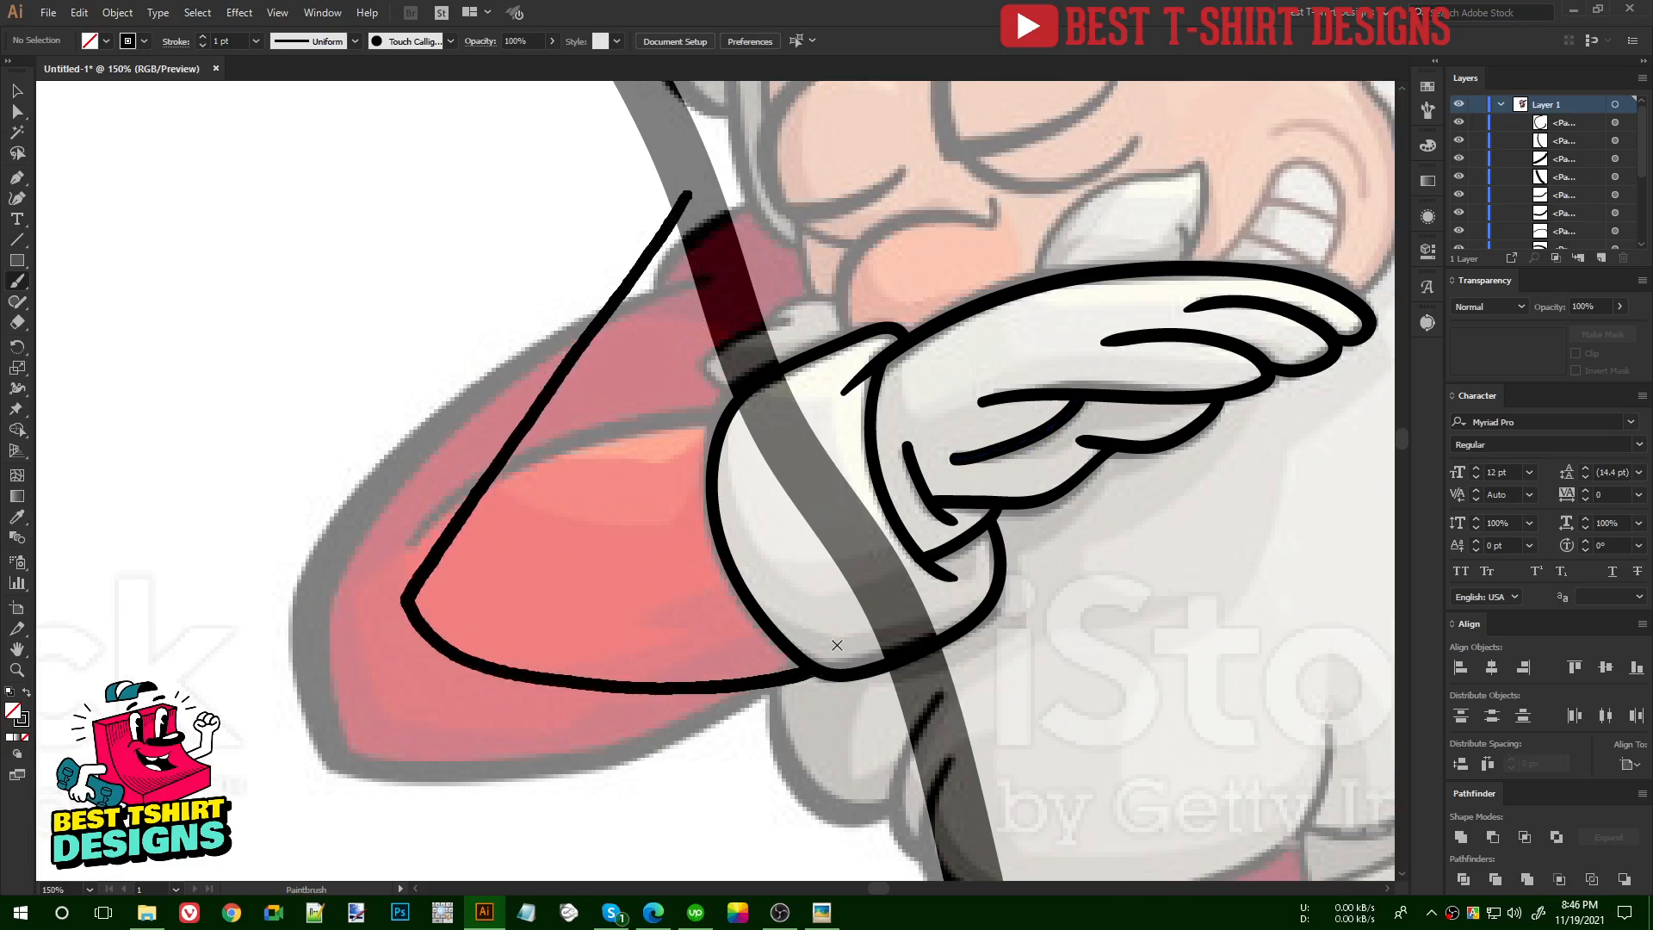
{"action": "key", "text": "ctrl+z"}
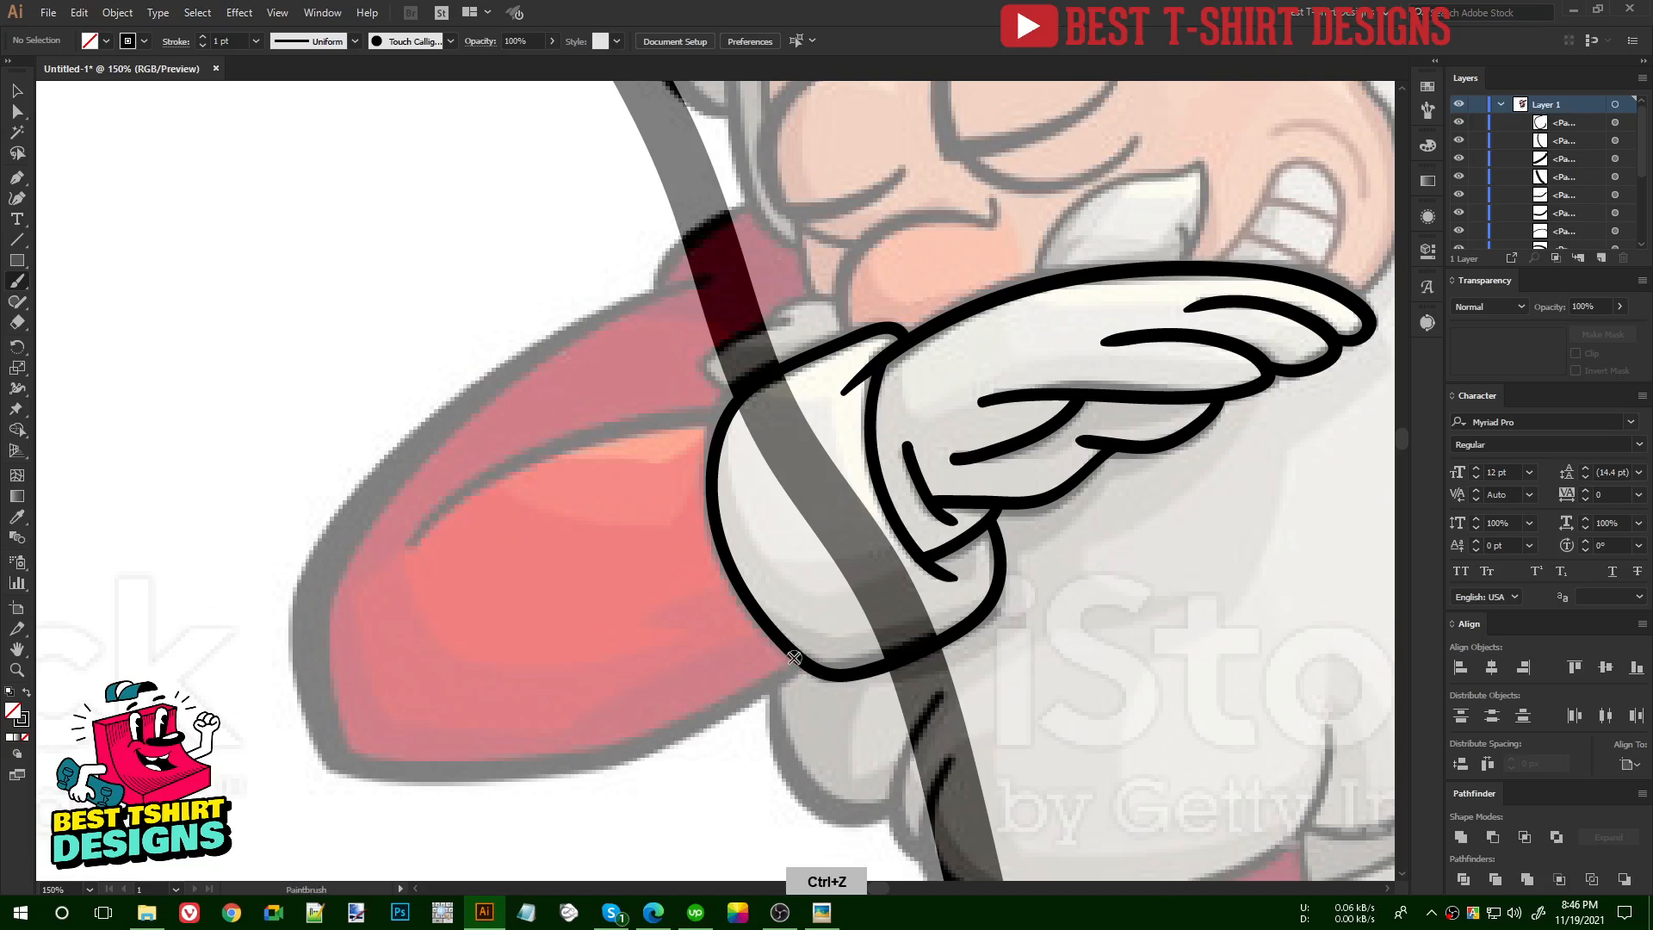
{"action": "mouse_move", "coordinate": [780, 642]}
{"action": "left_mouse_down"}
{"action": "mouse_move", "coordinate": [466, 628]}
{"action": "mouse_move", "coordinate": [449, 610]}
{"action": "mouse_move", "coordinate": [551, 361]}
{"action": "mouse_move", "coordinate": [686, 183]}
{"action": "left_mouse_up"}
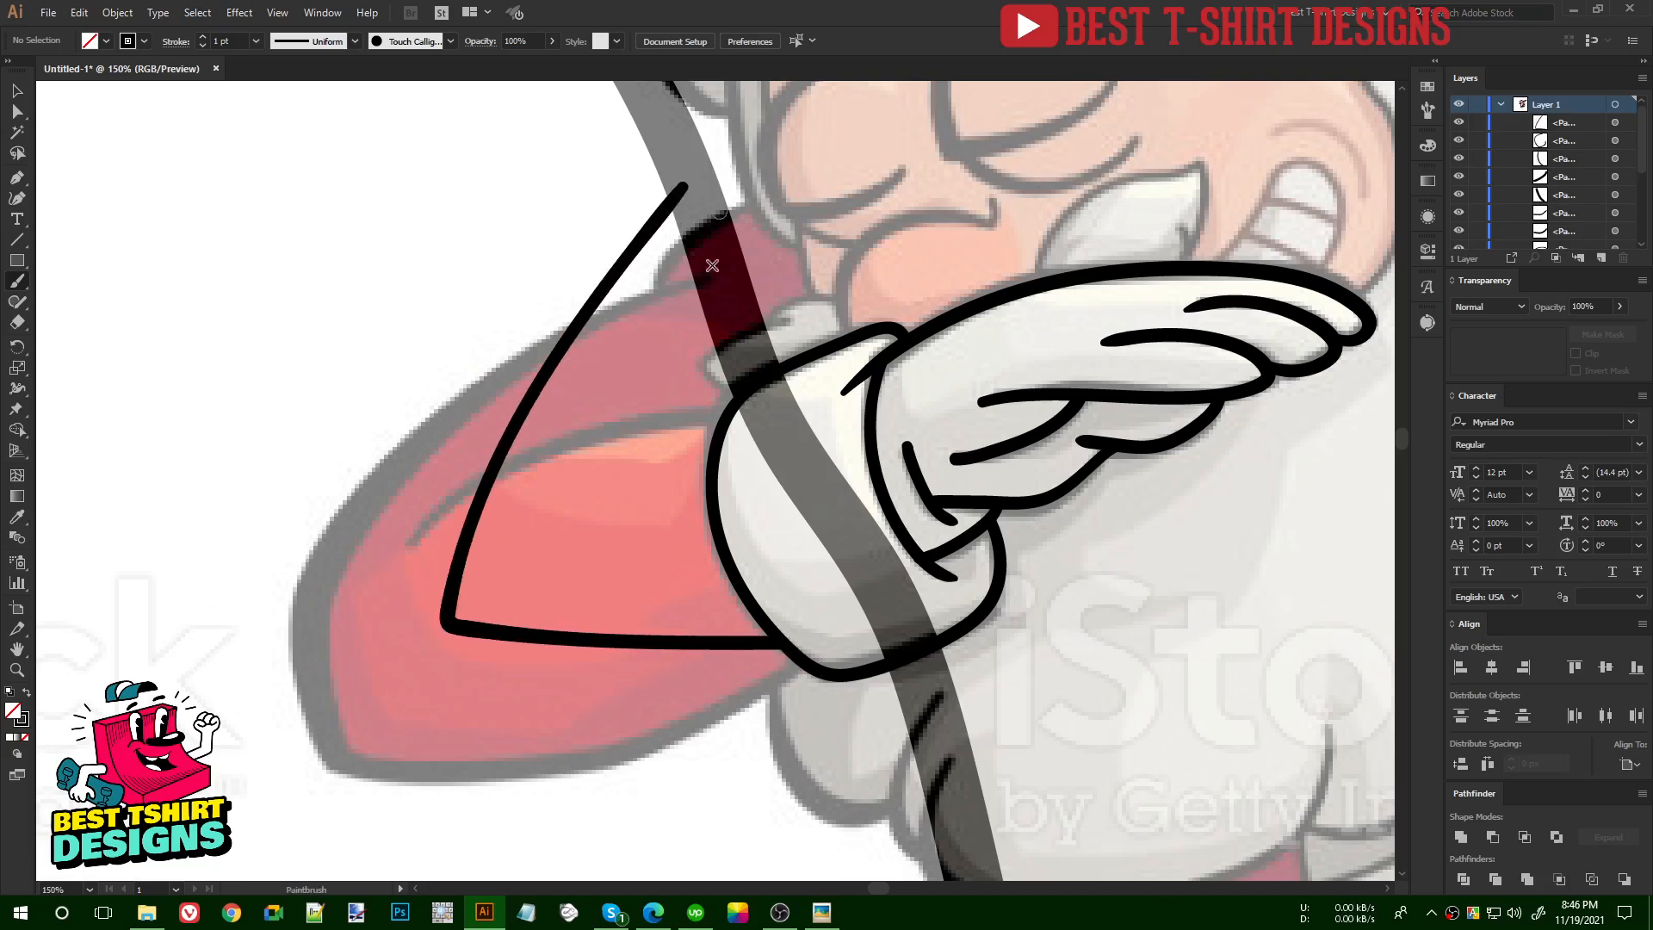
{"action": "mouse_move", "coordinate": [737, 337]}
{"action": "left_mouse_down"}
{"action": "mouse_move", "coordinate": [616, 538]}
{"action": "mouse_move", "coordinate": [689, 570]}
{"action": "mouse_move", "coordinate": [744, 569]}
{"action": "left_mouse_up"}
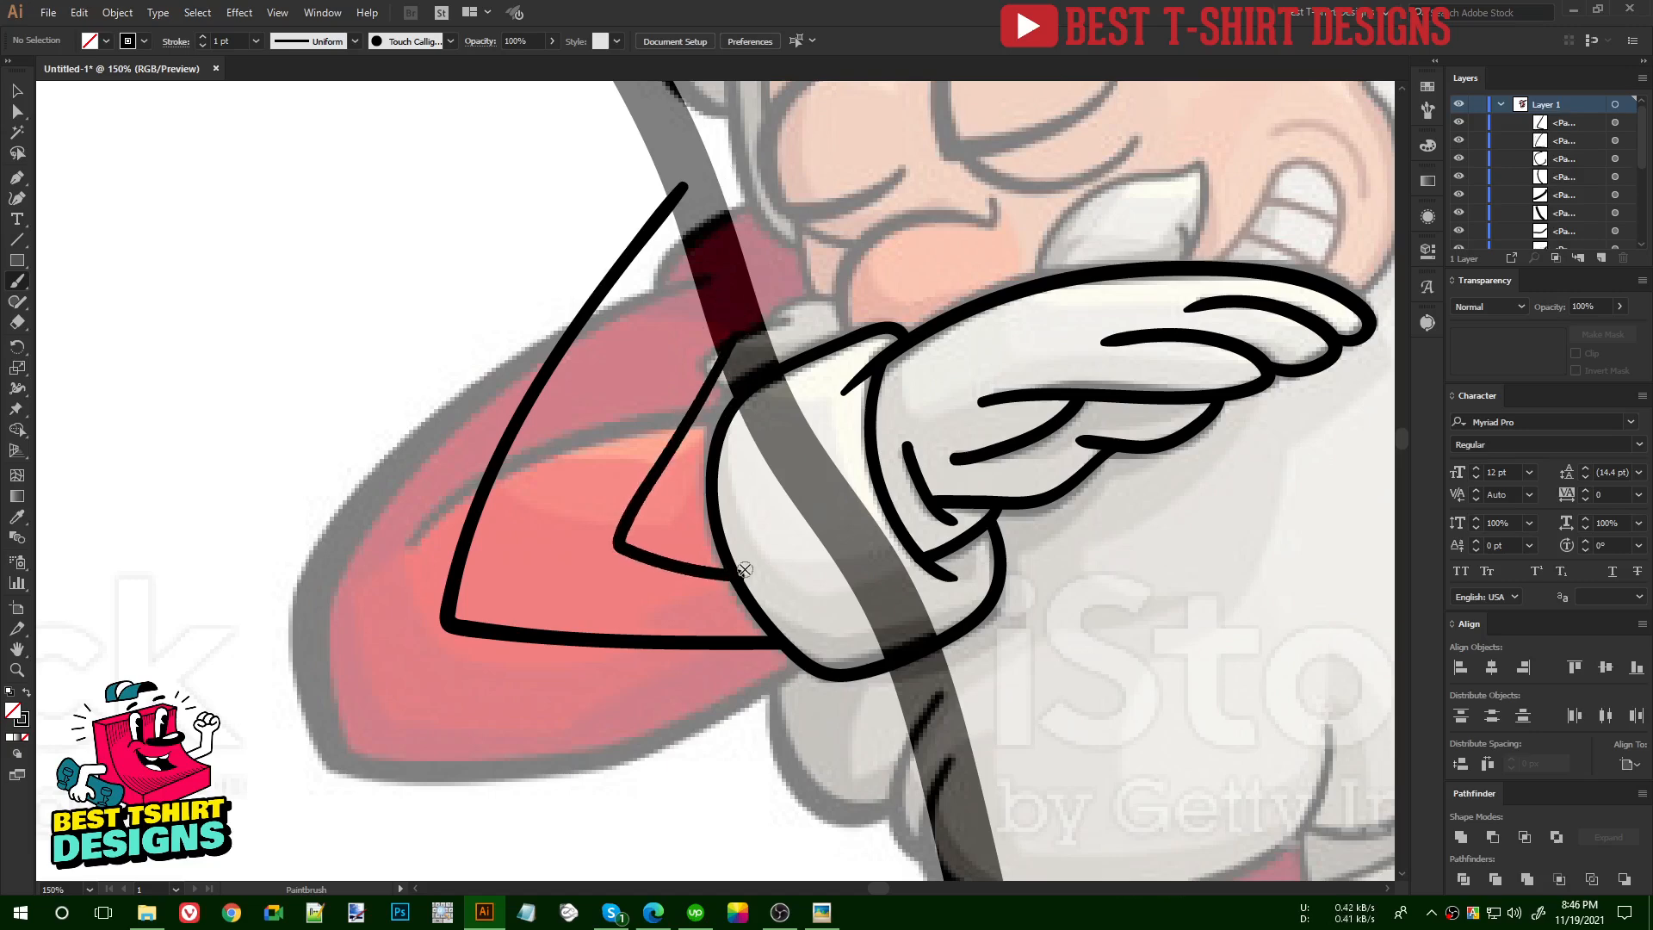
{"action": "key", "text": "ctrl+minus"}
{"action": "key", "text": "ctrl+minus"}
{"action": "key", "text": "ctrl+minus"}
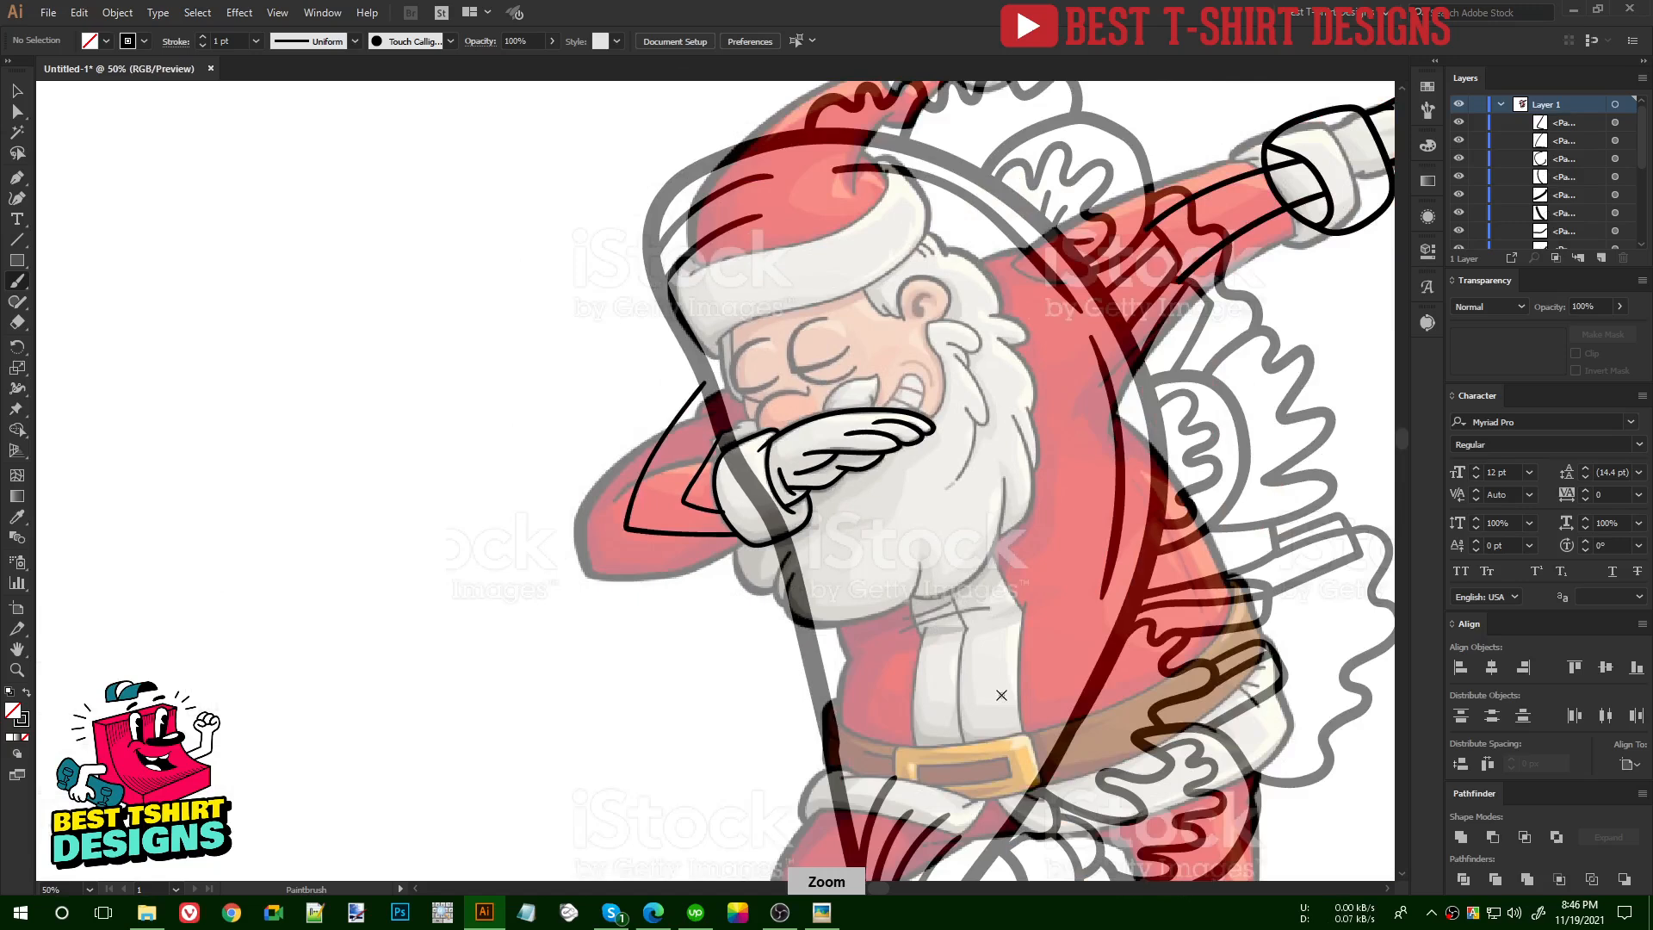
{"action": "key", "text": "space"}
{"action": "mouse_move", "coordinate": [1001, 695]}
{"action": "left_mouse_down"}
{"action": "mouse_move", "coordinate": [853, 615]}
{"action": "mouse_move", "coordinate": [954, 705]}
{"action": "left_mouse_up"}
{"action": "key", "text": "ctrl+z"}
{"action": "key", "text": "ctrl+z"}
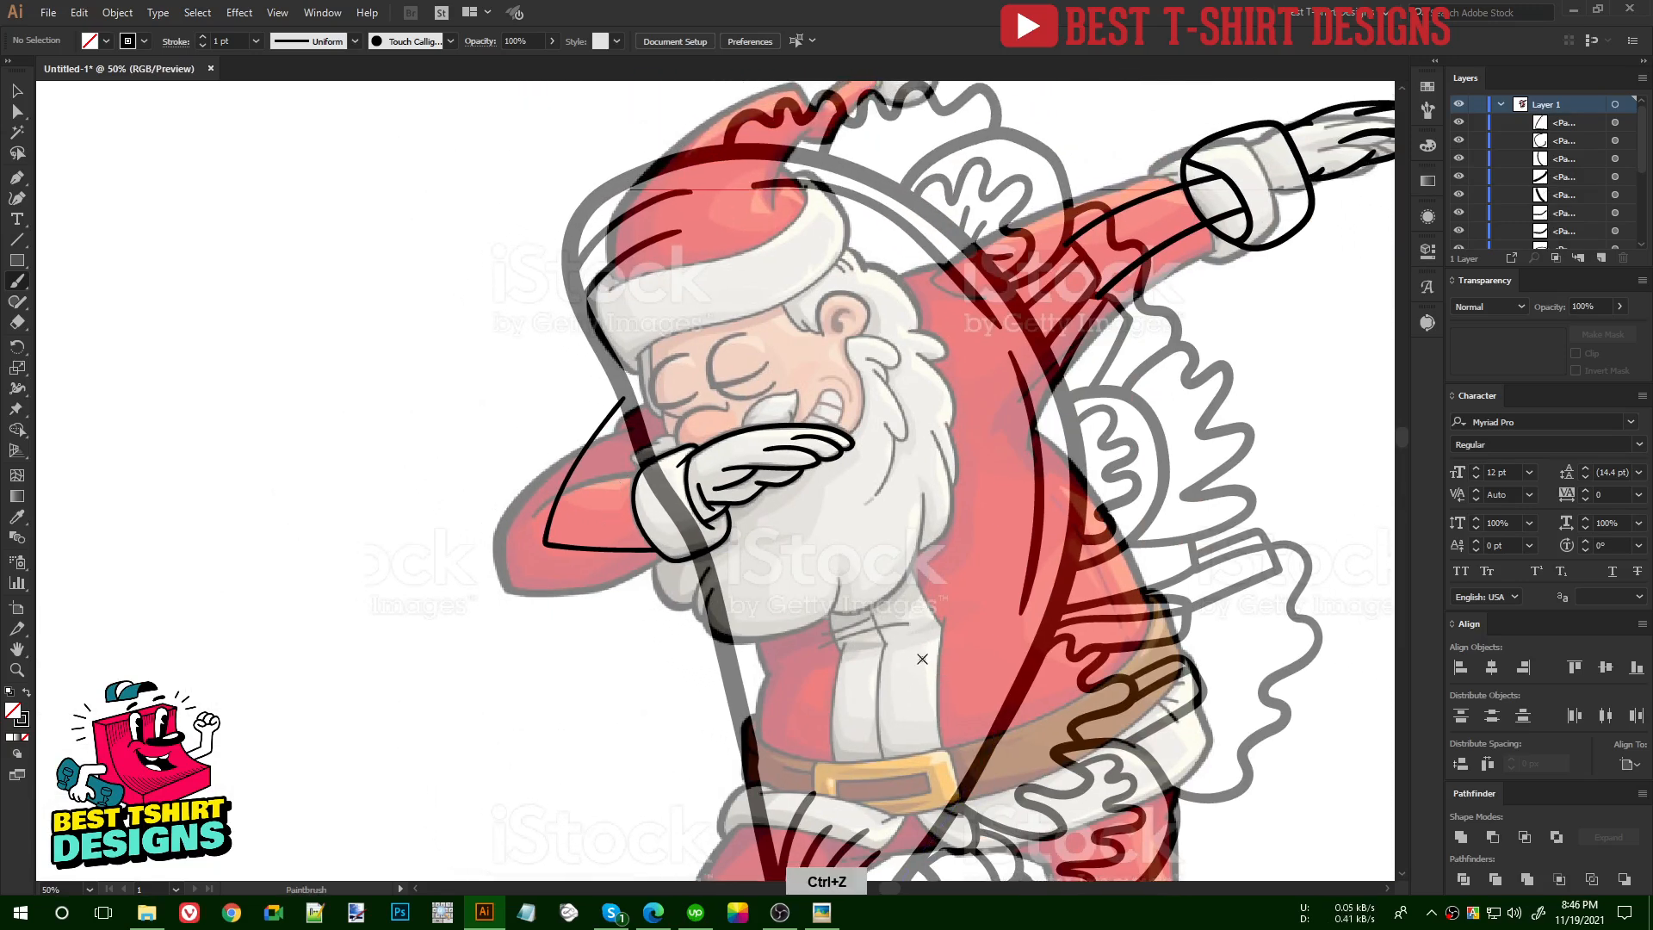
- Brush the bent arm's upper and lower outlines from the taco's edge and the cuff, meeting in a pointed elbow
{"action": "key", "text": "ctrl+plus"}
{"action": "key", "text": "ctrl+plus"}
{"action": "key", "text": "space"}
{"action": "left_click_drag", "start_coordinate": [865, 673], "coordinate": [1124, 642]}
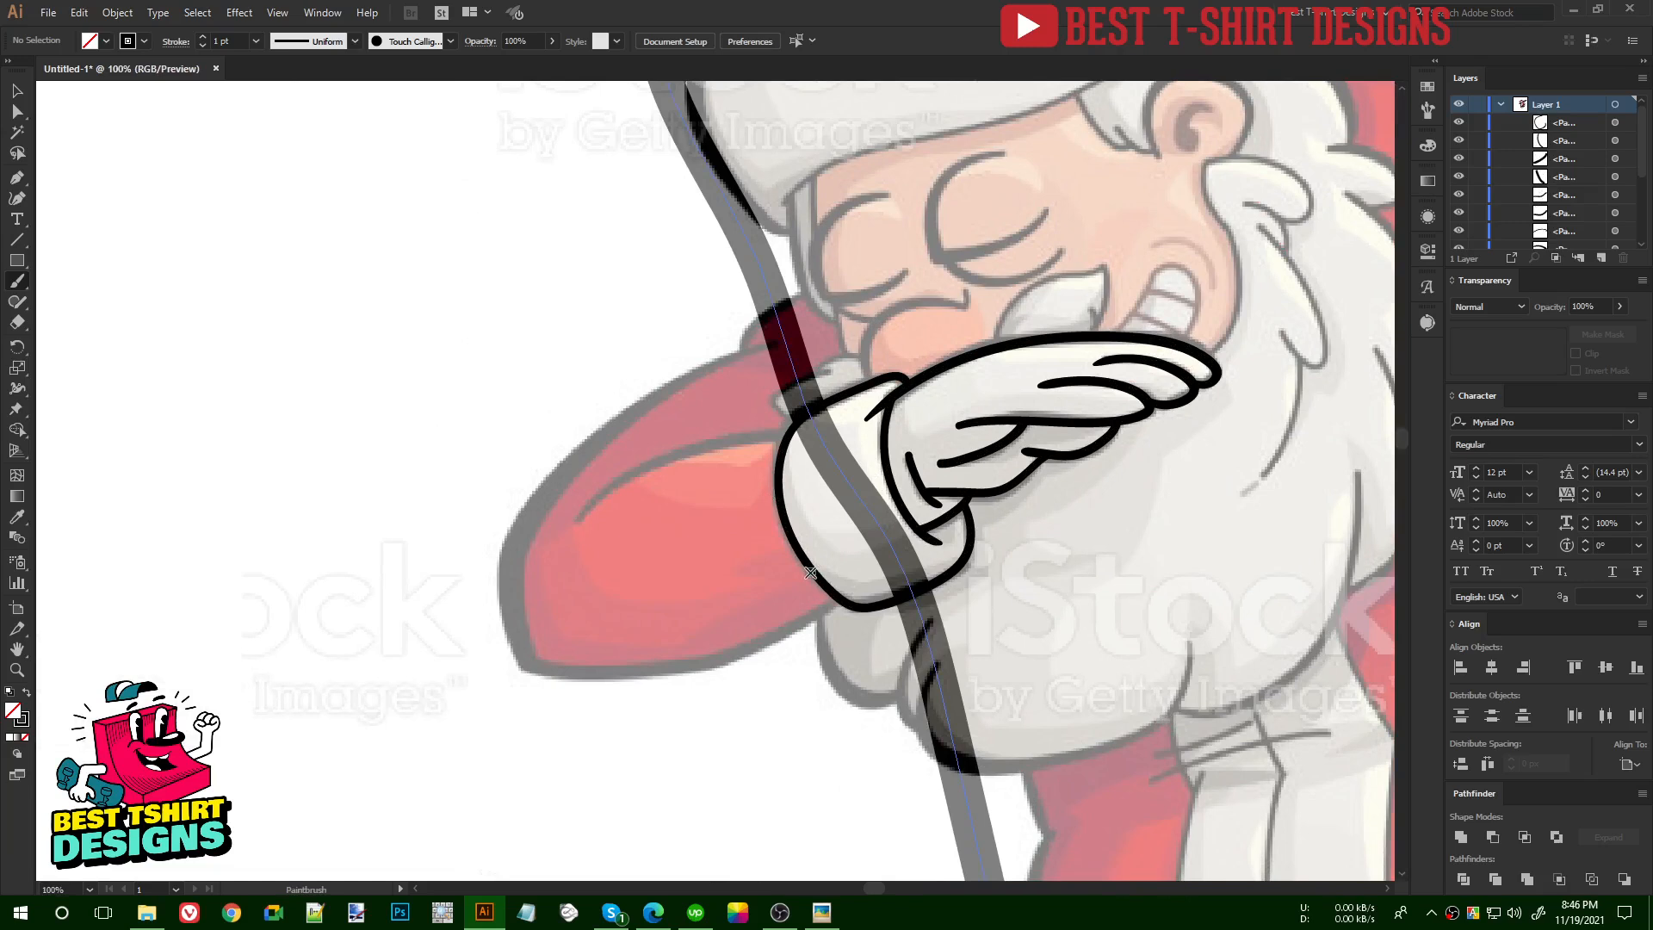
{"action": "mouse_move", "coordinate": [813, 571]}
{"action": "left_mouse_down"}
{"action": "mouse_move", "coordinate": [653, 604]}
{"action": "mouse_move", "coordinate": [504, 596]}
{"action": "mouse_move", "coordinate": [615, 471]}
{"action": "mouse_move", "coordinate": [785, 337]}
{"action": "left_mouse_up"}
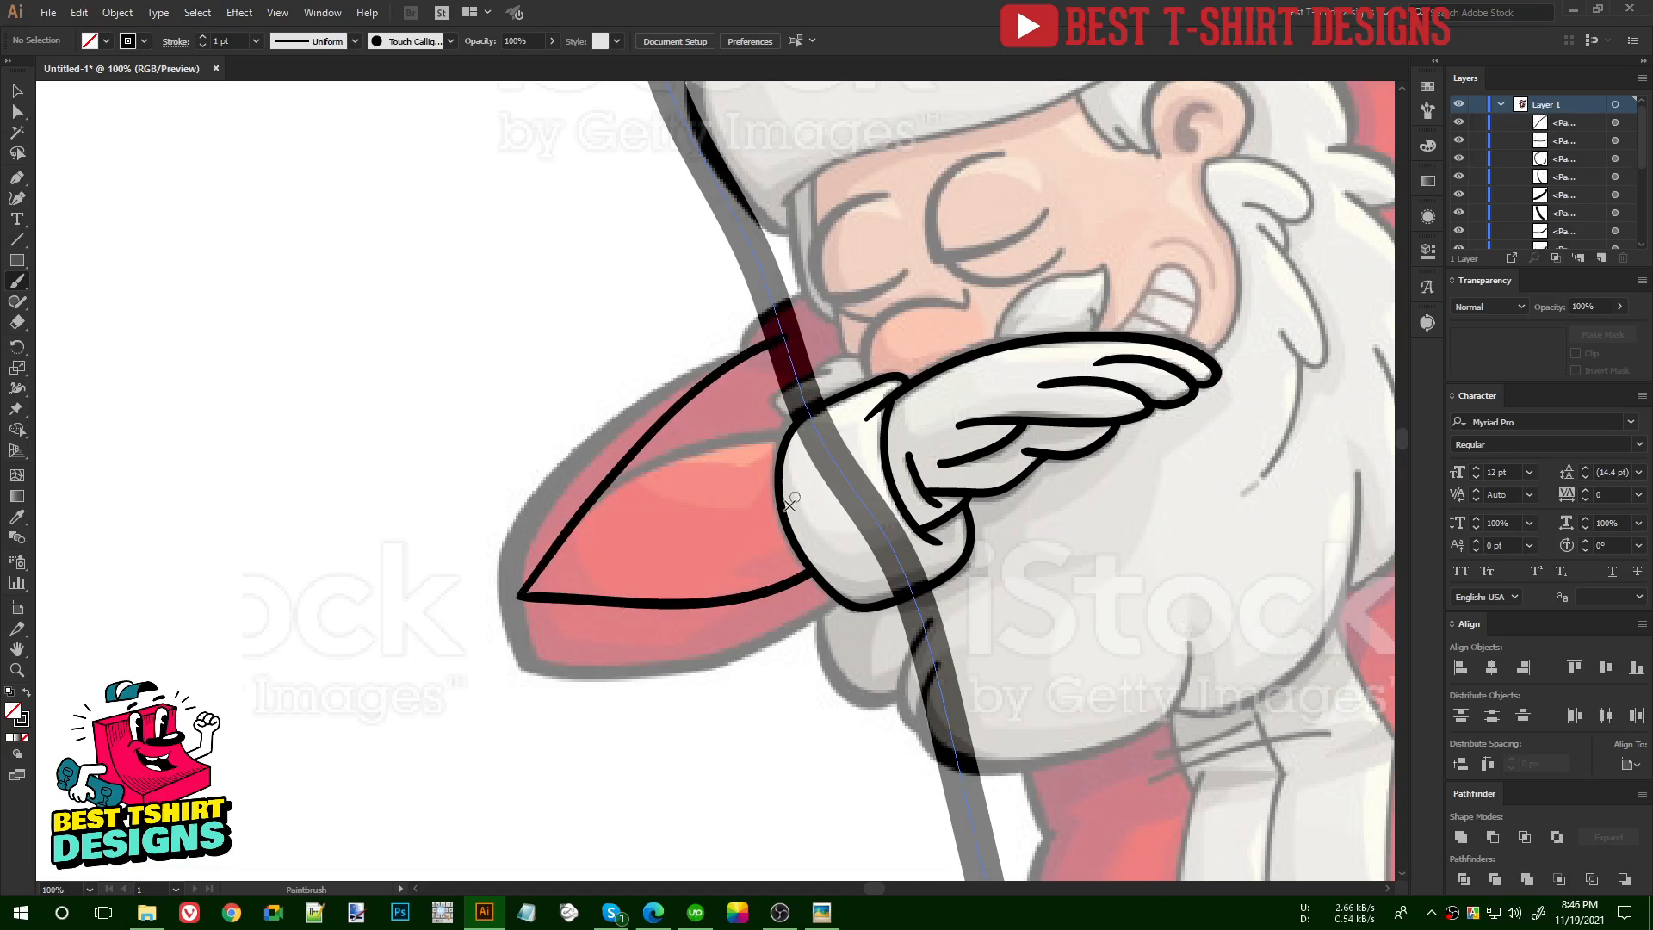
- Brush the curved inner forearm line running to the cuff and the short line just above it
{"action": "mouse_move", "coordinate": [780, 502]}
{"action": "left_mouse_down"}
{"action": "mouse_move", "coordinate": [659, 491]}
{"action": "mouse_move", "coordinate": [607, 515]}
{"action": "mouse_move", "coordinate": [745, 448]}
{"action": "mouse_move", "coordinate": [801, 381]}
{"action": "left_mouse_up"}
{"action": "key", "text": "ctrl+z"}
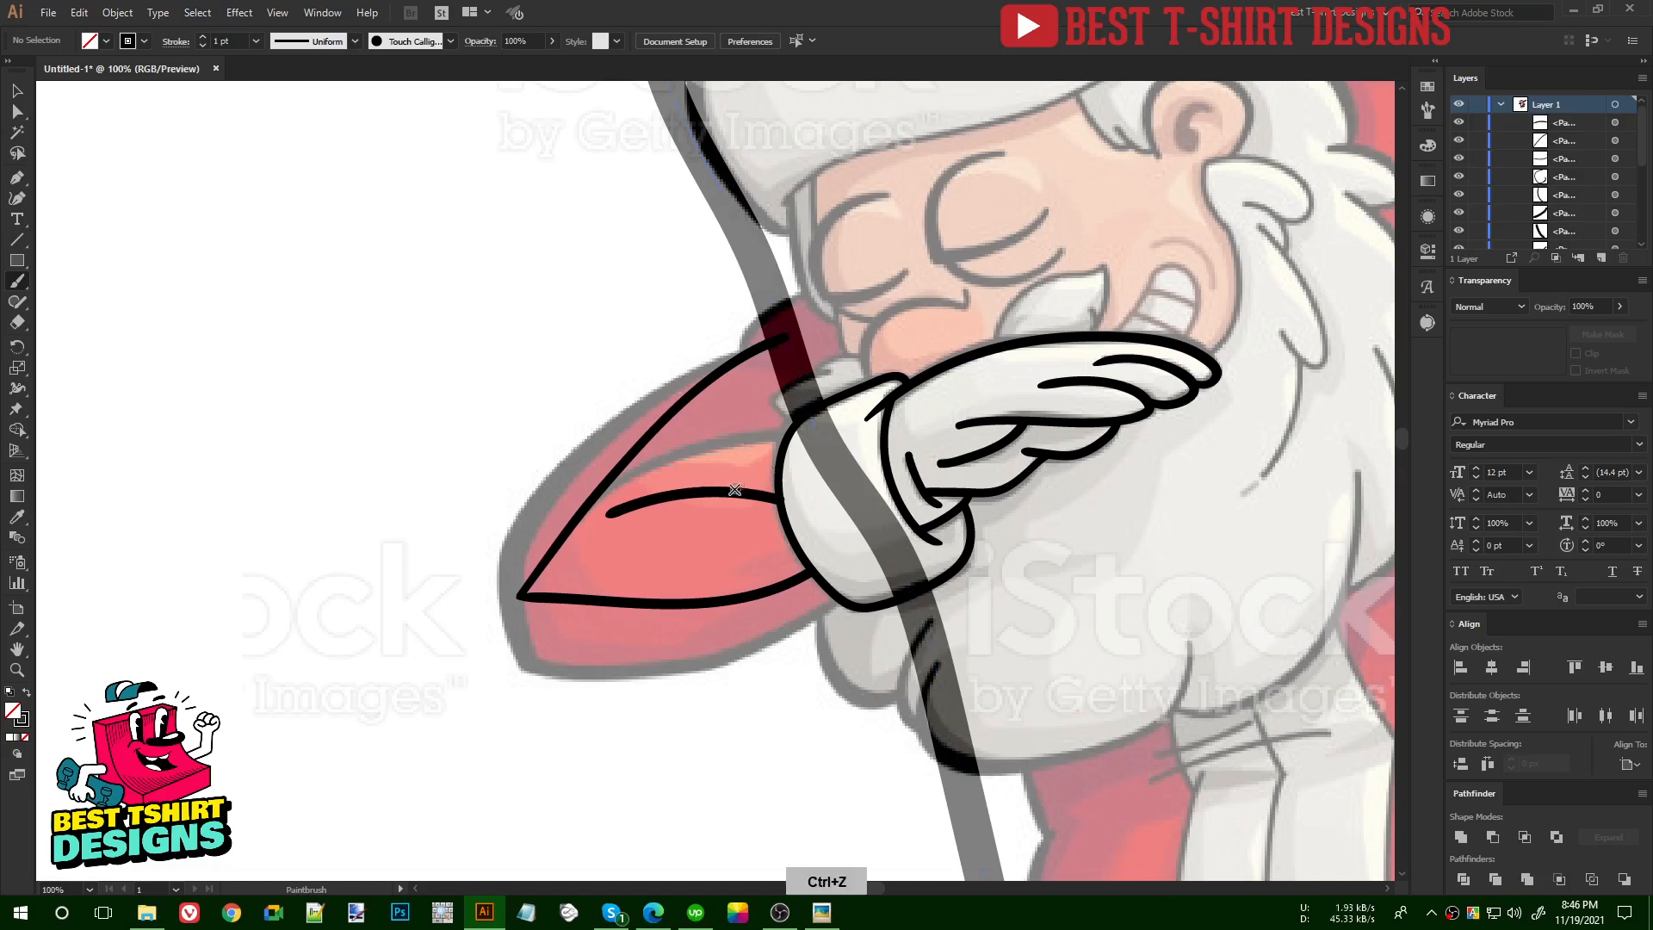
{"action": "left_click_drag", "start_coordinate": [730, 492], "coordinate": [800, 428]}
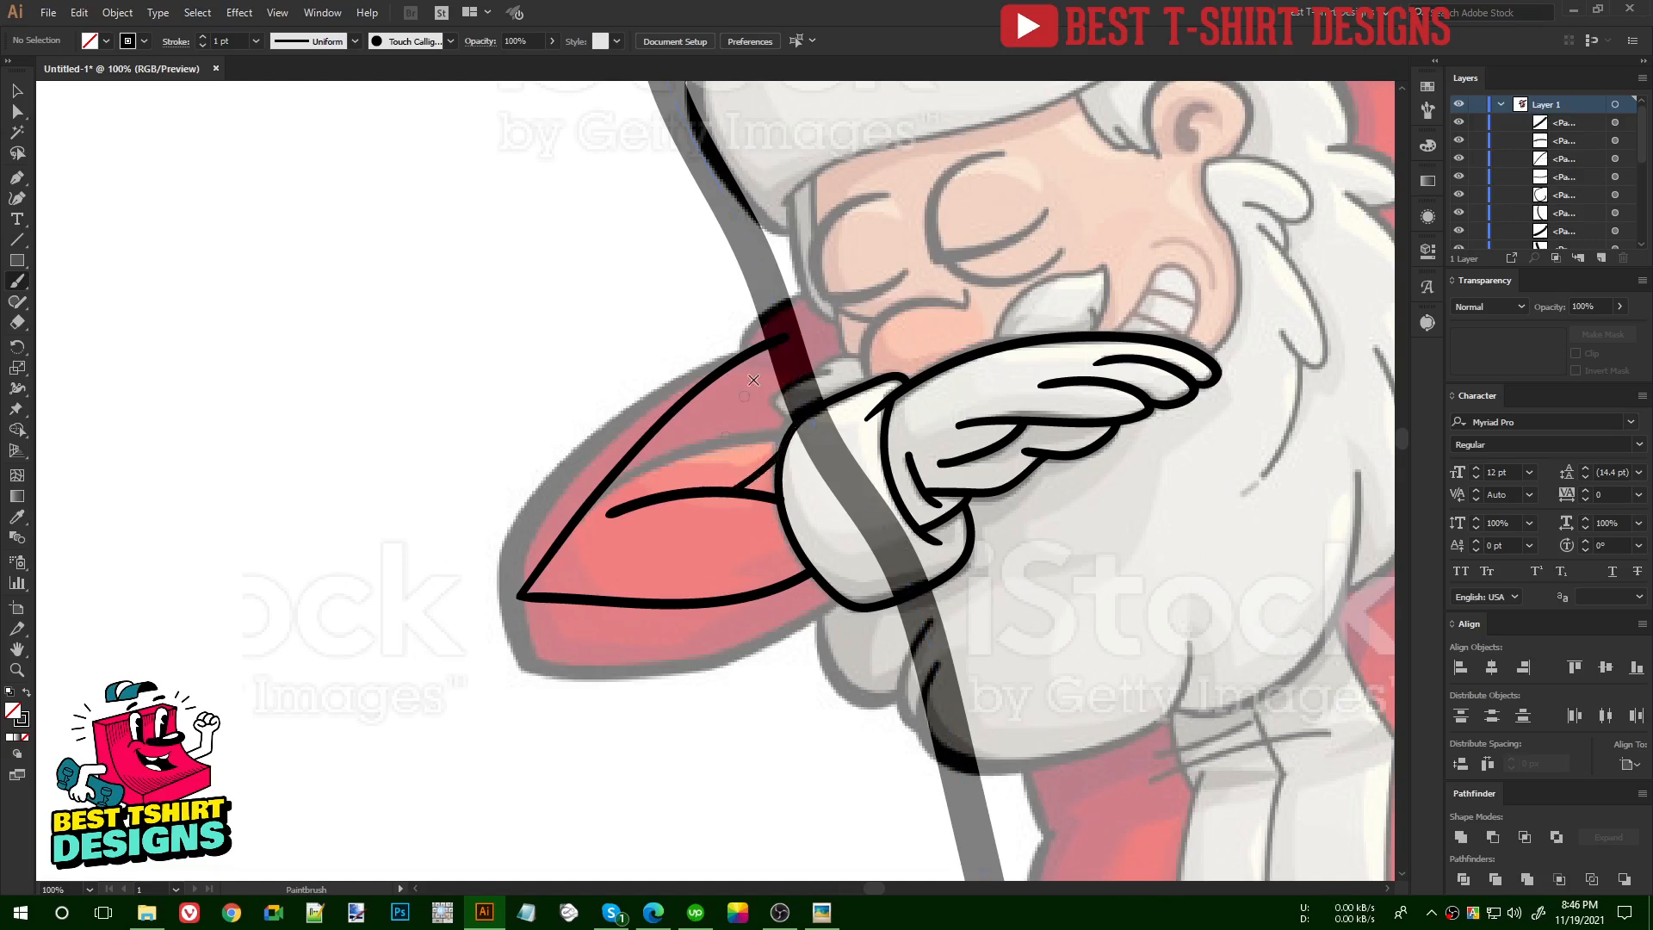
{"action": "key", "text": "v"}
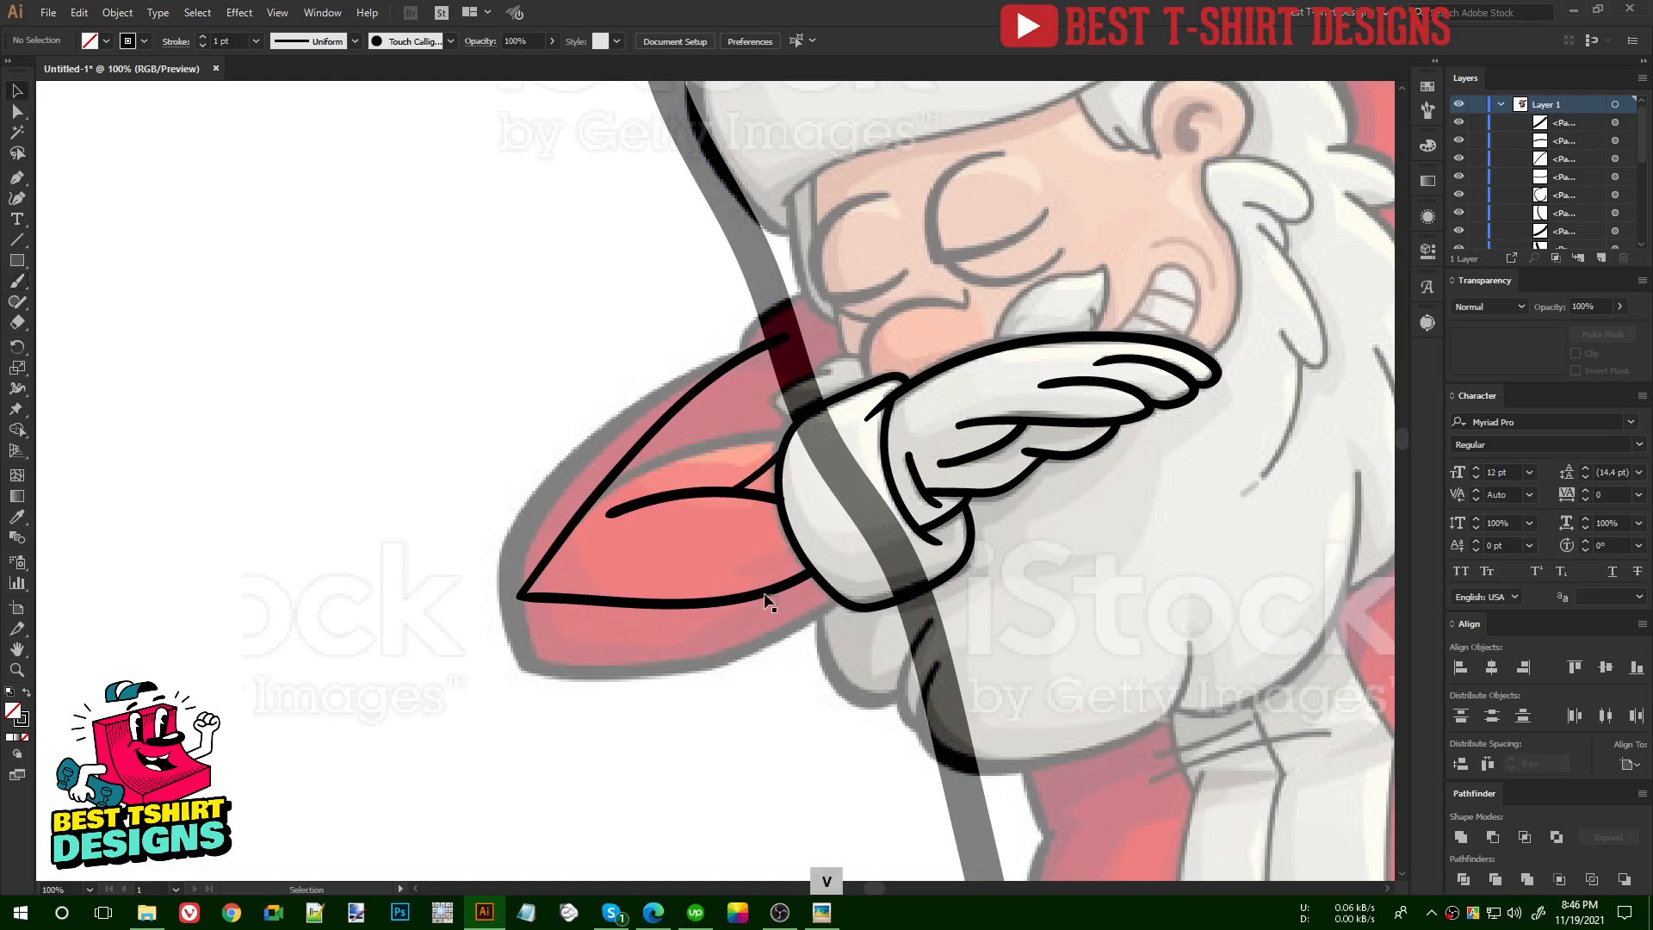
{"action": "left_click_drag", "start_coordinate": [777, 659], "coordinate": [788, 694]}
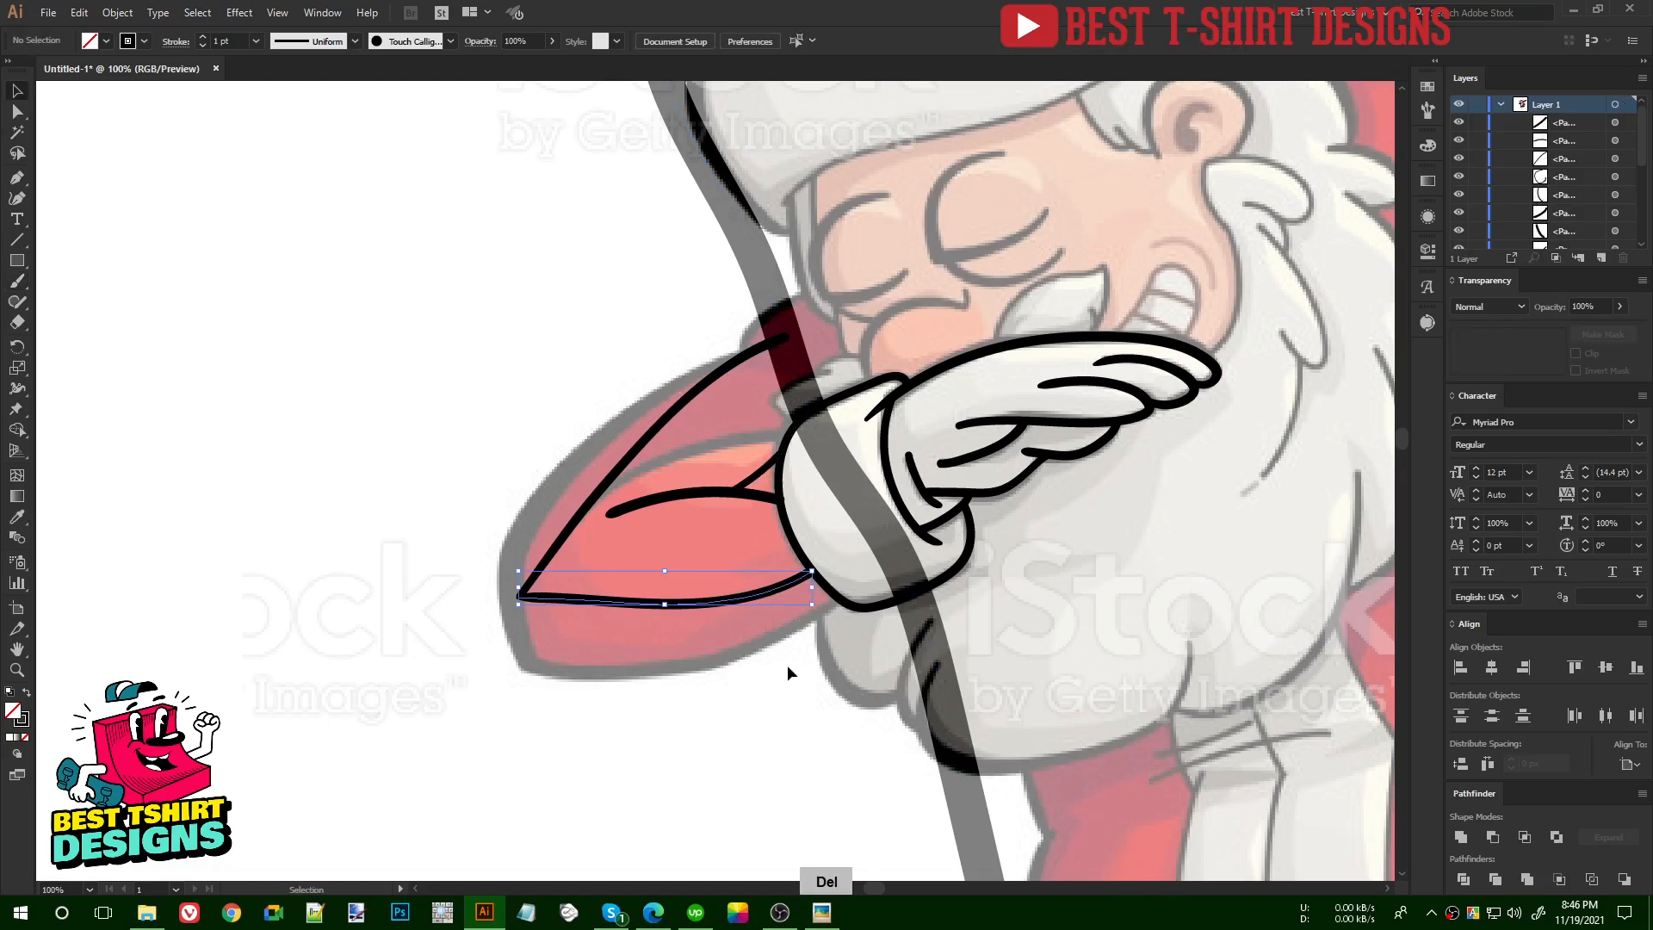
{"action": "key", "text": "Delete"}
{"action": "key", "text": "b"}
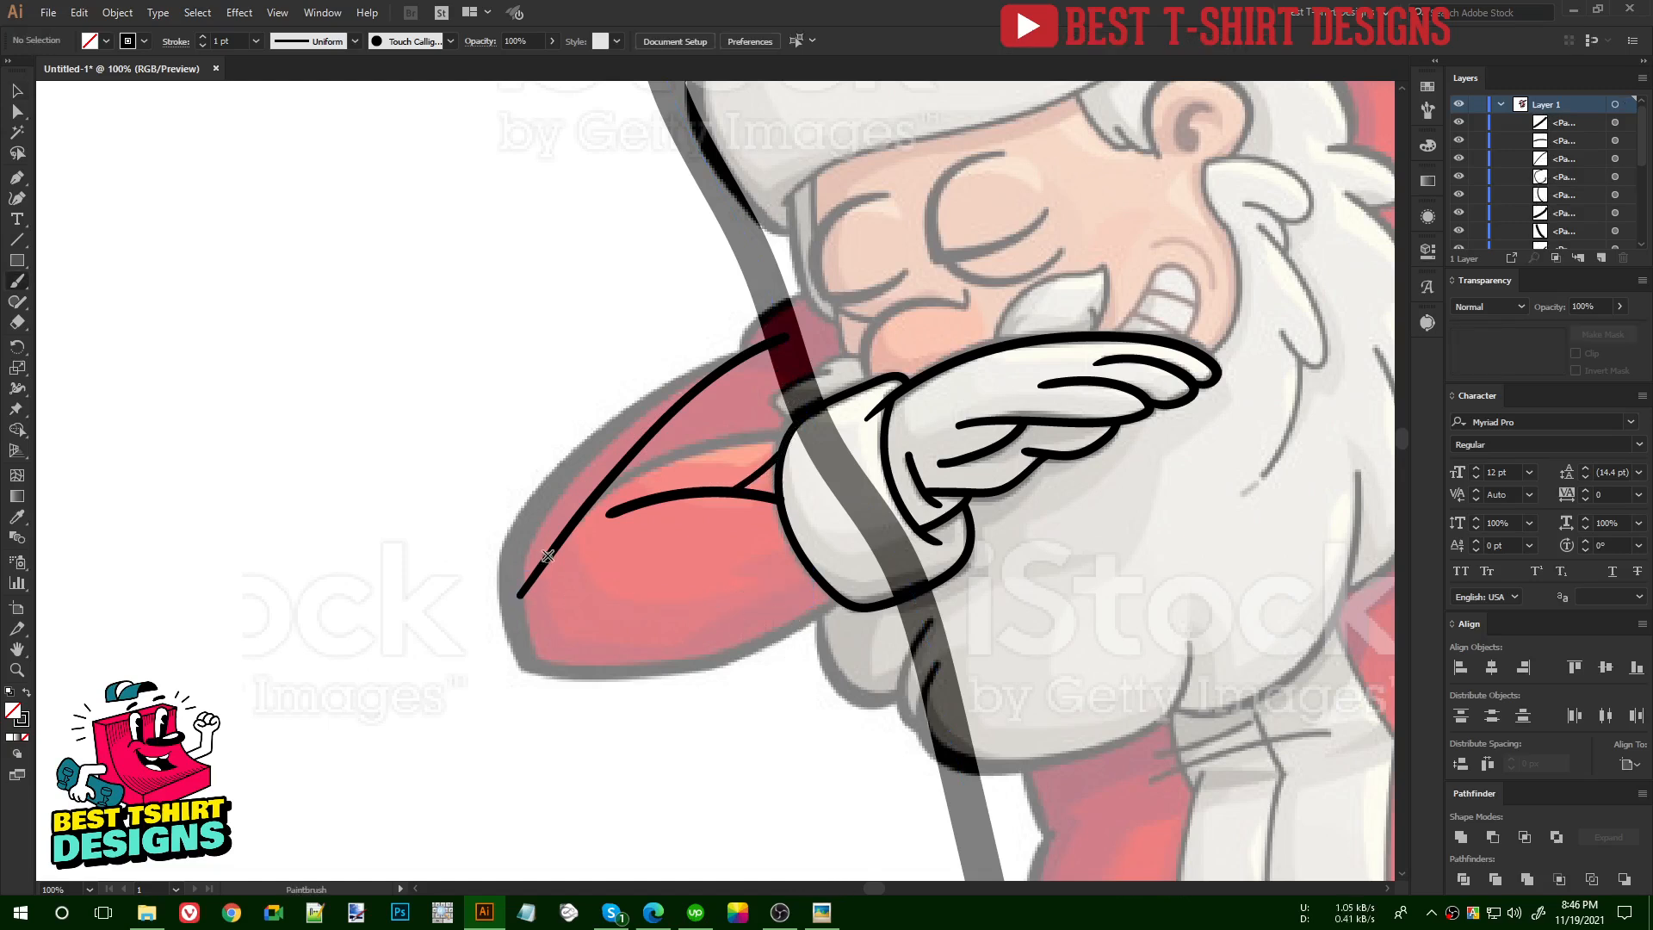
{"action": "mouse_move", "coordinate": [519, 592]}
{"action": "left_mouse_down"}
{"action": "mouse_move", "coordinate": [558, 639]}
{"action": "mouse_move", "coordinate": [706, 628]}
{"action": "mouse_move", "coordinate": [820, 575]}
{"action": "left_mouse_up"}
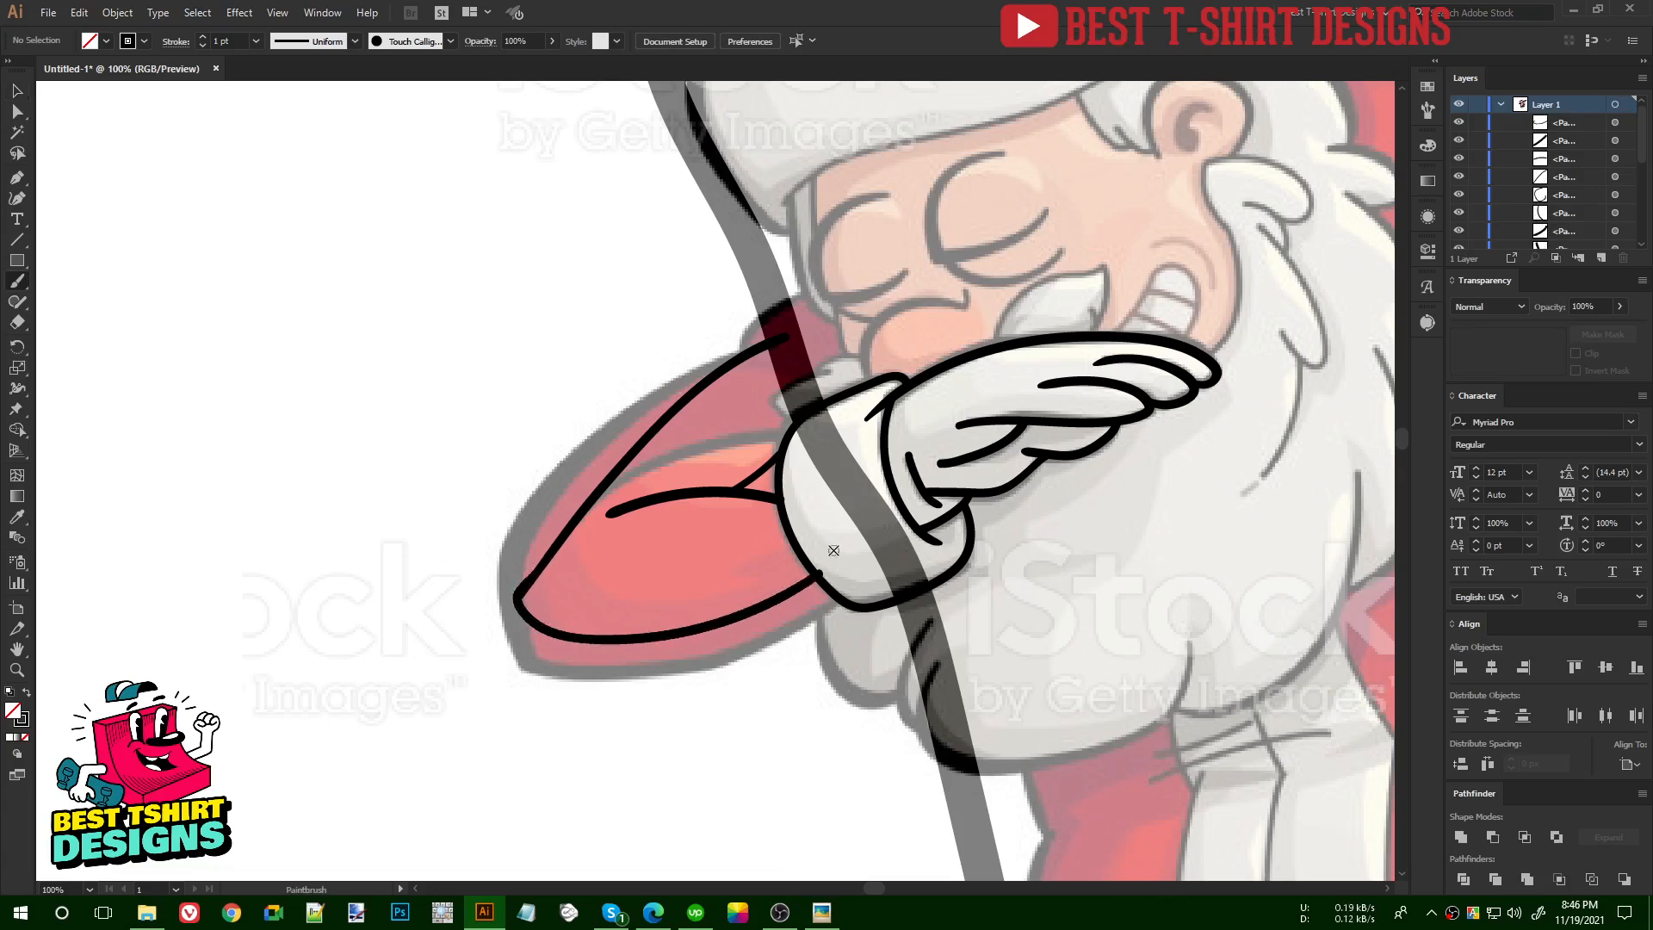
{"action": "key", "text": "ctrl+z"}
{"action": "key", "text": "ctrl+z"}
{"action": "key", "text": "v"}
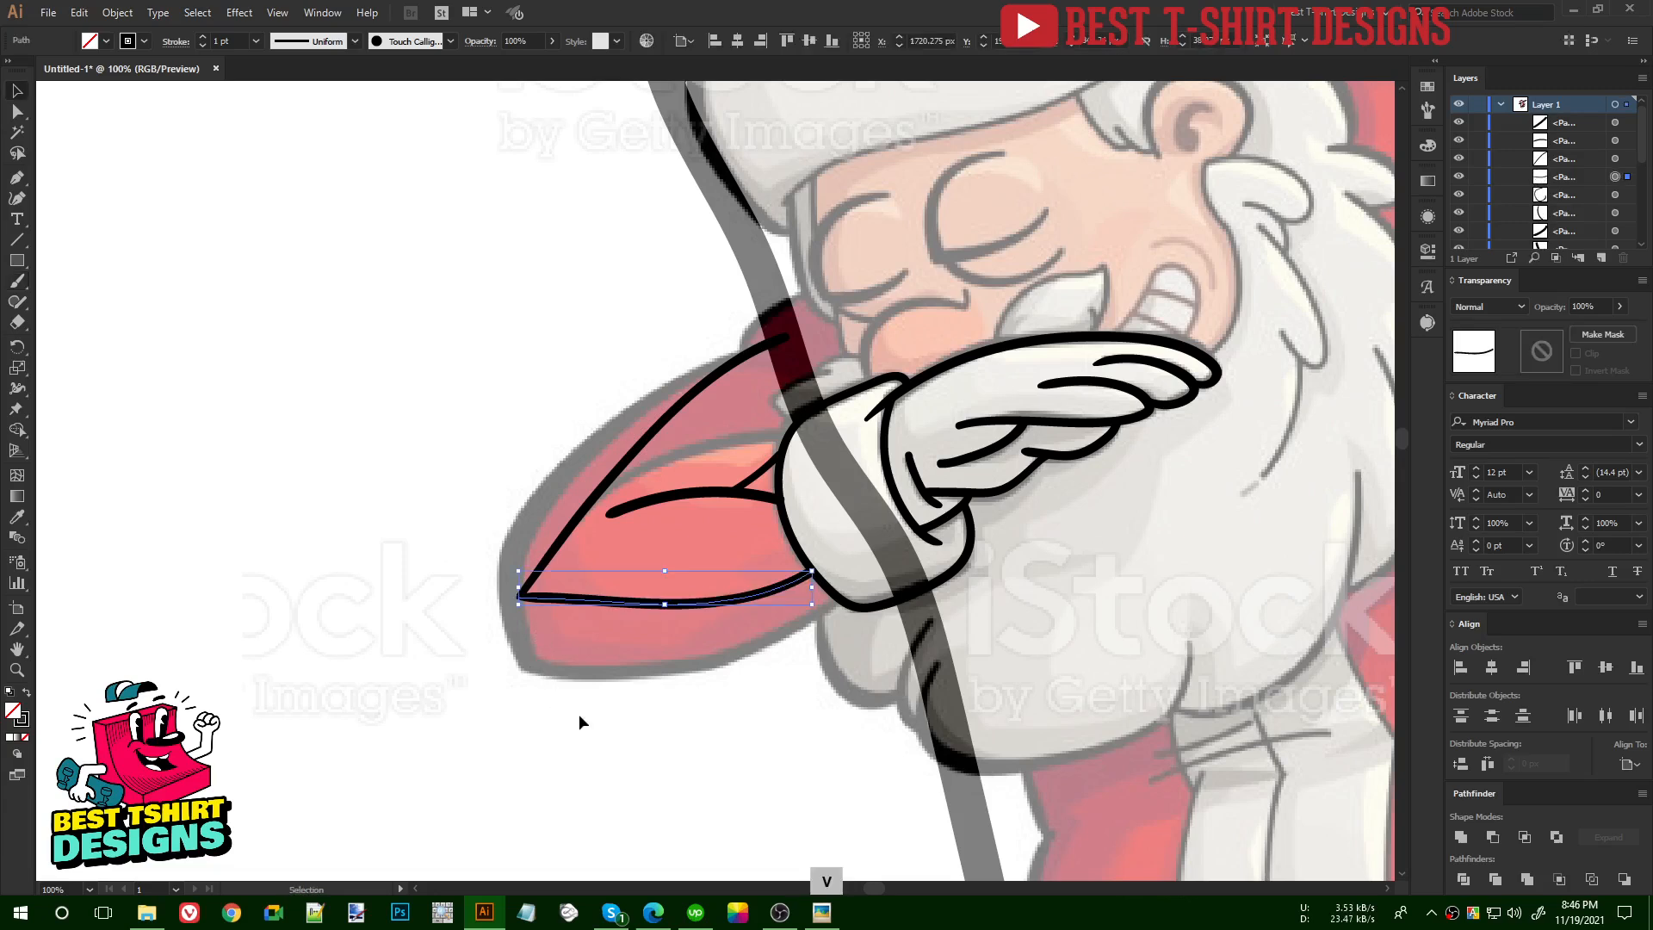
- Delete the pointed arm outline and brush a single outline with a rounded elbow from the taco's edge to the cuff
{"action": "left_click_drag", "start_coordinate": [511, 560], "coordinate": [607, 726]}
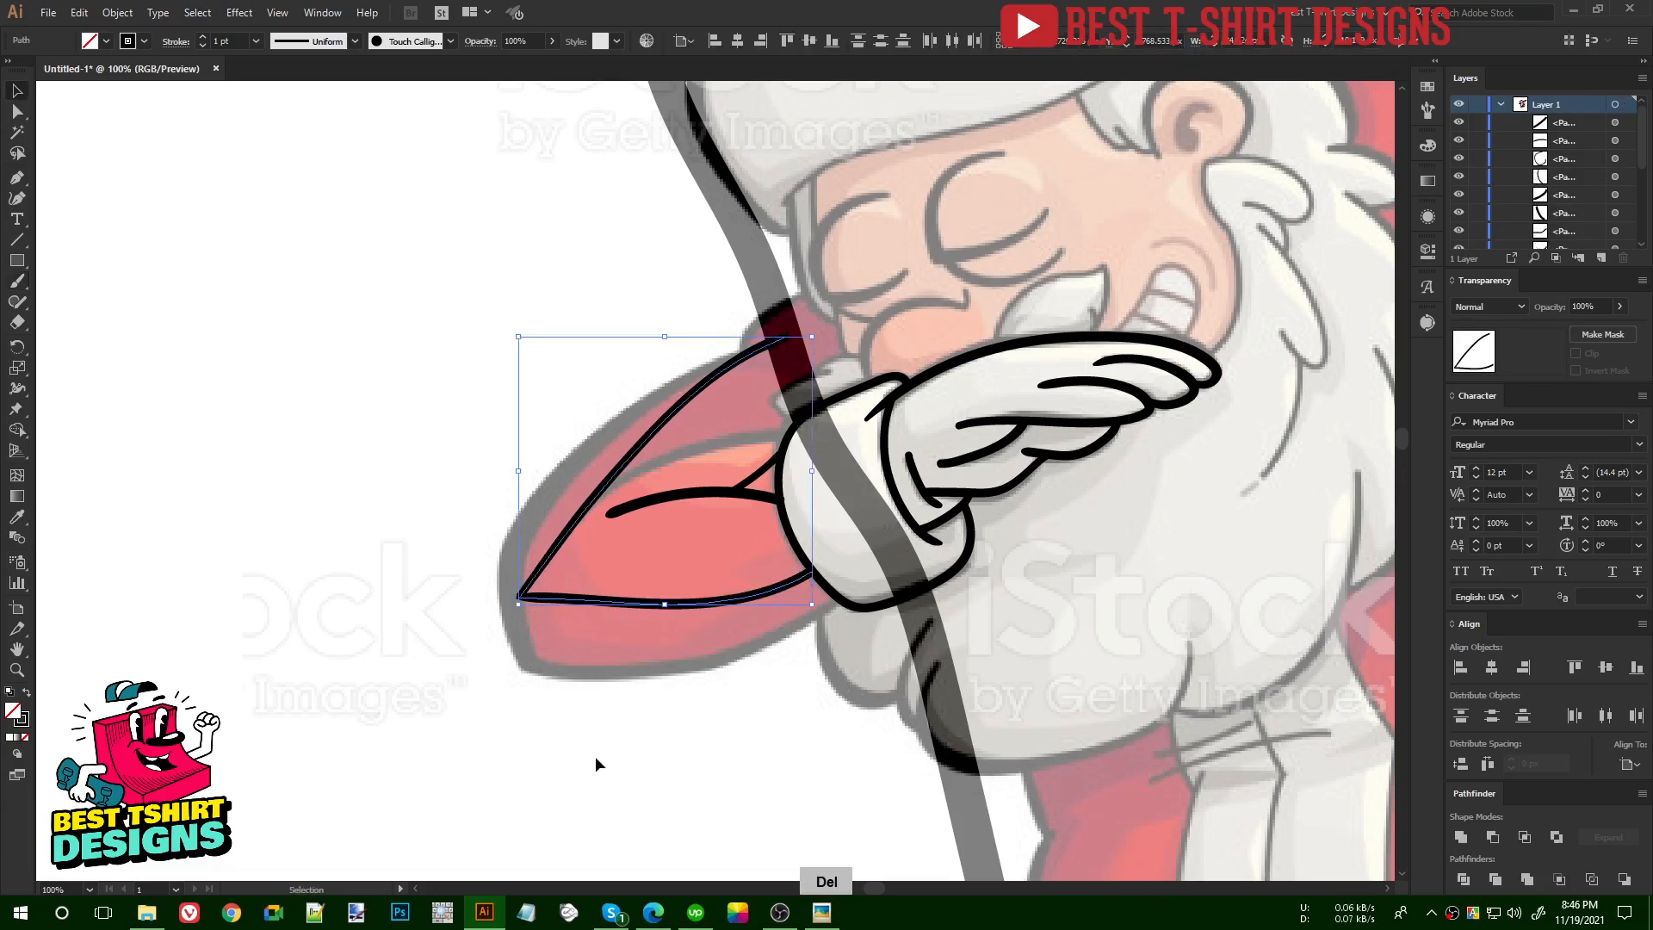
{"action": "key", "text": "Delete"}
{"action": "key", "text": "b"}
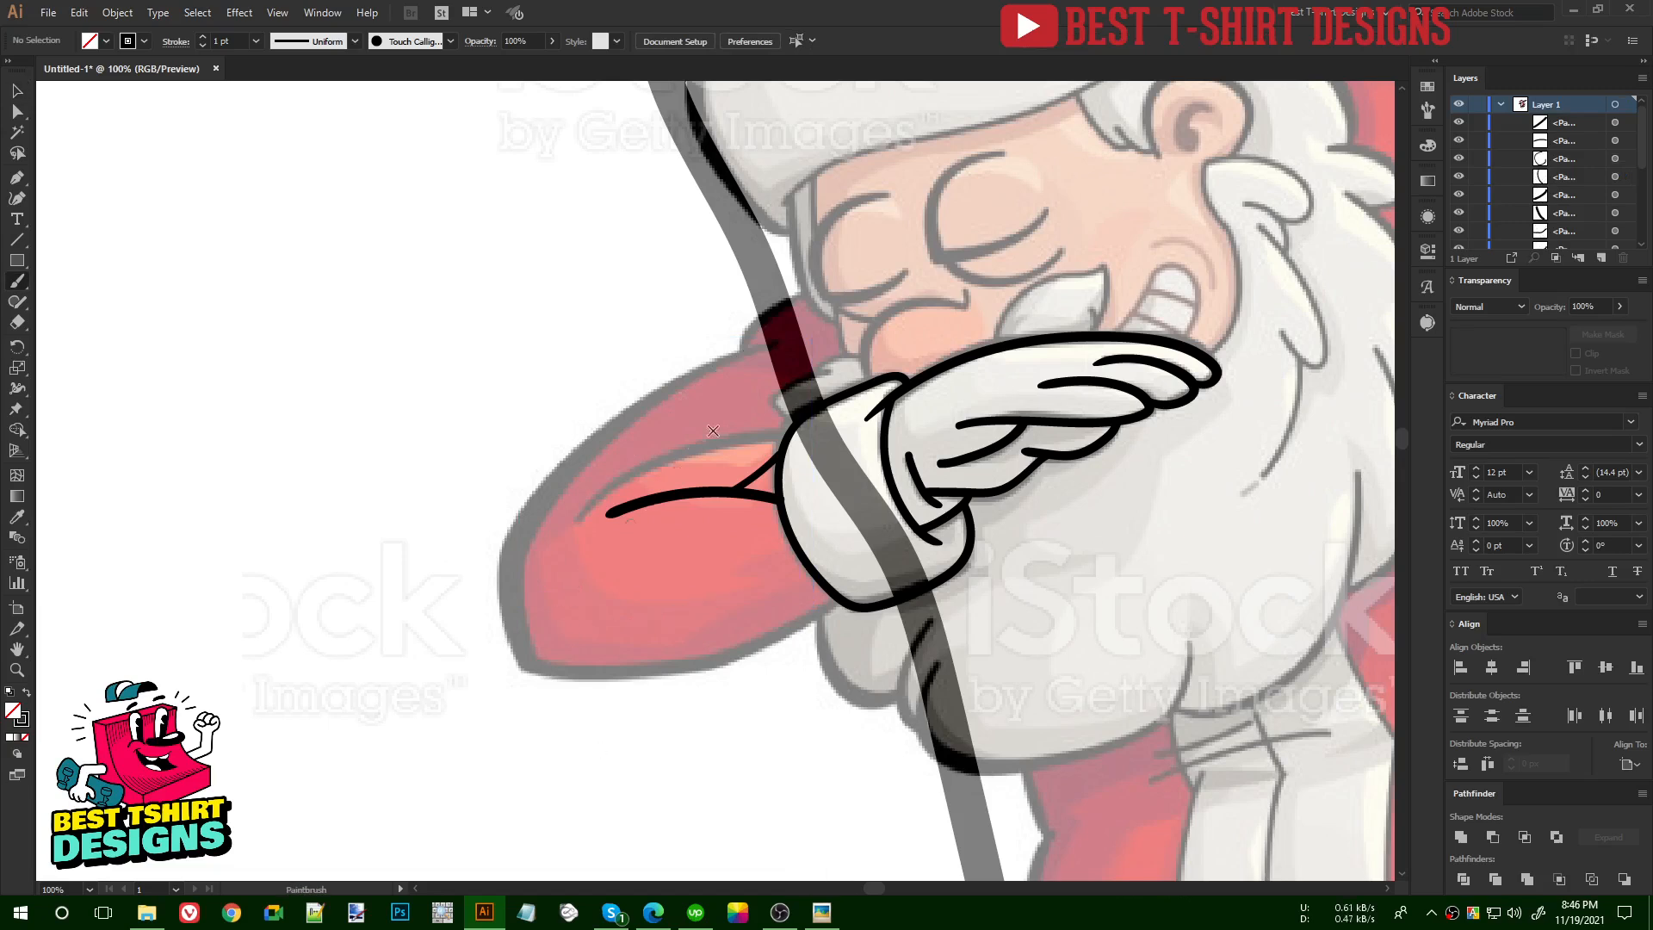
{"action": "mouse_move", "coordinate": [763, 282]}
{"action": "left_mouse_down"}
{"action": "mouse_move", "coordinate": [544, 536]}
{"action": "mouse_move", "coordinate": [534, 587]}
{"action": "mouse_move", "coordinate": [562, 627]}
{"action": "mouse_move", "coordinate": [605, 640]}
{"action": "mouse_move", "coordinate": [835, 593]}
{"action": "left_mouse_up"}
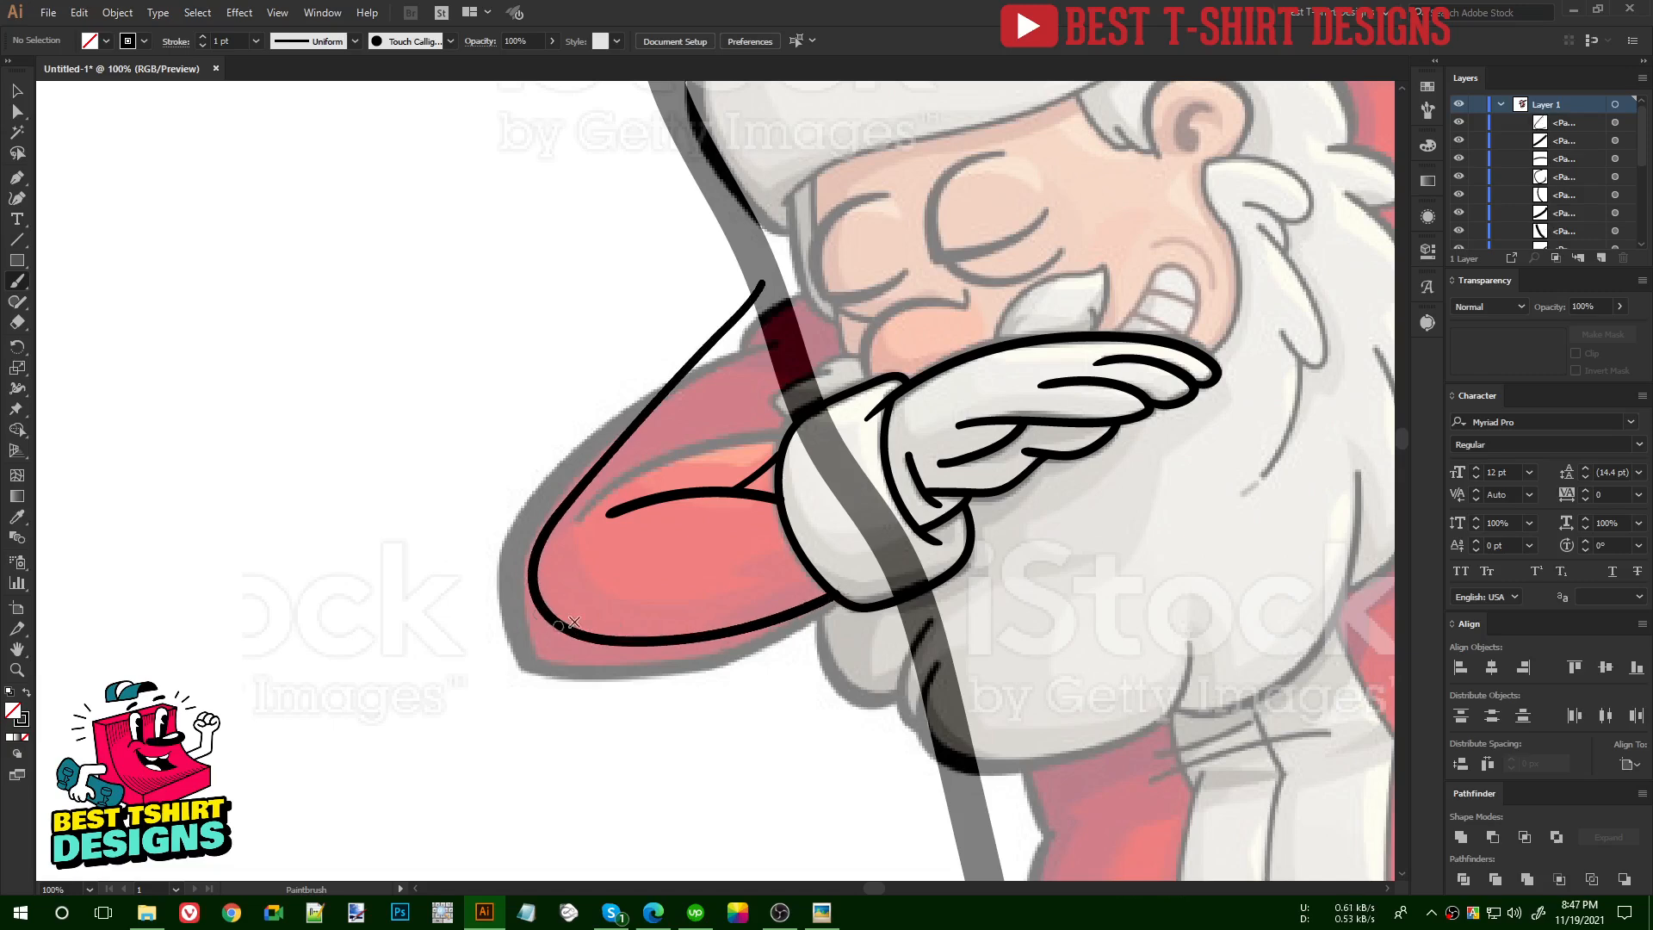
- Unlock the Santa image and move it aside so the taco line art stands clear of it
{"action": "key", "text": "ctrl+minus"}
{"action": "key", "text": "ctrl+minus"}
{"action": "key", "text": "ctrl+minus"}
{"action": "left_click_drag", "start_coordinate": [589, 660], "coordinate": [434, 442]}
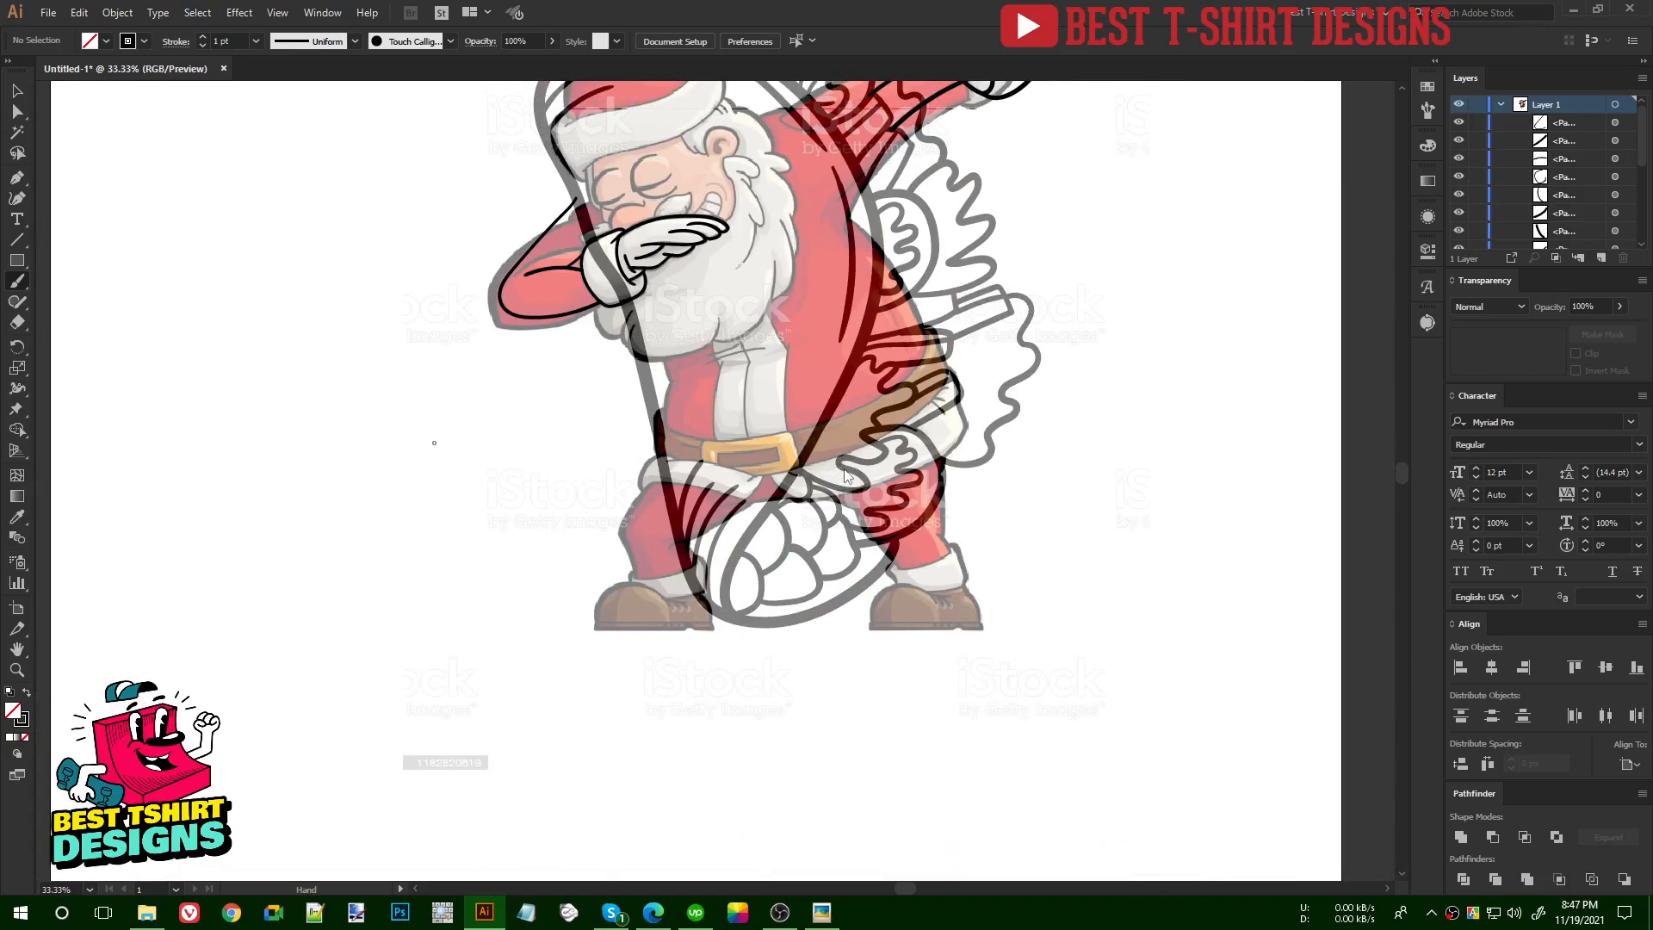
{"action": "key", "text": "ctrl+minus"}
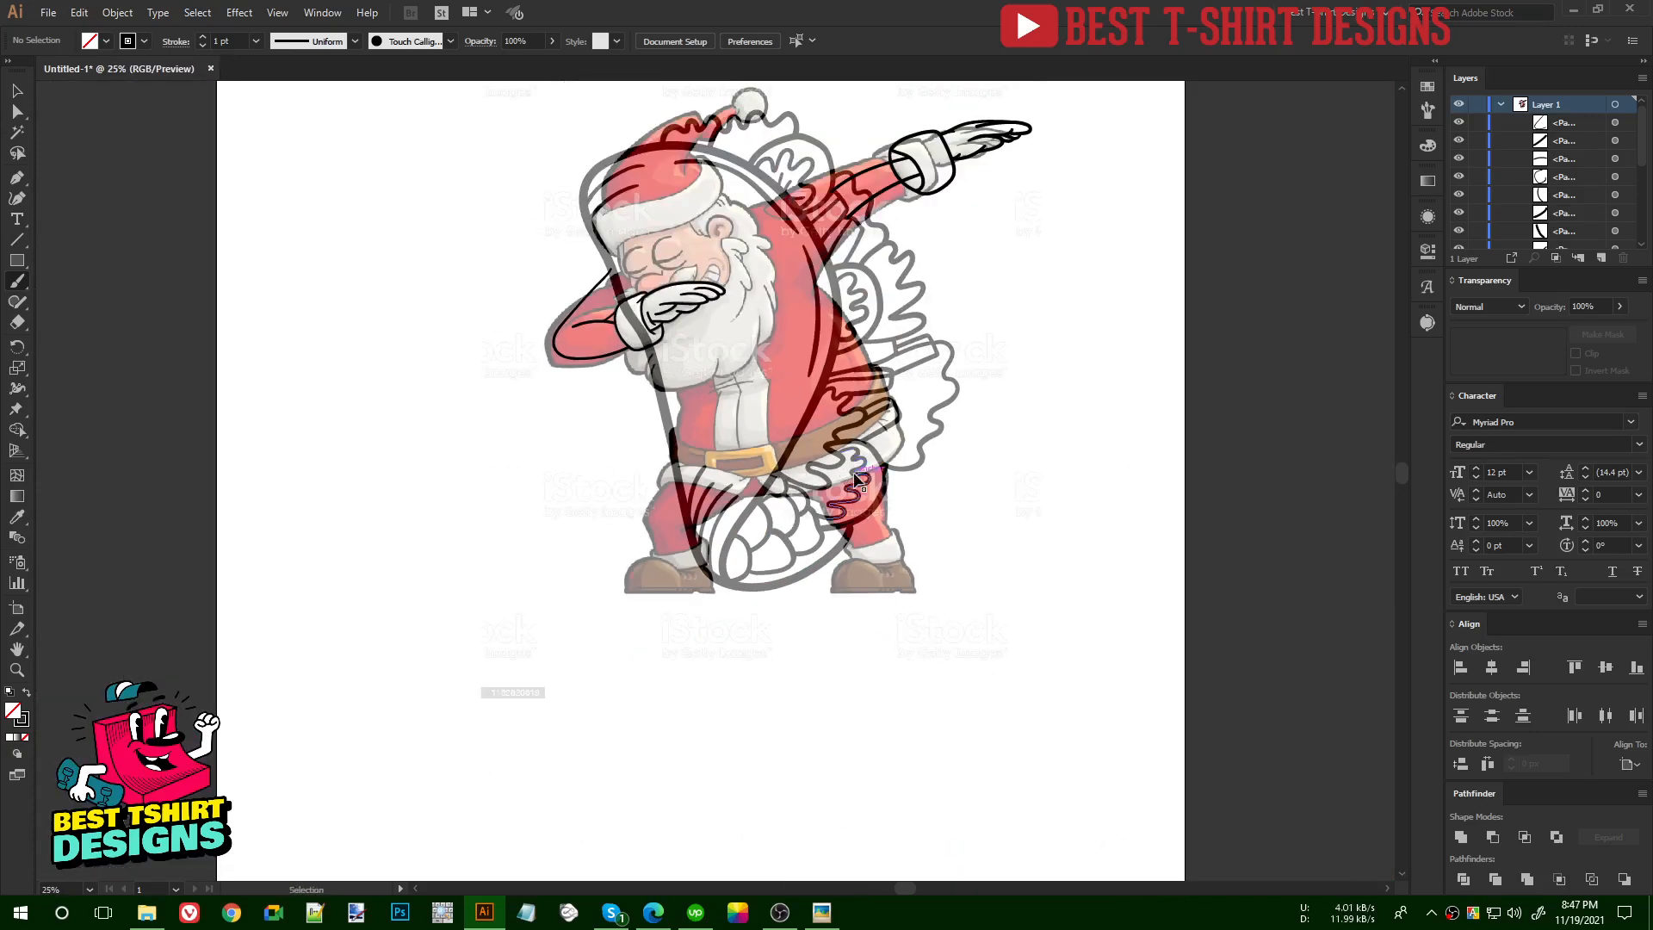
{"action": "left_click", "coordinate": [854, 474], "text": "ctrl"}
{"action": "key", "text": "v"}
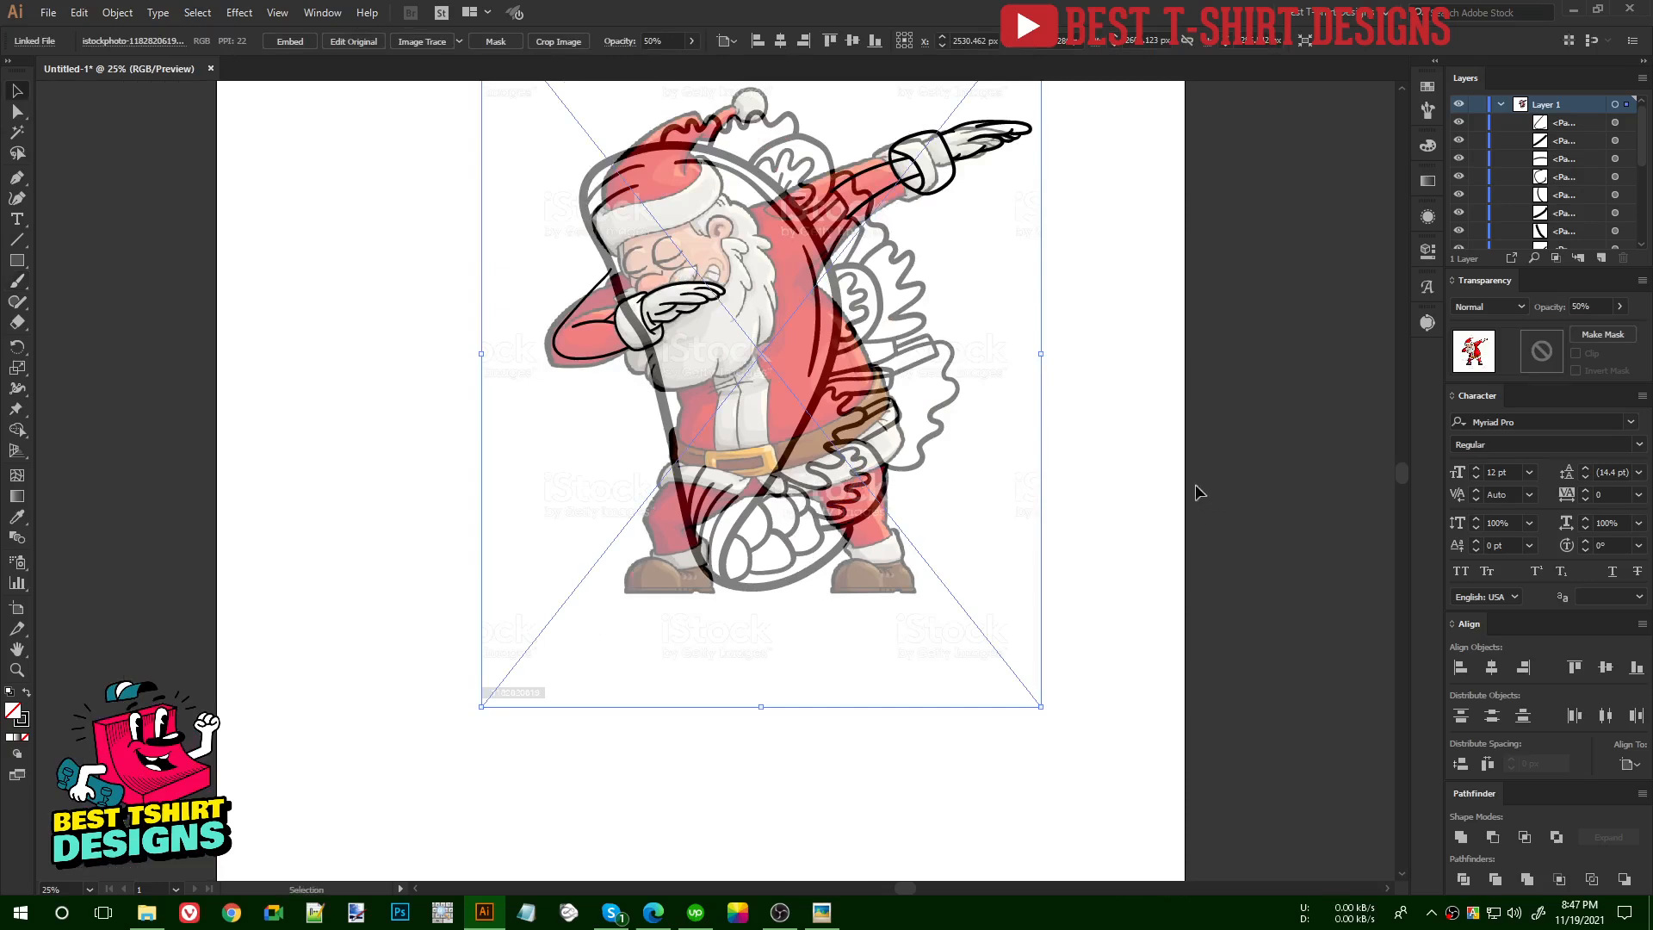
{"action": "left_click", "coordinate": [1122, 450]}
{"action": "left_click_drag", "start_coordinate": [989, 433], "coordinate": [475, 501]}
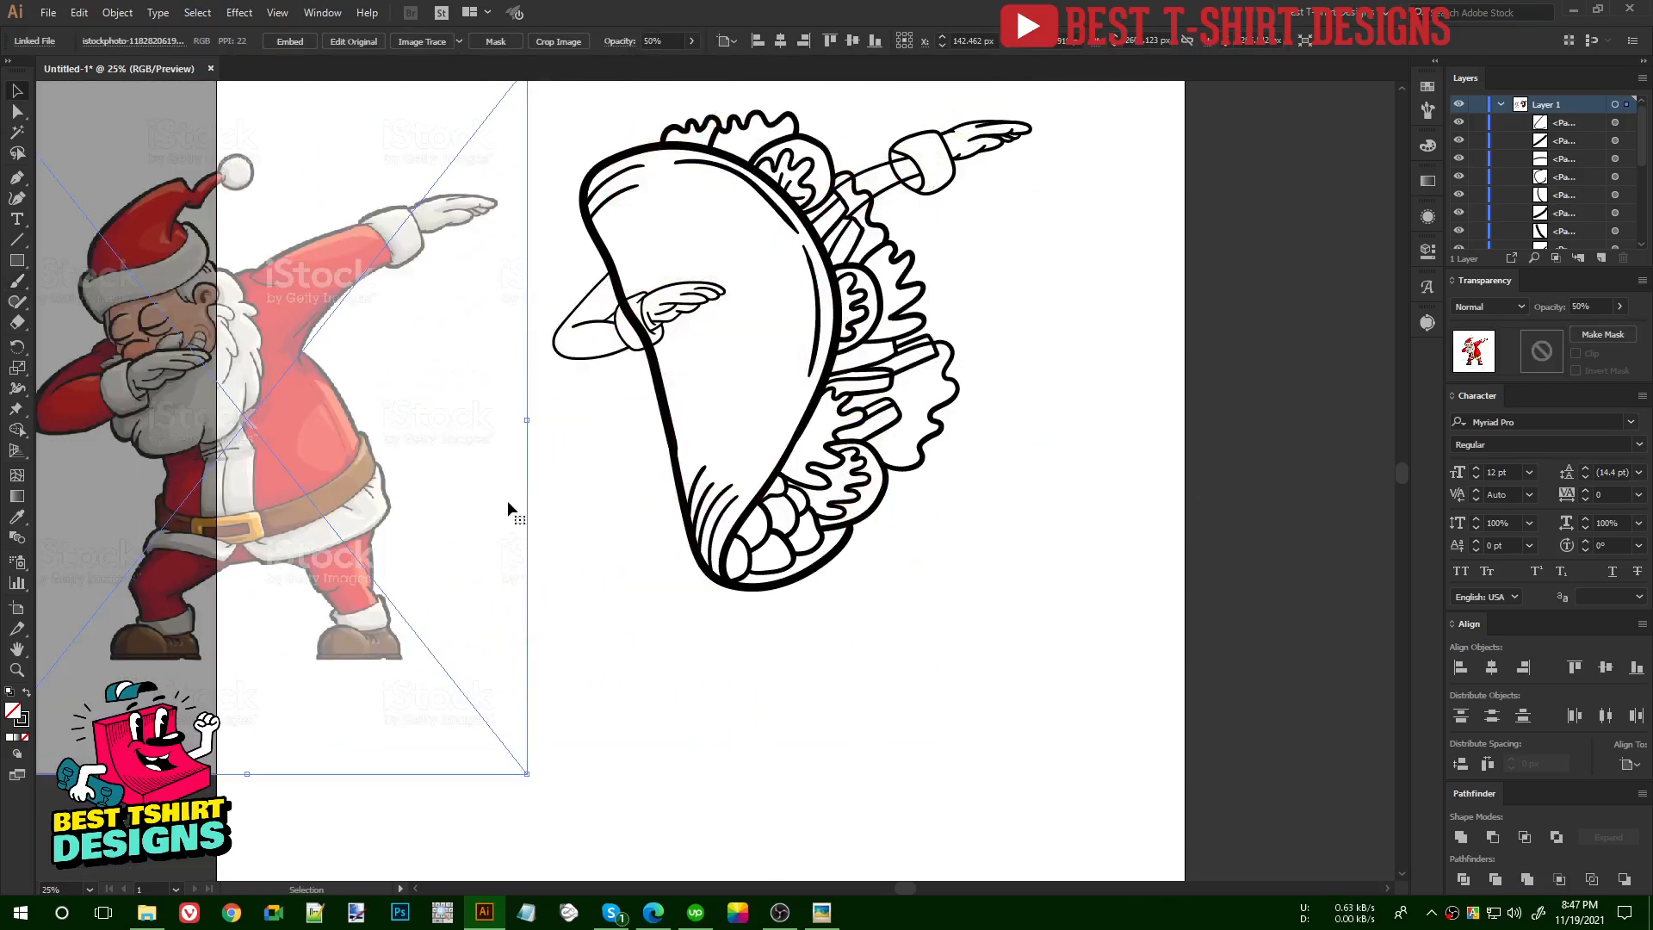
{"action": "left_click_drag", "start_coordinate": [477, 438], "coordinate": [431, 441]}
{"action": "scroll", "coordinate": [576, 455], "scroll_direction": "up", "scroll_amount": 2}
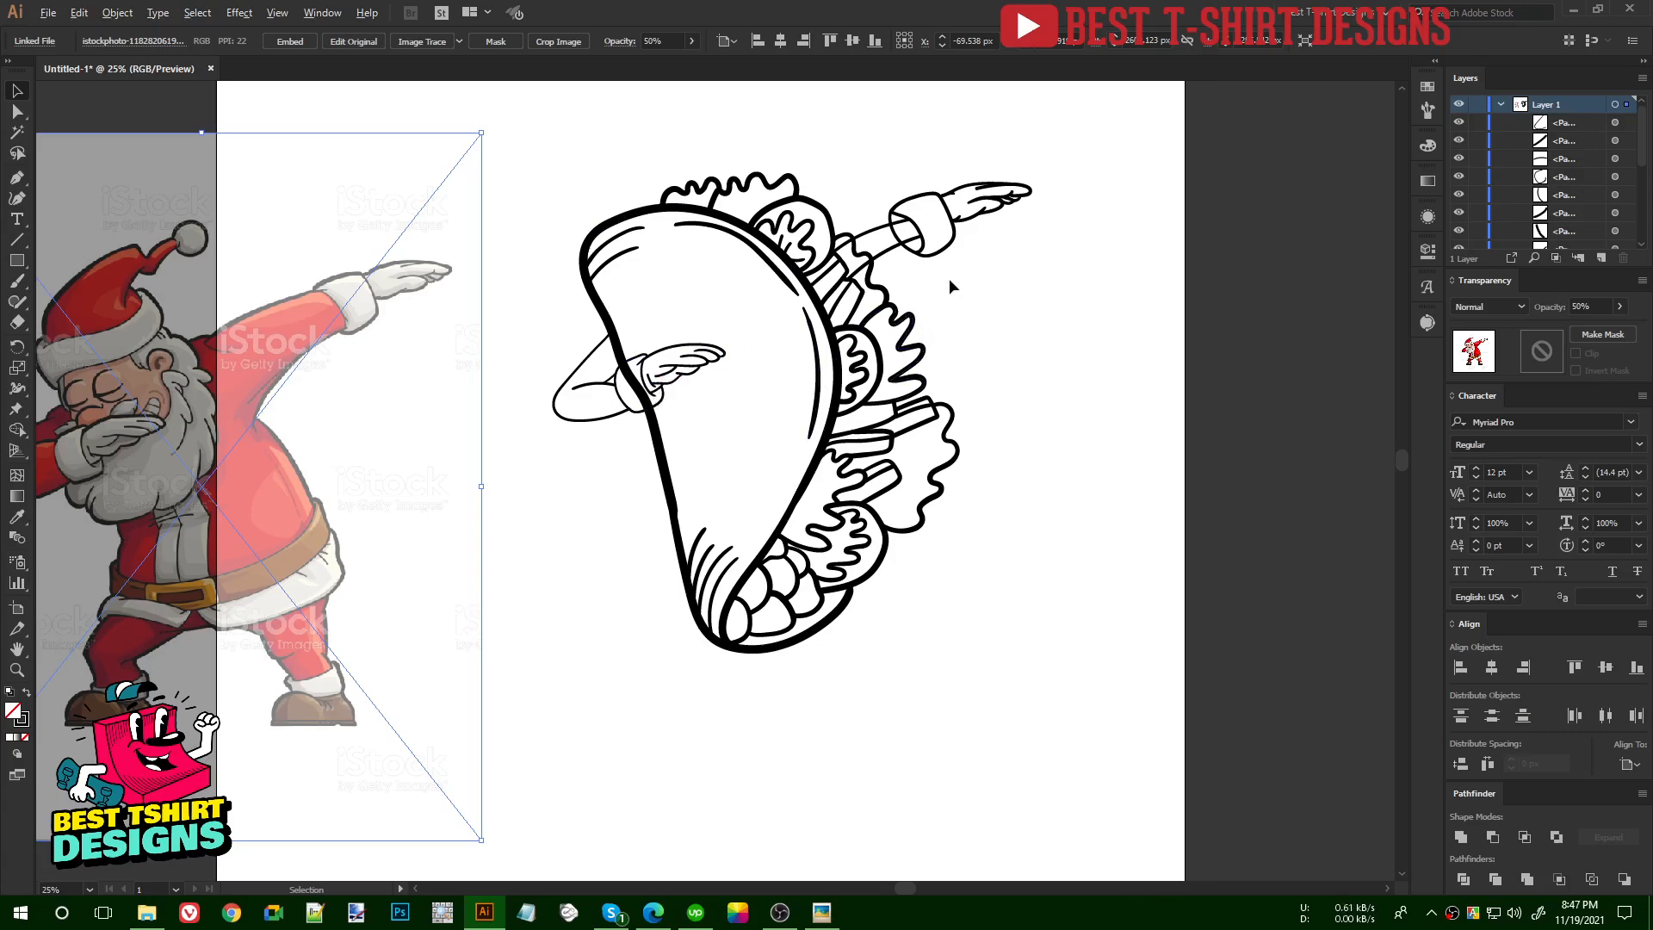
- Move the Santa image back over the taco, with its legs extending below the shell, and lock it
{"action": "scroll", "coordinate": [948, 277], "scroll_direction": "down", "scroll_amount": 1}
{"action": "left_click_drag", "start_coordinate": [572, 452], "coordinate": [930, 447]}
{"action": "mouse_move", "coordinate": [921, 515]}
{"action": "left_mouse_down"}
{"action": "mouse_move", "coordinate": [961, 525]}
{"action": "mouse_move", "coordinate": [927, 523]}
{"action": "left_mouse_up"}
{"action": "scroll", "coordinate": [920, 516], "scroll_direction": "up", "scroll_amount": 1}
{"action": "scroll", "coordinate": [984, 524], "scroll_direction": "up", "scroll_amount": 3}
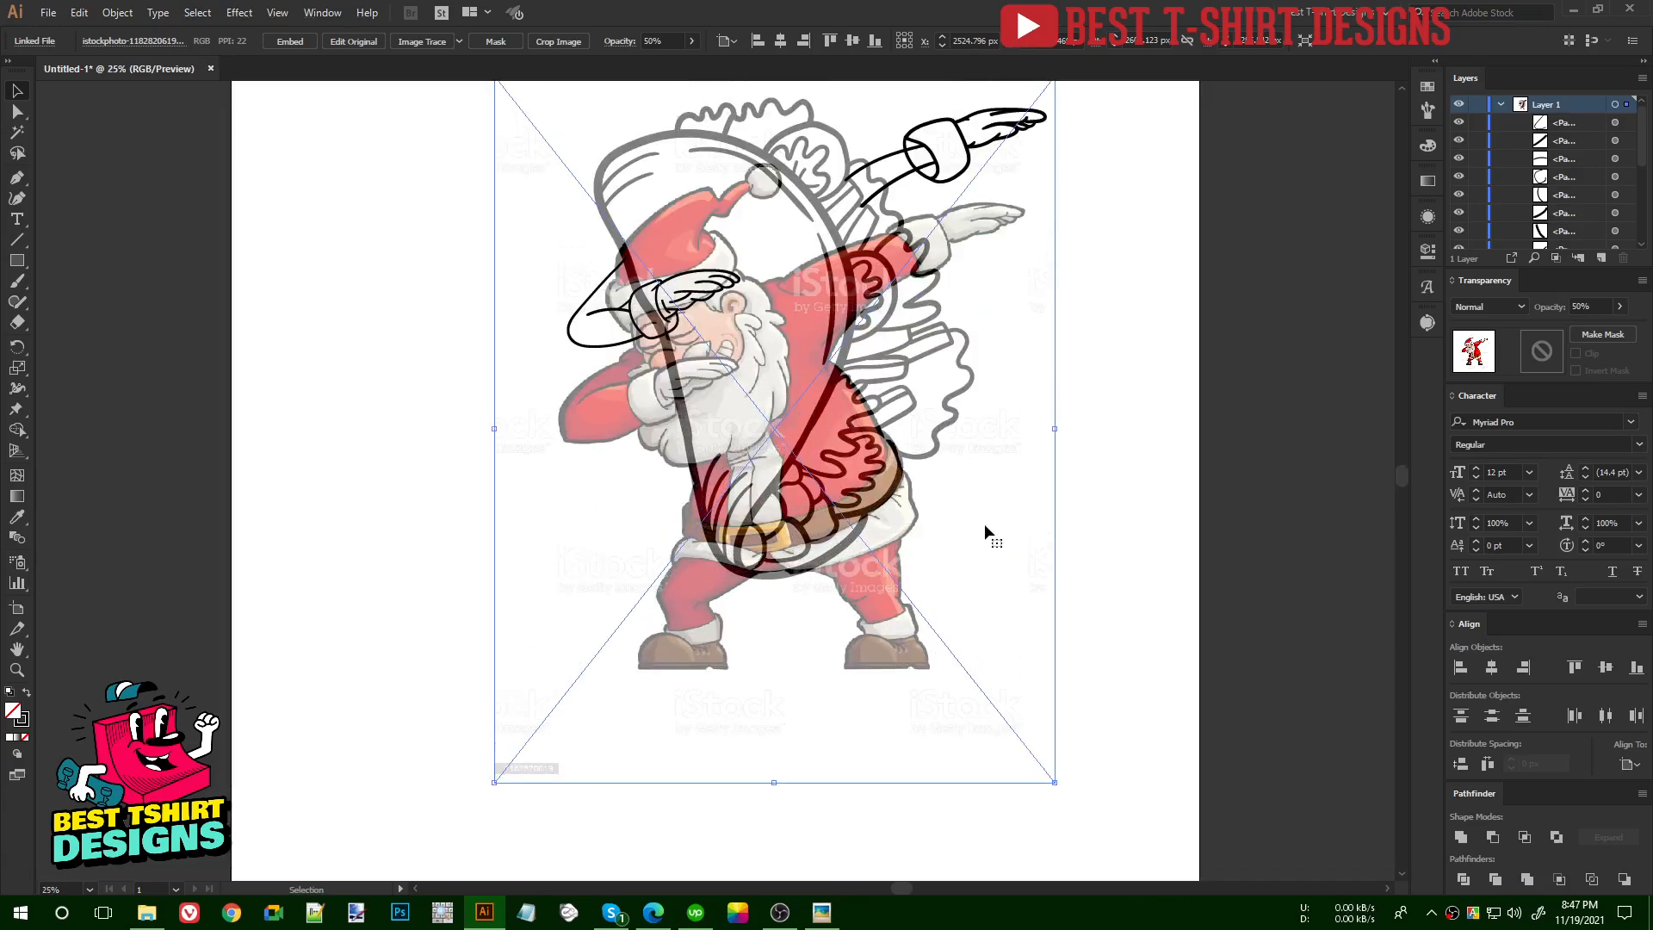
{"action": "left_click", "coordinate": [1098, 520]}
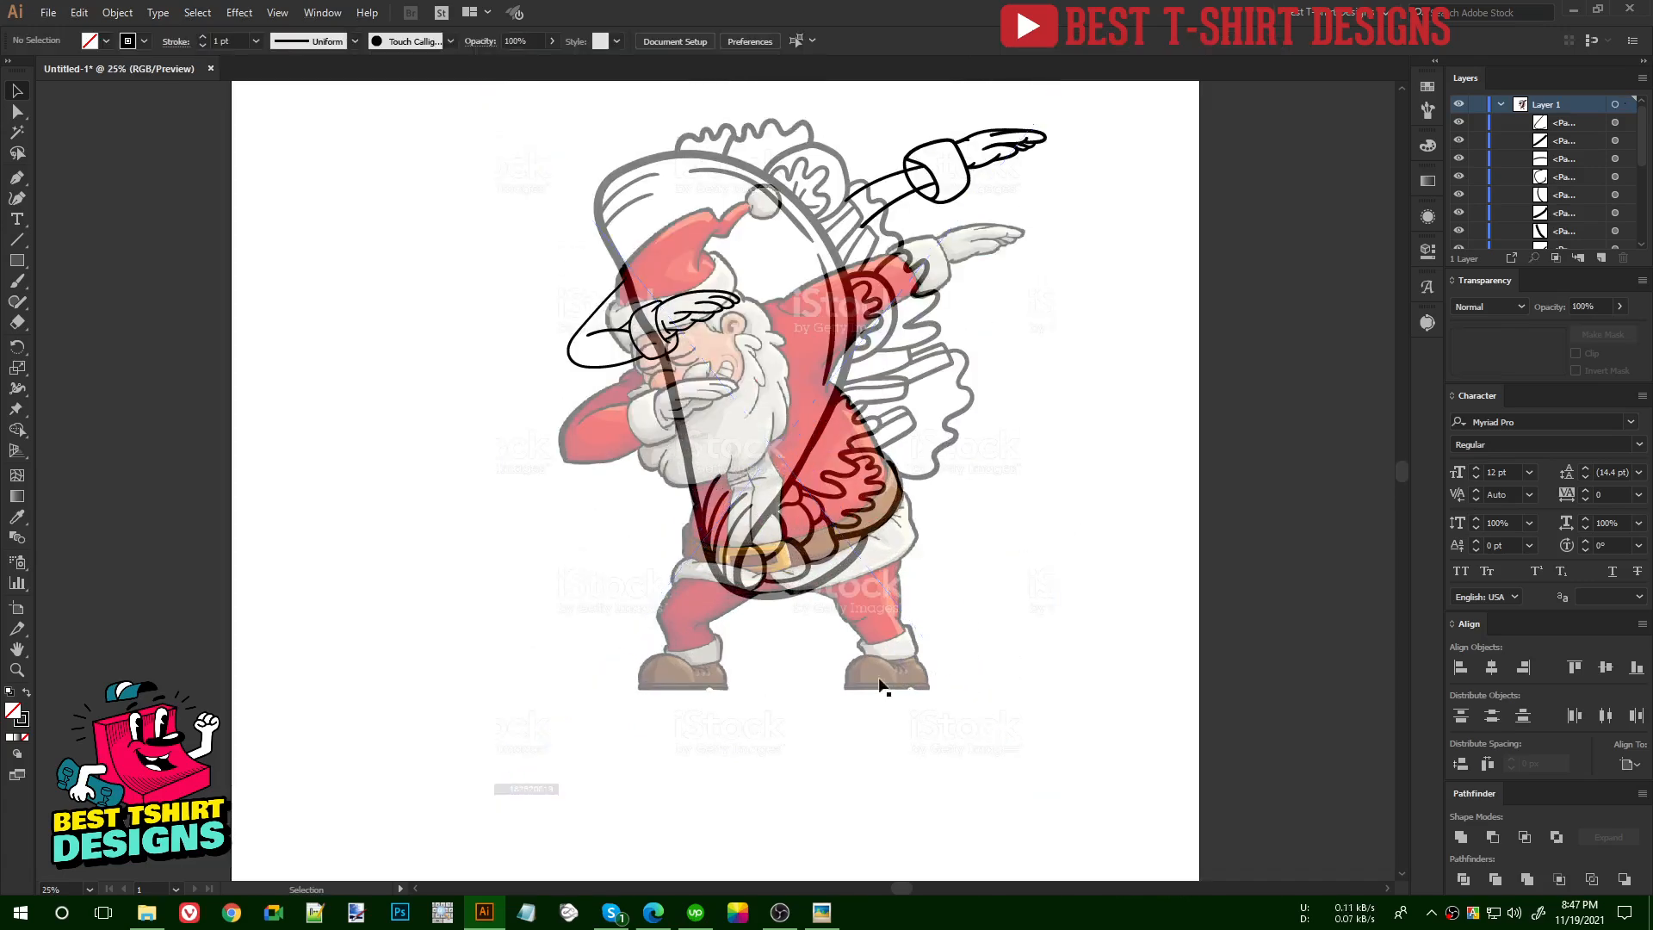
{"action": "left_click", "coordinate": [743, 698]}
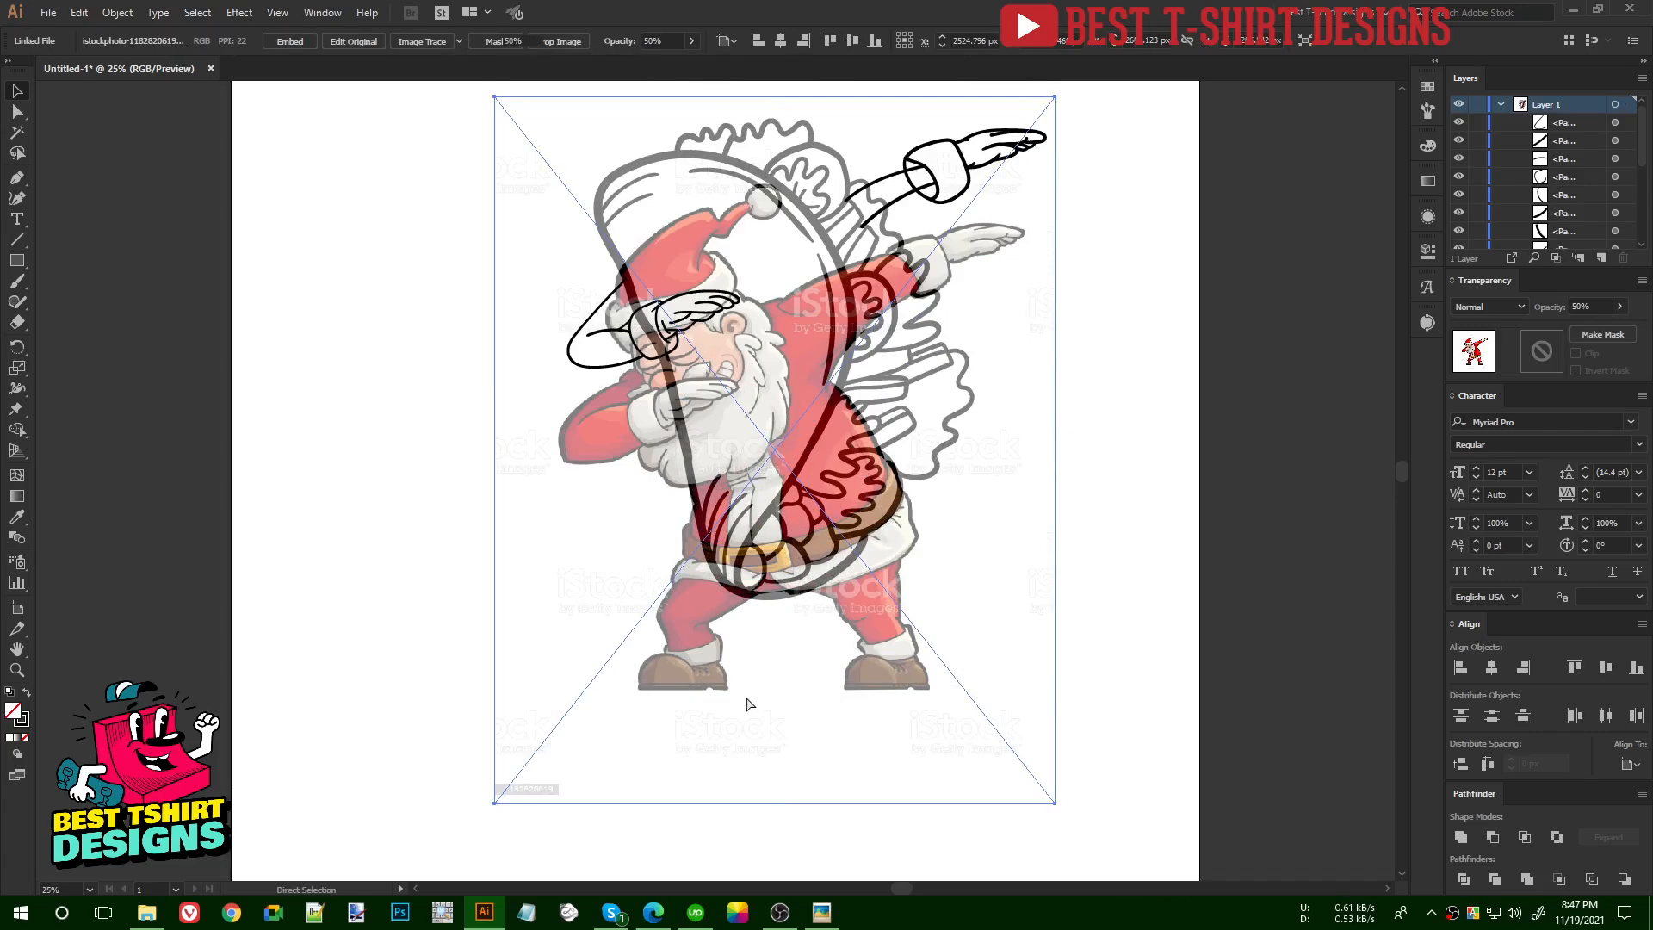
{"action": "key", "text": "ctrl+2"}
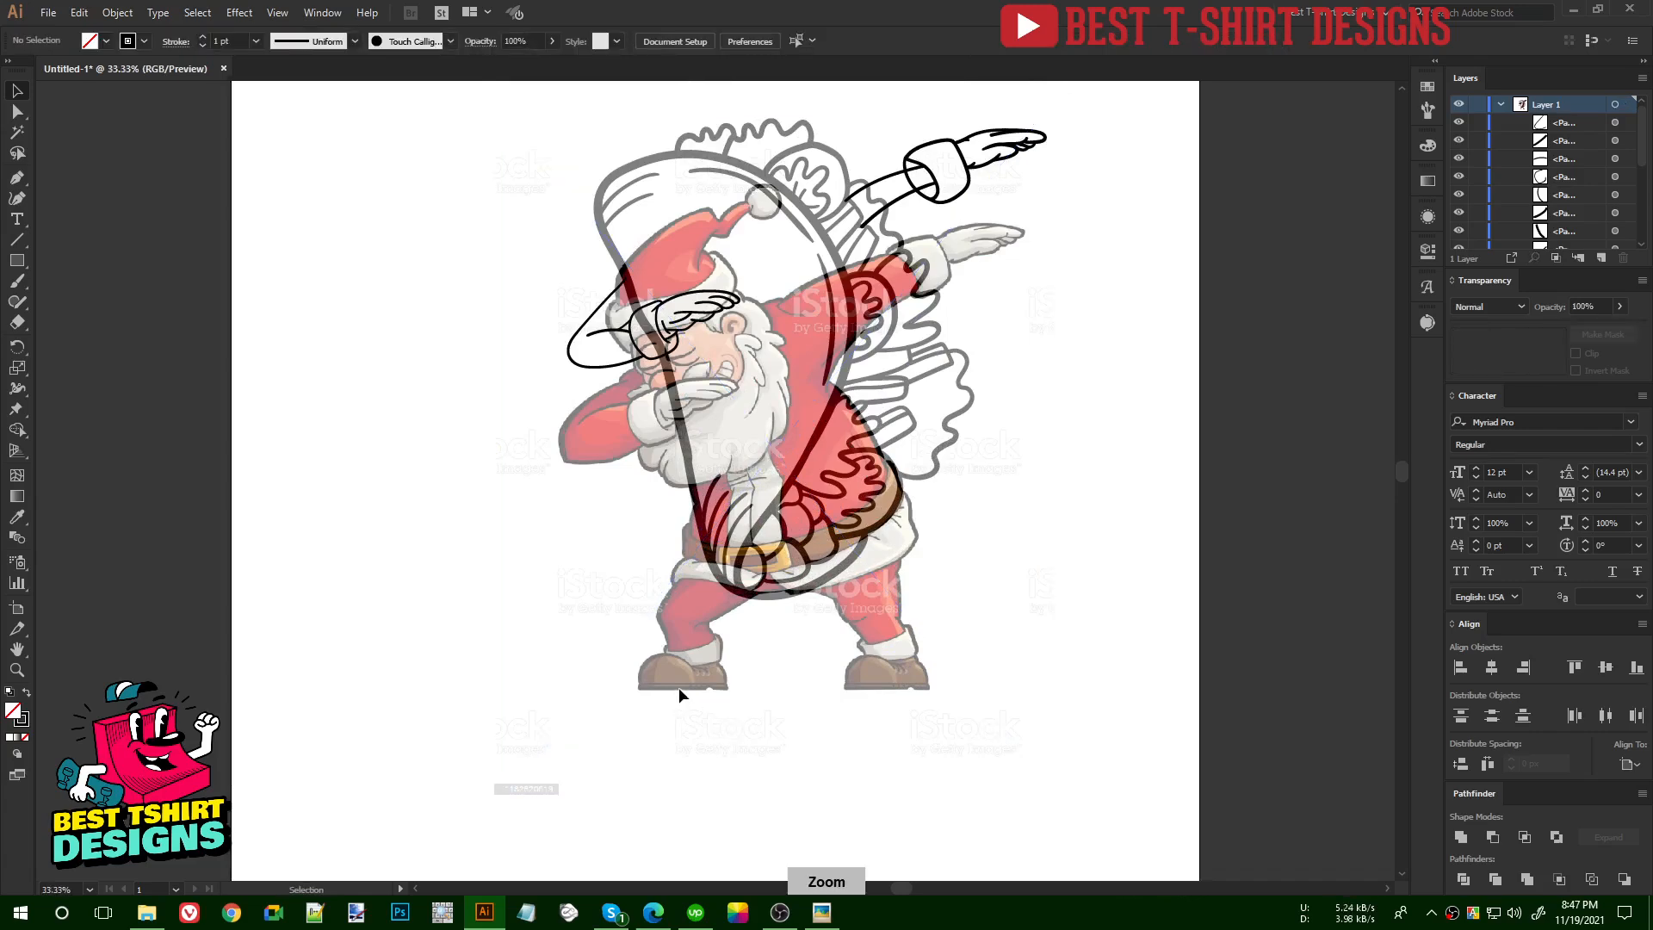
- Trace the boot below the bent arm with brush strokes: rounded toe, flat sole, heel edge and the line above the sole
{"action": "key", "text": "ctrl+equal"}
{"action": "key", "text": "ctrl+equal"}
{"action": "key", "text": "ctrl+equal"}
{"action": "key", "text": "ctrl+equal"}
{"action": "scroll", "coordinate": [706, 689], "scroll_direction": "down", "scroll_amount": 5}
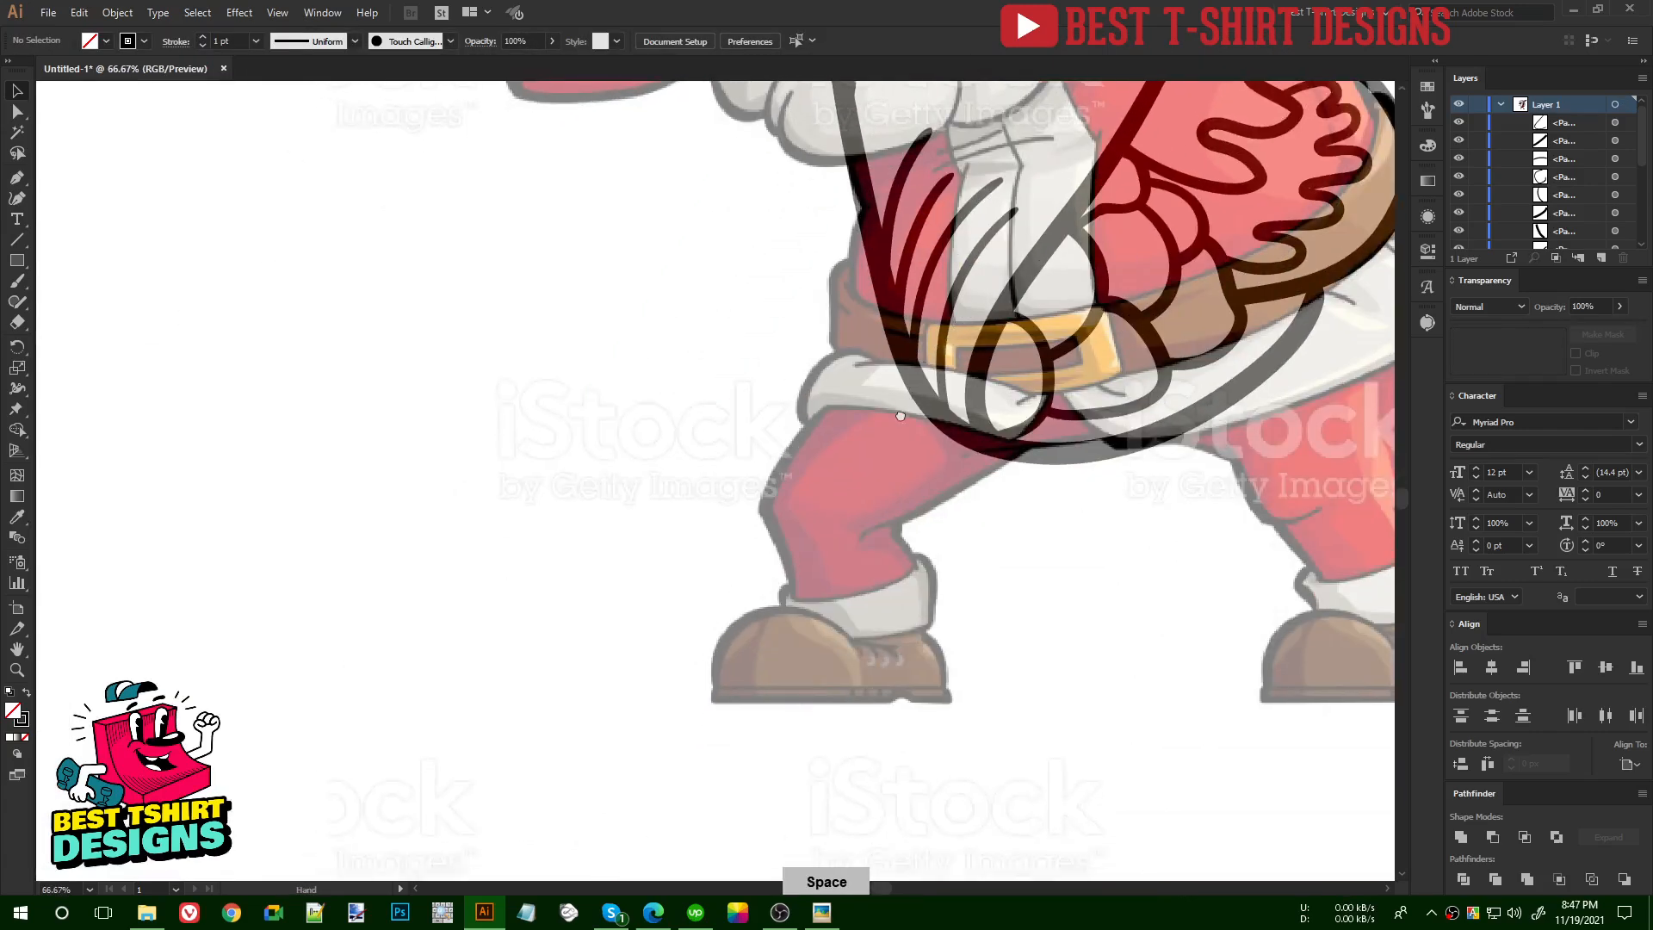
{"action": "key", "text": "ctrl+equal"}
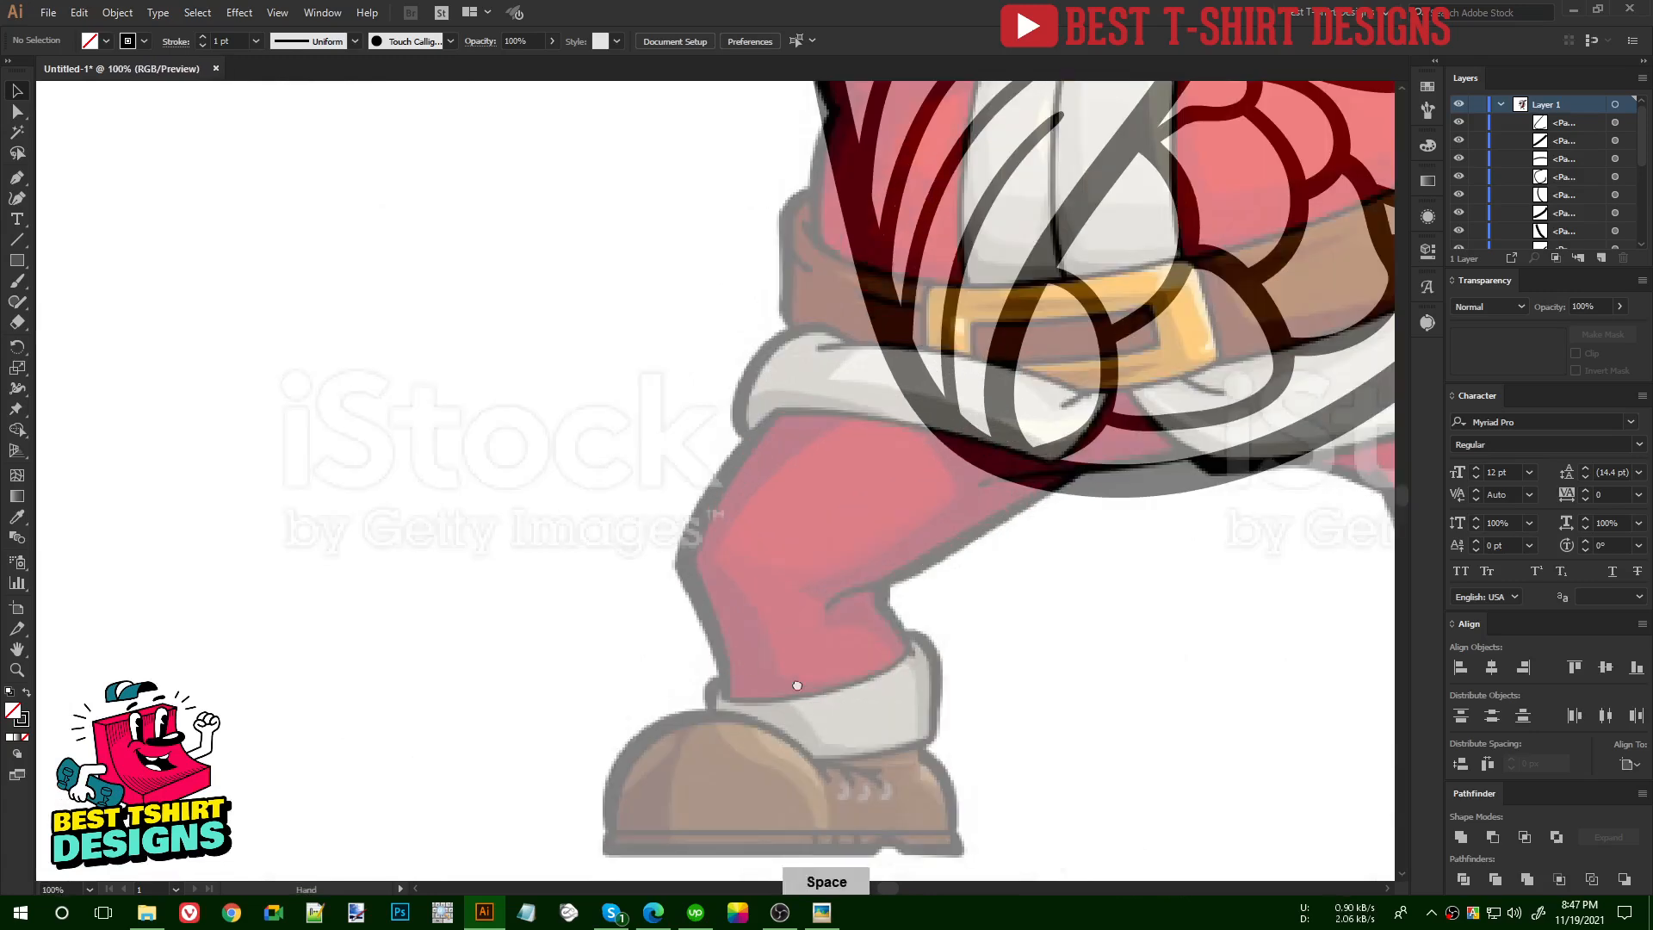
{"action": "scroll", "coordinate": [823, 506], "scroll_direction": "down", "scroll_amount": 4}
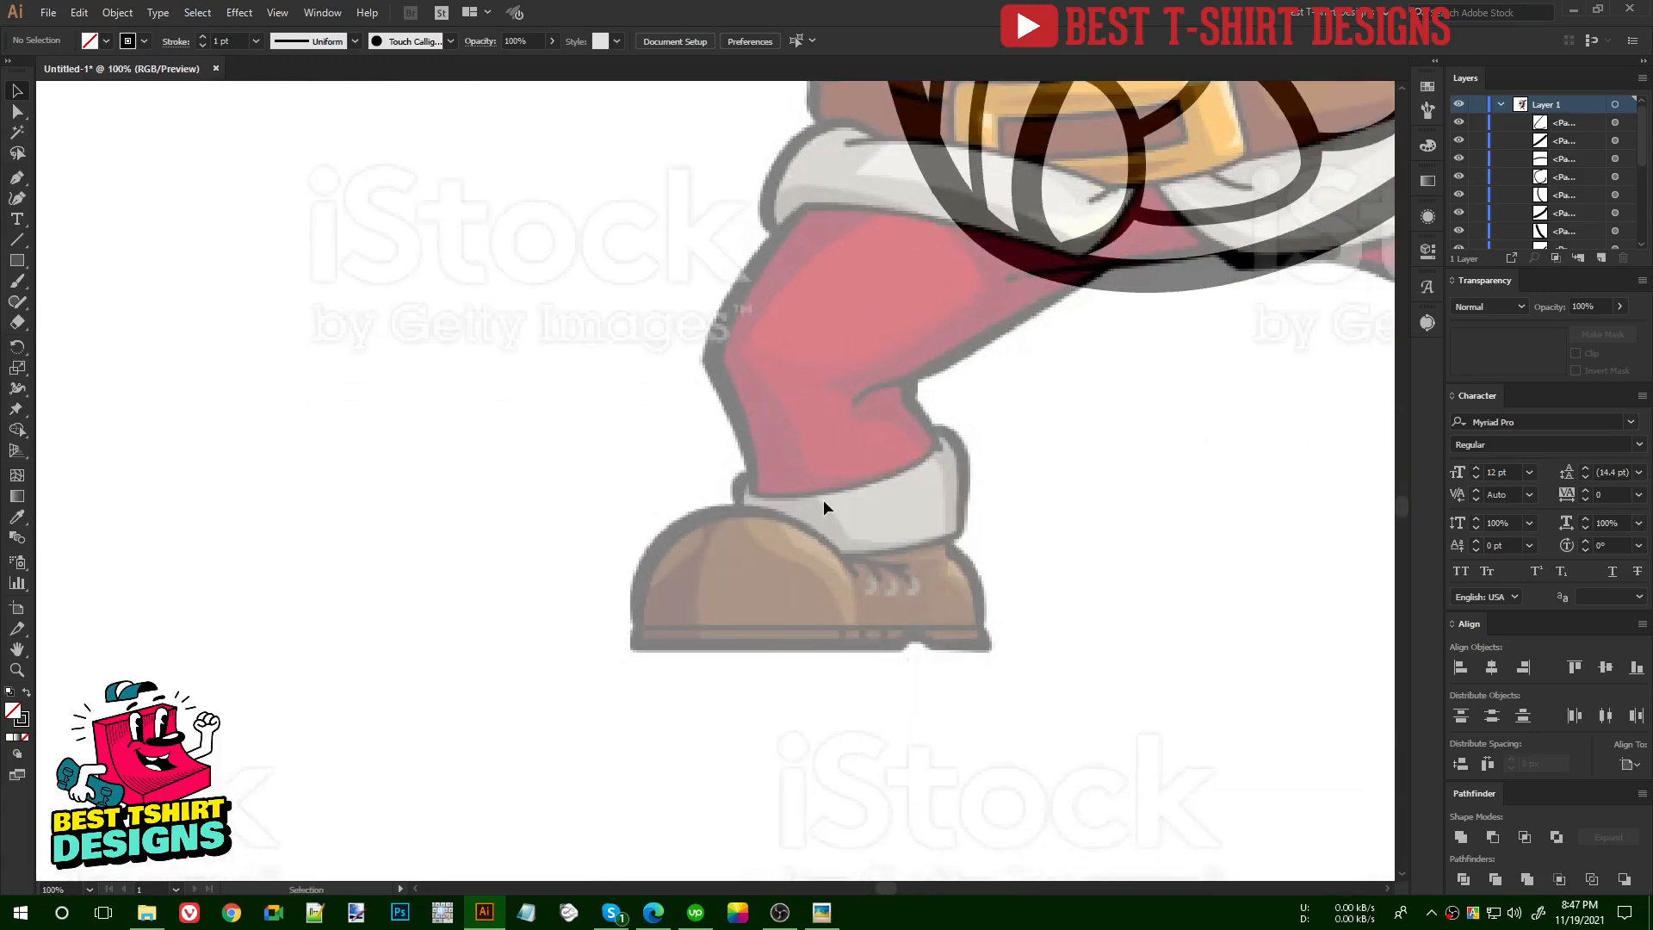
{"action": "key", "text": "ctrl+equal"}
{"action": "key", "text": "ctrl+minus"}
{"action": "left_click_drag", "start_coordinate": [918, 649], "coordinate": [1131, 576]}
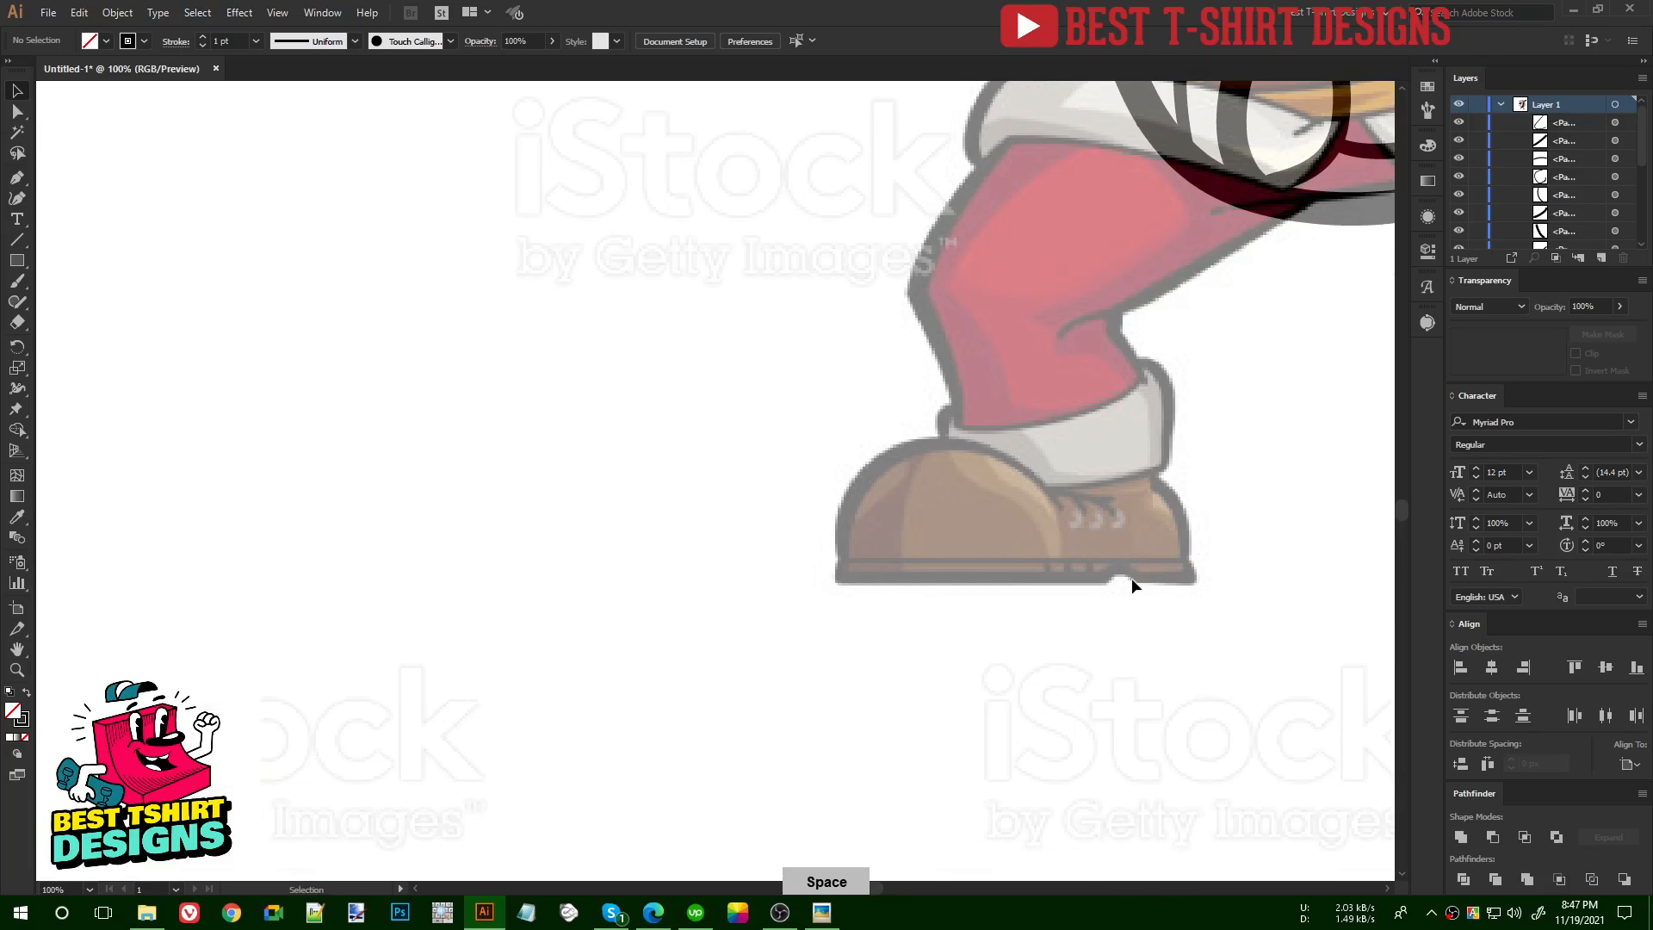
{"action": "key", "text": "b"}
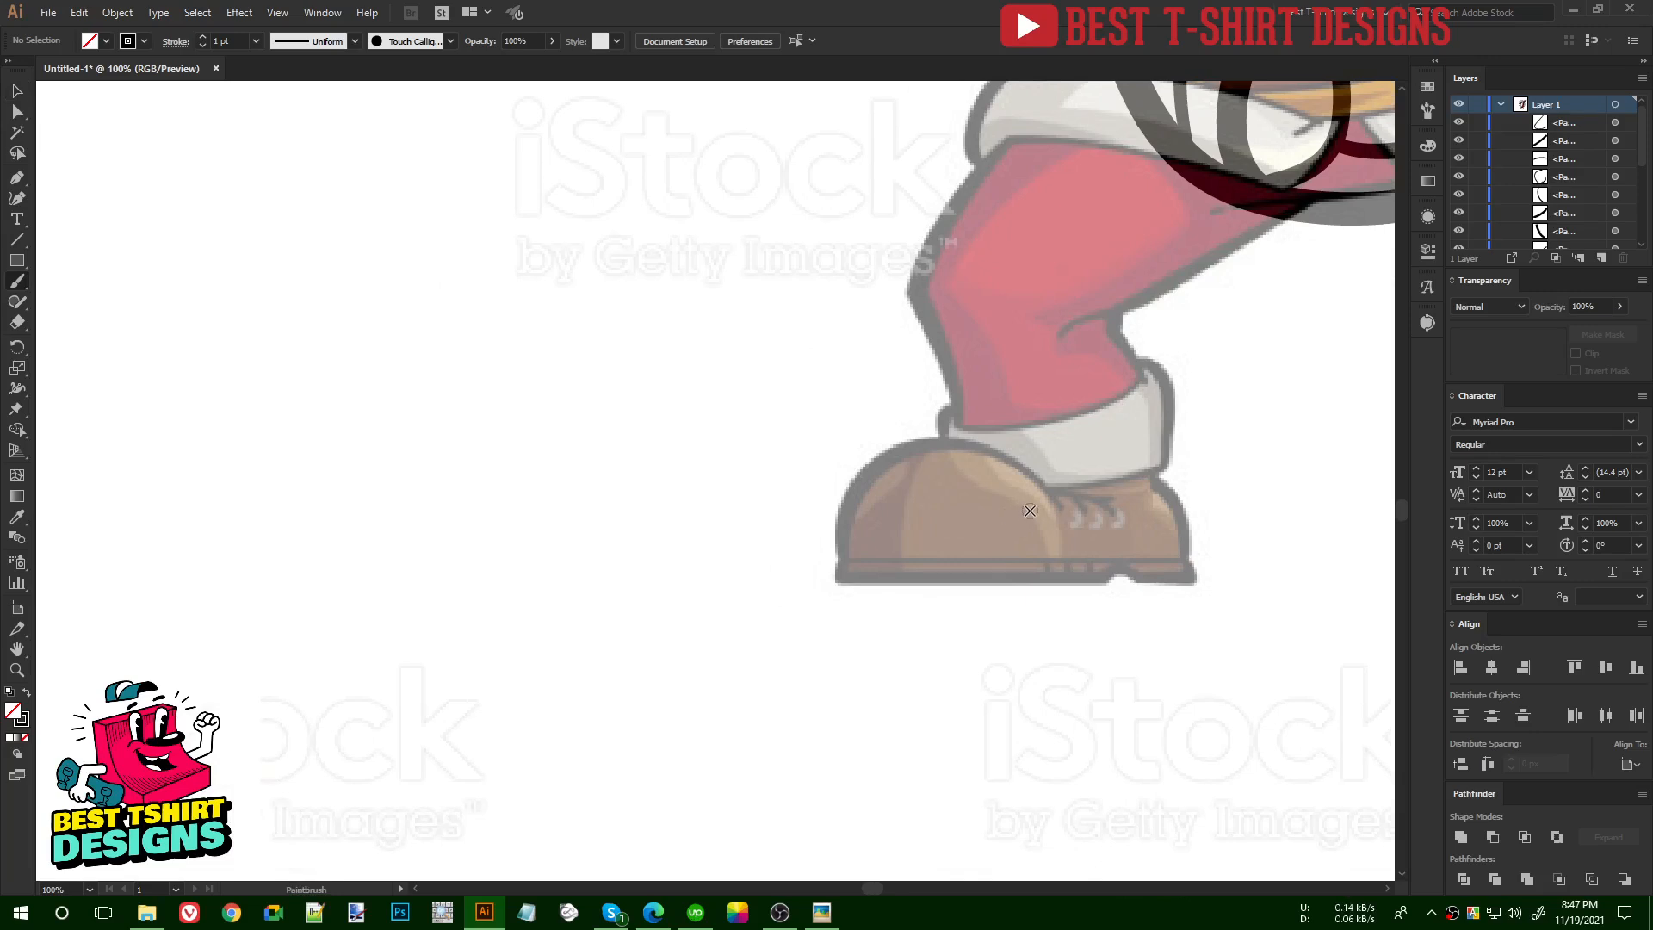
{"action": "mouse_move", "coordinate": [1059, 508]}
{"action": "left_mouse_down"}
{"action": "mouse_move", "coordinate": [1021, 466]}
{"action": "mouse_move", "coordinate": [903, 441]}
{"action": "mouse_move", "coordinate": [842, 518]}
{"action": "mouse_move", "coordinate": [843, 558]}
{"action": "mouse_move", "coordinate": [904, 579]}
{"action": "mouse_move", "coordinate": [1195, 577]}
{"action": "left_mouse_up"}
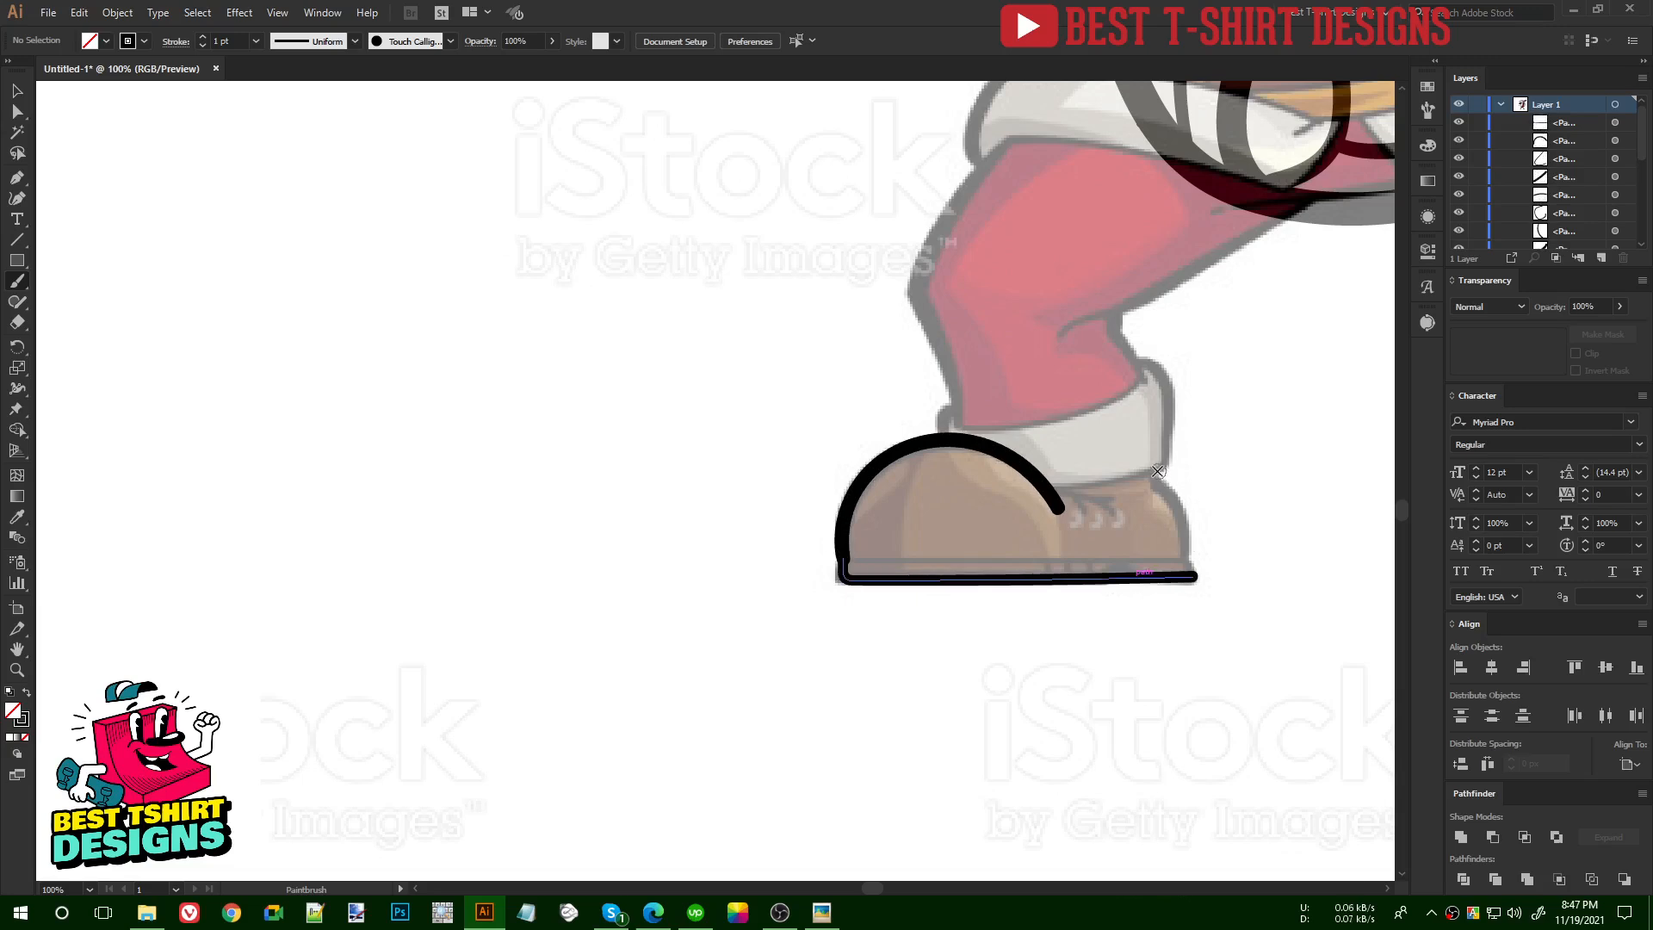
{"action": "mouse_move", "coordinate": [1161, 491]}
{"action": "left_mouse_down"}
{"action": "mouse_move", "coordinate": [1192, 526]}
{"action": "mouse_move", "coordinate": [1195, 577]}
{"action": "left_mouse_up"}
{"action": "left_click_drag", "start_coordinate": [845, 559], "coordinate": [1181, 556]}
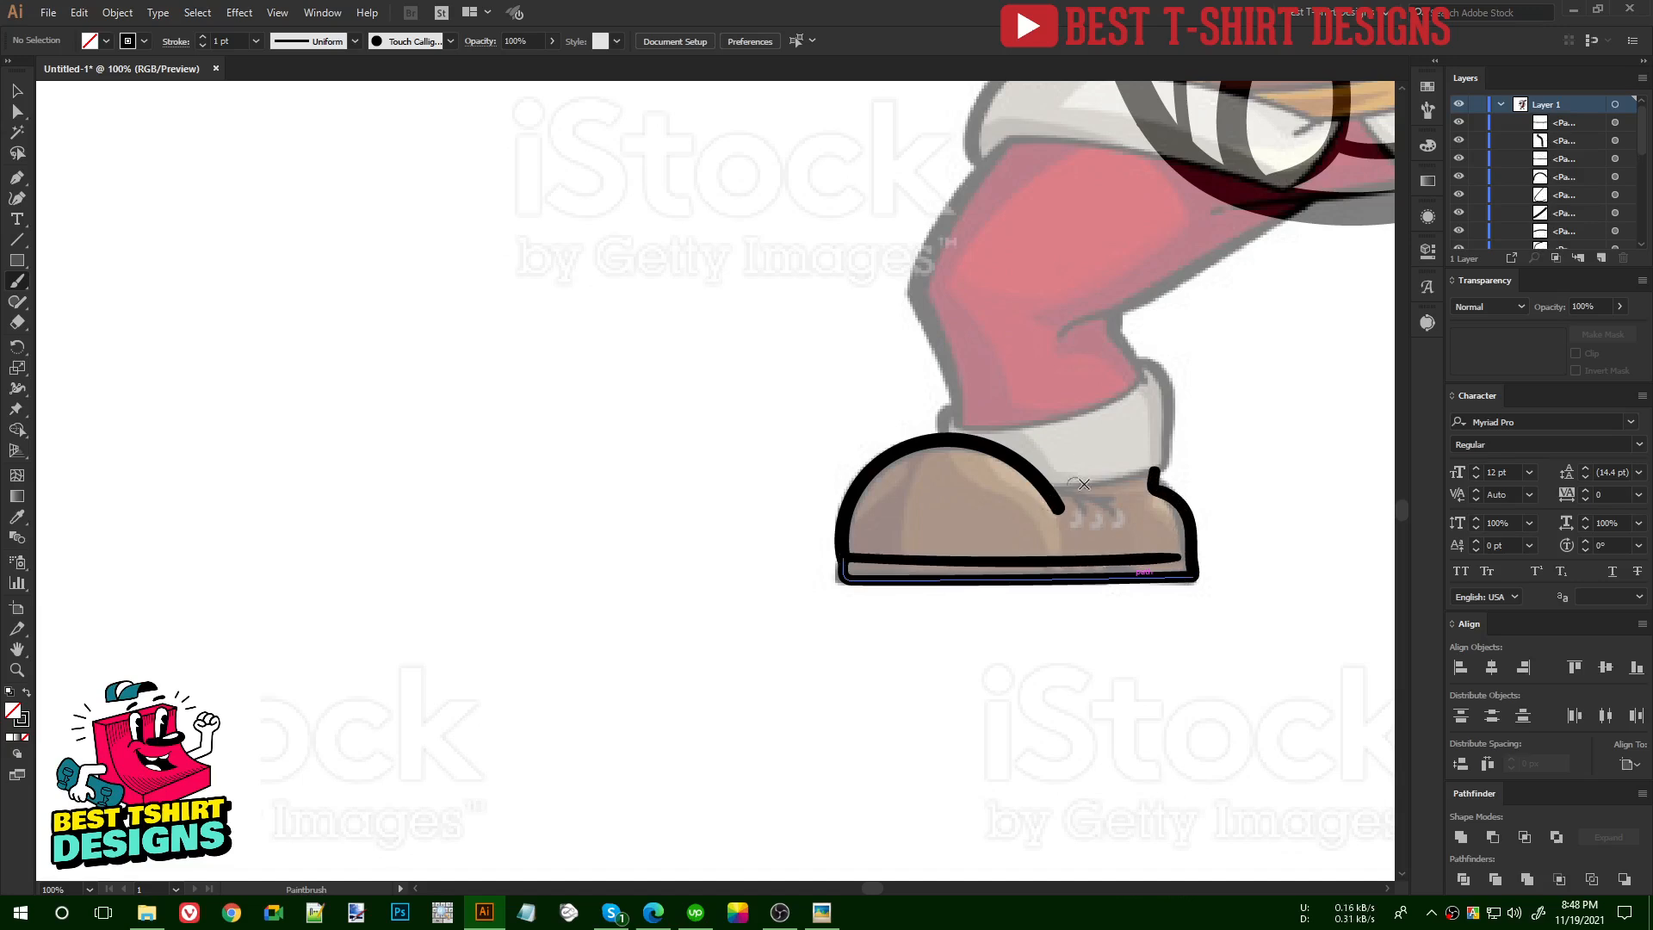
- Trace the first boot's laces, its cuff with the curved front rim, and a curved highlight line on the toe
{"action": "left_click_drag", "start_coordinate": [1057, 492], "coordinate": [1121, 511]}
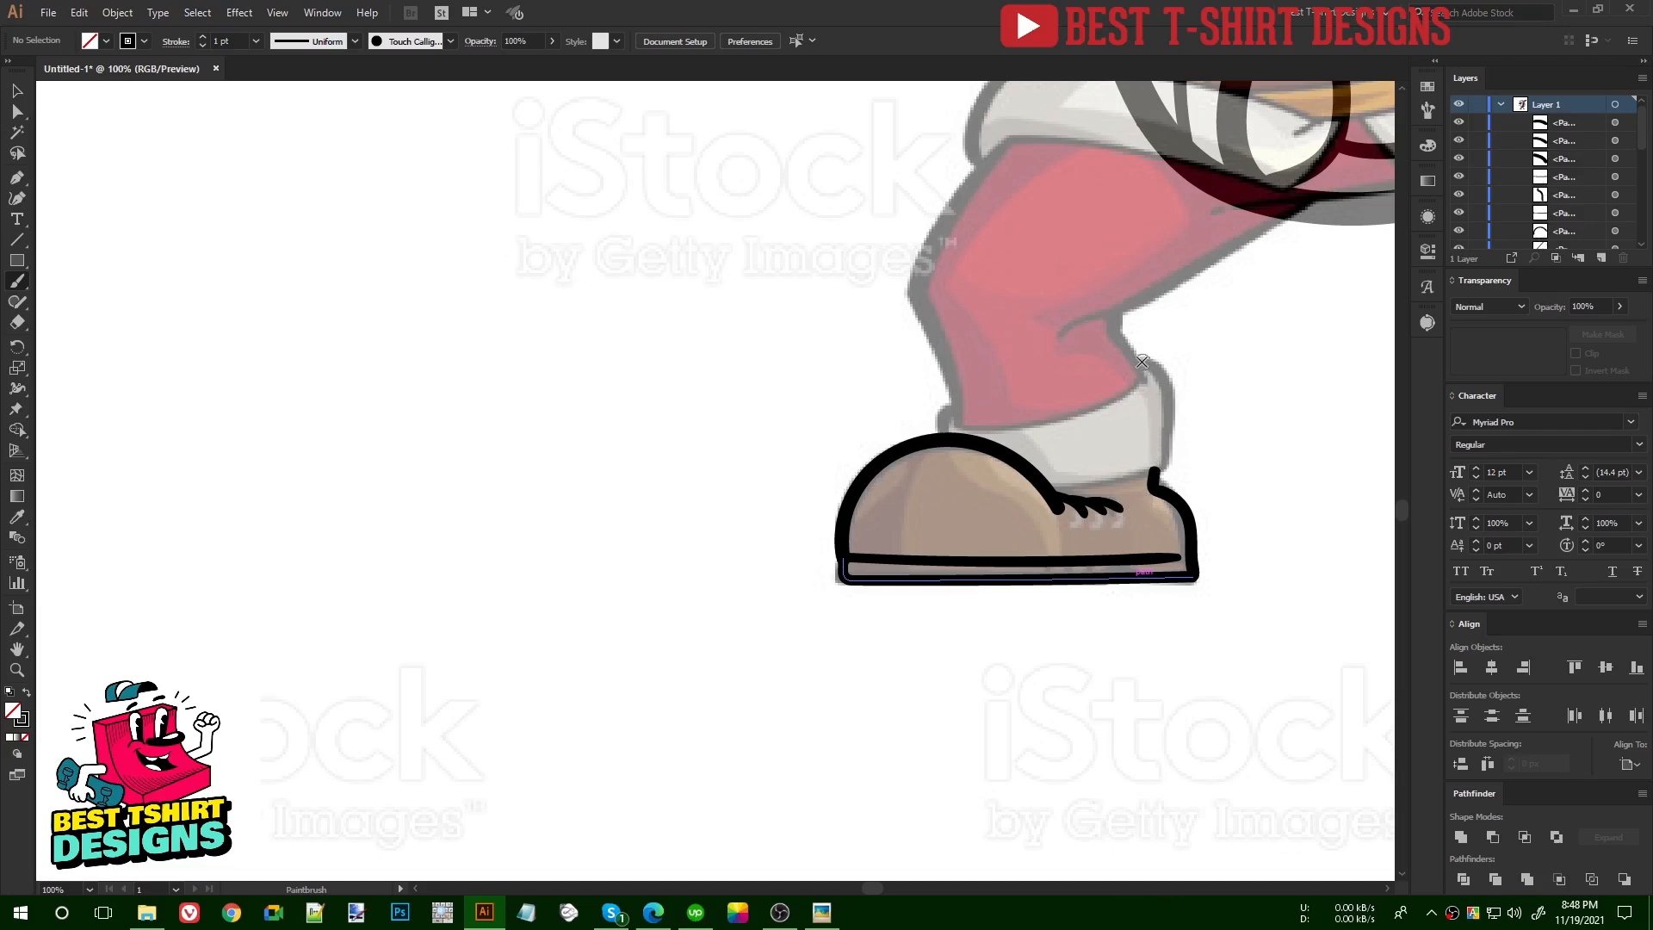
{"action": "mouse_move", "coordinate": [1138, 359]}
{"action": "left_mouse_down"}
{"action": "mouse_move", "coordinate": [1174, 426]}
{"action": "mouse_move", "coordinate": [1162, 472]}
{"action": "mouse_move", "coordinate": [1052, 489]}
{"action": "left_mouse_up"}
{"action": "mouse_move", "coordinate": [947, 409]}
{"action": "left_mouse_down"}
{"action": "mouse_move", "coordinate": [1029, 433]}
{"action": "mouse_move", "coordinate": [1122, 408]}
{"action": "mouse_move", "coordinate": [1136, 388]}
{"action": "mouse_move", "coordinate": [1132, 332]}
{"action": "left_mouse_up"}
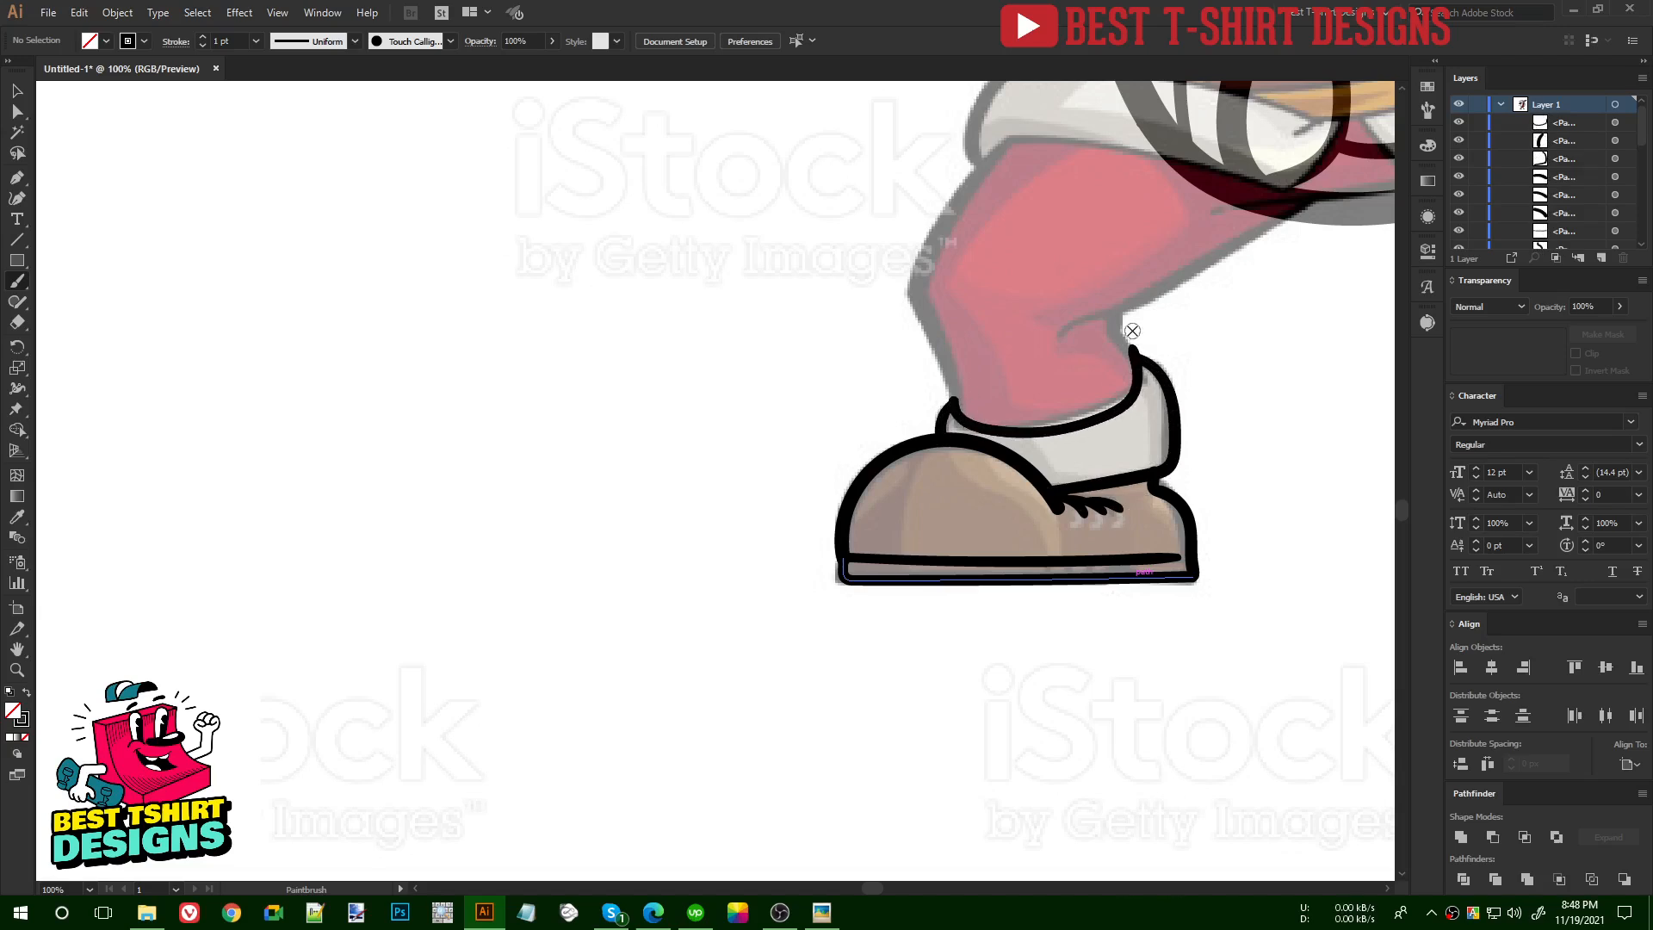
{"action": "key", "text": "ctrl+z"}
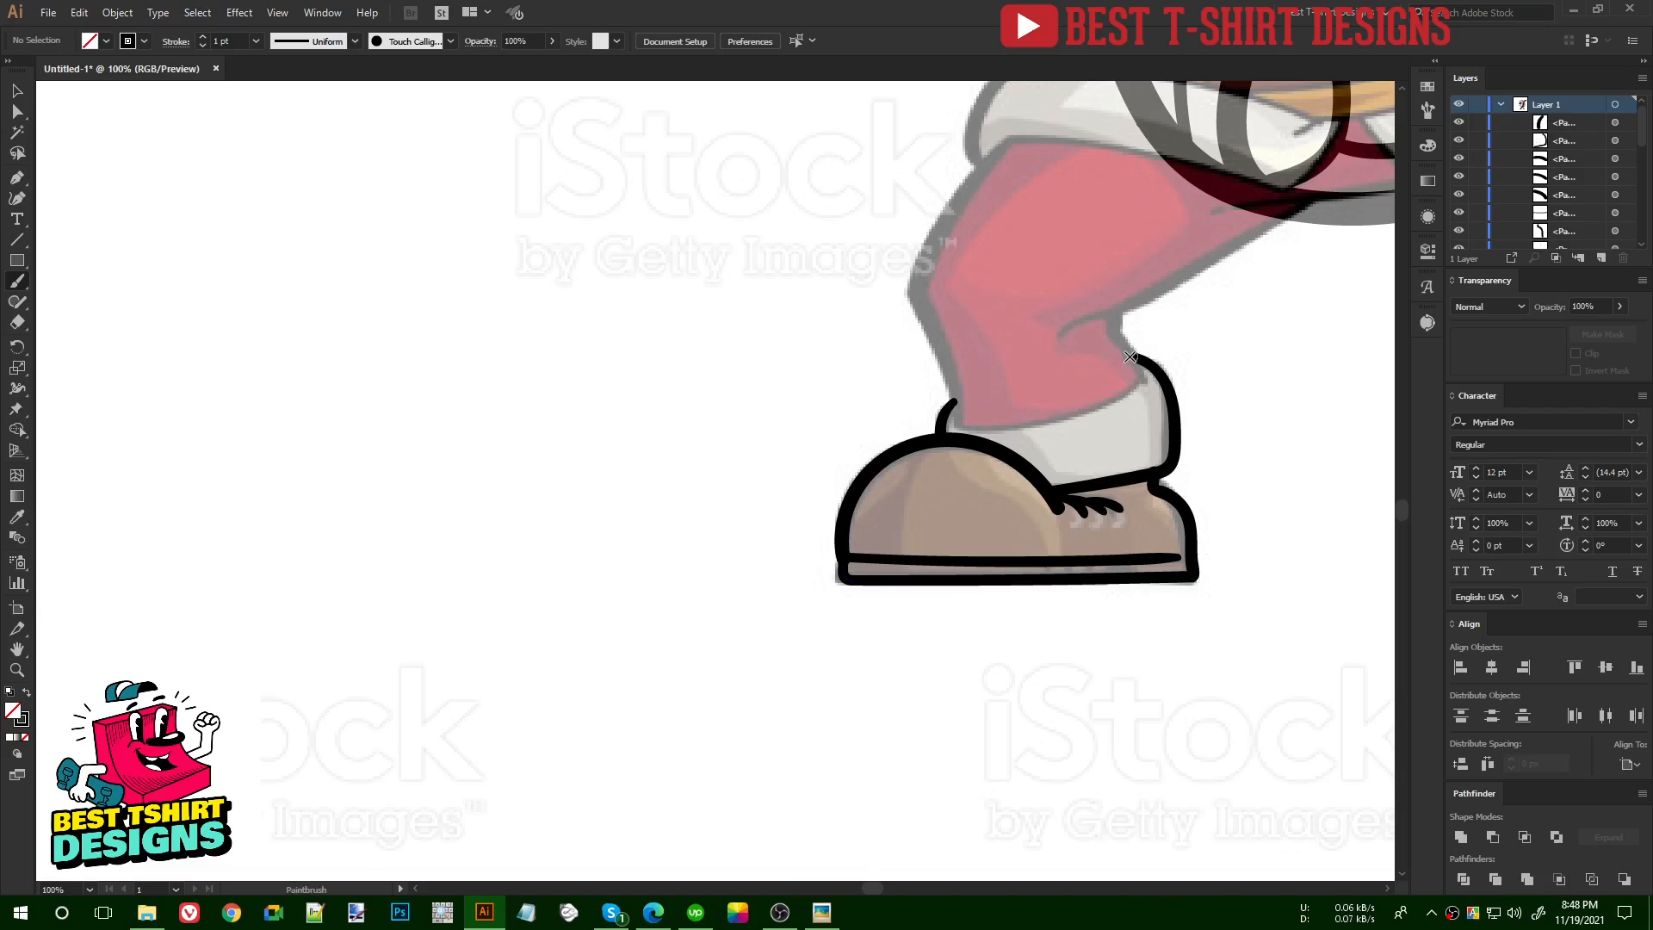
{"action": "mouse_move", "coordinate": [1138, 380]}
{"action": "left_mouse_down"}
{"action": "mouse_move", "coordinate": [1076, 417]}
{"action": "mouse_move", "coordinate": [985, 432]}
{"action": "mouse_move", "coordinate": [953, 397]}
{"action": "left_mouse_up"}
{"action": "left_click_drag", "start_coordinate": [871, 534], "coordinate": [936, 470]}
{"action": "left_click_drag", "start_coordinate": [1063, 468], "coordinate": [892, 574]}
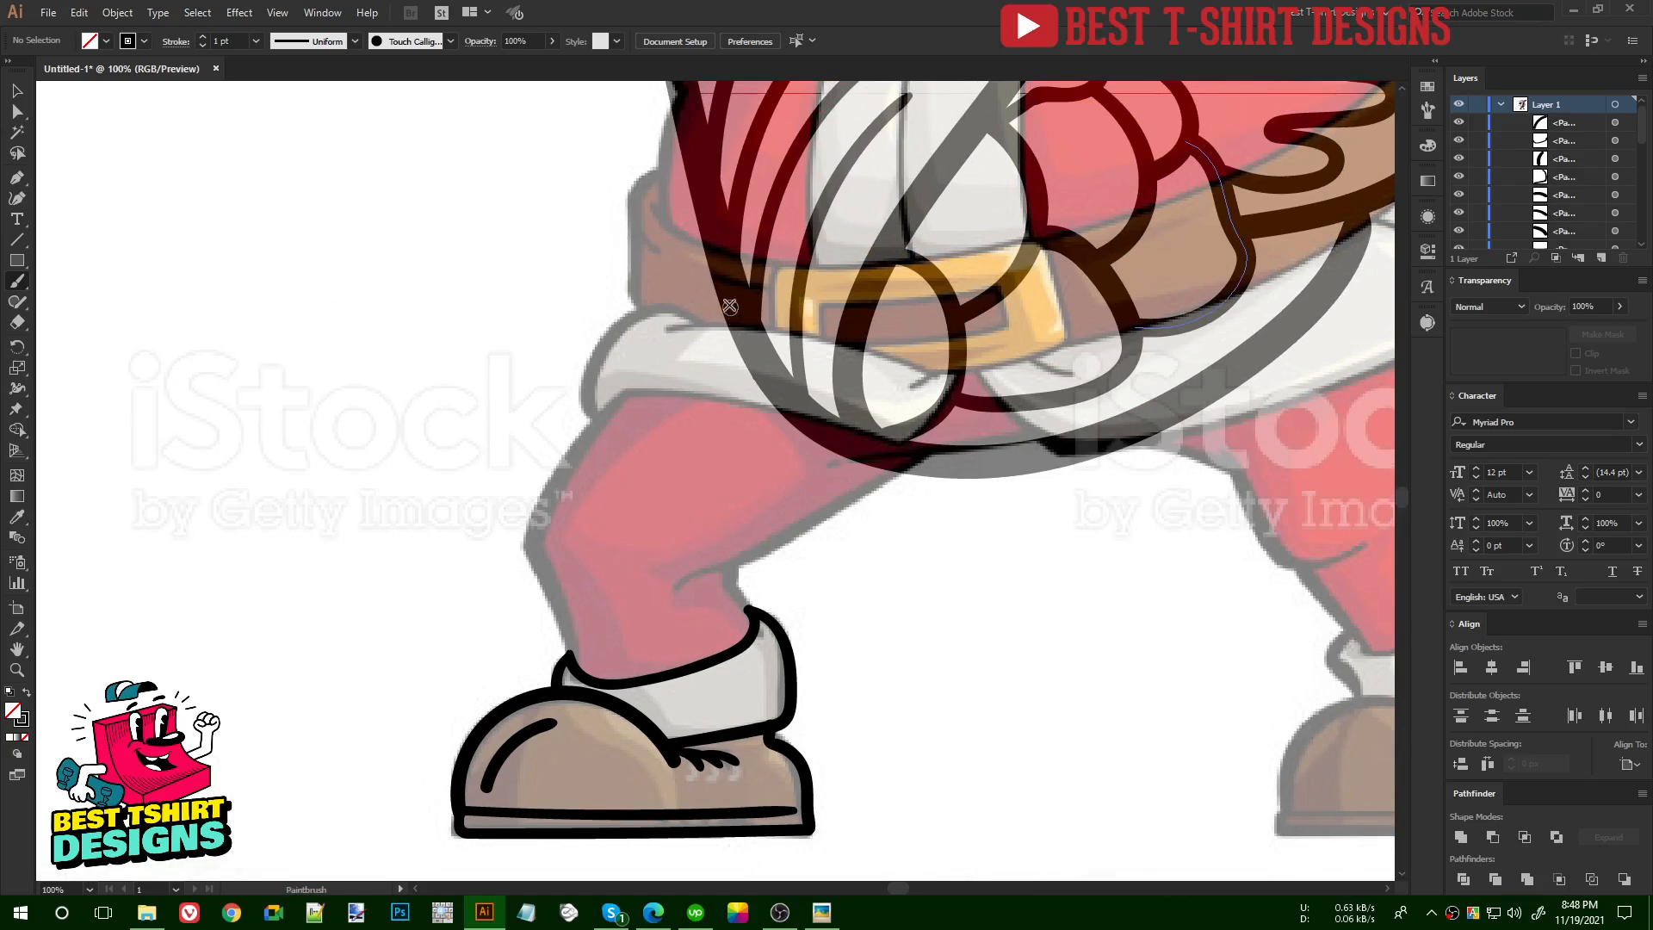
{"action": "mouse_move", "coordinate": [734, 297]}
{"action": "left_mouse_down"}
{"action": "mouse_move", "coordinate": [585, 512]}
{"action": "mouse_move", "coordinate": [676, 677]}
{"action": "left_mouse_up"}
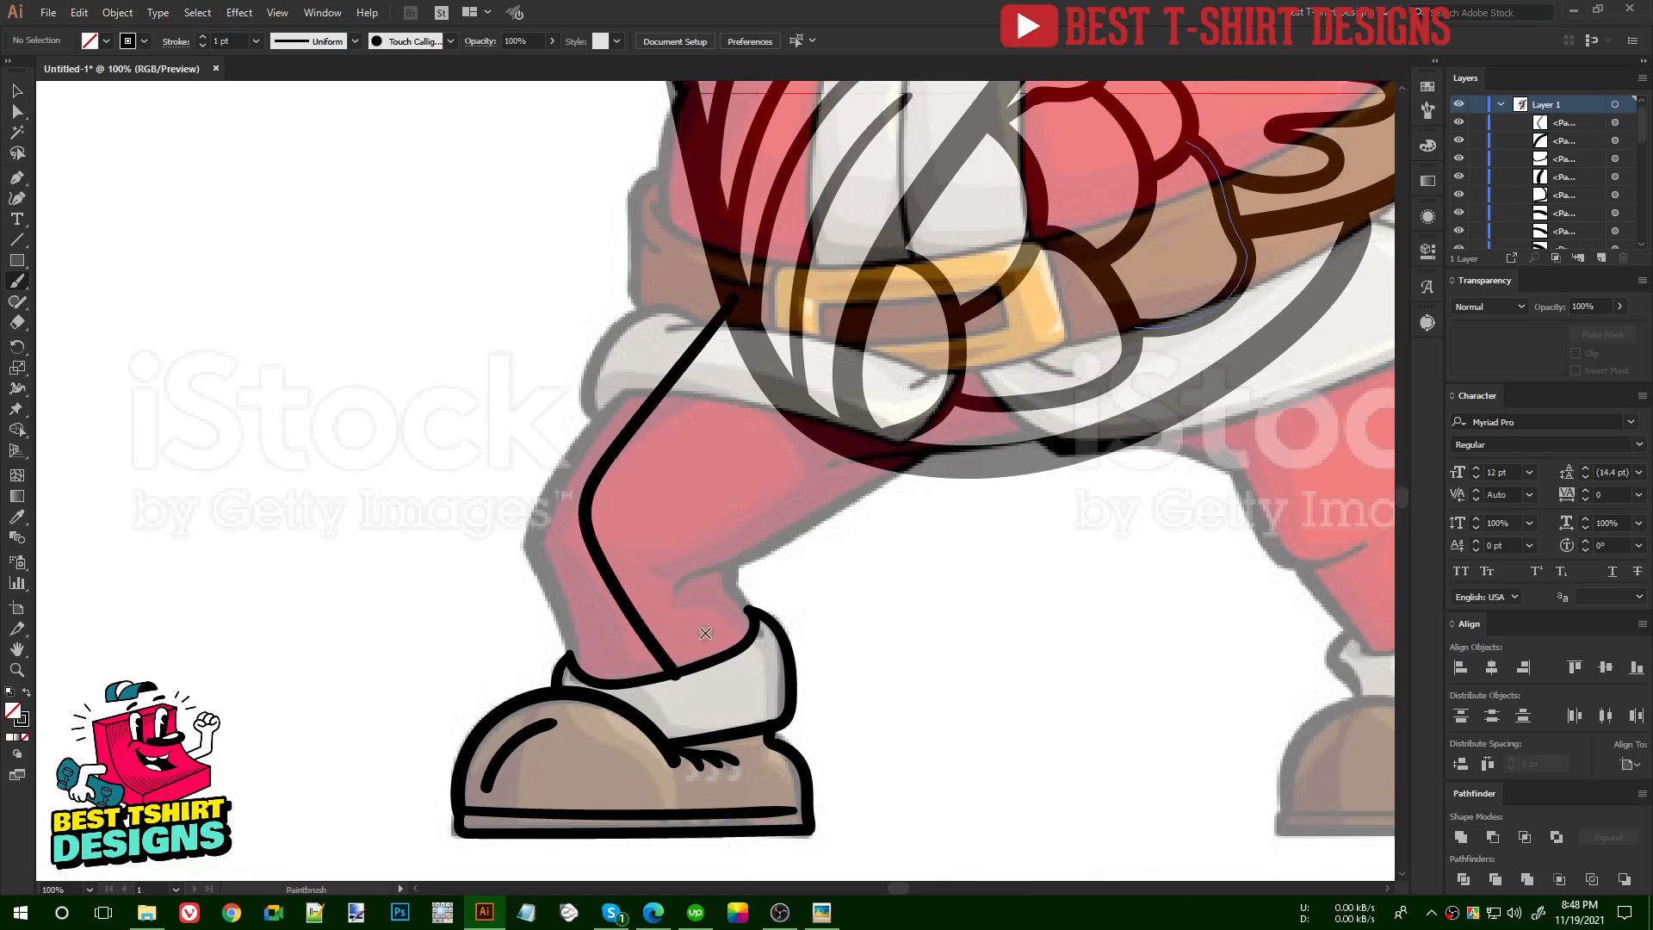
{"action": "key", "text": "ctrl+z"}
{"action": "mouse_move", "coordinate": [734, 300]}
{"action": "left_mouse_down"}
{"action": "mouse_move", "coordinate": [601, 465]}
{"action": "mouse_move", "coordinate": [610, 554]}
{"action": "mouse_move", "coordinate": [663, 672]}
{"action": "mouse_move", "coordinate": [714, 594]}
{"action": "mouse_move", "coordinate": [691, 543]}
{"action": "mouse_move", "coordinate": [707, 494]}
{"action": "mouse_move", "coordinate": [767, 455]}
{"action": "mouse_move", "coordinate": [915, 423]}
{"action": "left_mouse_up"}
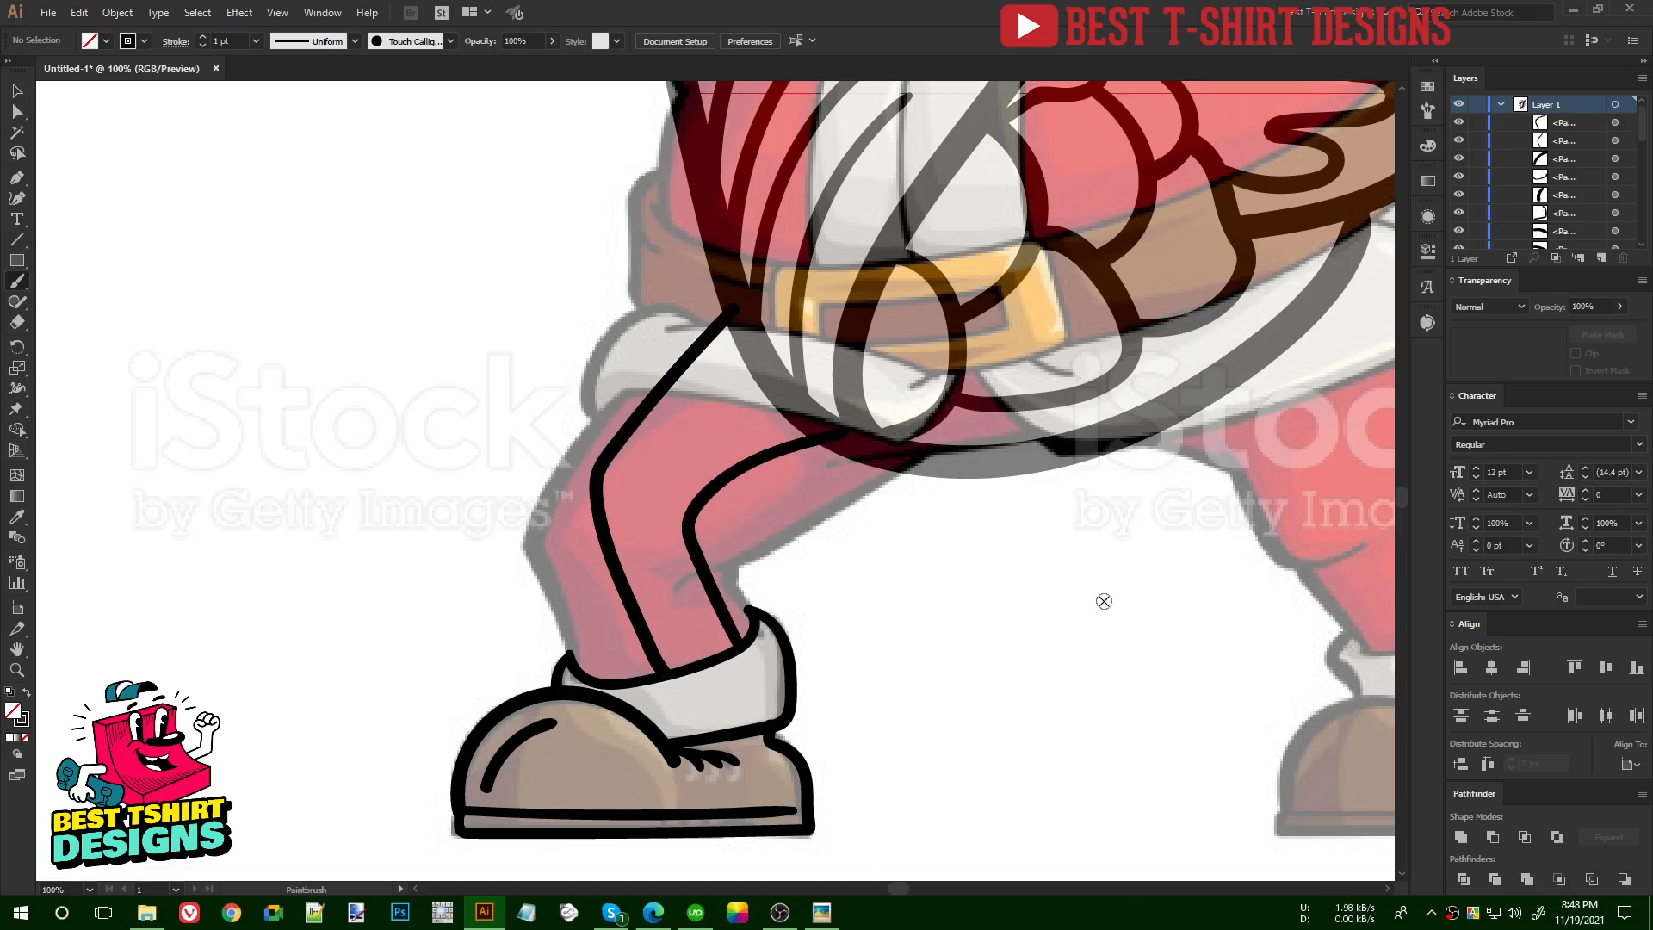
{"action": "key", "text": "ctrl+z"}
{"action": "key", "text": "ctrl+z"}
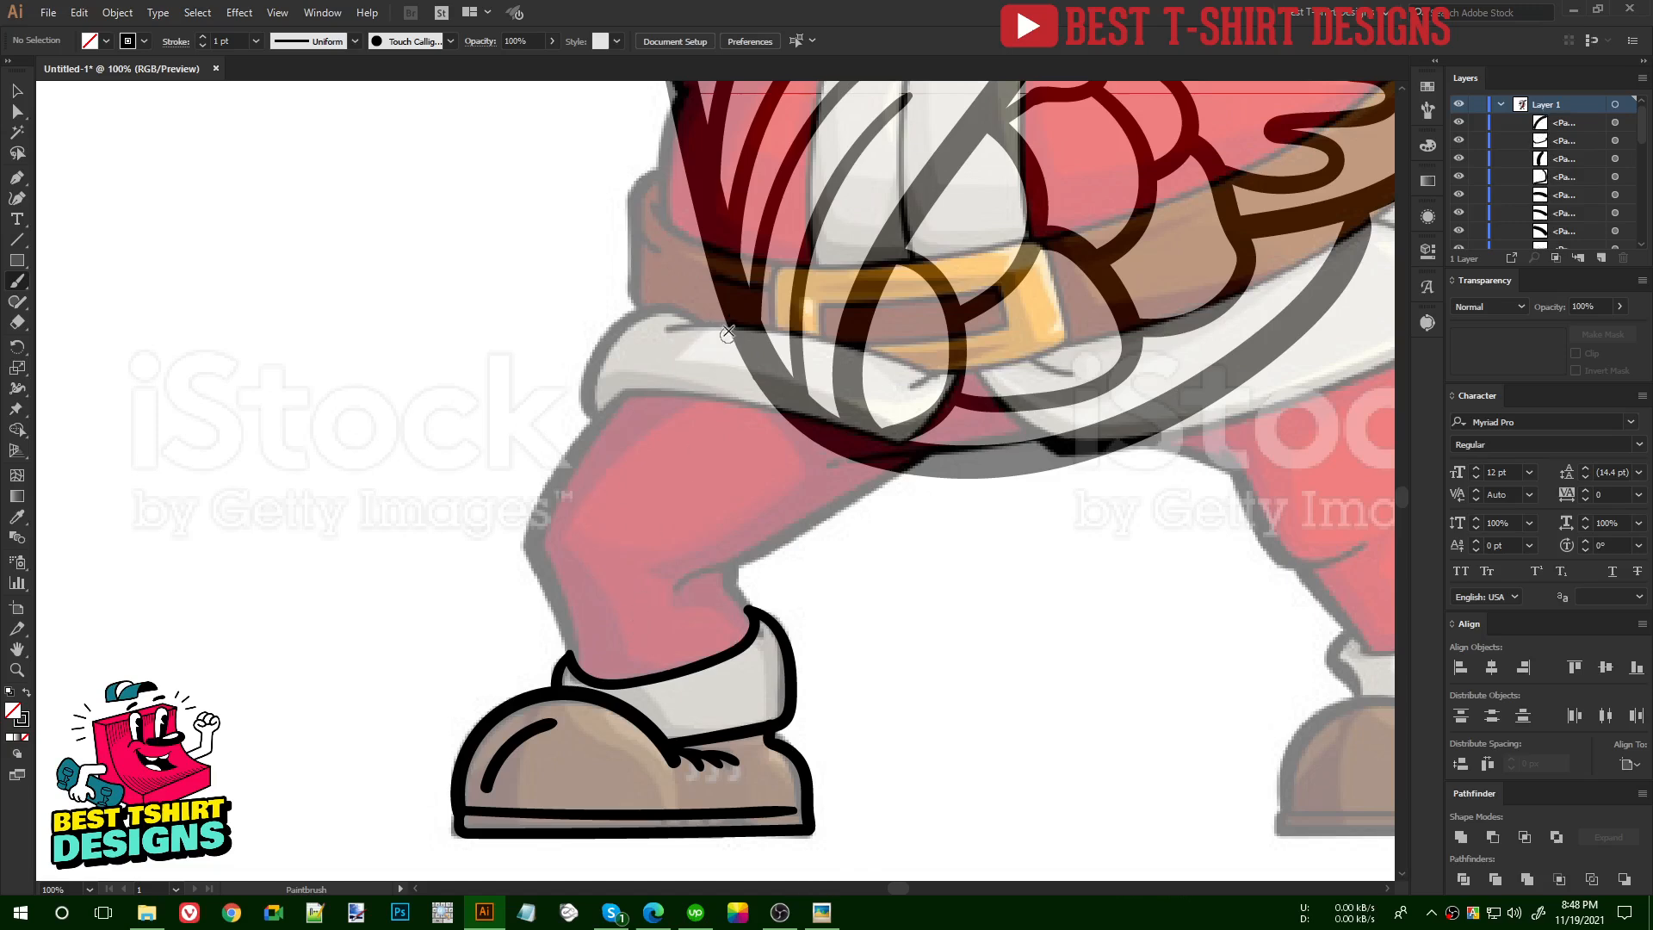
- Brush both outlines of the leg from the taco's shell to the first boot, with a rounded knee, and close the cuff's back rim
{"action": "mouse_move", "coordinate": [734, 307]}
{"action": "left_mouse_down"}
{"action": "mouse_move", "coordinate": [605, 433]}
{"action": "mouse_move", "coordinate": [594, 534]}
{"action": "mouse_move", "coordinate": [645, 674]}
{"action": "mouse_move", "coordinate": [702, 596]}
{"action": "mouse_move", "coordinate": [691, 521]}
{"action": "mouse_move", "coordinate": [822, 424]}
{"action": "left_mouse_up"}
{"action": "mouse_move", "coordinate": [733, 600]}
{"action": "left_mouse_down"}
{"action": "mouse_move", "coordinate": [626, 615]}
{"action": "mouse_move", "coordinate": [547, 685]}
{"action": "left_mouse_up"}
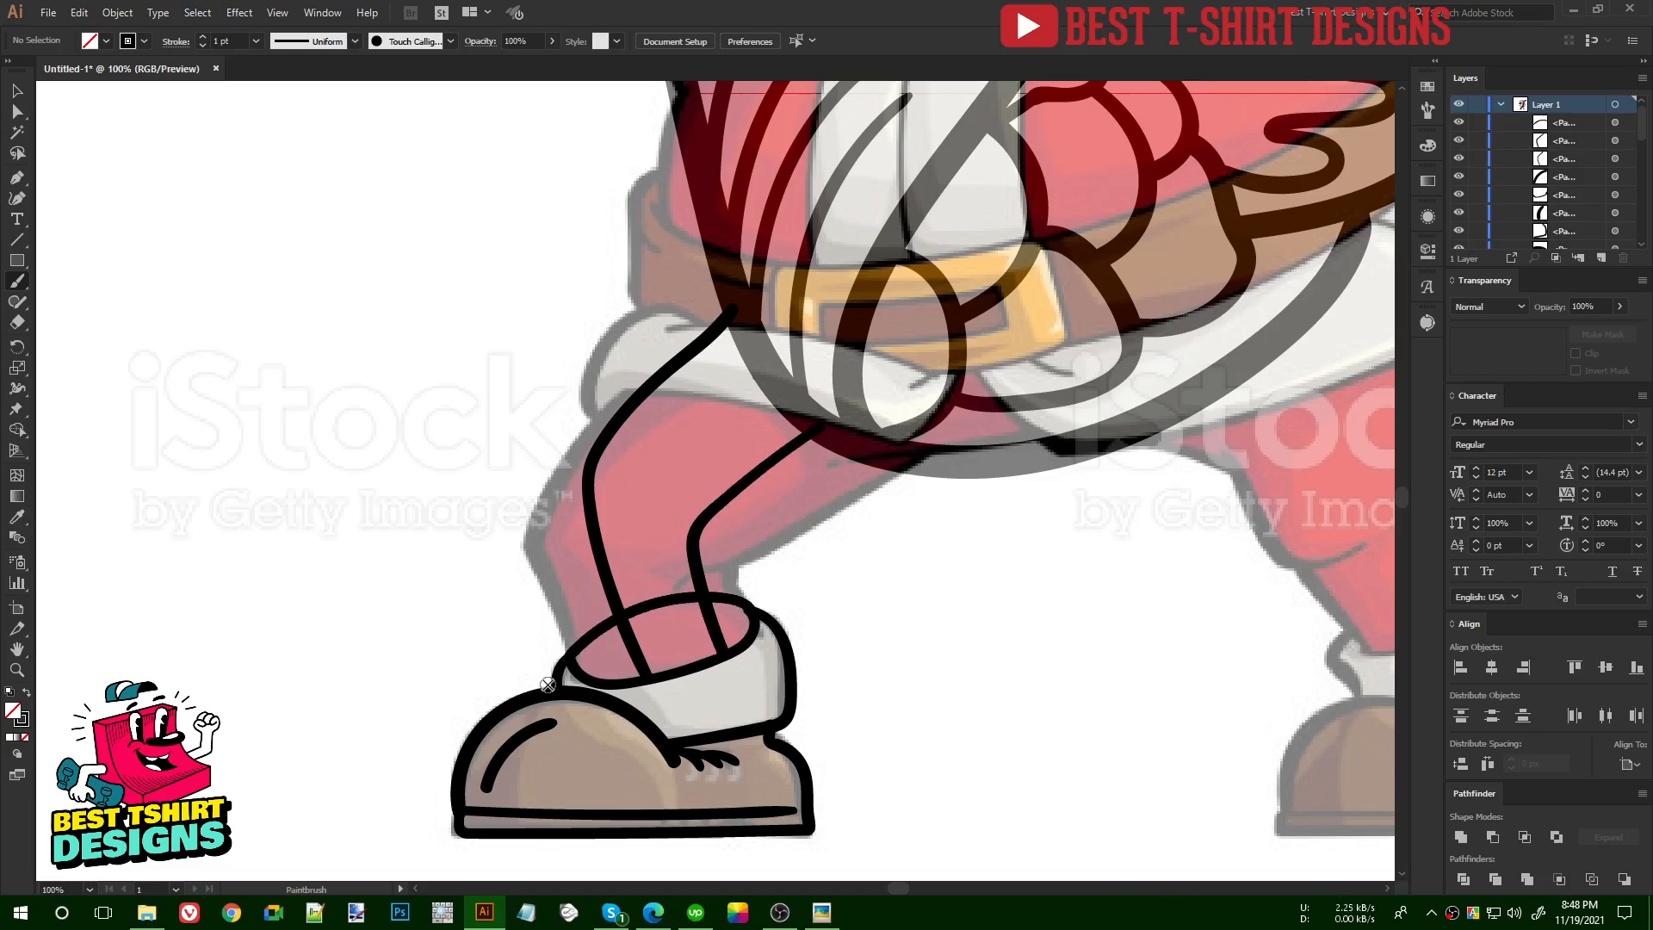
- Brush the two bent outlines of the other leg from the taco's lower edge down to the second boot's cuff
{"action": "key", "text": "space"}
{"action": "left_click_drag", "start_coordinate": [943, 305], "coordinate": [988, 820]}
{"action": "left_click_drag", "start_coordinate": [862, 384], "coordinate": [811, 248]}
{"action": "left_click_drag", "start_coordinate": [1074, 460], "coordinate": [907, 187]}
{"action": "left_click_drag", "start_coordinate": [957, 478], "coordinate": [964, 535]}
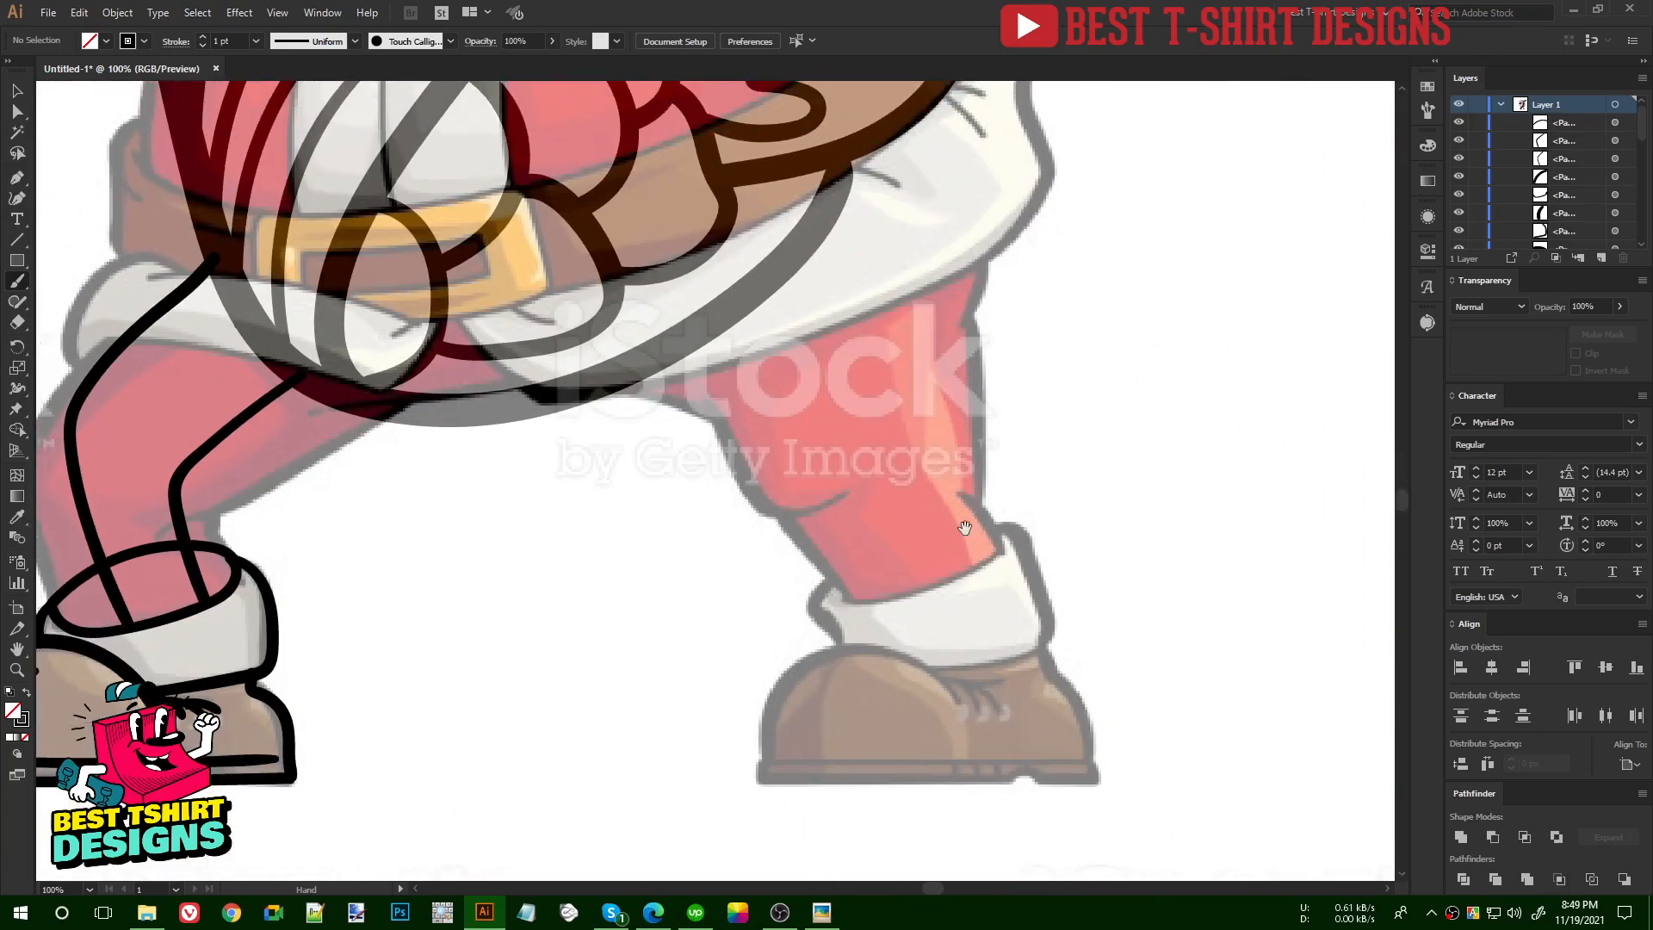
{"action": "left_click_drag", "start_coordinate": [995, 464], "coordinate": [1020, 568]}
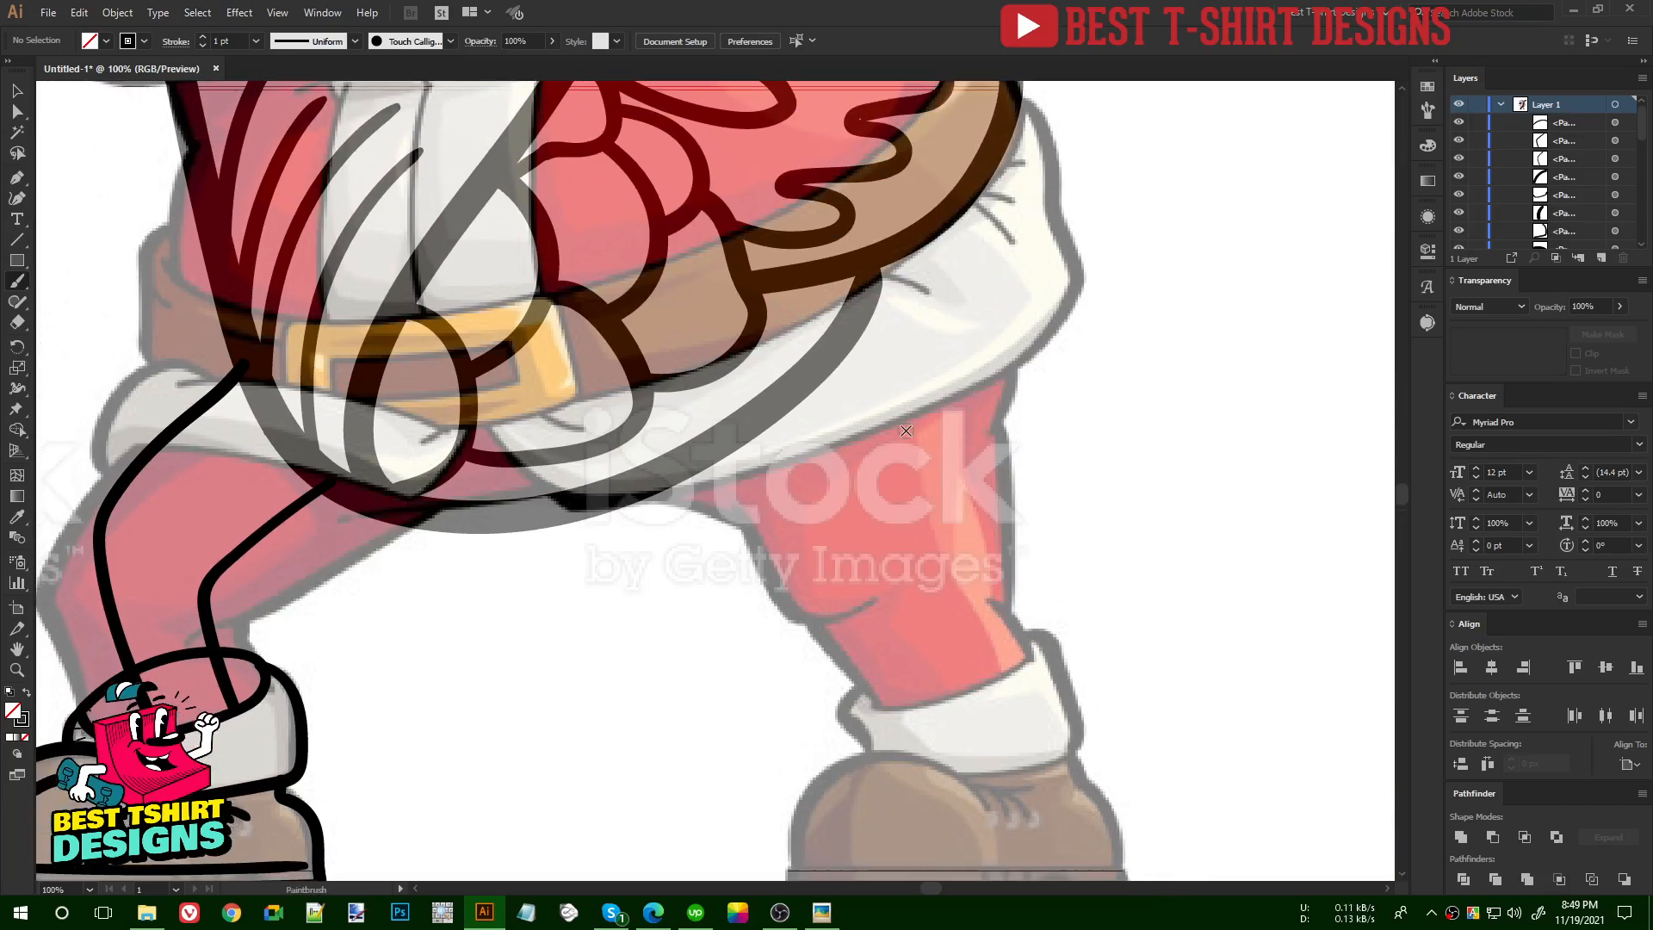
{"action": "mouse_move", "coordinate": [899, 370]}
{"action": "left_mouse_down"}
{"action": "mouse_move", "coordinate": [858, 535]}
{"action": "mouse_move", "coordinate": [998, 663]}
{"action": "left_mouse_up"}
{"action": "key", "text": "ctrl+z"}
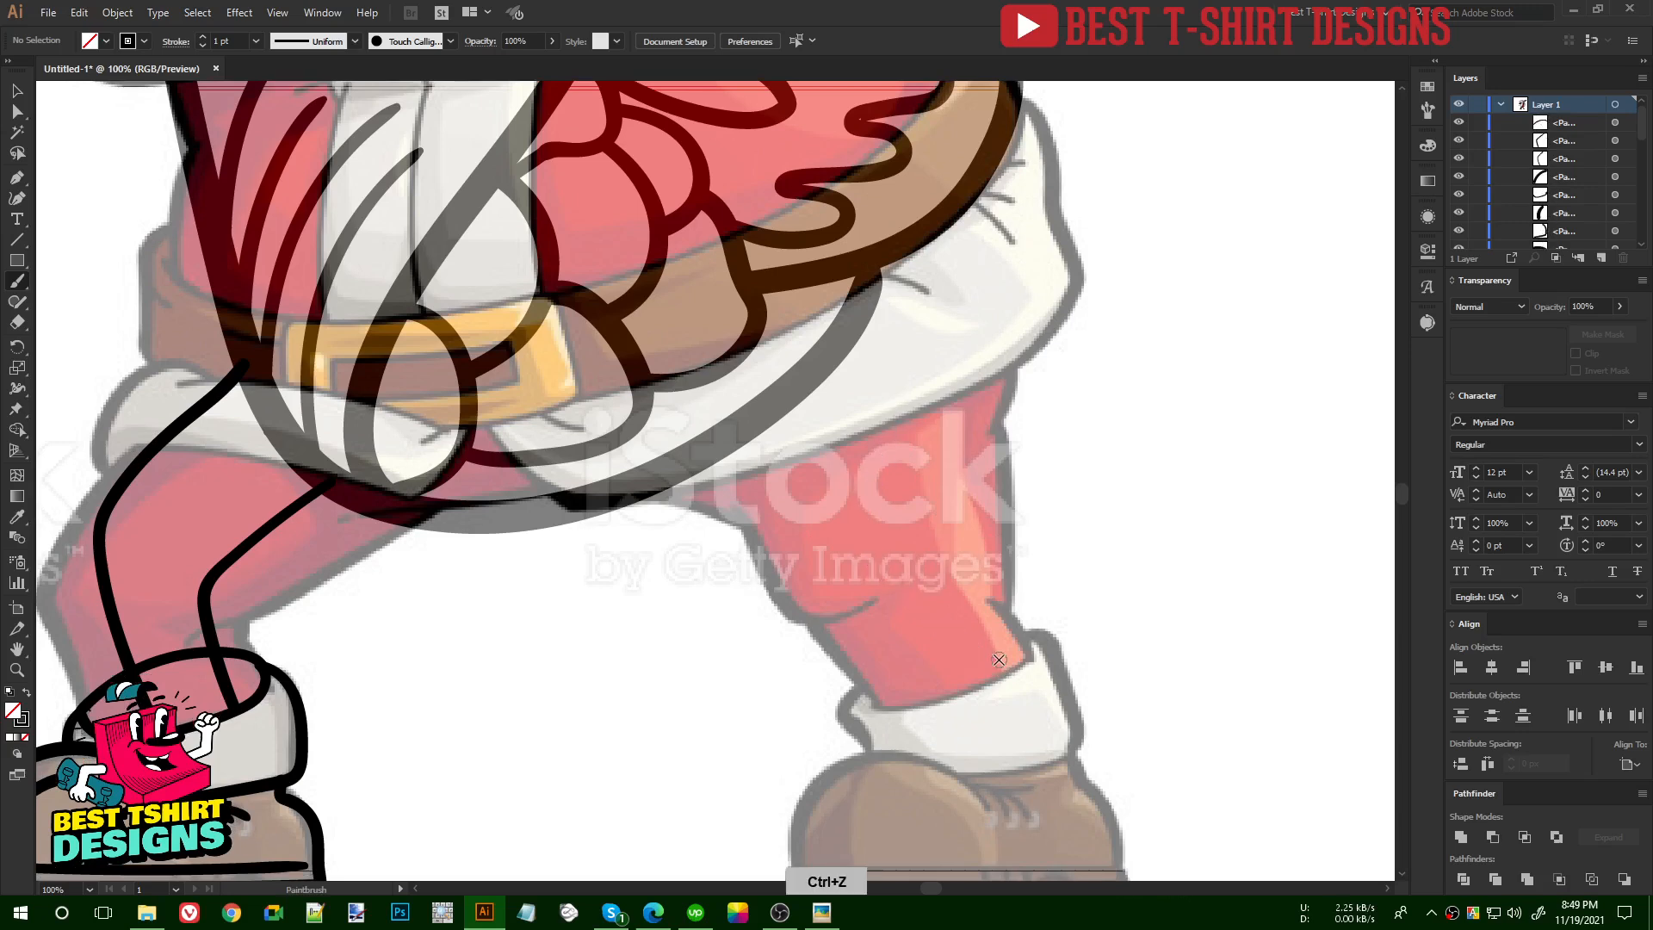
{"action": "mouse_move", "coordinate": [758, 399]}
{"action": "left_mouse_down"}
{"action": "mouse_move", "coordinate": [758, 516]}
{"action": "mouse_move", "coordinate": [787, 603]}
{"action": "mouse_move", "coordinate": [937, 699]}
{"action": "left_mouse_up"}
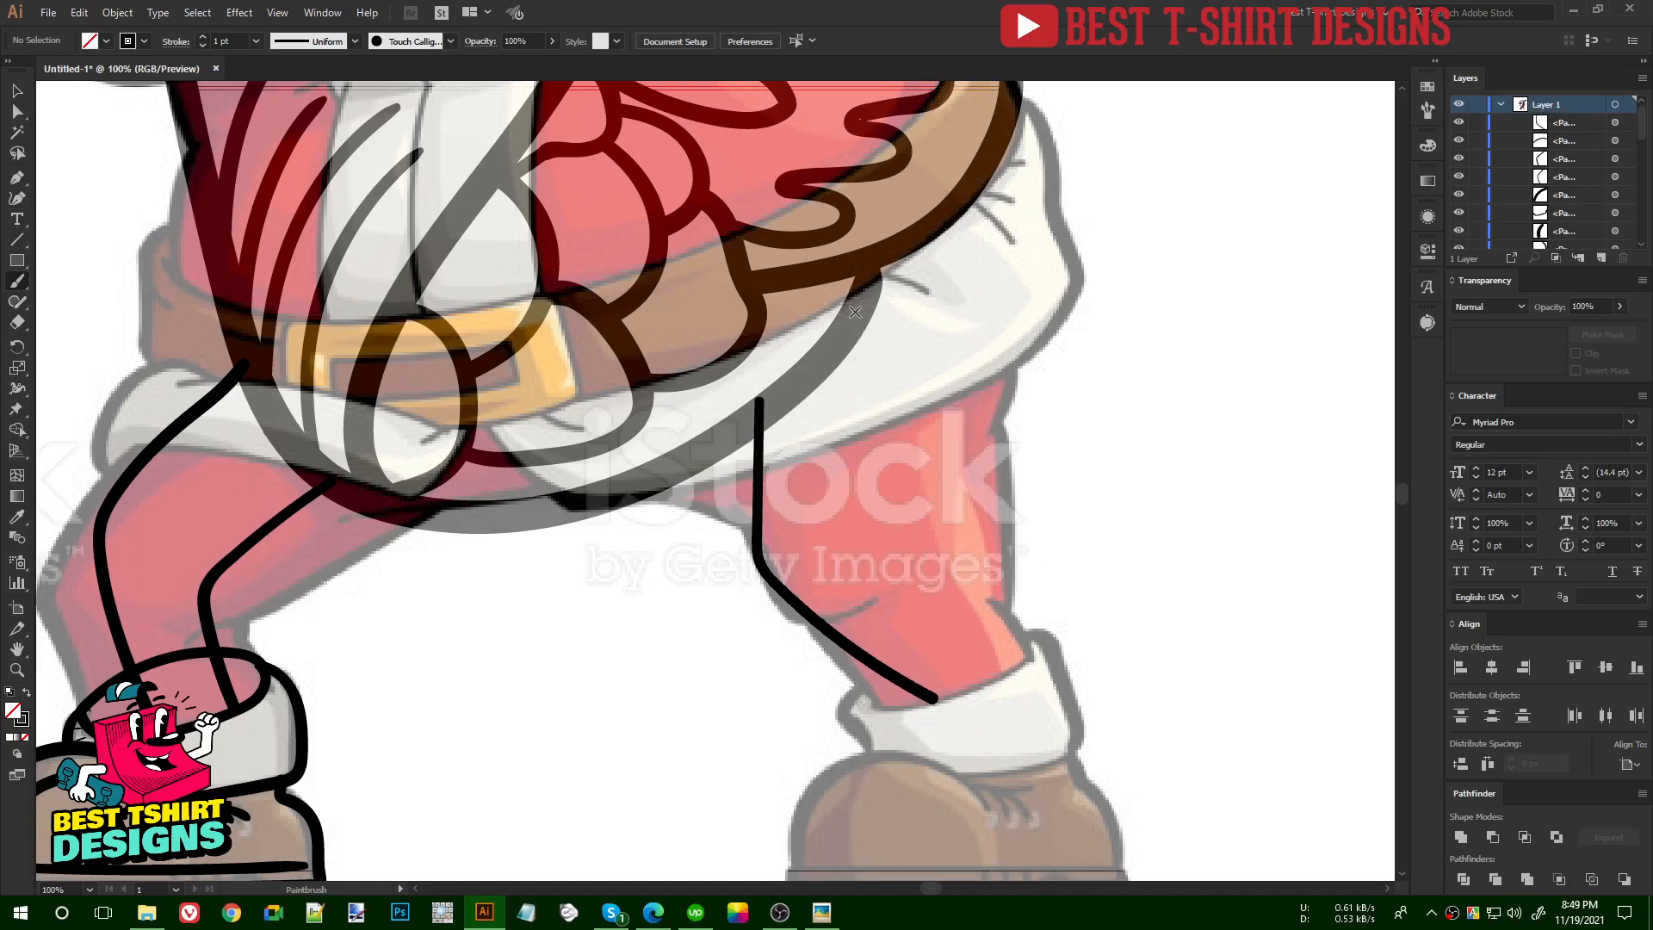
{"action": "mouse_move", "coordinate": [880, 249]}
{"action": "left_mouse_down"}
{"action": "mouse_move", "coordinate": [849, 496]}
{"action": "mouse_move", "coordinate": [974, 670]}
{"action": "left_mouse_up"}
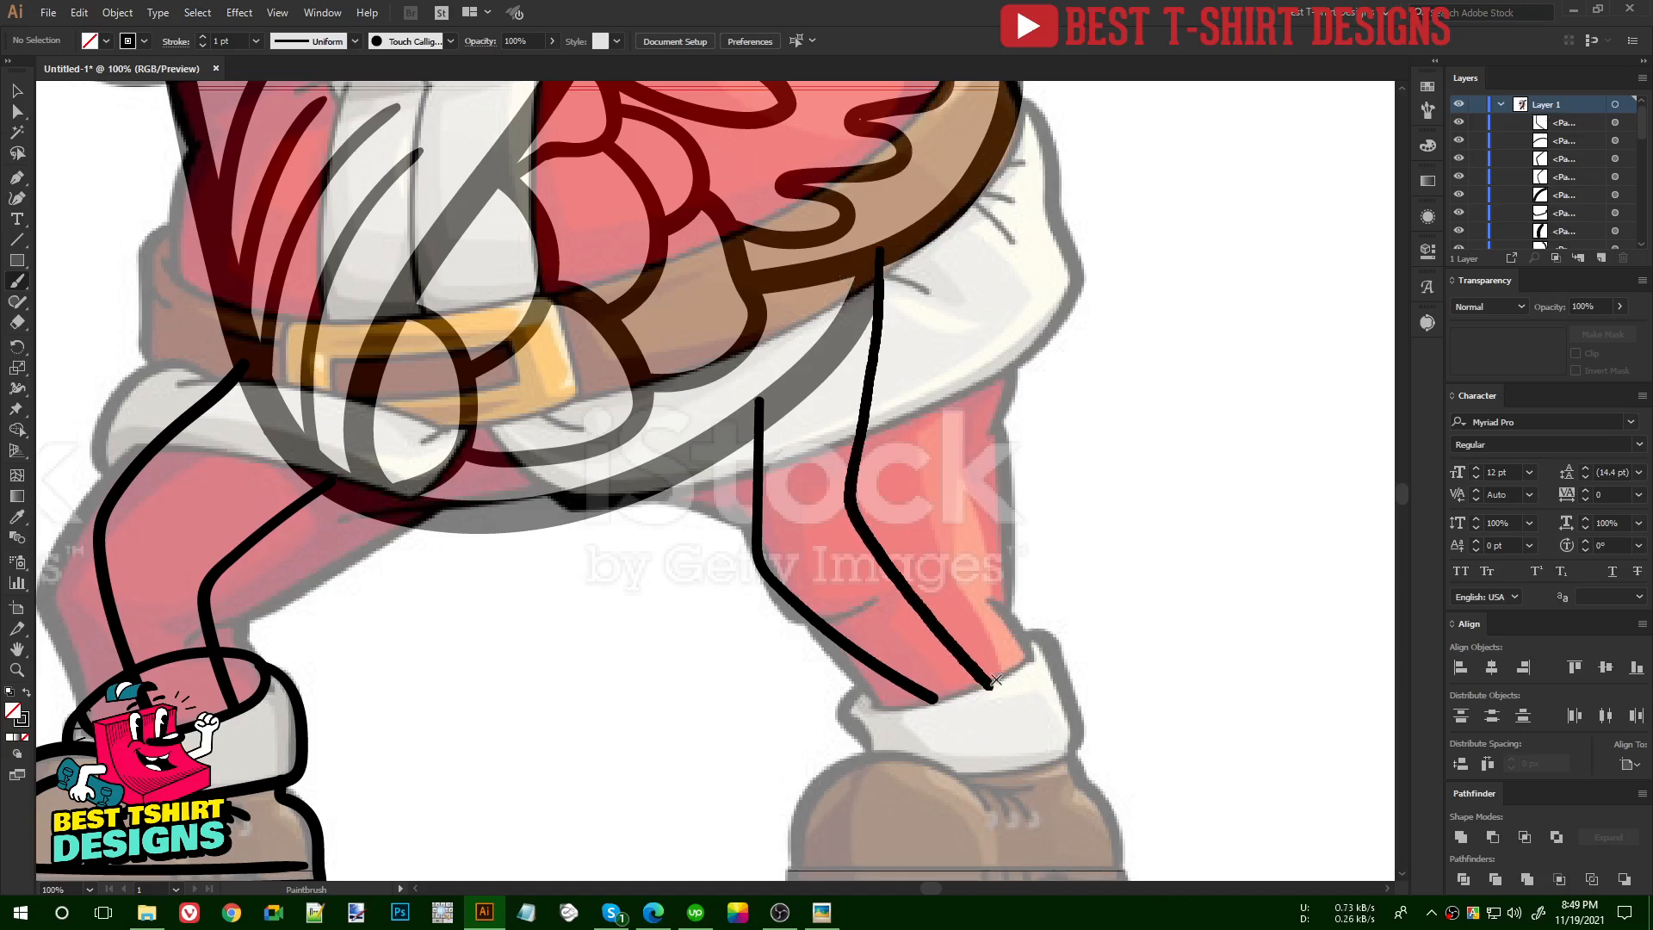
- Trace the second boot's cuff: back rim, both side edges, lower edge and the curved front rim of the opening
{"action": "key", "text": "space"}
{"action": "left_click_drag", "start_coordinate": [1110, 715], "coordinate": [1101, 593]}
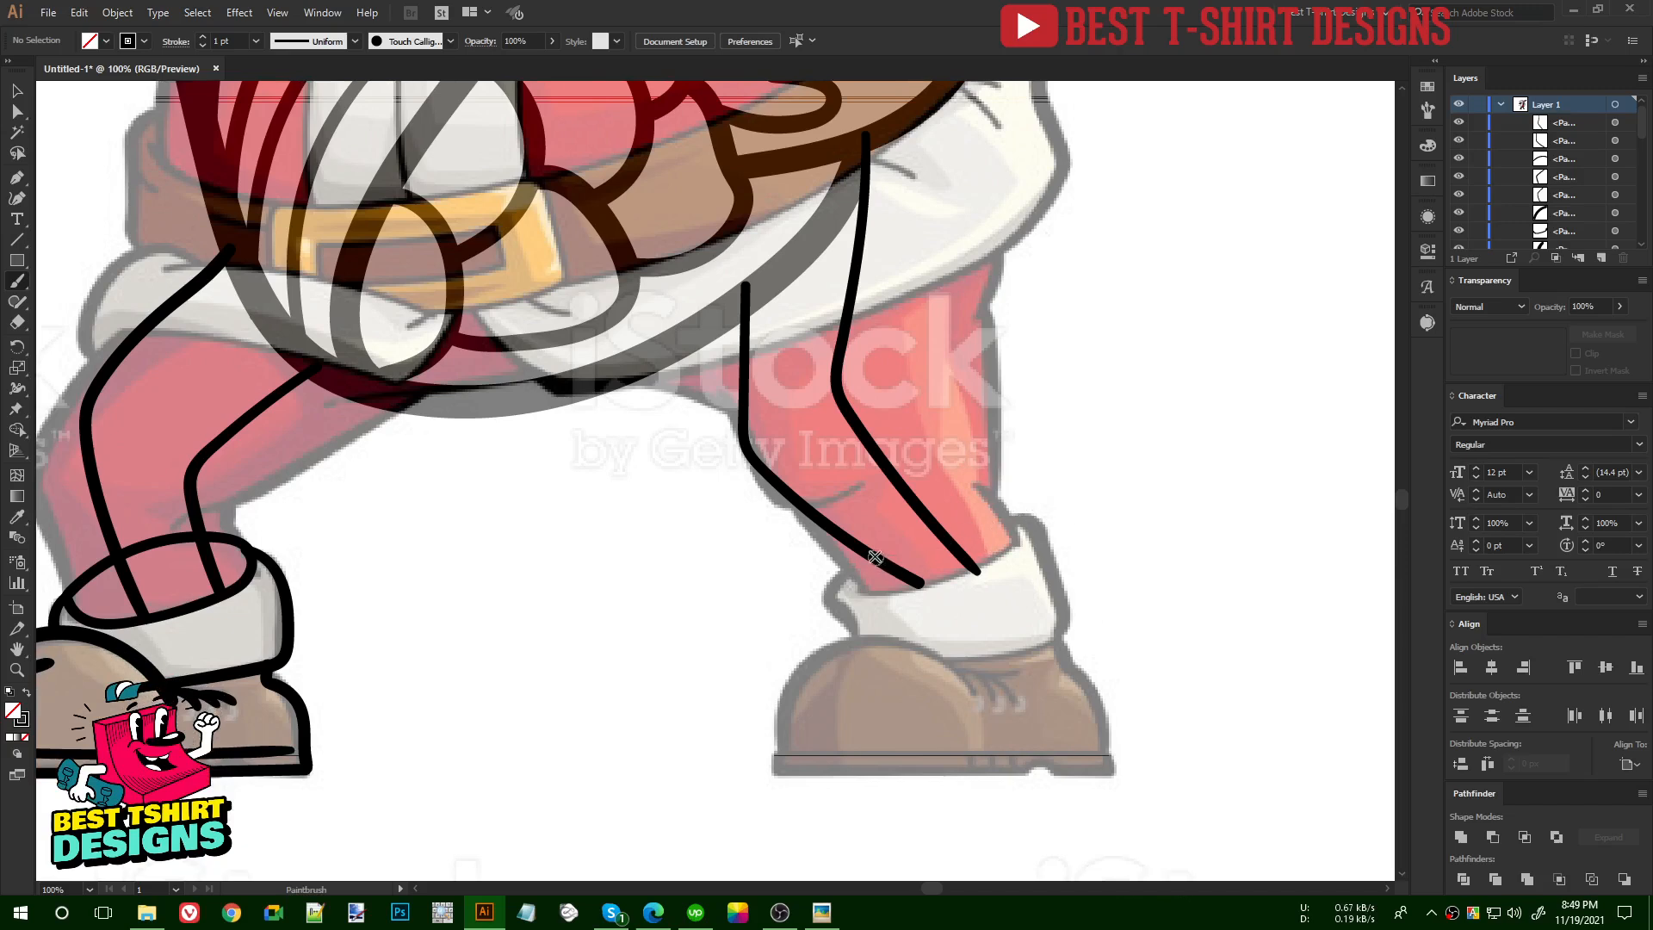
{"action": "mouse_move", "coordinate": [1016, 516]}
{"action": "left_mouse_down"}
{"action": "mouse_move", "coordinate": [932, 527]}
{"action": "mouse_move", "coordinate": [849, 570]}
{"action": "mouse_move", "coordinate": [824, 603]}
{"action": "mouse_move", "coordinate": [856, 645]}
{"action": "left_mouse_up"}
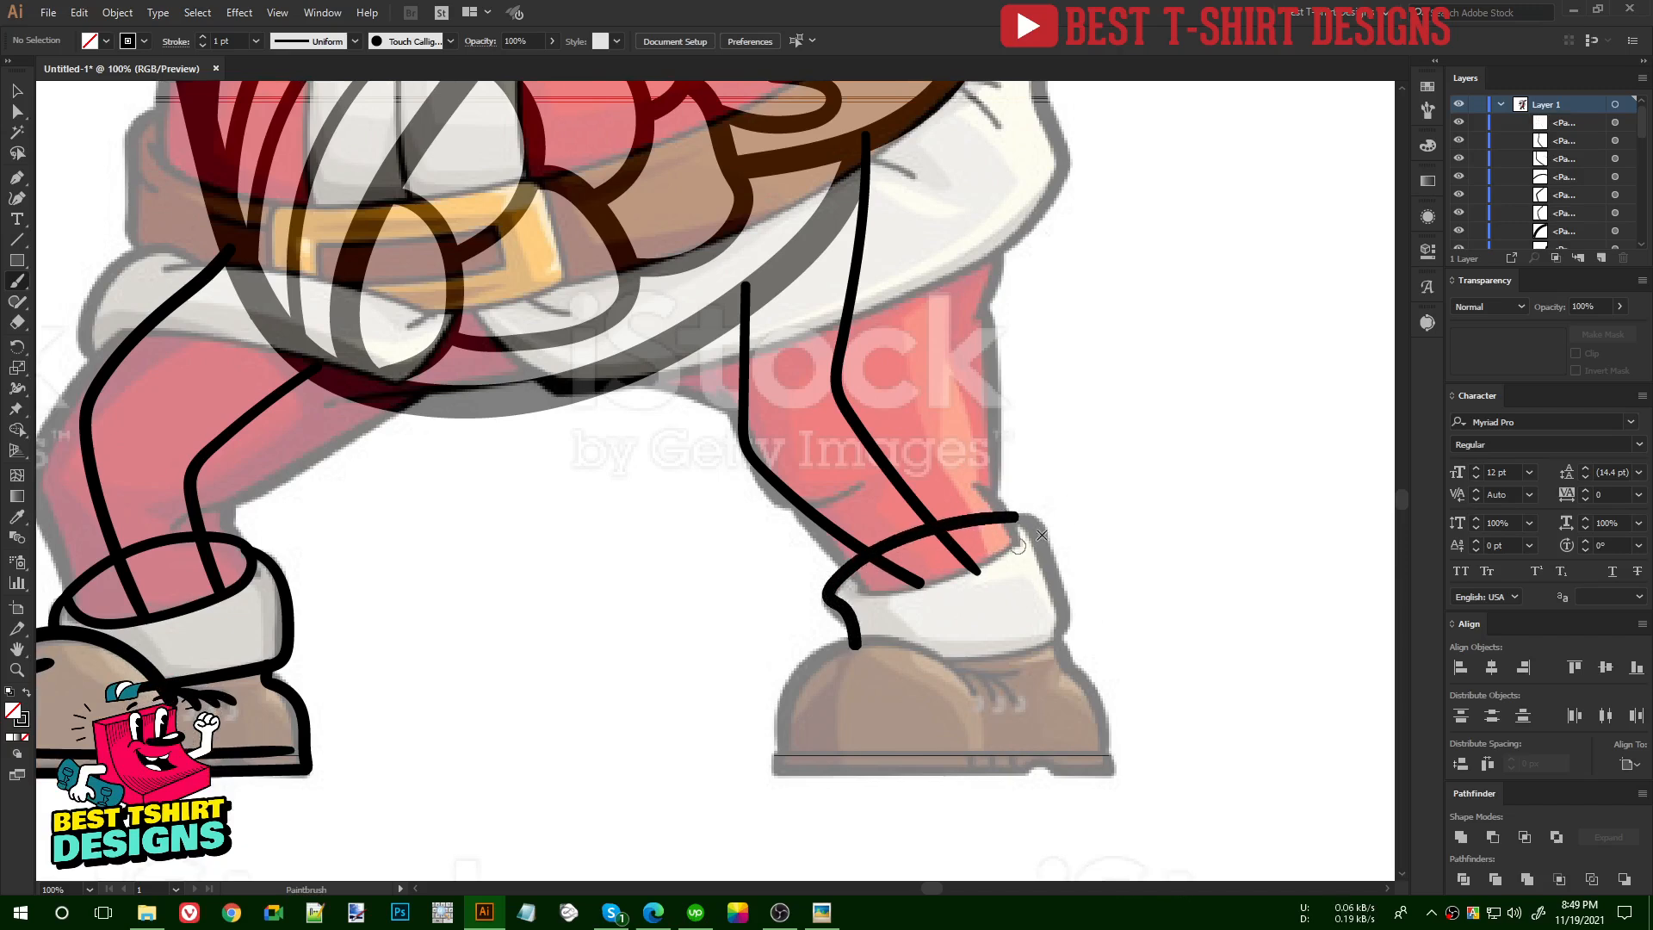
{"action": "mouse_move", "coordinate": [1007, 518]}
{"action": "left_mouse_down"}
{"action": "mouse_move", "coordinate": [1038, 533]}
{"action": "mouse_move", "coordinate": [1059, 626]}
{"action": "mouse_move", "coordinate": [941, 660]}
{"action": "left_mouse_up"}
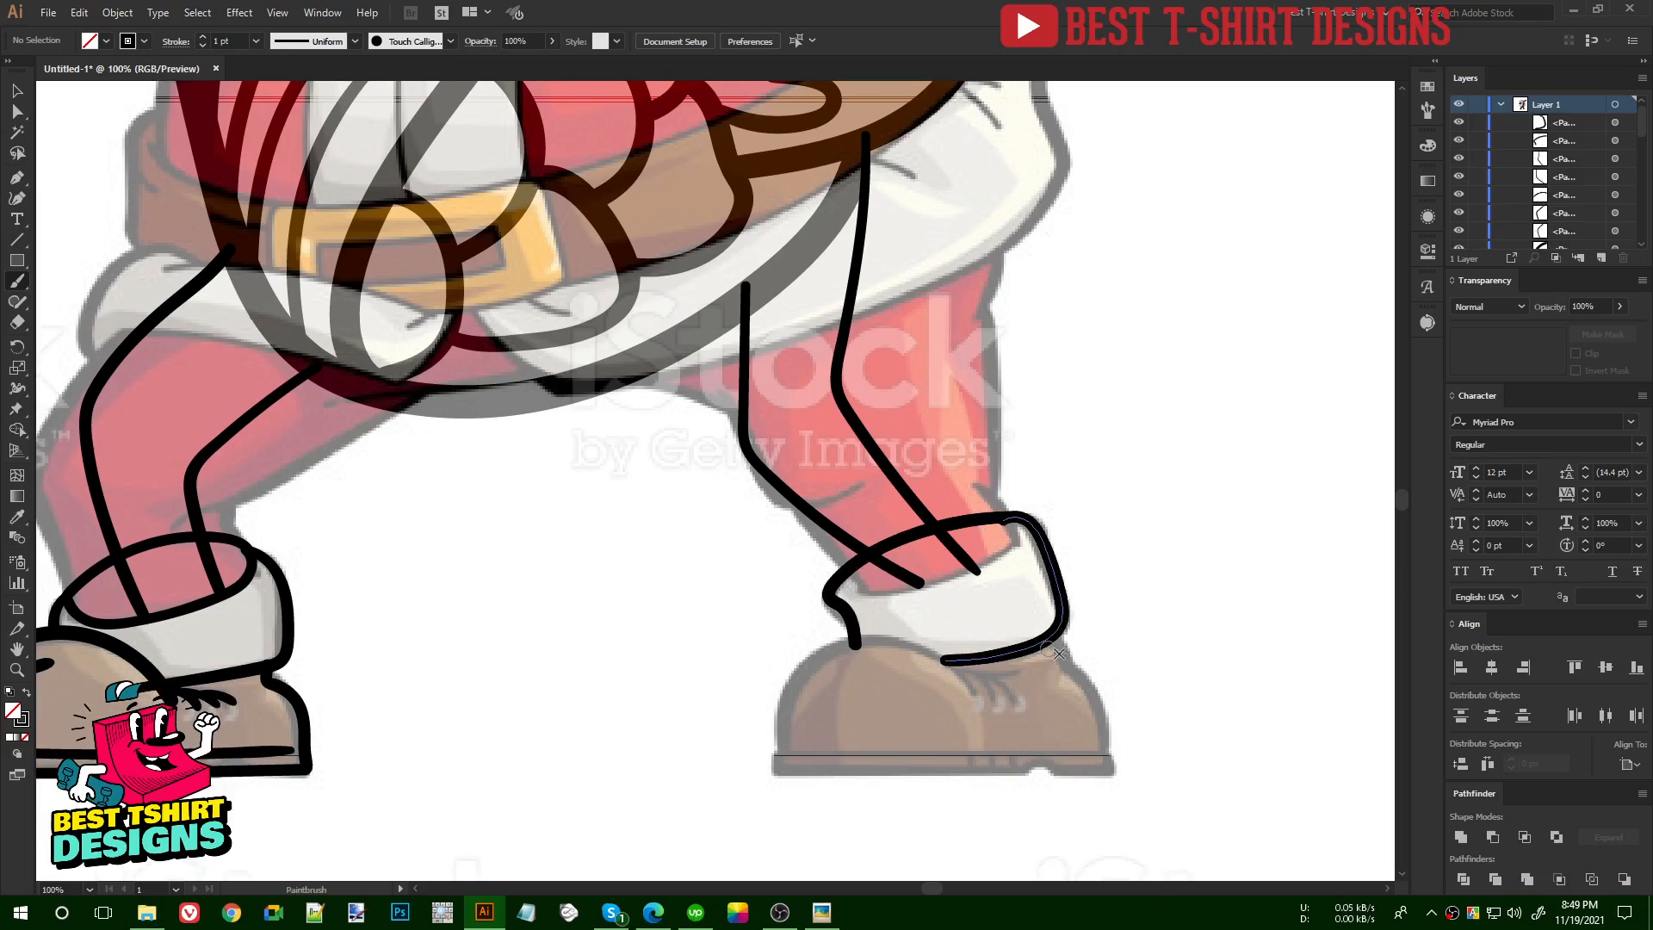
{"action": "key", "text": "space"}
{"action": "left_click_drag", "start_coordinate": [1089, 660], "coordinate": [1082, 552]}
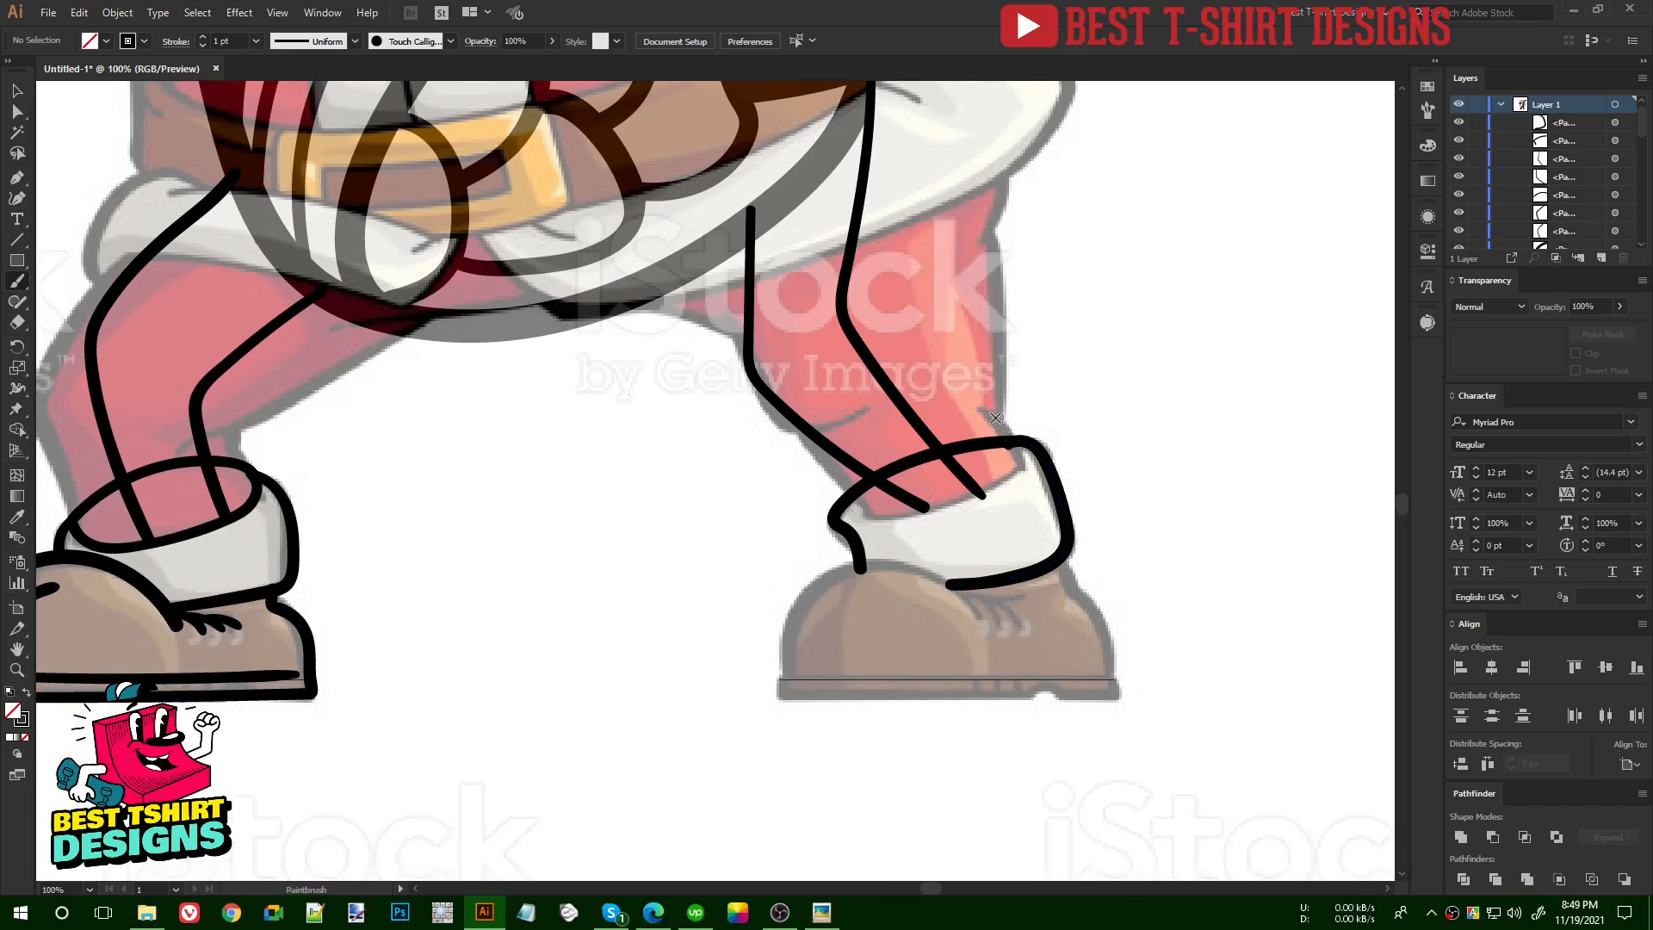
{"action": "left_click_drag", "start_coordinate": [1009, 482], "coordinate": [867, 520]}
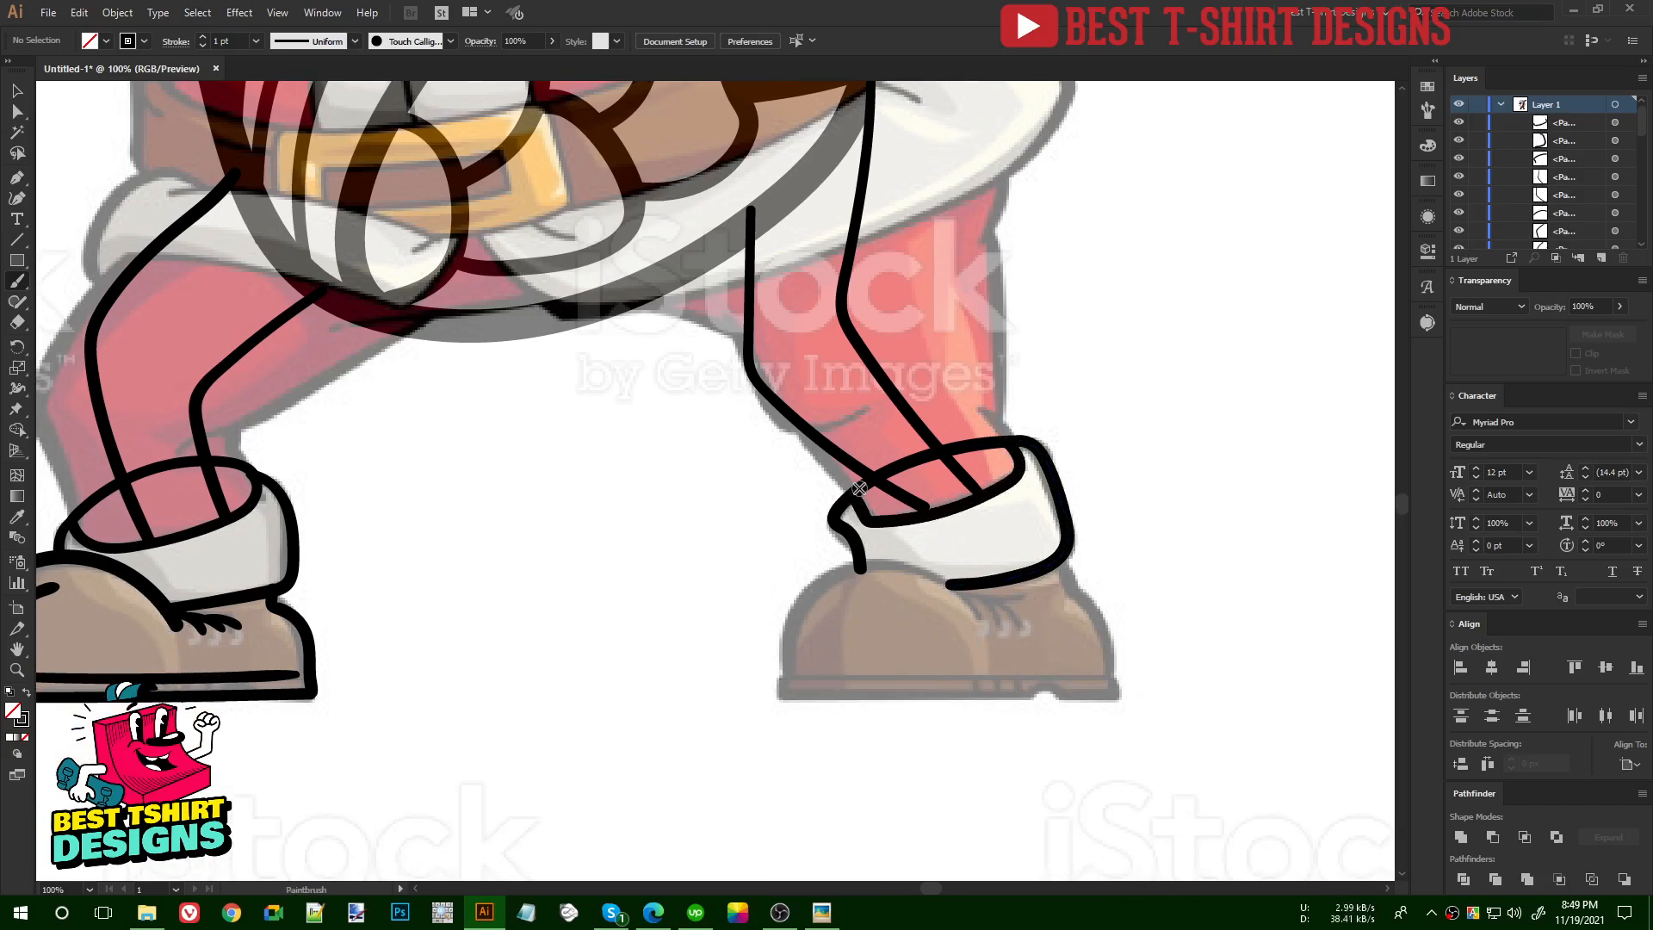
- Trace the second boot with brush strokes: heel edge, rounded toe, sole, the line above the sole and the laces
{"action": "key", "text": "space"}
{"action": "mouse_move", "coordinate": [1088, 580]}
{"action": "left_mouse_down"}
{"action": "mouse_move", "coordinate": [1093, 547]}
{"action": "mouse_move", "coordinate": [1146, 654]}
{"action": "left_mouse_up"}
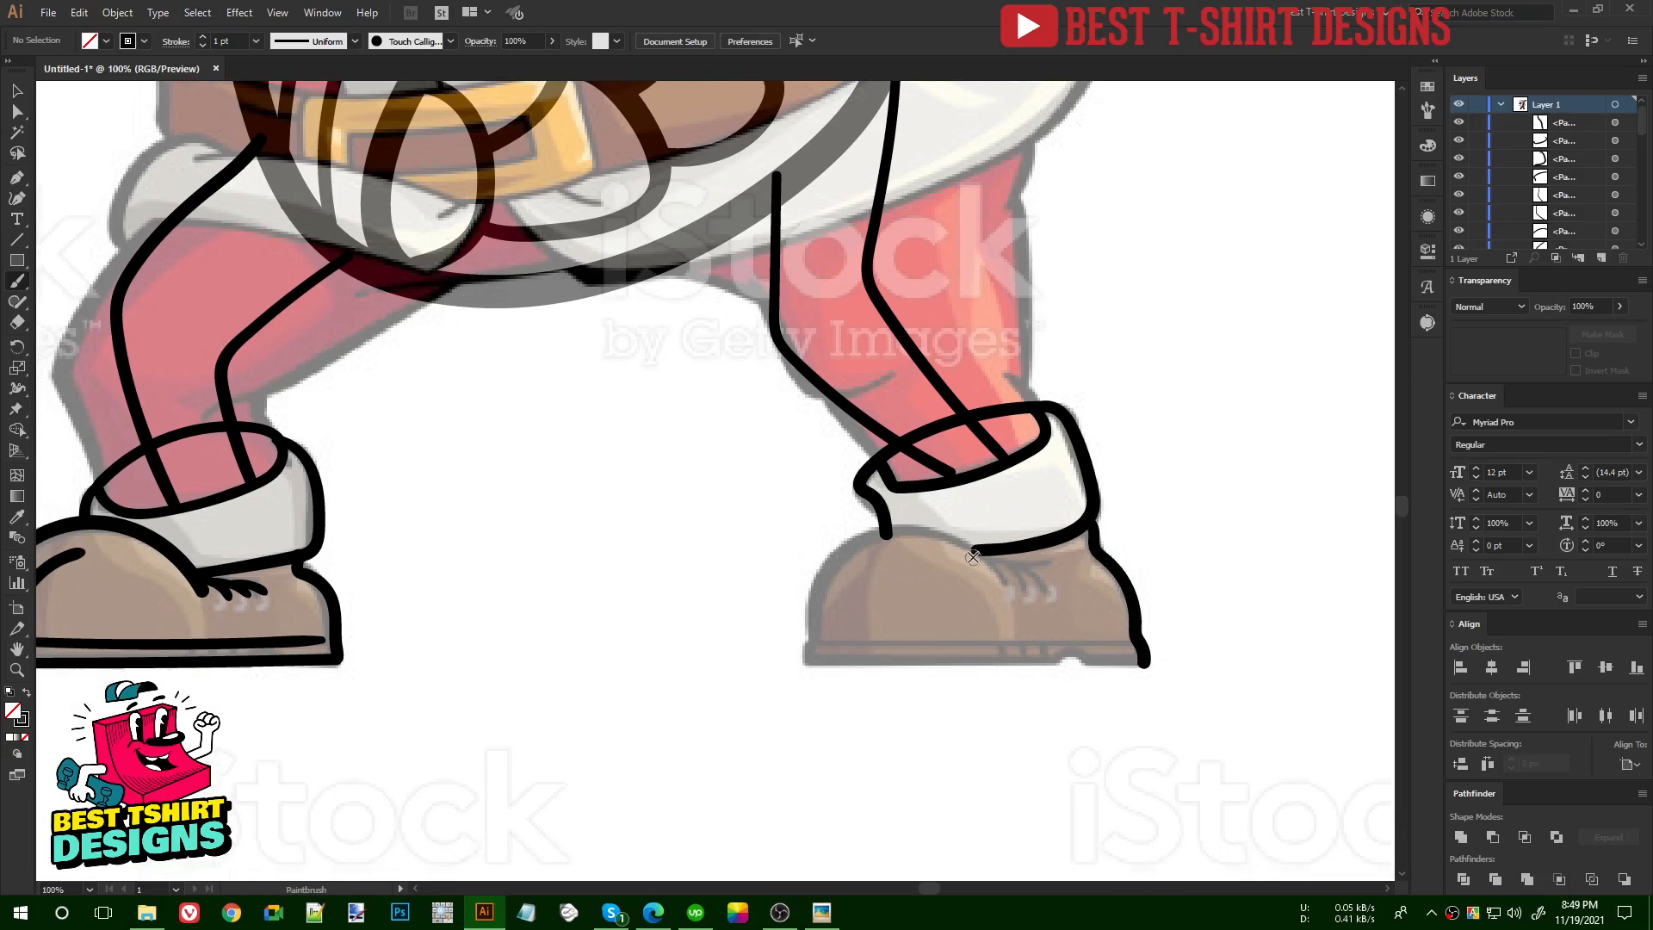
{"action": "mouse_move", "coordinate": [1002, 585]}
{"action": "left_mouse_down"}
{"action": "mouse_move", "coordinate": [970, 548]}
{"action": "mouse_move", "coordinate": [895, 534]}
{"action": "mouse_move", "coordinate": [824, 589]}
{"action": "mouse_move", "coordinate": [818, 637]}
{"action": "mouse_move", "coordinate": [843, 660]}
{"action": "mouse_move", "coordinate": [1144, 663]}
{"action": "mouse_move", "coordinate": [1119, 637]}
{"action": "mouse_move", "coordinate": [830, 636]}
{"action": "left_mouse_up"}
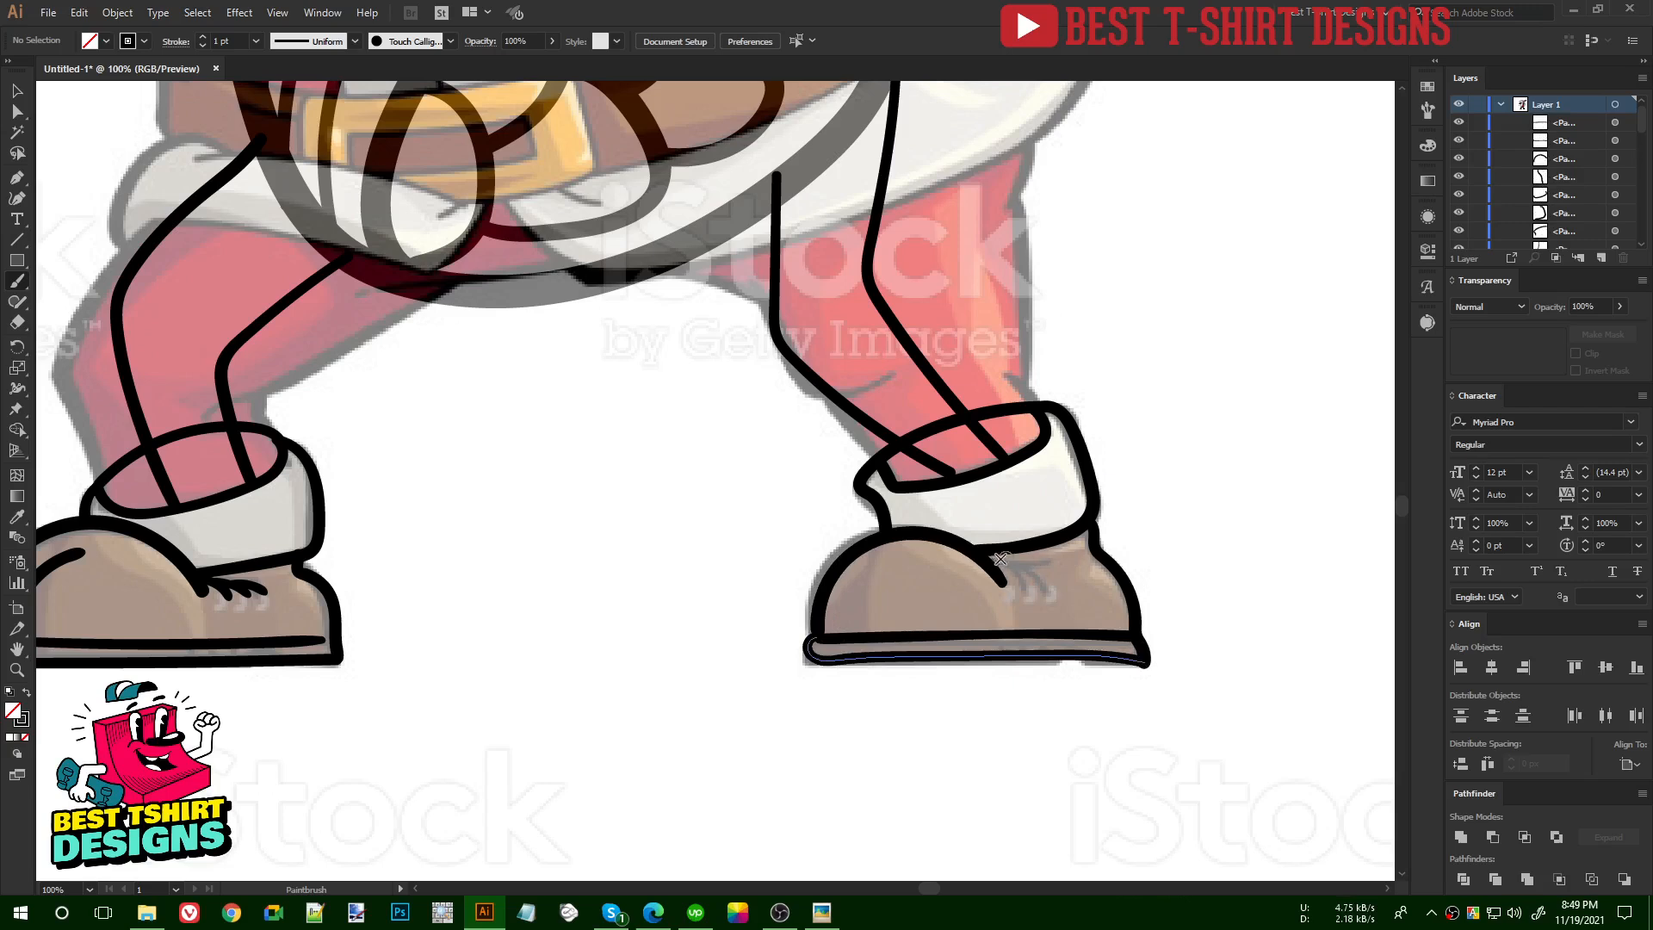
{"action": "left_click_drag", "start_coordinate": [997, 559], "coordinate": [1052, 575]}
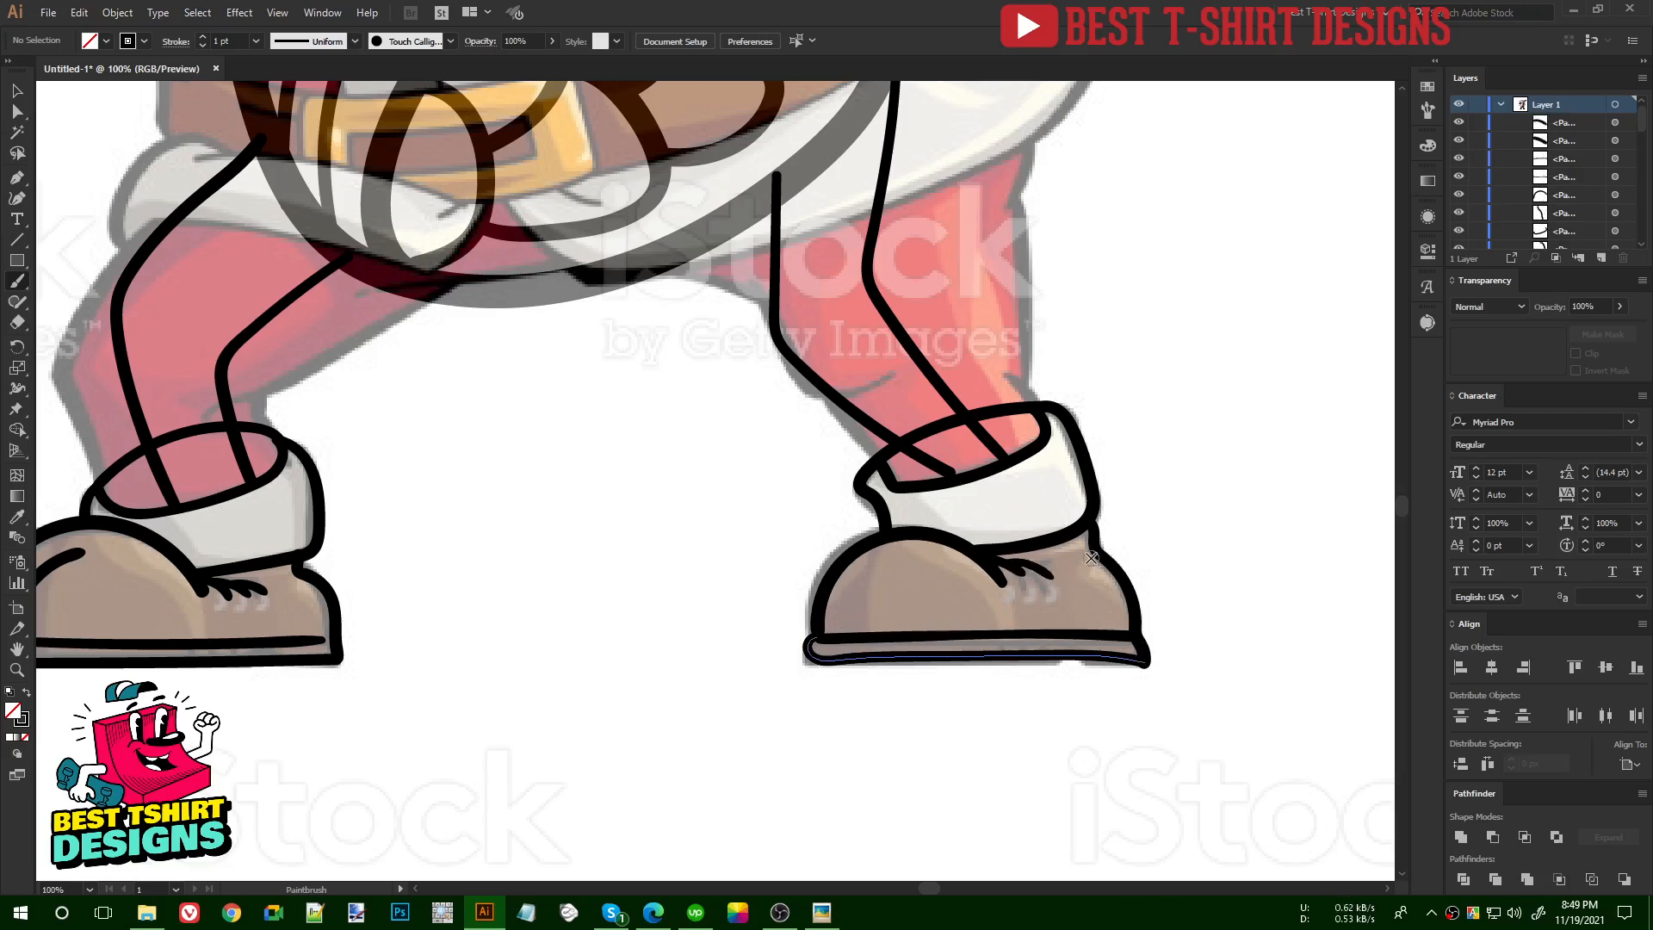
- Adjust the lower end point of the second leg's inner outline so it meets the cuff's front rim
{"action": "key", "text": "a"}
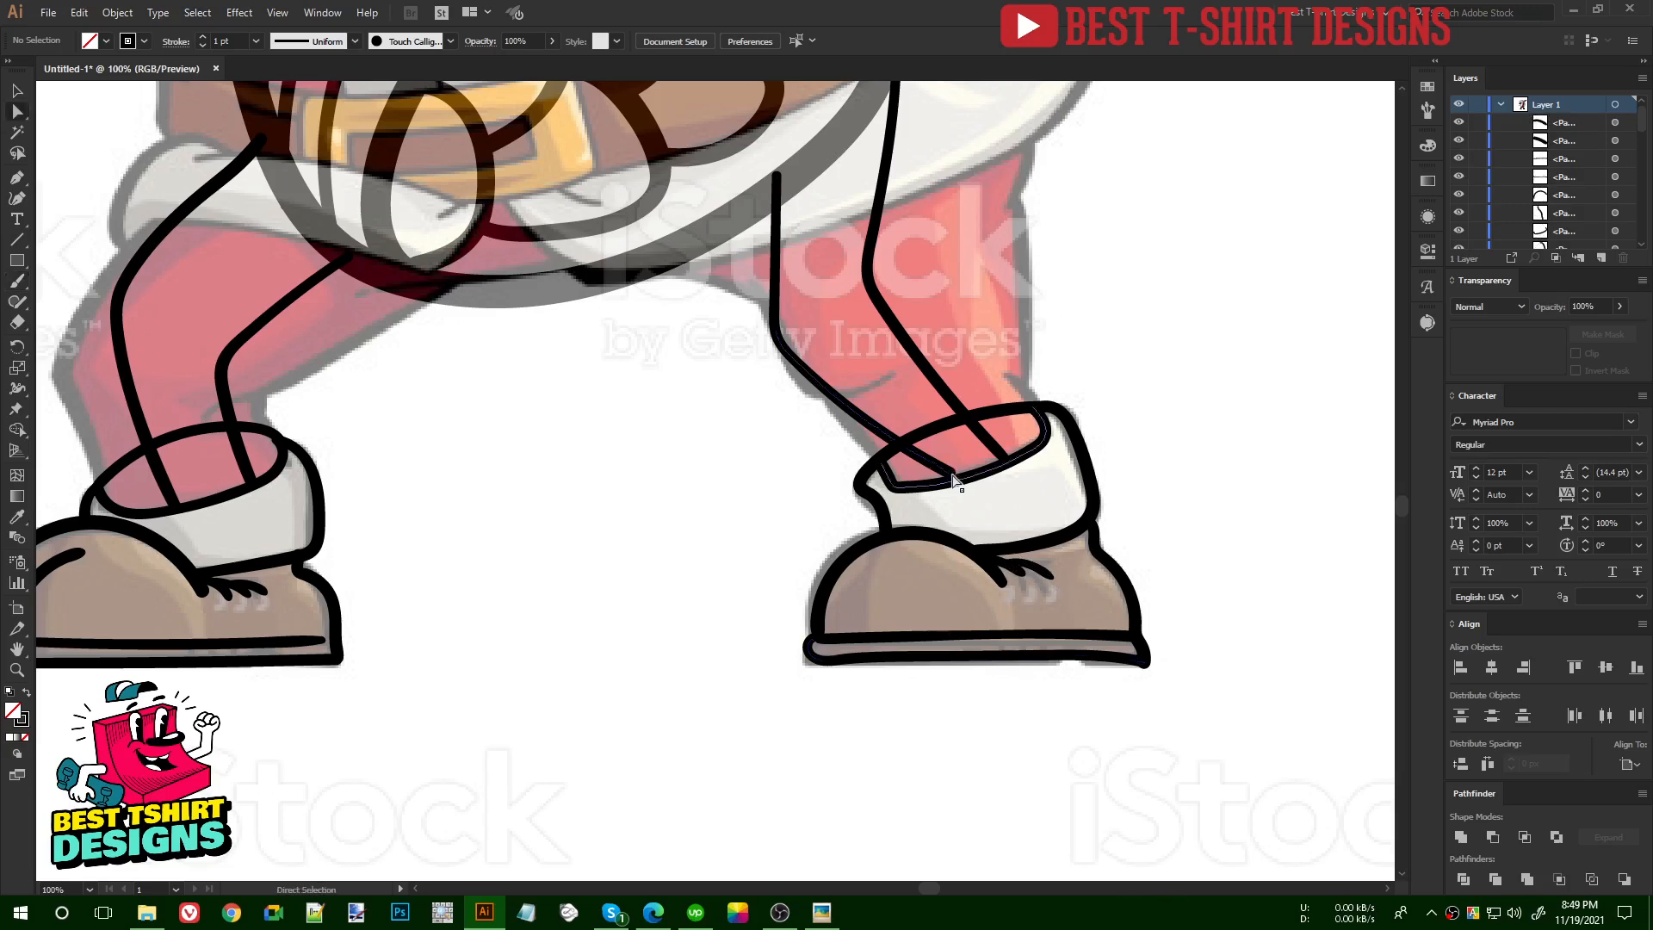
{"action": "left_click_drag", "start_coordinate": [951, 476], "coordinate": [951, 474]}
{"action": "left_click", "coordinate": [1110, 345]}
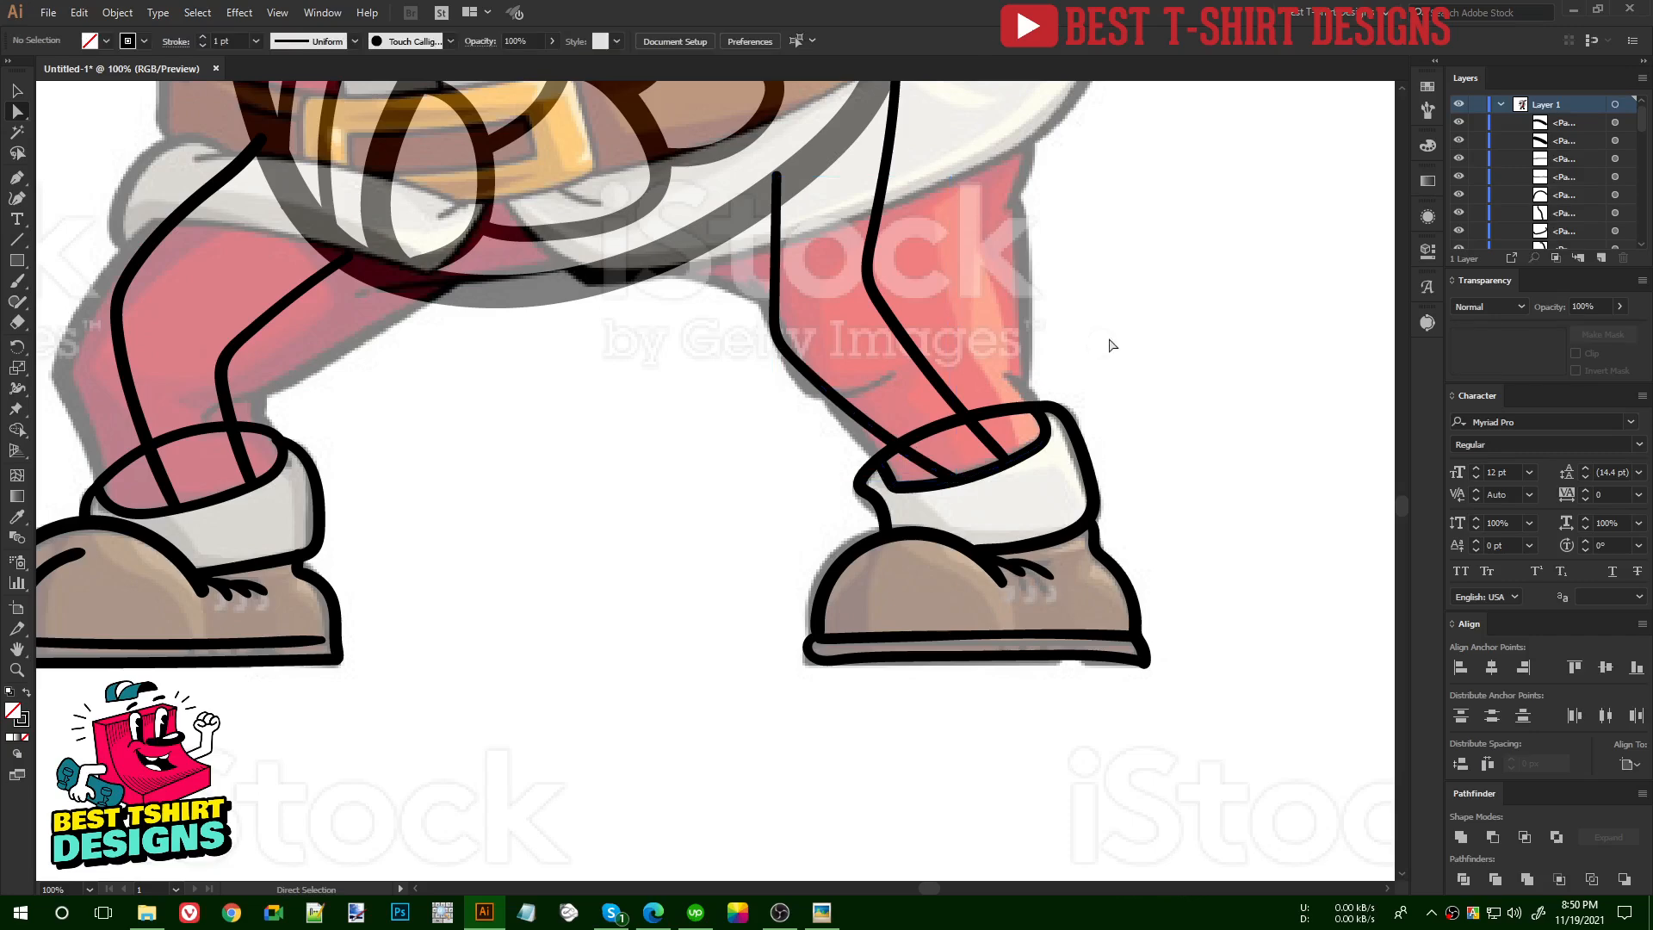
- Unlock the Santa image and move it off the artboard, clear of the taco line art
{"action": "key", "text": "ctrl+minus"}
{"action": "key", "text": "ctrl+minus"}
{"action": "key", "text": "ctrl+minus"}
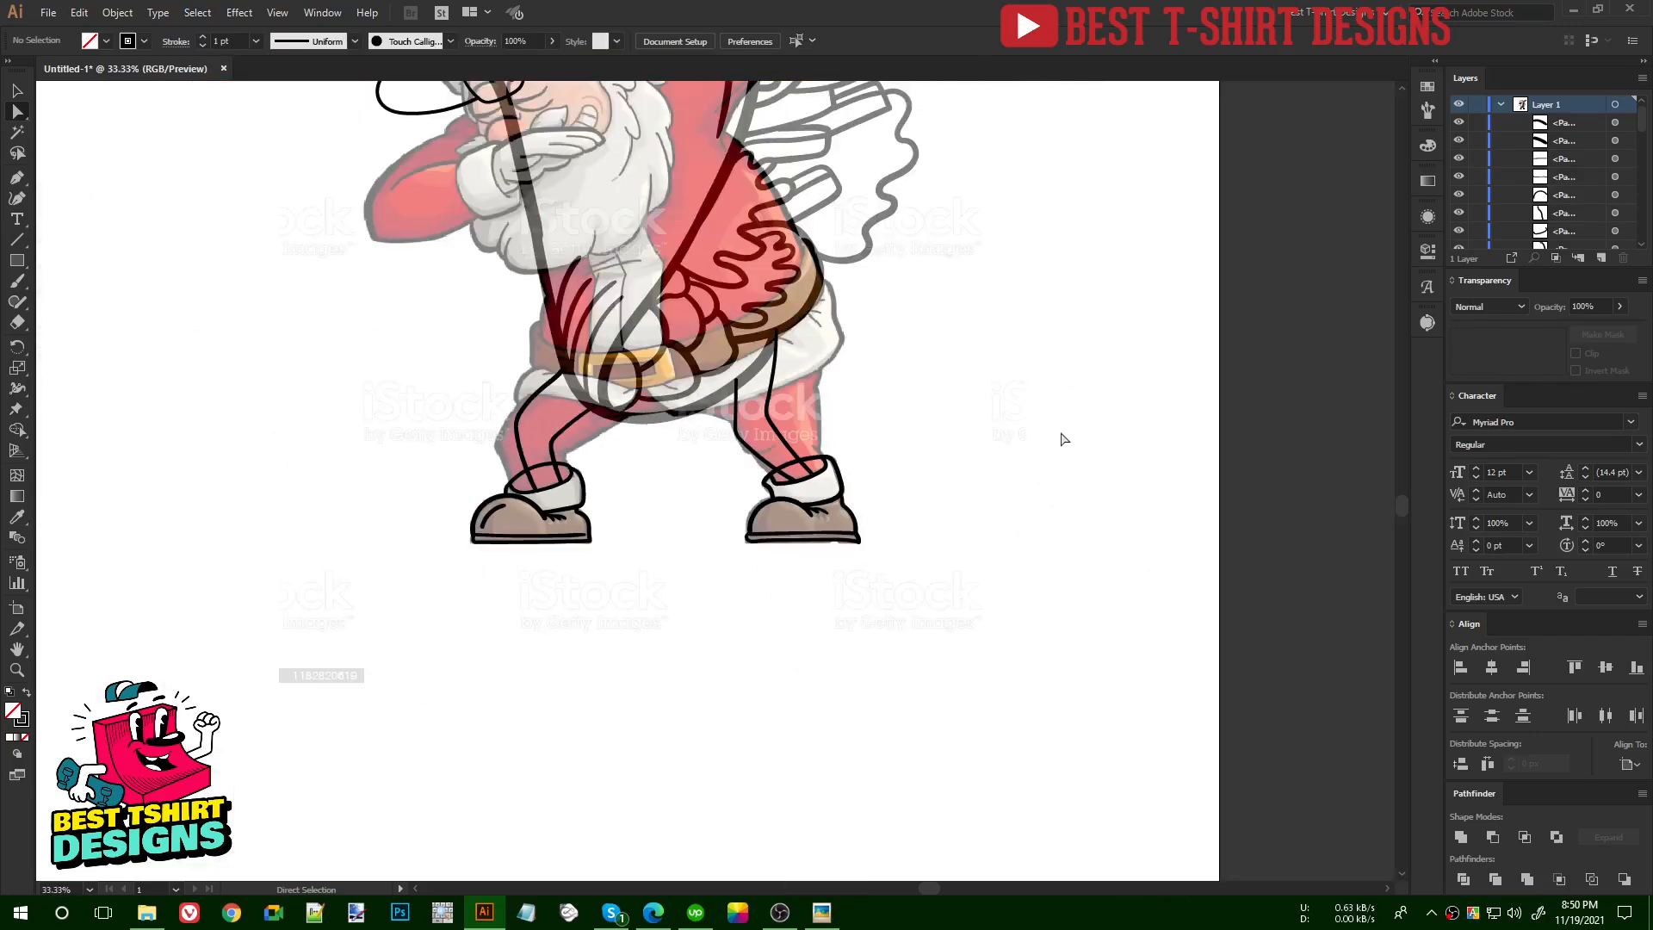
{"action": "key", "text": "ctrl+minus"}
{"action": "key", "text": "ctrl+minus"}
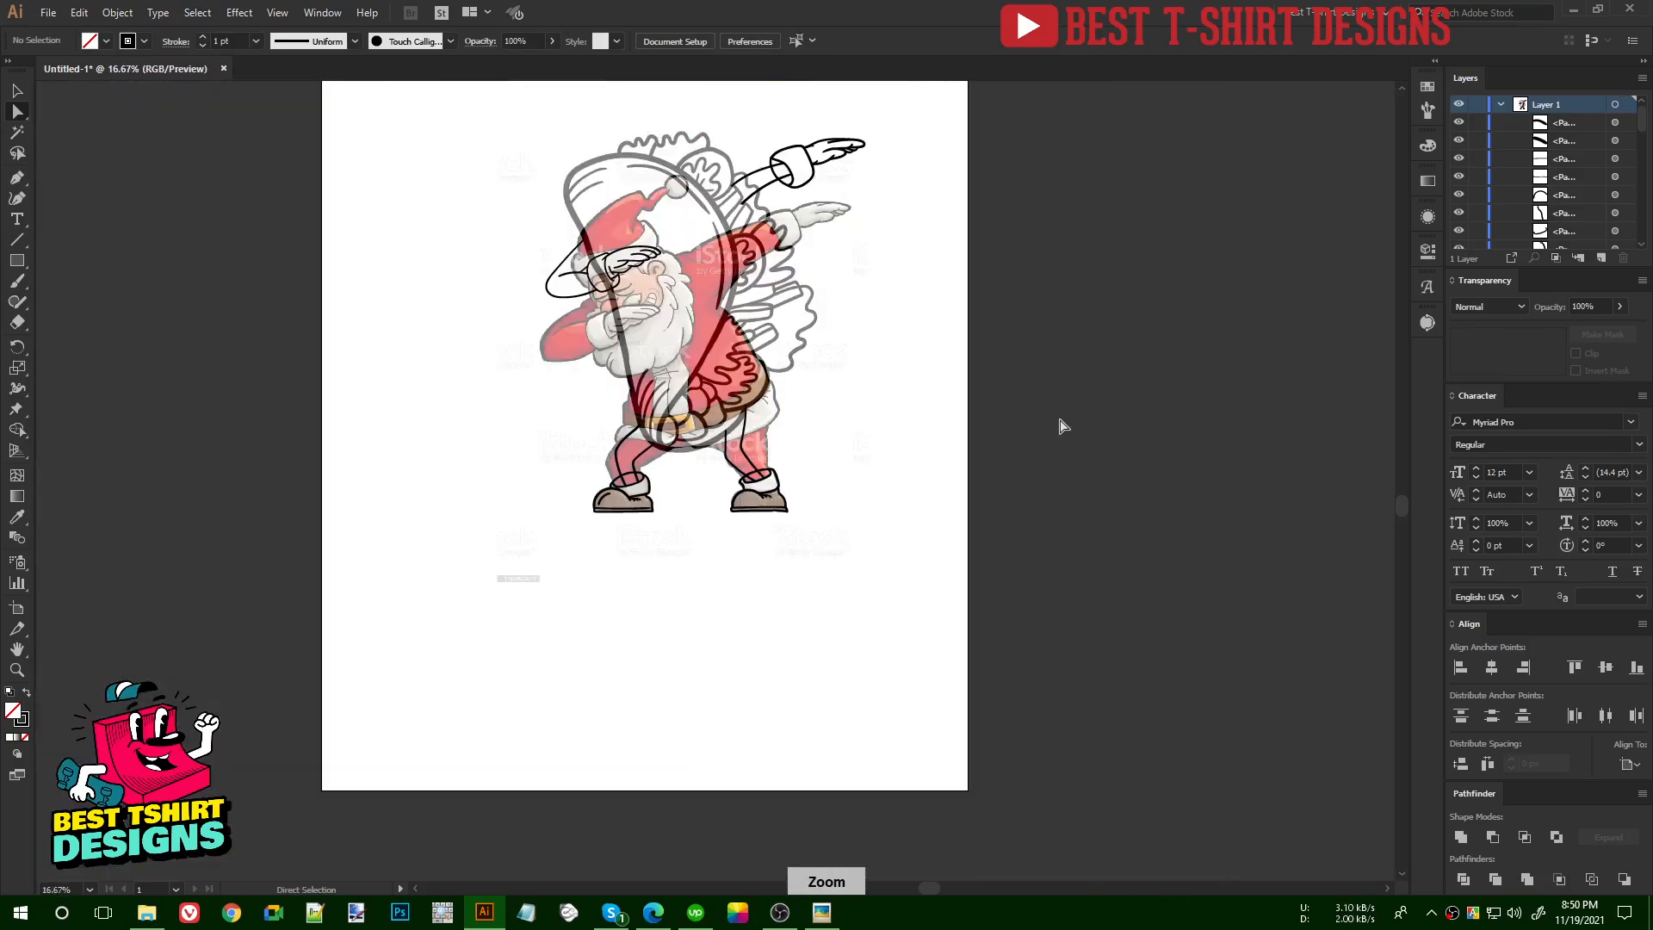
{"action": "key", "text": "space"}
{"action": "left_click_drag", "start_coordinate": [889, 458], "coordinate": [915, 527]}
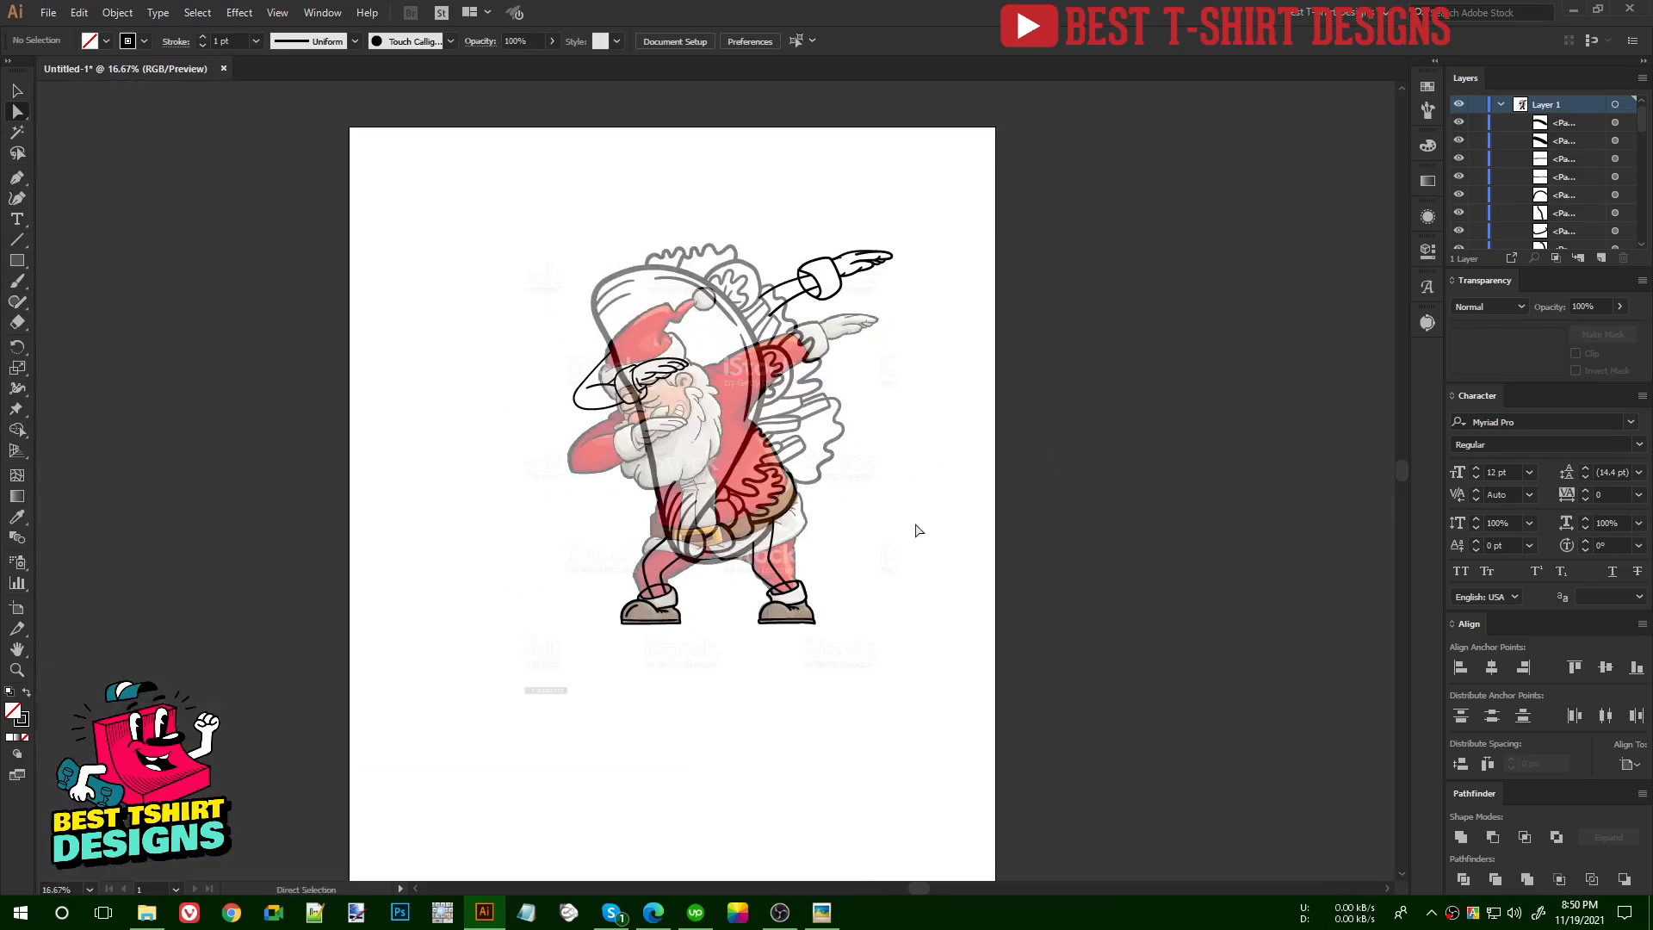
{"action": "key", "text": "ctrl+alt+2"}
{"action": "left_click", "coordinate": [1004, 488]}
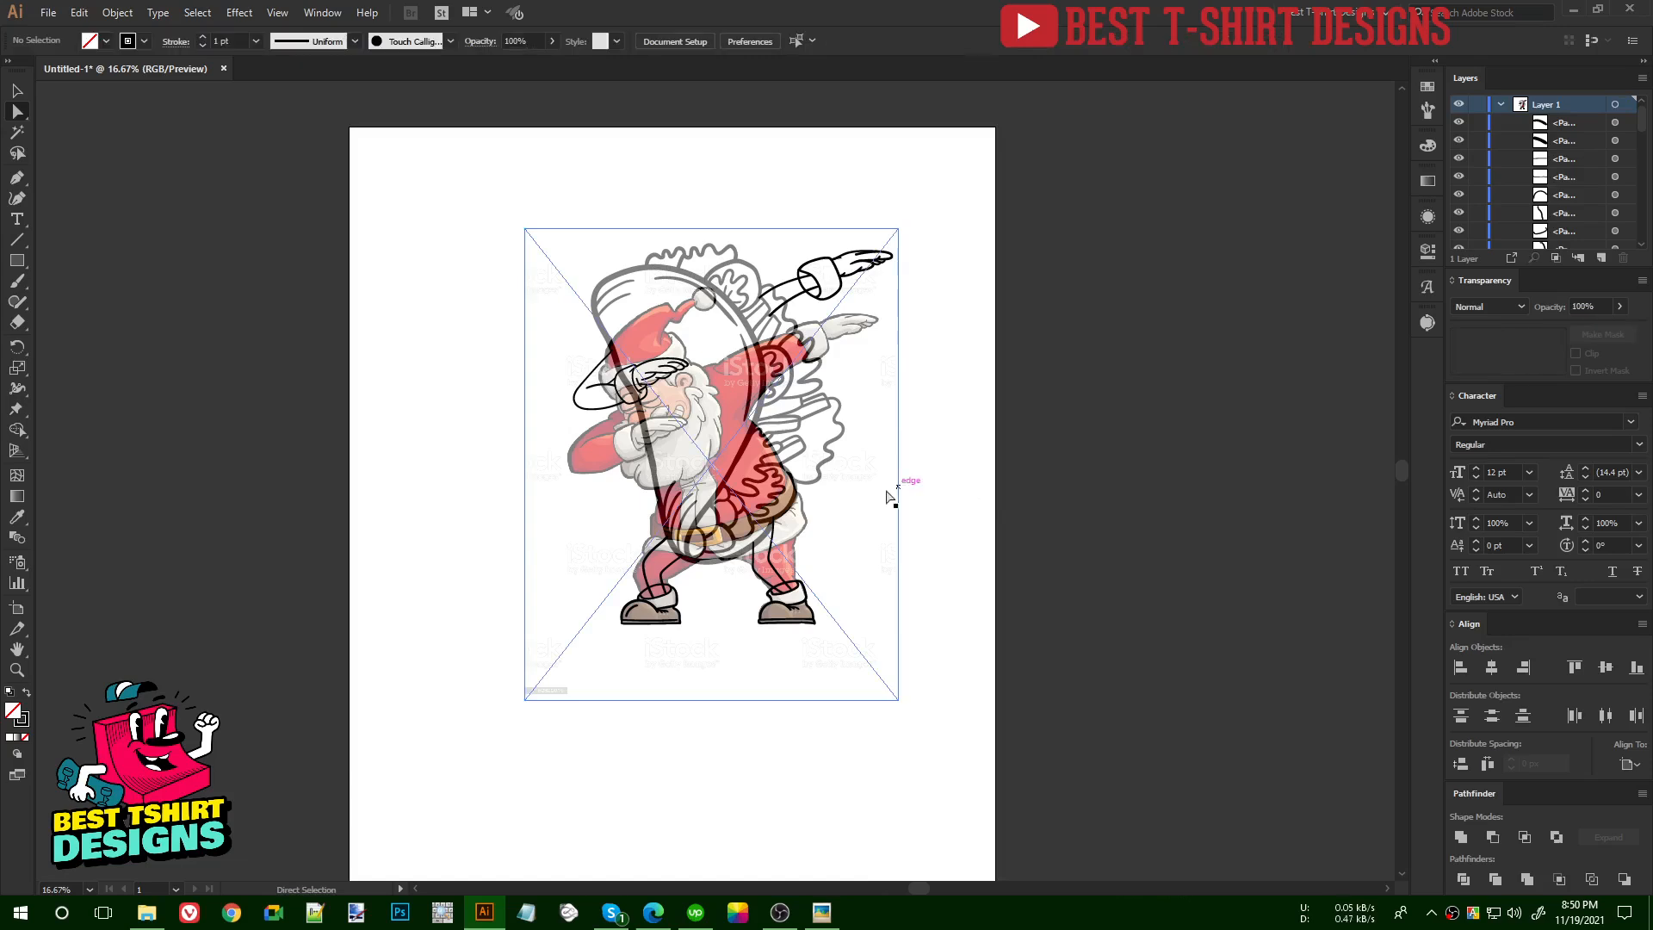
{"action": "left_click_drag", "start_coordinate": [848, 500], "coordinate": [1257, 552]}
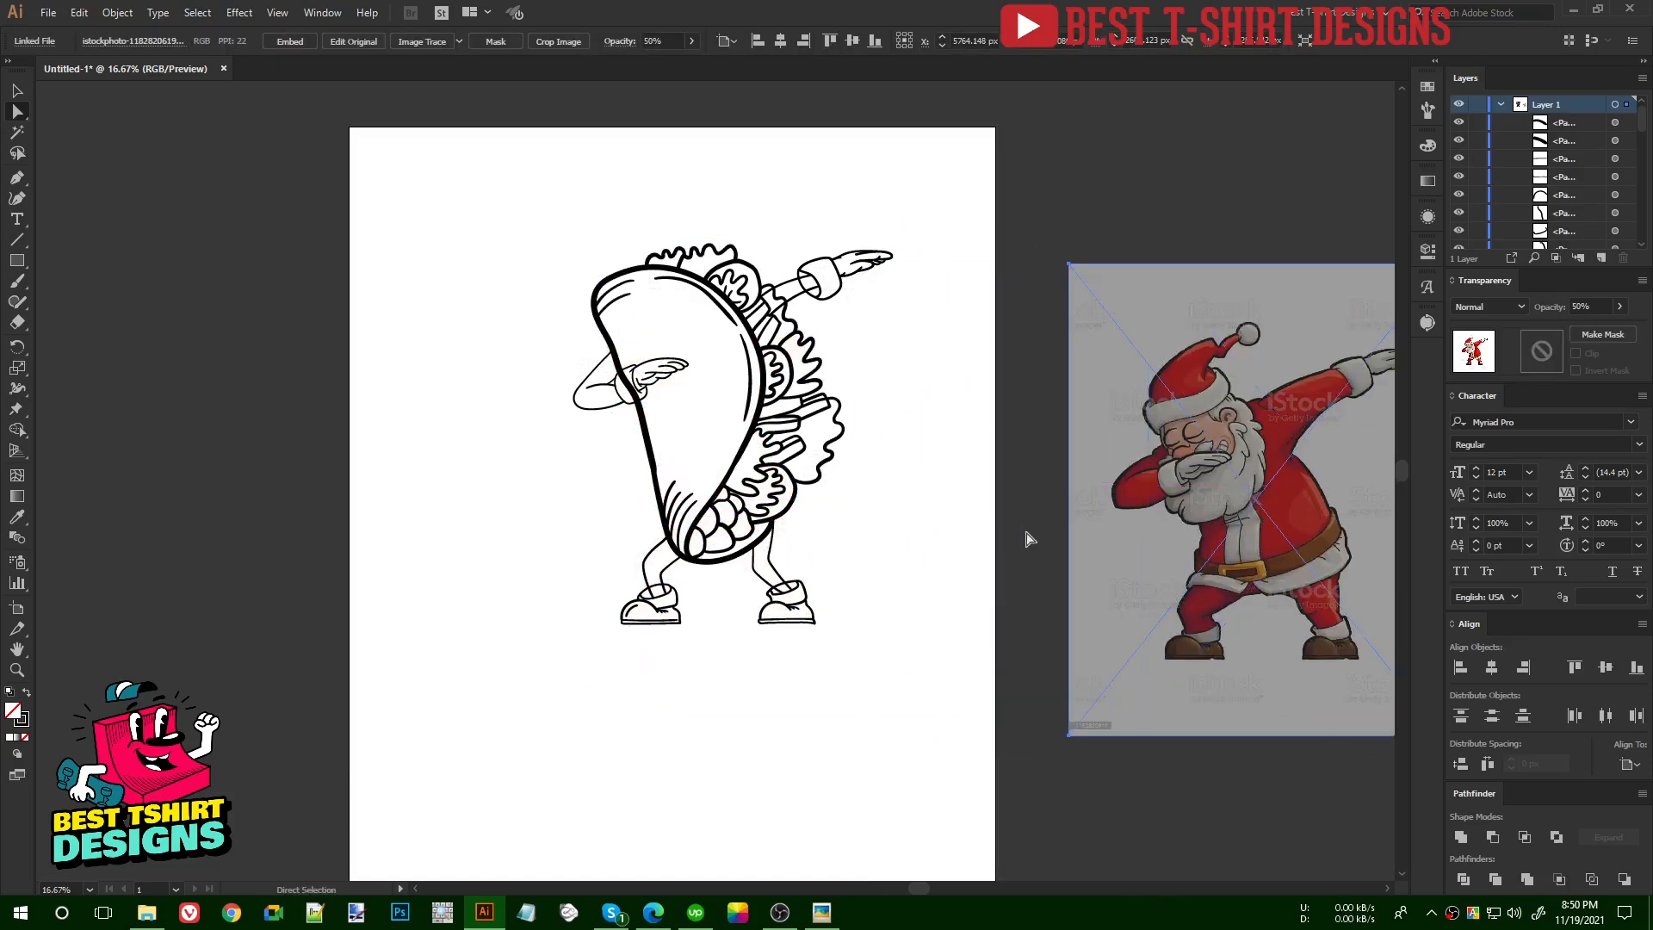
{"action": "left_click", "coordinate": [1011, 538]}
- Select the bent arm's strokes without the taco's outline and group them
{"action": "key", "text": "ctrl+equal"}
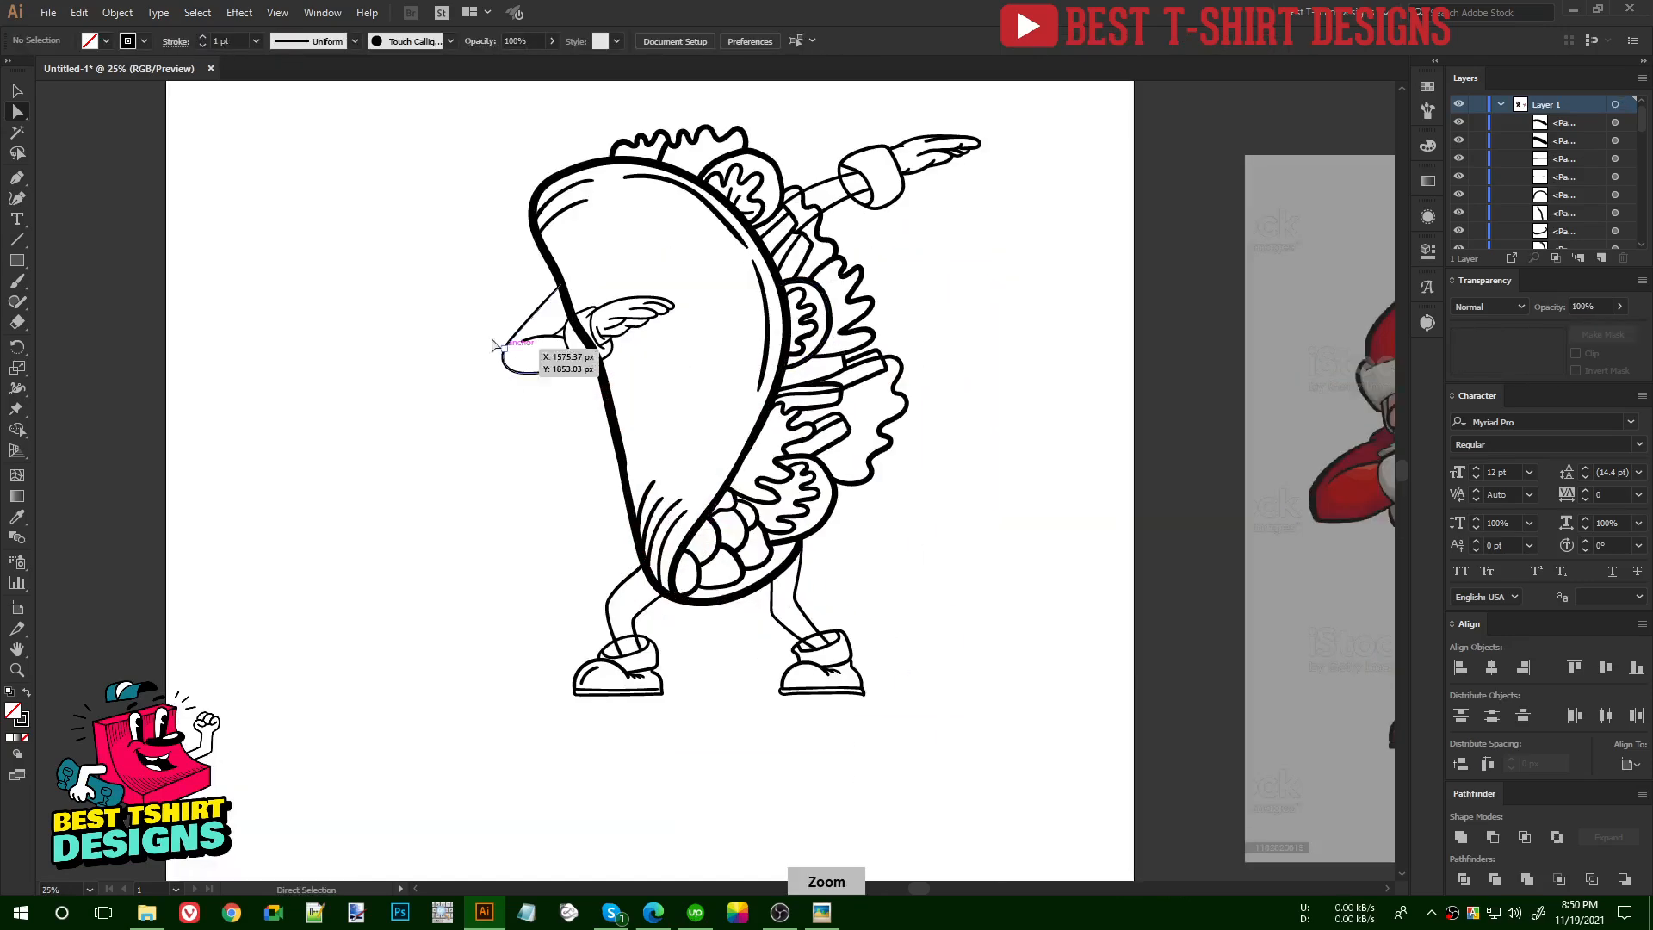
{"action": "left_click_drag", "start_coordinate": [457, 259], "coordinate": [702, 419]}
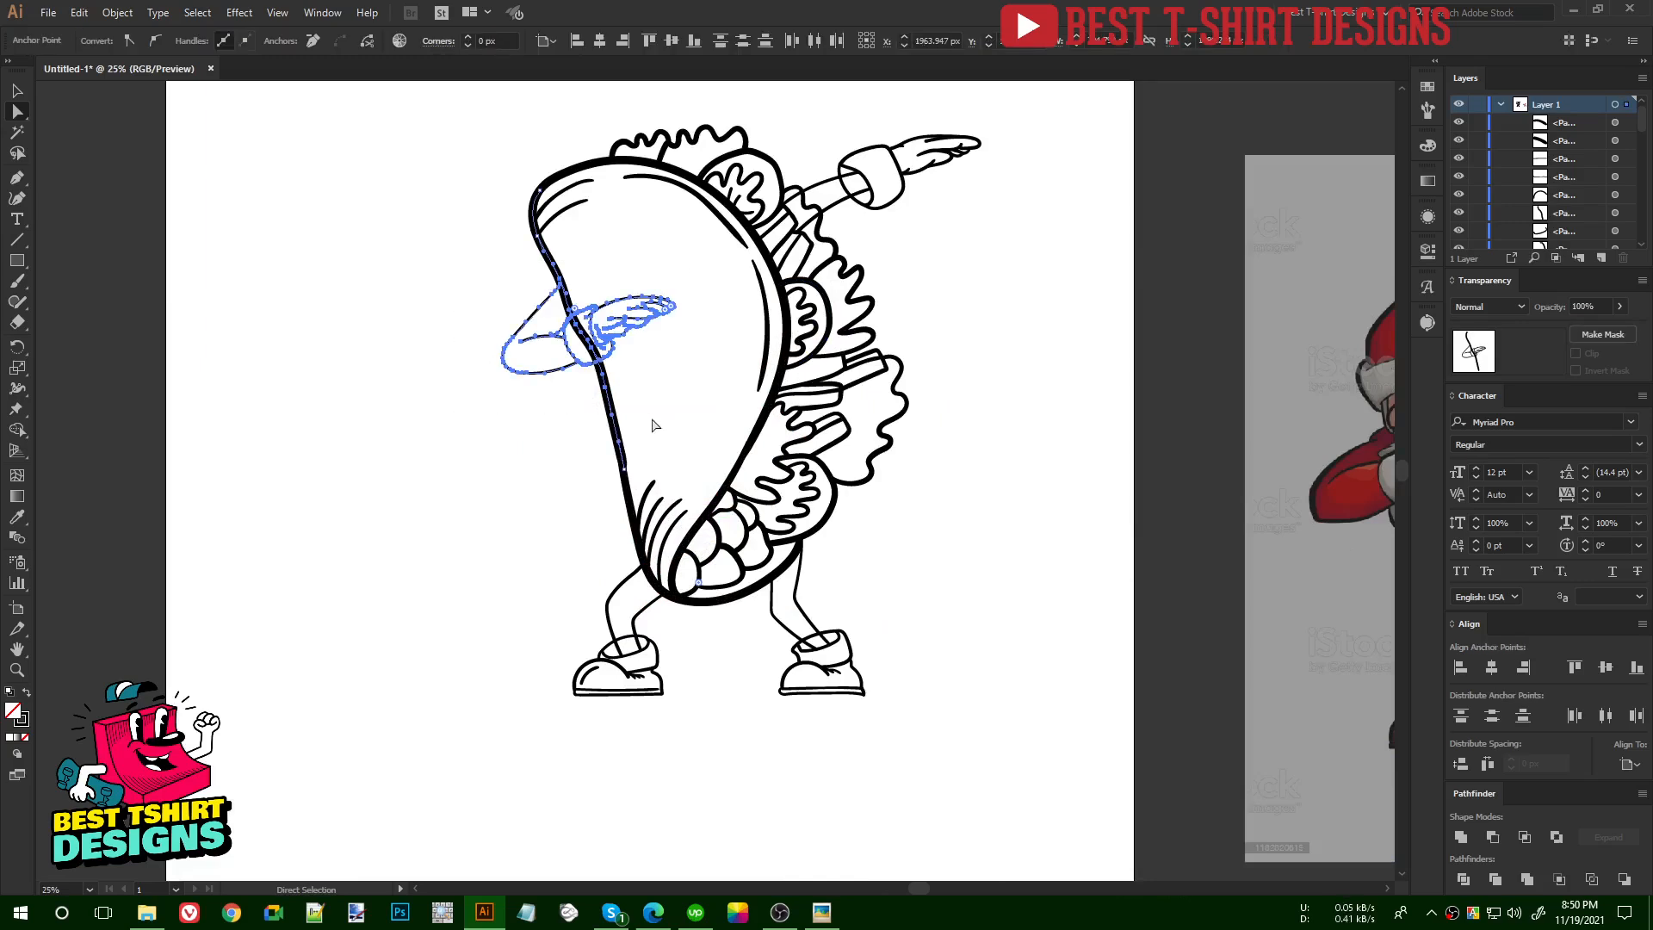
{"action": "key", "text": "v"}
{"action": "left_click_drag", "start_coordinate": [477, 260], "coordinate": [691, 413]}
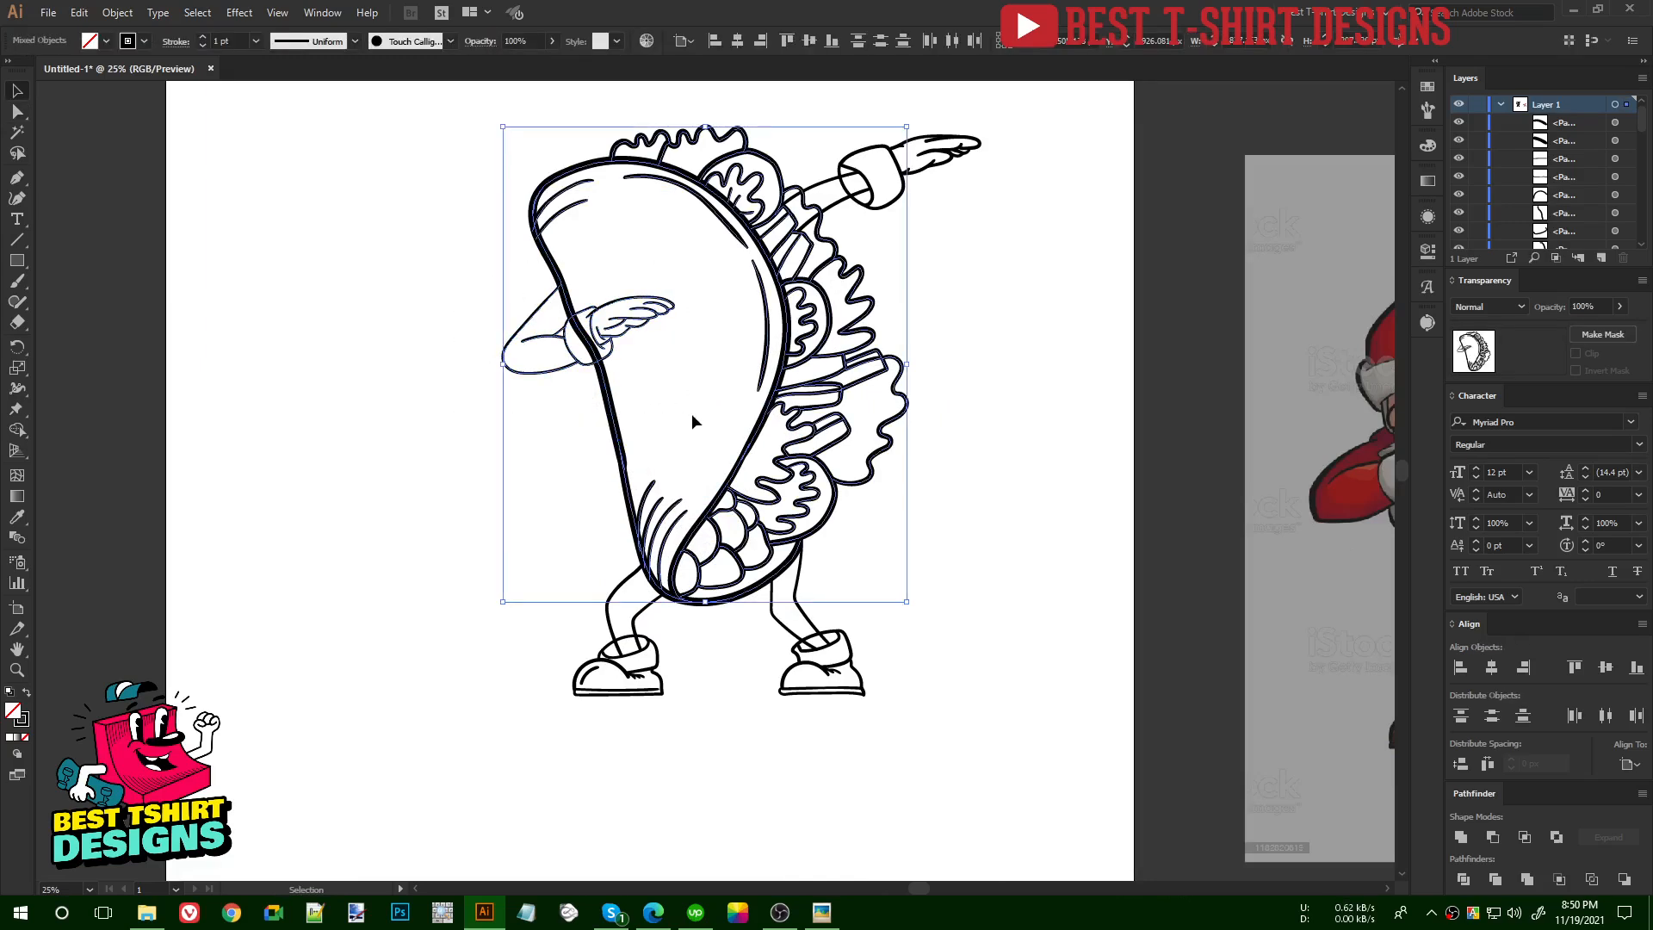
{"action": "left_click", "coordinate": [608, 398], "text": "shift"}
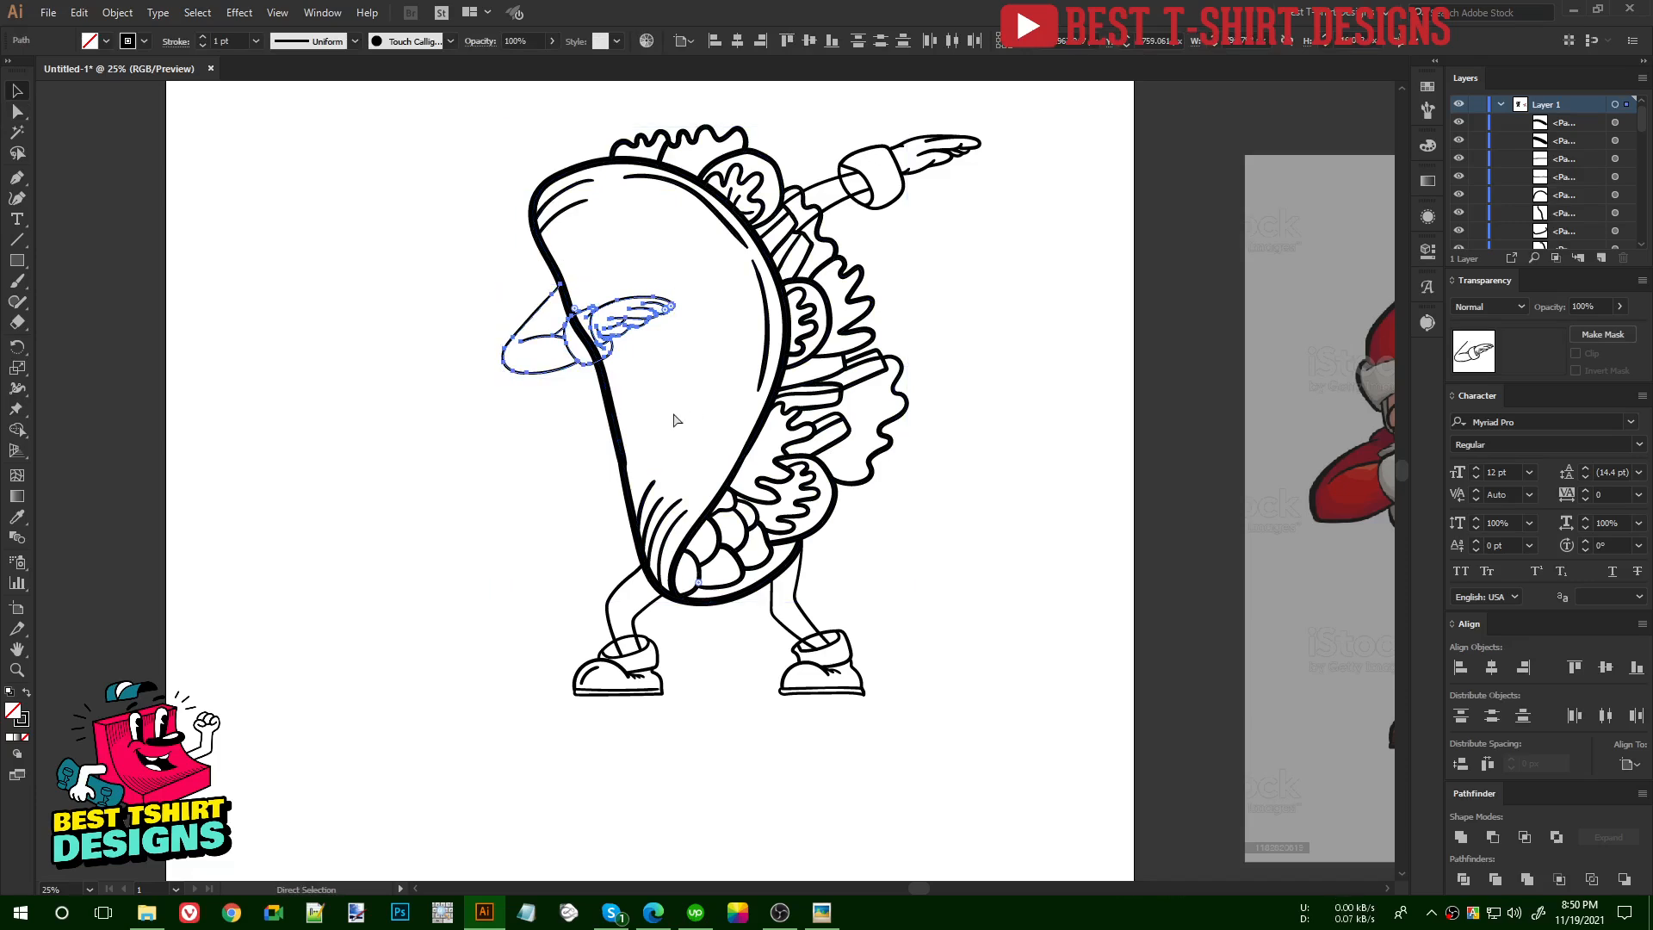
{"action": "key", "text": "ctrl+g"}
- Group the strokes of each booted leg separately, leaving the taco's outline out of both groups
{"action": "left_click_drag", "start_coordinate": [670, 705], "coordinate": [709, 761]}
{"action": "left_click", "coordinate": [687, 601], "text": "shift"}
{"action": "key", "text": "a"}
{"action": "key", "text": "v"}
{"action": "left_click_drag", "start_coordinate": [926, 745], "coordinate": [761, 566]}
{"action": "left_click", "coordinate": [768, 556], "text": "shift"}
{"action": "key", "text": "a"}
{"action": "key", "text": "ctrl+g"}
{"action": "key", "text": "v"}
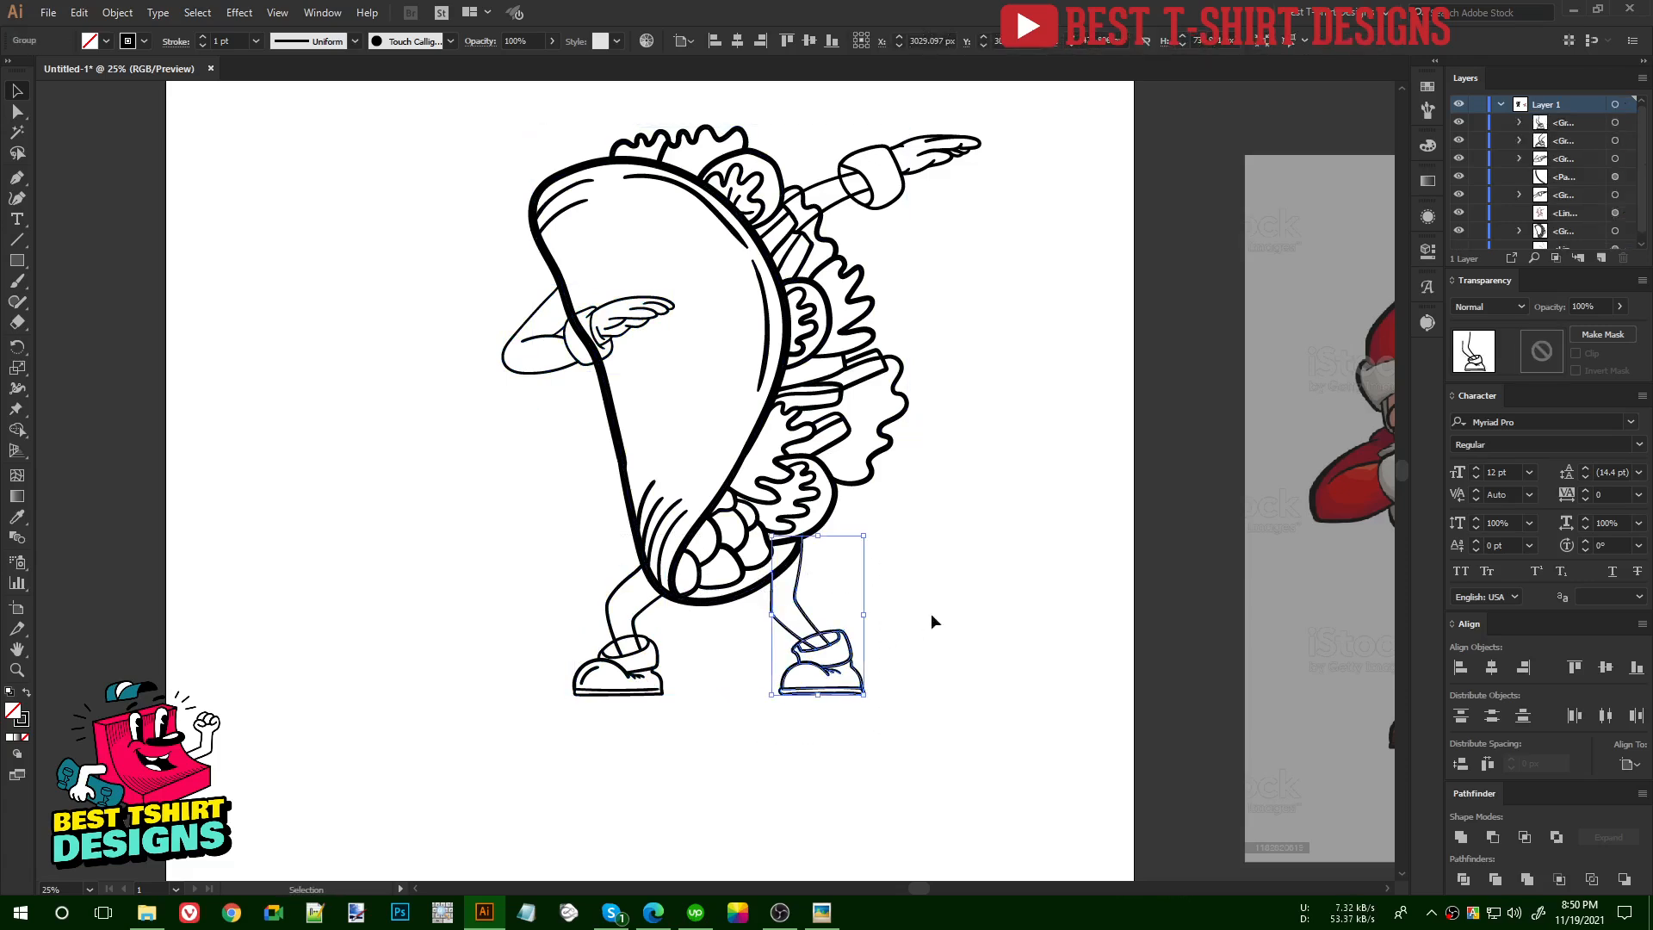
- Select both arm groups and both booted leg groups and try a 2 pt stroke weight on them
{"action": "left_click", "coordinate": [932, 613]}
{"action": "left_click_drag", "start_coordinate": [940, 753], "coordinate": [507, 638]}
{"action": "left_click", "coordinate": [565, 370], "text": "shift"}
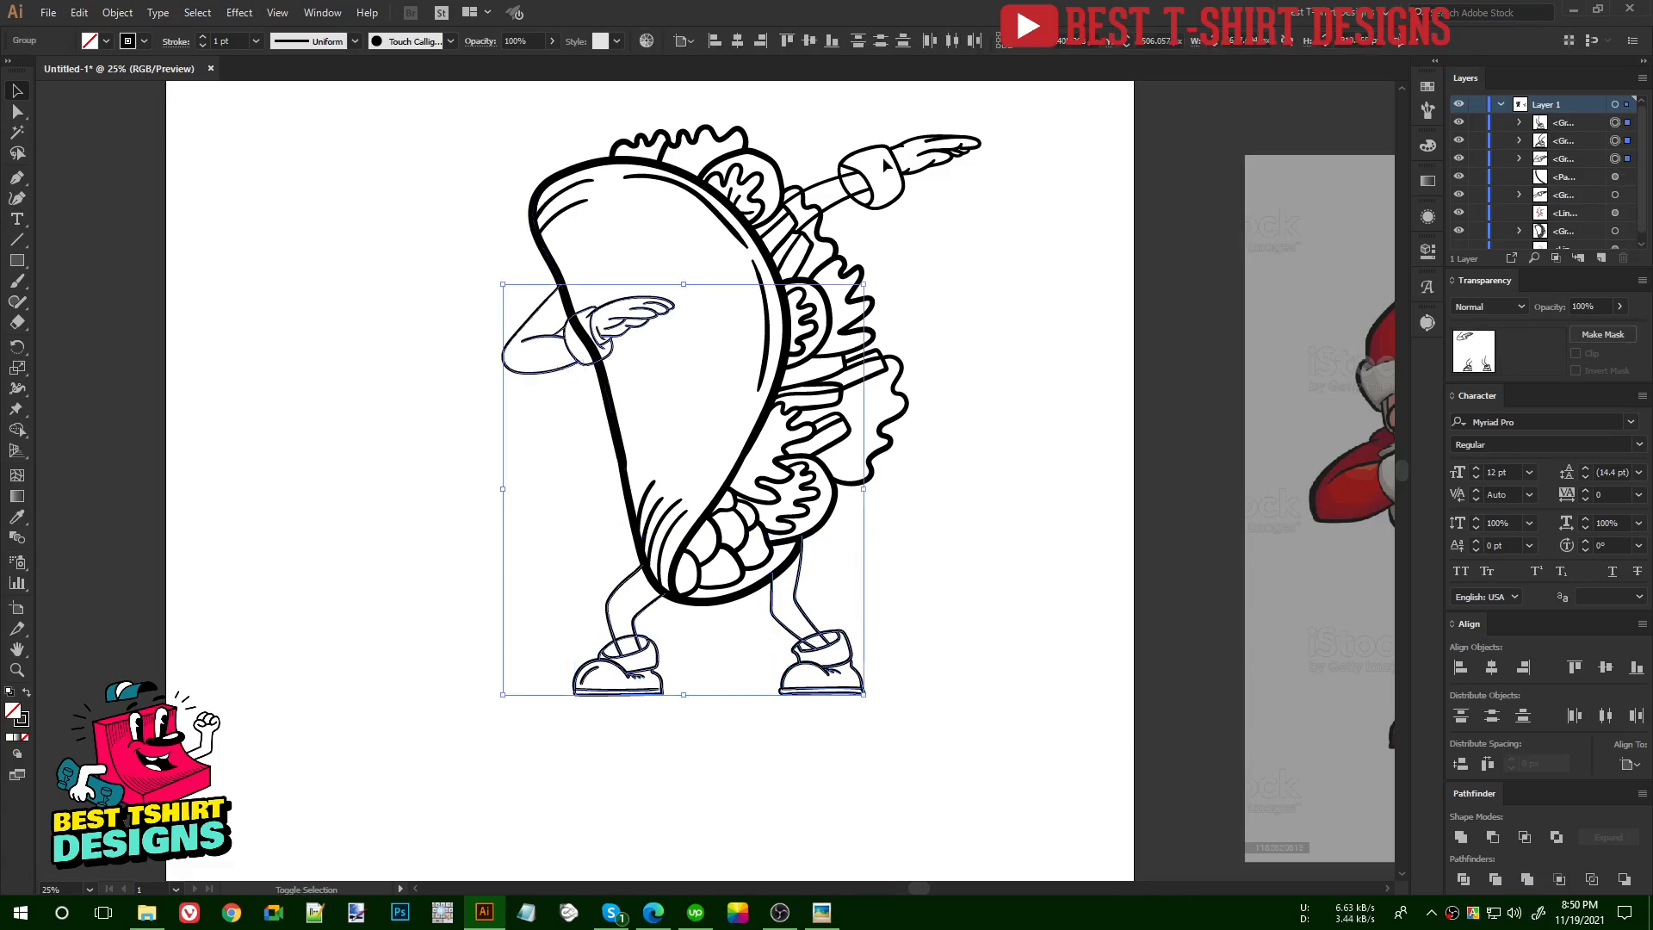
{"action": "left_click", "coordinate": [859, 174], "text": "shift"}
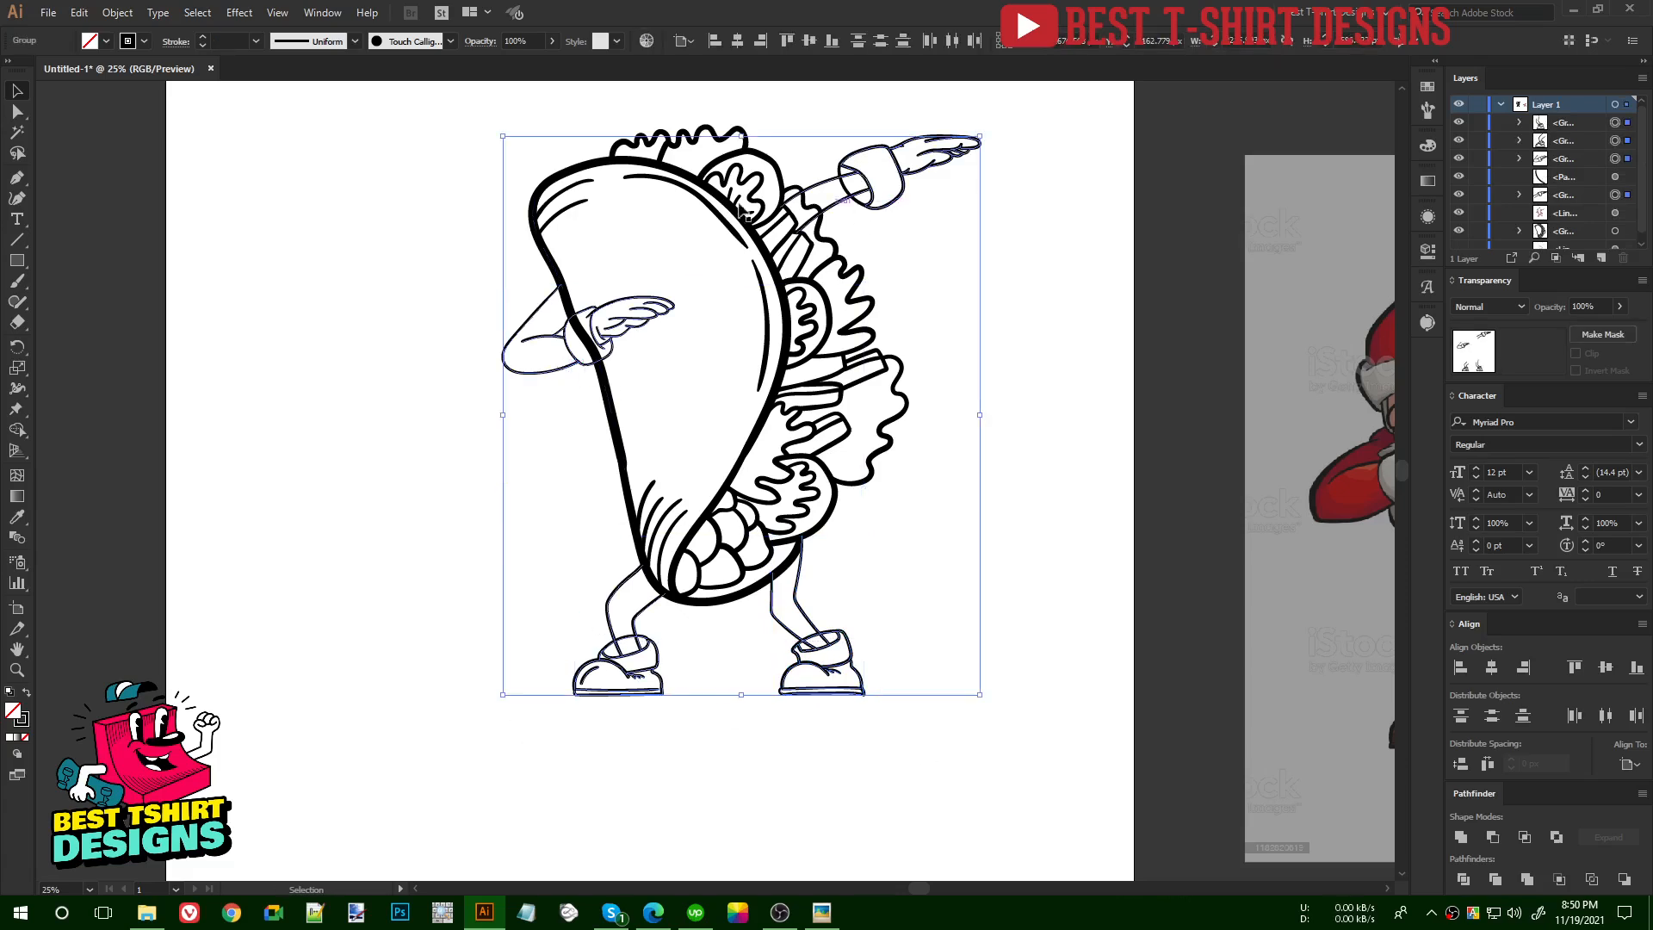
{"action": "scroll", "coordinate": [223, 40], "scroll_direction": "up", "scroll_amount": 3}
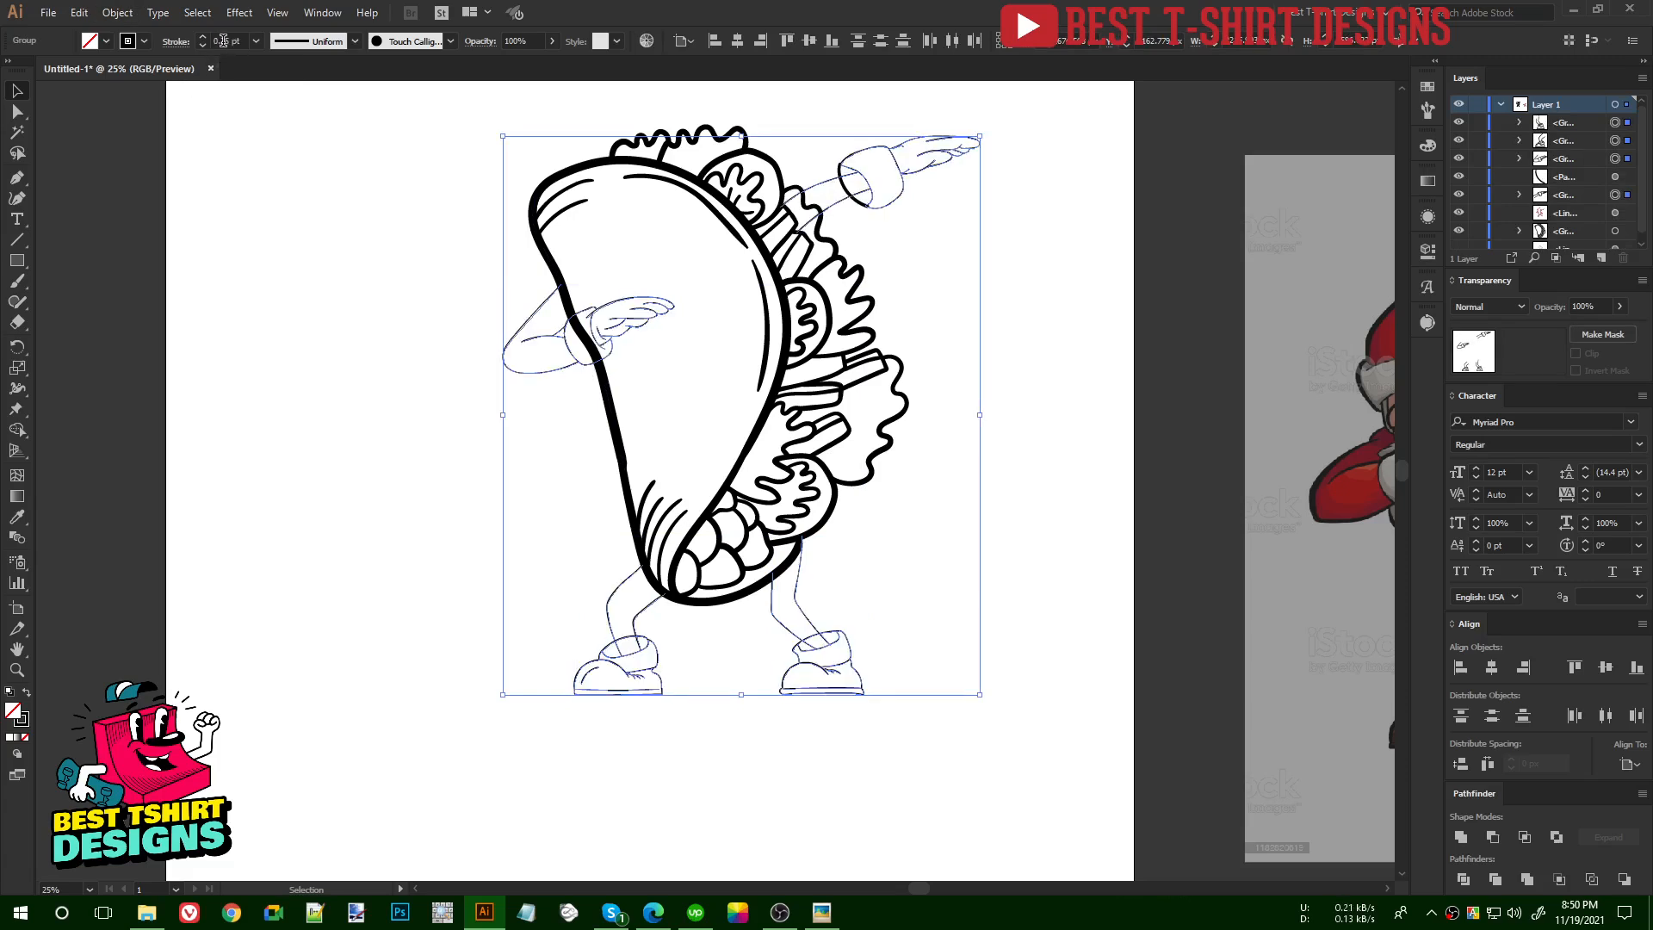
{"action": "scroll", "coordinate": [223, 40], "scroll_direction": "up", "scroll_amount": 3}
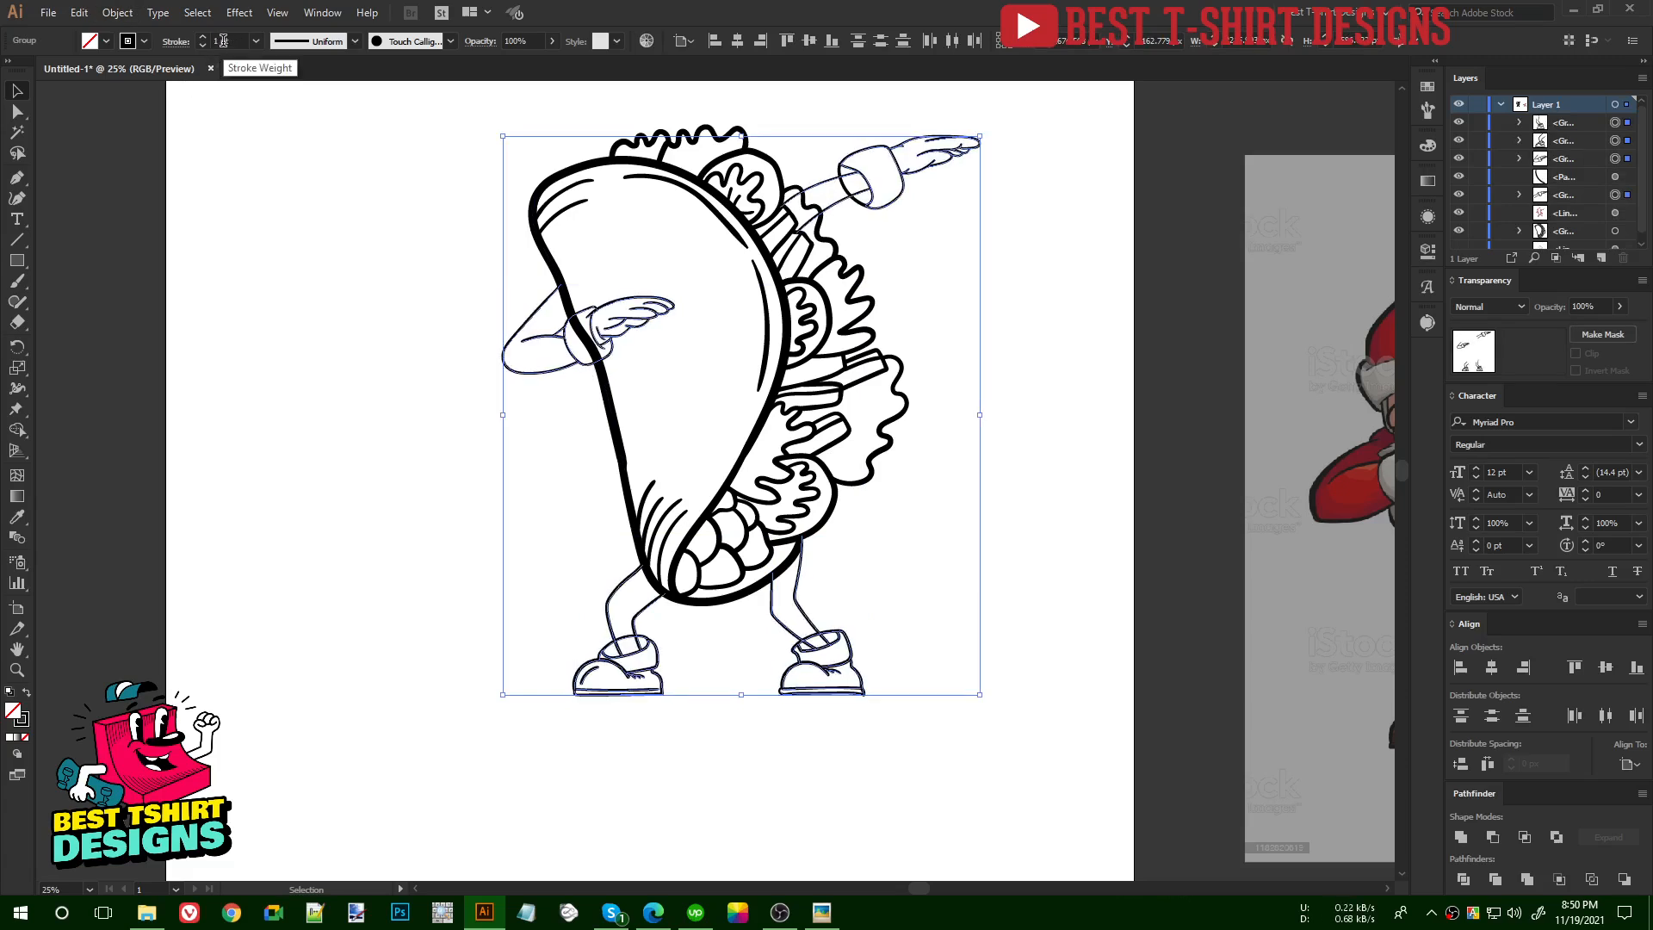
{"action": "scroll", "coordinate": [223, 41], "scroll_direction": "down", "scroll_amount": 1}
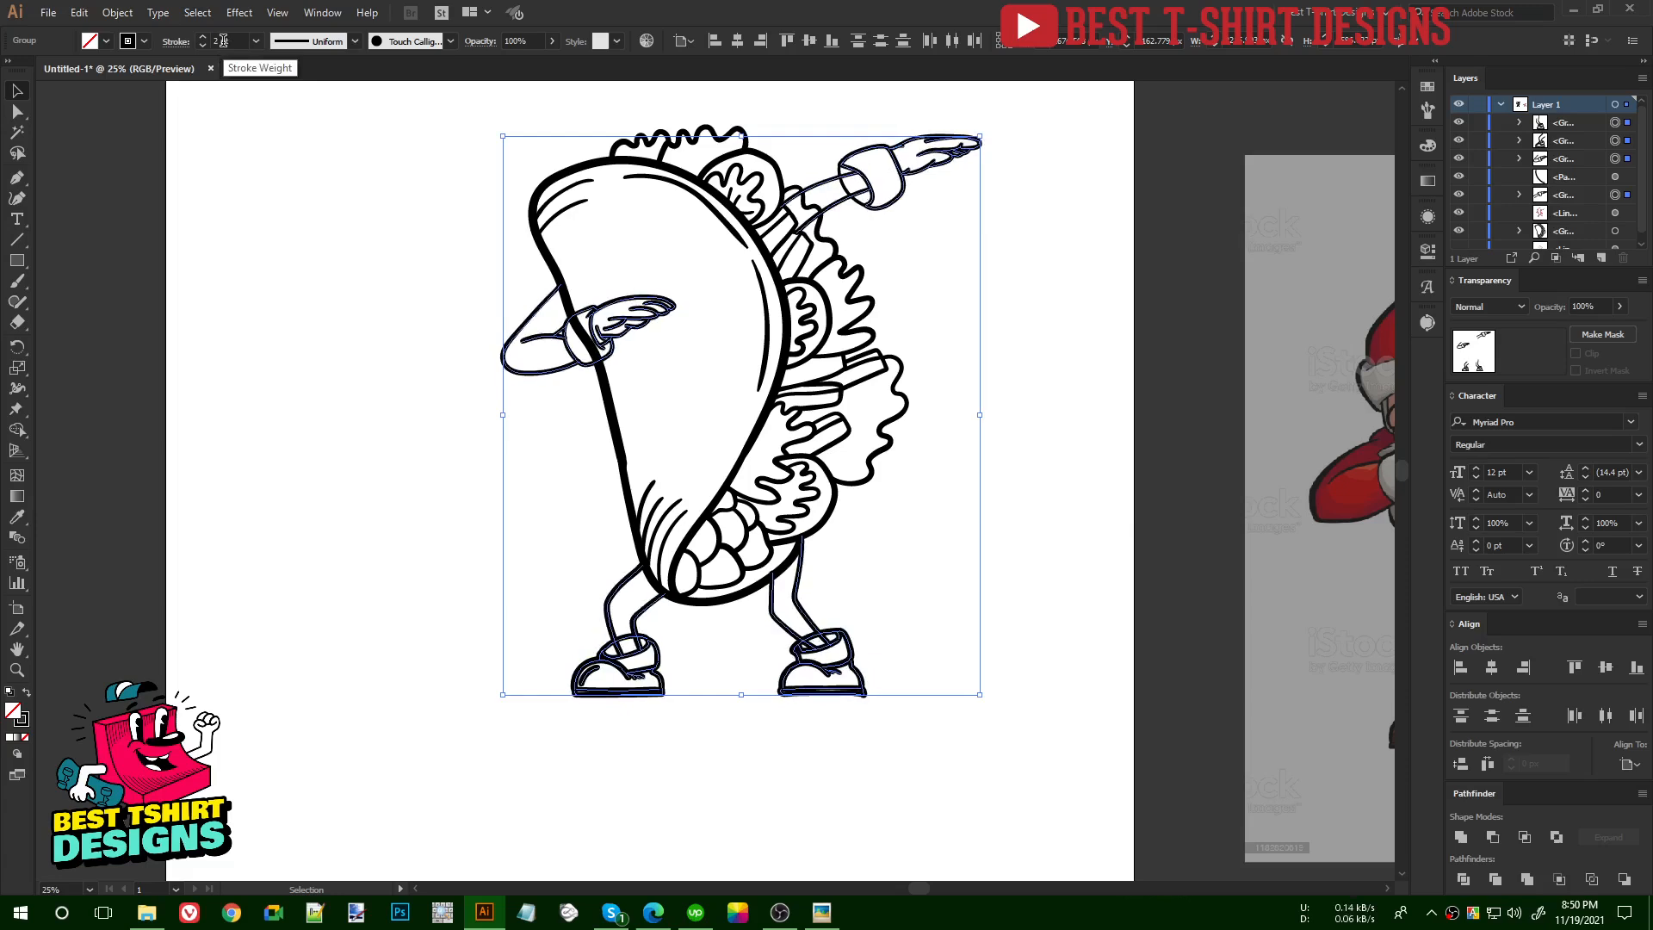
{"action": "left_click", "coordinate": [925, 277]}
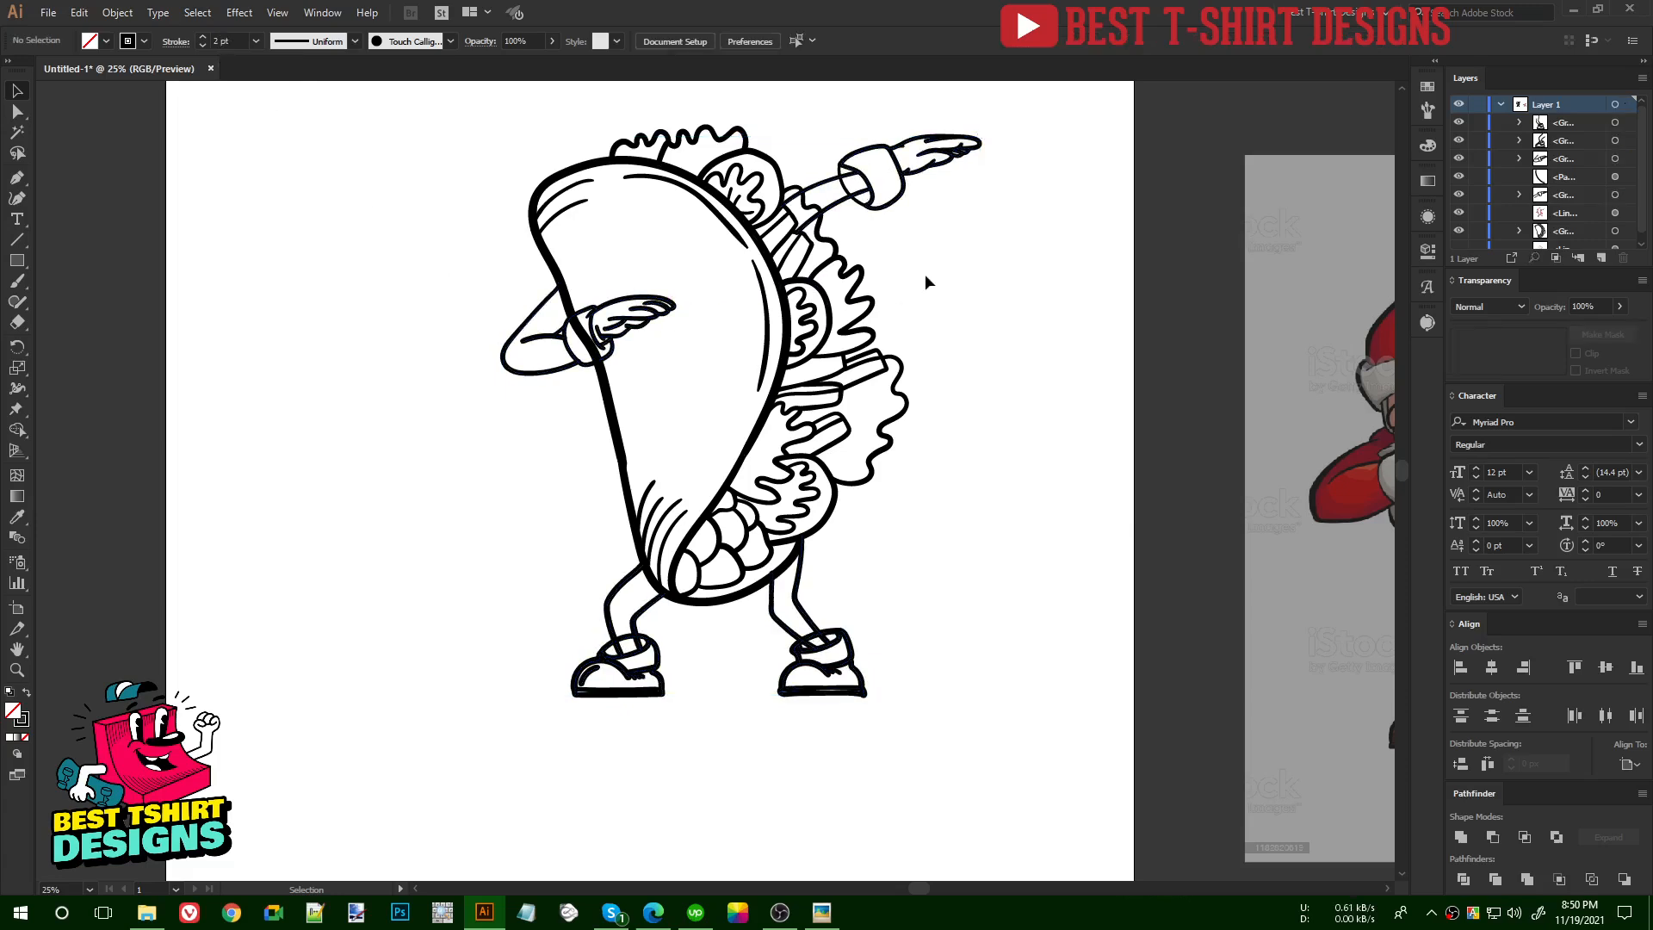
- Reselect both arm groups and both booted leg groups and set their stroke weight to 1 pt
{"action": "scroll", "coordinate": [957, 313], "scroll_direction": "up", "scroll_amount": 2}
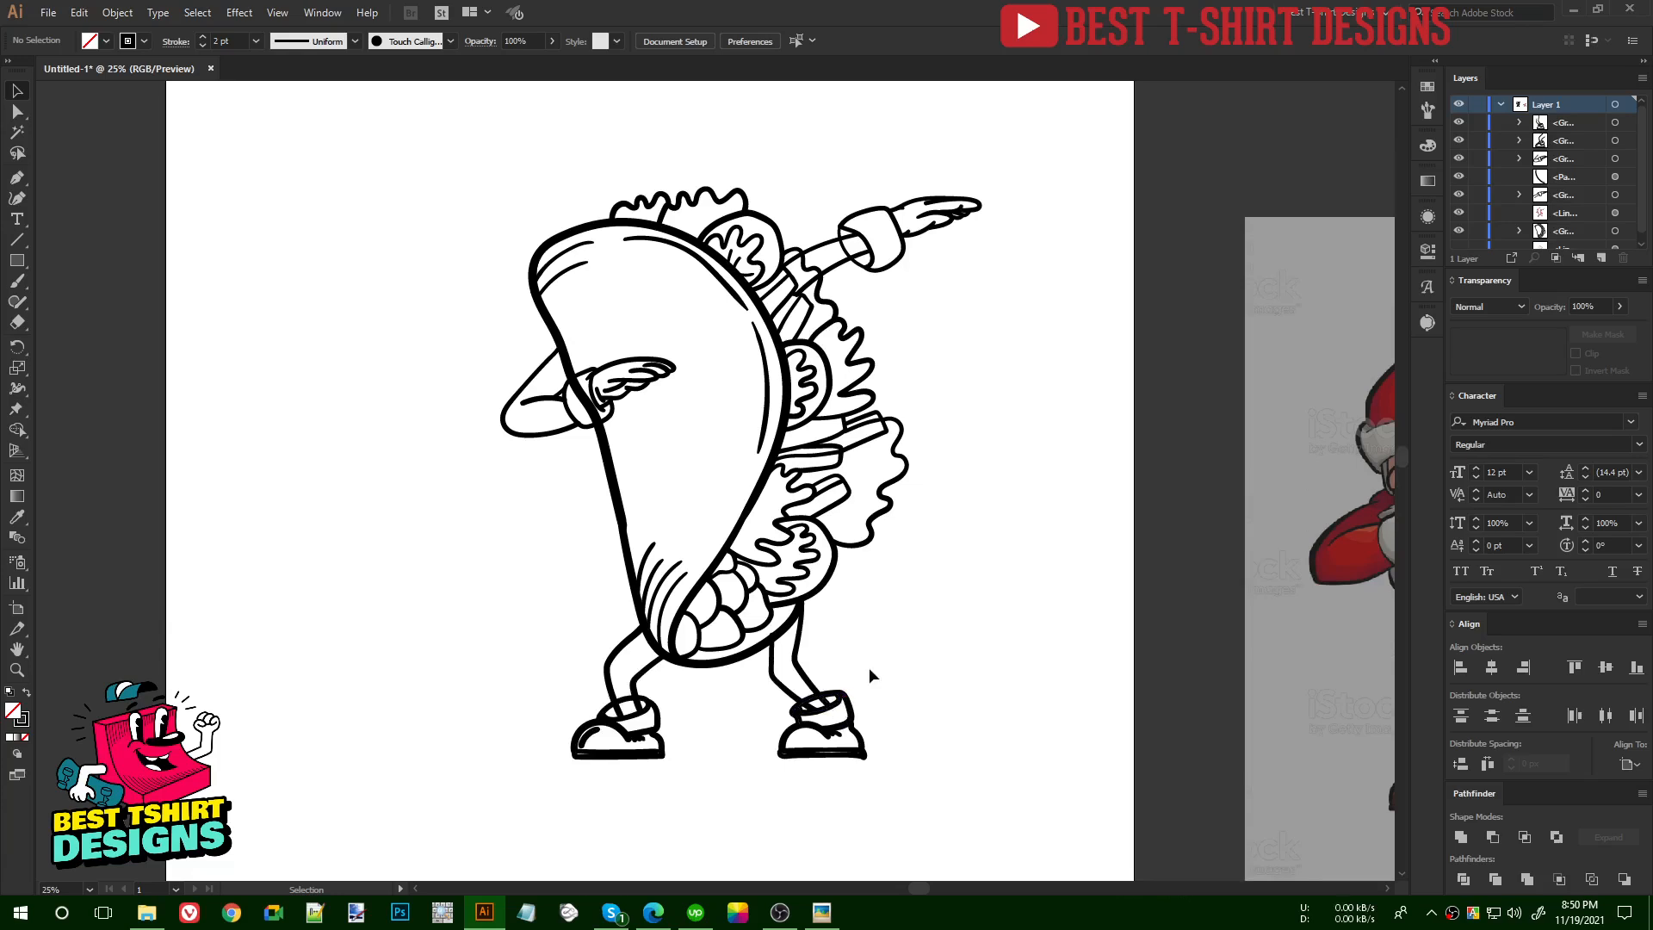
{"action": "scroll", "coordinate": [808, 776], "scroll_direction": "up", "scroll_amount": 1}
{"action": "scroll", "coordinate": [809, 777], "scroll_direction": "up", "scroll_amount": 1}
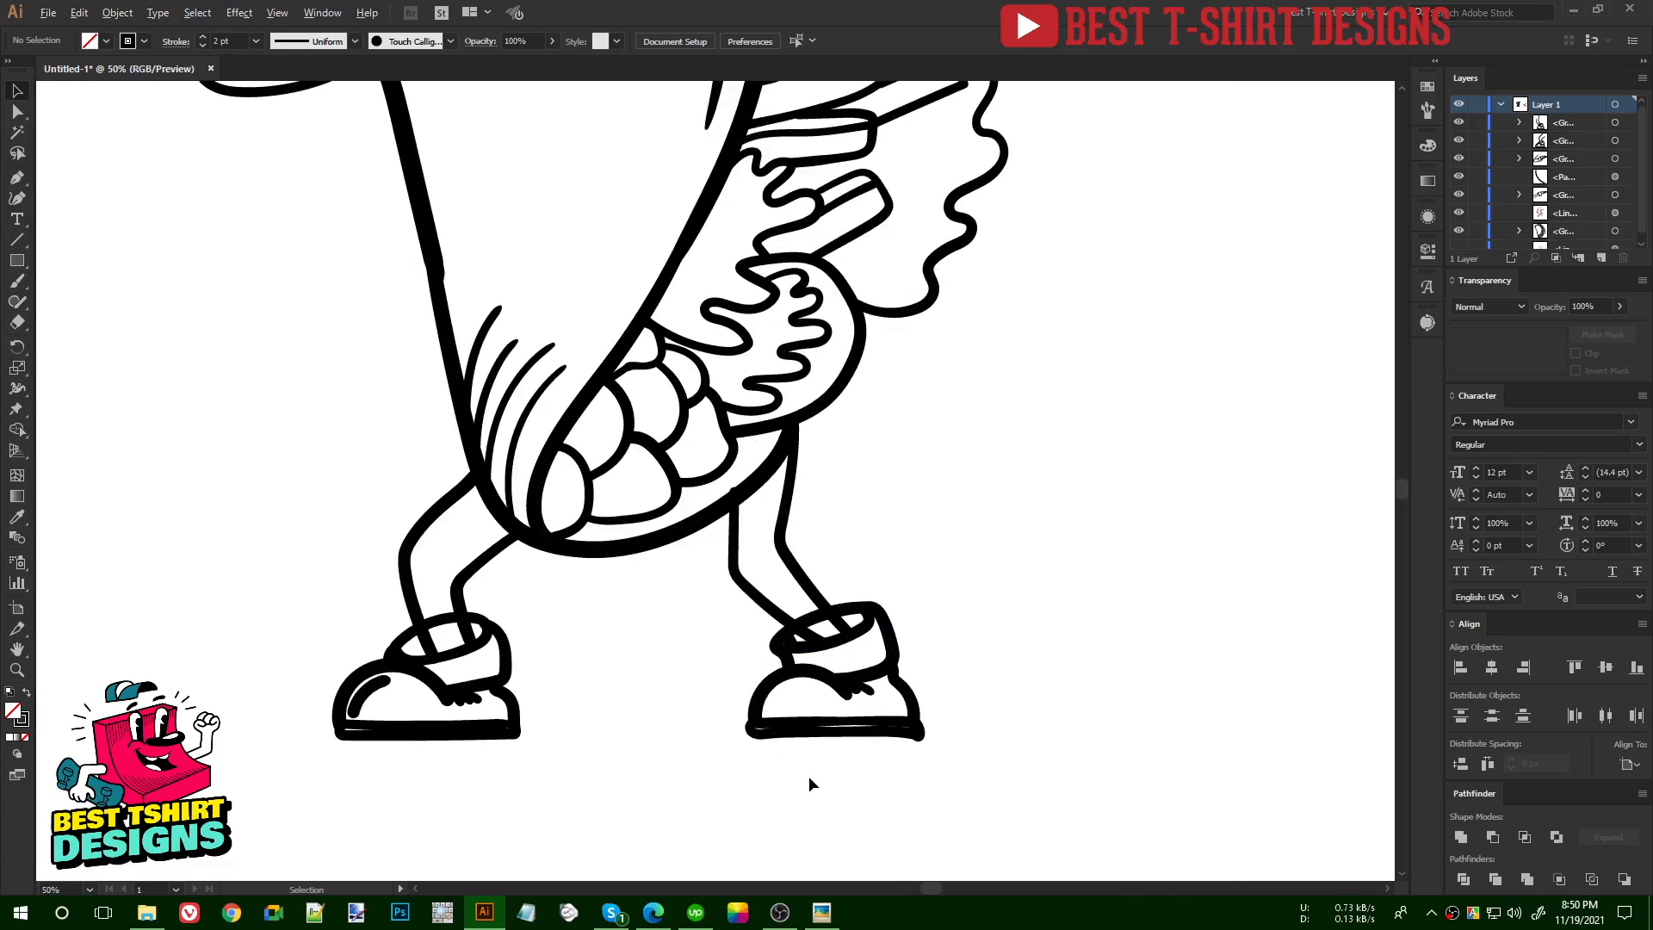
{"action": "scroll", "coordinate": [651, 665], "scroll_direction": "down", "scroll_amount": 1}
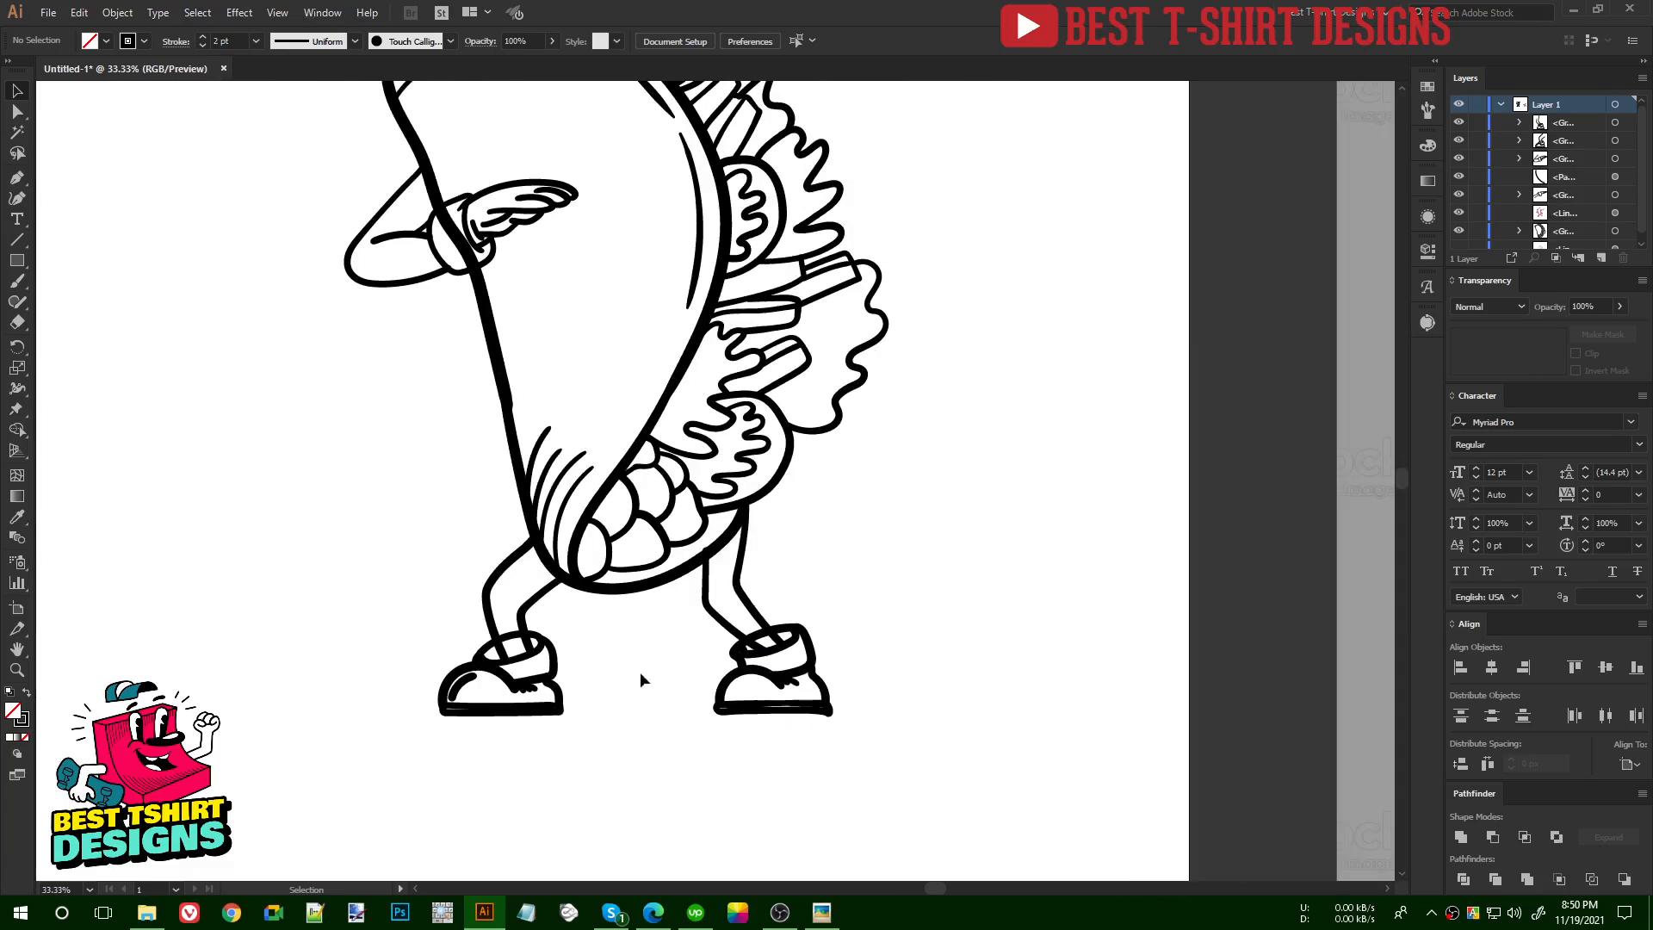
{"action": "scroll", "coordinate": [471, 736], "scroll_direction": "up", "scroll_amount": 2}
{"action": "scroll", "coordinate": [584, 701], "scroll_direction": "down", "scroll_amount": 2}
{"action": "left_click_drag", "start_coordinate": [433, 627], "coordinate": [947, 808]}
{"action": "left_click", "coordinate": [470, 261], "text": "shift"}
{"action": "scroll", "coordinate": [929, 488], "scroll_direction": "up", "scroll_amount": 2}
{"action": "scroll", "coordinate": [928, 488], "scroll_direction": "up", "scroll_amount": 2}
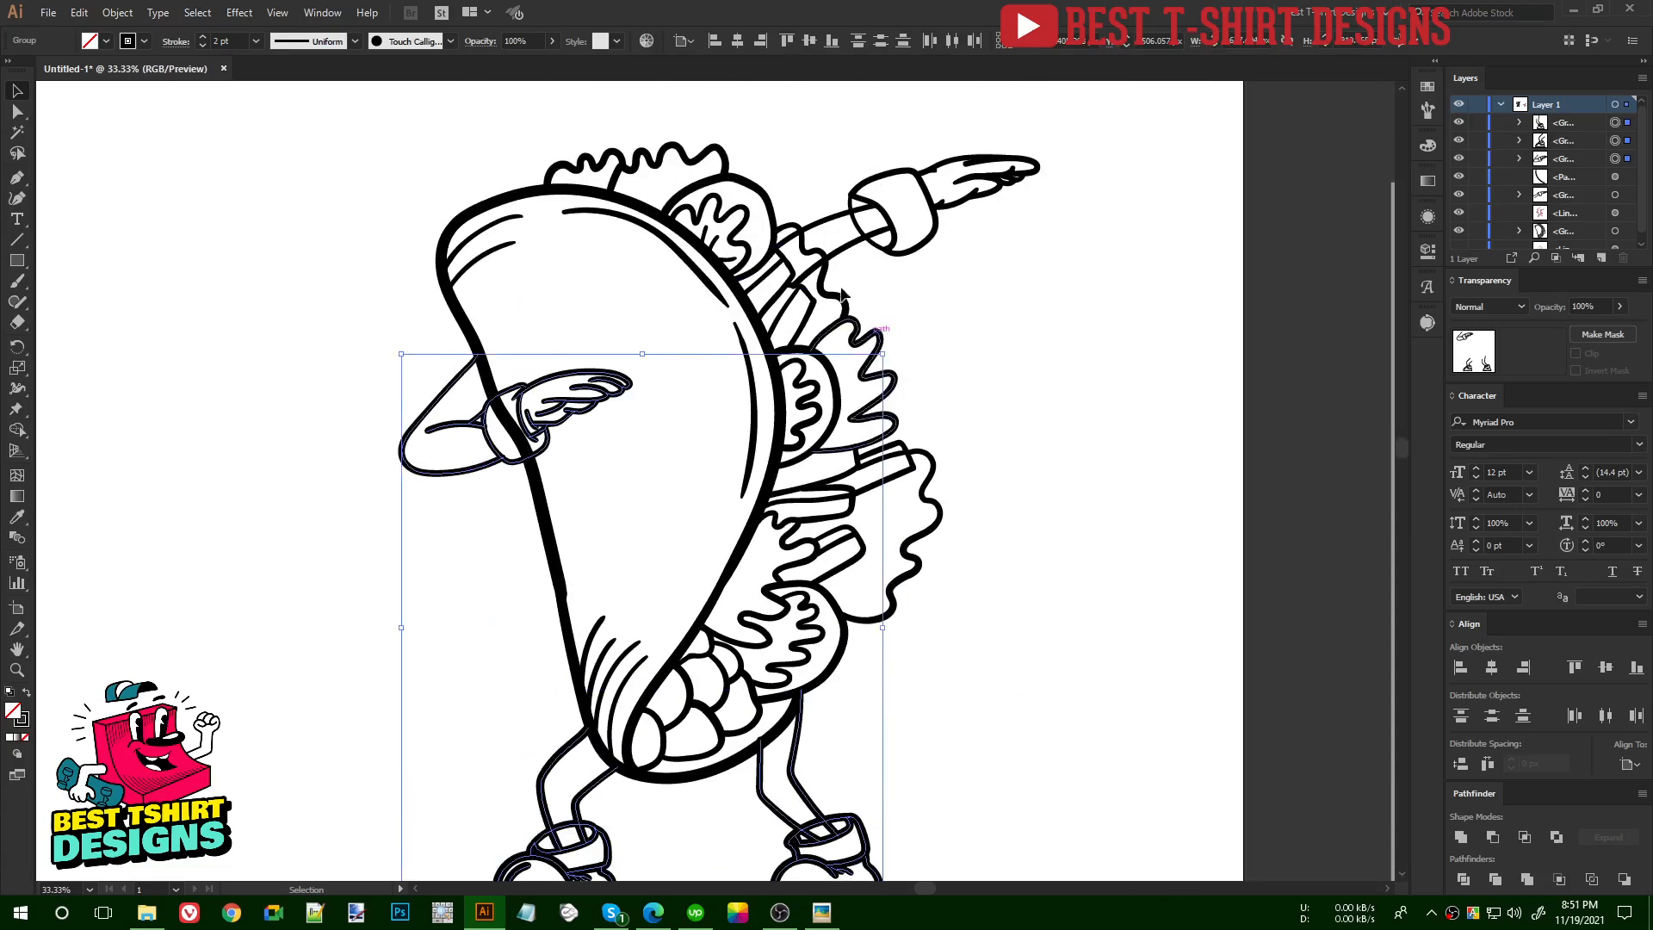
{"action": "left_click", "coordinate": [870, 237], "text": "shift"}
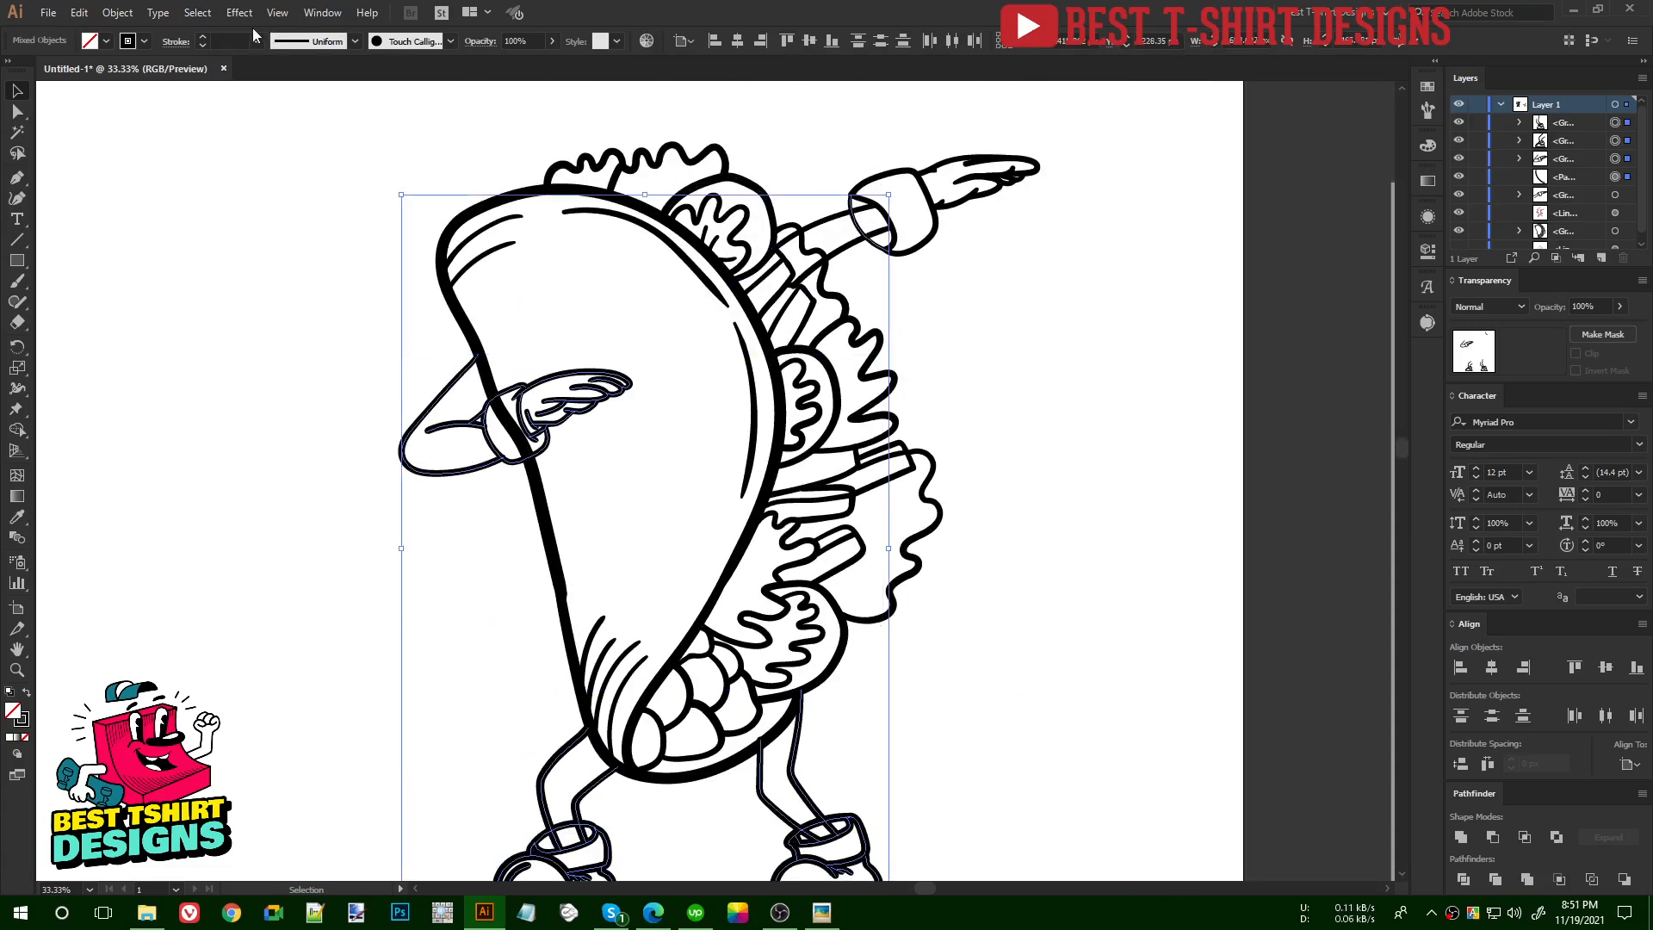
{"action": "left_click", "coordinate": [933, 228]}
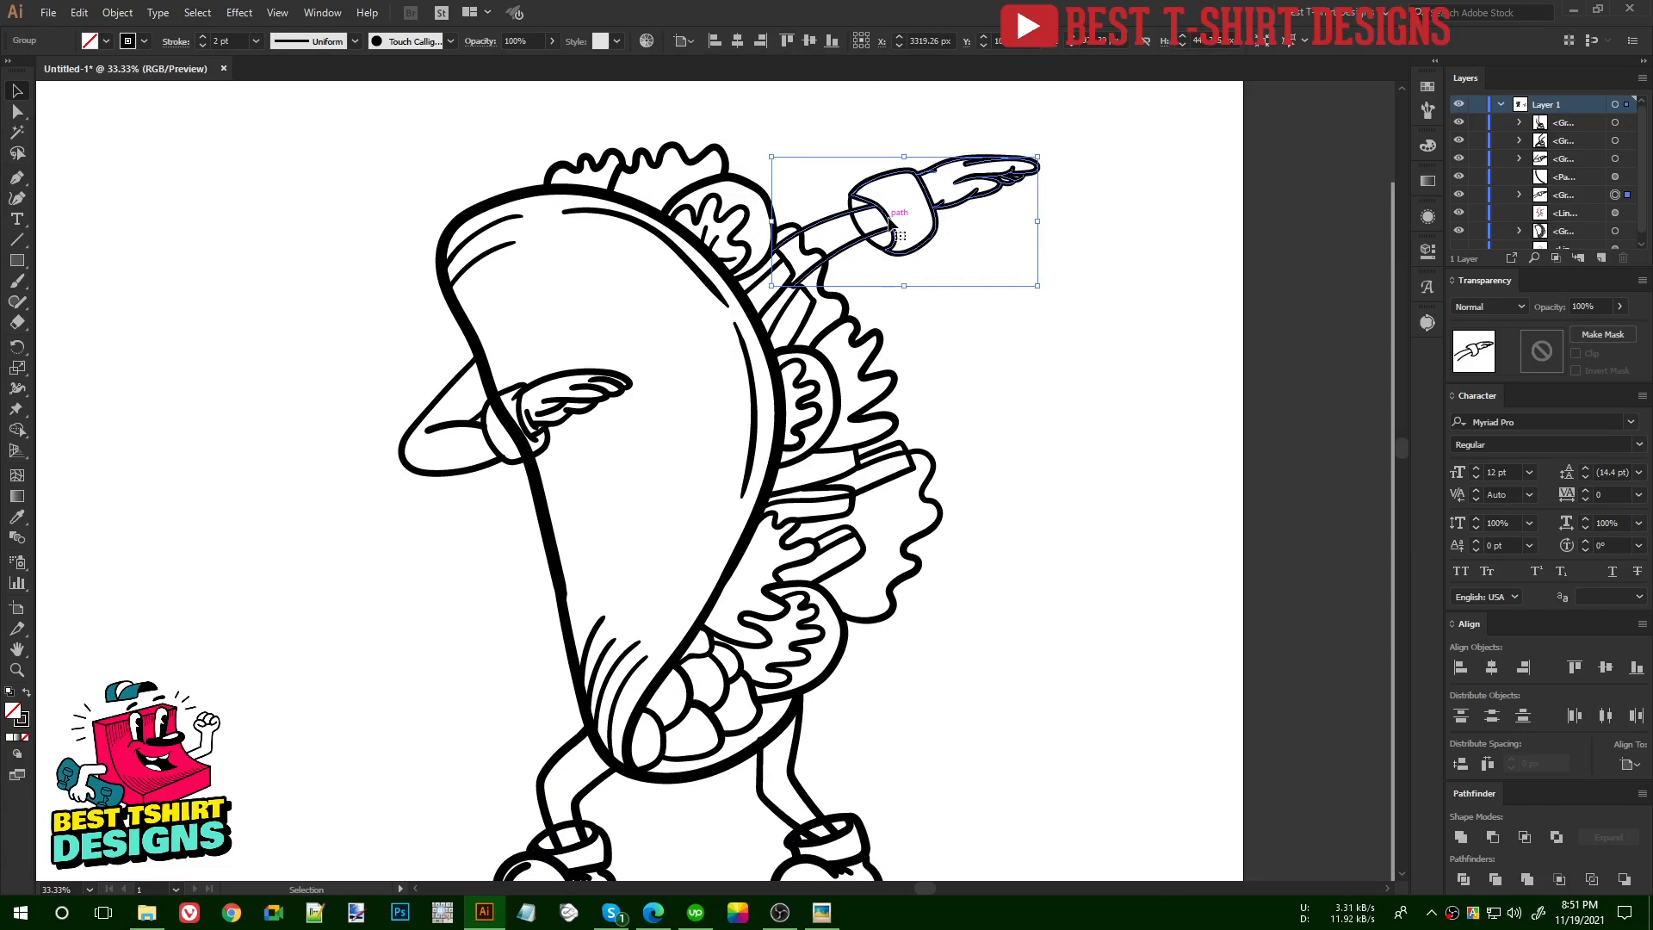
{"action": "scroll", "coordinate": [516, 602], "scroll_direction": "down", "scroll_amount": 3}
{"action": "left_click_drag", "start_coordinate": [432, 746], "coordinate": [1071, 880]}
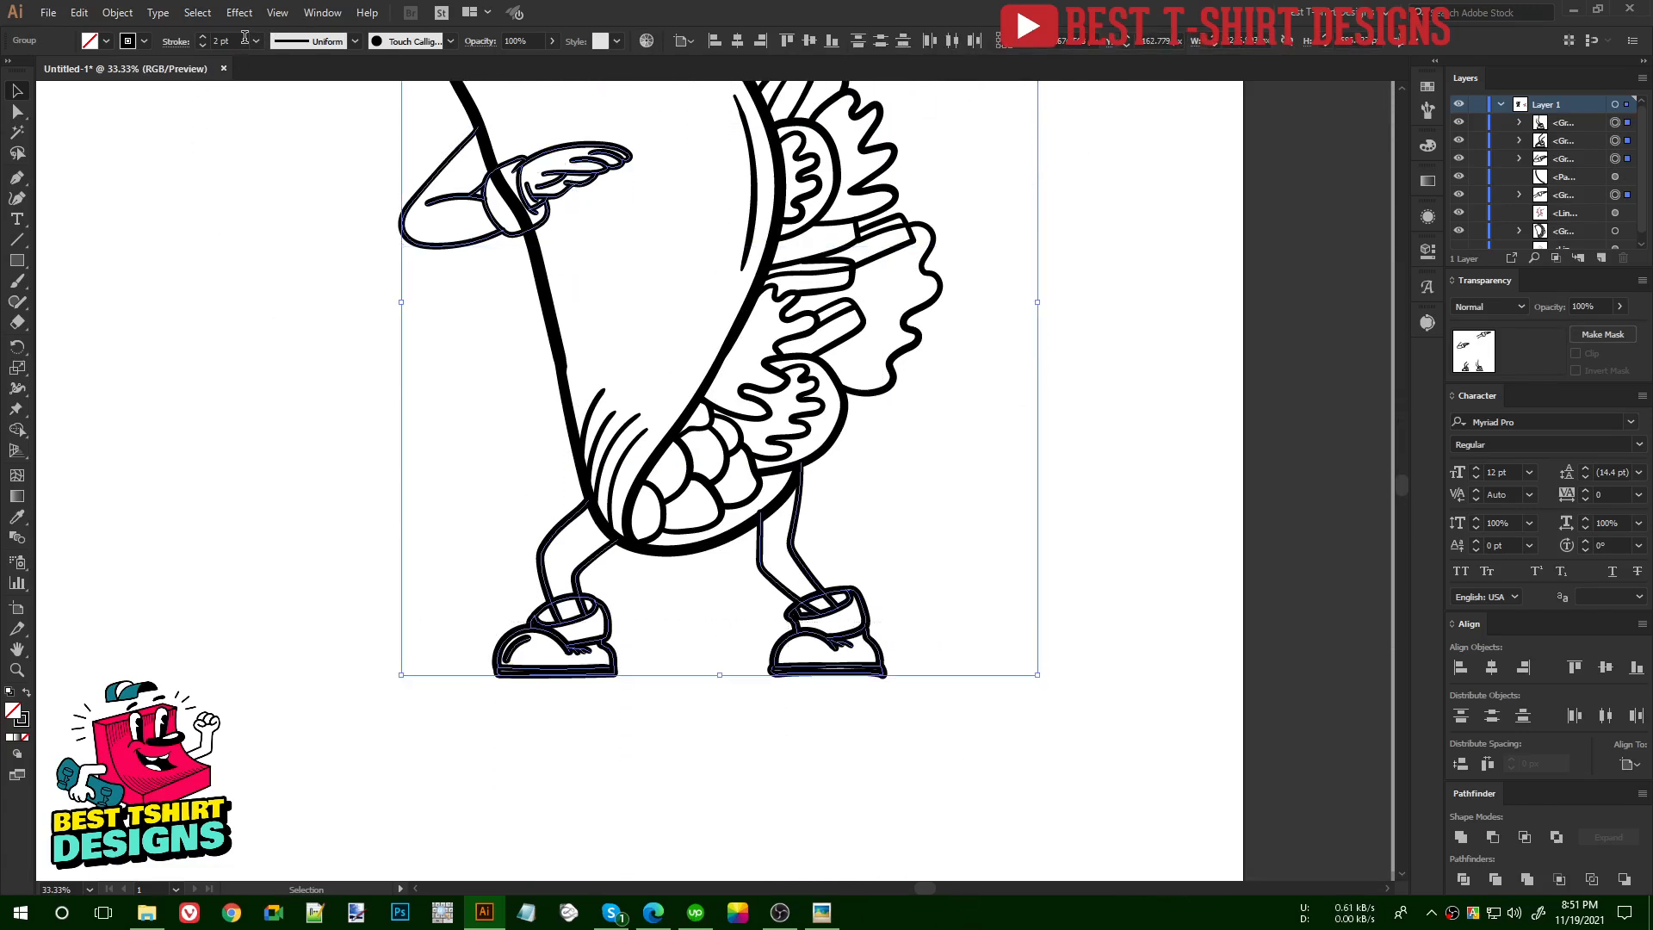
{"action": "key", "text": "Return"}
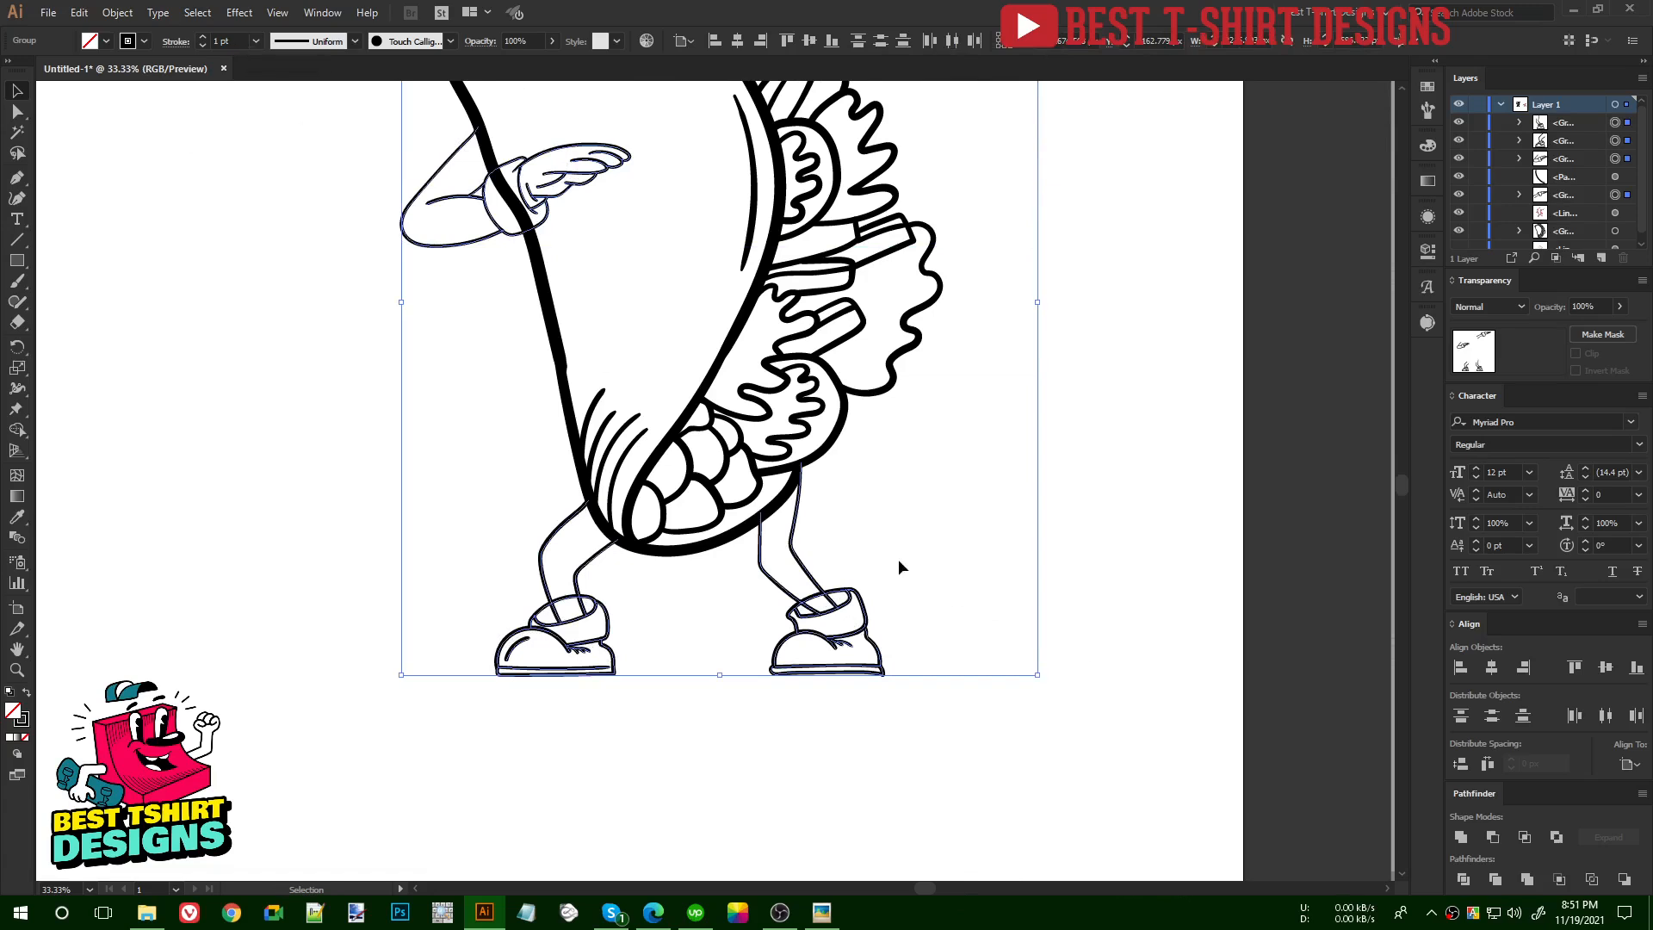
- Set the stroke weight of the taco body and fillings group to 0.5 pt and deselect it
{"action": "scroll", "coordinate": [897, 560], "scroll_direction": "up", "scroll_amount": 5}
{"action": "left_click", "coordinate": [858, 394]}
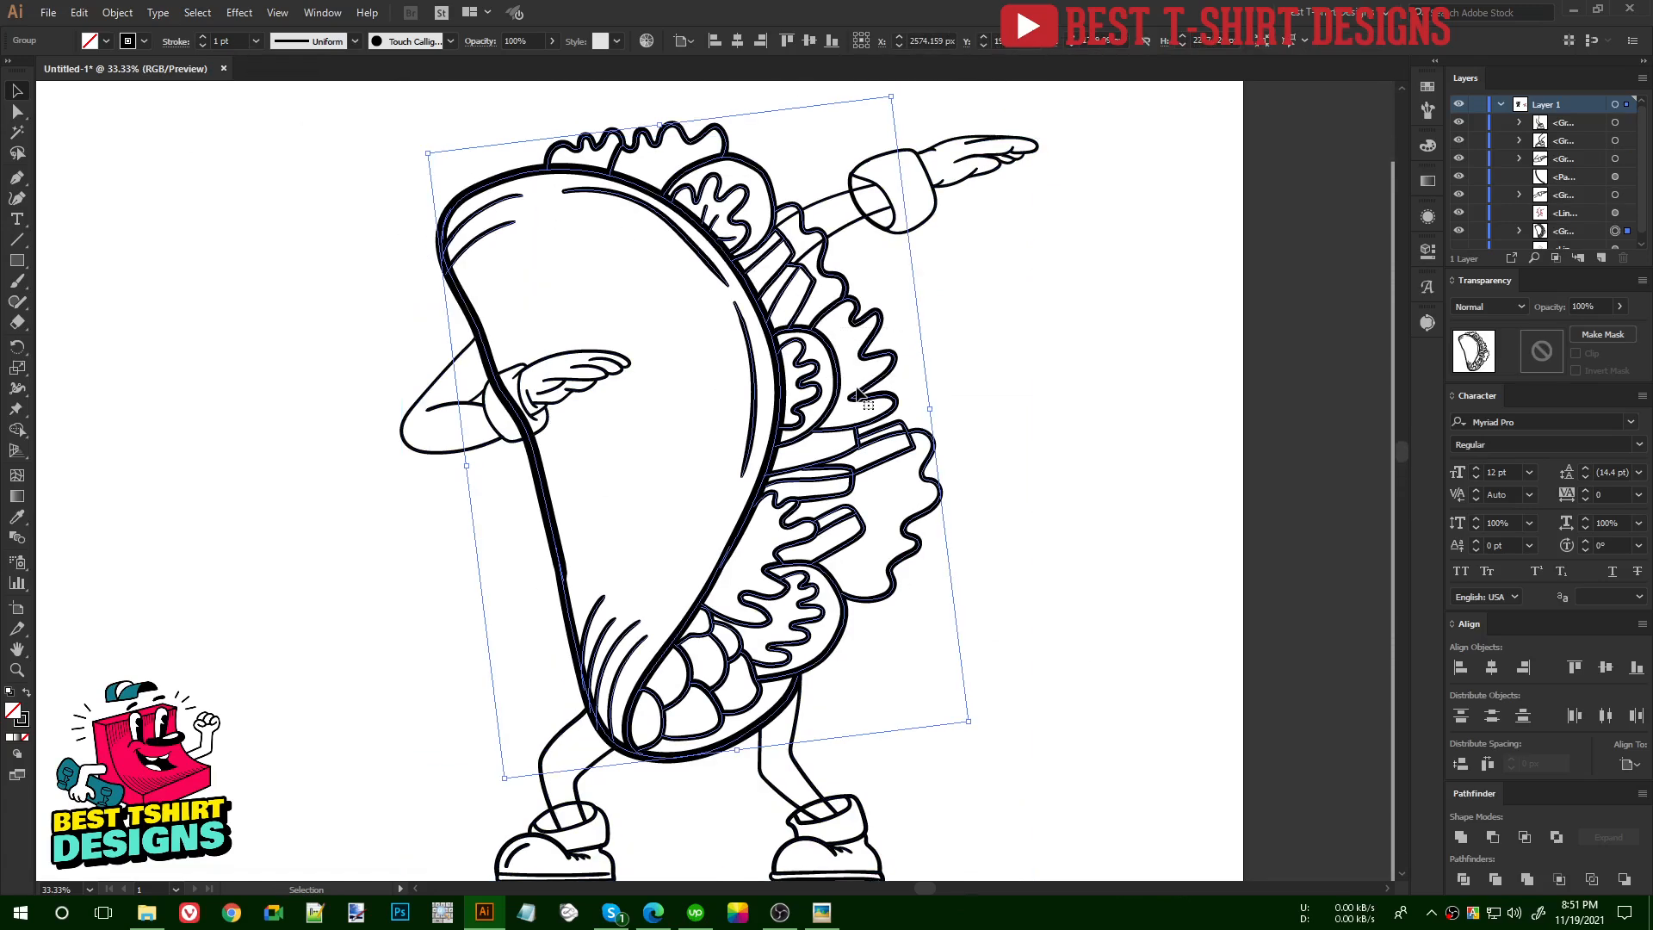
{"action": "type", "text": "0.75"}
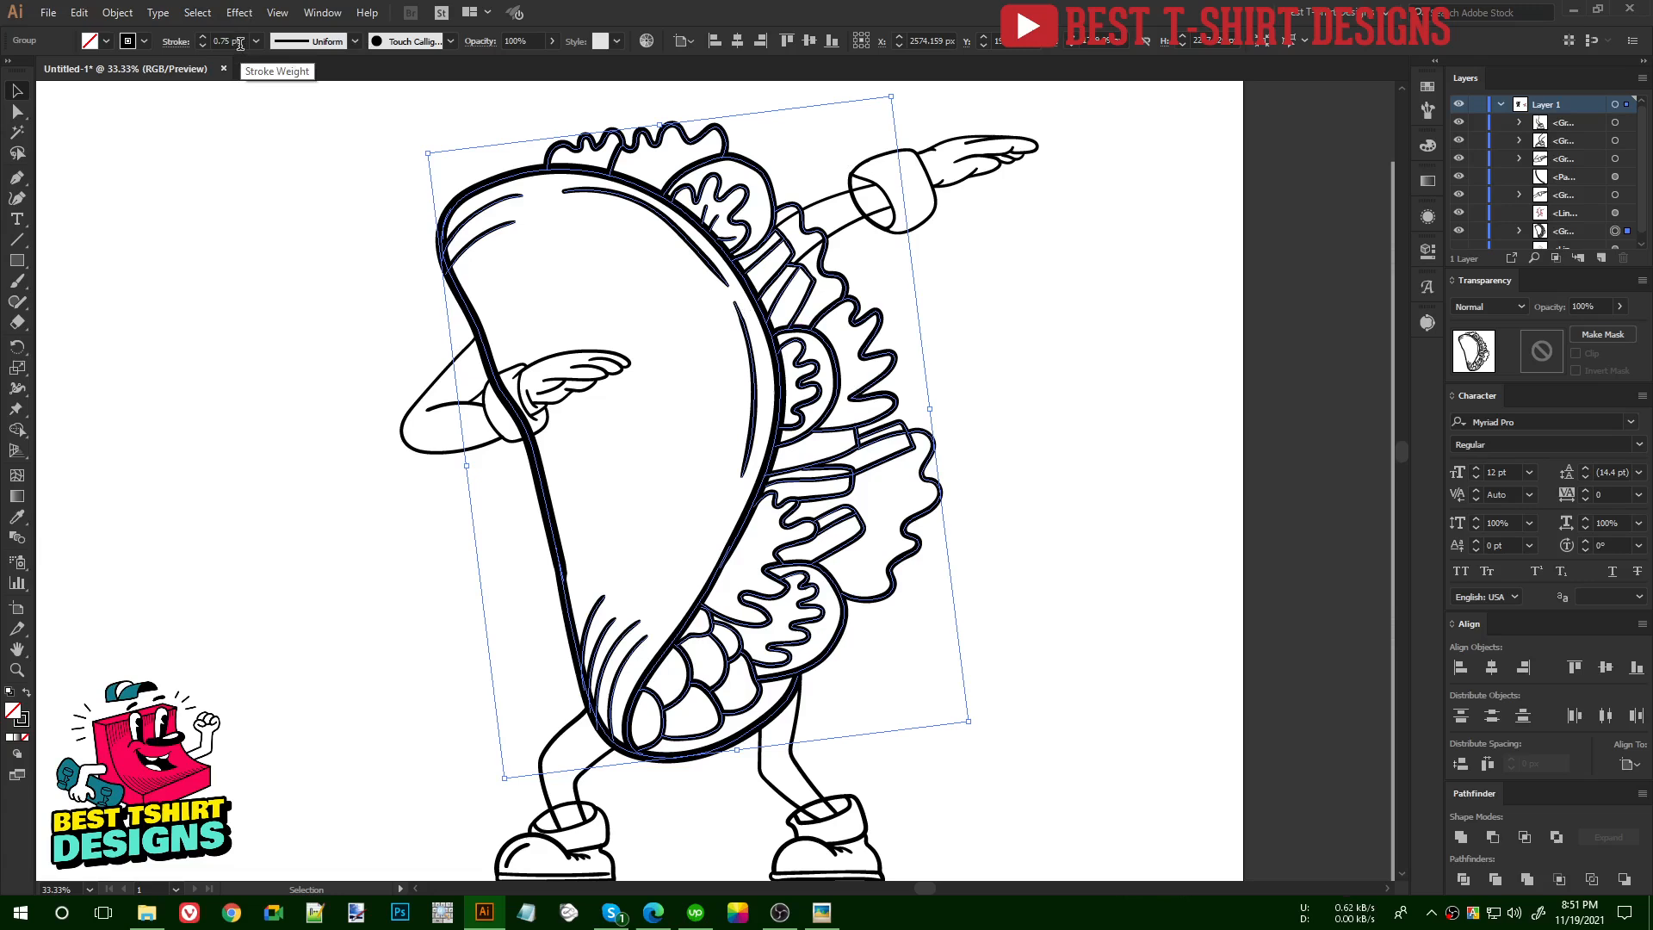
{"action": "key", "text": "Return"}
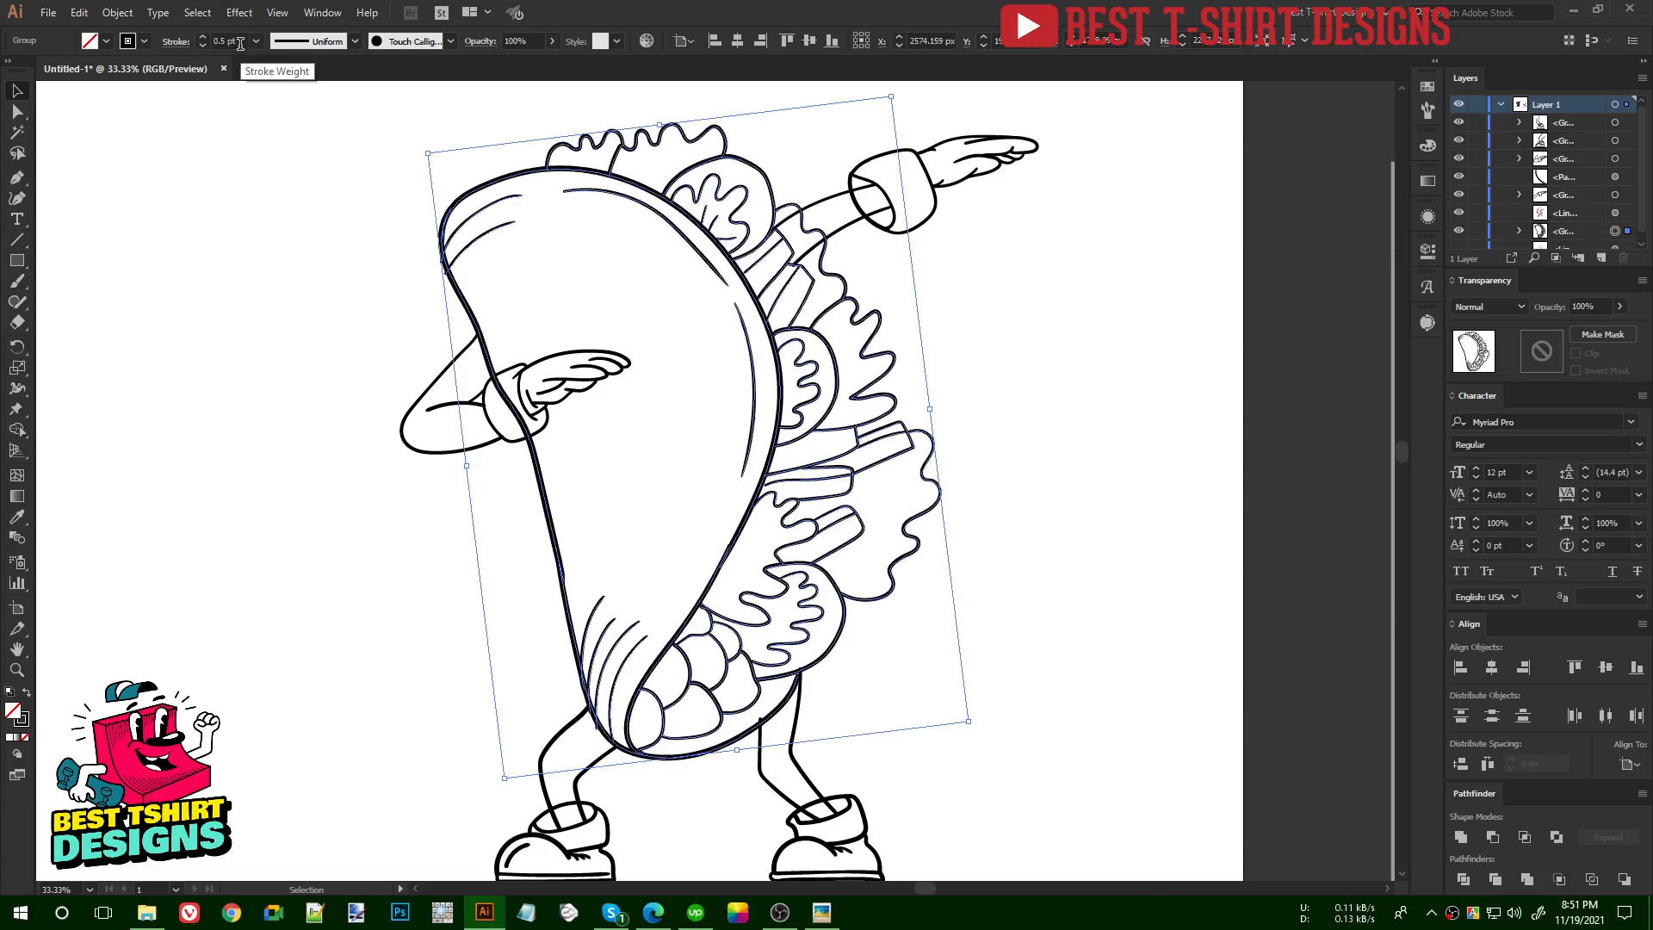
{"action": "key", "text": "Down"}
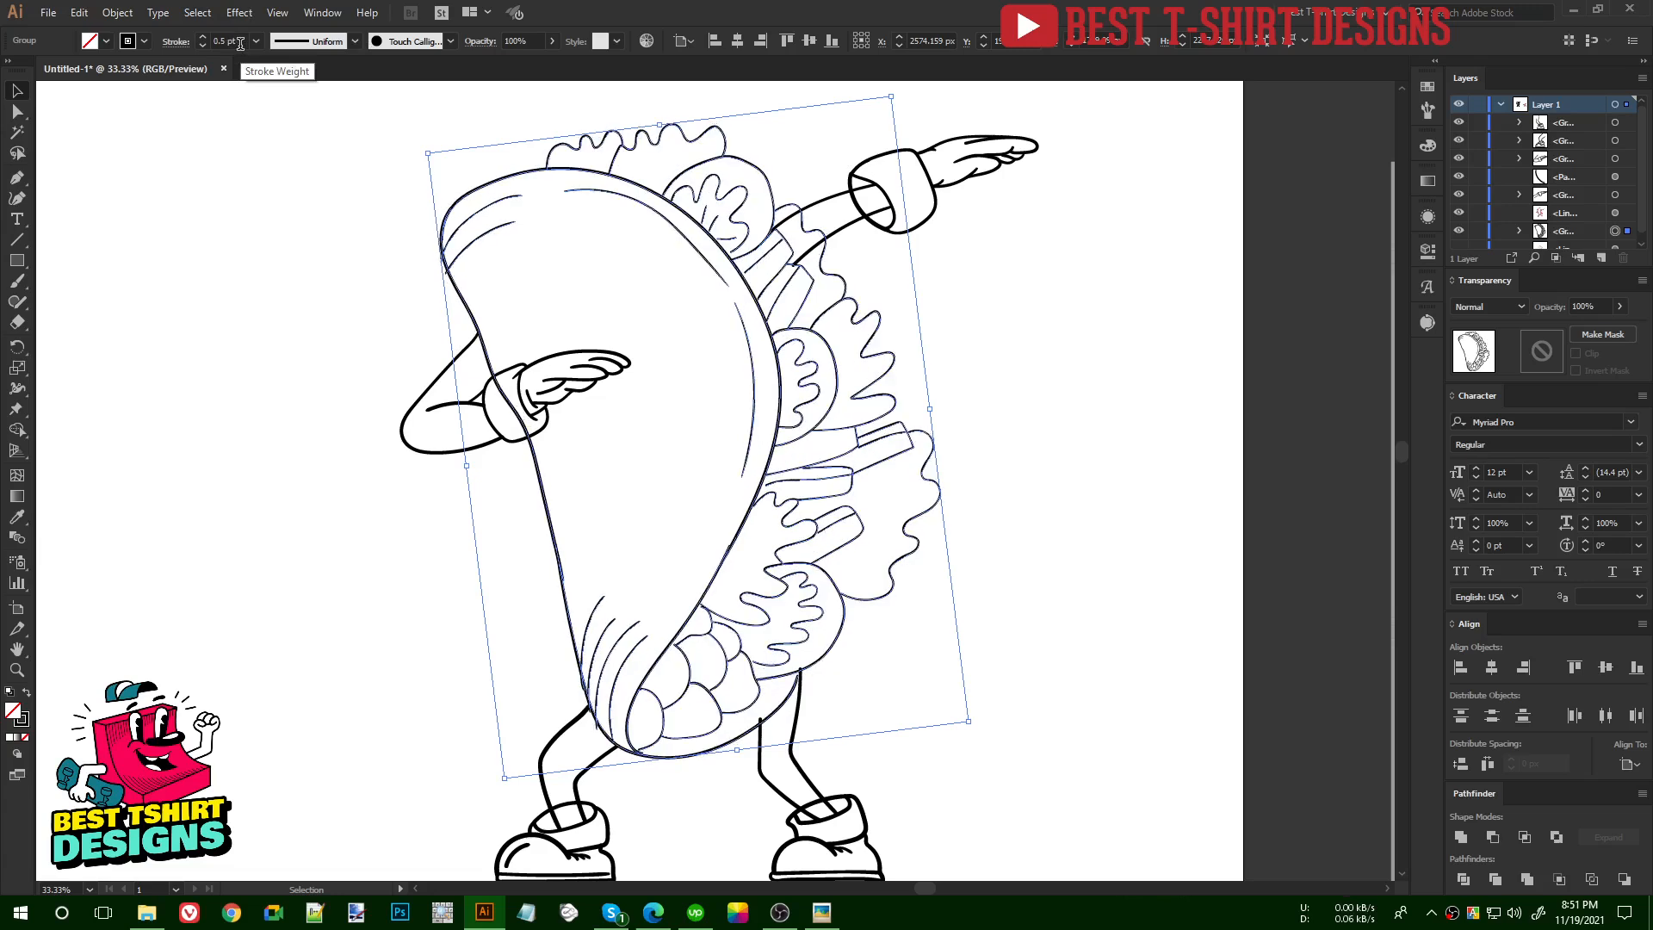
{"action": "left_click", "coordinate": [1040, 283]}
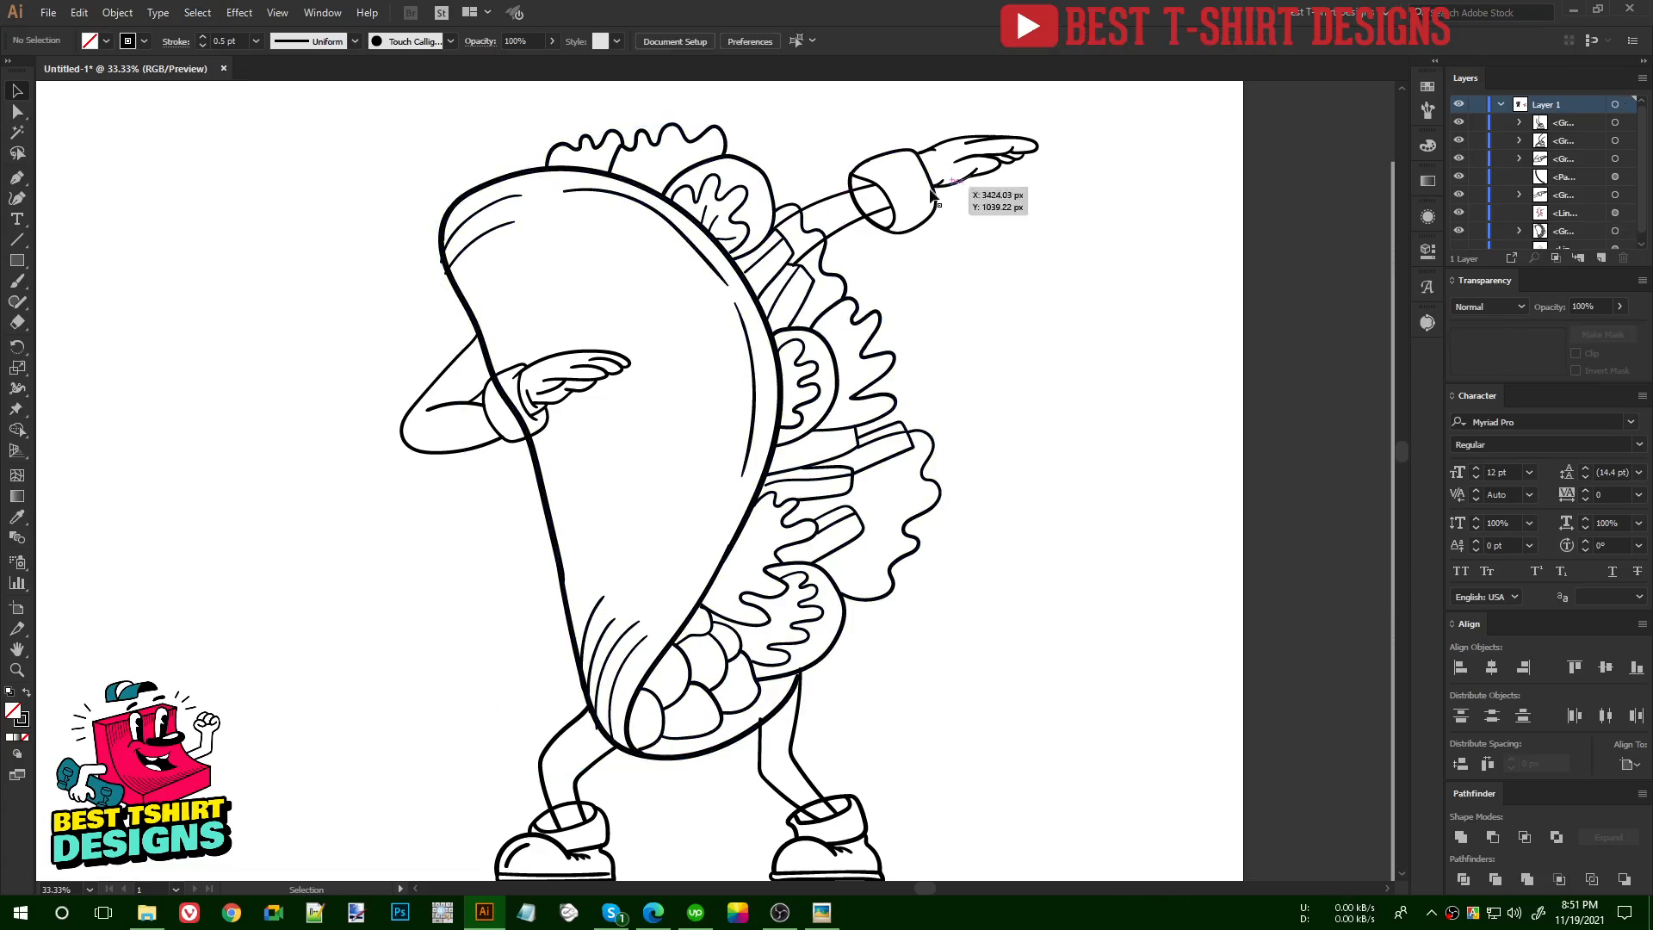
- Extend the upper ends of the two lines of the taco's right leg upward so they overlap the body
{"action": "scroll", "coordinate": [851, 665], "scroll_direction": "down", "scroll_amount": 2}
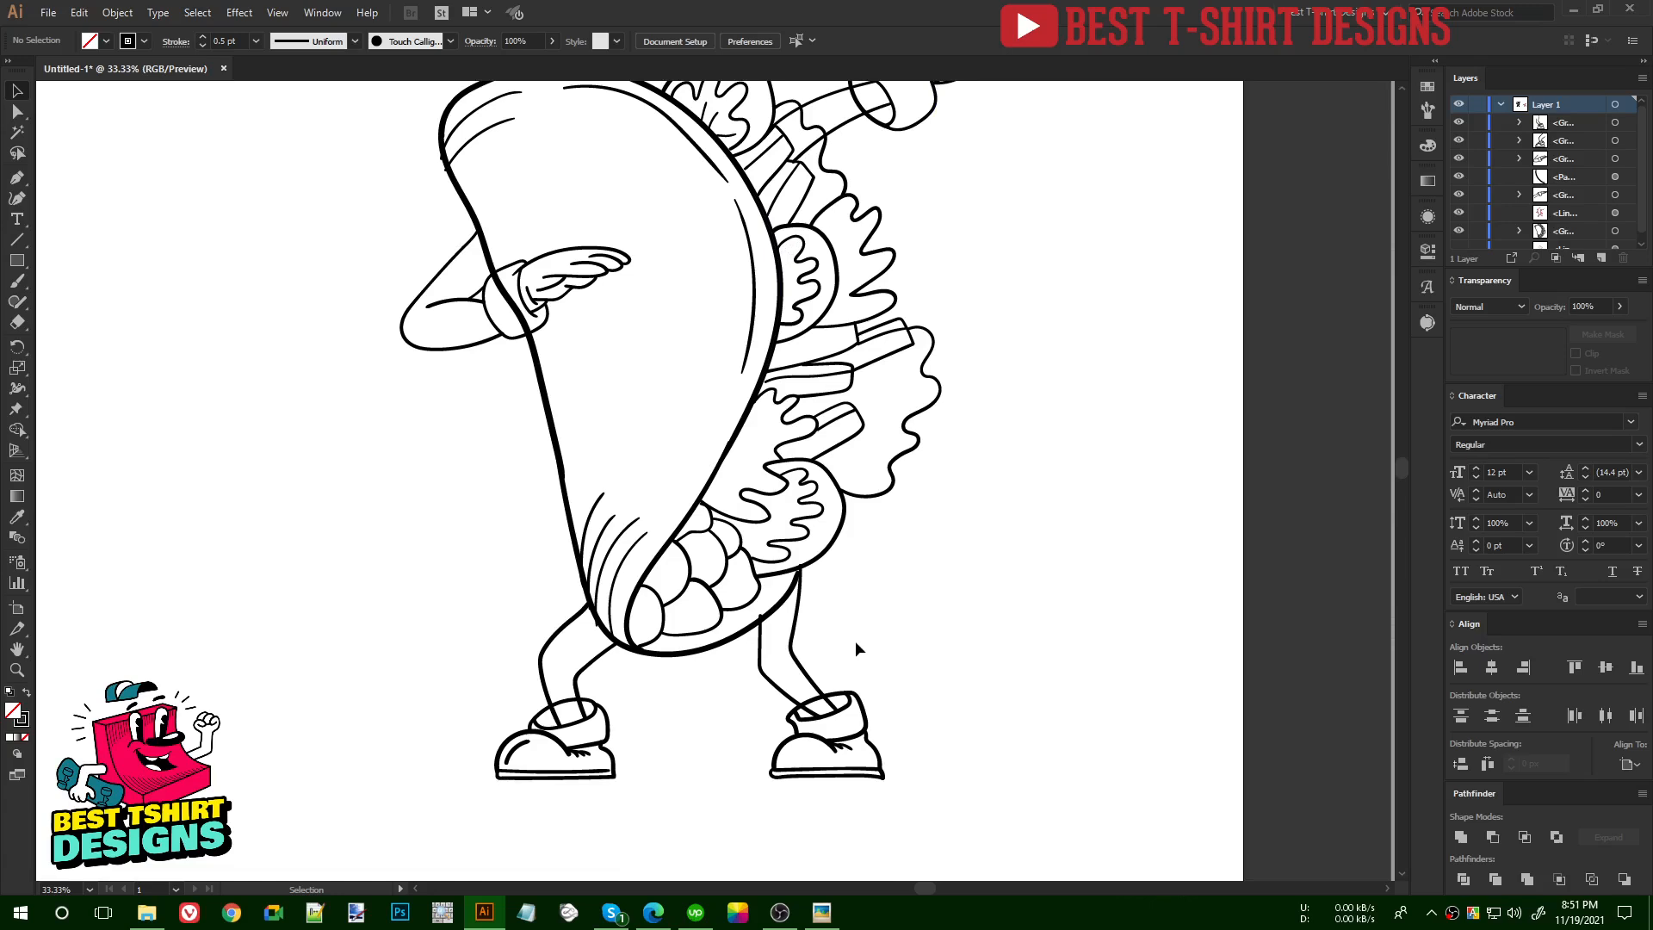
{"action": "scroll", "coordinate": [761, 676], "scroll_direction": "up", "scroll_amount": 2}
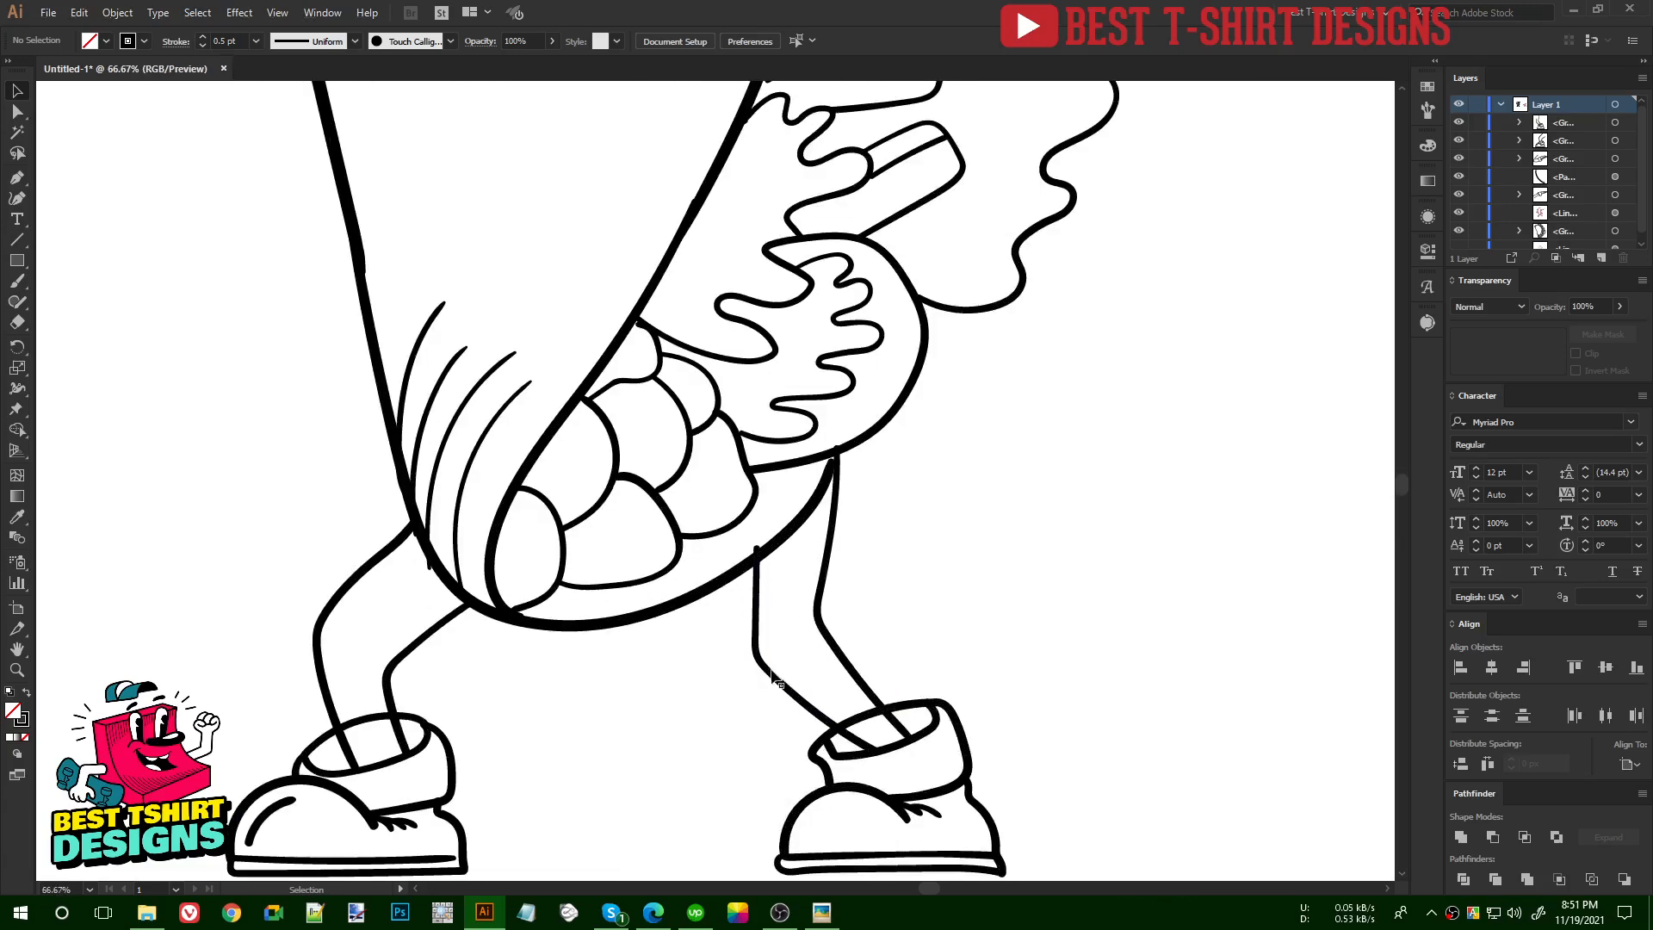
{"action": "left_click", "coordinate": [824, 600]}
{"action": "key", "text": "a"}
{"action": "left_click_drag", "start_coordinate": [757, 552], "coordinate": [724, 504]}
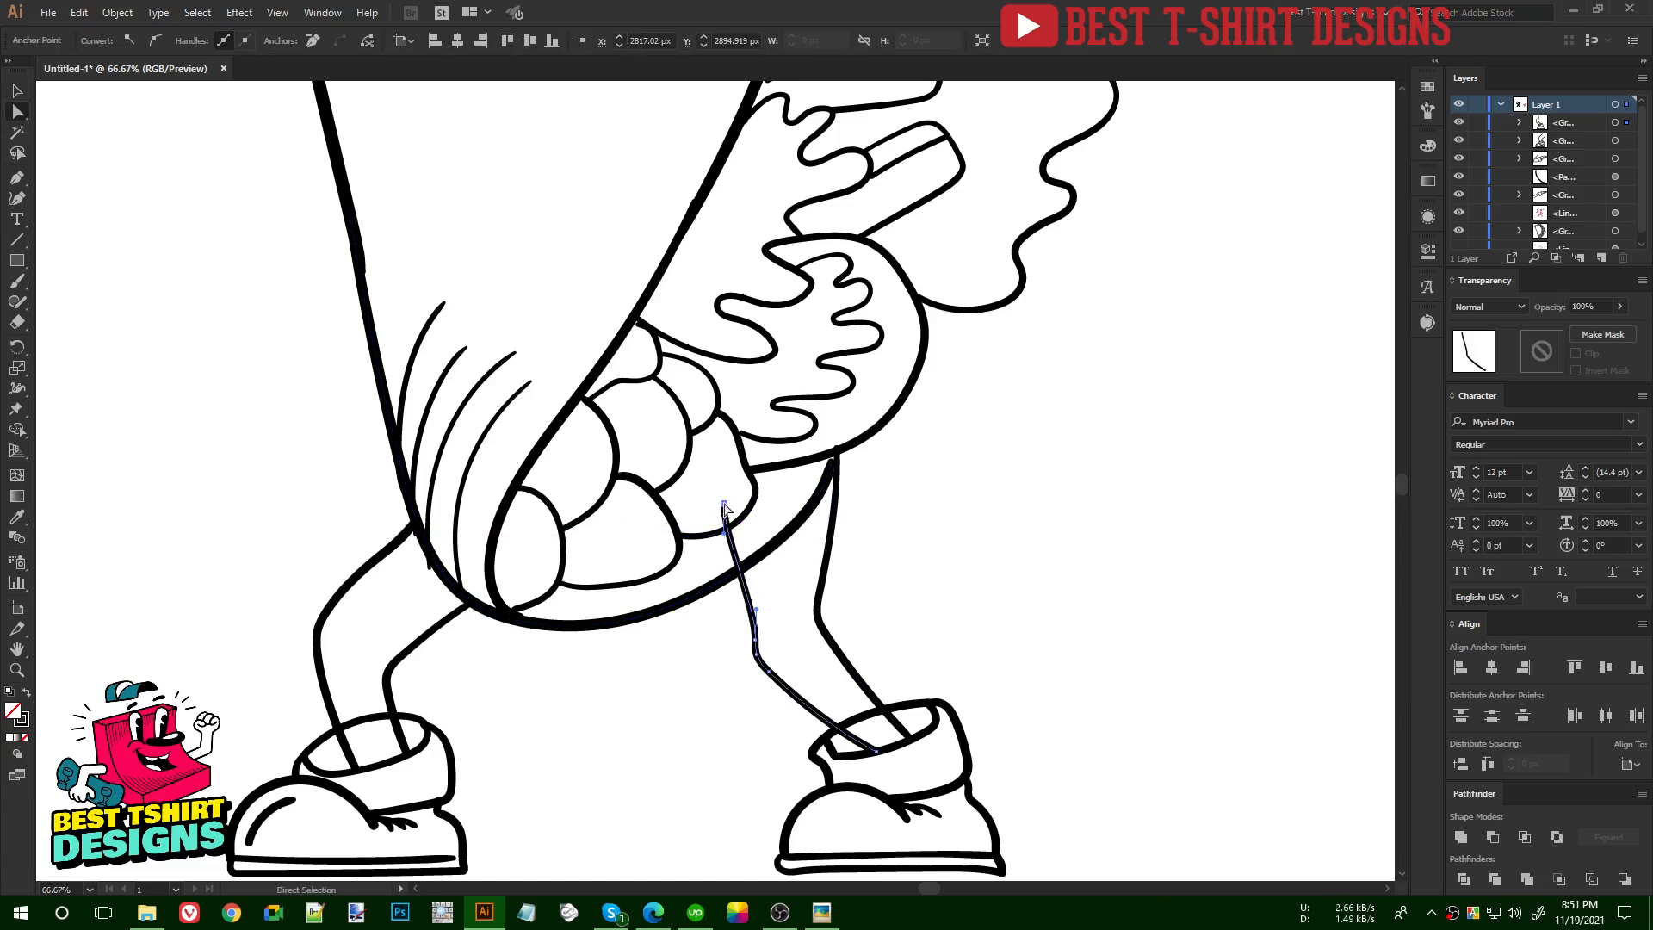
{"action": "left_click_drag", "start_coordinate": [756, 610], "coordinate": [738, 577]}
{"action": "left_click_drag", "start_coordinate": [836, 451], "coordinate": [820, 433]}
{"action": "left_click", "coordinate": [862, 514]}
- Move the end anchor of the taco shell's bottom outline up to meet the edge of the lowest tomato slice
{"action": "scroll", "coordinate": [848, 482], "scroll_direction": "up", "scroll_amount": 3}
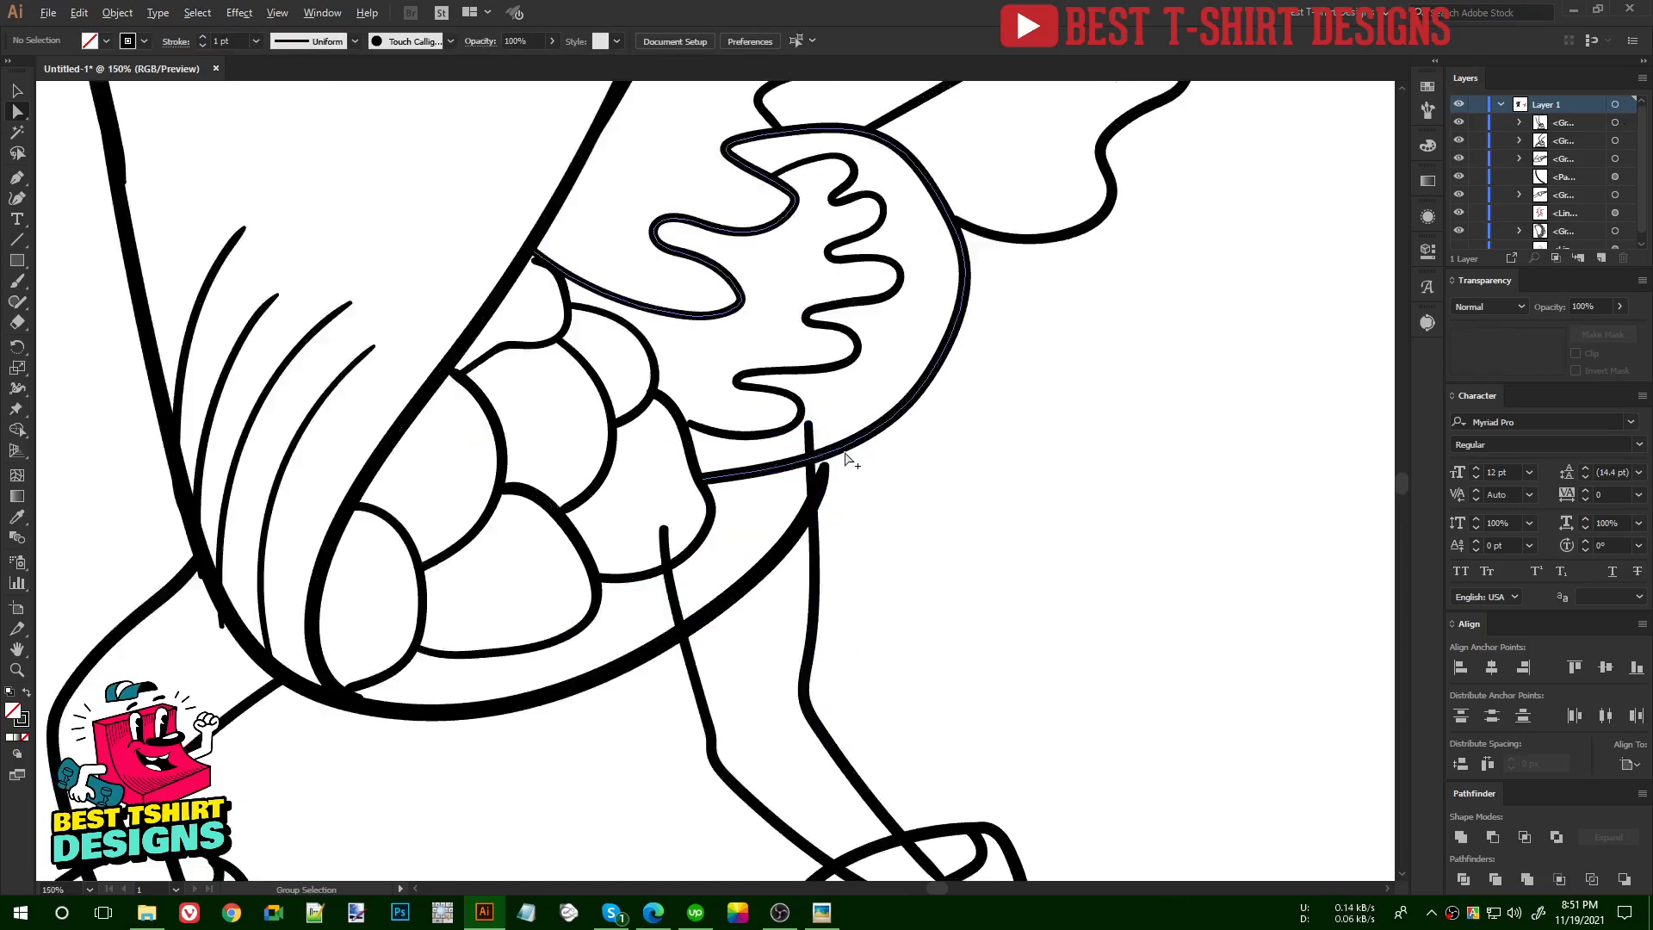
{"action": "left_click", "coordinate": [805, 483]}
{"action": "left_click_drag", "start_coordinate": [805, 483], "coordinate": [813, 451]}
{"action": "scroll", "coordinate": [828, 465], "scroll_direction": "down", "scroll_amount": 4}
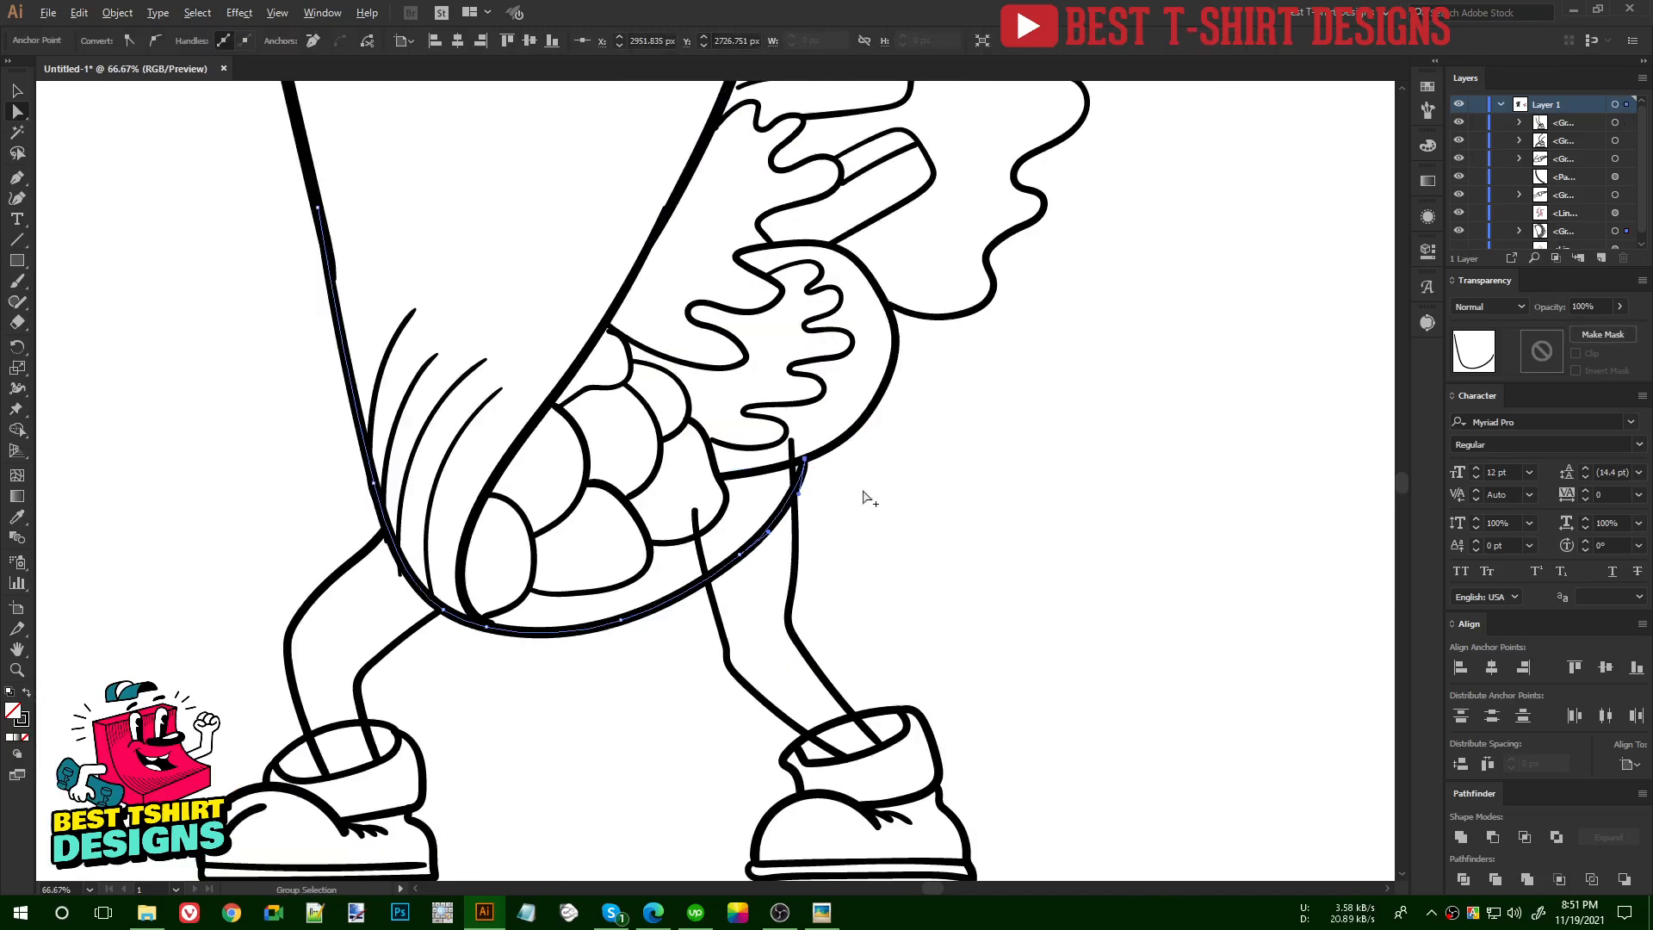
{"action": "left_click", "coordinate": [904, 506]}
{"action": "scroll", "coordinate": [888, 563], "scroll_direction": "up", "scroll_amount": 5}
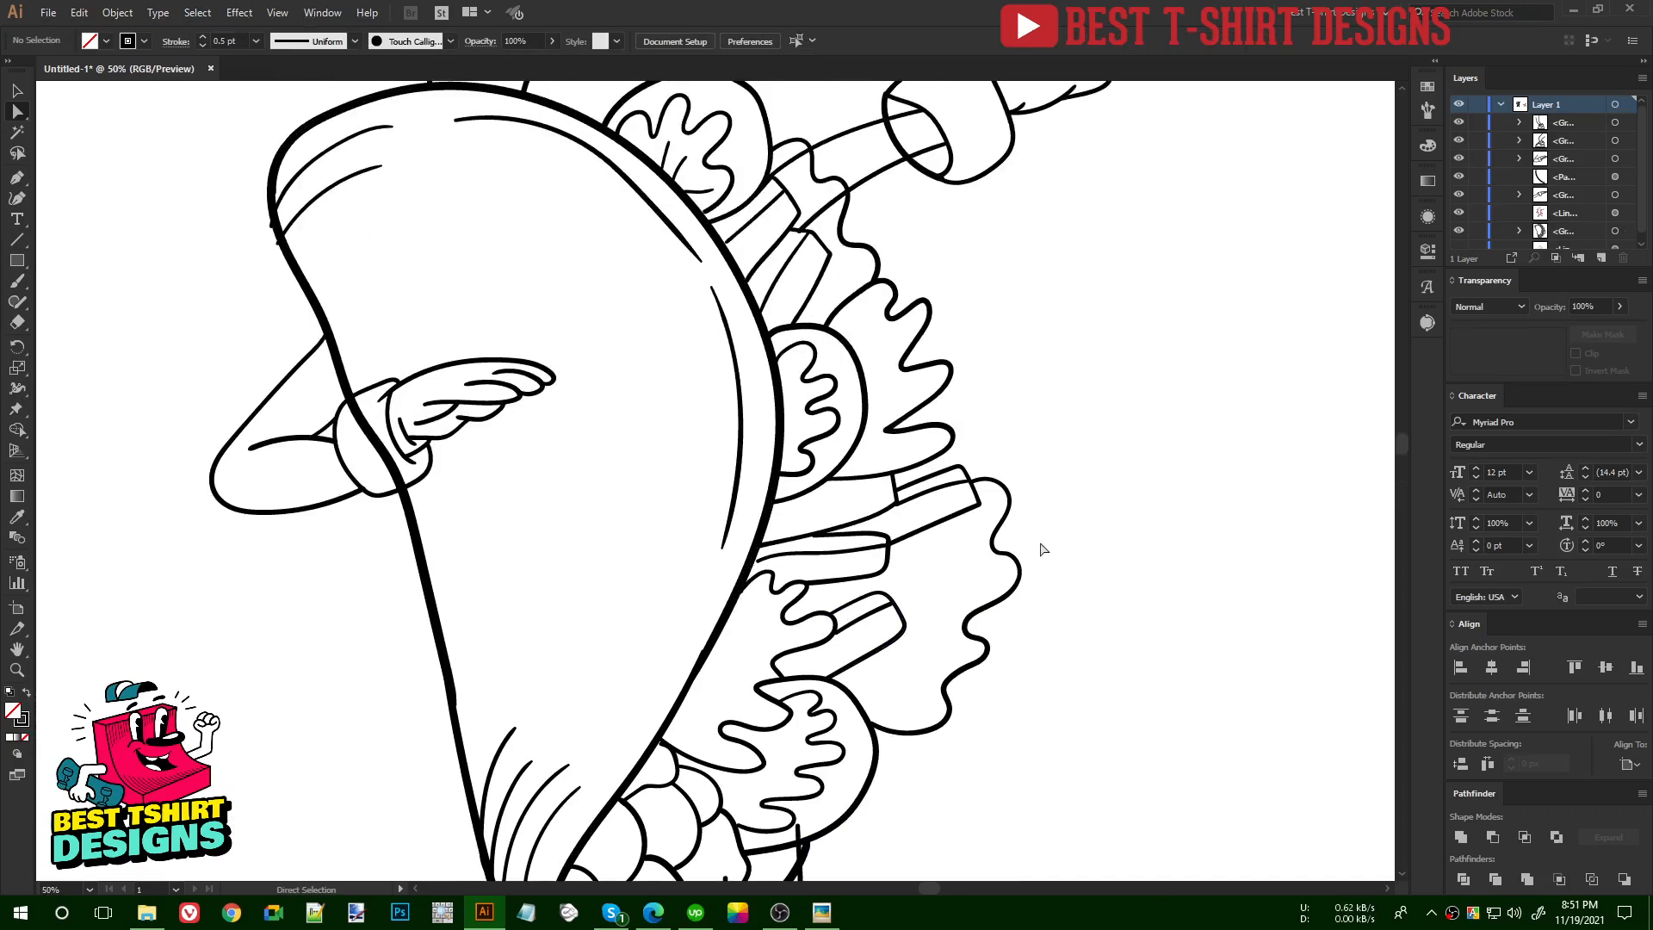
{"action": "scroll", "coordinate": [1042, 549], "scroll_direction": "up", "scroll_amount": 1}
{"action": "scroll", "coordinate": [1041, 550], "scroll_direction": "up", "scroll_amount": 3}
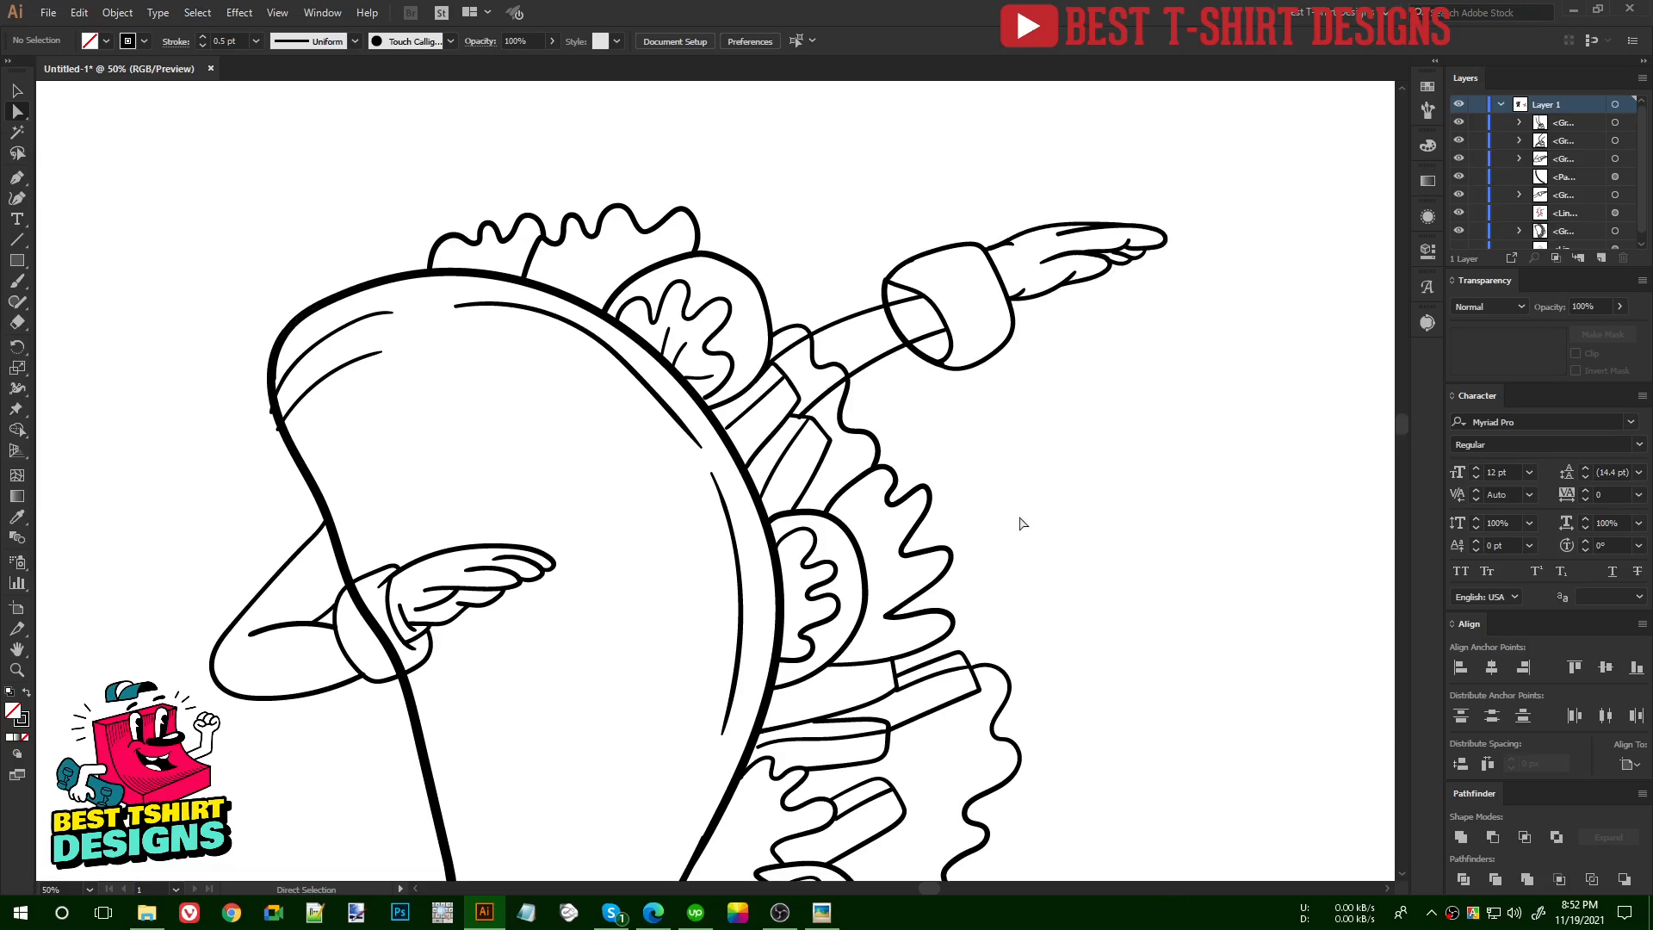
{"action": "scroll", "coordinate": [781, 309], "scroll_direction": "down", "scroll_amount": 3}
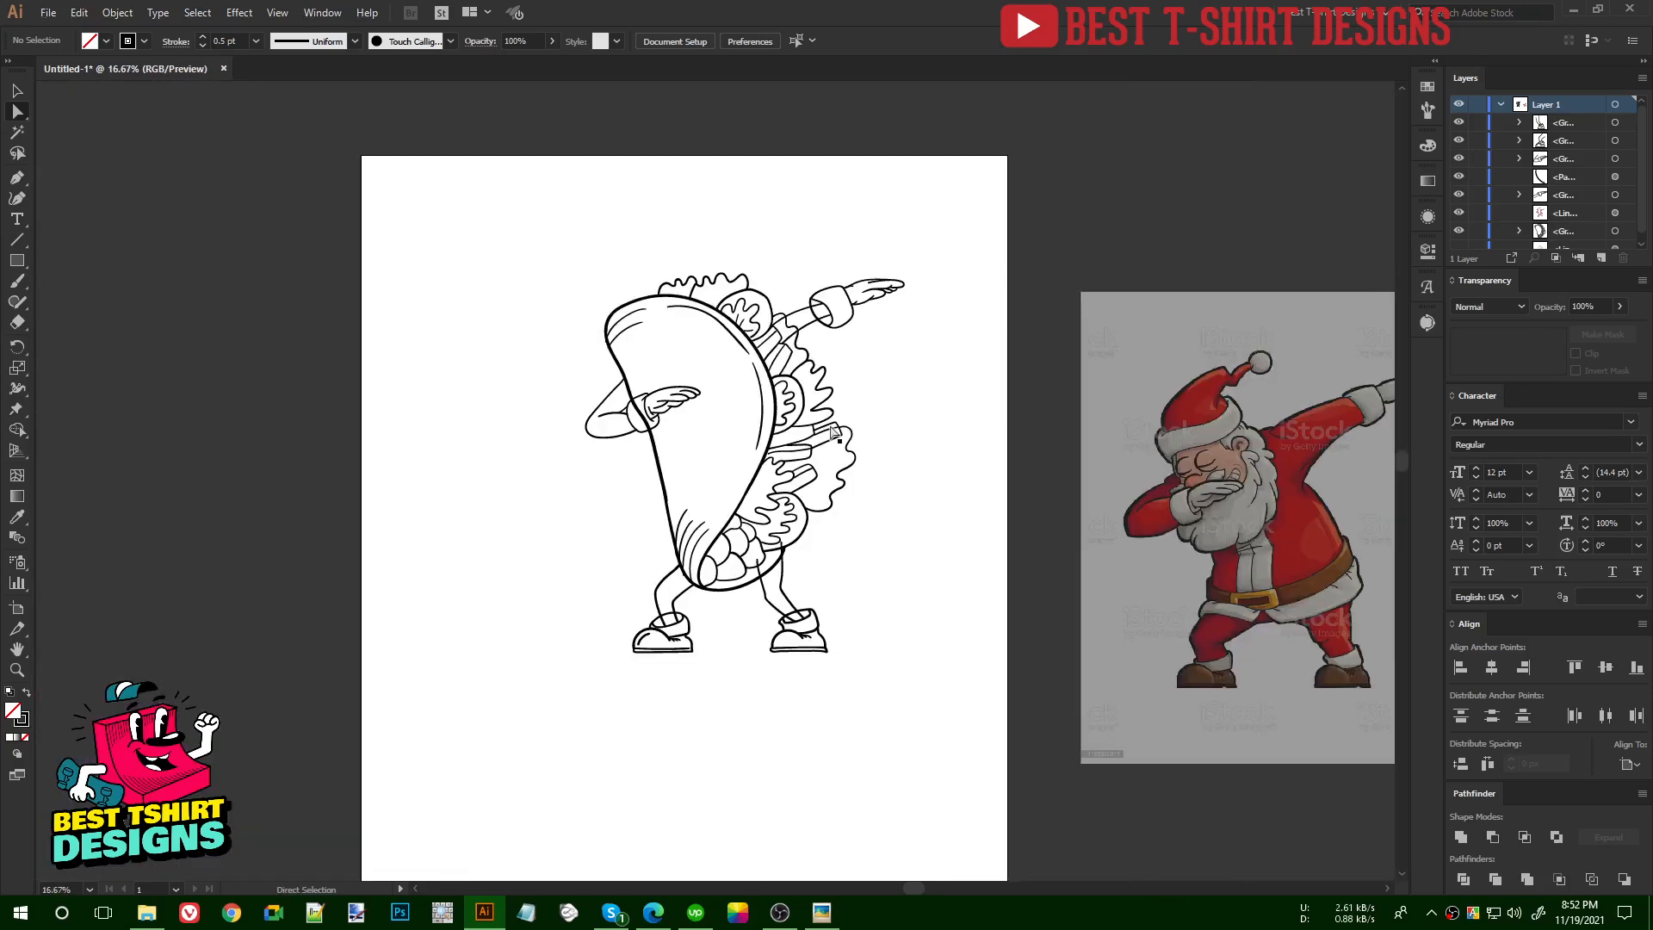
{"action": "key", "text": "v"}
{"action": "left_click_drag", "start_coordinate": [511, 234], "coordinate": [960, 683]}
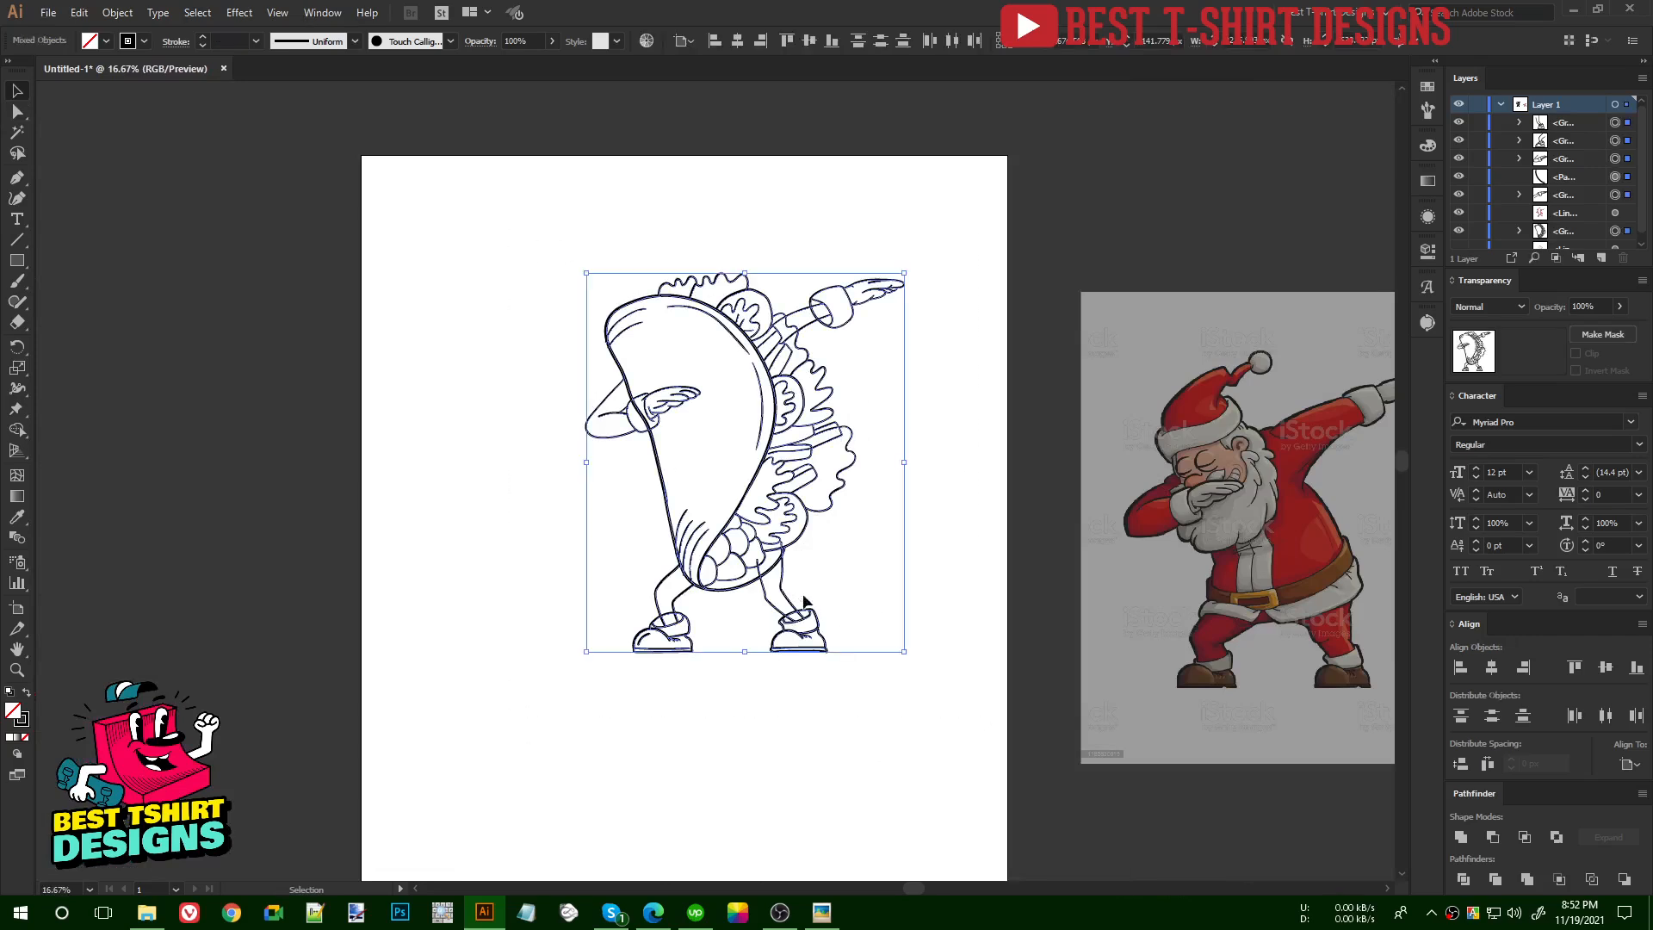
{"action": "left_click_drag", "start_coordinate": [530, 228], "coordinate": [989, 731]}
{"action": "left_click", "coordinate": [989, 483]}
- Move the dabbing Santa reference image from beside the artboard onto the taco drawing, with the hat over the taco's top
{"action": "left_click_drag", "start_coordinate": [1267, 429], "coordinate": [473, 424]}
{"action": "scroll", "coordinate": [472, 424], "scroll_direction": "down", "scroll_amount": 5}
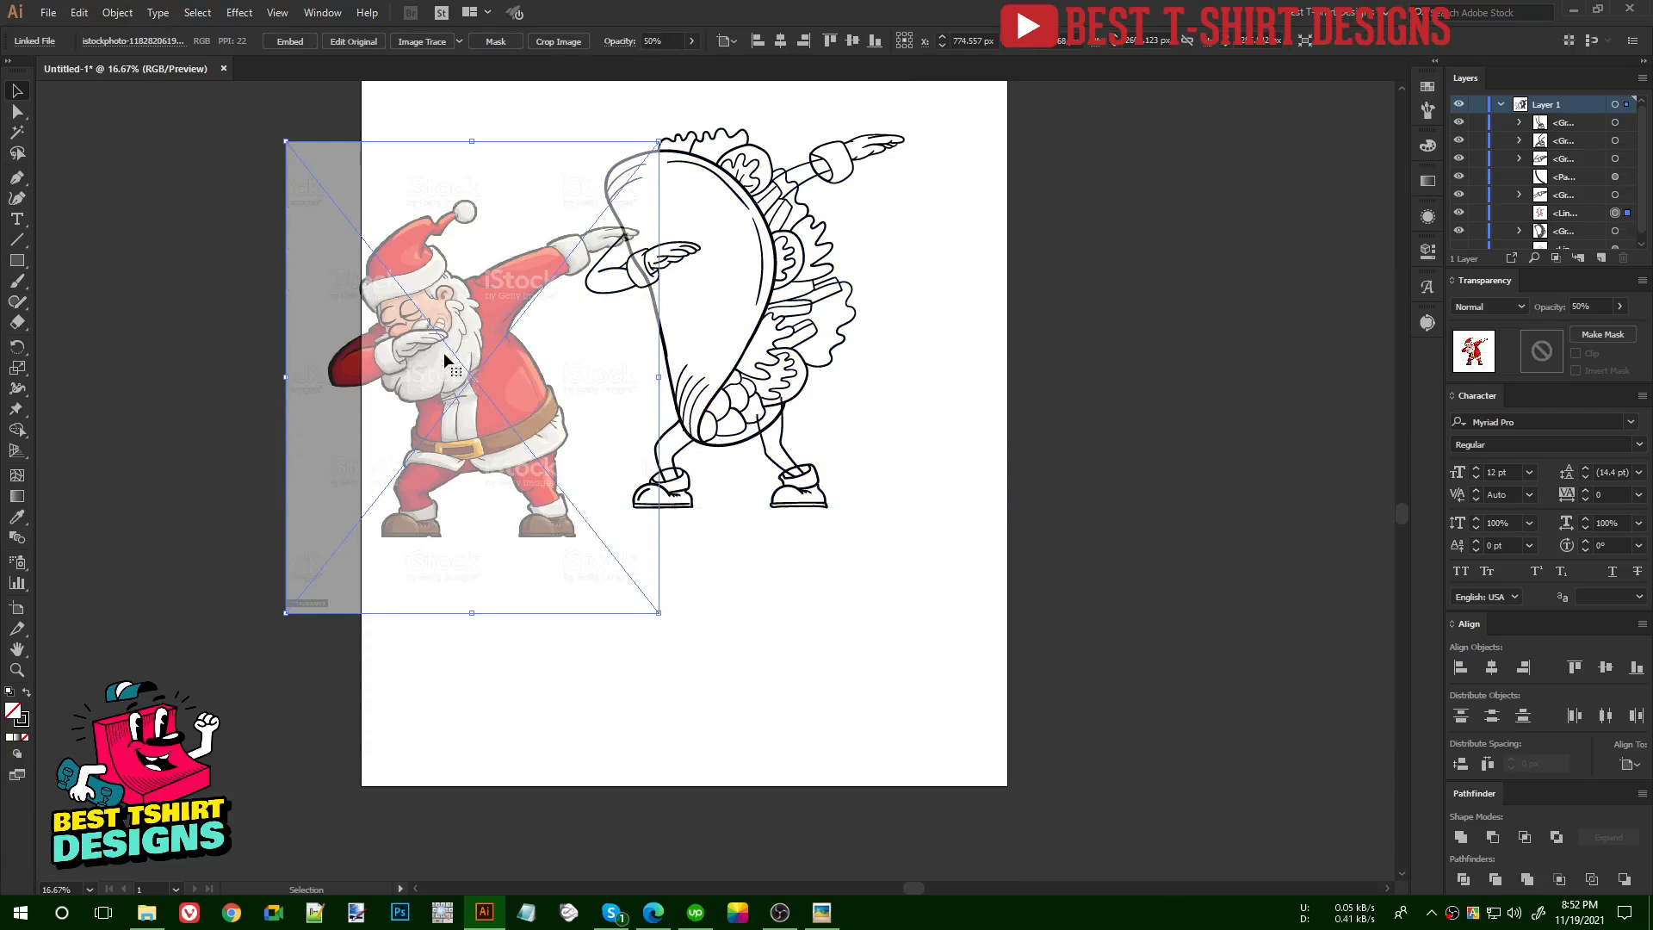
{"action": "left_click_drag", "start_coordinate": [560, 357], "coordinate": [642, 621]}
{"action": "scroll", "coordinate": [763, 649], "scroll_direction": "up", "scroll_amount": 3}
{"action": "left_click_drag", "start_coordinate": [579, 704], "coordinate": [753, 429]}
{"action": "scroll", "coordinate": [861, 551], "scroll_direction": "up", "scroll_amount": 3}
{"action": "left_click_drag", "start_coordinate": [912, 489], "coordinate": [898, 380]}
{"action": "scroll", "coordinate": [800, 231], "scroll_direction": "up", "scroll_amount": 1}
{"action": "scroll", "coordinate": [800, 236], "scroll_direction": "up", "scroll_amount": 2}
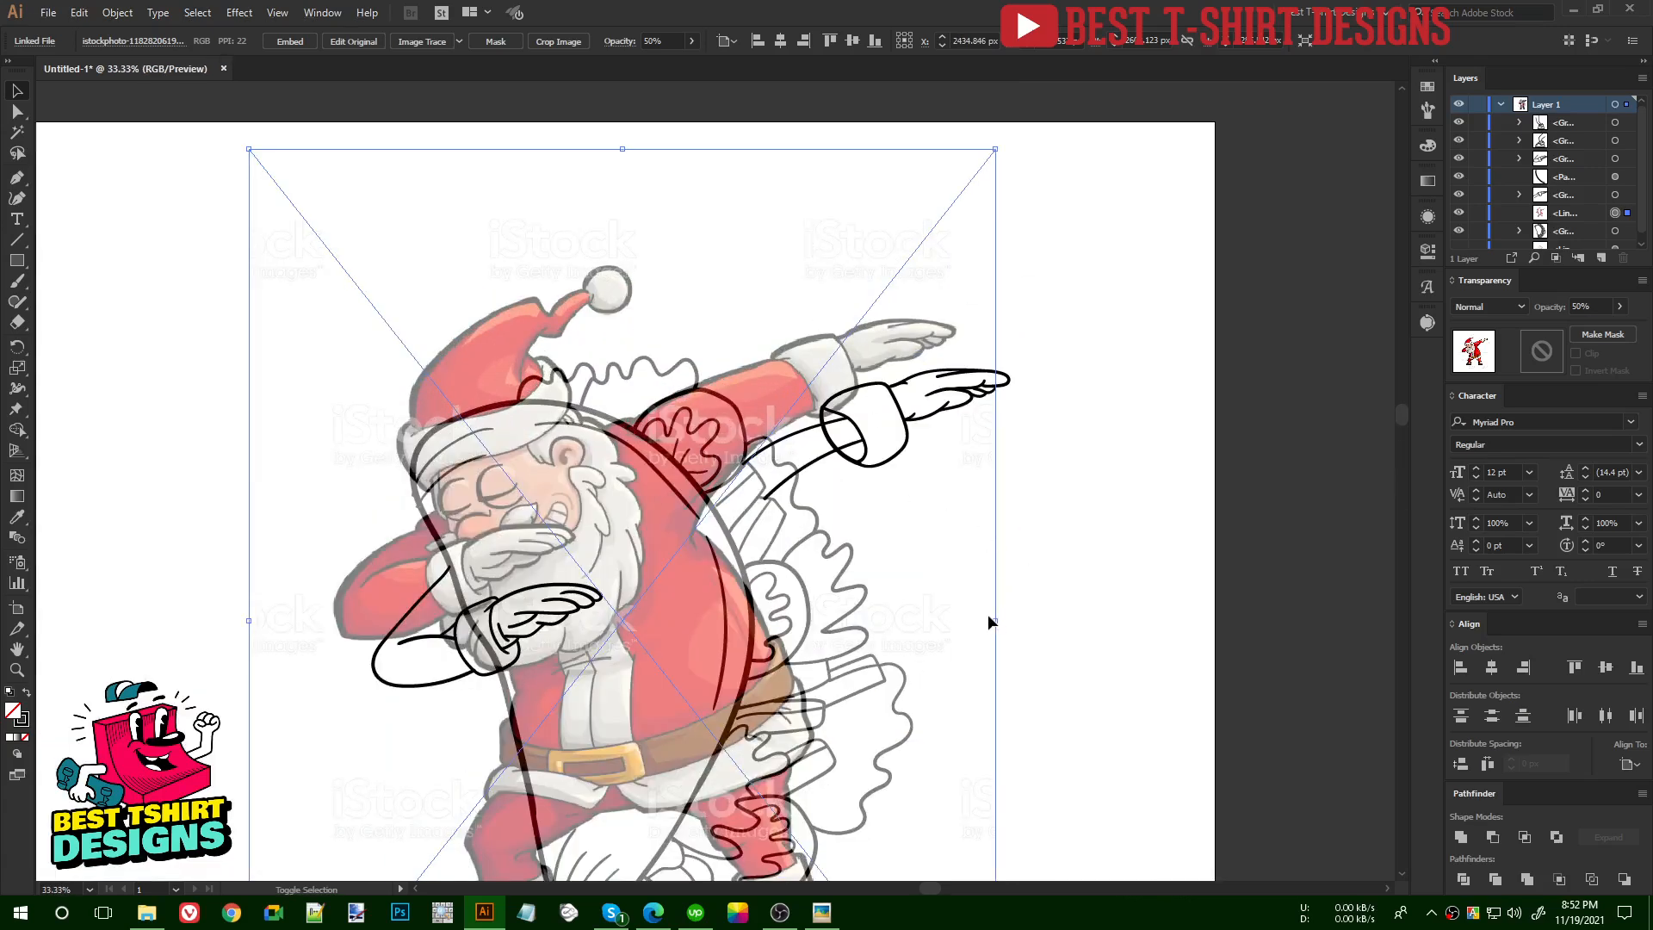
- Enlarge the Santa reference image proportionally and reposition it so the hat's brim spans the top of the taco
{"action": "left_click_drag", "start_coordinate": [996, 619], "coordinate": [1219, 620]}
{"action": "scroll", "coordinate": [1009, 491], "scroll_direction": "down", "scroll_amount": 1}
{"action": "left_click_drag", "start_coordinate": [1009, 483], "coordinate": [1036, 539]}
{"action": "left_click_drag", "start_coordinate": [1076, 658], "coordinate": [1123, 658]}
{"action": "mouse_move", "coordinate": [1011, 633]}
{"action": "left_mouse_down"}
{"action": "mouse_move", "coordinate": [1070, 643]}
{"action": "mouse_move", "coordinate": [1024, 628]}
{"action": "left_mouse_up"}
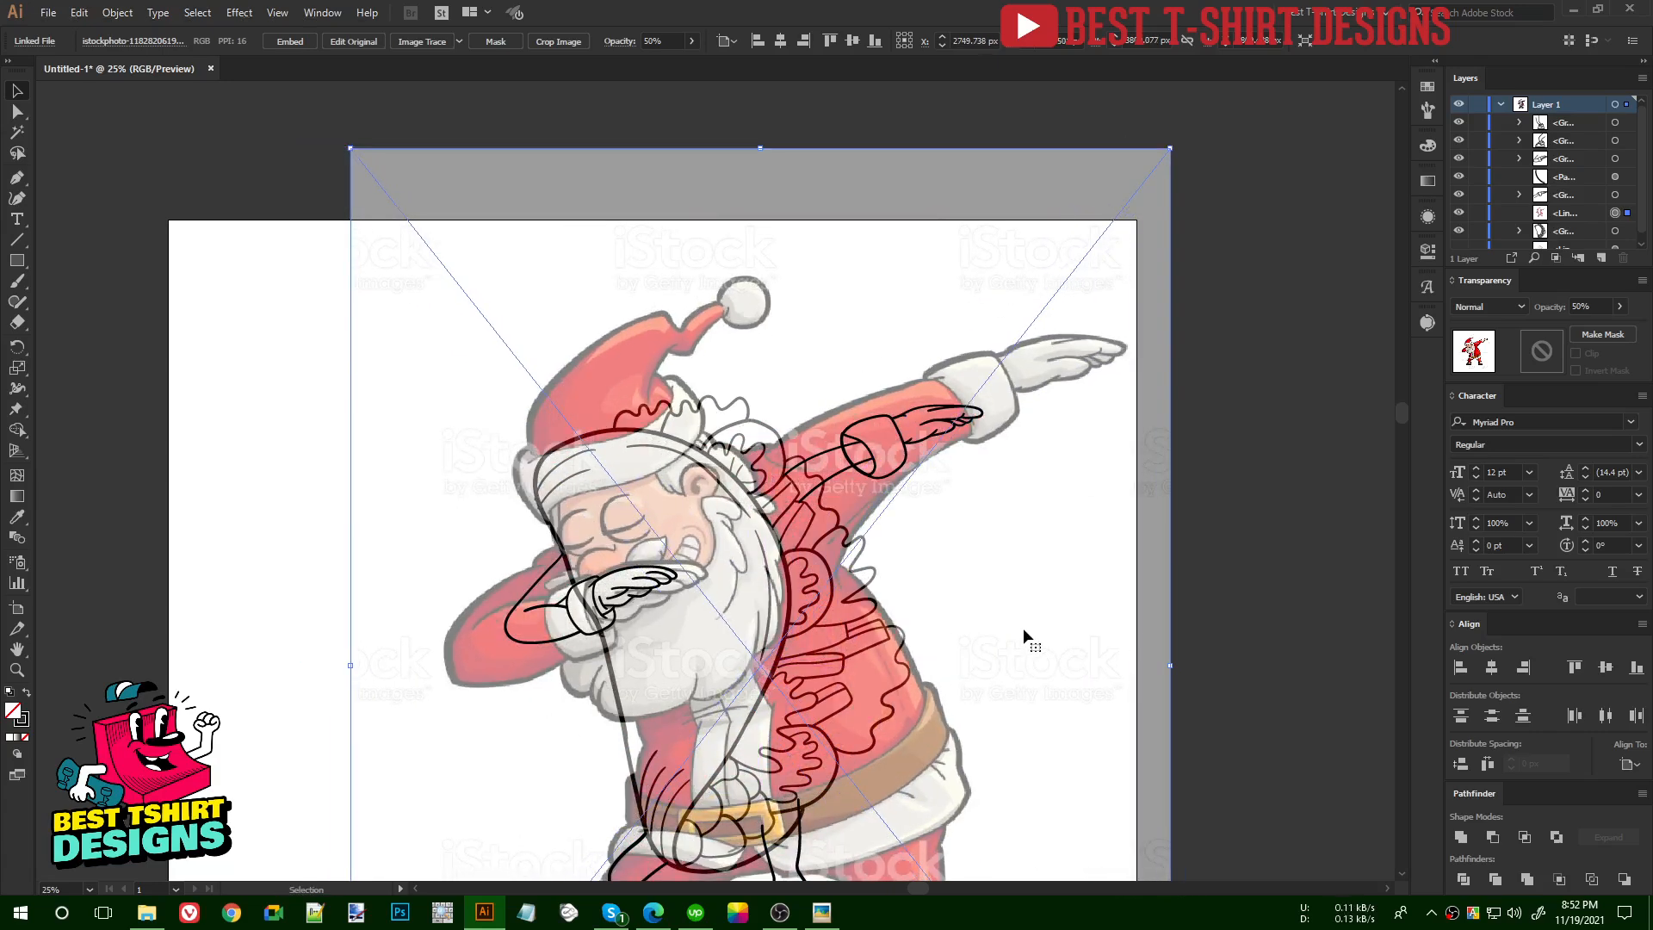
{"action": "left_click_drag", "start_coordinate": [1170, 666], "coordinate": [1289, 672]}
{"action": "left_click_drag", "start_coordinate": [1182, 599], "coordinate": [1155, 625]}
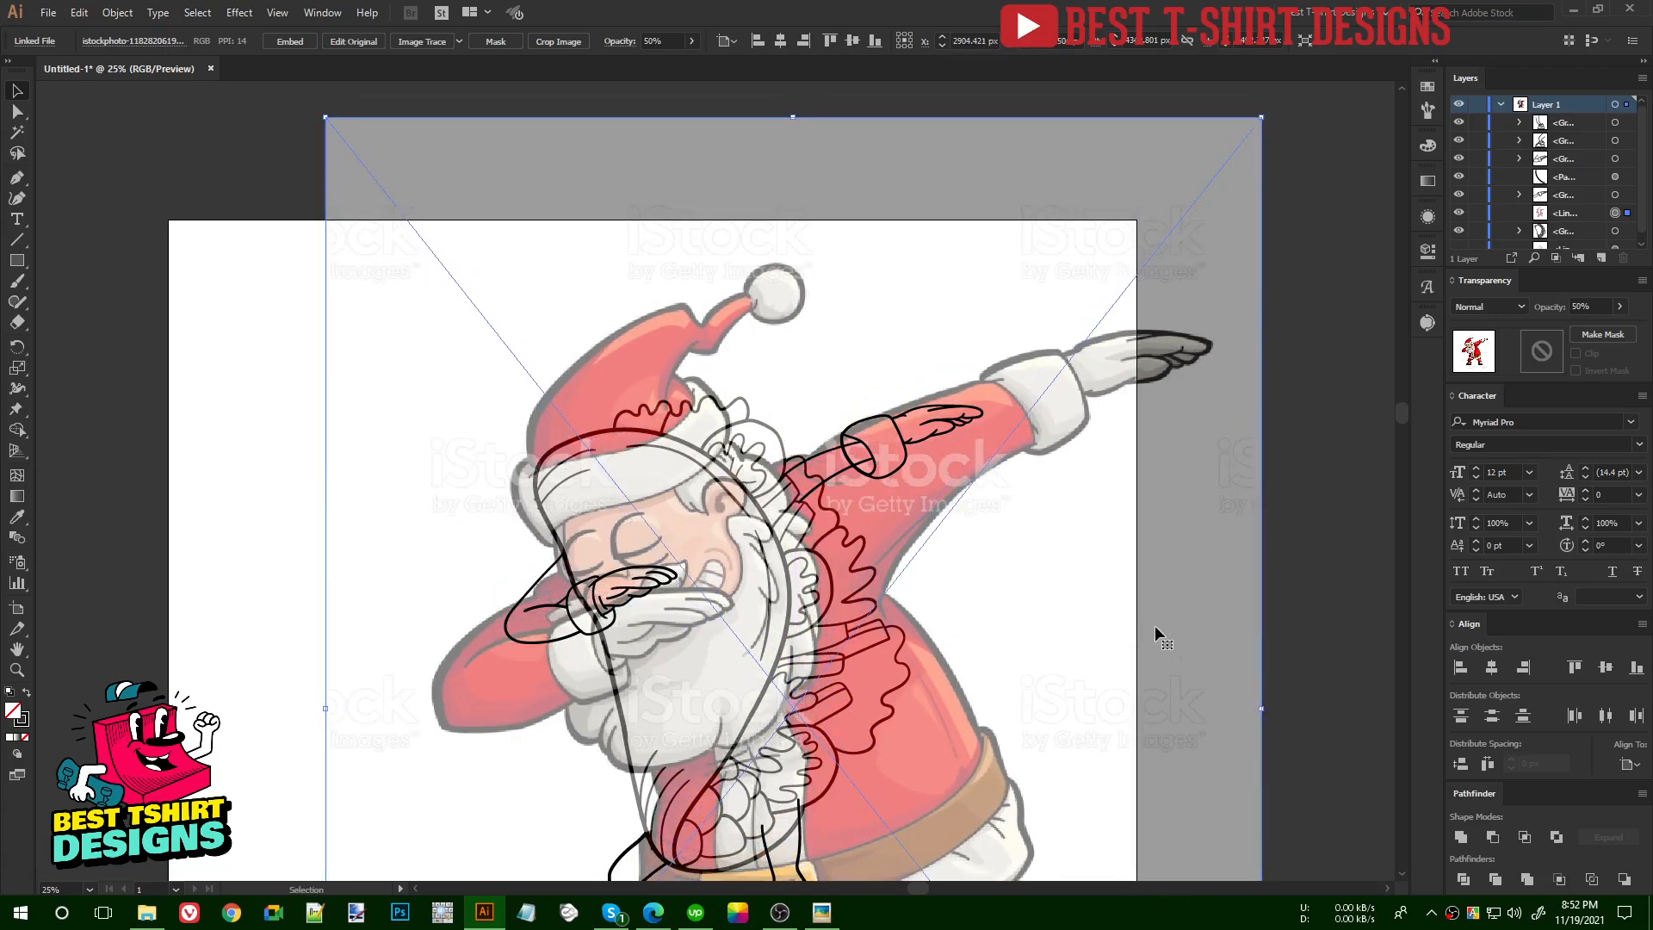
- Nudge the Santa reference image slightly to the right and lock it in place
{"action": "key", "text": "Right"}
{"action": "key", "text": "Right"}
{"action": "key", "text": "Right"}
{"action": "key", "text": "Right"}
{"action": "key", "text": "Right"}
{"action": "key", "text": "Right"}
{"action": "key", "text": "Right"}
{"action": "key", "text": "Right"}
{"action": "key", "text": "Right"}
{"action": "key", "text": "Right"}
{"action": "key", "text": "Right"}
{"action": "key", "text": "Right"}
{"action": "key", "text": "Right"}
{"action": "key", "text": "Right"}
{"action": "key", "text": "Right"}
{"action": "key", "text": "Right"}
{"action": "key", "text": "Right"}
{"action": "key", "text": "Right"}
{"action": "key", "text": "Right"}
{"action": "key", "text": "Right"}
{"action": "key", "text": "Right"}
{"action": "key", "text": "Right"}
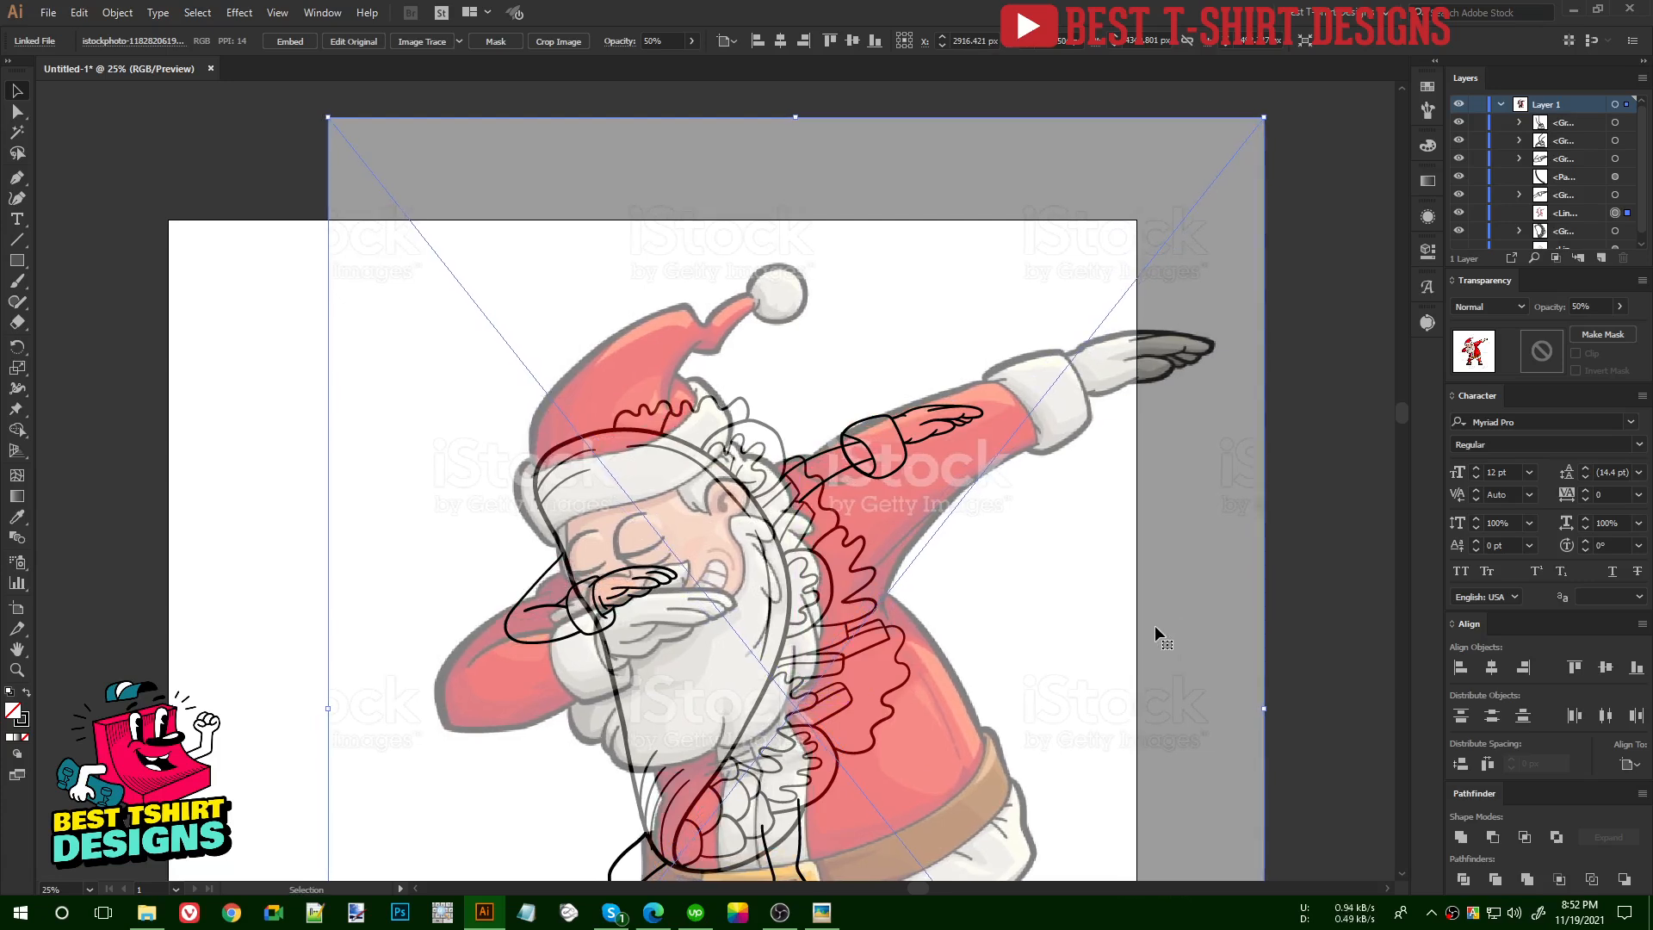
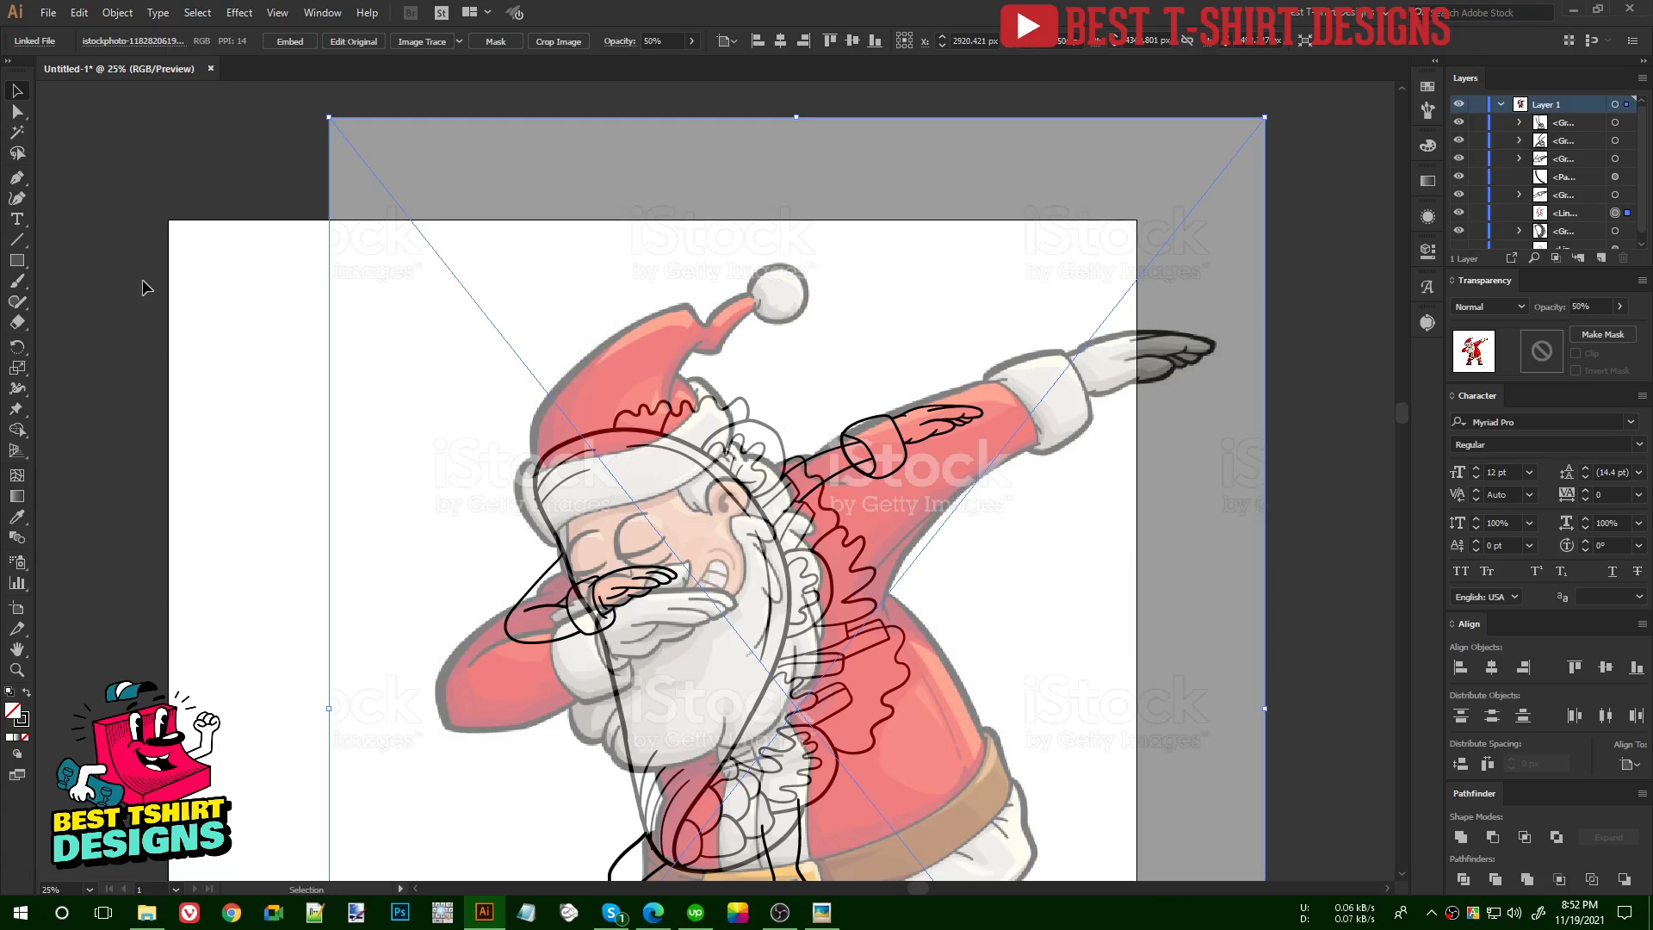
{"action": "key", "text": "ctrl+2"}
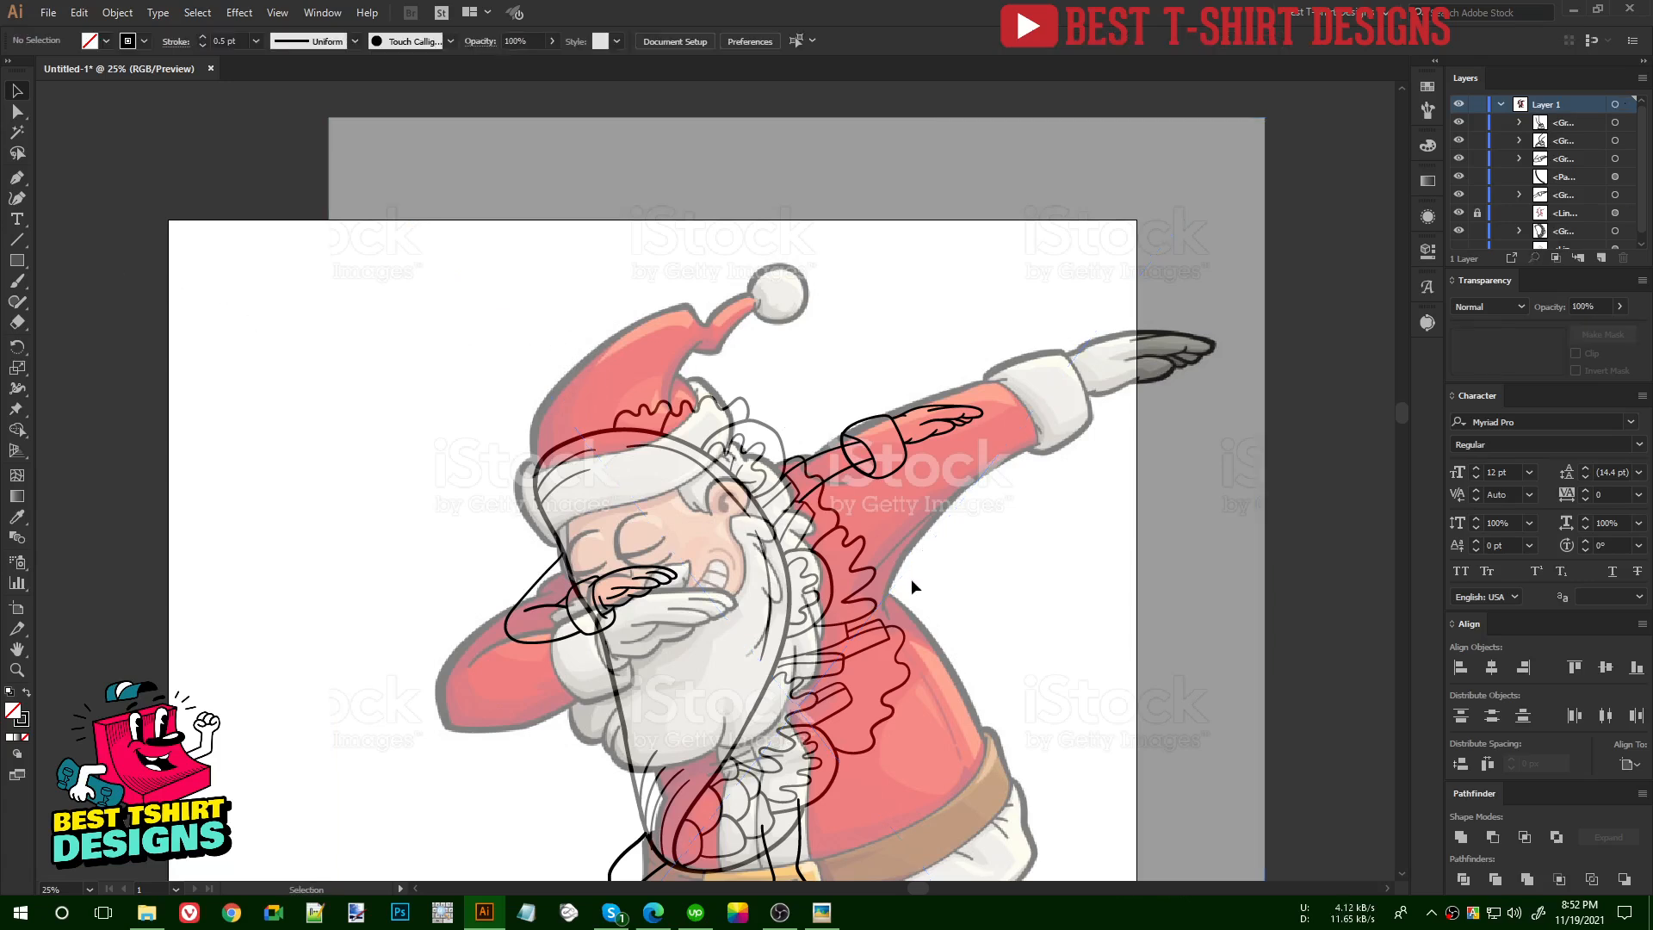
{"action": "left_click", "coordinate": [847, 475]}
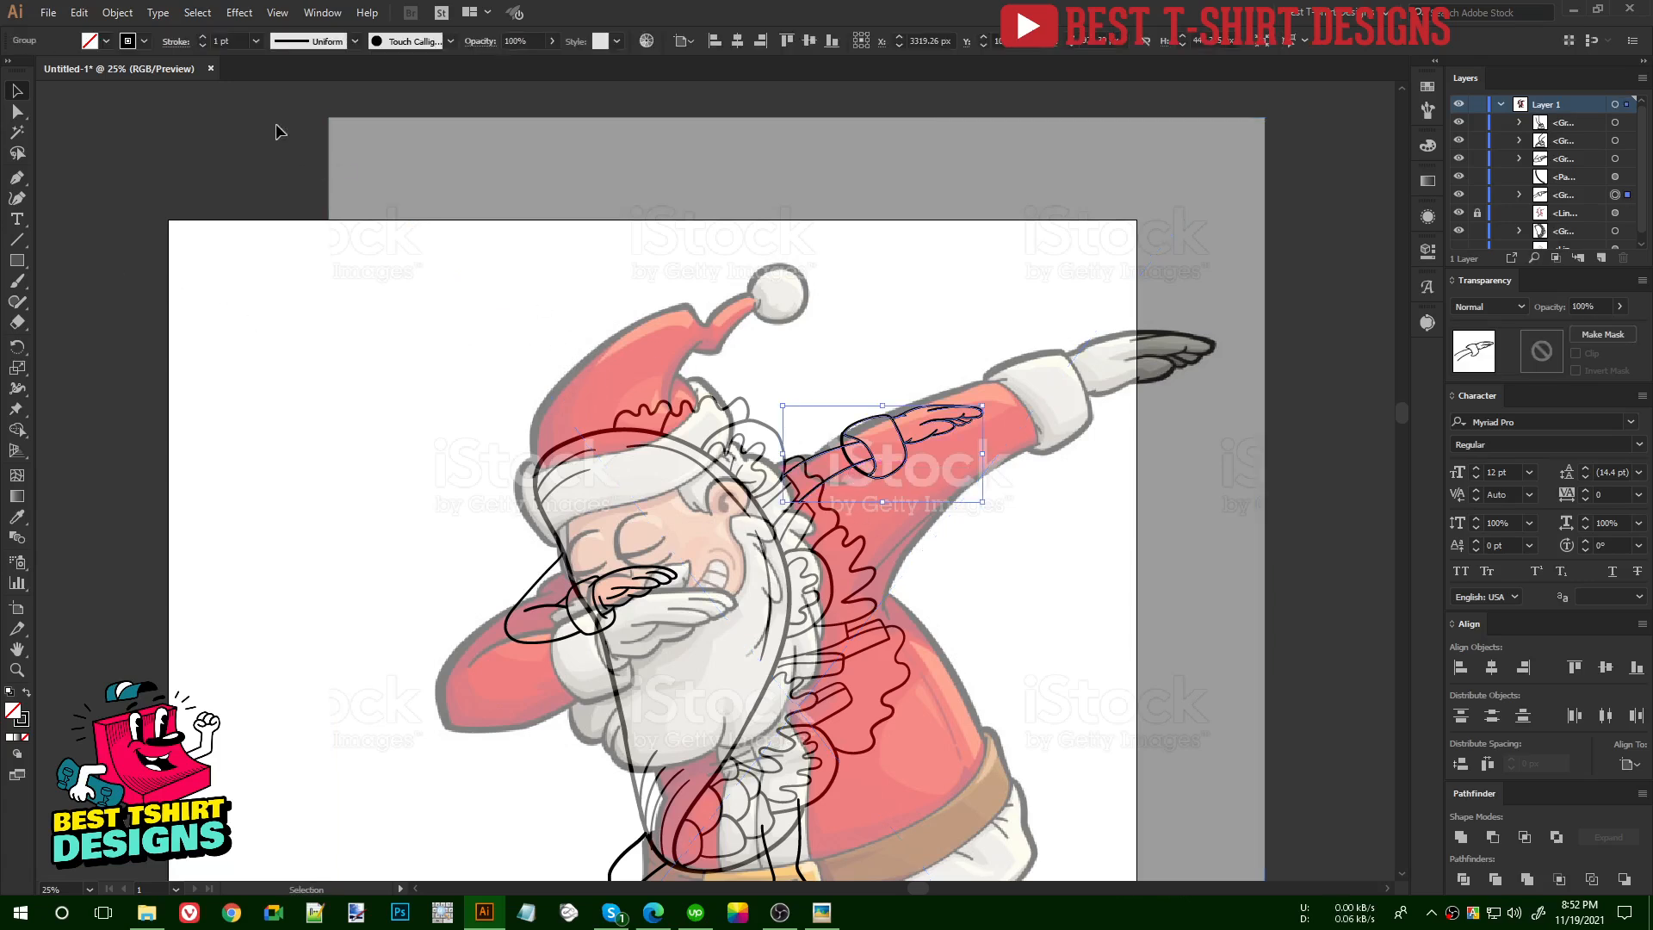
{"action": "left_click", "coordinate": [255, 281]}
- Trace the left end and lower edge of the Santa hat's fur brim with the Paintbrush
{"action": "scroll", "coordinate": [596, 408], "scroll_direction": "up", "scroll_amount": 3}
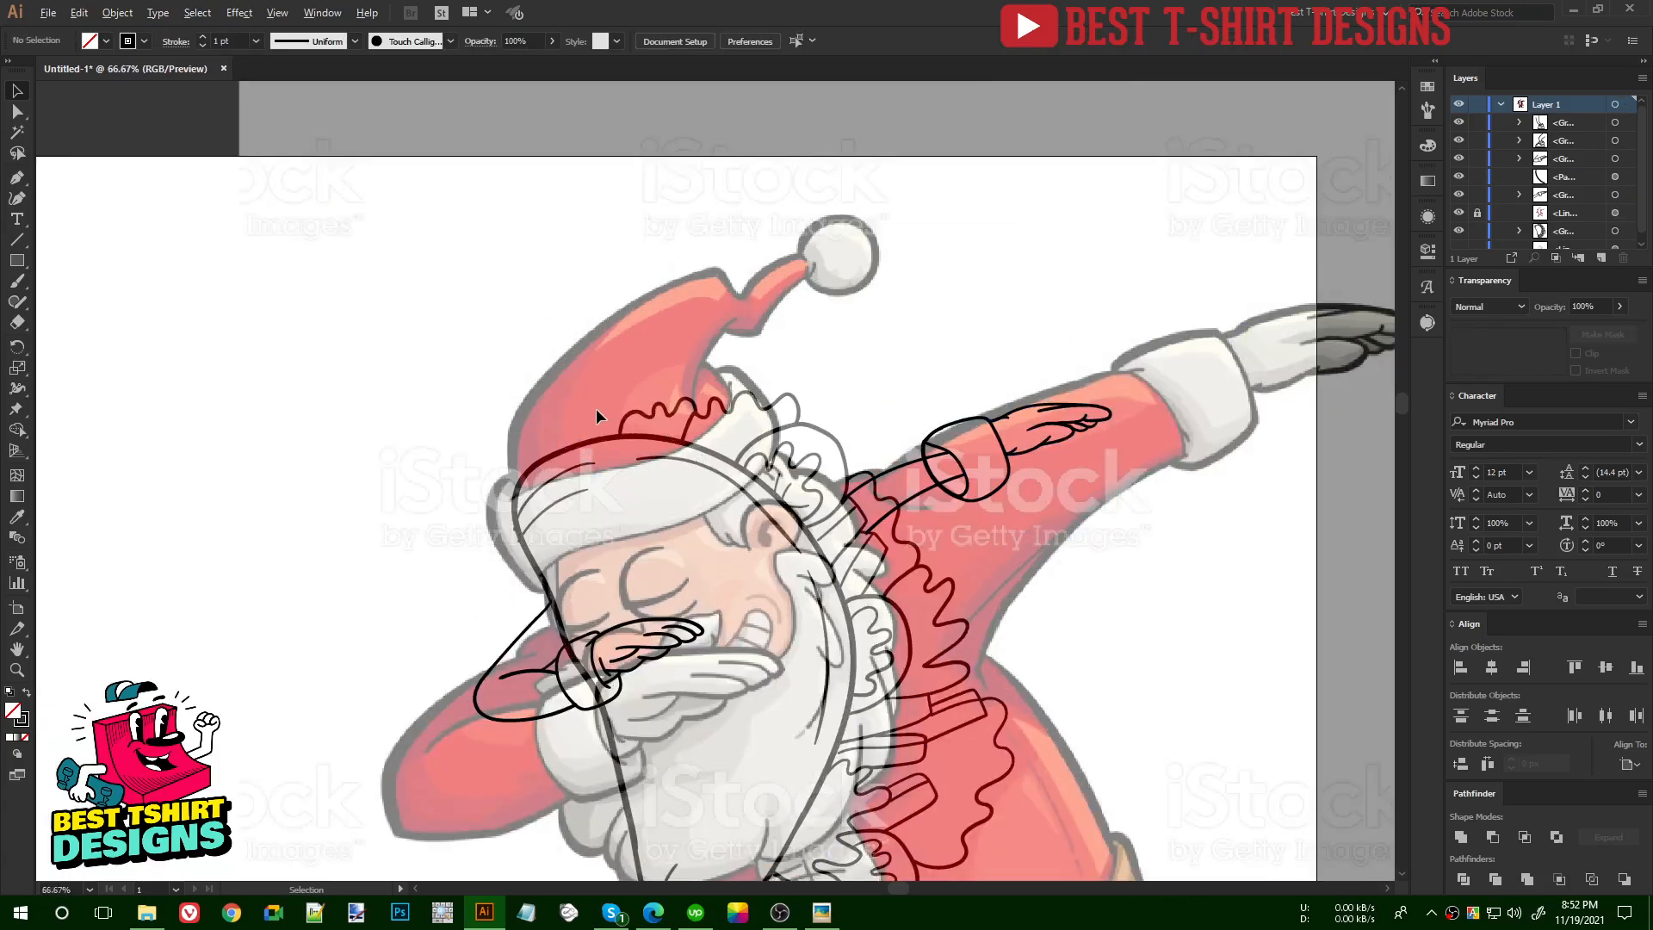
{"action": "key", "text": "b"}
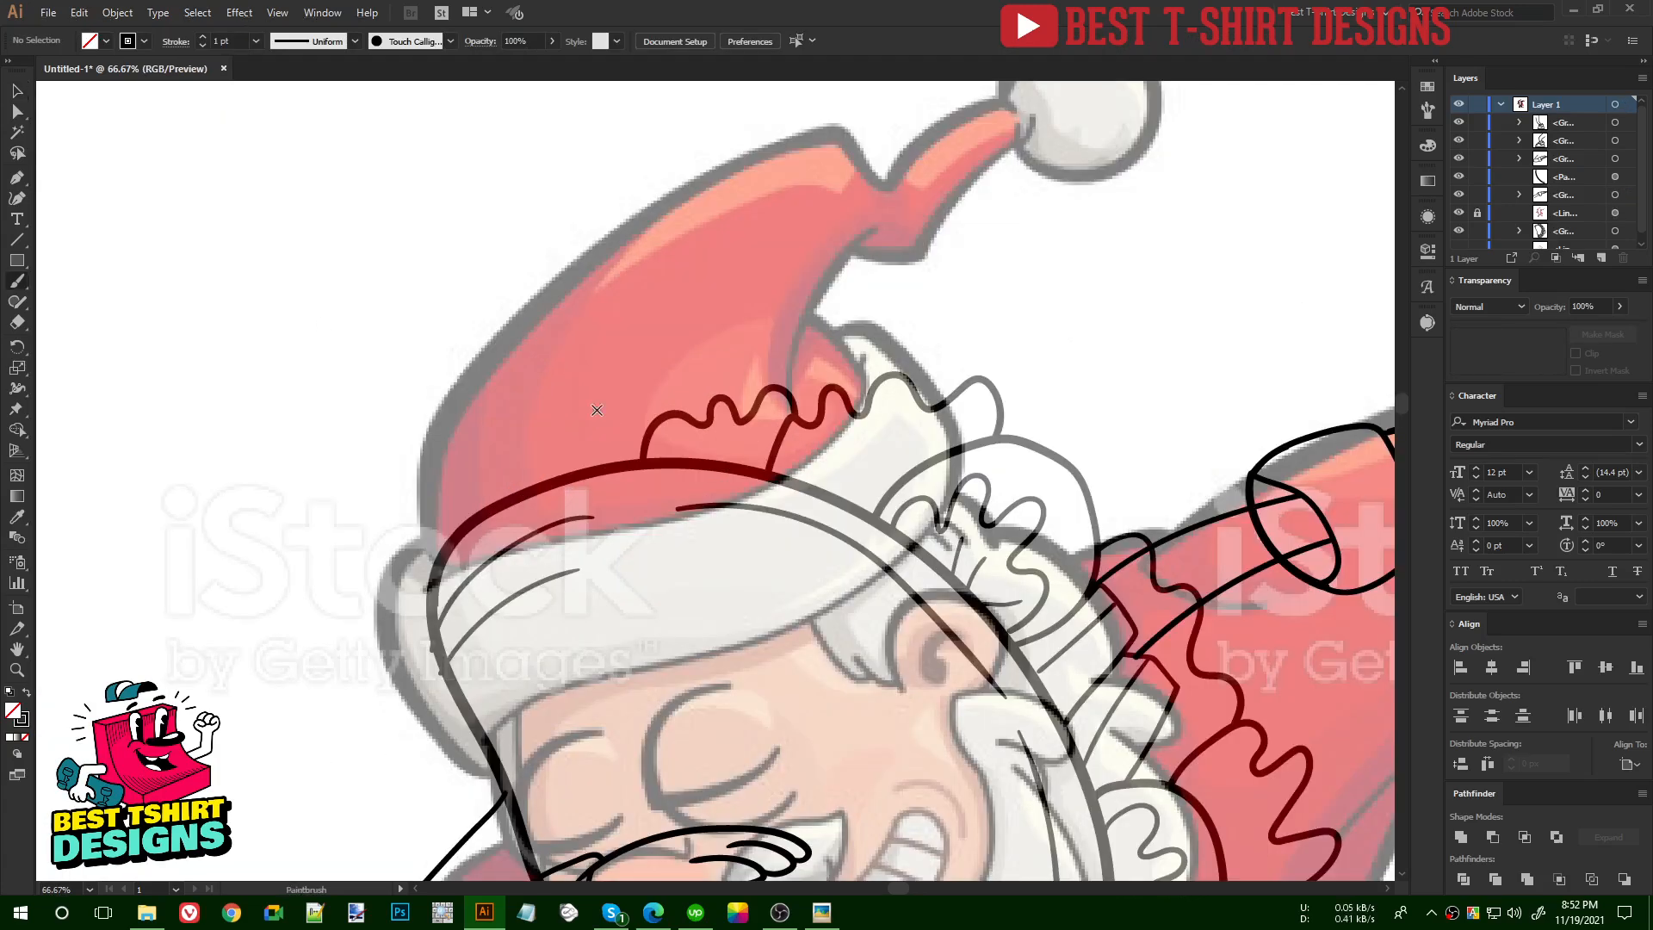
{"action": "scroll", "coordinate": [660, 630], "scroll_direction": "up", "scroll_amount": 3}
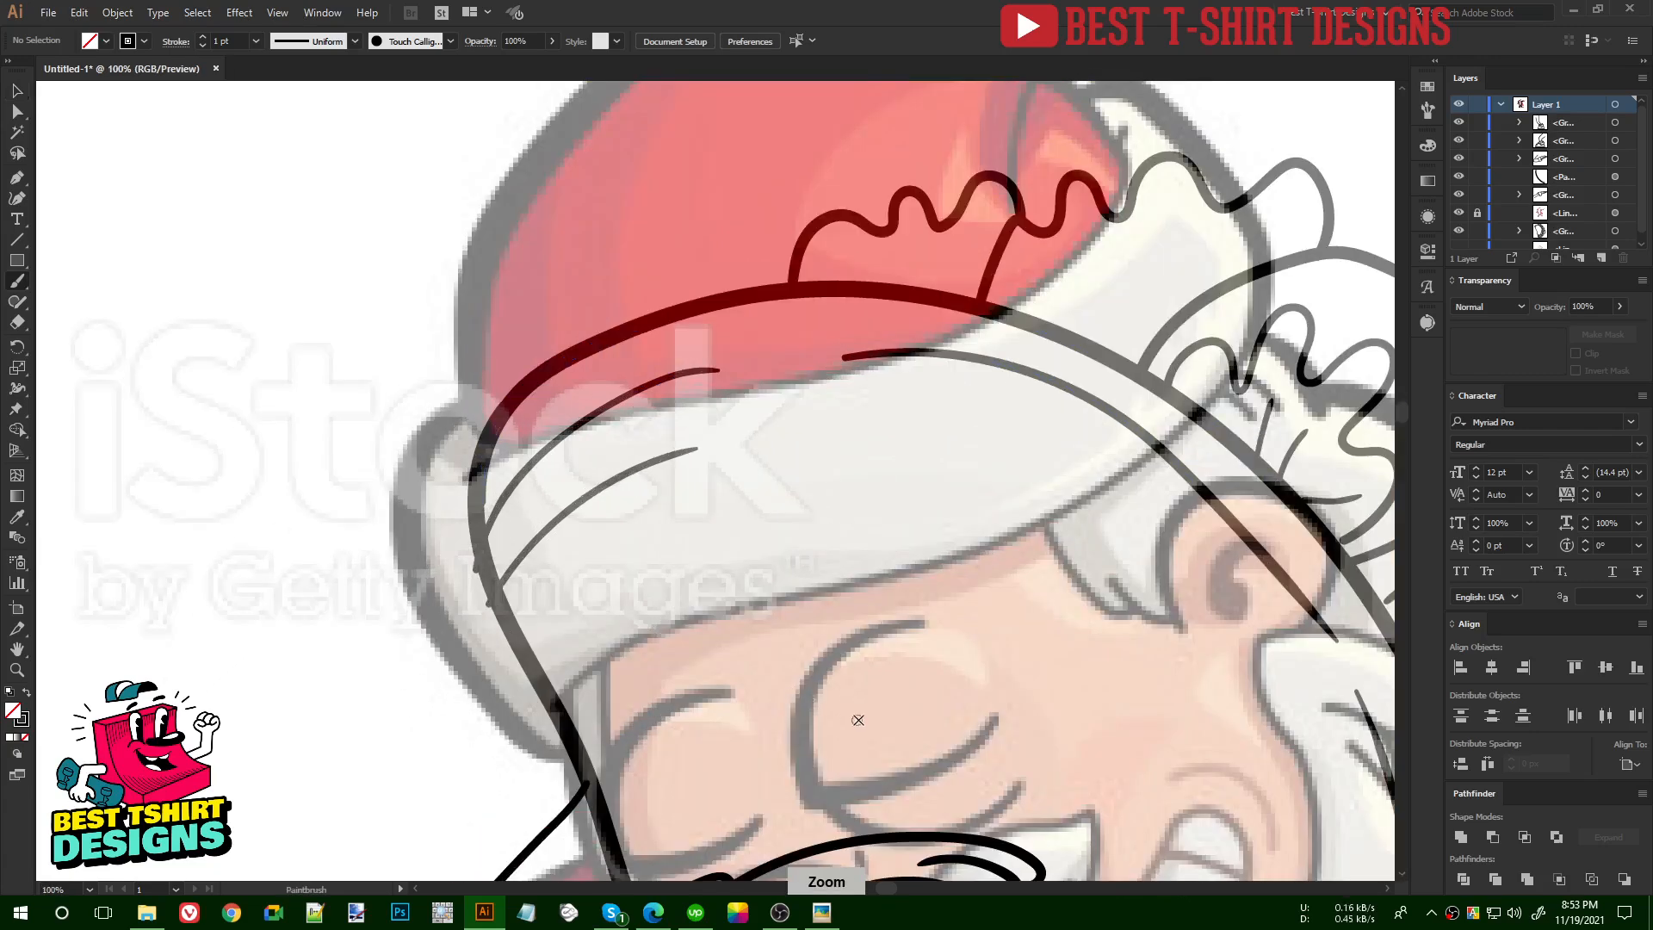
{"action": "left_click_drag", "start_coordinate": [858, 719], "coordinate": [941, 631]}
{"action": "mouse_move", "coordinate": [548, 321]}
{"action": "left_mouse_down"}
{"action": "mouse_move", "coordinate": [490, 365]}
{"action": "mouse_move", "coordinate": [474, 425]}
{"action": "mouse_move", "coordinate": [491, 506]}
{"action": "mouse_move", "coordinate": [548, 584]}
{"action": "mouse_move", "coordinate": [655, 660]}
{"action": "mouse_move", "coordinate": [674, 576]}
{"action": "mouse_move", "coordinate": [729, 545]}
{"action": "mouse_move", "coordinate": [1046, 469]}
{"action": "mouse_move", "coordinate": [1153, 355]}
{"action": "left_mouse_up"}
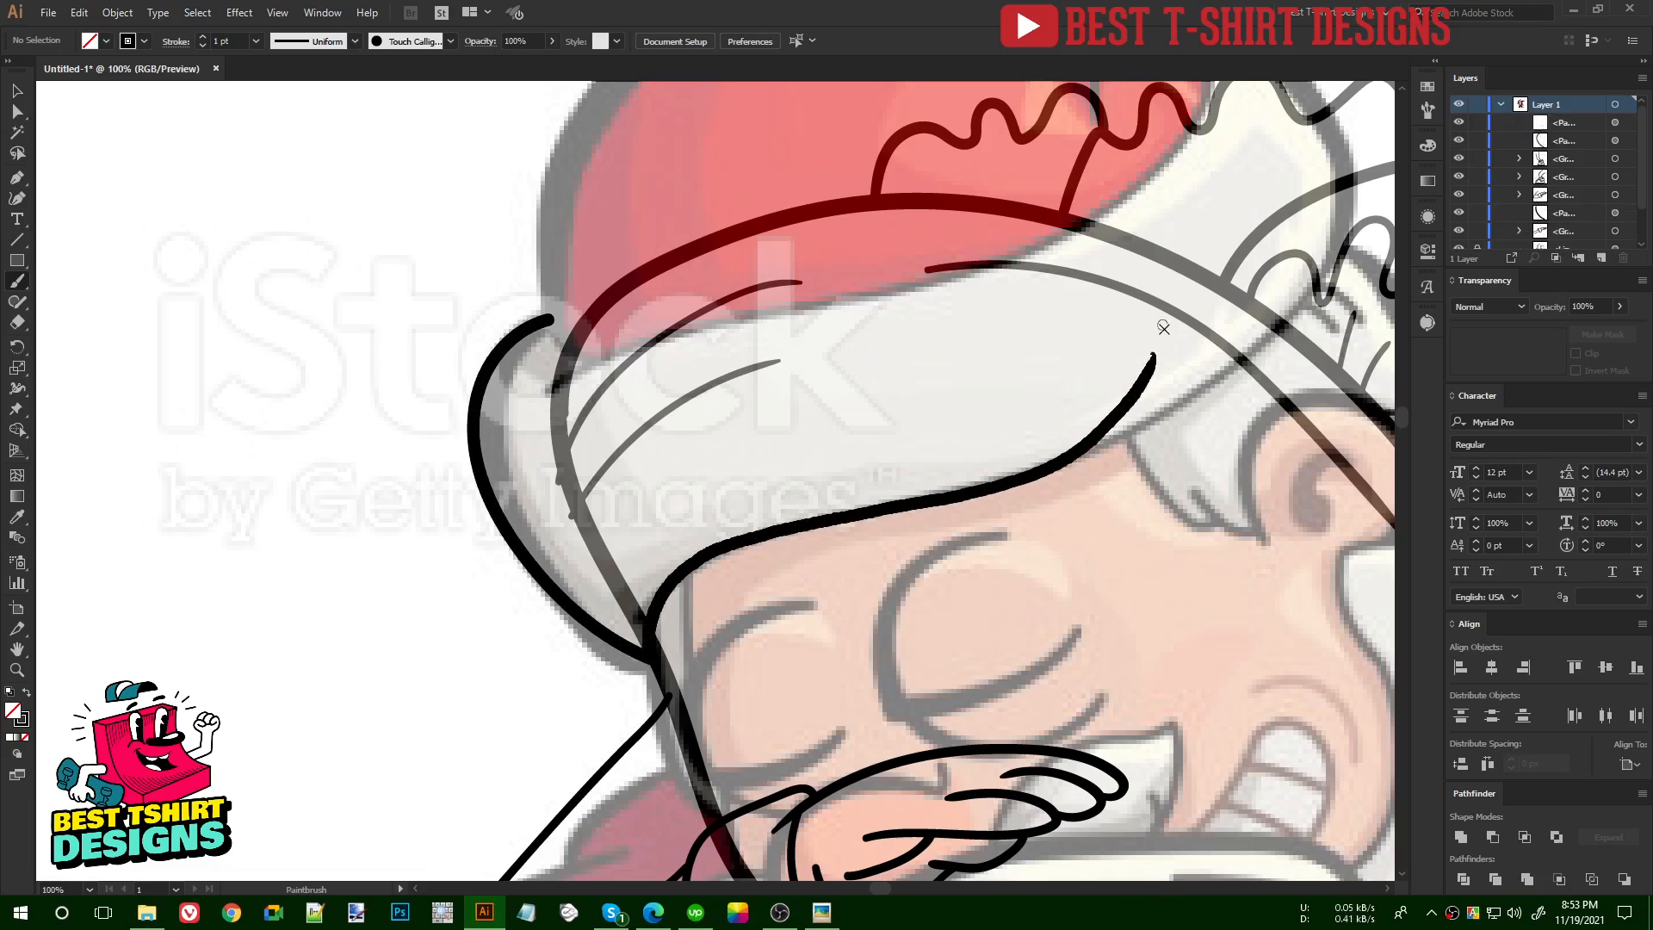
- Trace the right end and upper edge of the hat's fur brim, and close its left corner with a short stroke
{"action": "key", "text": "space"}
{"action": "left_click_drag", "start_coordinate": [1132, 414], "coordinate": [925, 549]}
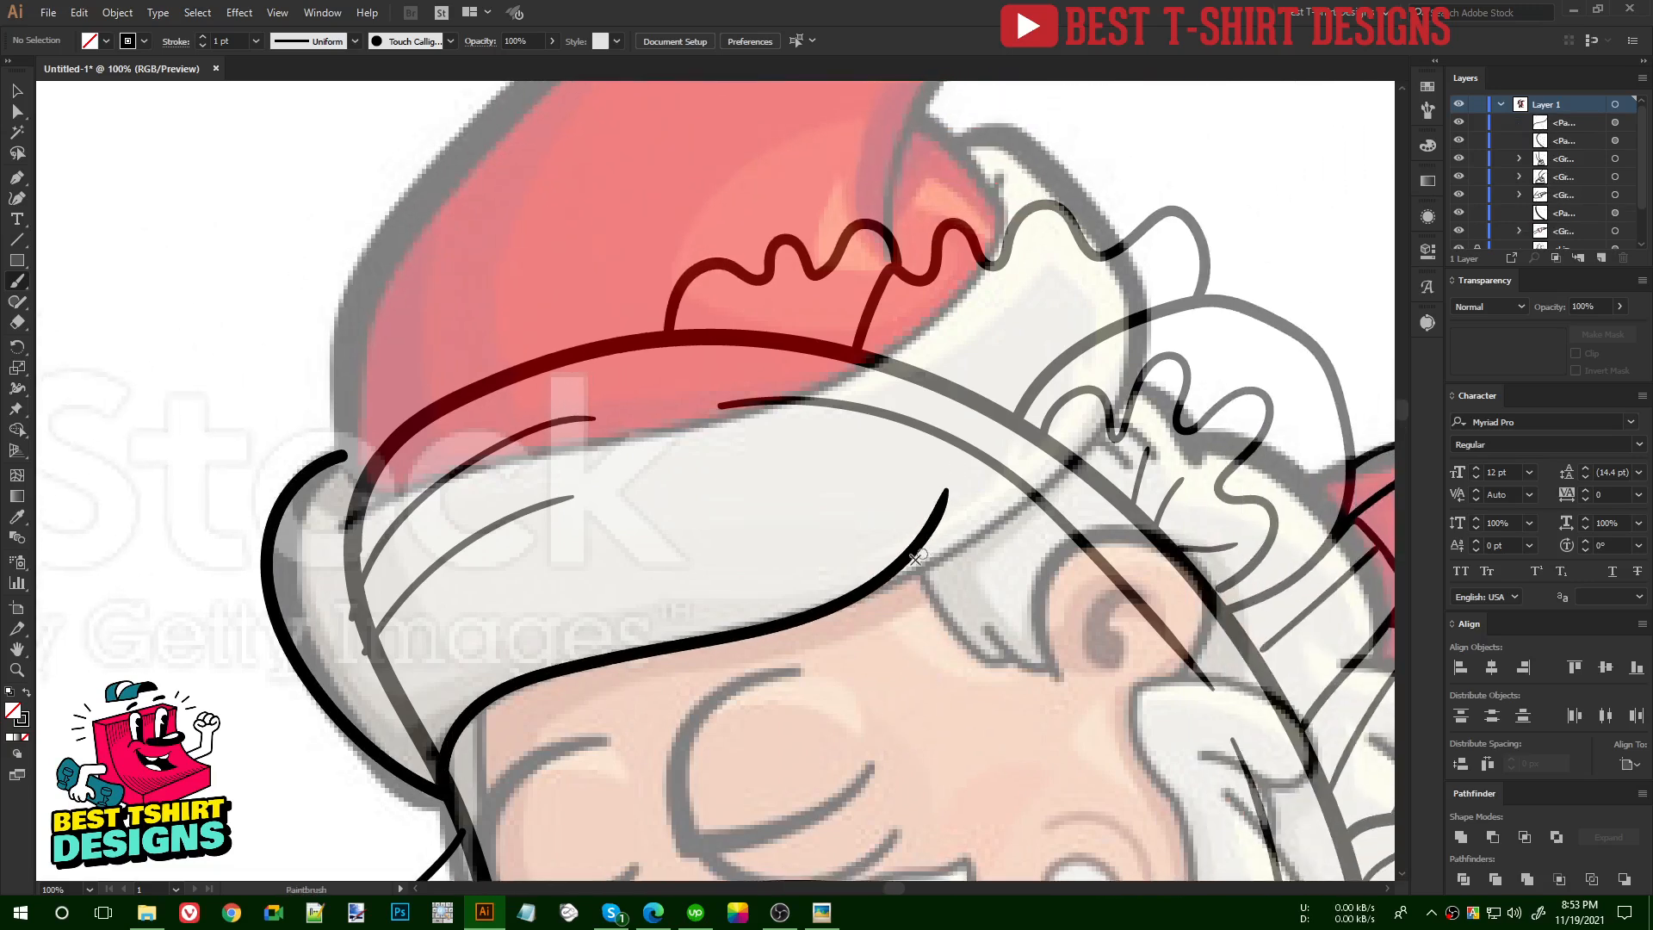
{"action": "mouse_move", "coordinate": [845, 602]}
{"action": "left_mouse_down"}
{"action": "mouse_move", "coordinate": [958, 553]}
{"action": "mouse_move", "coordinate": [1092, 454]}
{"action": "mouse_move", "coordinate": [1139, 318]}
{"action": "mouse_move", "coordinate": [1072, 198]}
{"action": "mouse_move", "coordinate": [980, 130]}
{"action": "mouse_move", "coordinate": [952, 142]}
{"action": "left_mouse_up"}
{"action": "key", "text": "space"}
{"action": "left_click_drag", "start_coordinate": [983, 607], "coordinate": [1085, 705]}
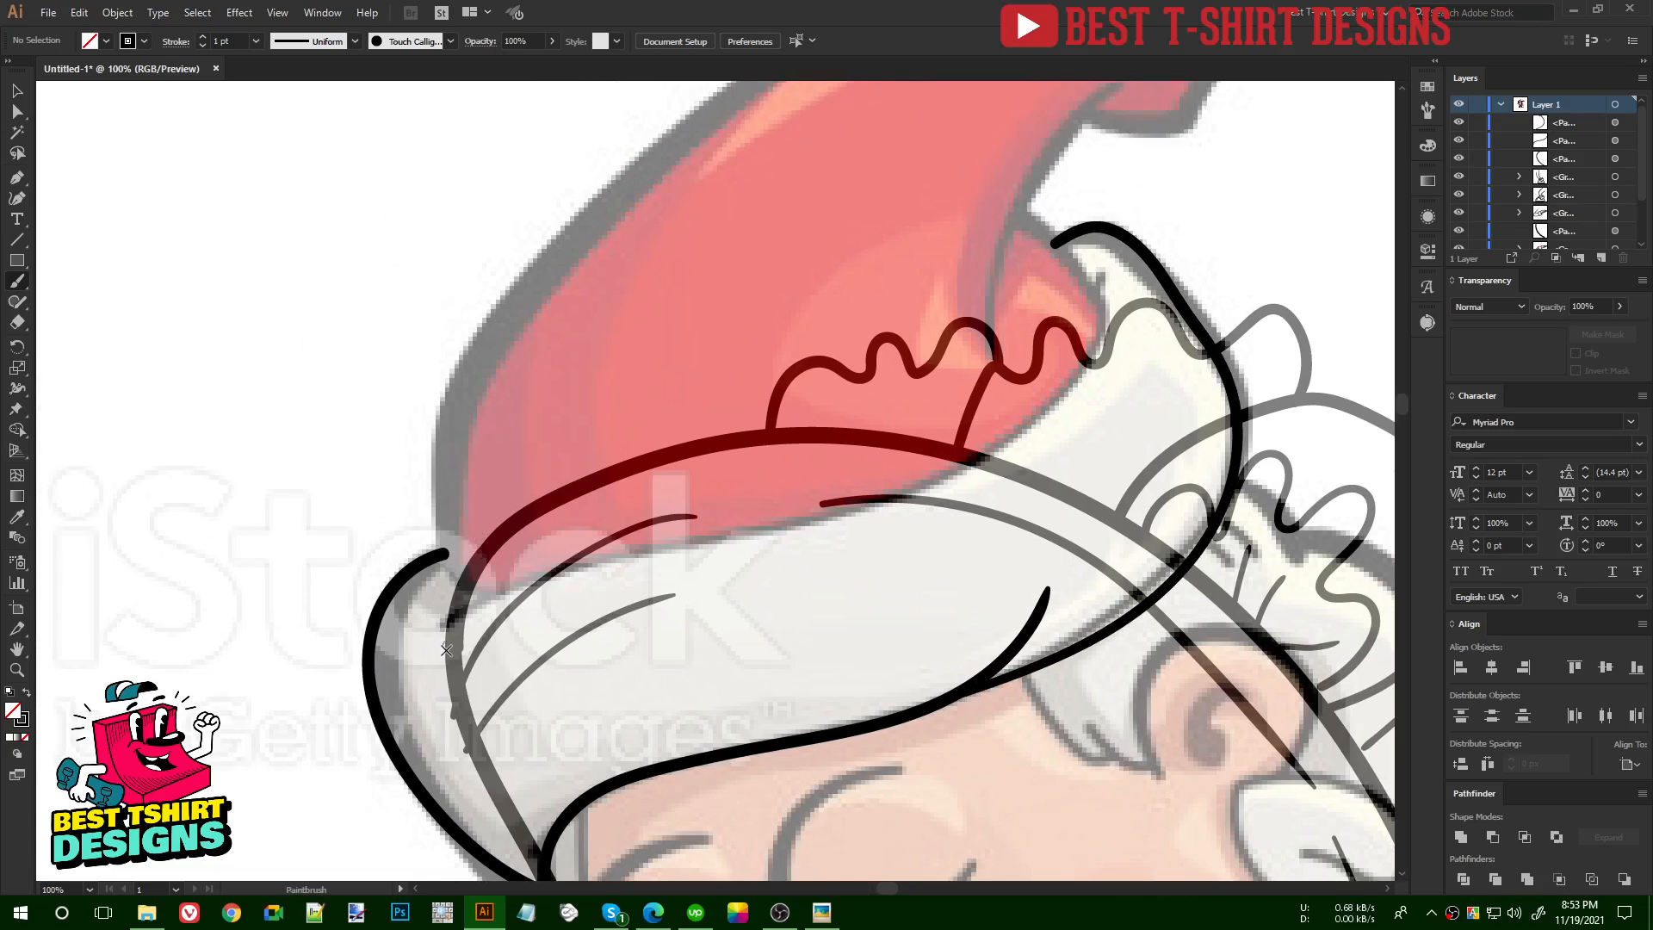
{"action": "mouse_move", "coordinate": [441, 642]}
{"action": "left_mouse_down"}
{"action": "mouse_move", "coordinate": [584, 559]}
{"action": "mouse_move", "coordinate": [976, 459]}
{"action": "mouse_move", "coordinate": [1055, 409]}
{"action": "mouse_move", "coordinate": [1097, 338]}
{"action": "mouse_move", "coordinate": [1097, 291]}
{"action": "mouse_move", "coordinate": [1013, 214]}
{"action": "left_mouse_up"}
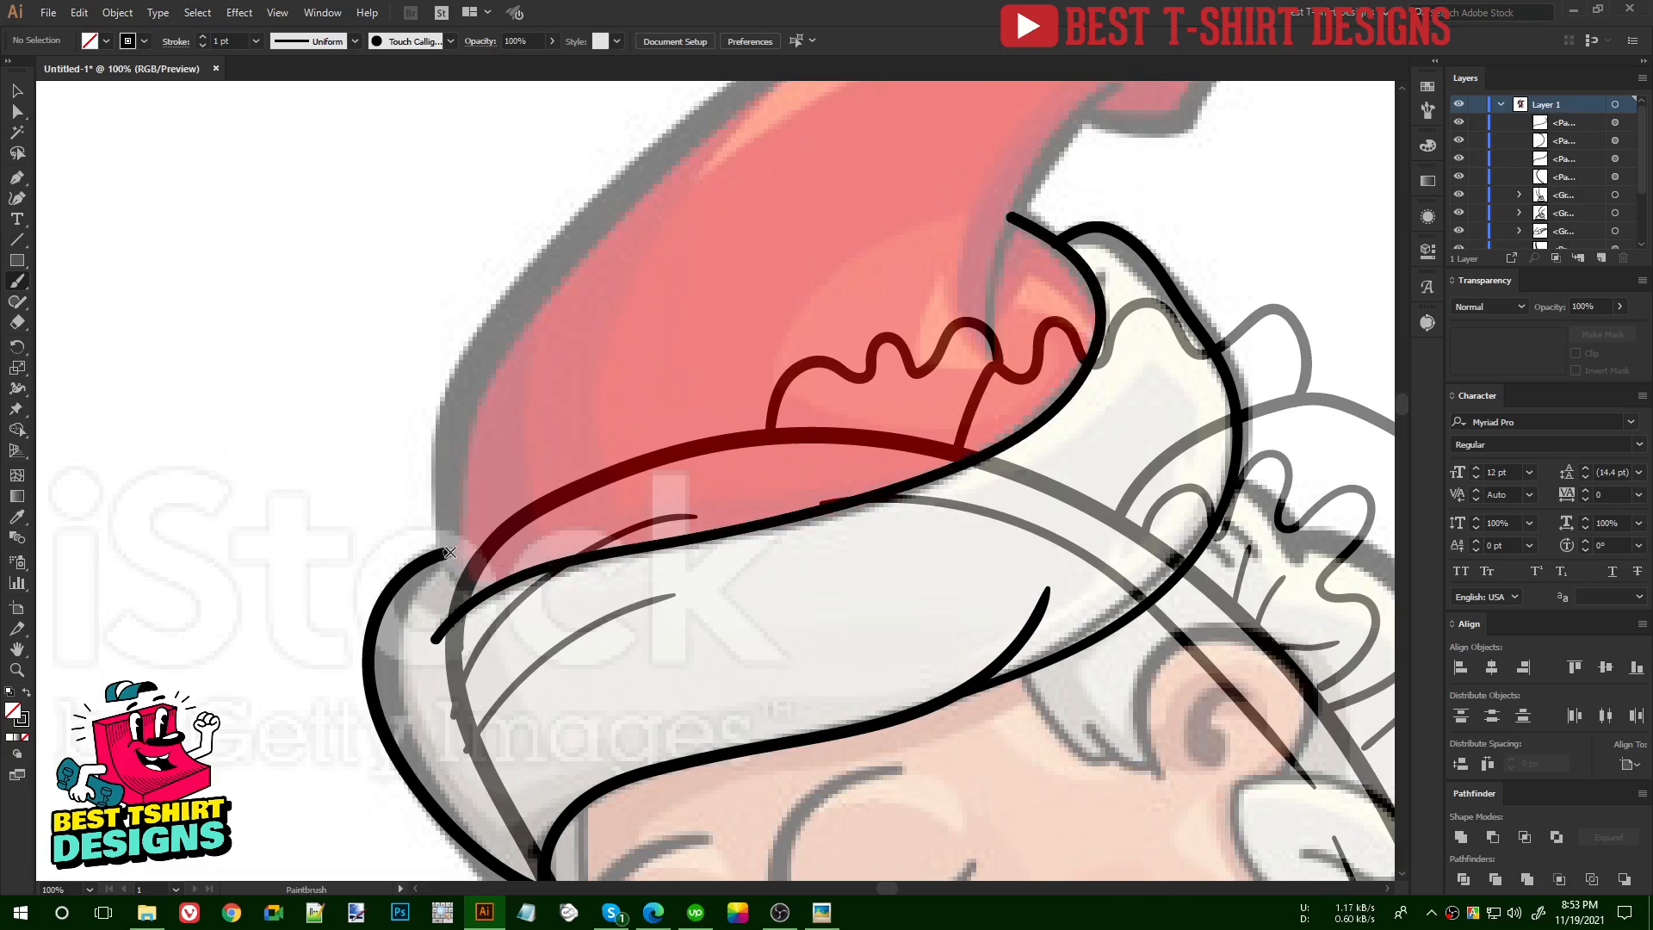
{"action": "left_click_drag", "start_coordinate": [441, 557], "coordinate": [479, 590]}
- Trace the hat's inner fold, its outer contour and the underside of its narrow tip up to the pompom
{"action": "left_click_drag", "start_coordinate": [969, 569], "coordinate": [920, 700]}
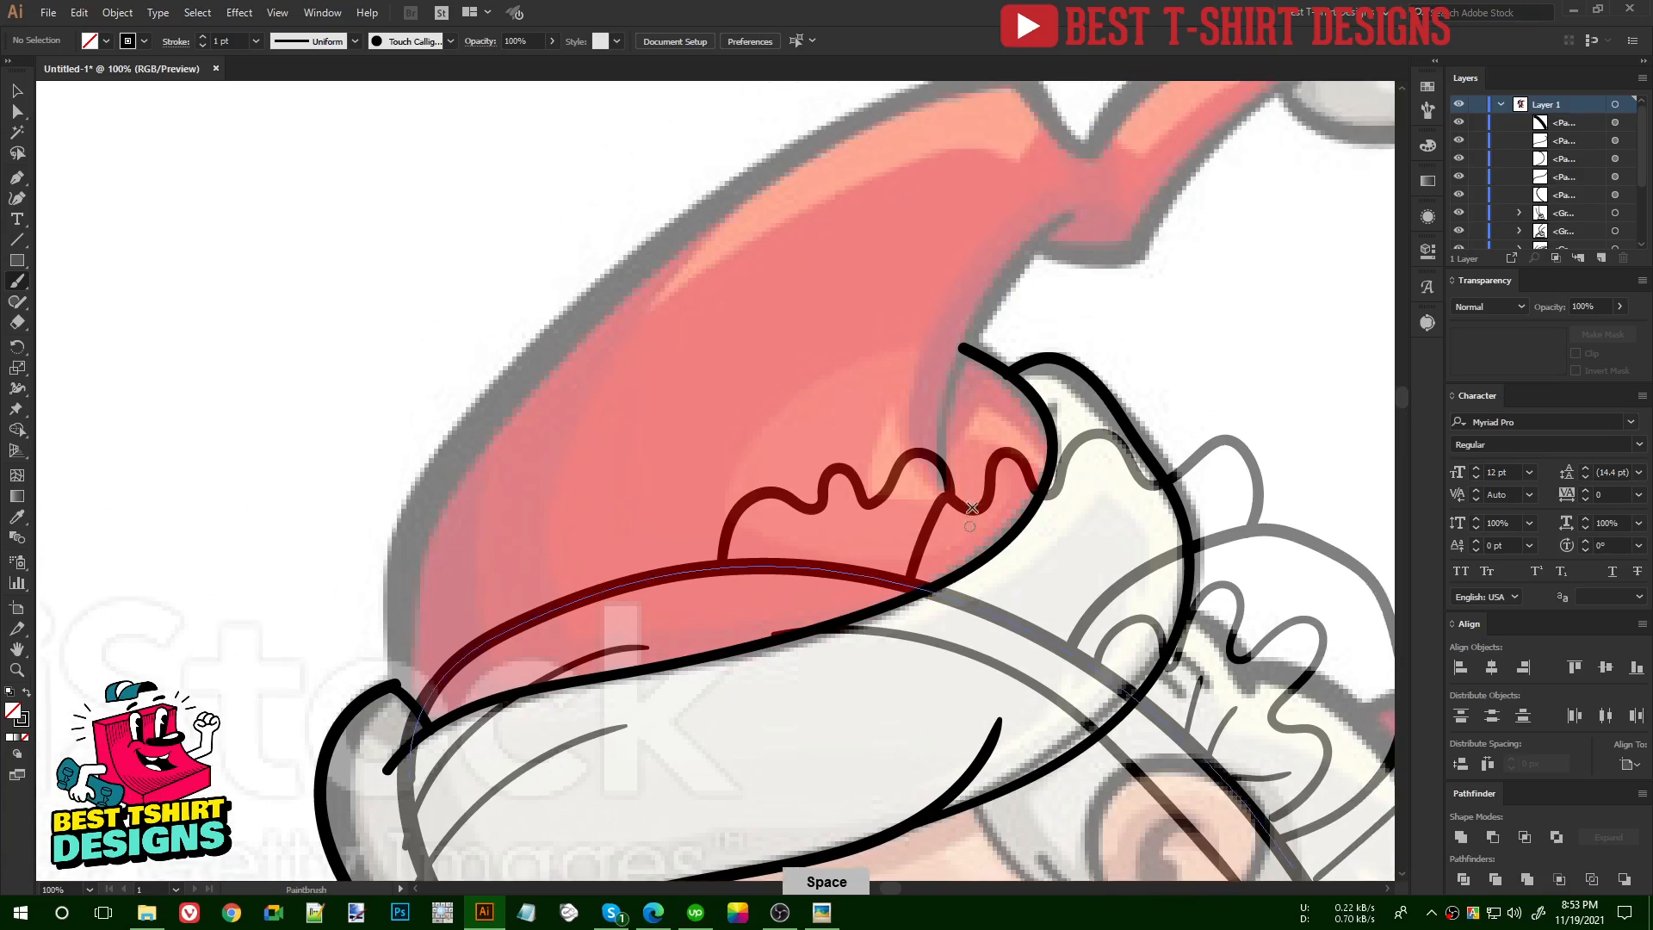
{"action": "mouse_move", "coordinate": [935, 486]}
{"action": "left_mouse_down"}
{"action": "mouse_move", "coordinate": [955, 362]}
{"action": "mouse_move", "coordinate": [1034, 237]}
{"action": "mouse_move", "coordinate": [1084, 202]}
{"action": "left_mouse_up"}
{"action": "key", "text": "space"}
{"action": "left_click_drag", "start_coordinate": [762, 623], "coordinate": [788, 696]}
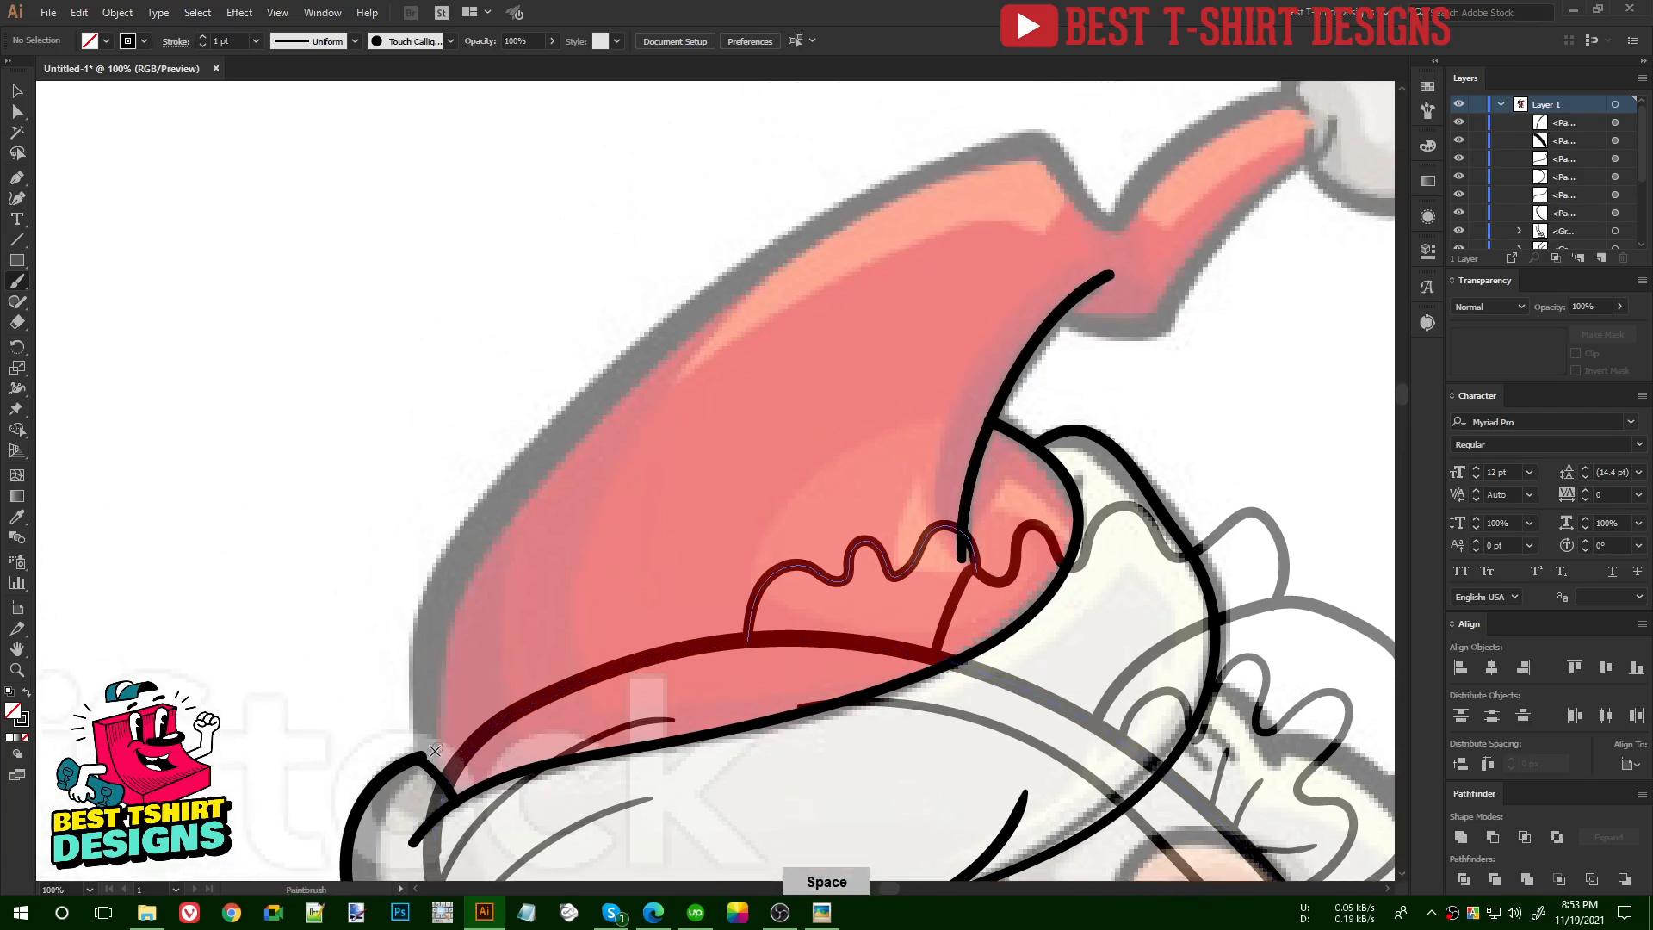
{"action": "mouse_move", "coordinate": [422, 755]}
{"action": "left_mouse_down"}
{"action": "mouse_move", "coordinate": [449, 589]}
{"action": "mouse_move", "coordinate": [496, 495]}
{"action": "mouse_move", "coordinate": [694, 320]}
{"action": "mouse_move", "coordinate": [981, 147]}
{"action": "mouse_move", "coordinate": [1038, 134]}
{"action": "mouse_move", "coordinate": [1100, 208]}
{"action": "mouse_move", "coordinate": [1136, 203]}
{"action": "mouse_move", "coordinate": [1209, 125]}
{"action": "mouse_move", "coordinate": [1279, 99]}
{"action": "left_mouse_up"}
{"action": "mouse_move", "coordinate": [1039, 578]}
{"action": "left_mouse_down"}
{"action": "mouse_move", "coordinate": [894, 666]}
{"action": "mouse_move", "coordinate": [990, 499]}
{"action": "mouse_move", "coordinate": [870, 624]}
{"action": "mouse_move", "coordinate": [815, 726]}
{"action": "left_mouse_up"}
{"action": "mouse_move", "coordinate": [813, 476]}
{"action": "left_mouse_down"}
{"action": "mouse_move", "coordinate": [936, 458]}
{"action": "mouse_move", "coordinate": [1027, 341]}
{"action": "mouse_move", "coordinate": [1077, 314]}
{"action": "left_mouse_up"}
{"action": "left_click_drag", "start_coordinate": [1100, 449], "coordinate": [893, 648]}
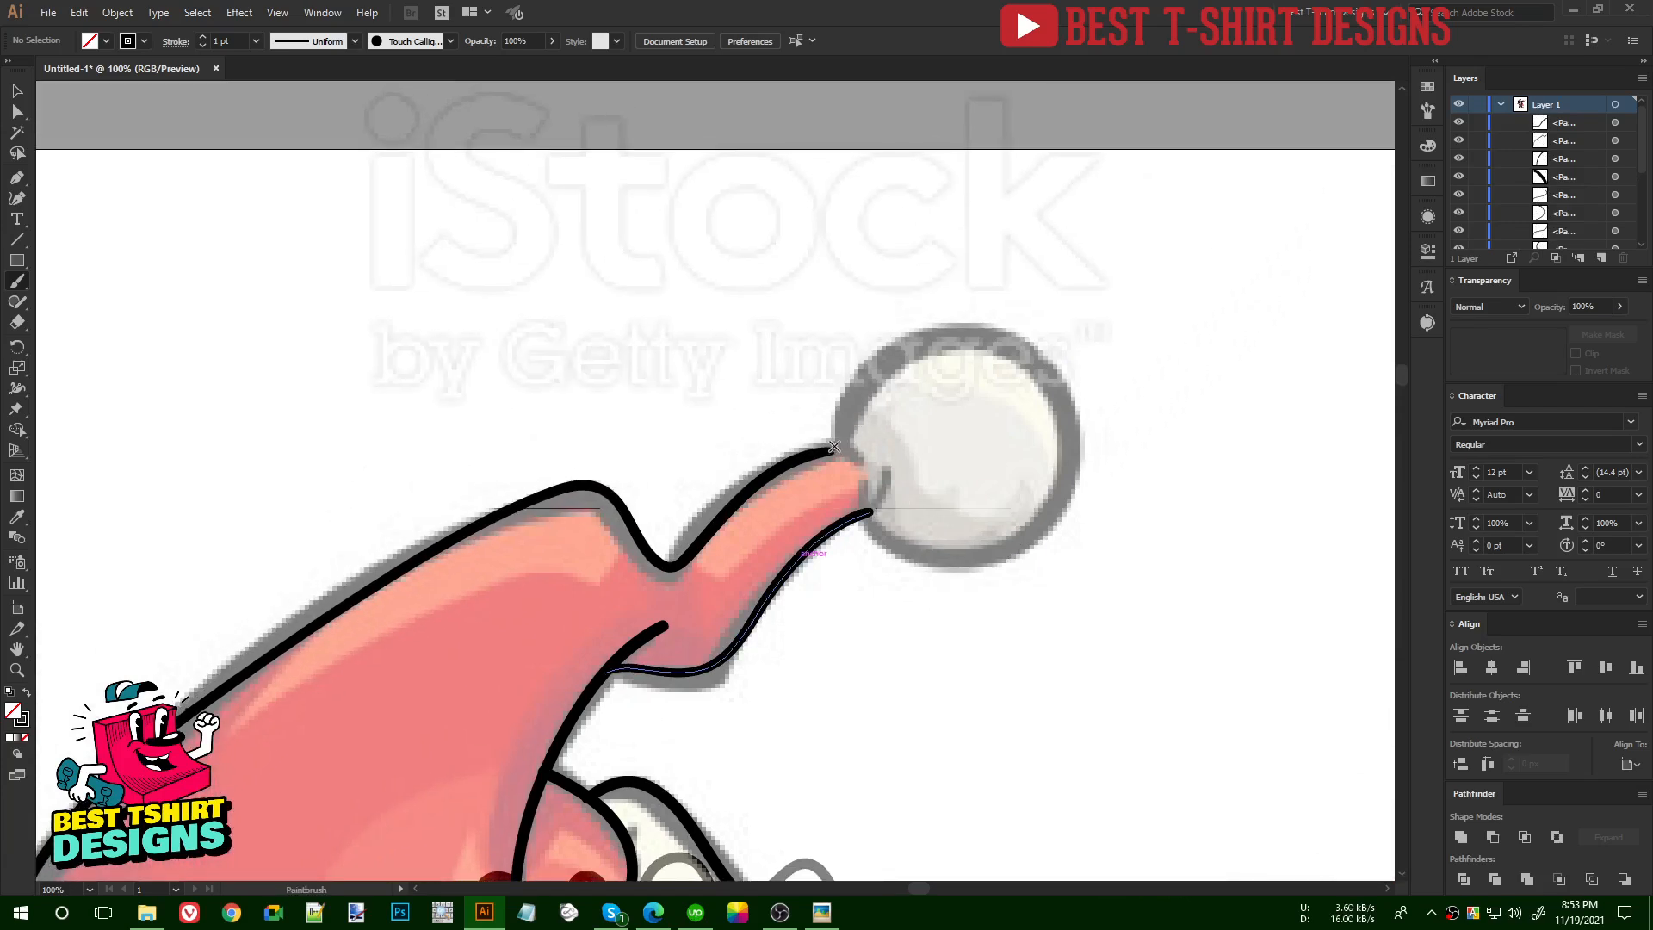
- Undo the last stroke, round off the hat's tip, and trace the pompom's outline with curved accent strokes inside
{"action": "key", "text": "ctrl+z"}
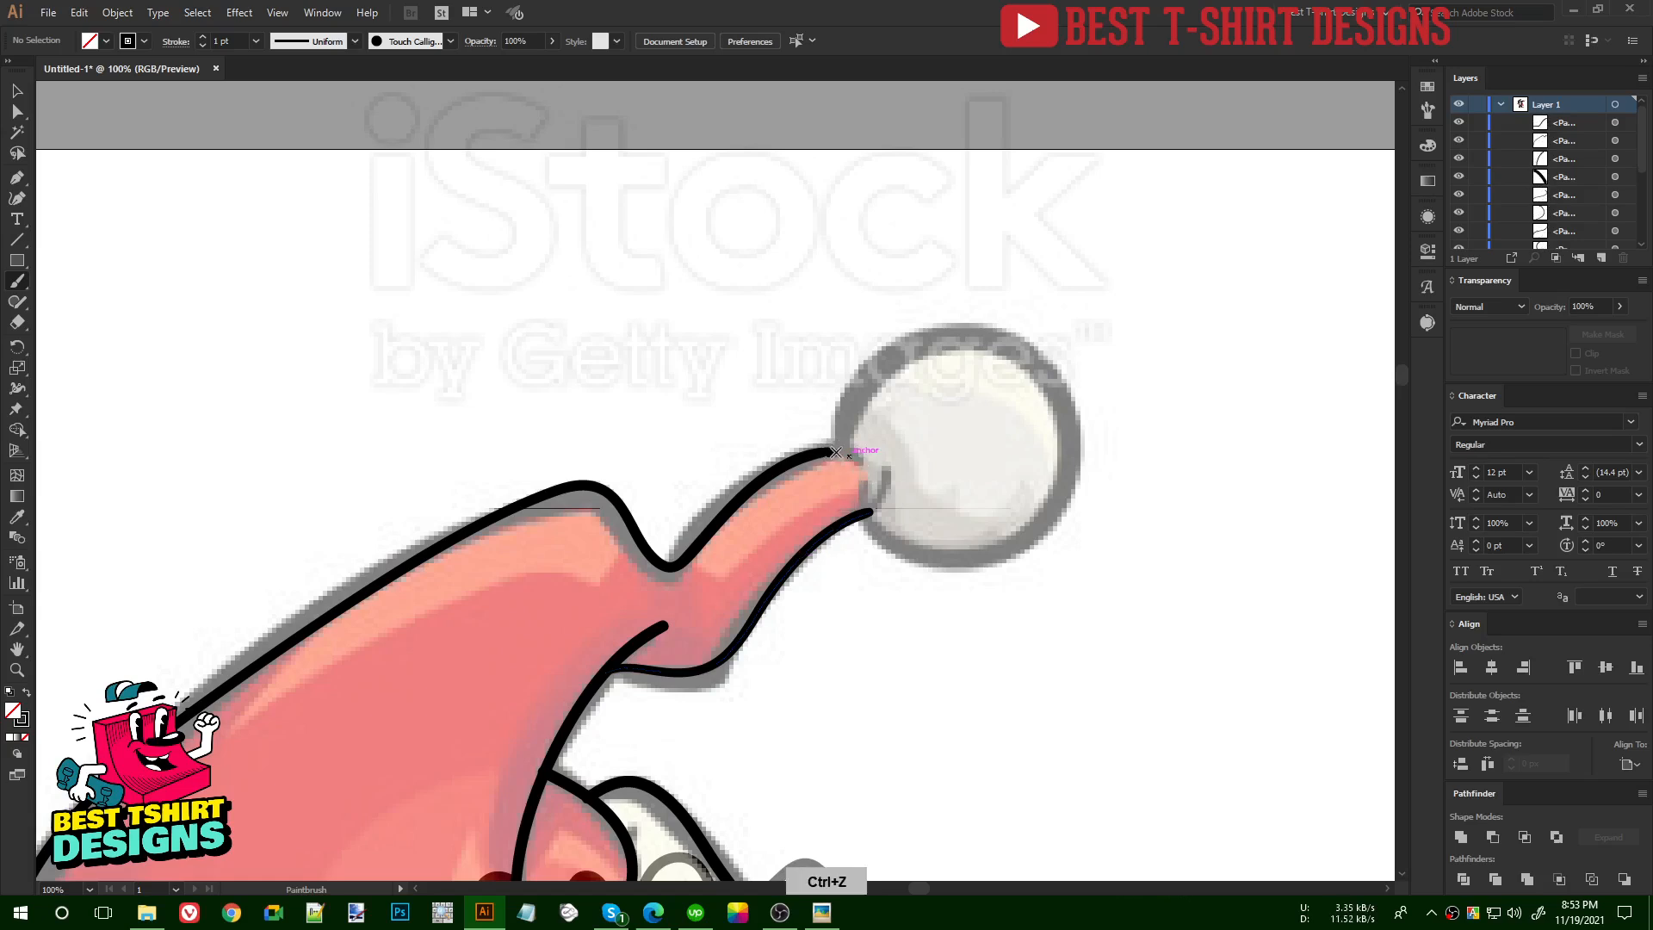
{"action": "mouse_move", "coordinate": [861, 453]}
{"action": "left_mouse_down"}
{"action": "mouse_move", "coordinate": [878, 485]}
{"action": "mouse_move", "coordinate": [862, 517]}
{"action": "left_mouse_up"}
{"action": "mouse_move", "coordinate": [839, 450]}
{"action": "left_mouse_down"}
{"action": "mouse_move", "coordinate": [885, 361]}
{"action": "mouse_move", "coordinate": [941, 332]}
{"action": "mouse_move", "coordinate": [997, 335]}
{"action": "mouse_move", "coordinate": [1037, 369]}
{"action": "mouse_move", "coordinate": [1033, 462]}
{"action": "left_mouse_up"}
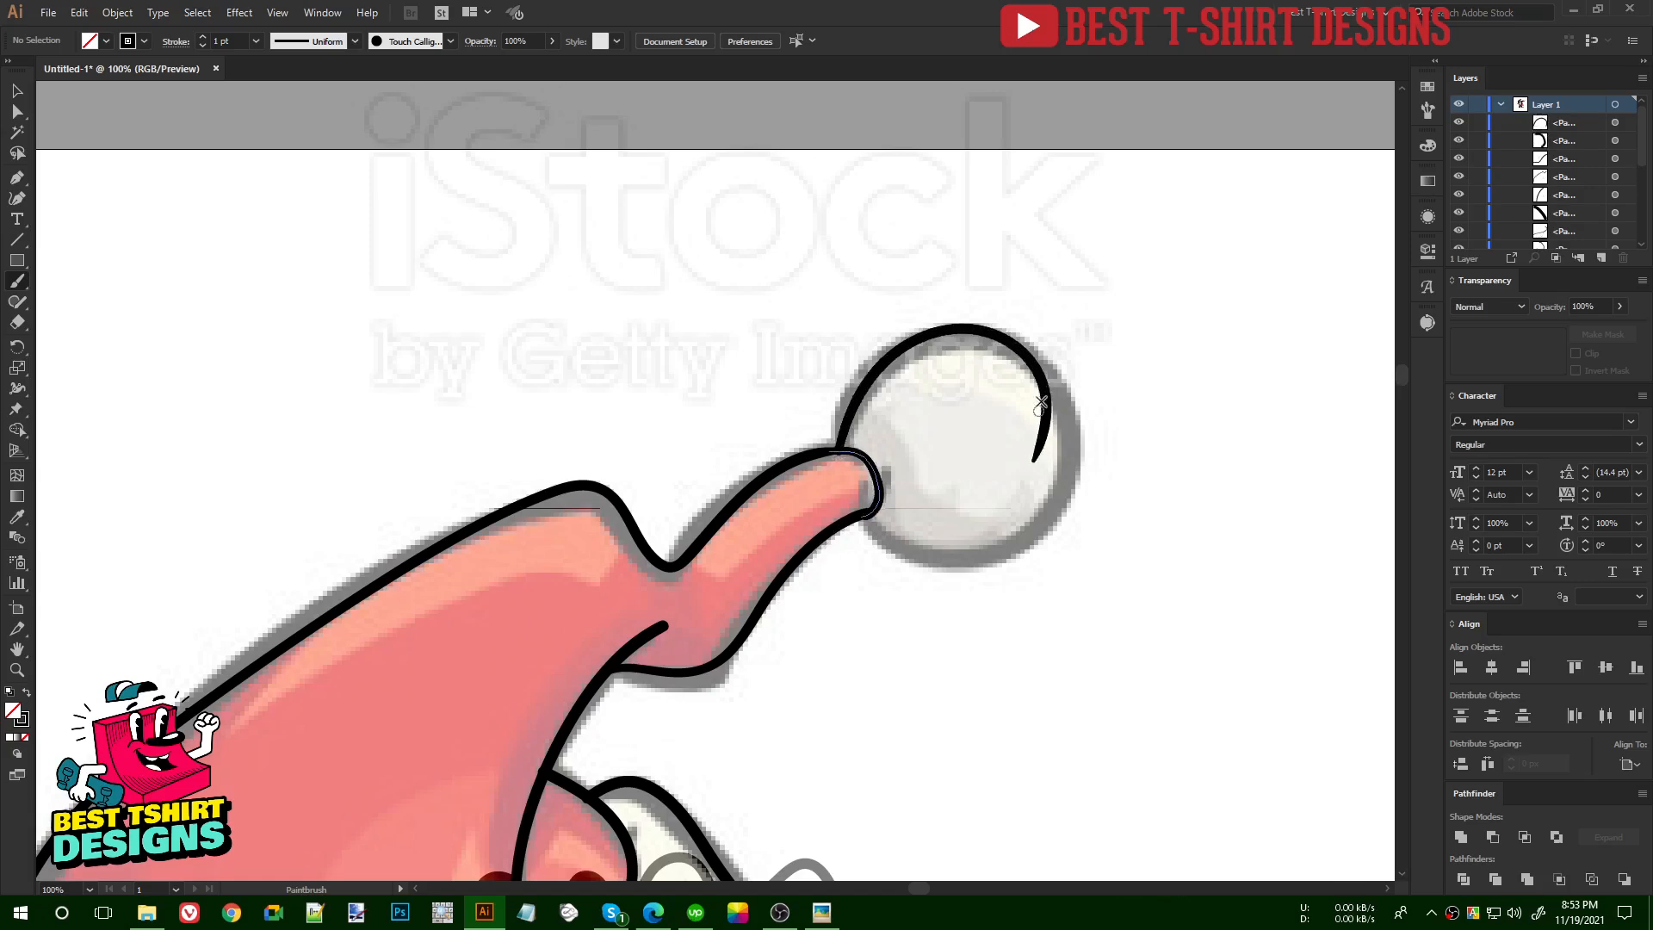
{"action": "mouse_move", "coordinate": [1029, 354]}
{"action": "left_mouse_down"}
{"action": "mouse_move", "coordinate": [1068, 429]}
{"action": "mouse_move", "coordinate": [1065, 490]}
{"action": "mouse_move", "coordinate": [1039, 526]}
{"action": "mouse_move", "coordinate": [975, 556]}
{"action": "mouse_move", "coordinate": [905, 547]}
{"action": "mouse_move", "coordinate": [884, 491]}
{"action": "left_mouse_up"}
{"action": "mouse_move", "coordinate": [872, 422]}
{"action": "left_mouse_down"}
{"action": "mouse_move", "coordinate": [906, 374]}
{"action": "mouse_move", "coordinate": [966, 347]}
{"action": "left_mouse_up"}
- Paint a long curved highlight line and a short dash along the inside of the hat's outer edge
{"action": "key", "text": "ctrl+minus"}
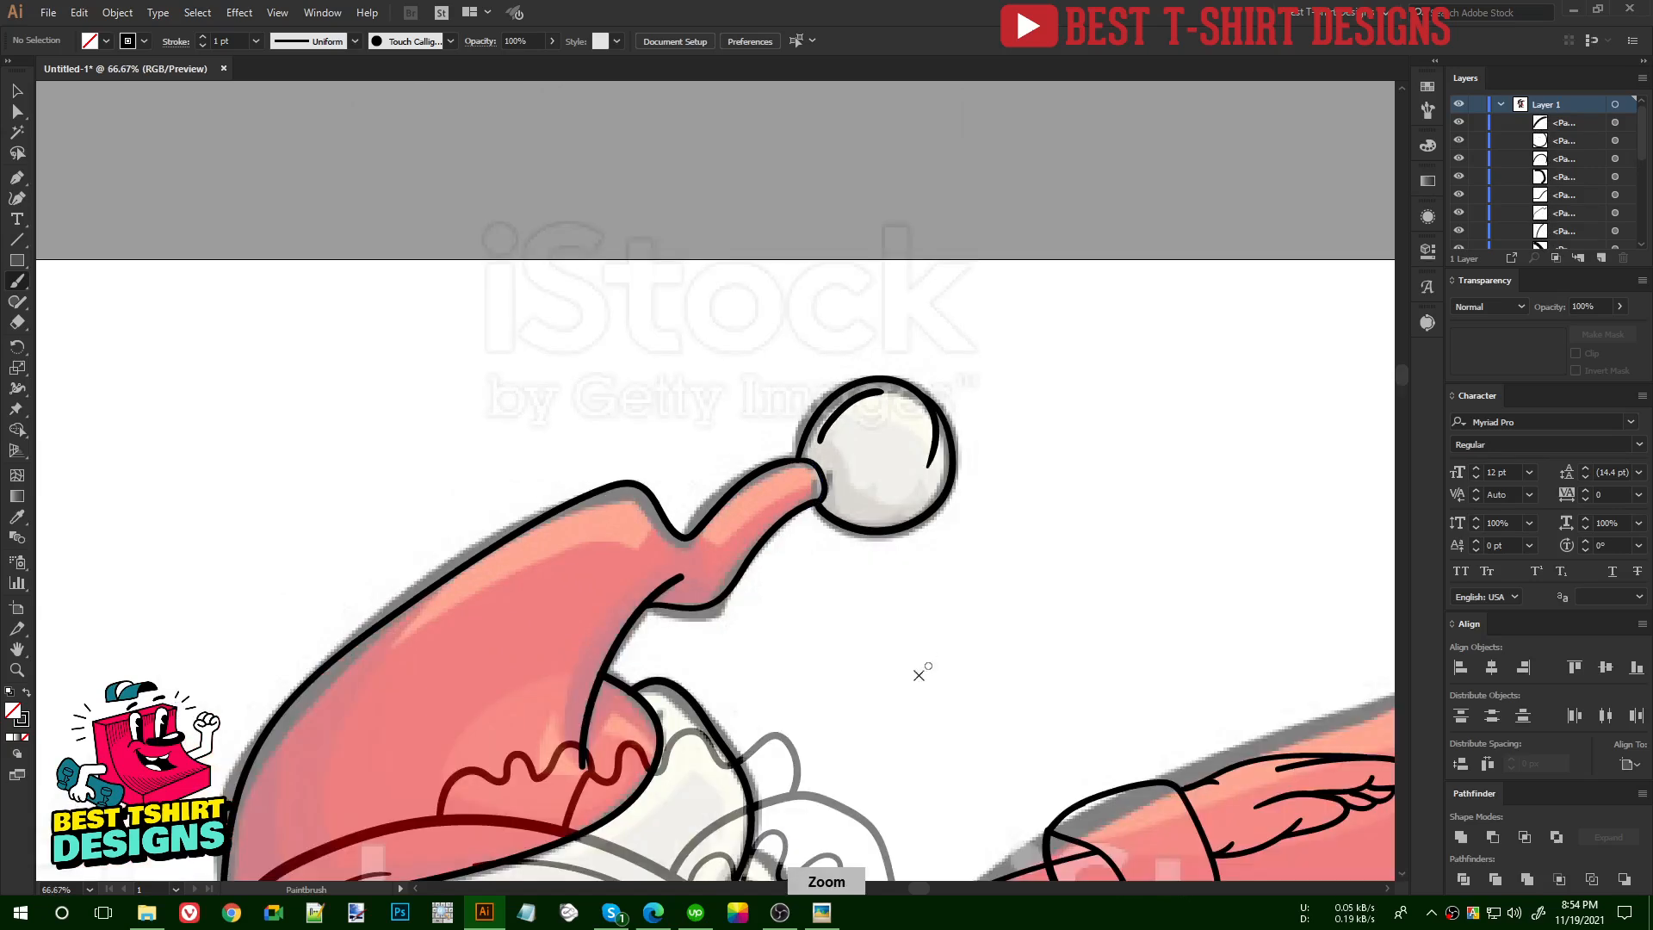
{"action": "left_click_drag", "start_coordinate": [882, 689], "coordinate": [1025, 544]}
{"action": "mouse_move", "coordinate": [479, 645]}
{"action": "left_mouse_down"}
{"action": "mouse_move", "coordinate": [637, 458]}
{"action": "mouse_move", "coordinate": [817, 362]}
{"action": "left_mouse_up"}
{"action": "key", "text": "ctrl+plus"}
{"action": "key", "text": "ctrl+z"}
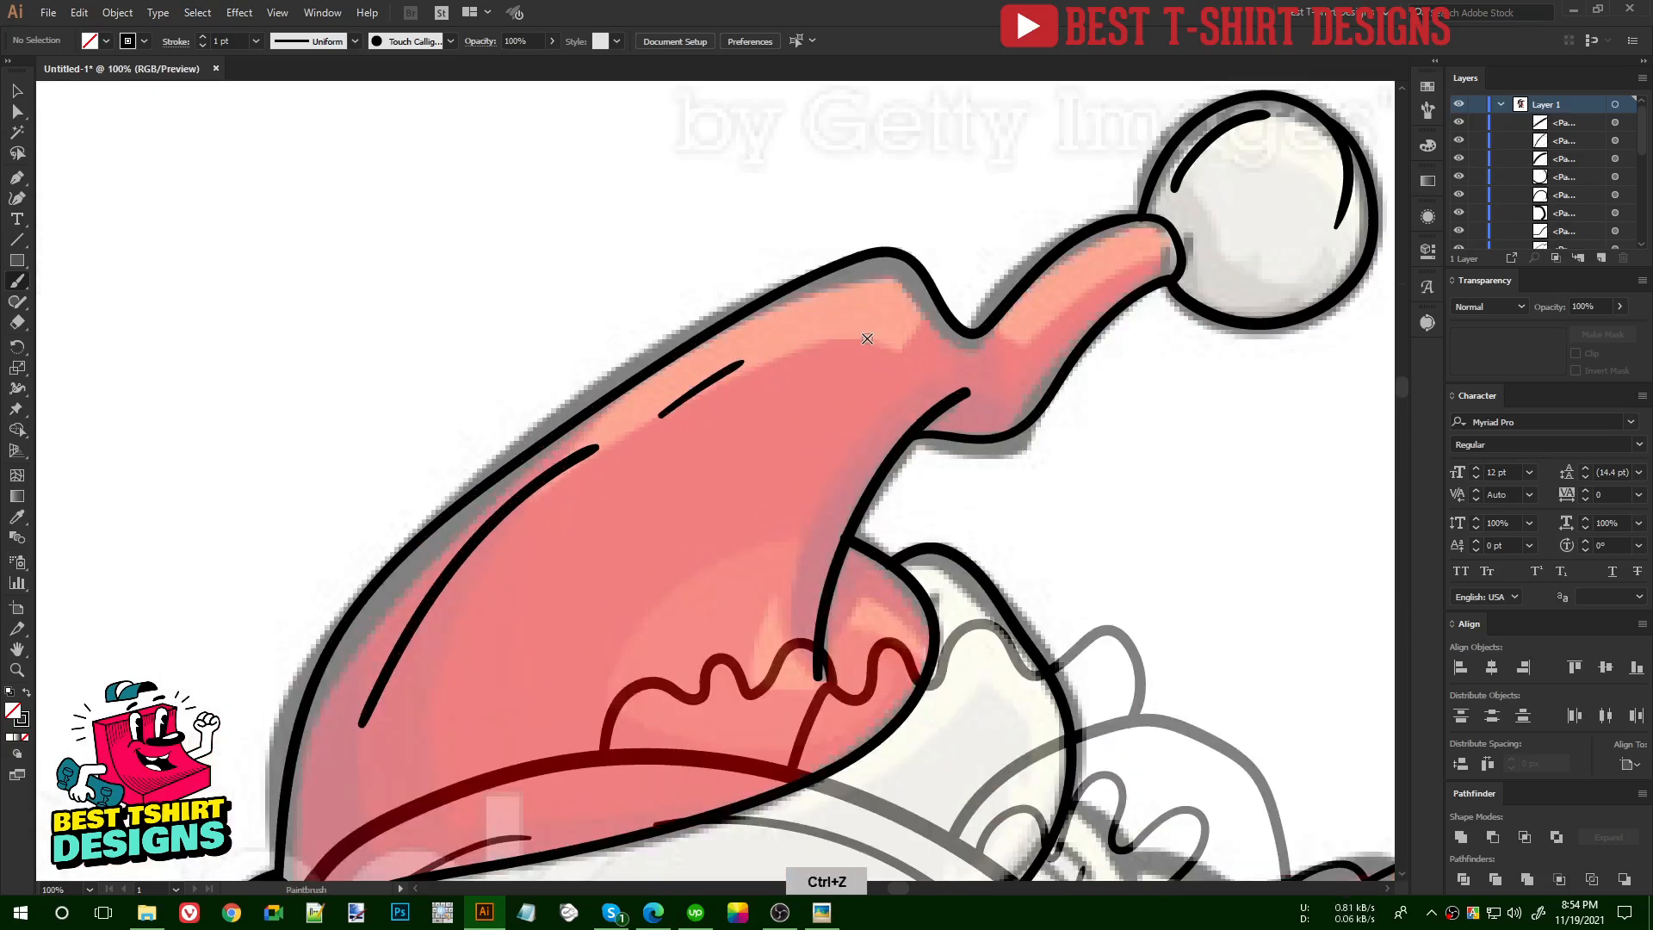
{"action": "key", "text": "ctrl+z"}
{"action": "mouse_move", "coordinate": [646, 420]}
{"action": "left_mouse_down"}
{"action": "mouse_move", "coordinate": [730, 378]}
{"action": "mouse_move", "coordinate": [669, 411]}
{"action": "left_mouse_up"}
{"action": "key", "text": "ctrl+z"}
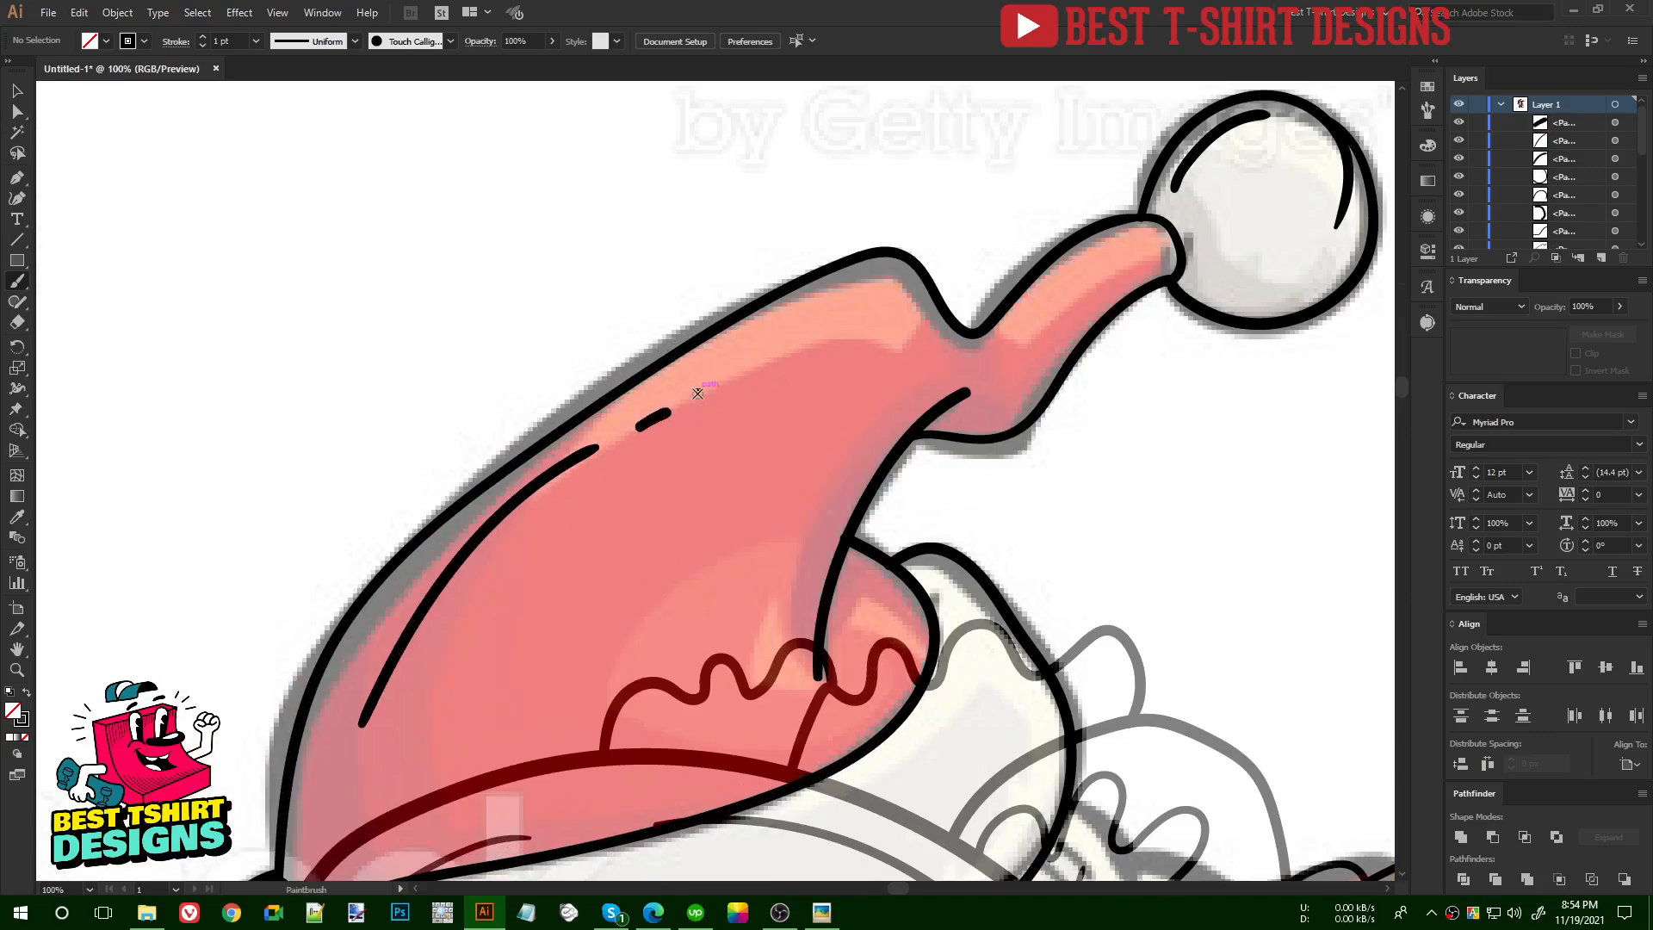
- Unlock the Santa reference image
{"action": "key", "text": "ctrl+minus"}
{"action": "key", "text": "ctrl+minus"}
{"action": "key", "text": "ctrl+minus"}
{"action": "key", "text": "space"}
{"action": "left_click_drag", "start_coordinate": [697, 394], "coordinate": [654, 257]}
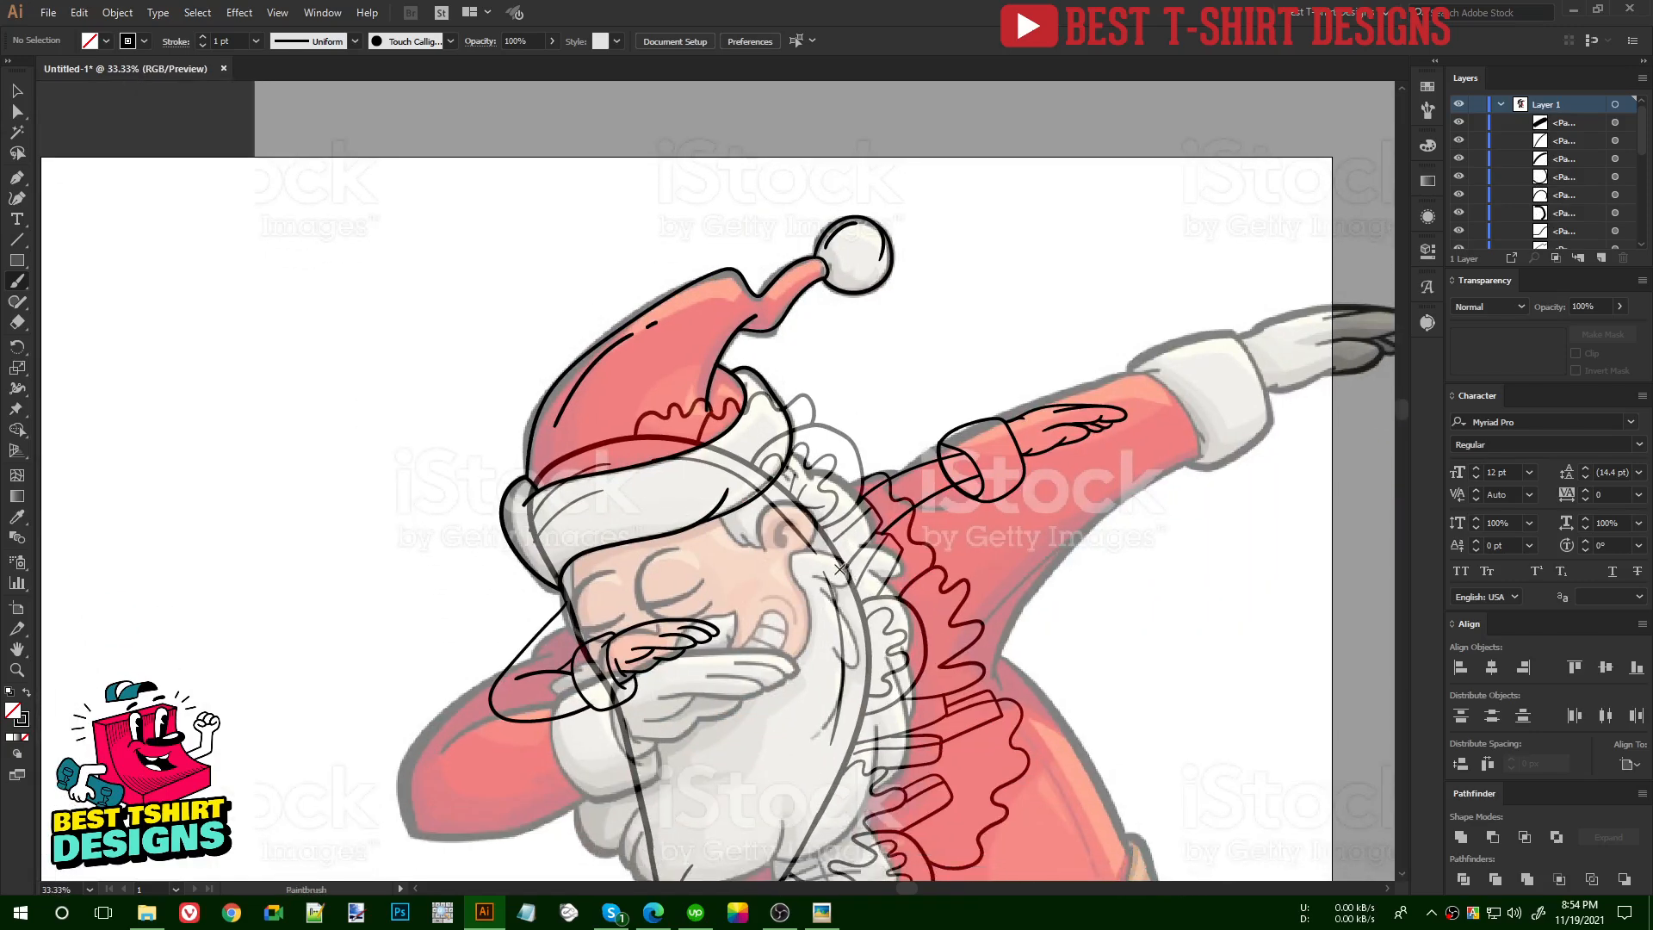
{"action": "key", "text": "ctrl+minus"}
{"action": "key", "text": "ctrl+minus"}
{"action": "key", "text": "v"}
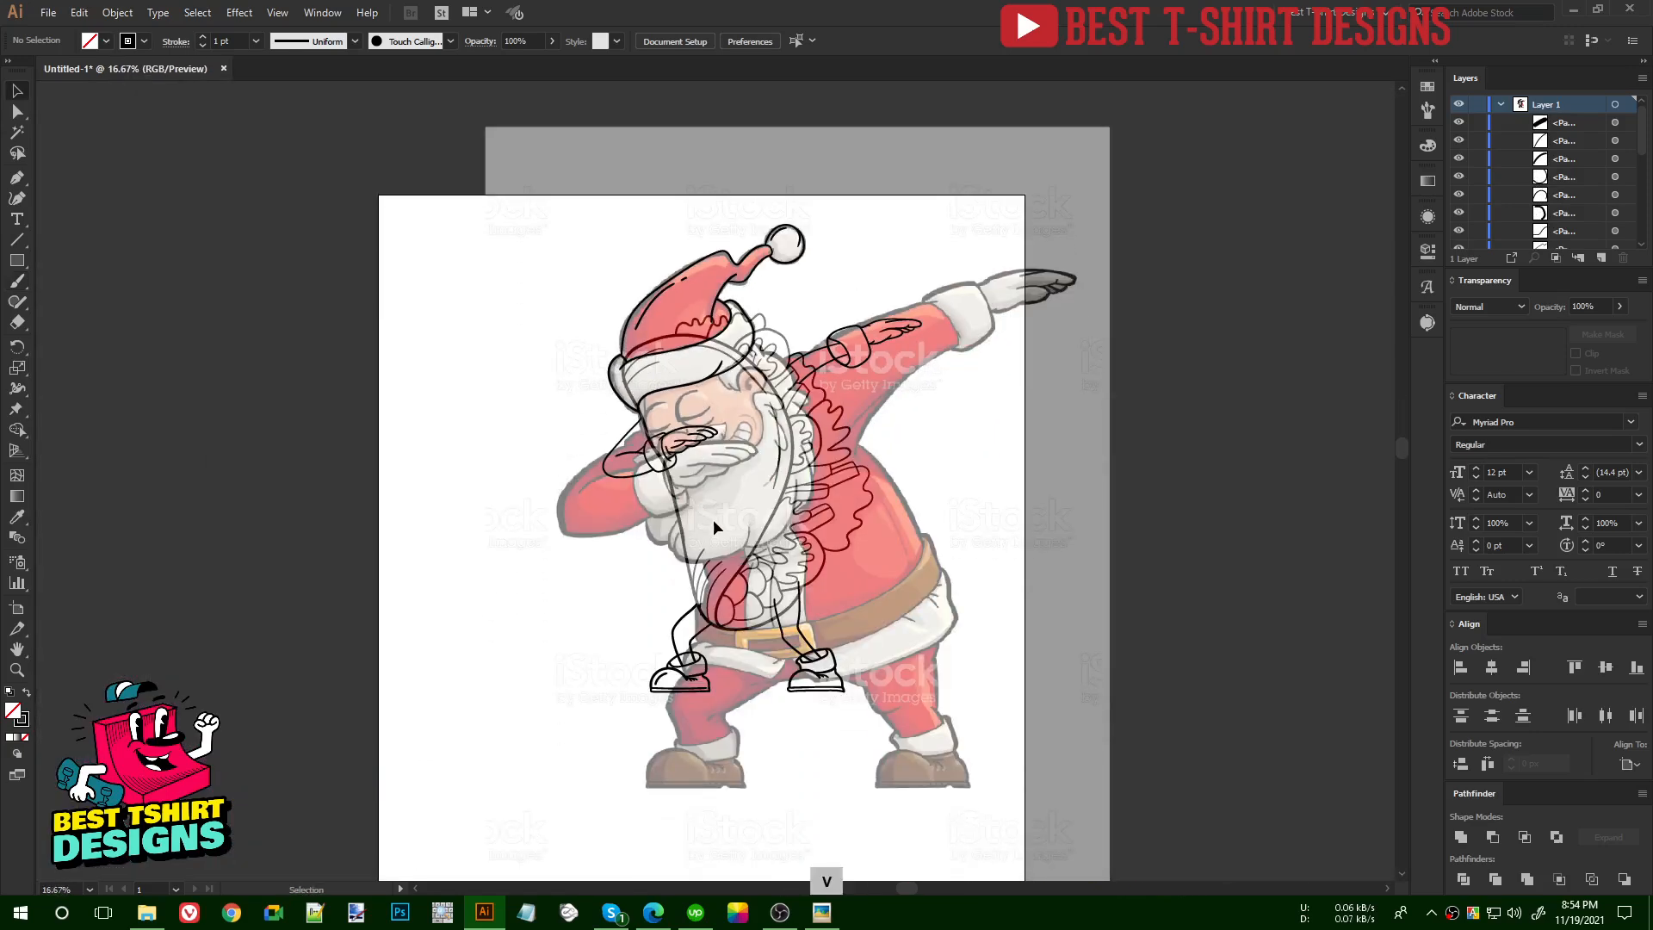
{"action": "key", "text": "ctrl+alt+2"}
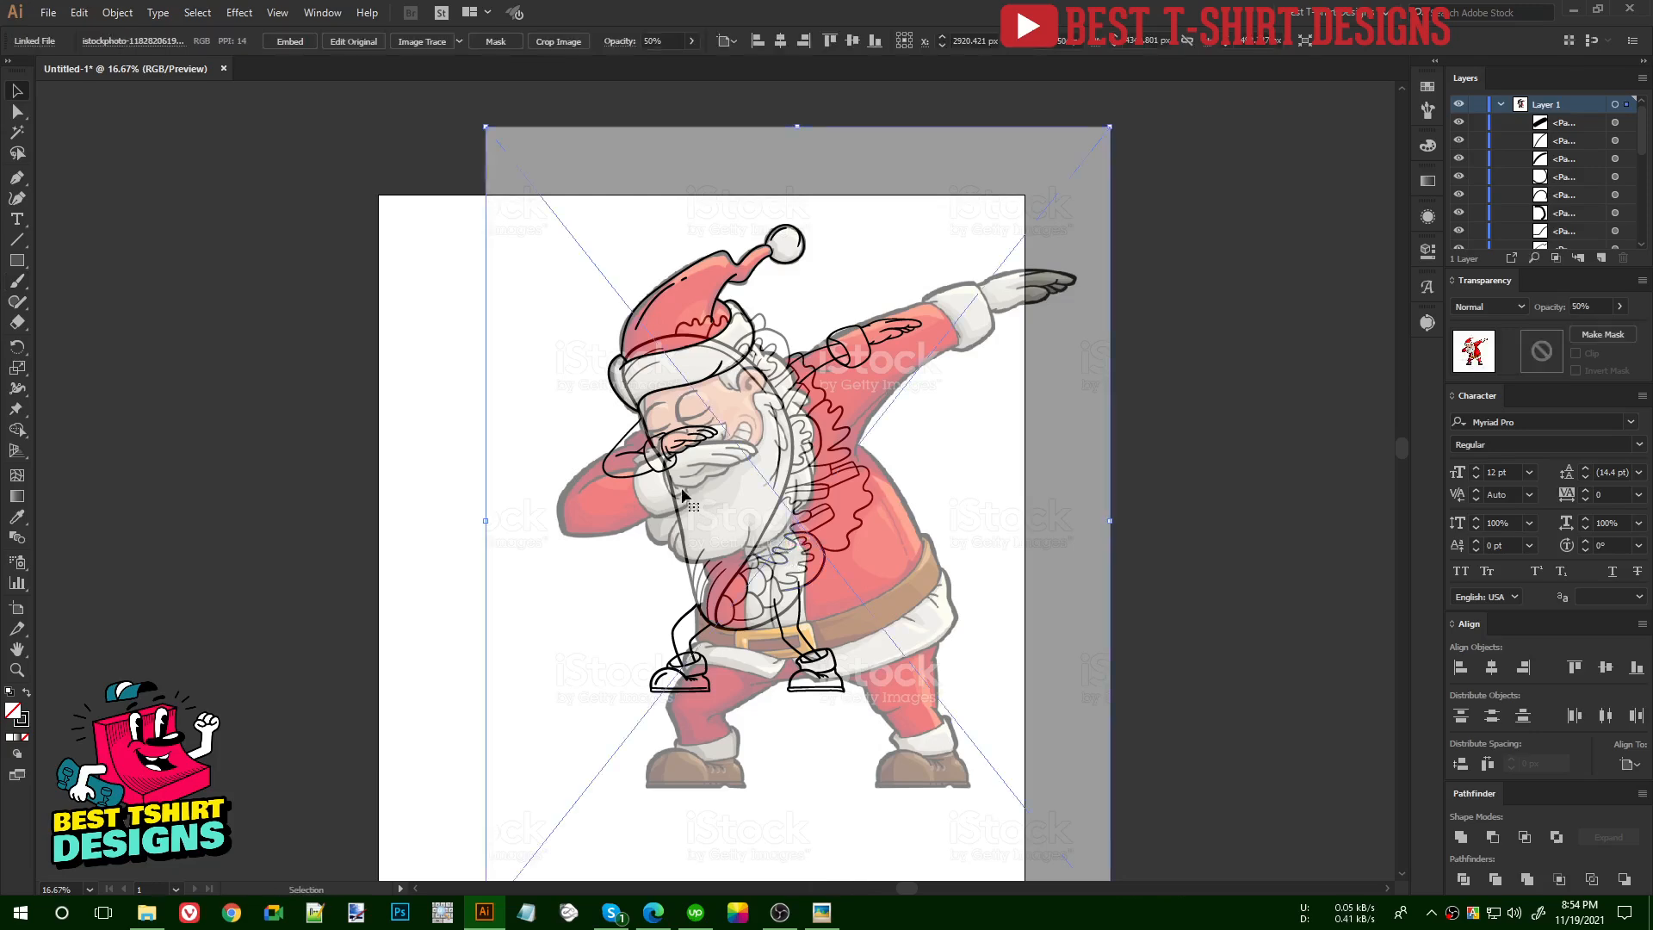
- Move the Santa reference image off the artboard to the right of the taco drawing and deselect it
{"action": "left_click", "coordinate": [271, 310]}
{"action": "left_click_drag", "start_coordinate": [525, 344], "coordinate": [1166, 396]}
{"action": "left_click", "coordinate": [1042, 442]}
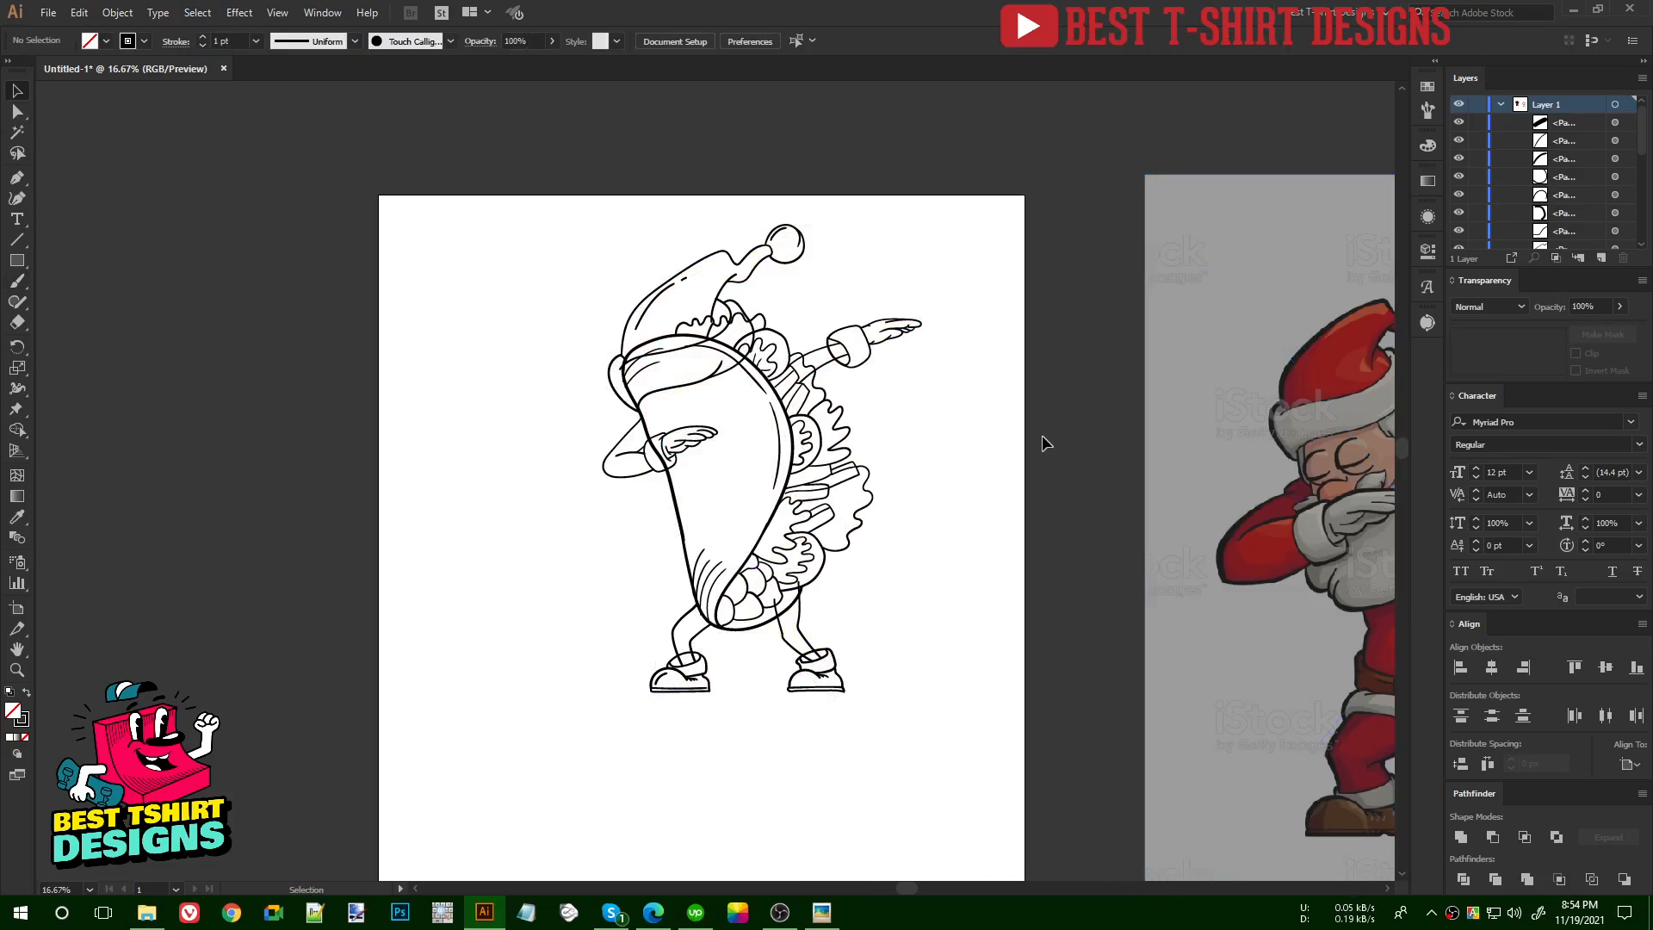
{"action": "scroll", "coordinate": [1042, 442], "scroll_direction": "up", "scroll_amount": 1}
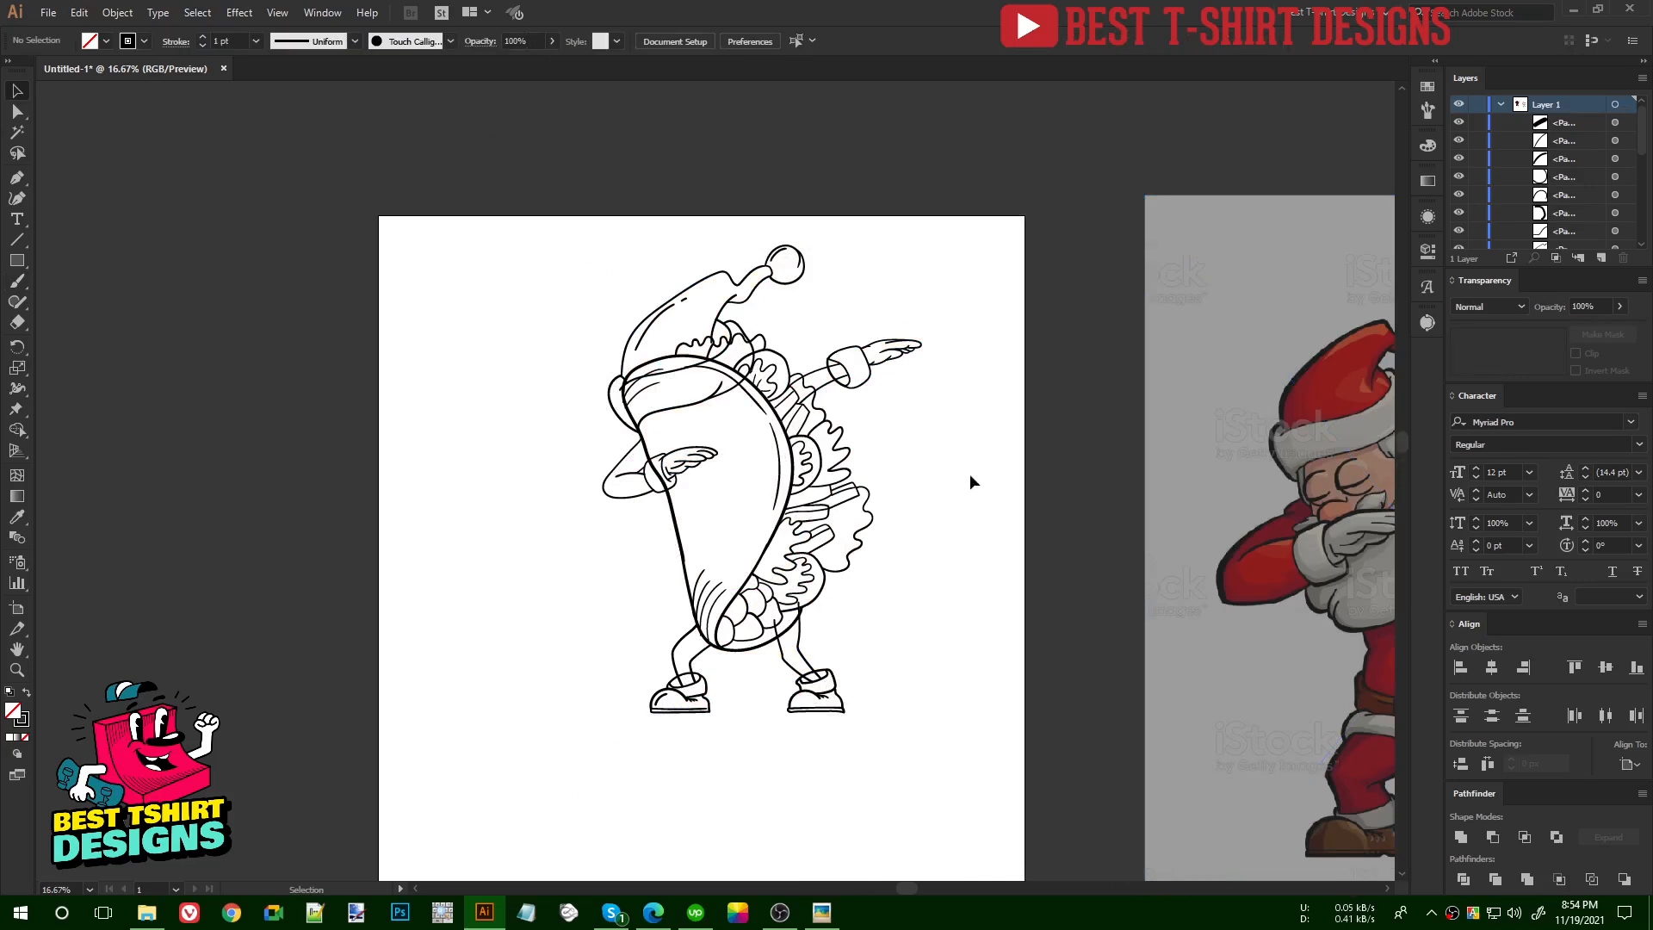
- Select only the Santa hat's strokes, leaving out the taco and arm lines, and group them
{"action": "left_click_drag", "start_coordinate": [547, 228], "coordinate": [775, 521]}
{"action": "left_click_drag", "start_coordinate": [1015, 794], "coordinate": [1014, 794]}
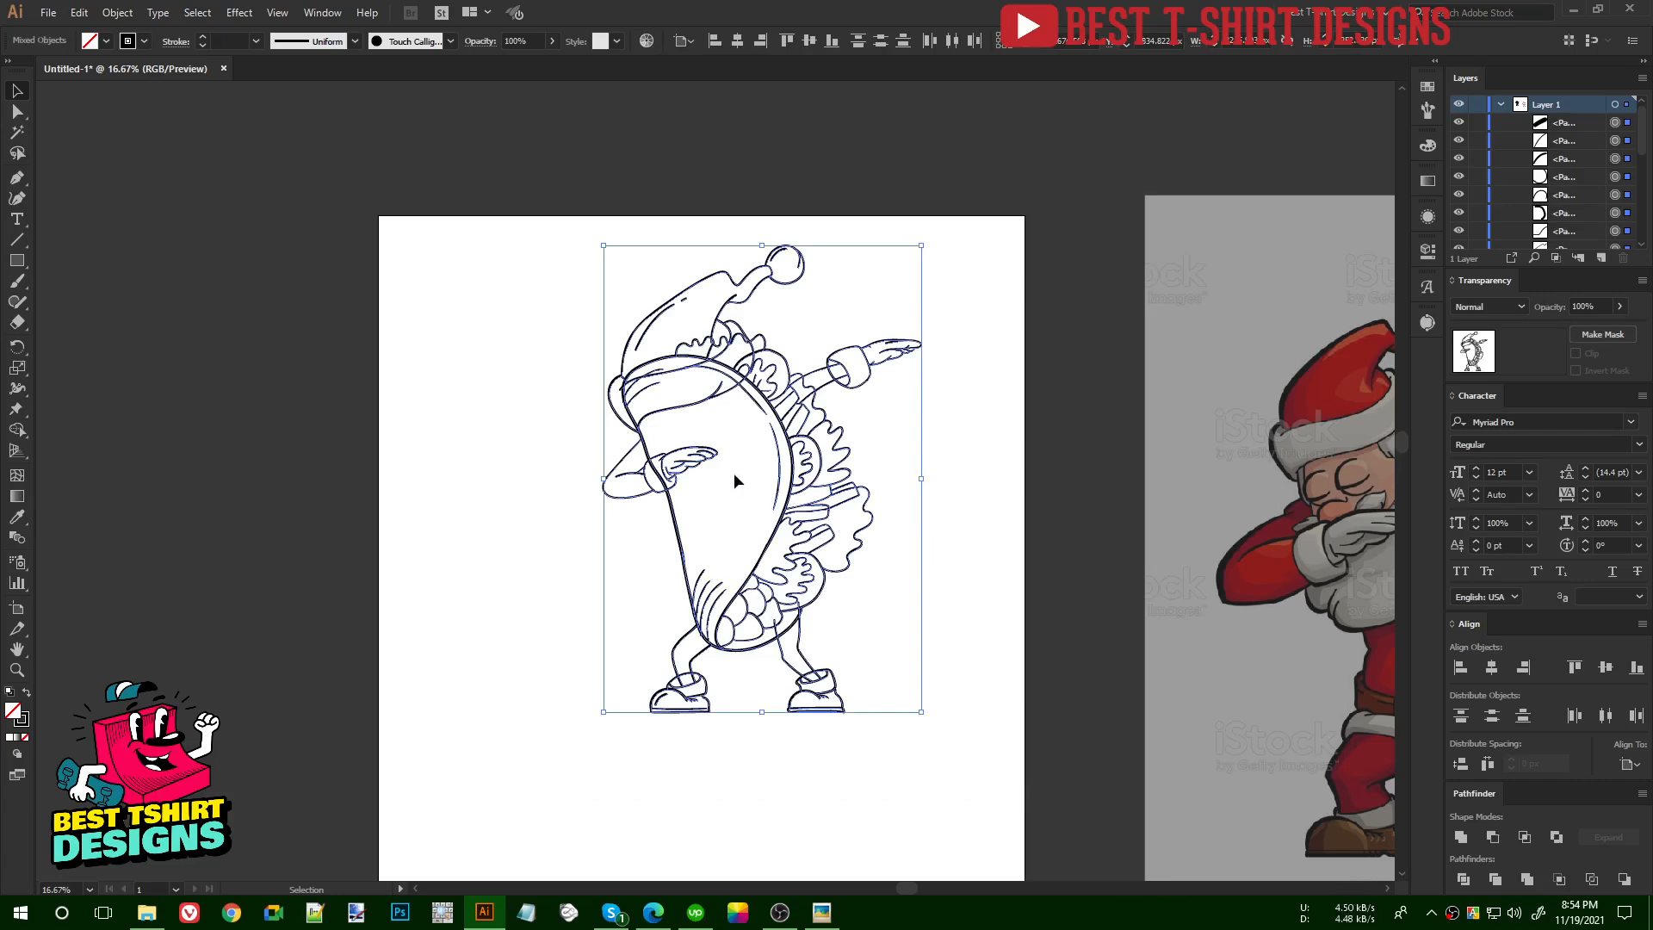
{"action": "left_click", "coordinate": [606, 321]}
{"action": "left_click_drag", "start_coordinate": [613, 291], "coordinate": [804, 442]}
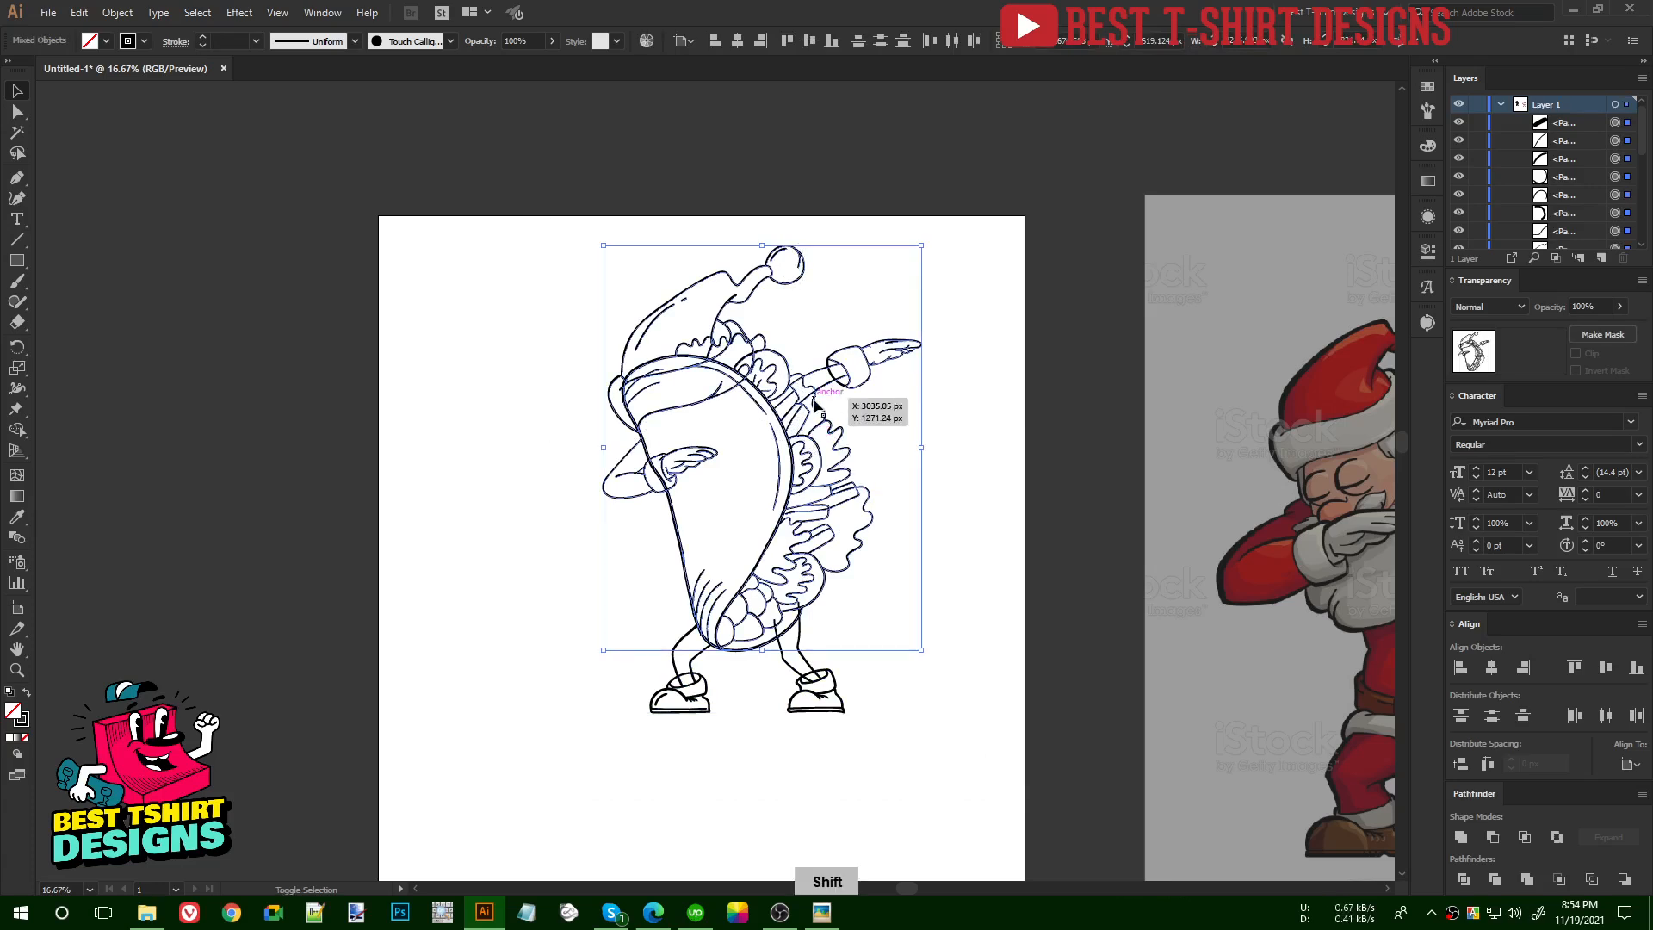
{"action": "left_click", "coordinate": [809, 431], "text": "shift"}
{"action": "left_click", "coordinate": [699, 471], "text": "shift"}
{"action": "left_click", "coordinate": [856, 378], "text": "shift"}
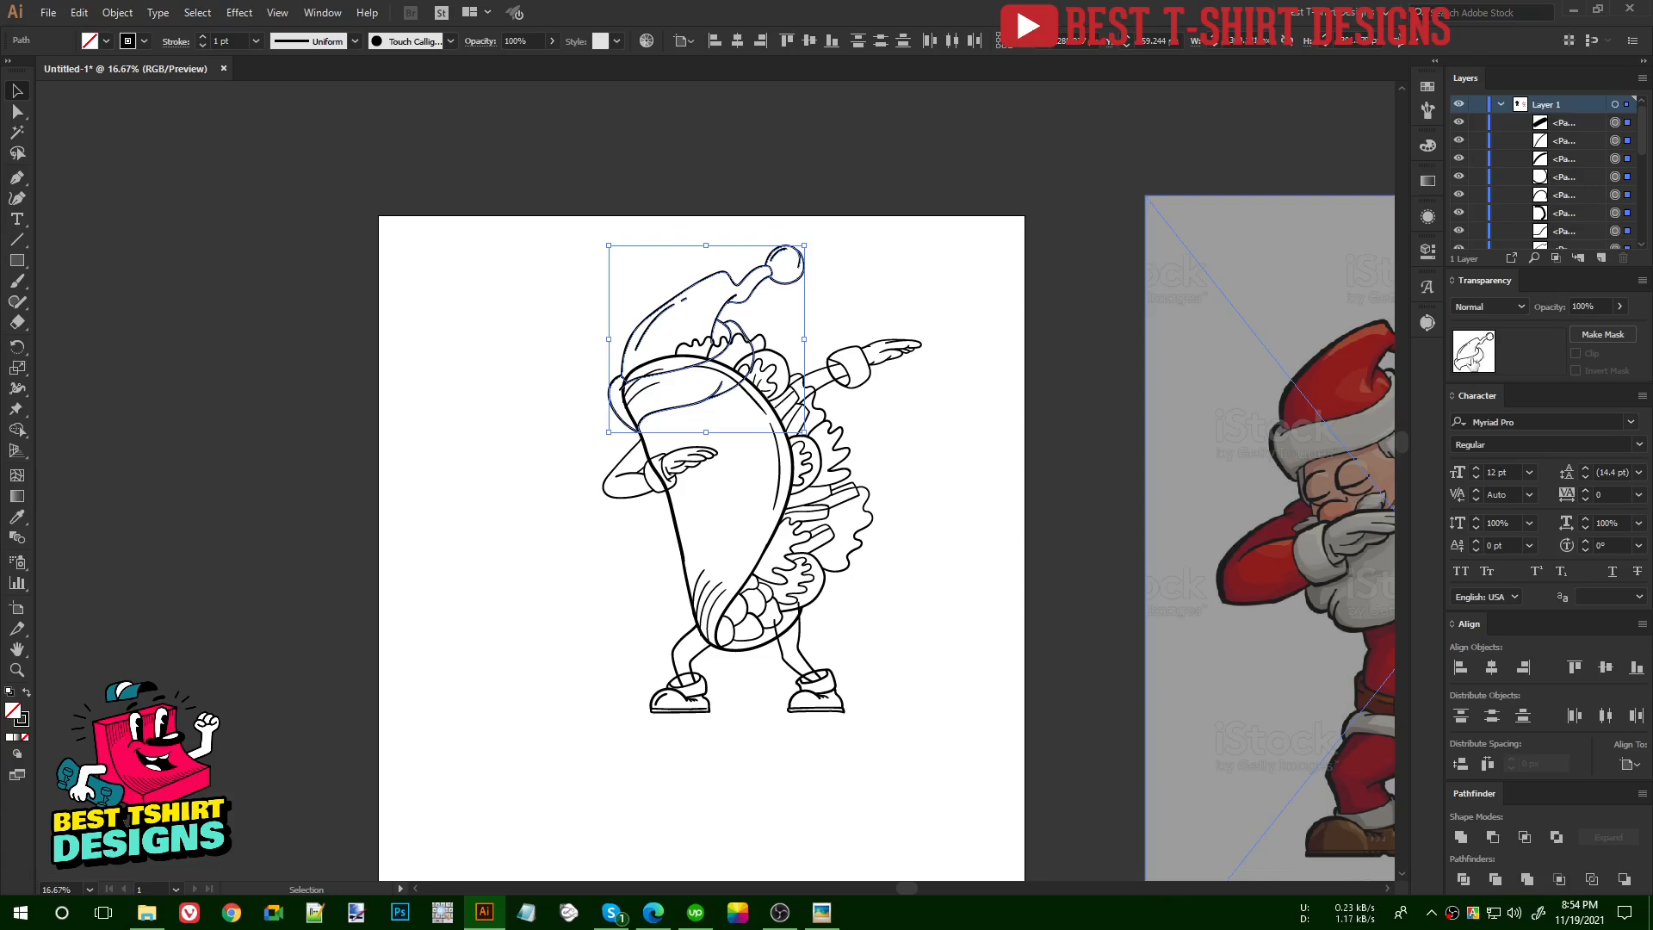
{"action": "key", "text": "a"}
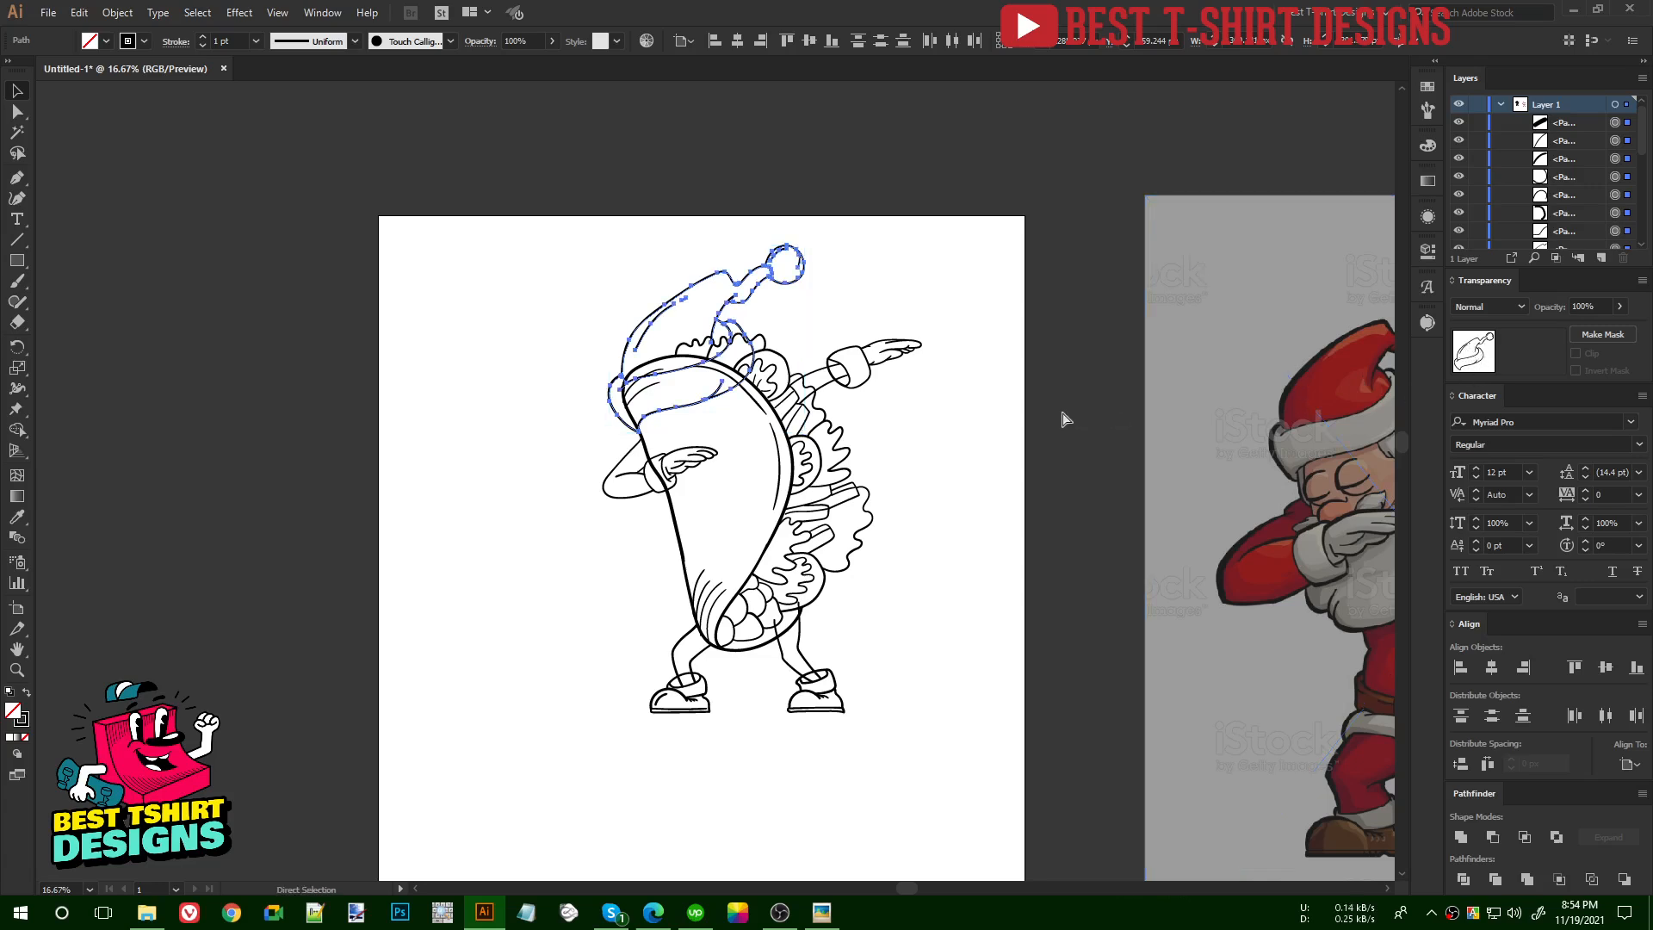
{"action": "key", "text": "v"}
- Expand the appearance of the whole character's line art into filled shapes and deselect it
{"action": "left_click_drag", "start_coordinate": [506, 203], "coordinate": [982, 769]}
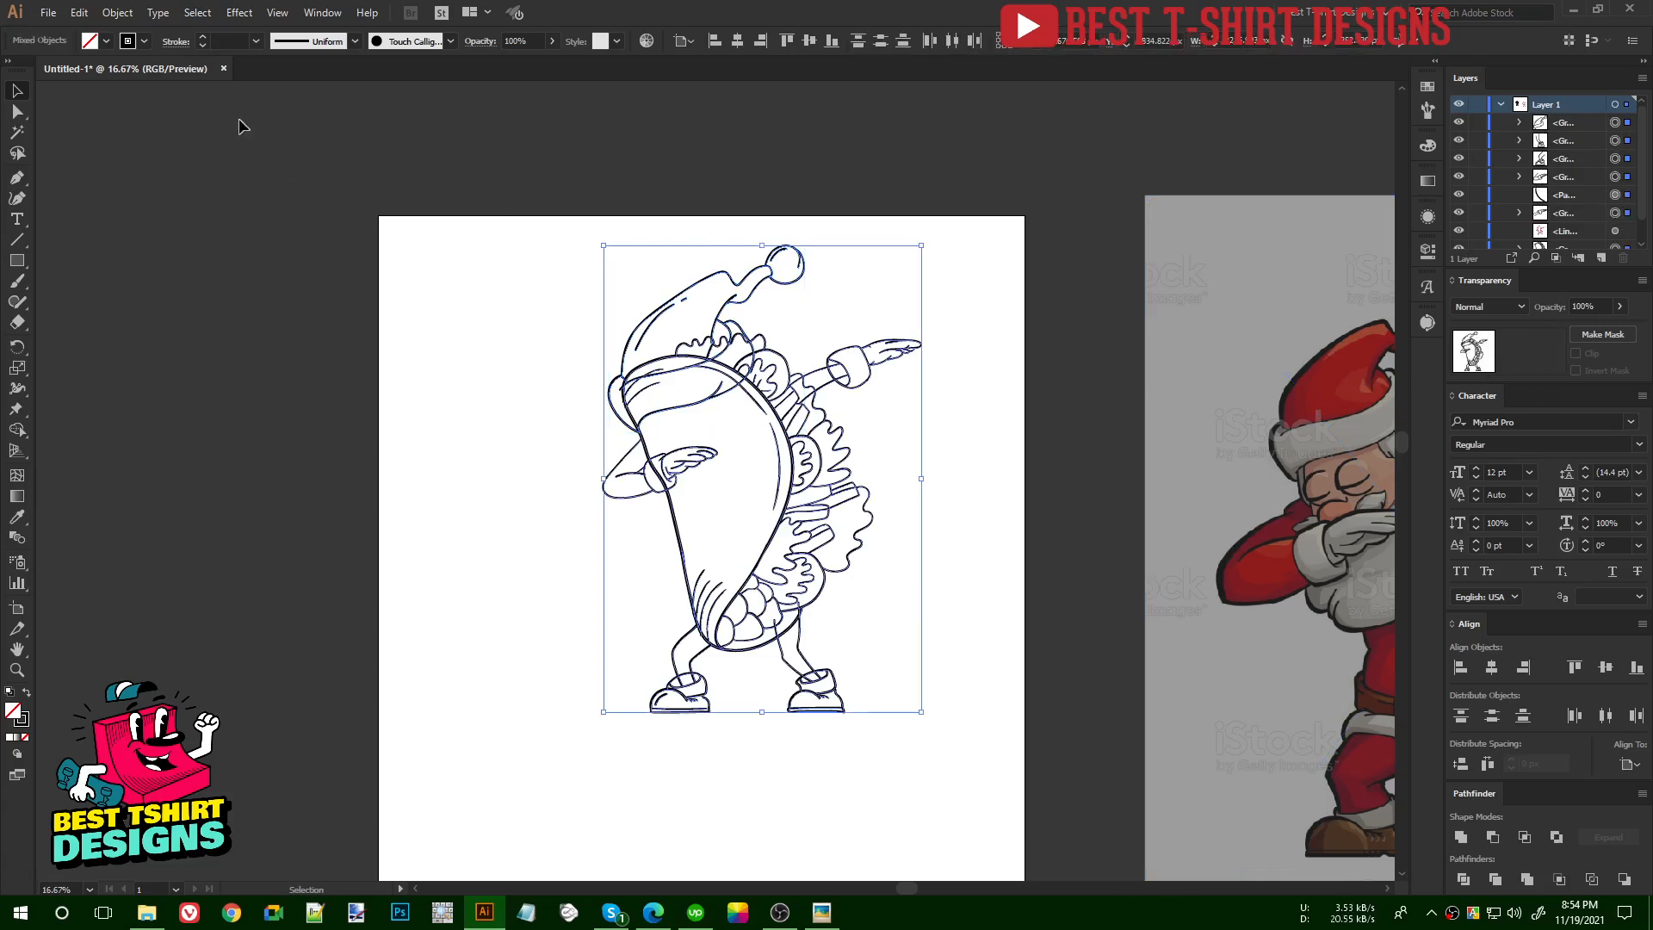
{"action": "left_click", "coordinate": [119, 12]}
{"action": "left_click", "coordinate": [185, 213]}
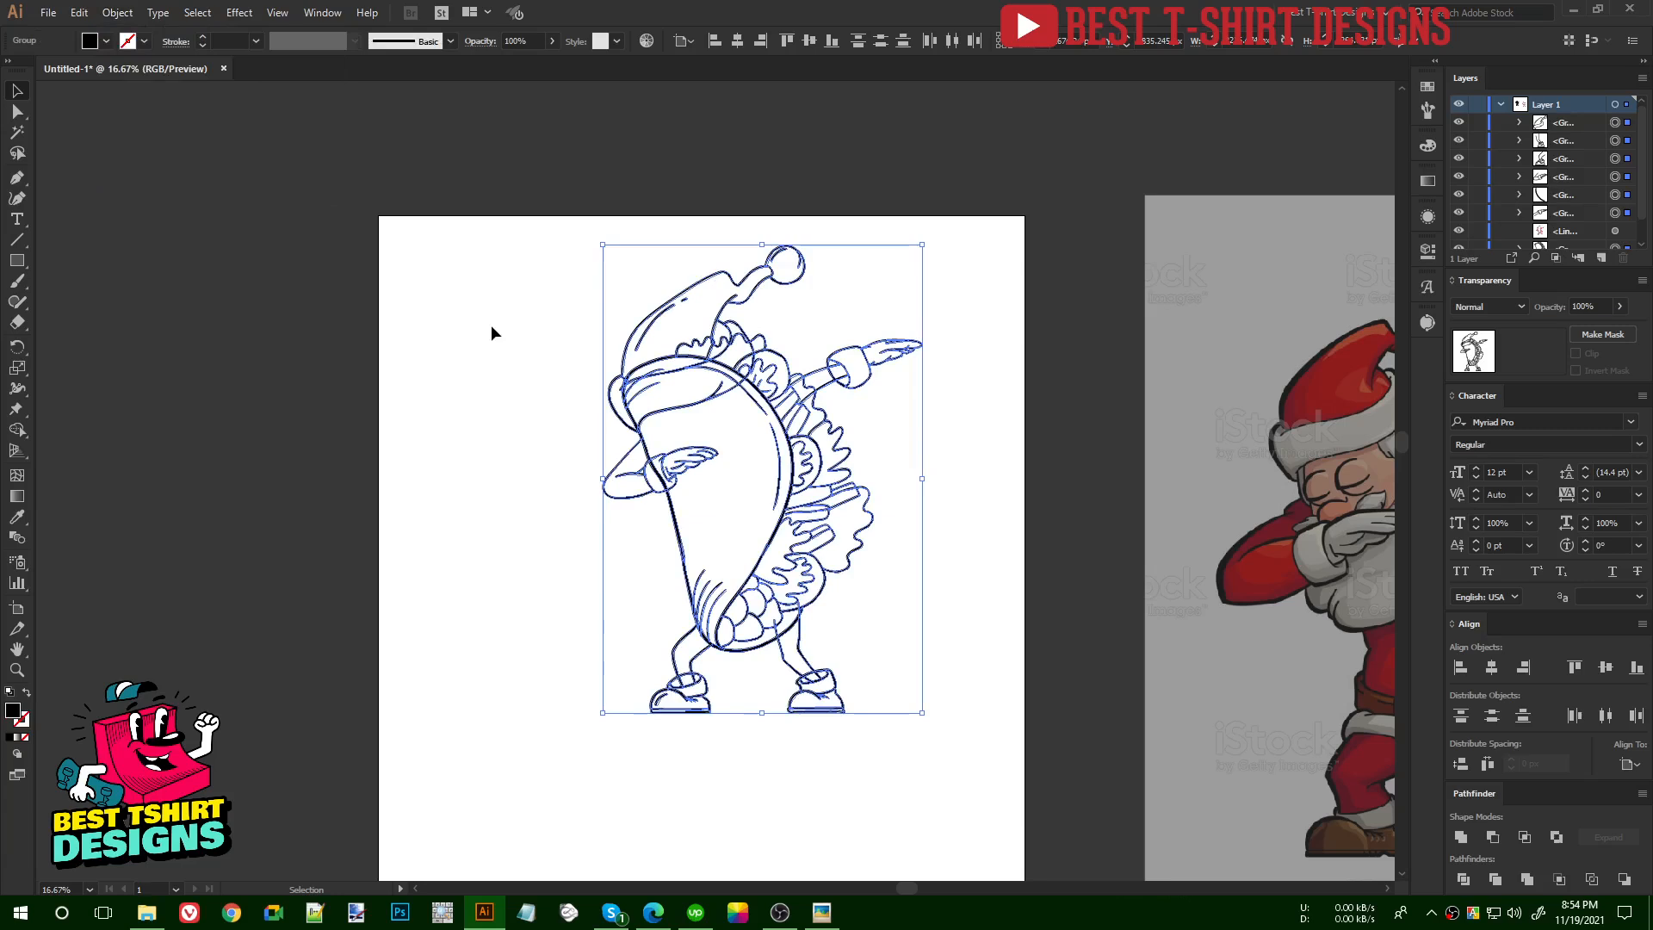
{"action": "left_click", "coordinate": [363, 330]}
{"action": "scroll", "coordinate": [754, 673], "scroll_direction": "down", "scroll_amount": 2}
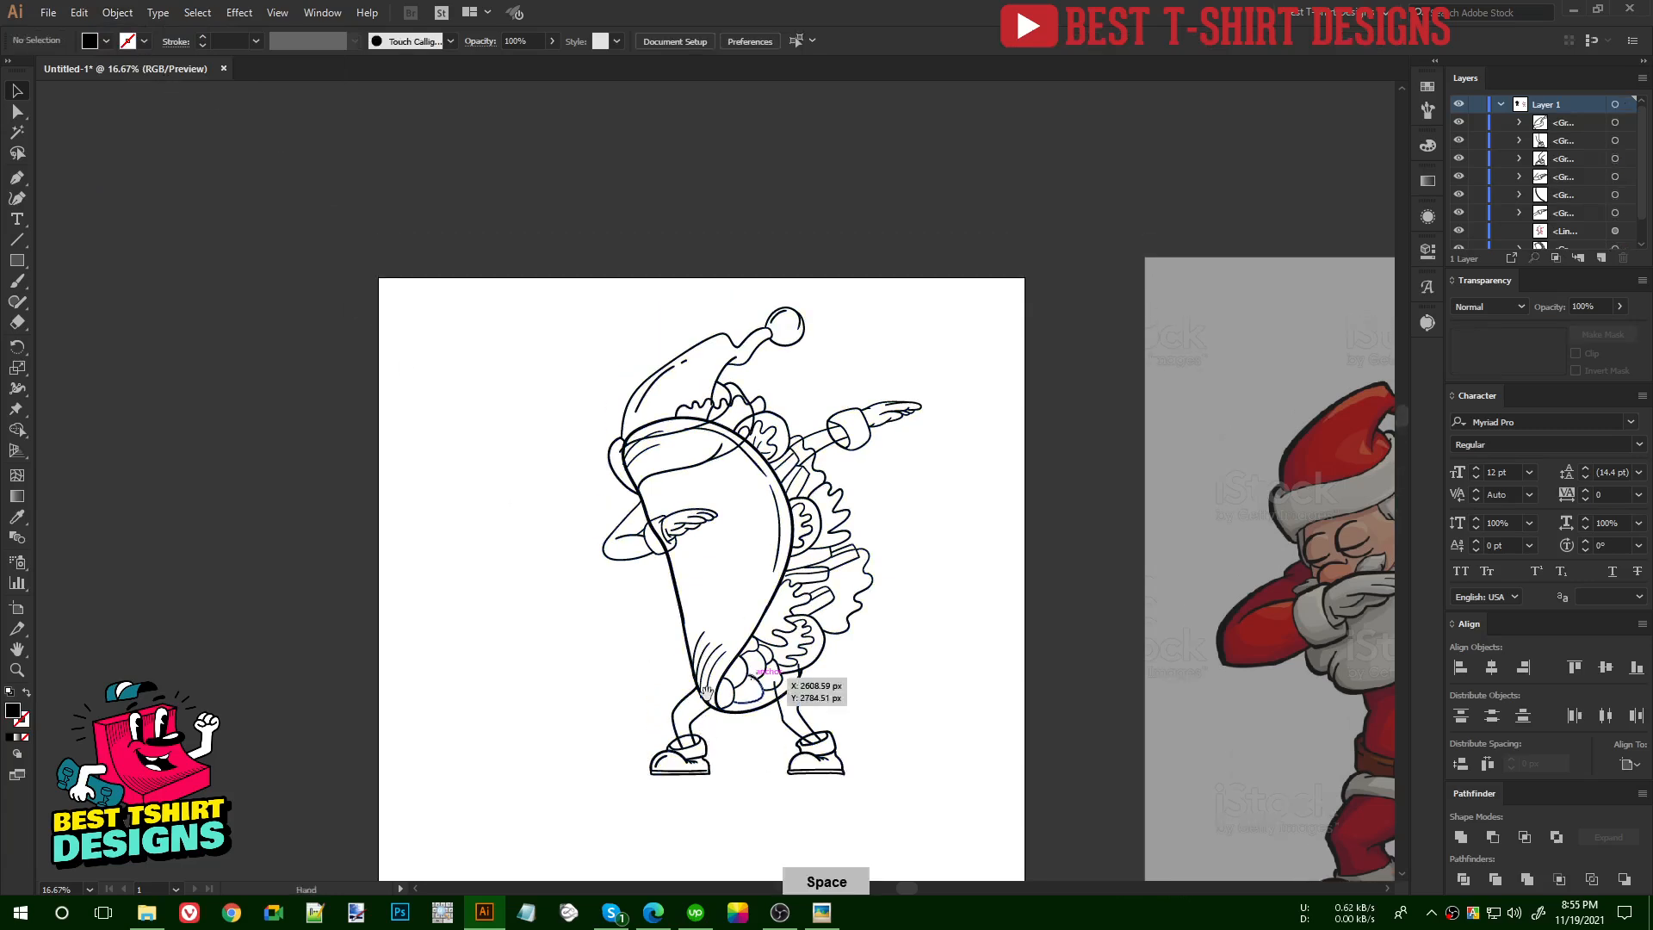
- Use Shape Builder on the left leg group to remove the shoe cuff's line segment crossing the leg
{"action": "scroll", "coordinate": [705, 728], "scroll_direction": "up", "scroll_amount": 3}
{"action": "scroll", "coordinate": [703, 730], "scroll_direction": "up", "scroll_amount": 3}
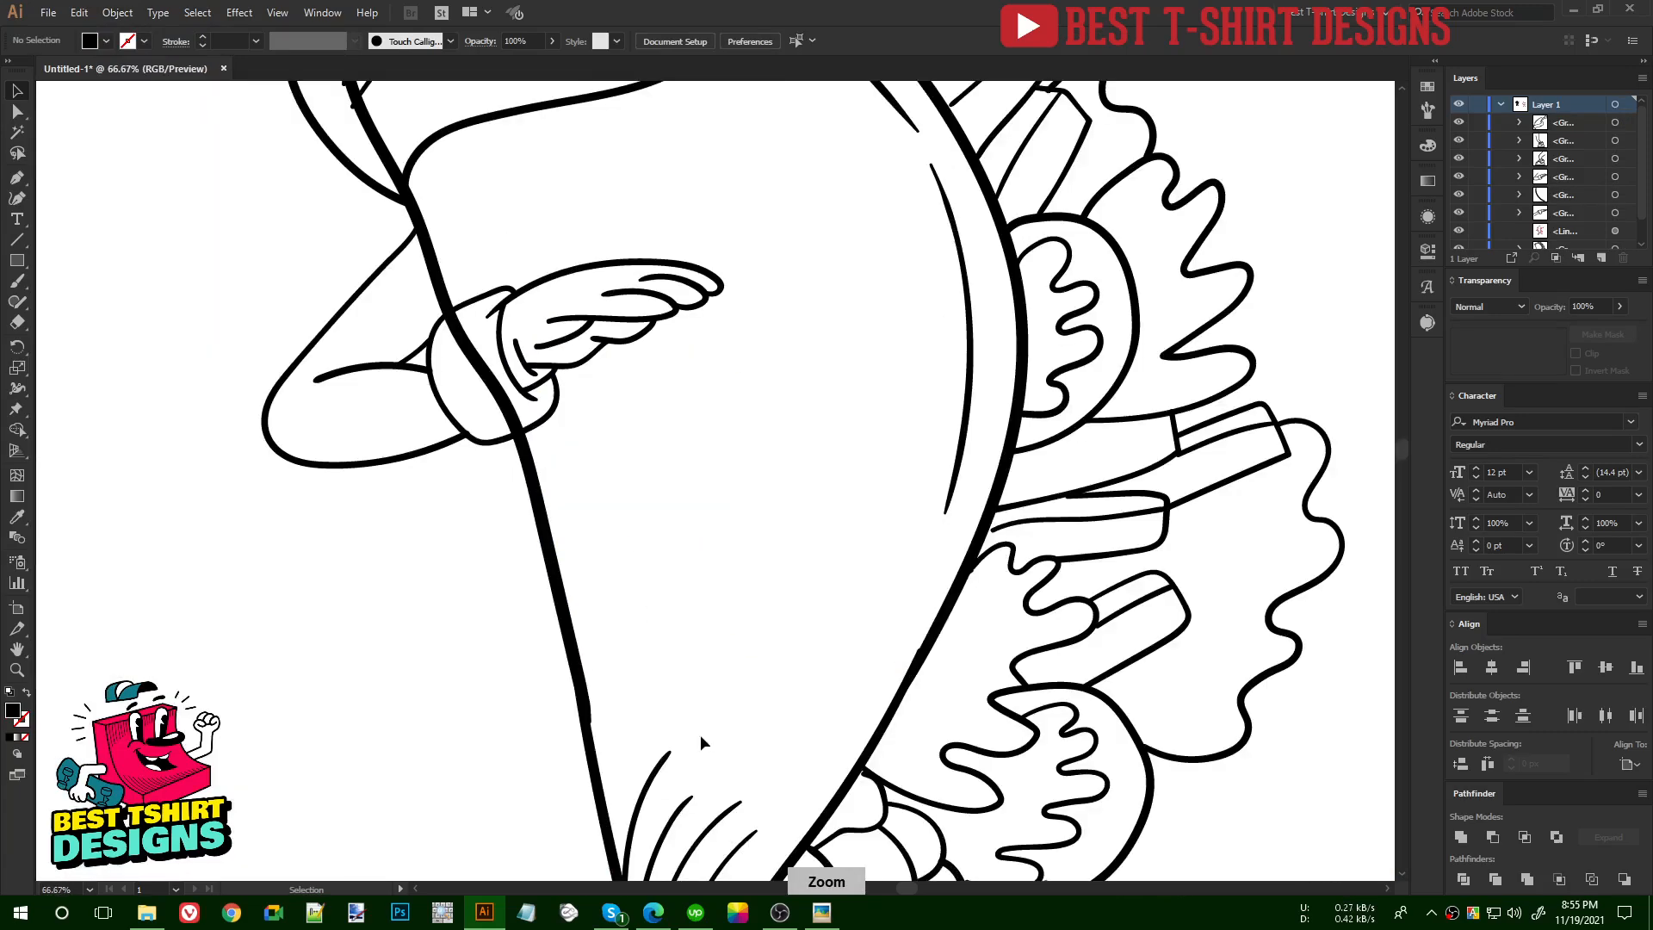
{"action": "left_click_drag", "start_coordinate": [722, 688], "coordinate": [852, 203]}
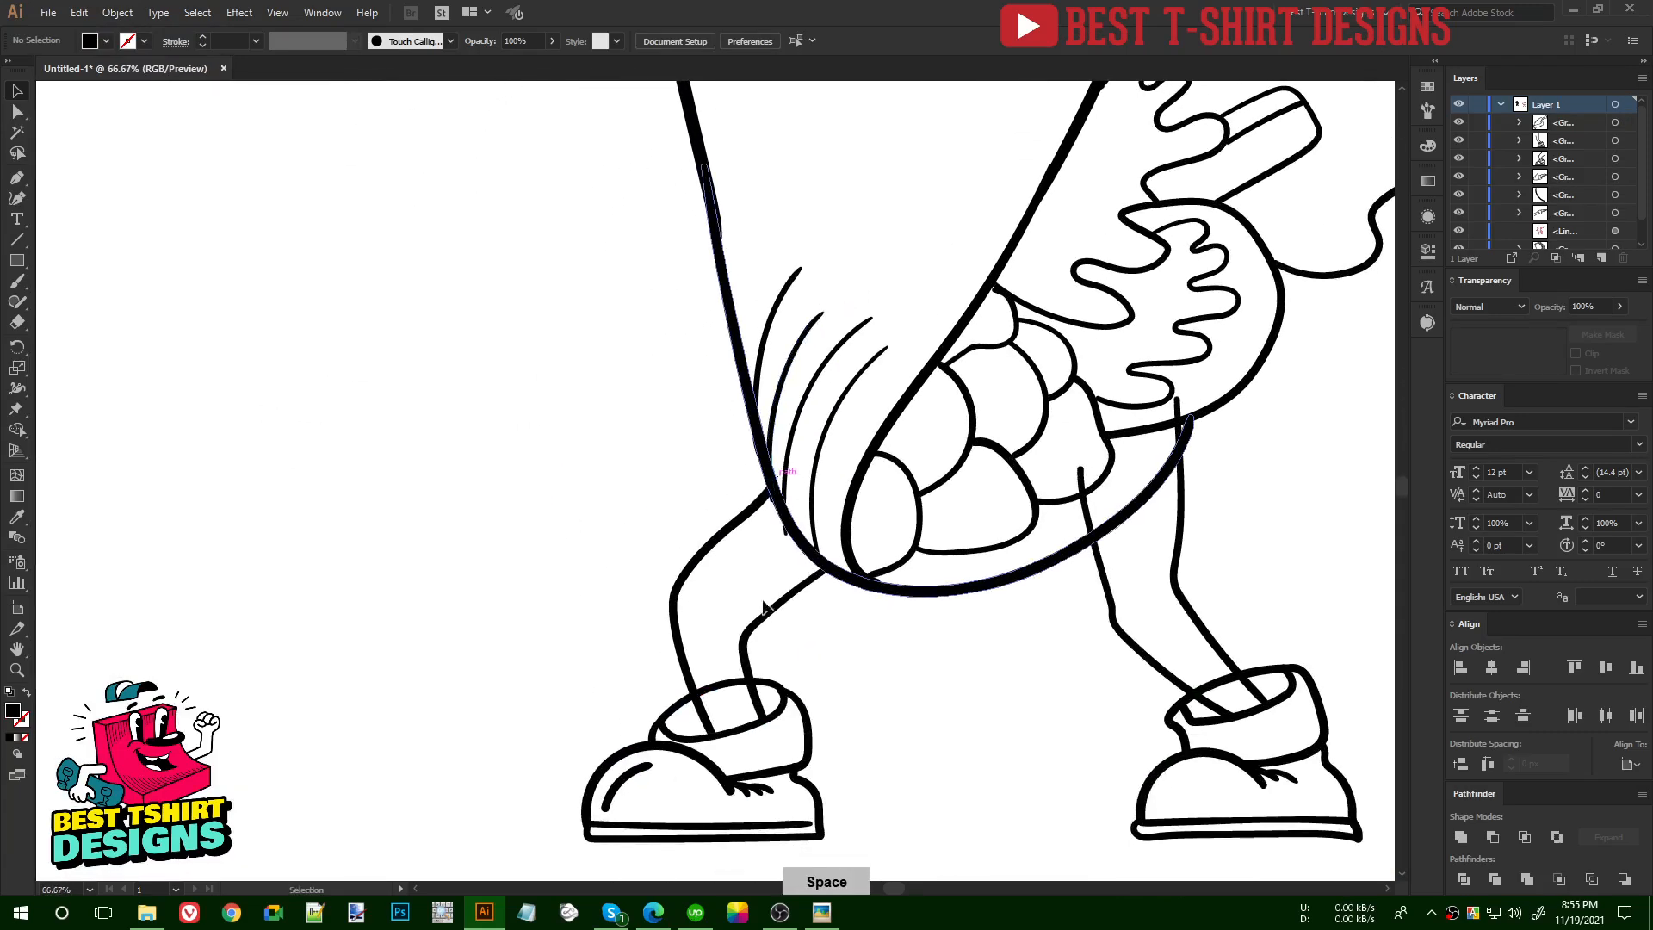
{"action": "left_click", "coordinate": [722, 689]}
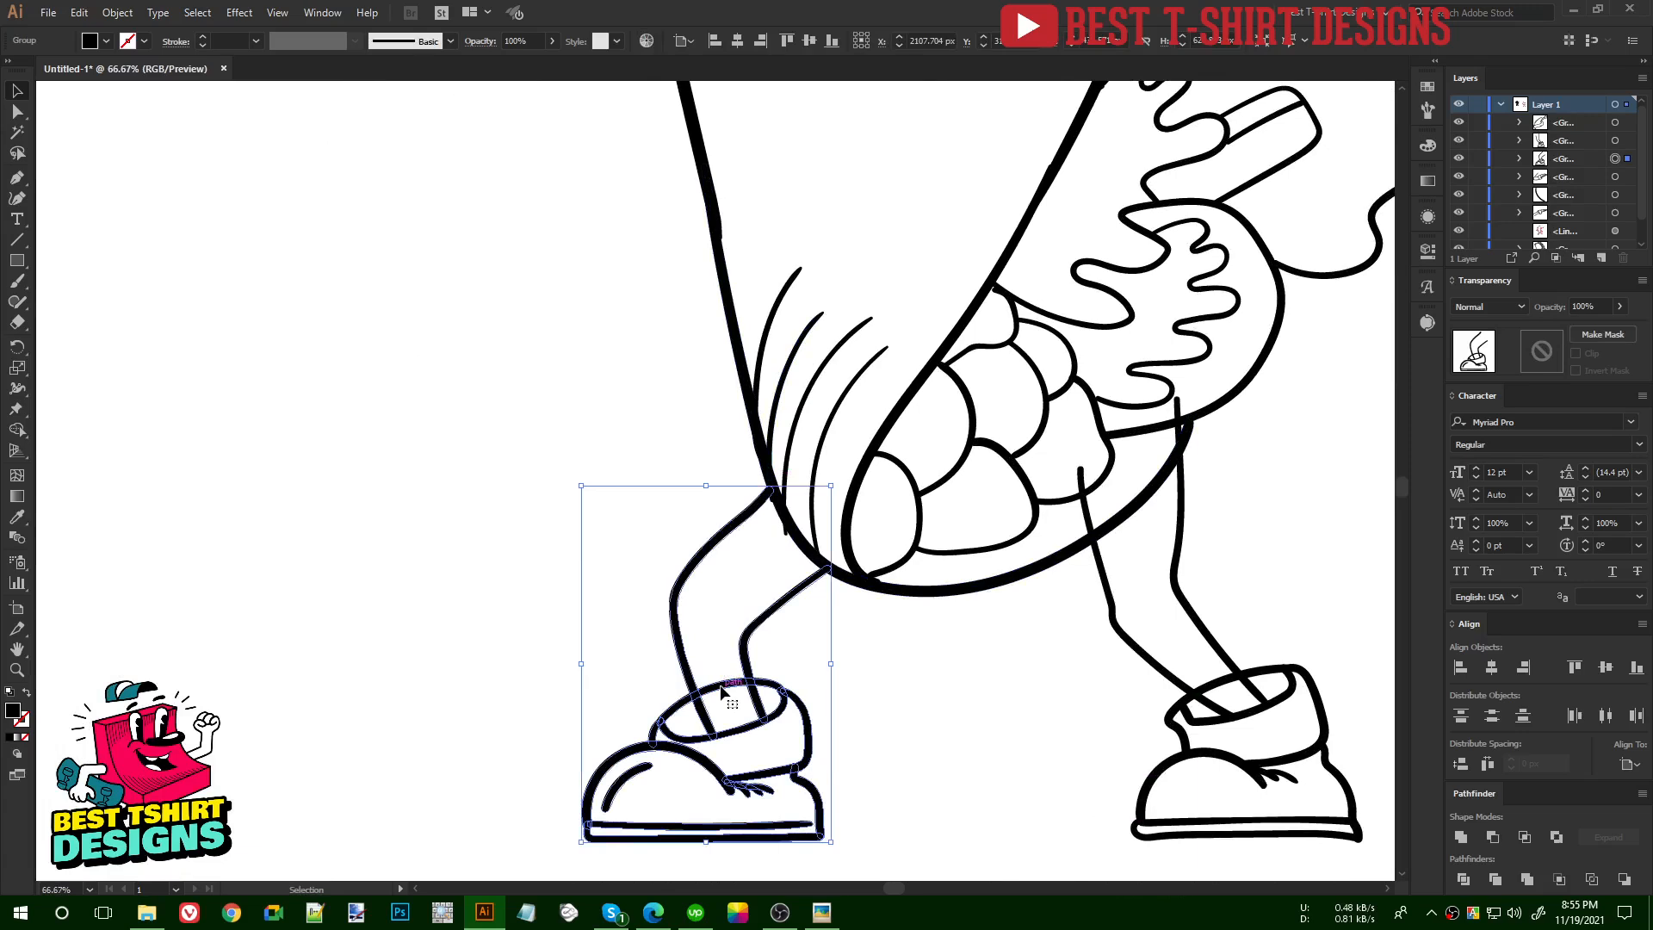
{"action": "key", "text": "a"}
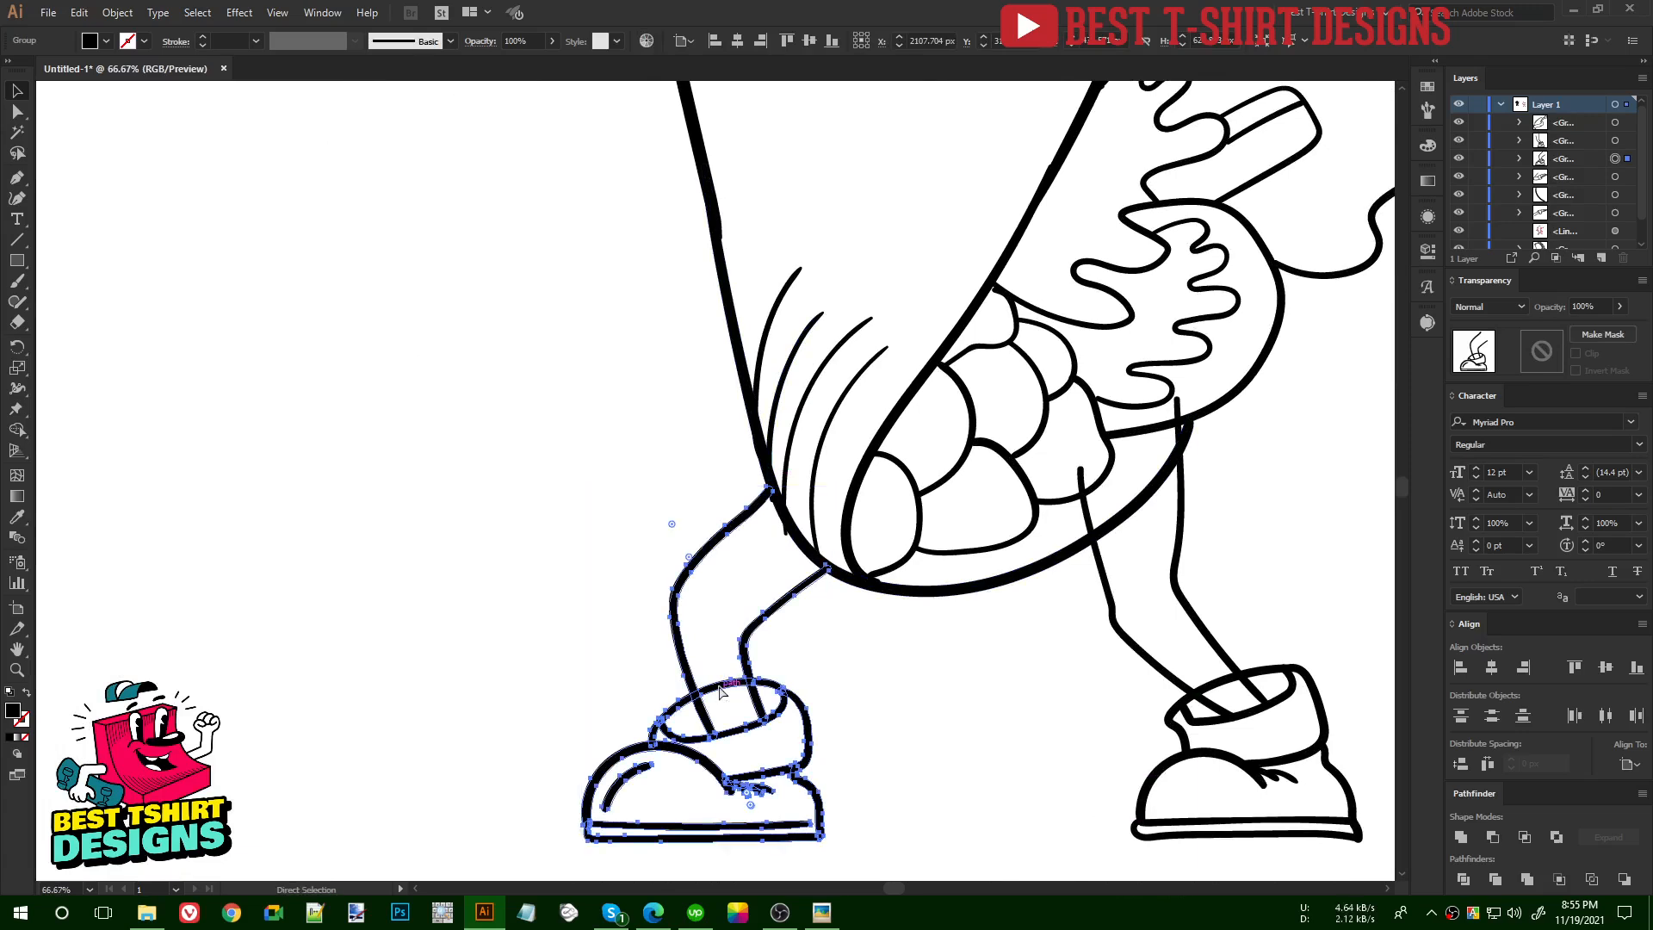
{"action": "key", "text": "v"}
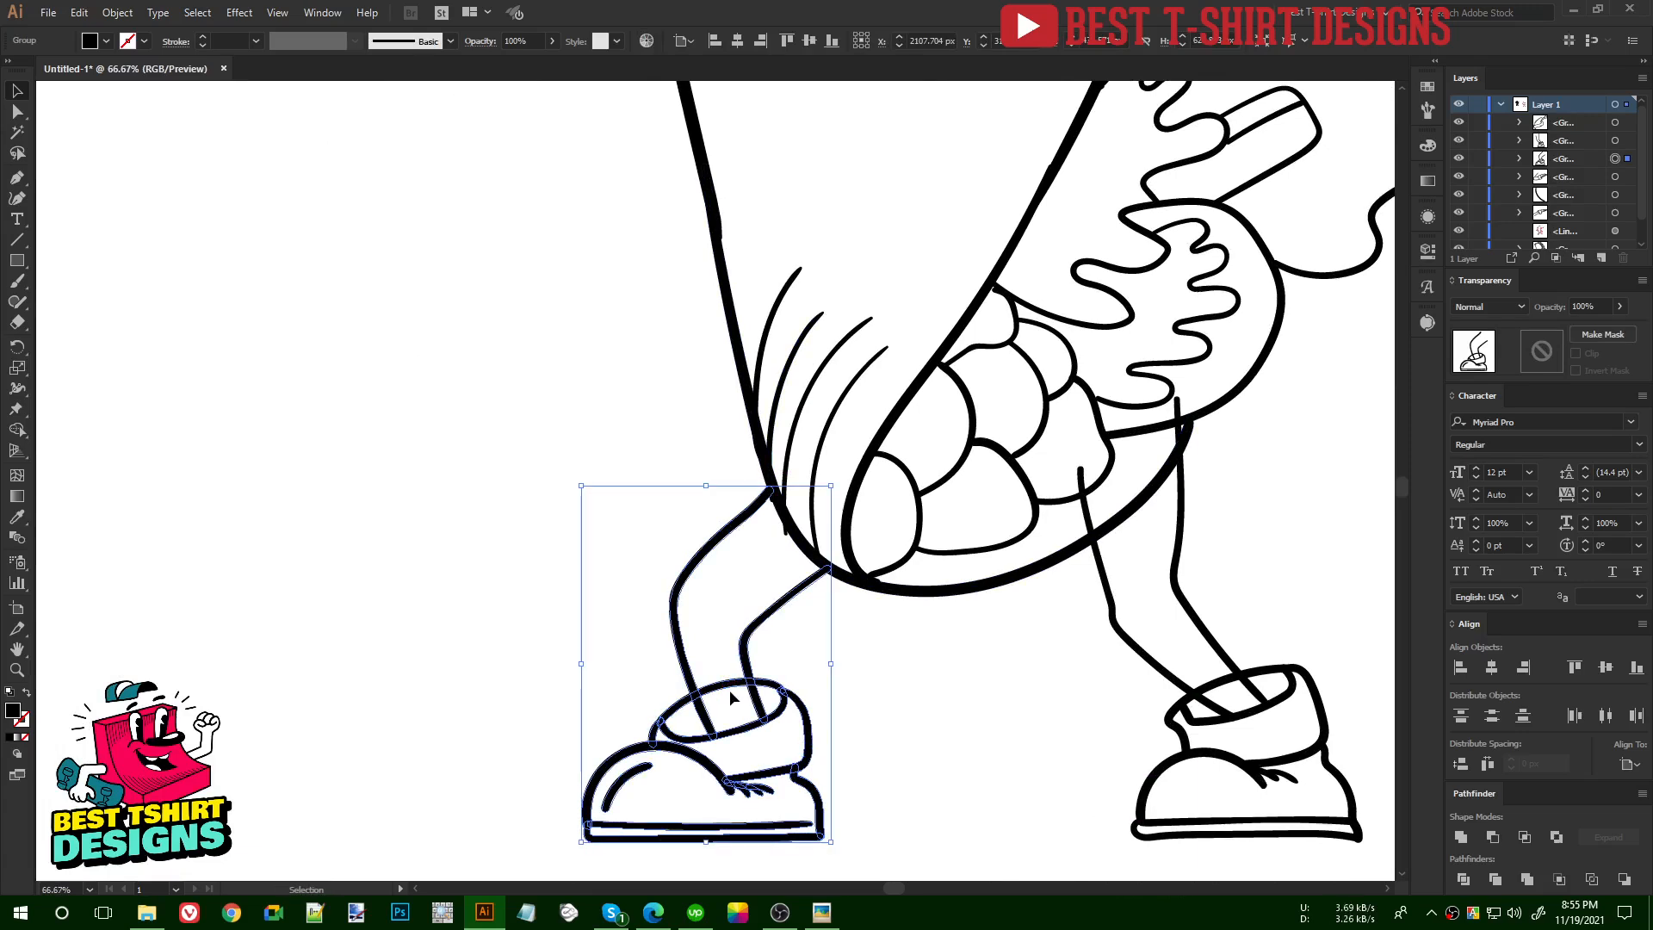
{"action": "key", "text": "shift+m"}
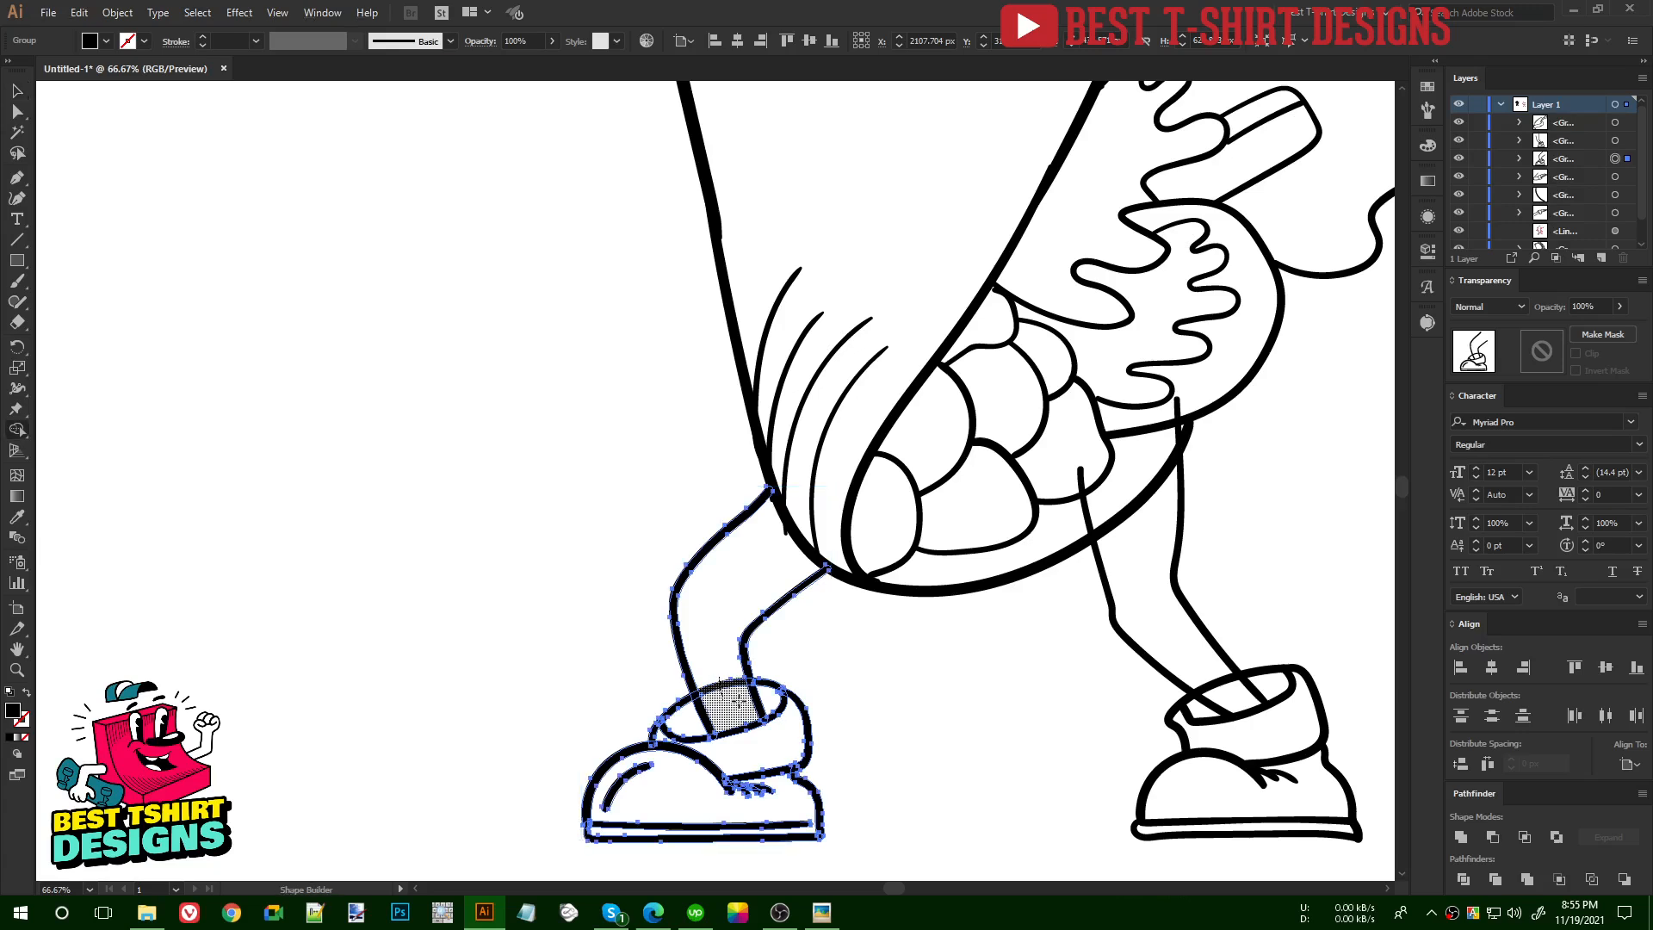
{"action": "scroll", "coordinate": [863, 723], "scroll_direction": "right", "scroll_amount": 5}
{"action": "key", "text": "v"}
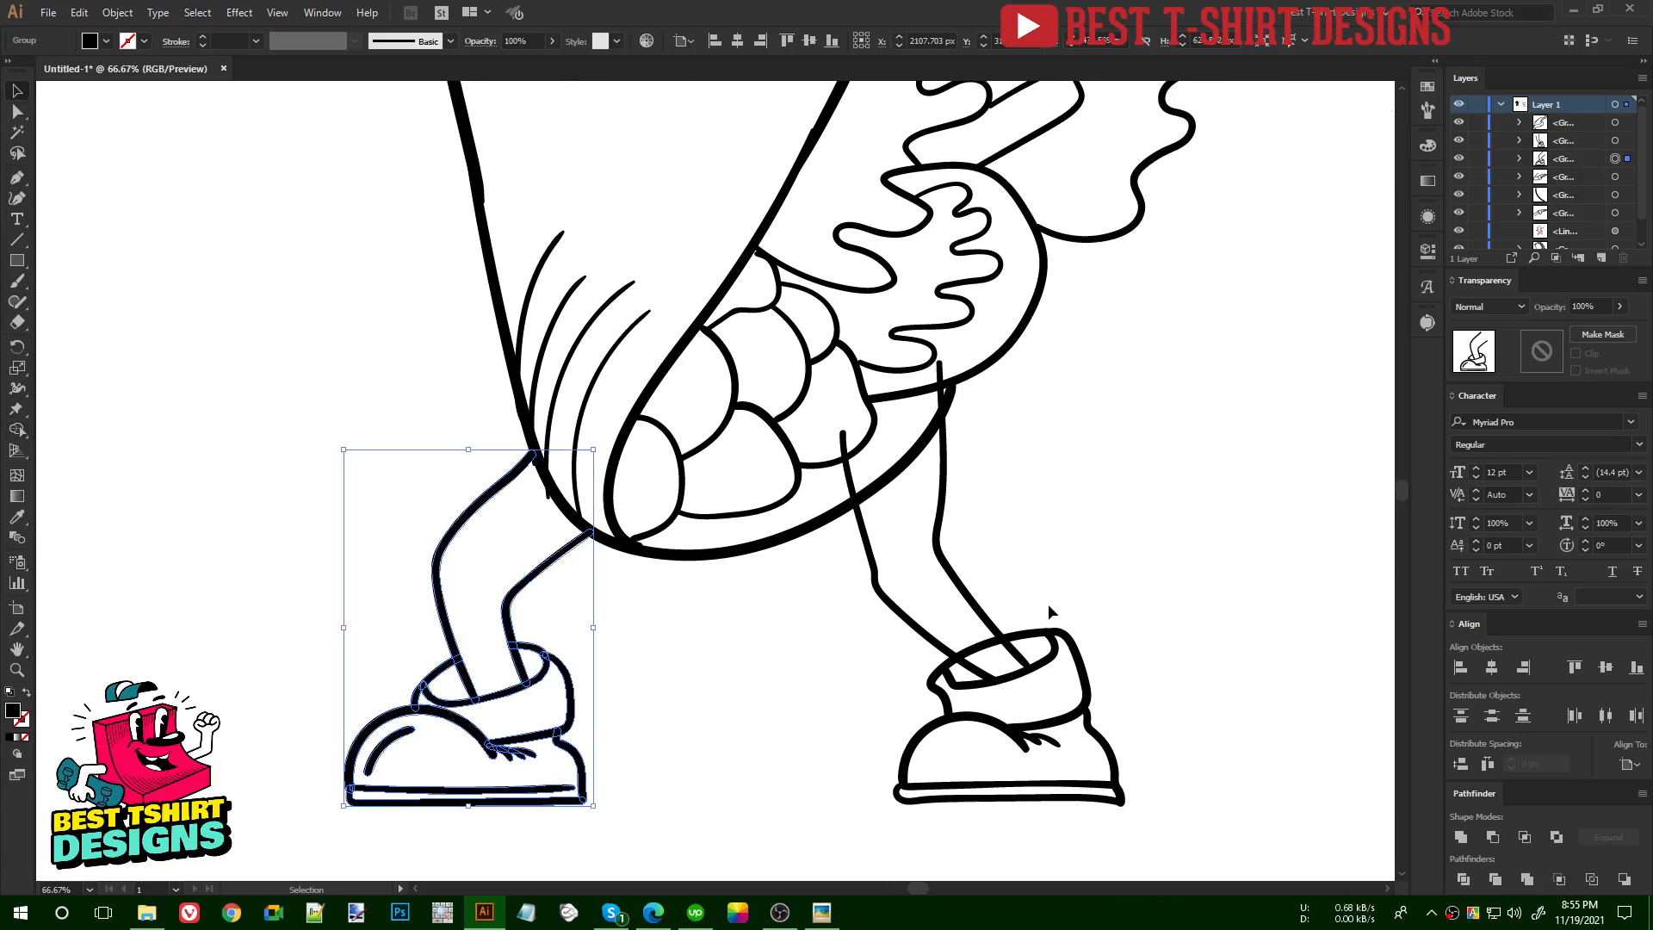
- Remove the cuff line crossing the right leg with Shape Builder and deselect the leg group
{"action": "left_click", "coordinate": [927, 715]}
{"action": "key", "text": "shift+m"}
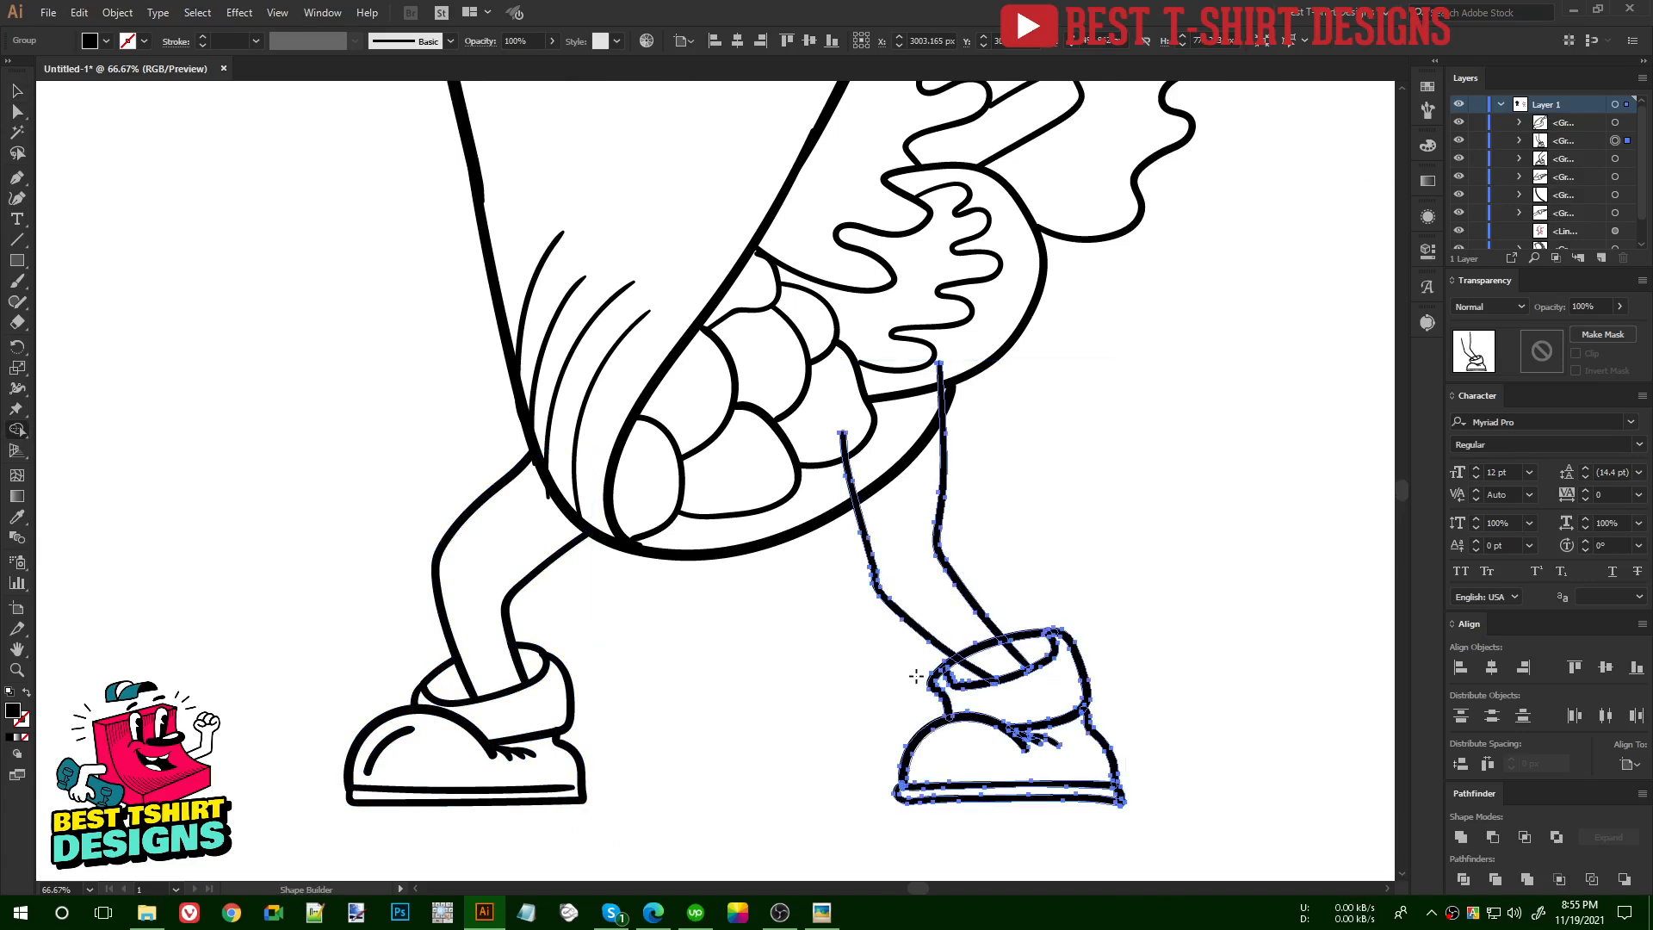
{"action": "left_click", "coordinate": [978, 654]}
{"action": "key", "text": "v"}
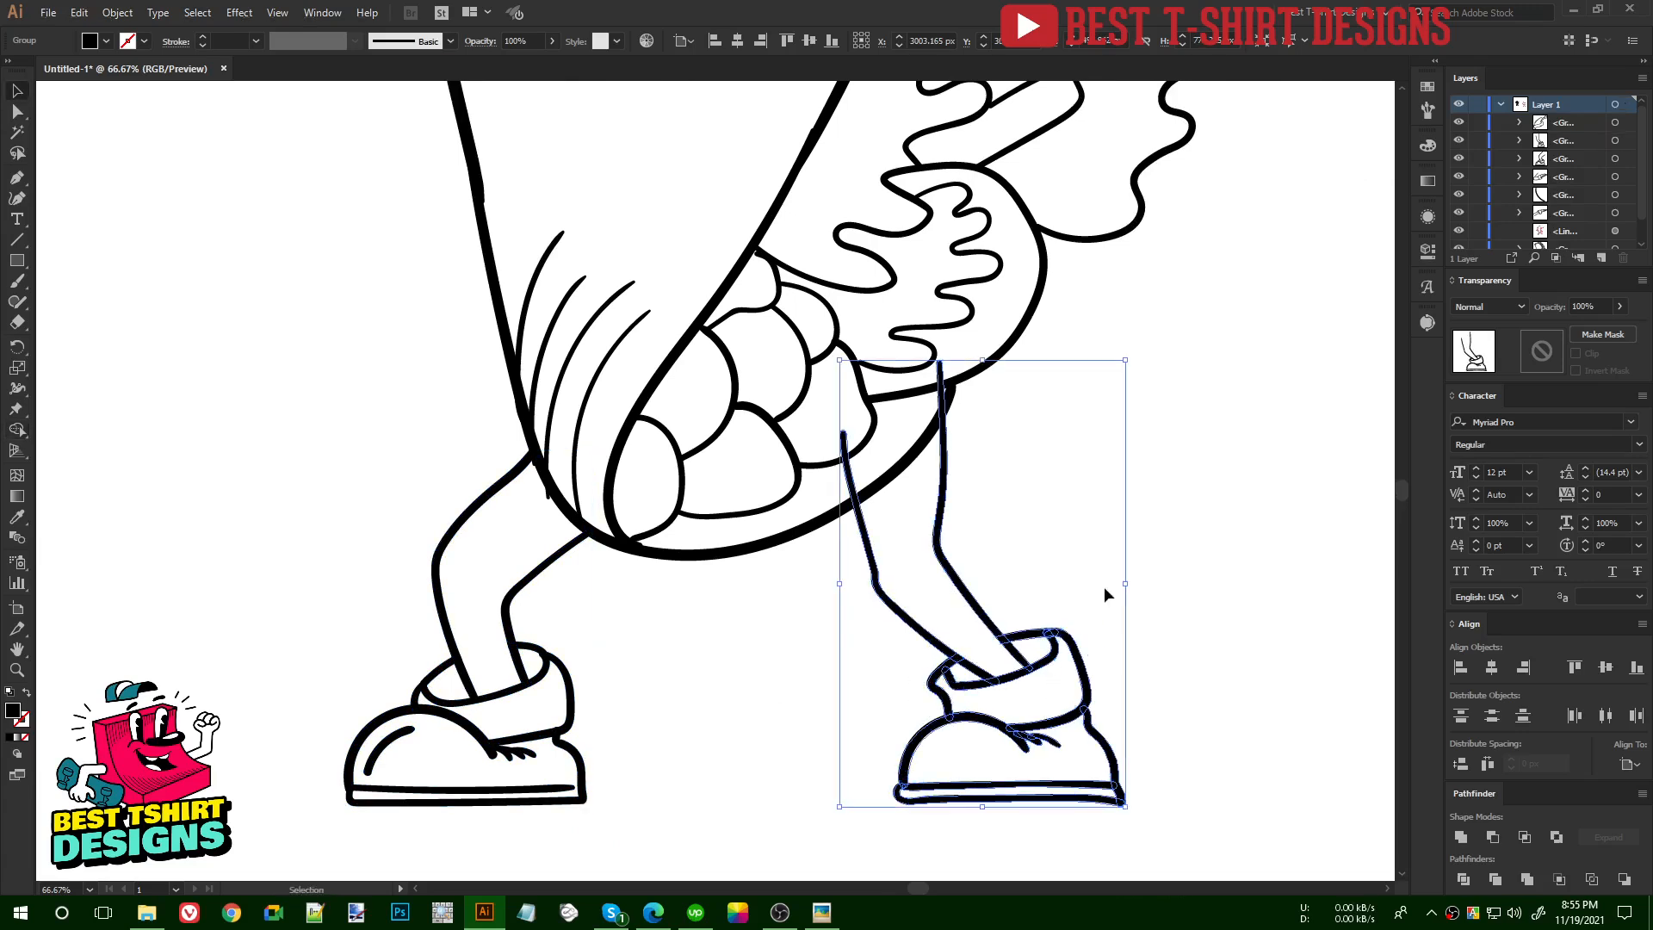
{"action": "left_click", "coordinate": [1103, 586]}
- Erase the upper ends of both right leg lines where they overlap the taco filling
{"action": "scroll", "coordinate": [866, 297], "scroll_direction": "up", "scroll_amount": 2}
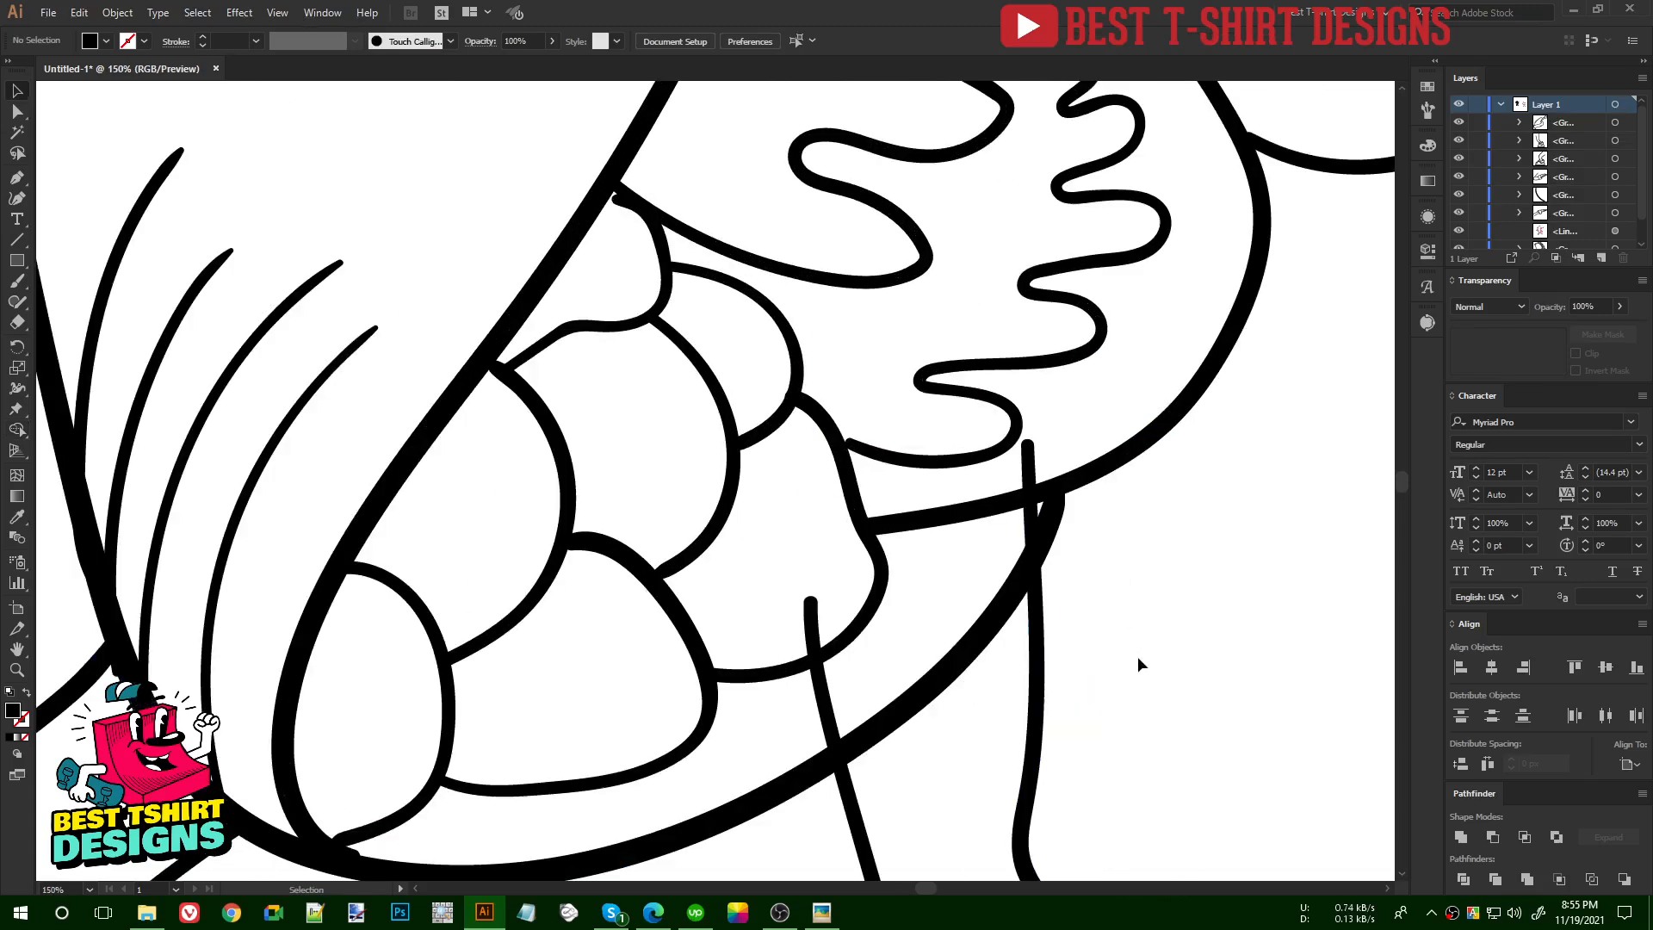
{"action": "scroll", "coordinate": [949, 561], "scroll_direction": "down", "scroll_amount": 3}
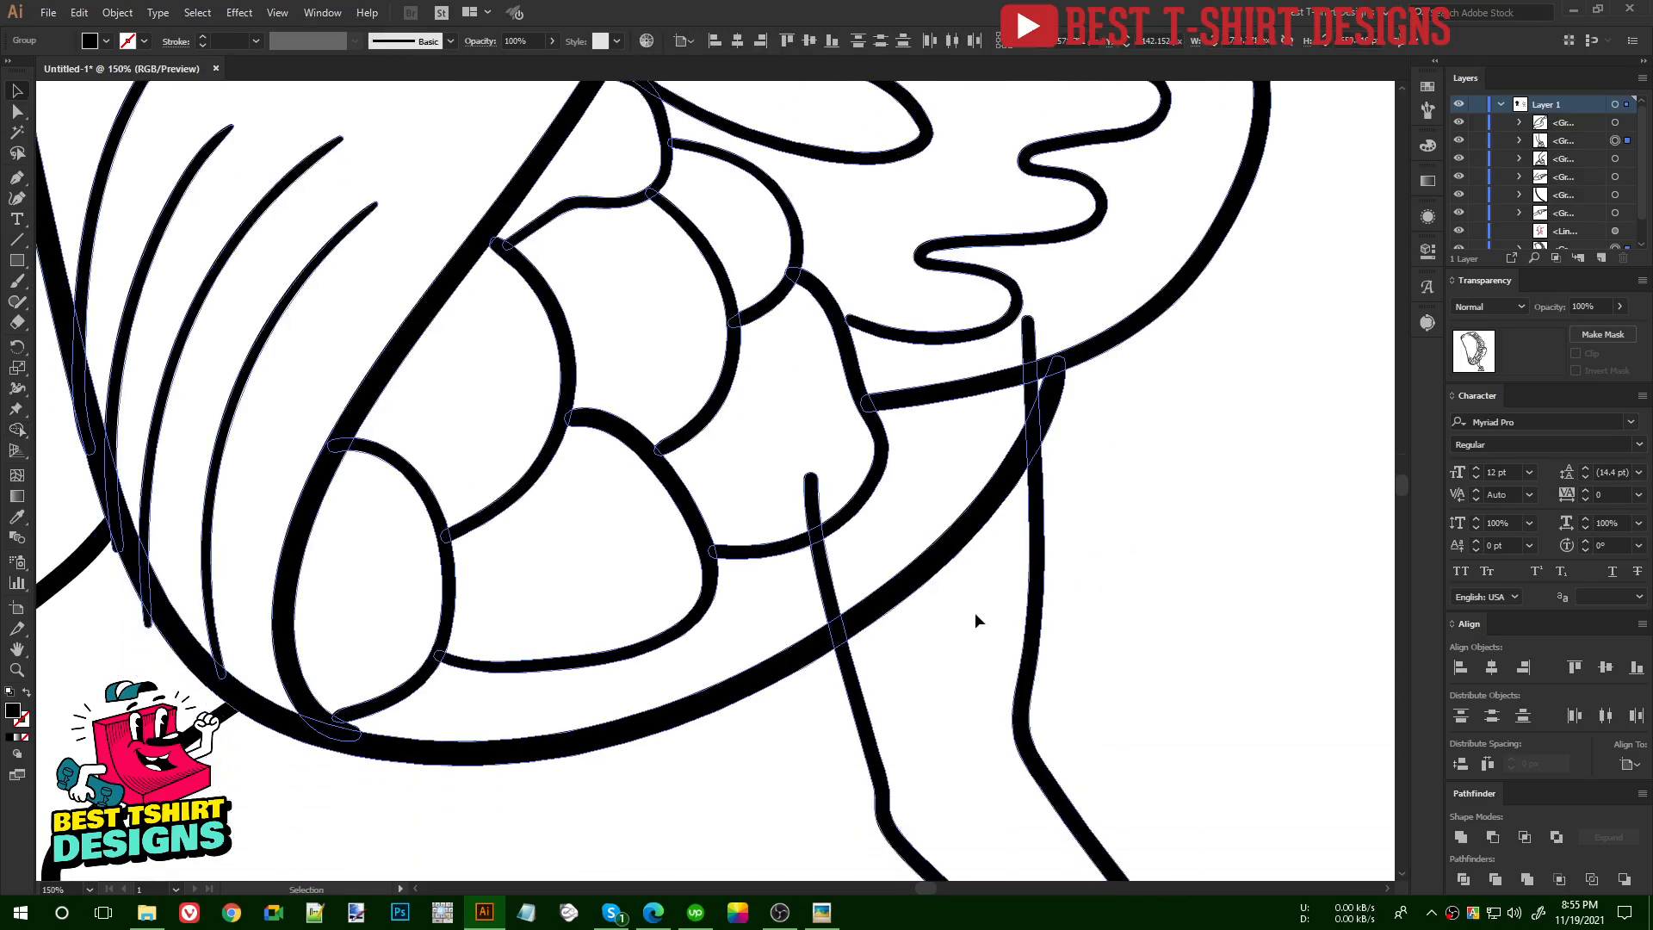
{"action": "left_click", "coordinate": [1041, 540]}
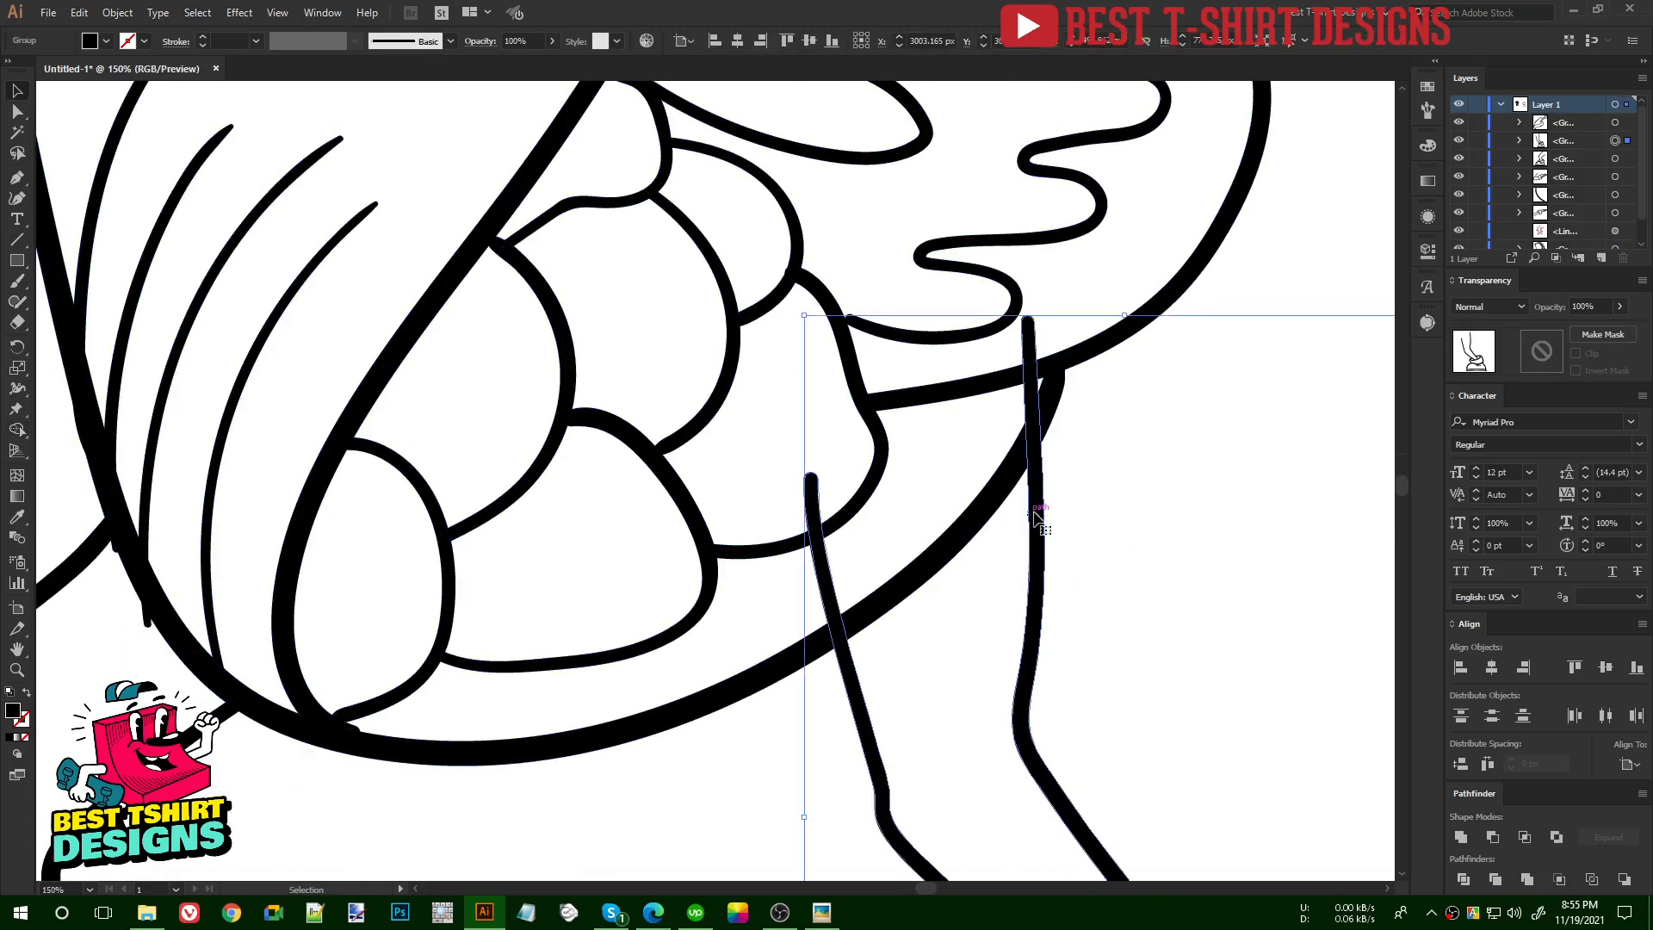
{"action": "key", "text": "shift+e"}
{"action": "left_click_drag", "start_coordinate": [1044, 307], "coordinate": [987, 345]}
{"action": "key", "text": "ctrl+z"}
{"action": "left_click_drag", "start_coordinate": [797, 472], "coordinate": [813, 510]}
{"action": "key", "text": "v"}
{"action": "left_click", "coordinate": [1156, 510]}
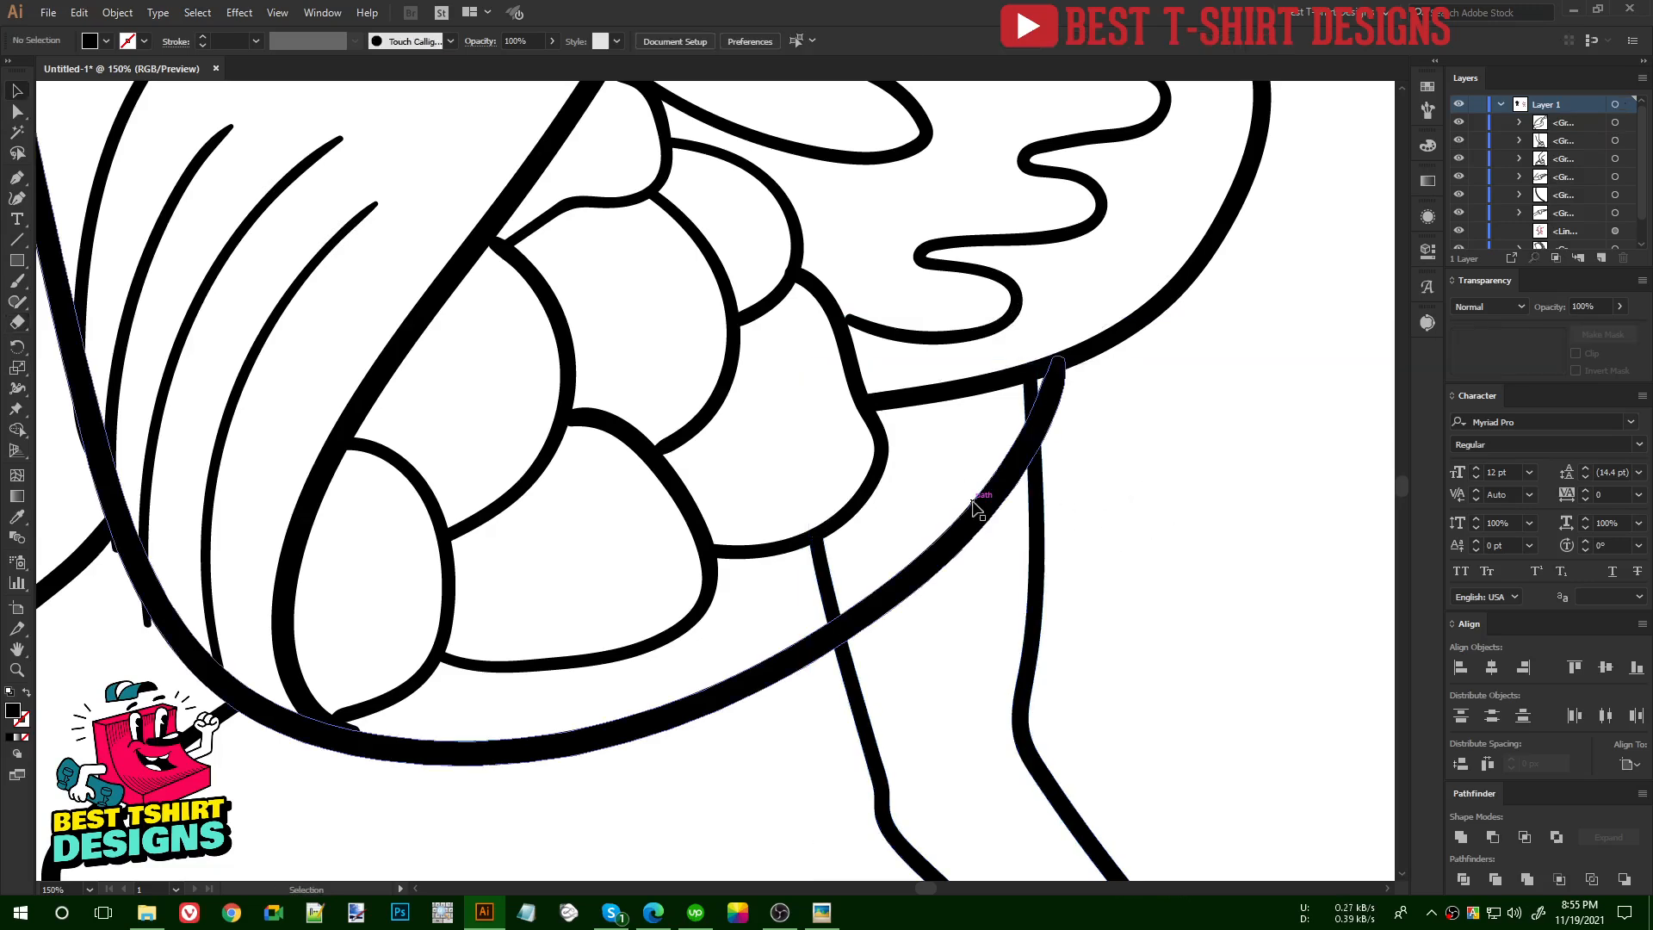
- Erase the part of the taco shell's outline that runs across the right leg between its two lines
{"action": "key", "text": "ctrl+a"}
{"action": "key", "text": "shift+e"}
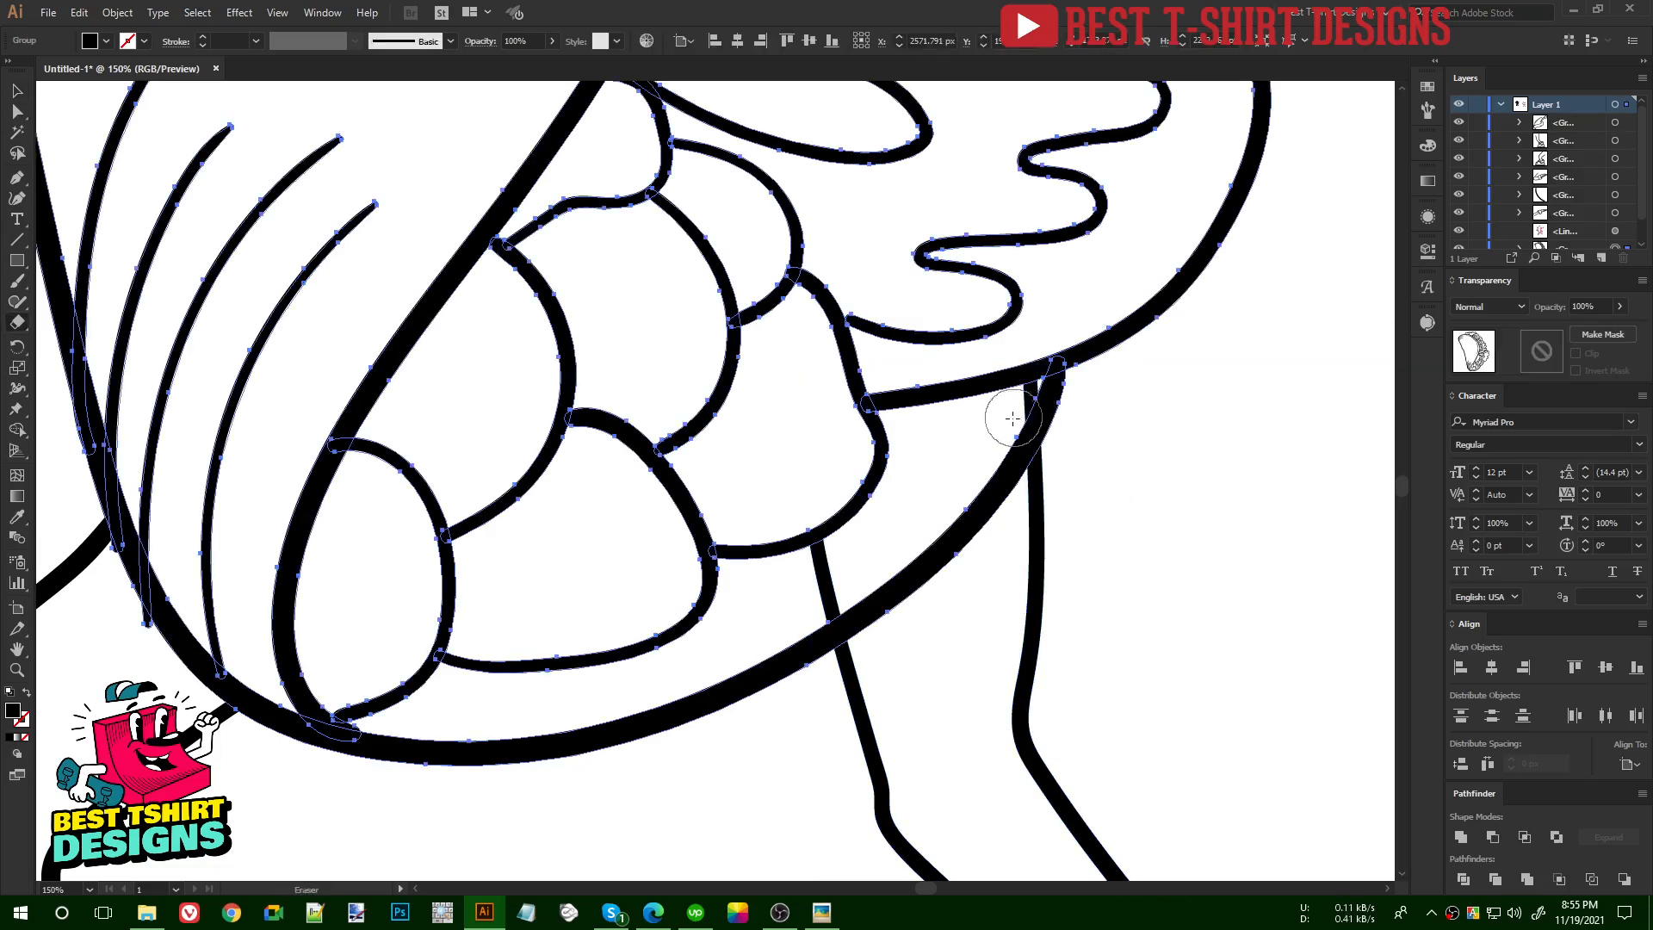
{"action": "mouse_move", "coordinate": [1006, 419]}
{"action": "left_mouse_down"}
{"action": "mouse_move", "coordinate": [998, 493]}
{"action": "mouse_move", "coordinate": [863, 632]}
{"action": "left_mouse_up"}
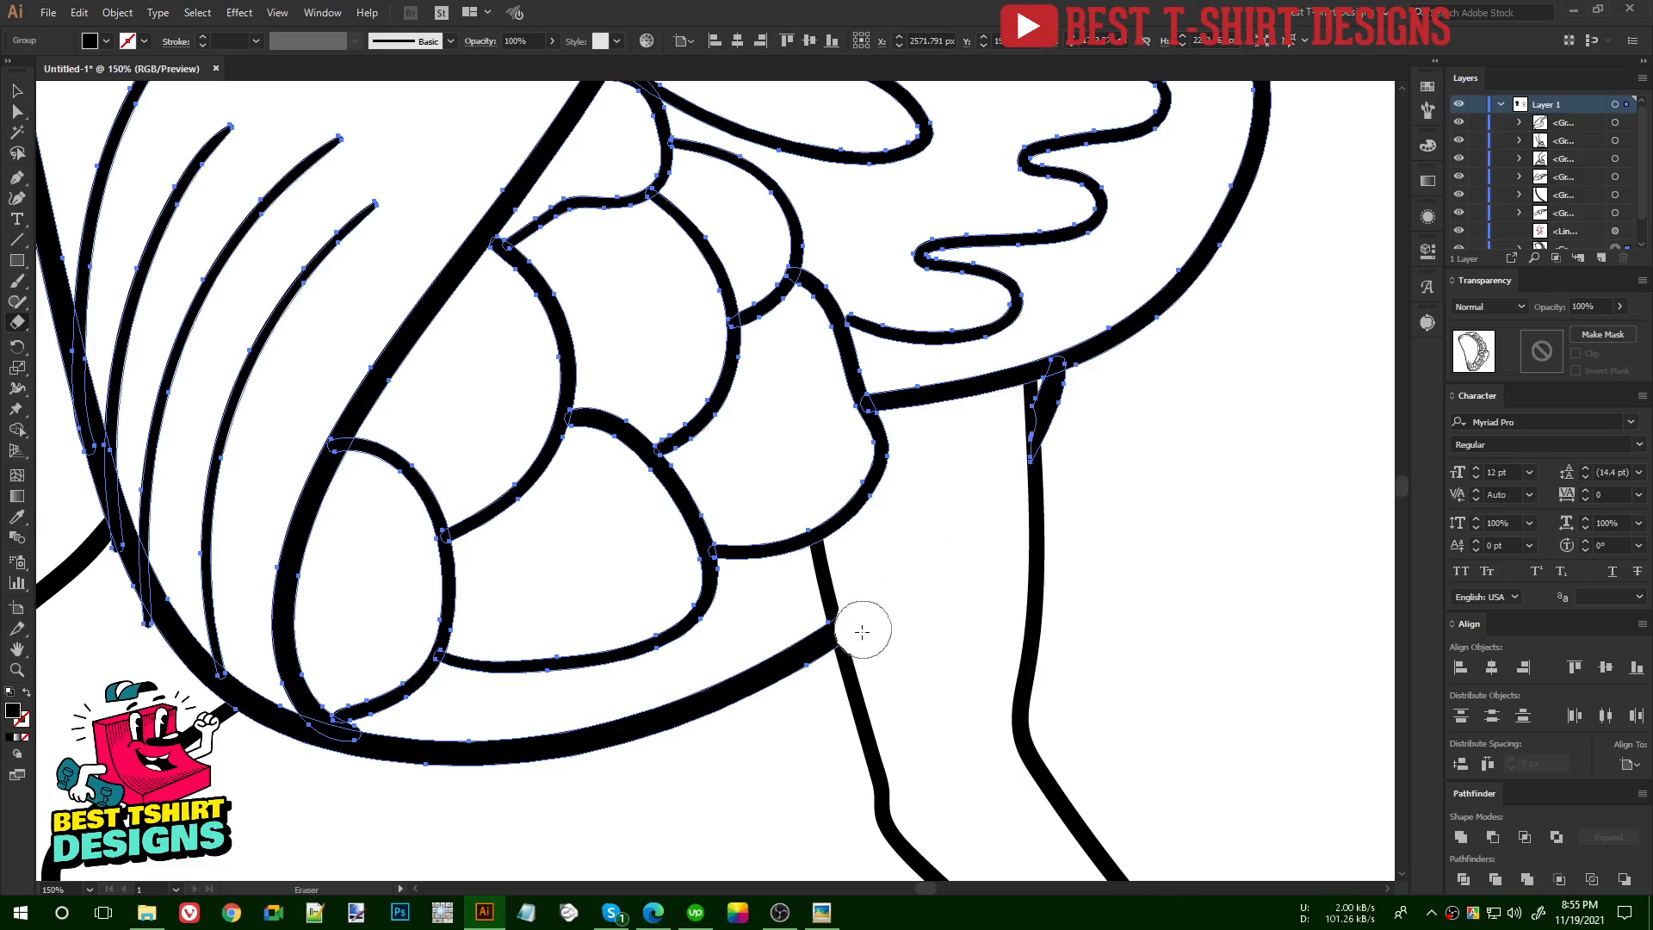
{"action": "scroll", "coordinate": [900, 591], "scroll_direction": "down", "scroll_amount": 2}
{"action": "key", "text": "v"}
{"action": "left_click", "coordinate": [897, 571]}
{"action": "scroll", "coordinate": [892, 570], "scroll_direction": "down", "scroll_amount": 2}
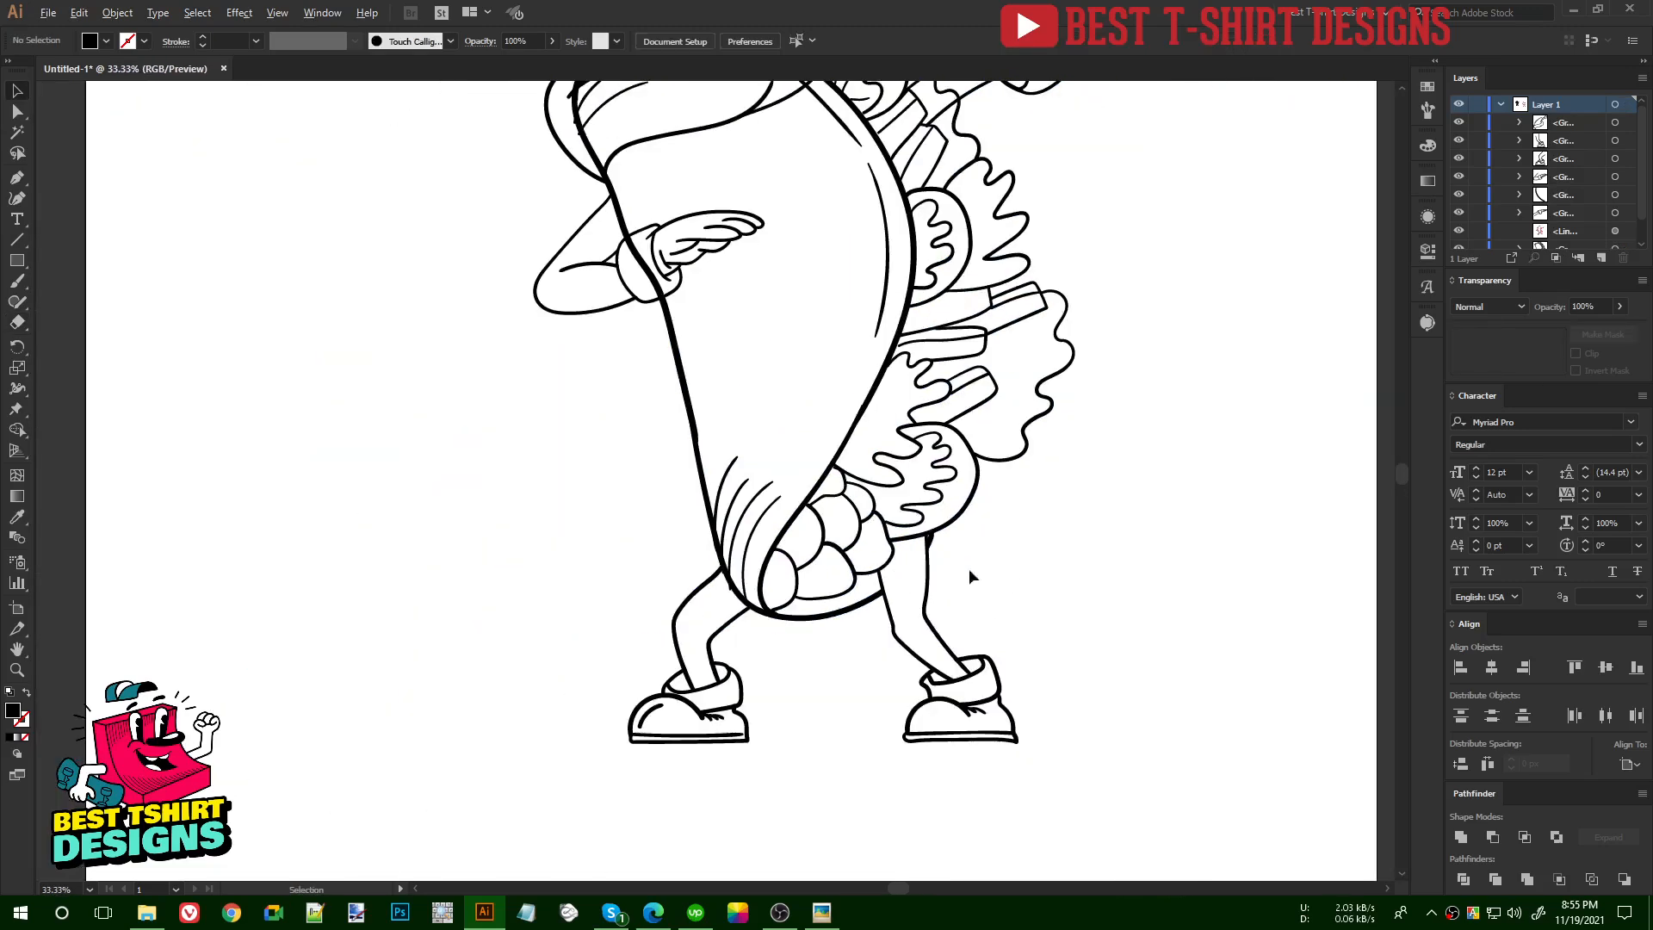
- Isolate the taco group, erase the fold line ends sticking out past the shell's lower outline near the left leg, and exit isolation
{"action": "scroll", "coordinate": [1011, 566], "scroll_direction": "up", "scroll_amount": 1}
{"action": "scroll", "coordinate": [1011, 566], "scroll_direction": "down", "scroll_amount": 1}
{"action": "scroll", "coordinate": [659, 706], "scroll_direction": "up", "scroll_amount": 2}
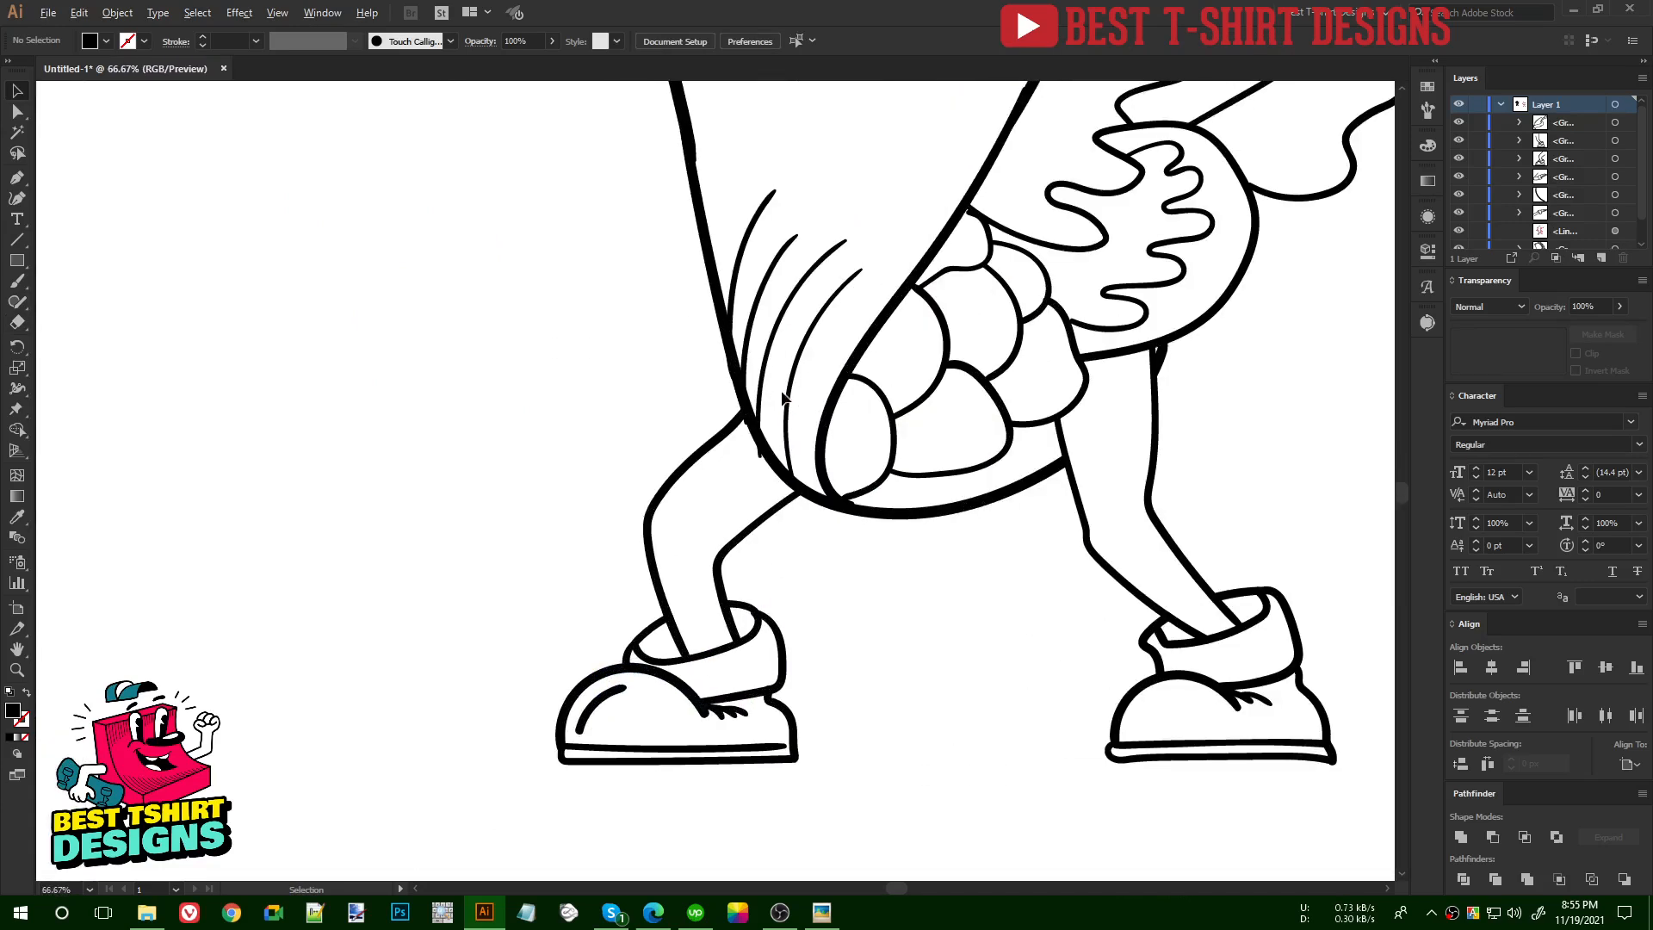
{"action": "scroll", "coordinate": [749, 404], "scroll_direction": "up", "scroll_amount": 2}
{"action": "double_click", "coordinate": [733, 413]}
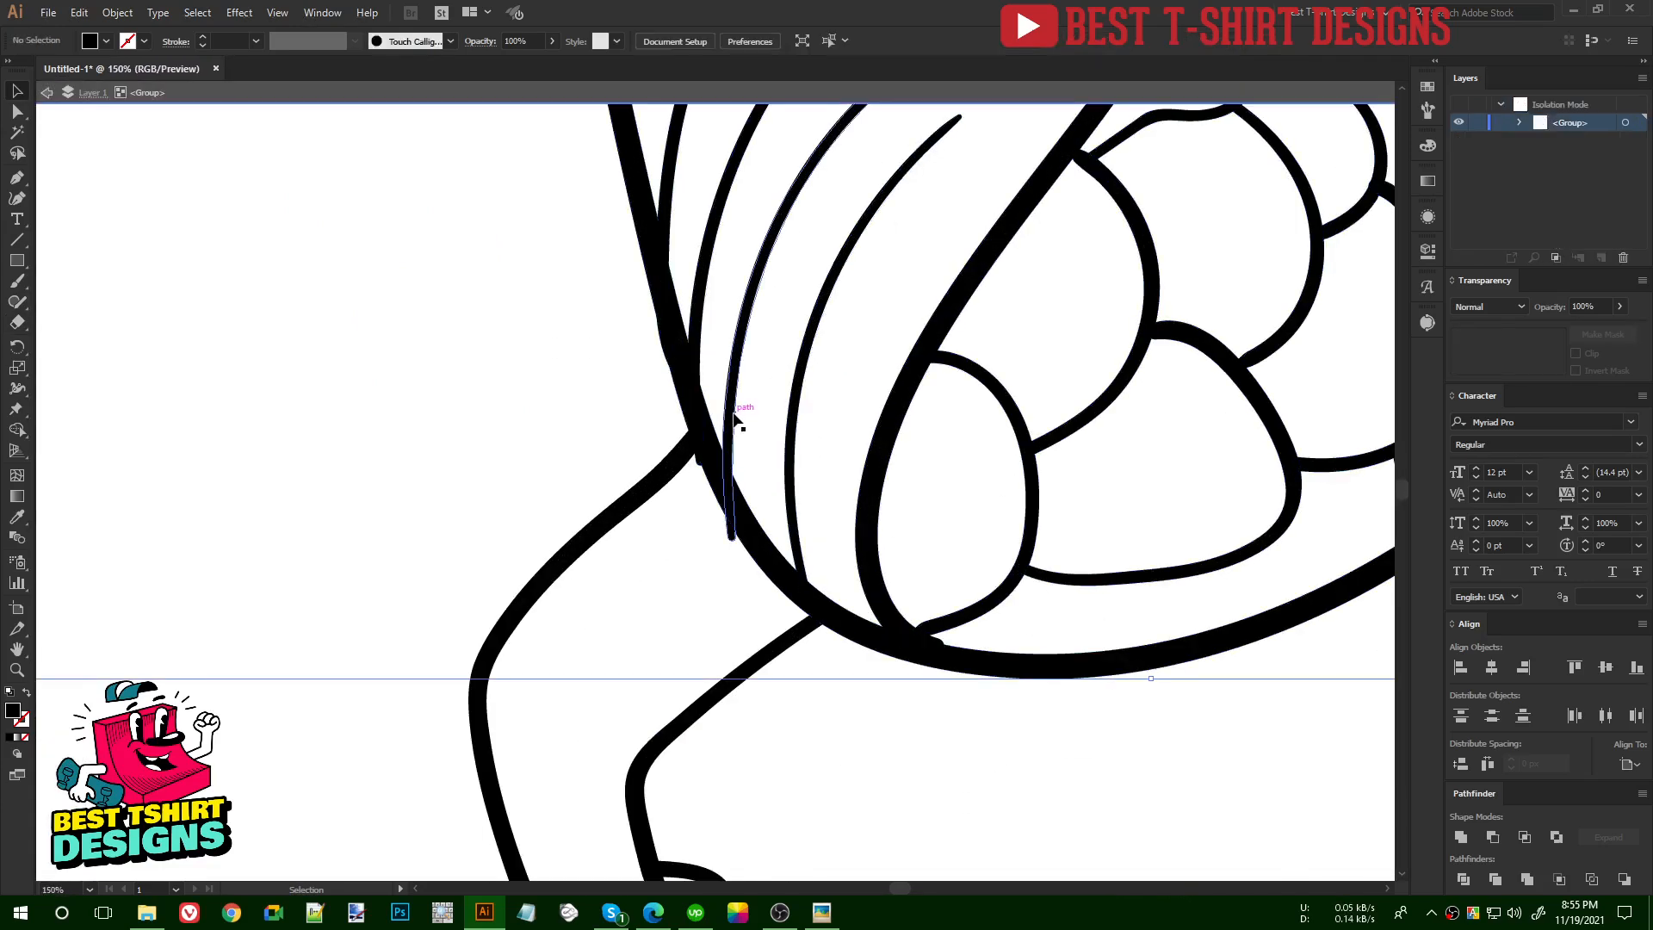
{"action": "left_click", "coordinate": [705, 345], "text": "shift"}
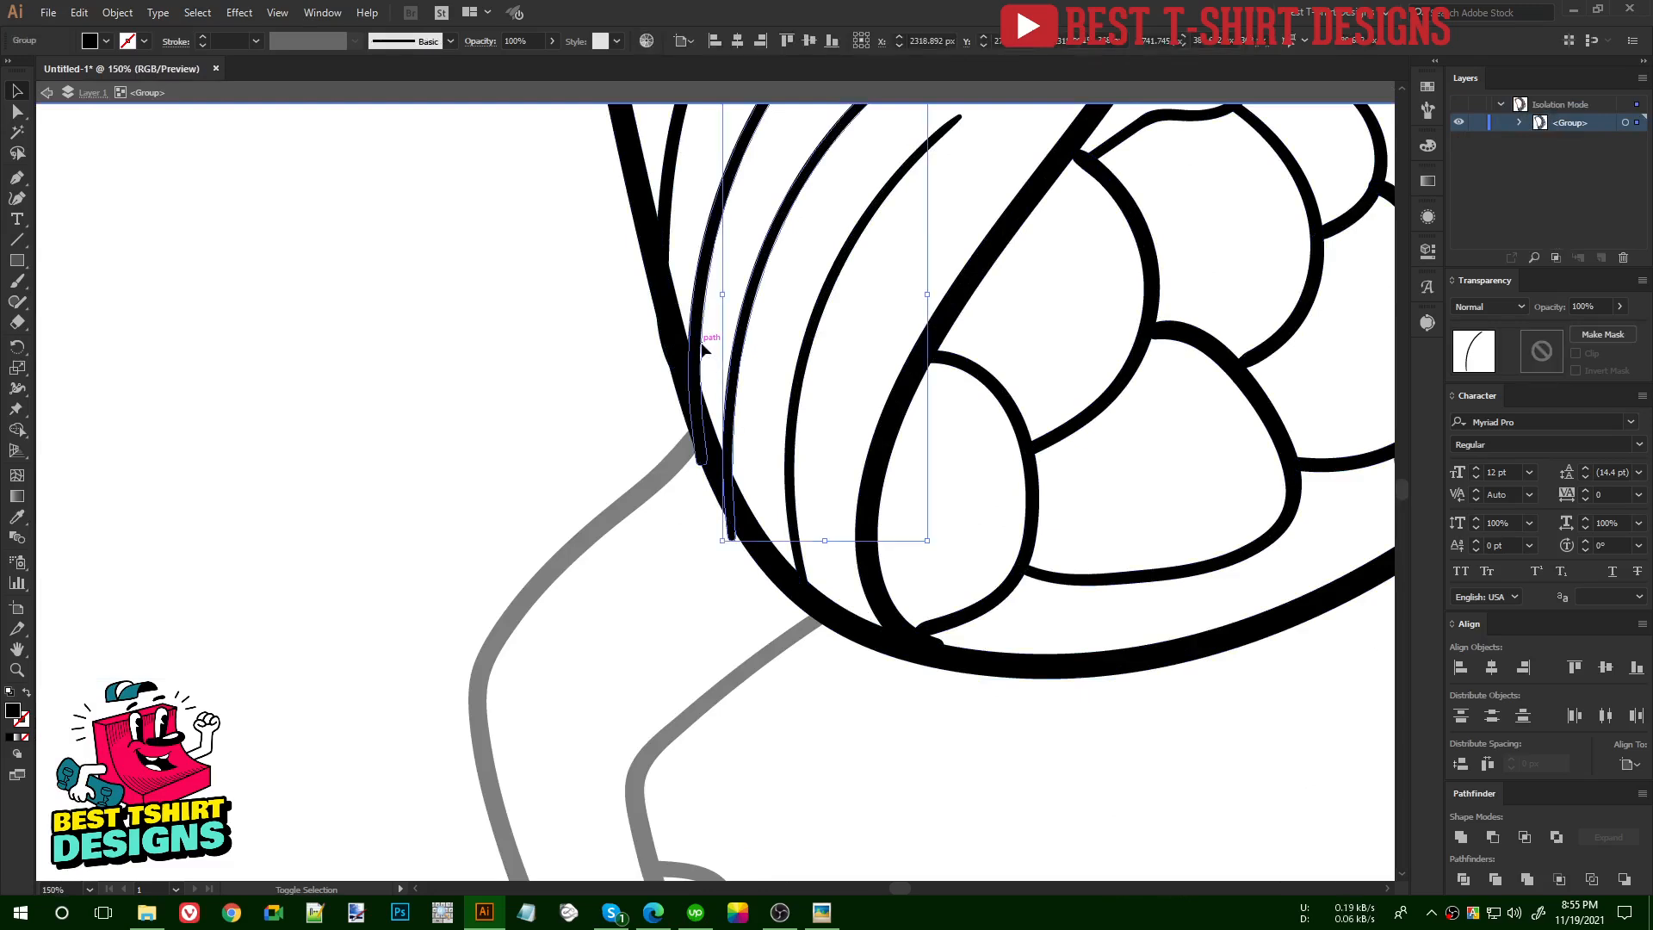
{"action": "key", "text": "shift+e"}
{"action": "left_click_drag", "start_coordinate": [676, 451], "coordinate": [734, 591]}
{"action": "key", "text": "v"}
{"action": "left_click", "coordinate": [716, 594]}
{"action": "key", "text": "ctrl+0"}
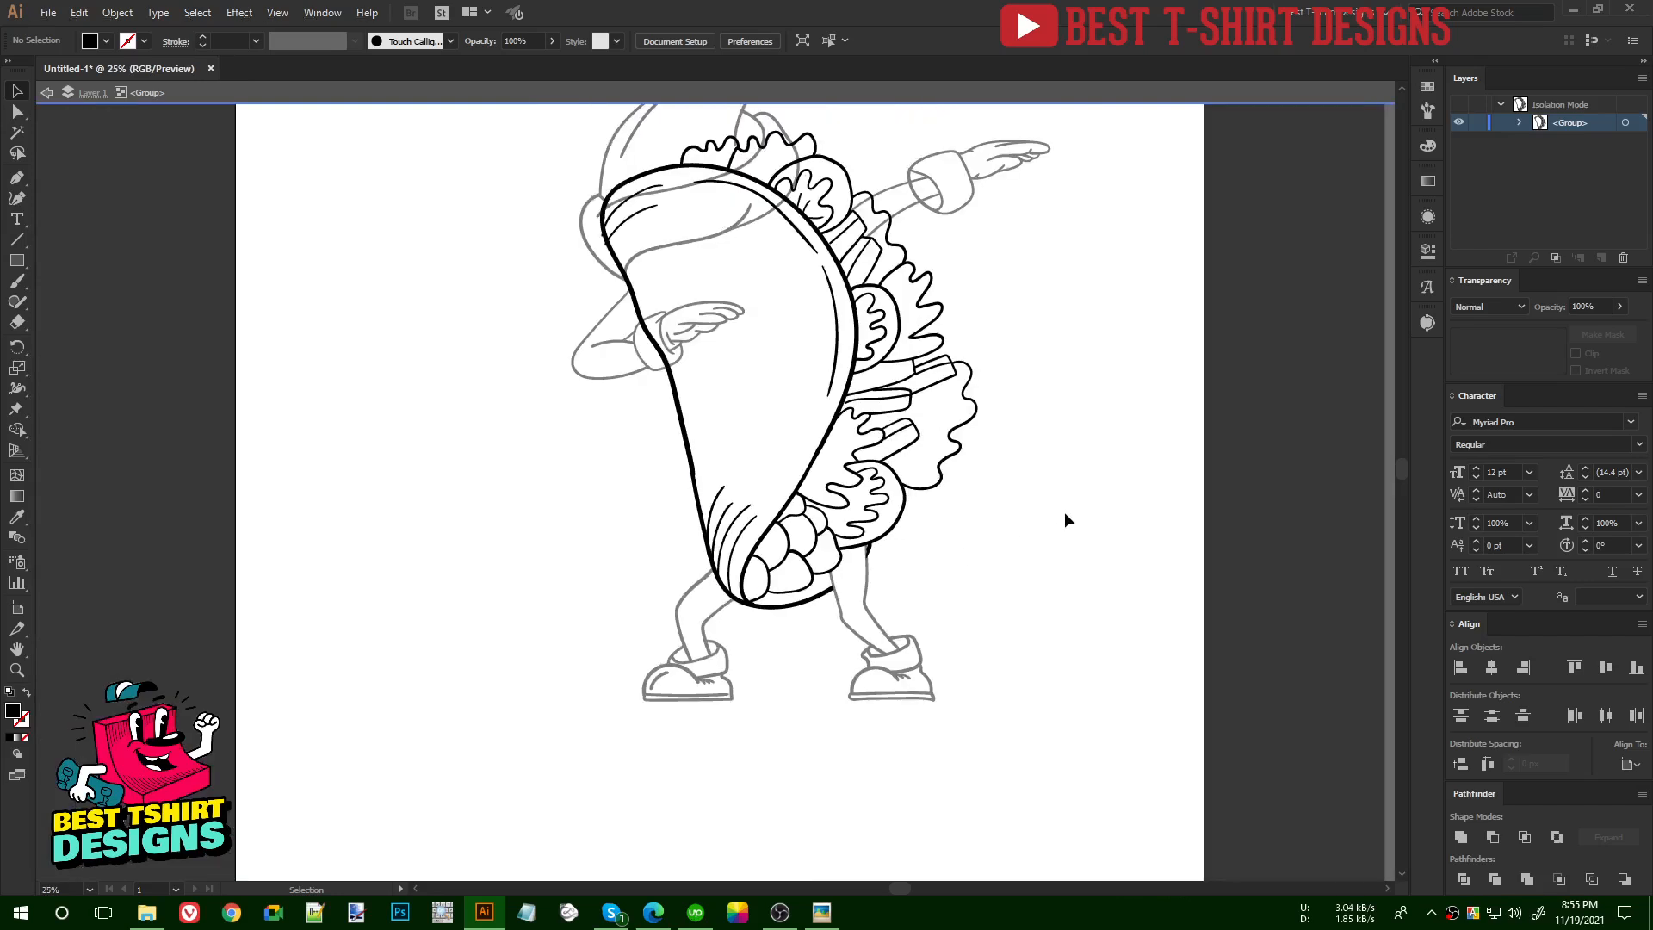
{"action": "double_click", "coordinate": [1064, 510]}
- Remove the glove cuff's outline segment crossing the extended arm with Shape Builder
{"action": "scroll", "coordinate": [932, 282], "scroll_direction": "up", "scroll_amount": 4, "text": "alt"}
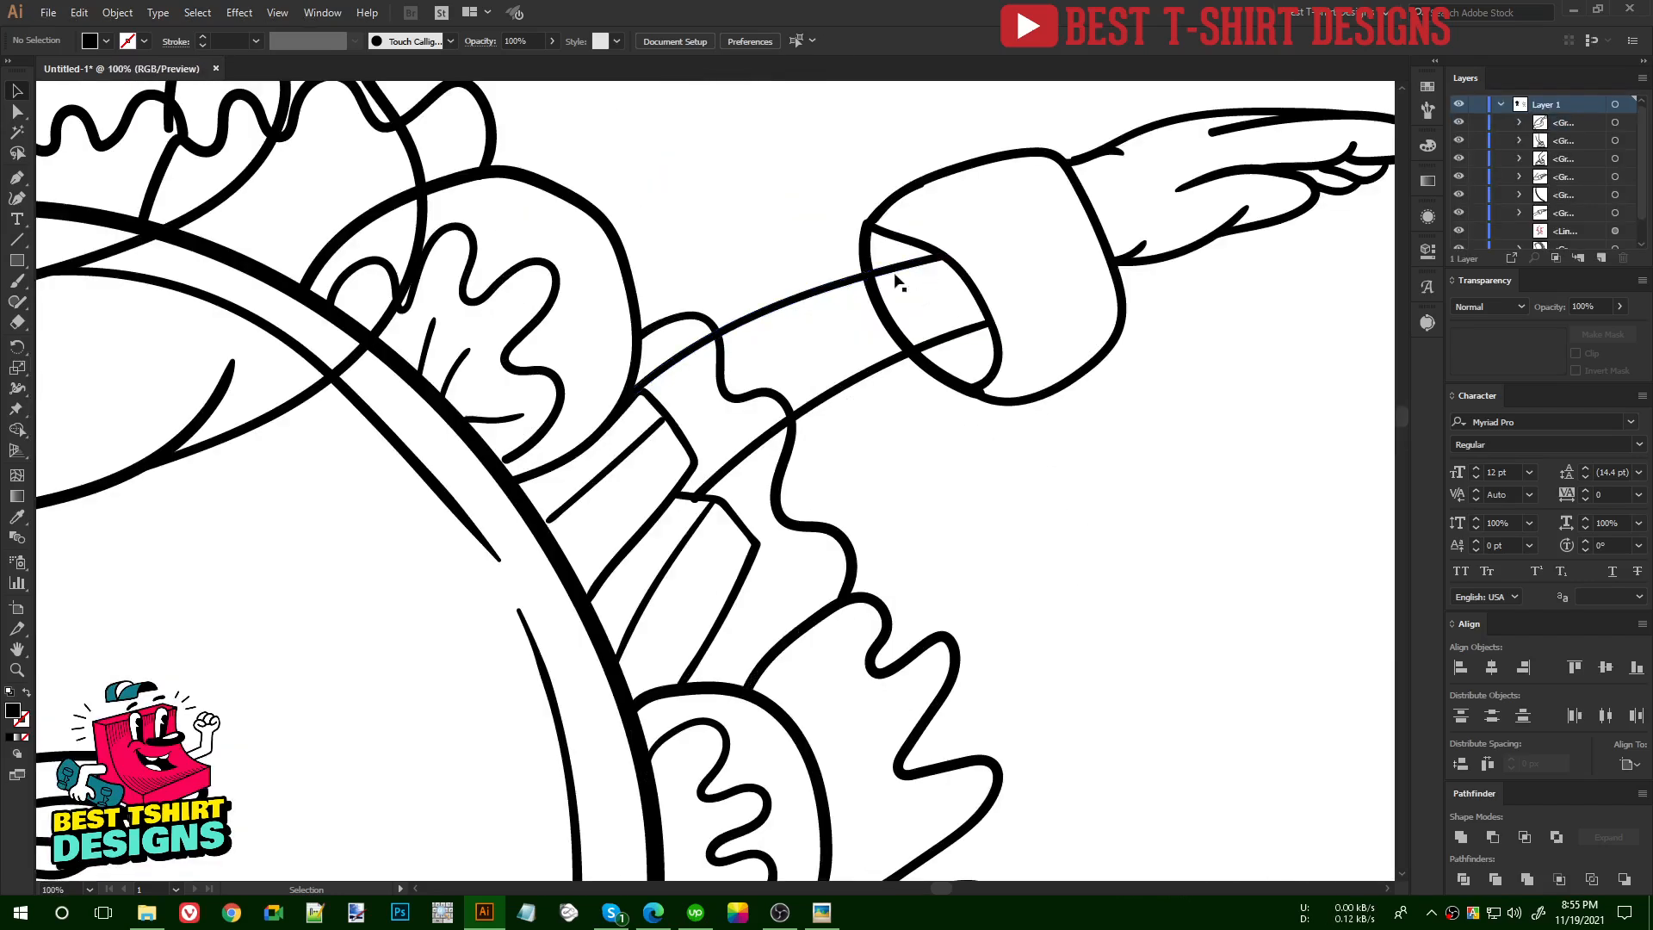
{"action": "mouse_move", "coordinate": [791, 184]}
{"action": "left_mouse_down"}
{"action": "mouse_move", "coordinate": [1003, 336]}
{"action": "mouse_move", "coordinate": [851, 322]}
{"action": "left_mouse_up"}
{"action": "key", "text": "shift+m"}
{"action": "key", "text": "v"}
{"action": "left_click", "coordinate": [1111, 449]}
- Erase the lettuce outline that passes across the extended arm between its two lines
{"action": "scroll", "coordinate": [689, 441], "scroll_direction": "up", "scroll_amount": 1, "text": "alt"}
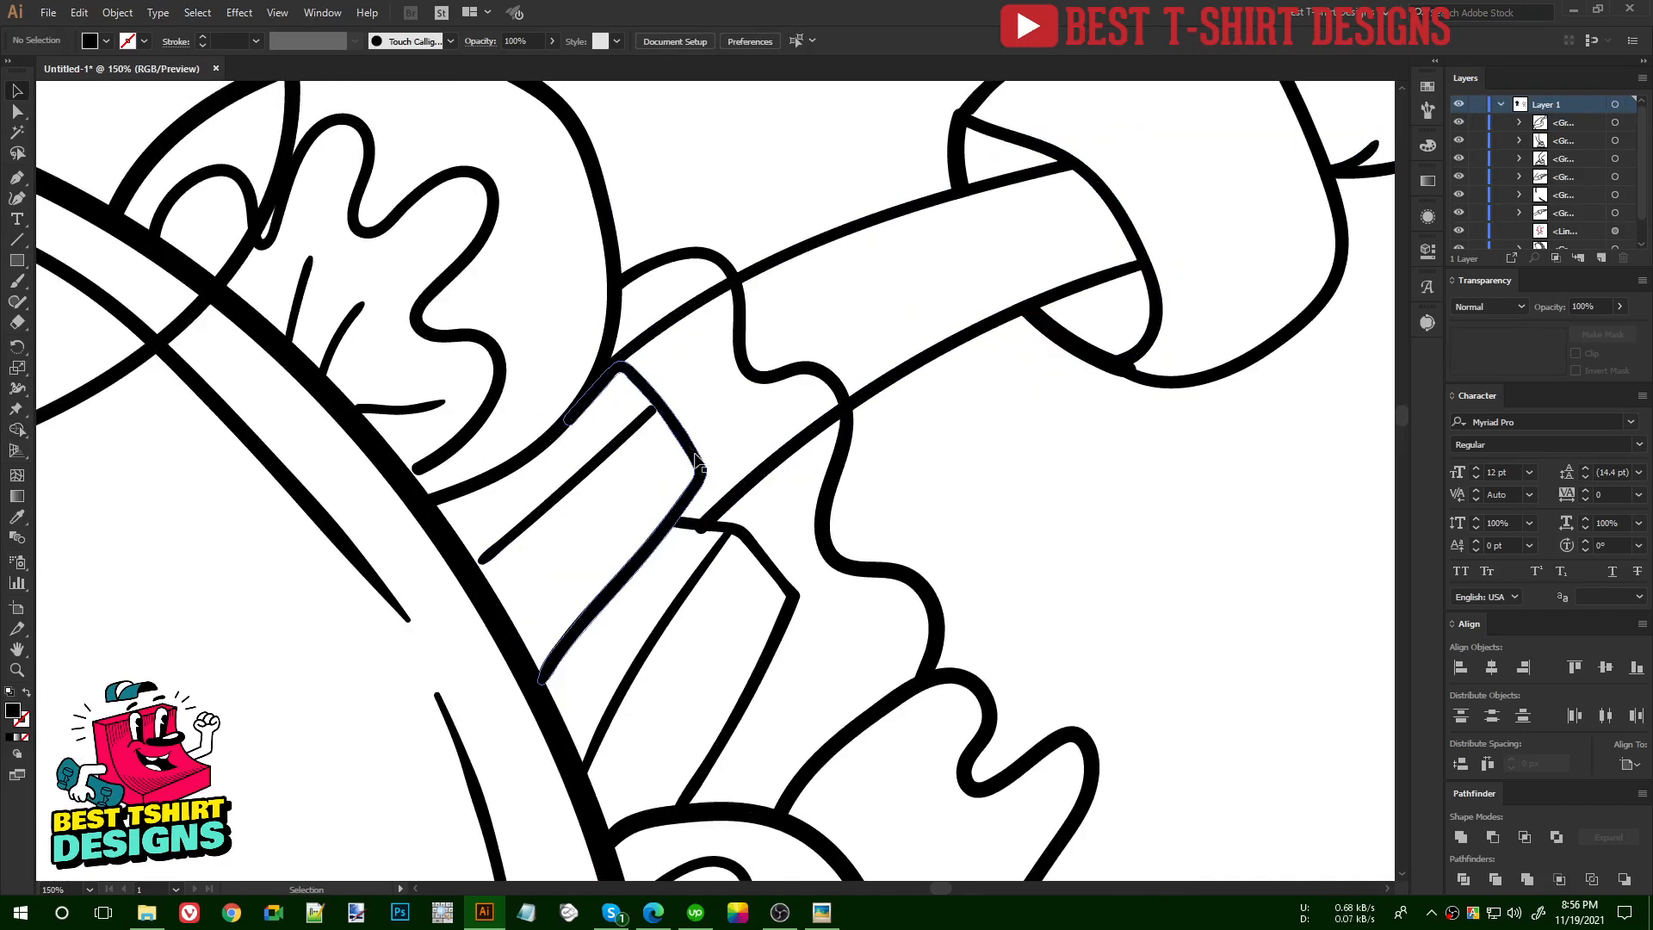
{"action": "left_click", "coordinate": [737, 497]}
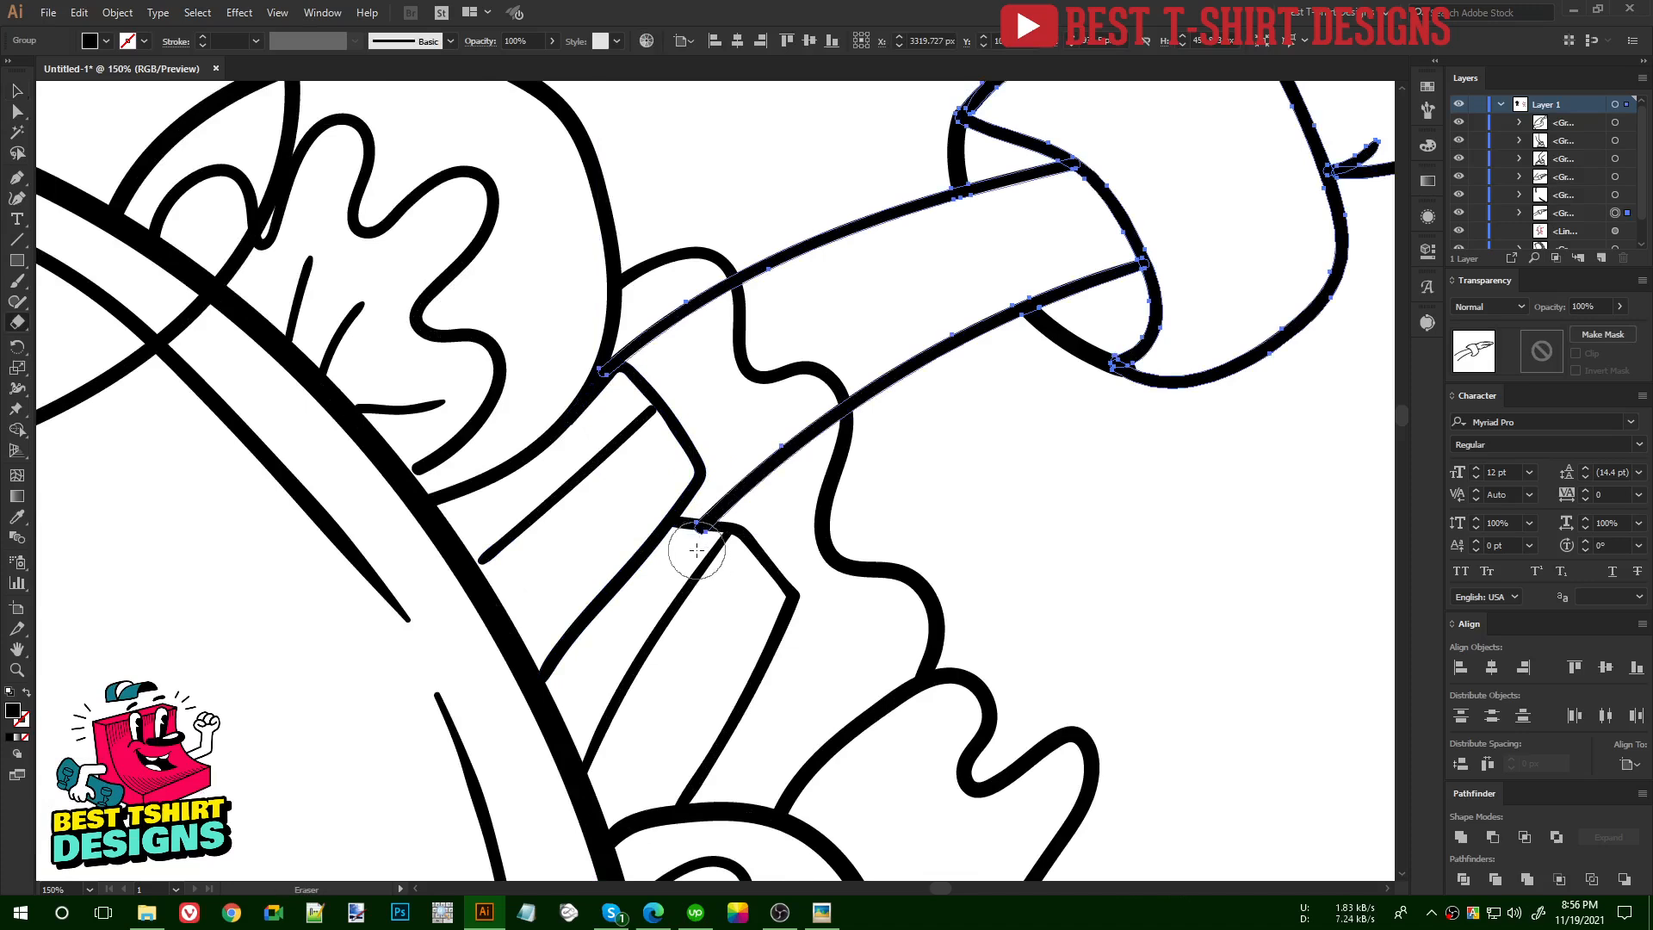
{"action": "key", "text": "ctrl+a"}
{"action": "key", "text": "shift+e"}
{"action": "mouse_move", "coordinate": [744, 308]}
{"action": "left_mouse_down"}
{"action": "mouse_move", "coordinate": [755, 361]}
{"action": "mouse_move", "coordinate": [848, 404]}
{"action": "left_mouse_up"}
{"action": "key", "text": "v"}
{"action": "left_click", "coordinate": [959, 419]}
- Erase the part of the taco shell's outline that runs across the glove cuff of the bent arm, then deselect the artwork
{"action": "key", "text": "ctrl+minus"}
{"action": "key", "text": "ctrl+minus"}
{"action": "key", "text": "ctrl+minus"}
{"action": "key", "text": "ctrl+minus"}
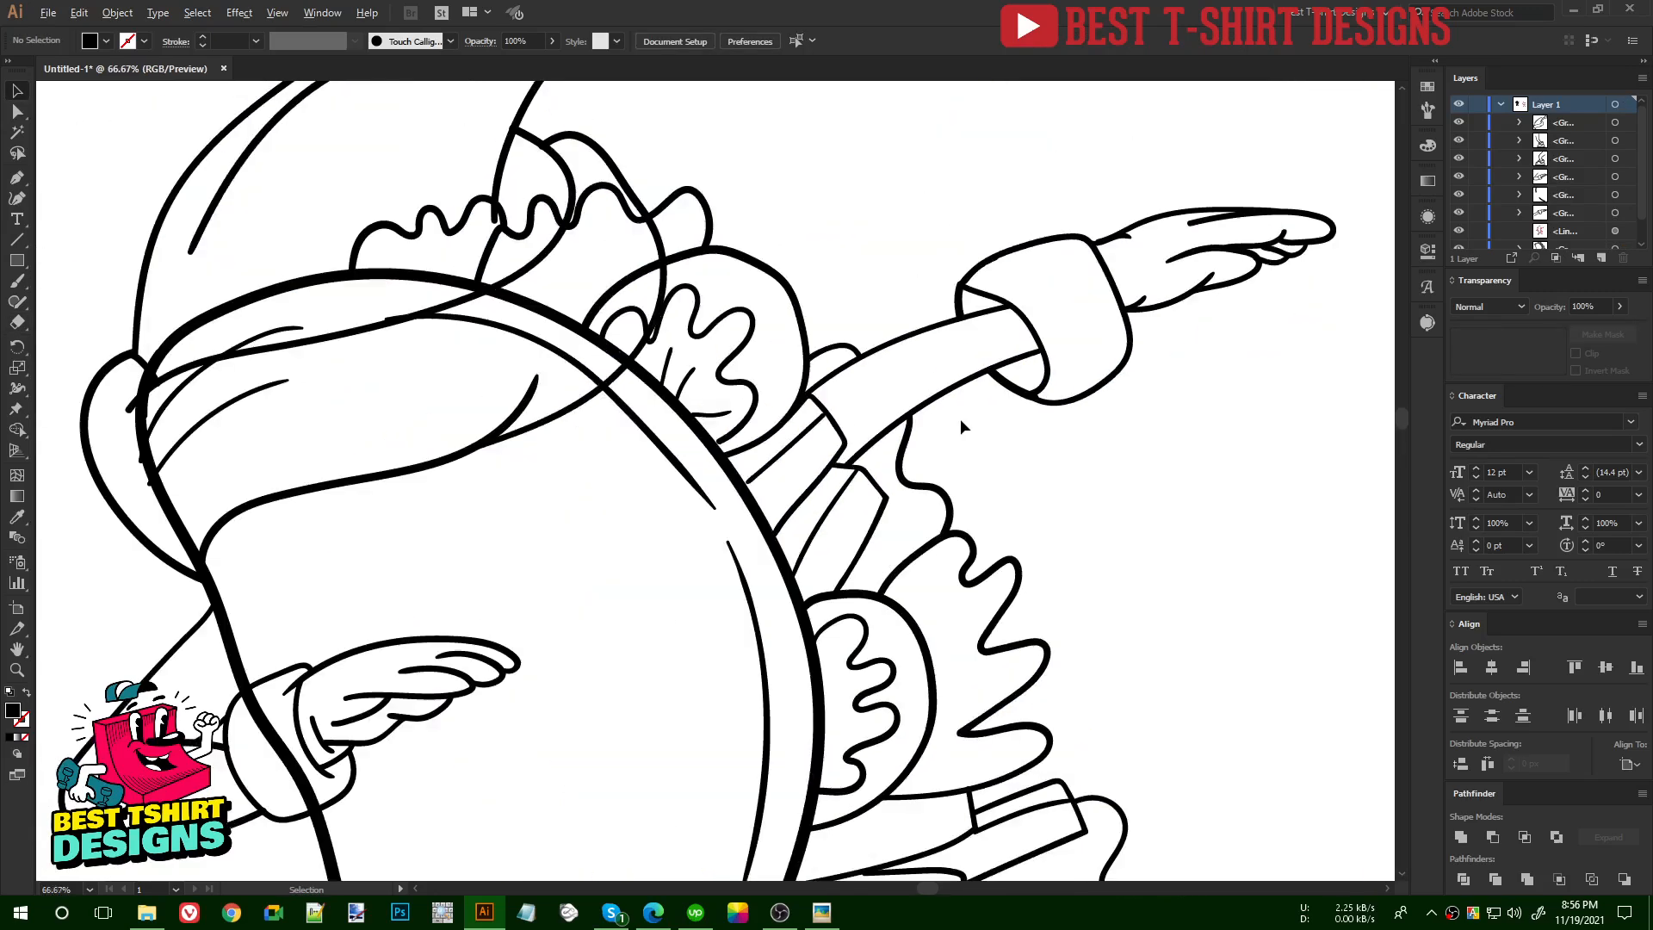
{"action": "scroll", "coordinate": [641, 593], "scroll_direction": "up", "scroll_amount": 3}
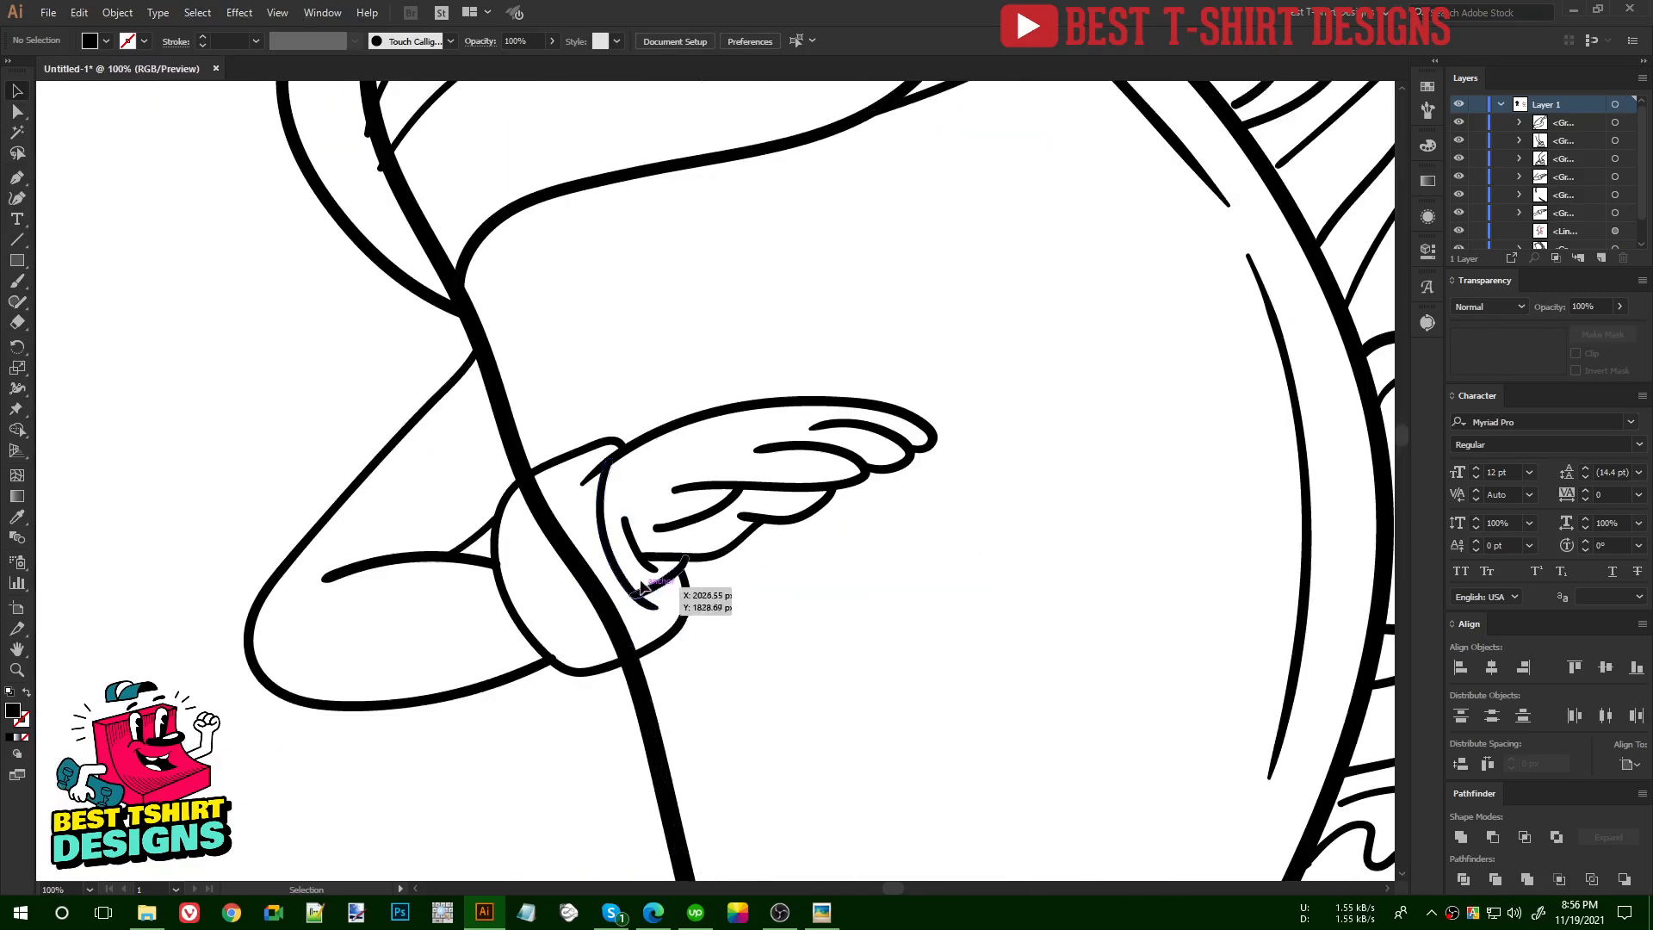
{"action": "left_click", "coordinate": [561, 529]}
{"action": "key", "text": "shift+e"}
{"action": "mouse_move", "coordinate": [538, 492]}
{"action": "left_mouse_down"}
{"action": "mouse_move", "coordinate": [566, 543]}
{"action": "mouse_move", "coordinate": [552, 496]}
{"action": "mouse_move", "coordinate": [595, 610]}
{"action": "mouse_move", "coordinate": [609, 565]}
{"action": "mouse_move", "coordinate": [584, 532]}
{"action": "mouse_move", "coordinate": [606, 621]}
{"action": "left_mouse_up"}
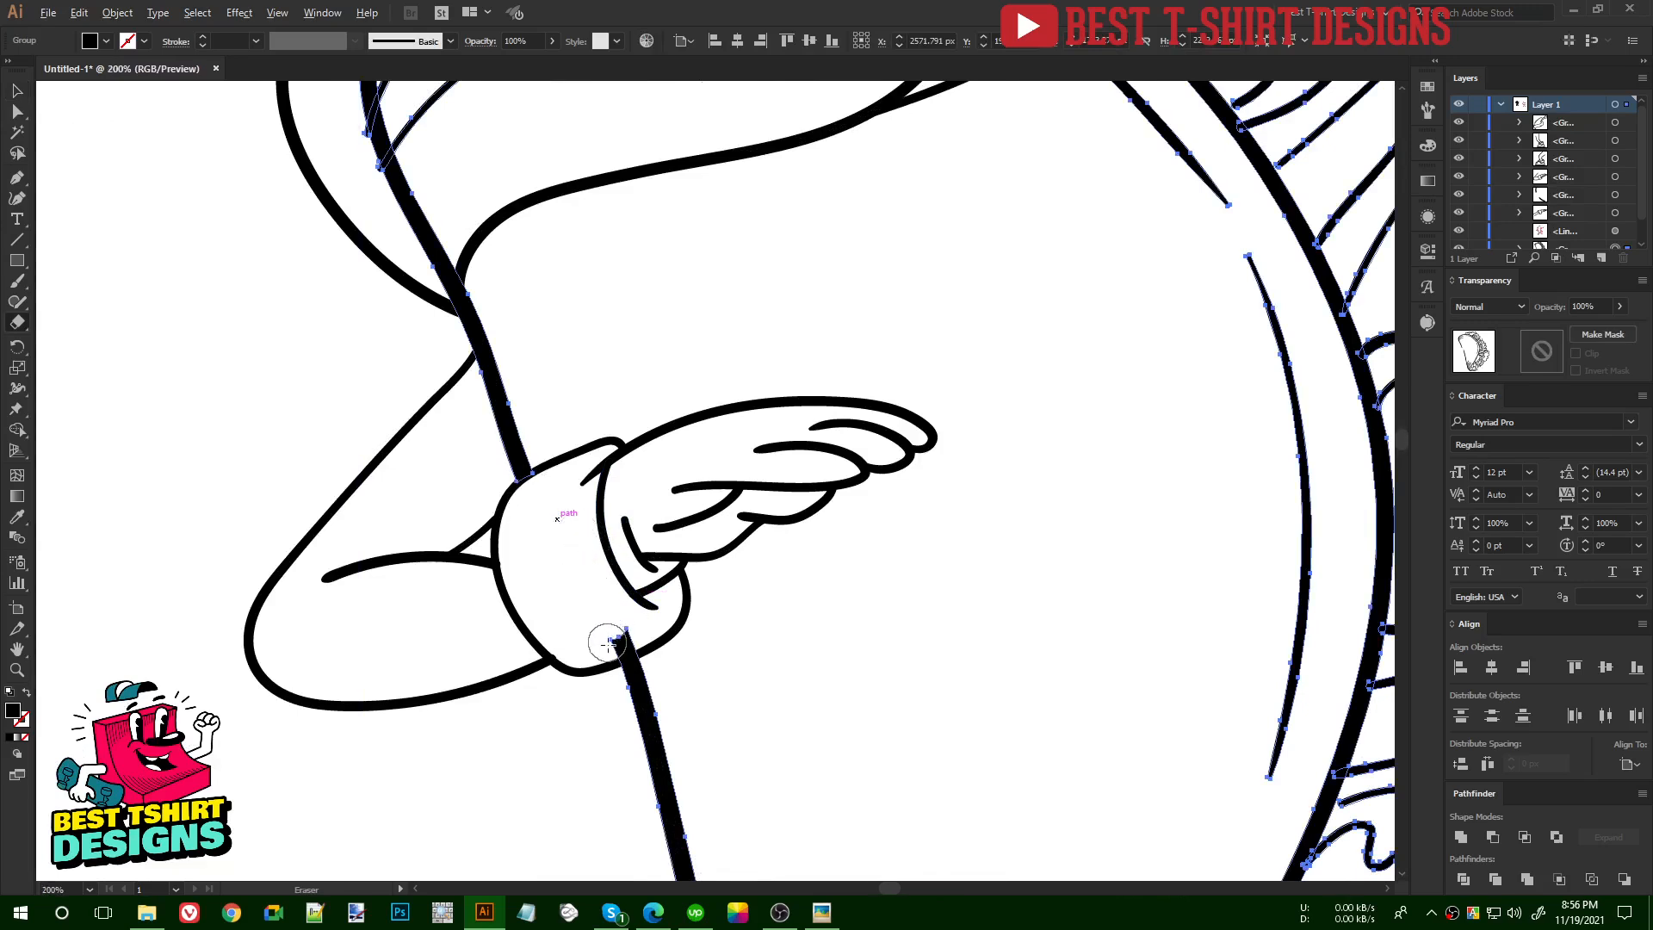
{"action": "scroll", "coordinate": [607, 643], "scroll_direction": "up", "scroll_amount": 2}
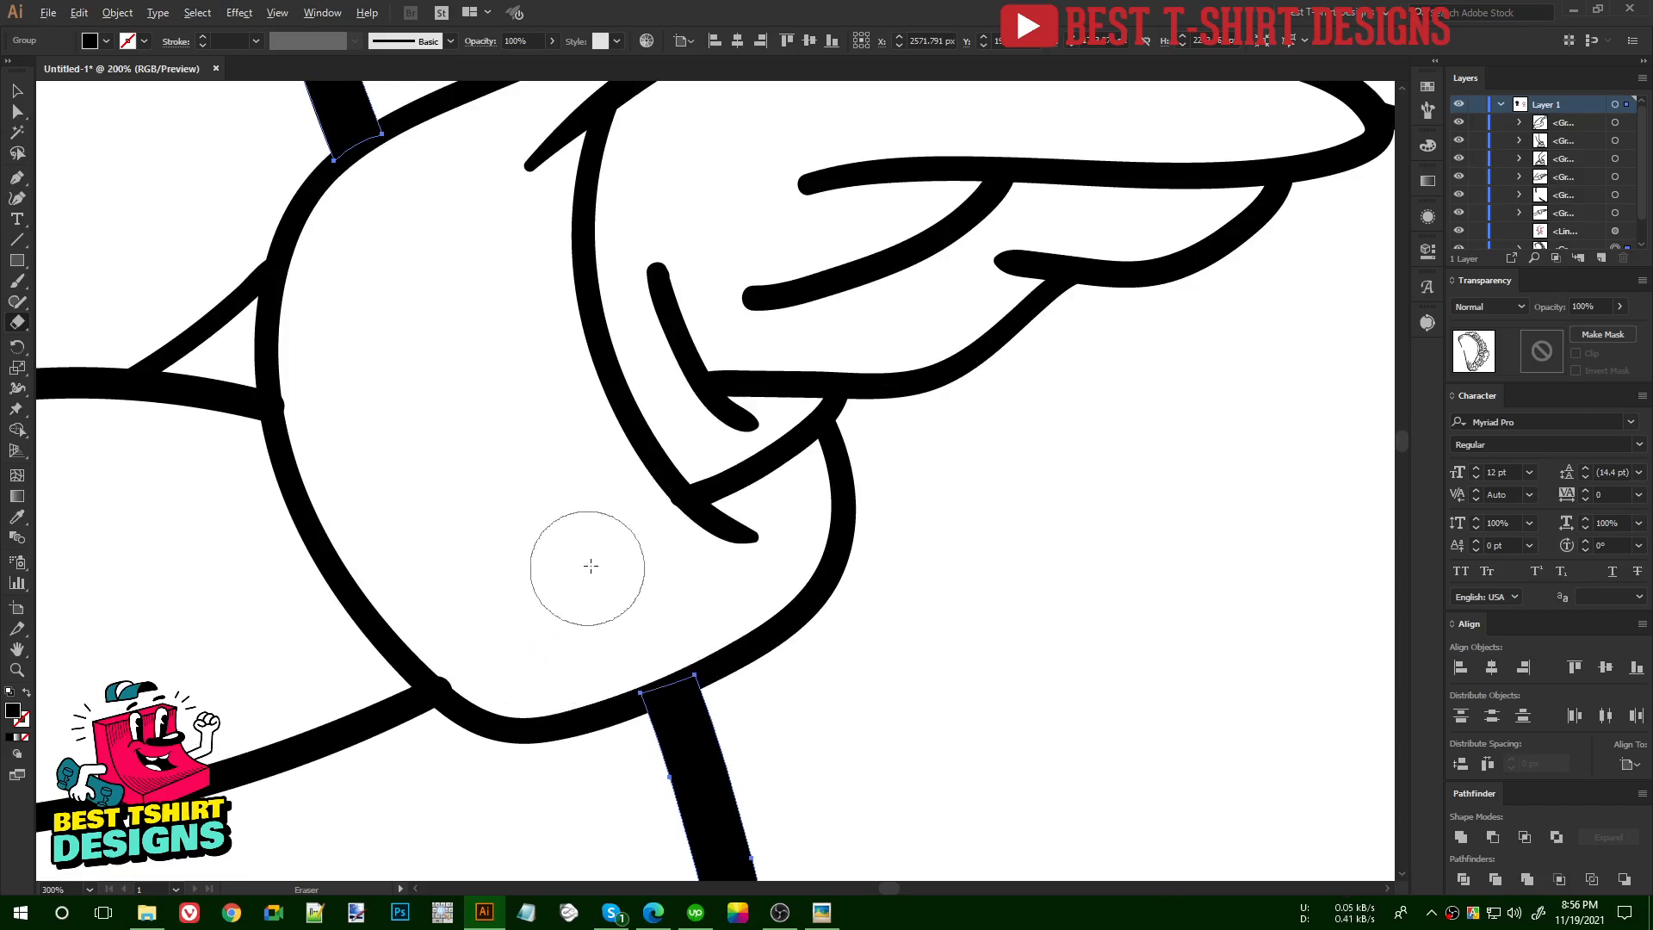
{"action": "scroll", "coordinate": [587, 569], "scroll_direction": "down", "scroll_amount": 4}
{"action": "key", "text": "v"}
{"action": "left_click", "coordinate": [709, 553]}
{"action": "scroll", "coordinate": [690, 552], "scroll_direction": "down", "scroll_amount": 1}
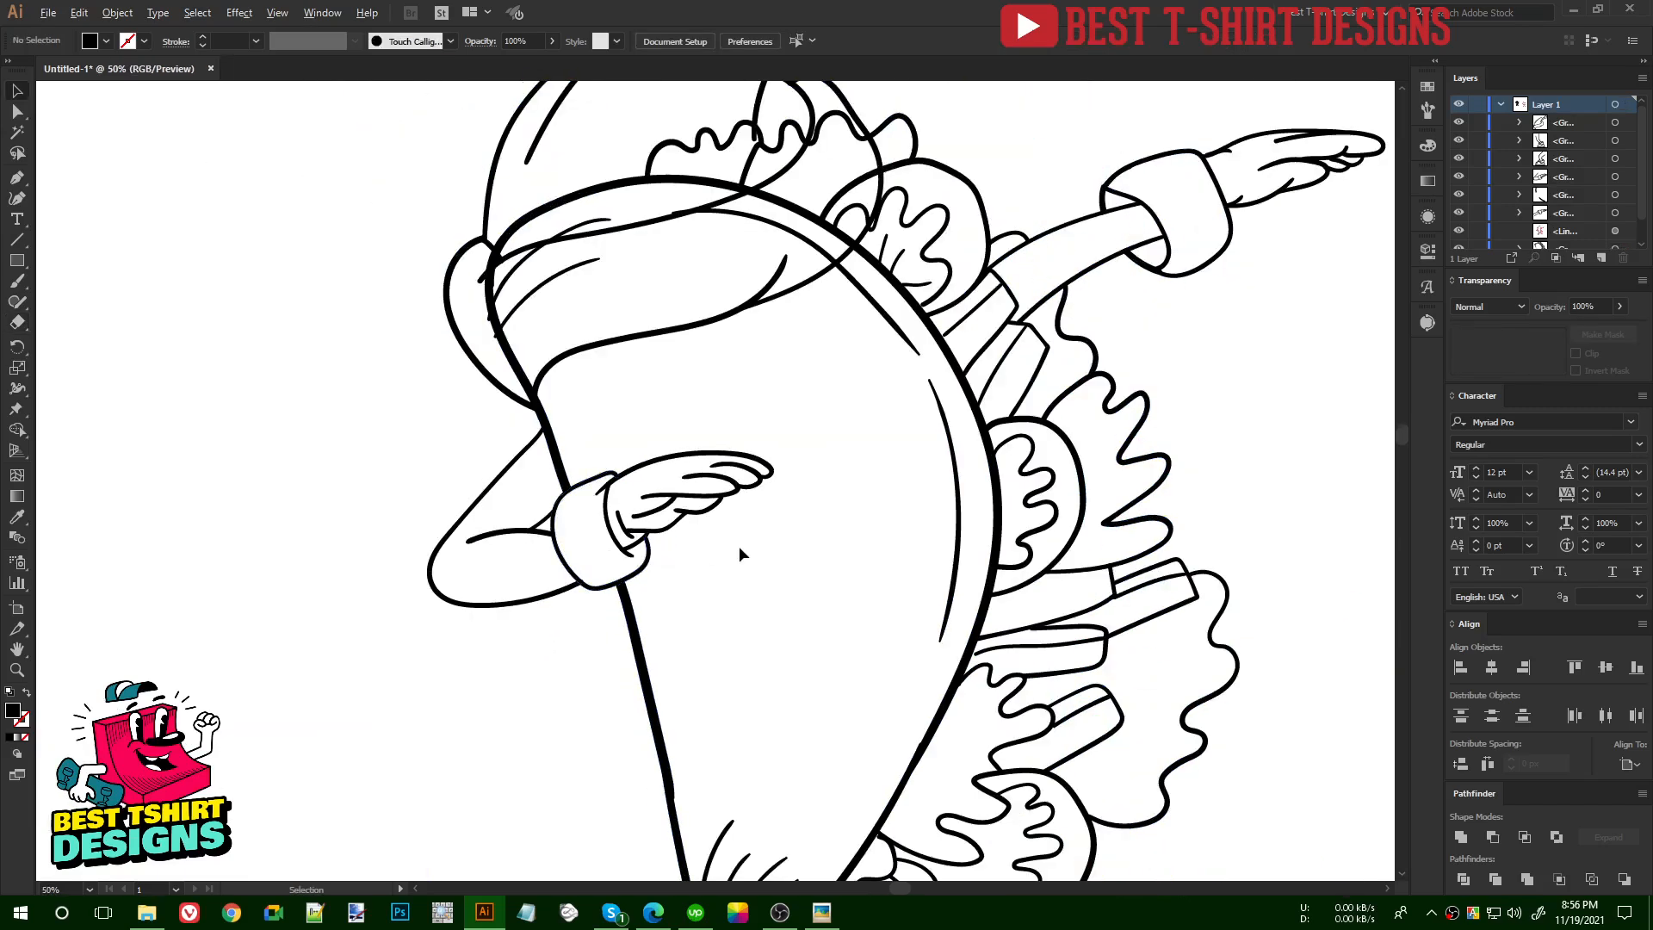
- Erase the shell's outline inside the hat brim, starting at the brim's lower left end where it meets the shell
{"action": "scroll", "coordinate": [736, 544], "scroll_direction": "down", "scroll_amount": 1}
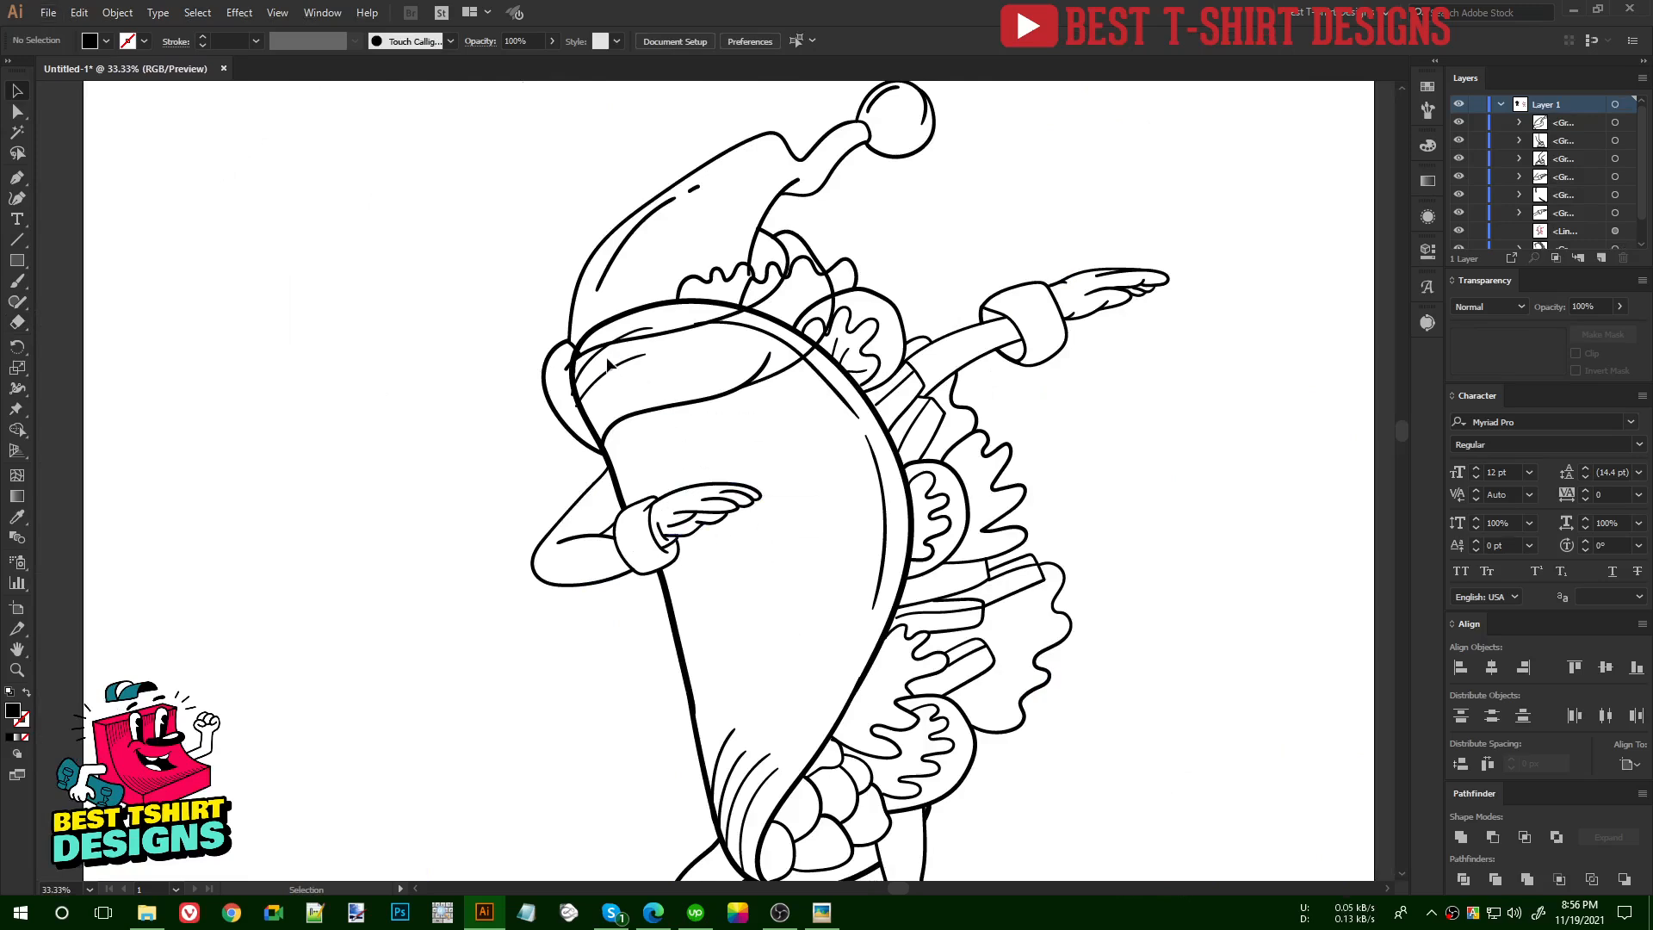
{"action": "scroll", "coordinate": [607, 358], "scroll_direction": "up", "scroll_amount": 4}
{"action": "scroll", "coordinate": [600, 456], "scroll_direction": "down", "scroll_amount": 1}
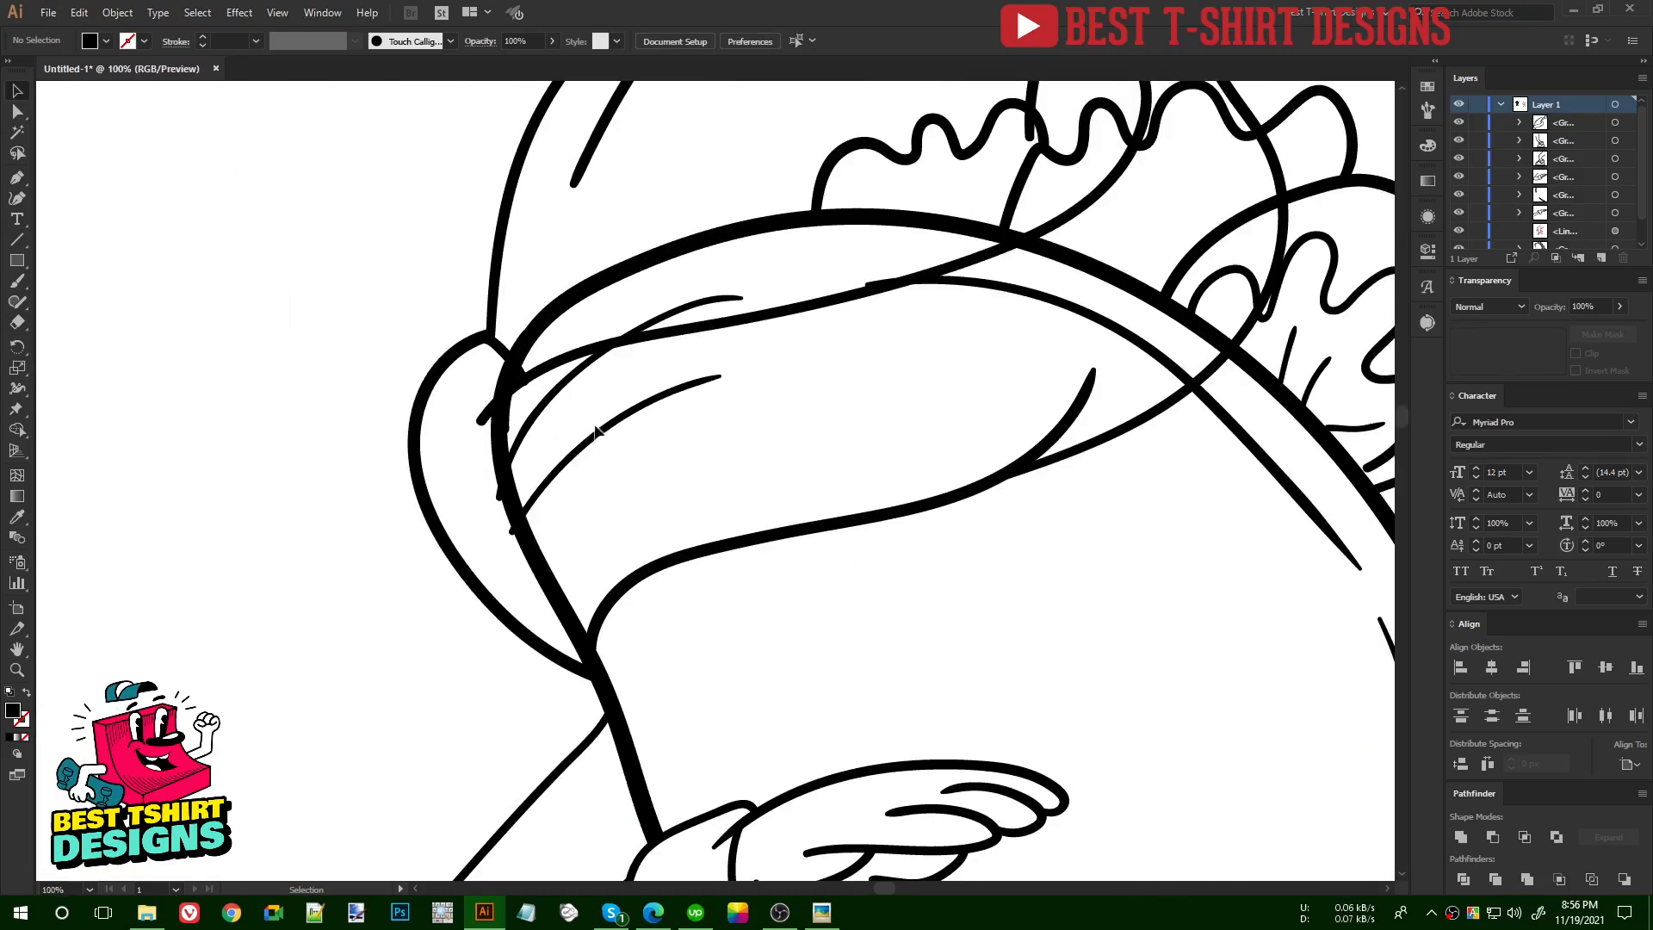
{"action": "left_click", "coordinate": [561, 312]}
{"action": "key", "text": "shift+e"}
{"action": "left_click_drag", "start_coordinate": [571, 674], "coordinate": [619, 558]}
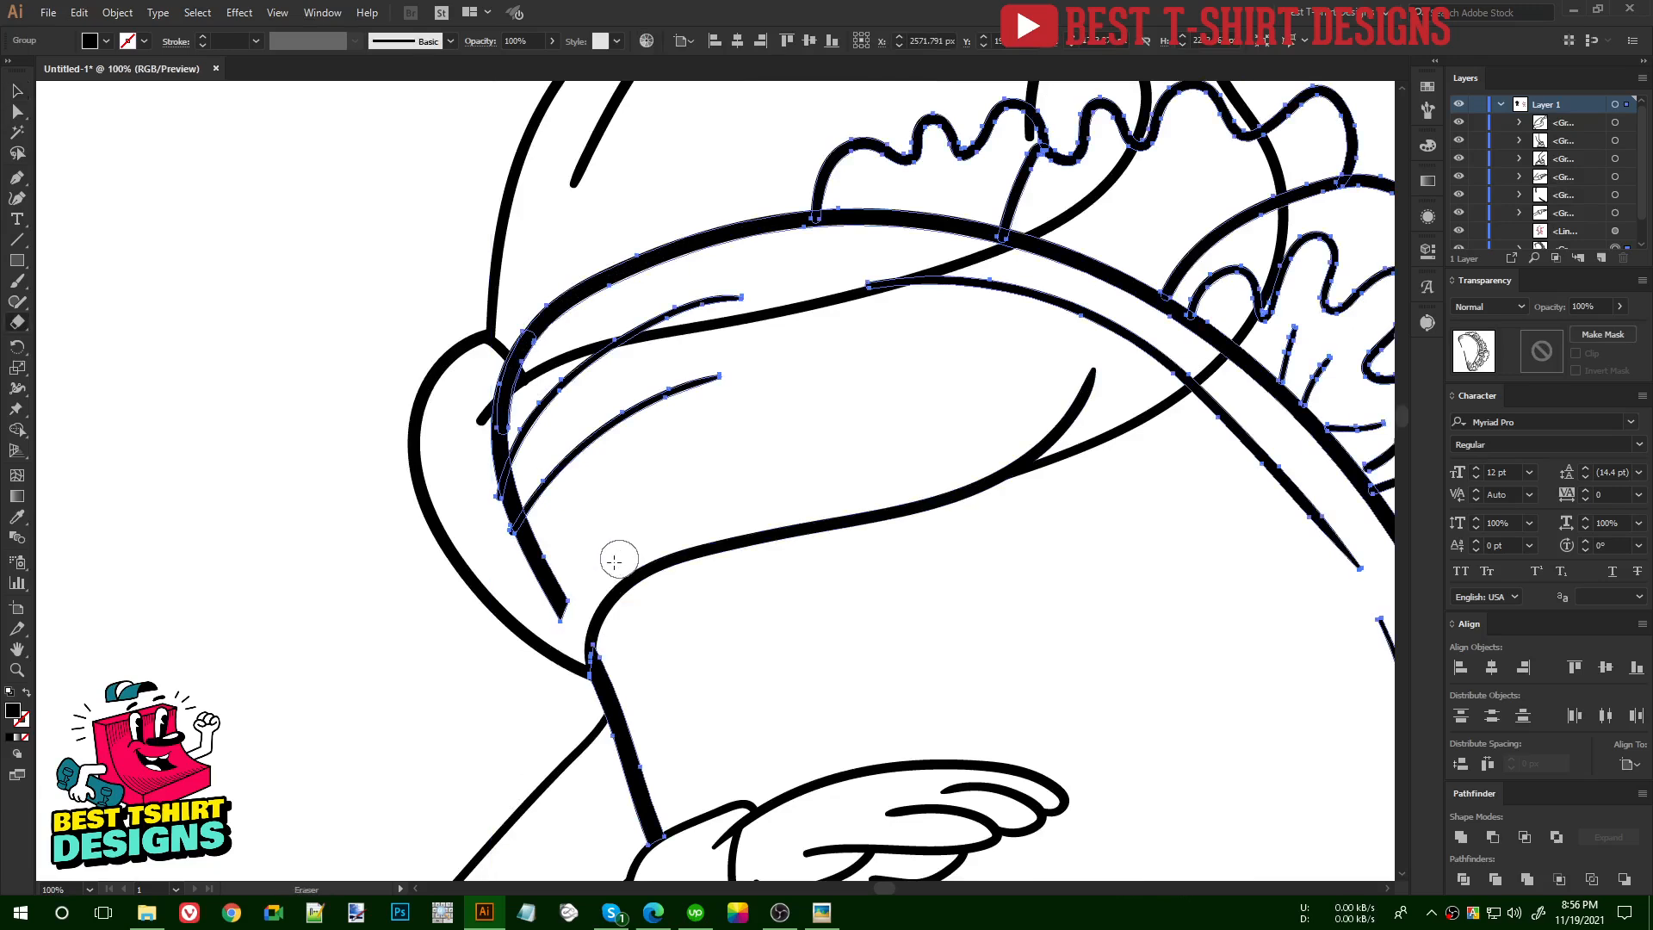
{"action": "mouse_move", "coordinate": [555, 618]}
{"action": "left_mouse_down"}
{"action": "mouse_move", "coordinate": [536, 509]}
{"action": "mouse_move", "coordinate": [540, 404]}
{"action": "left_mouse_up"}
- Erase the shell edge, its inner line and the tomato outlines crossing the right end of the hat brim
{"action": "mouse_move", "coordinate": [1116, 401]}
{"action": "left_mouse_down"}
{"action": "mouse_move", "coordinate": [847, 508]}
{"action": "mouse_move", "coordinate": [967, 398]}
{"action": "left_mouse_up"}
{"action": "scroll", "coordinate": [1001, 392], "scroll_direction": "up", "scroll_amount": 2}
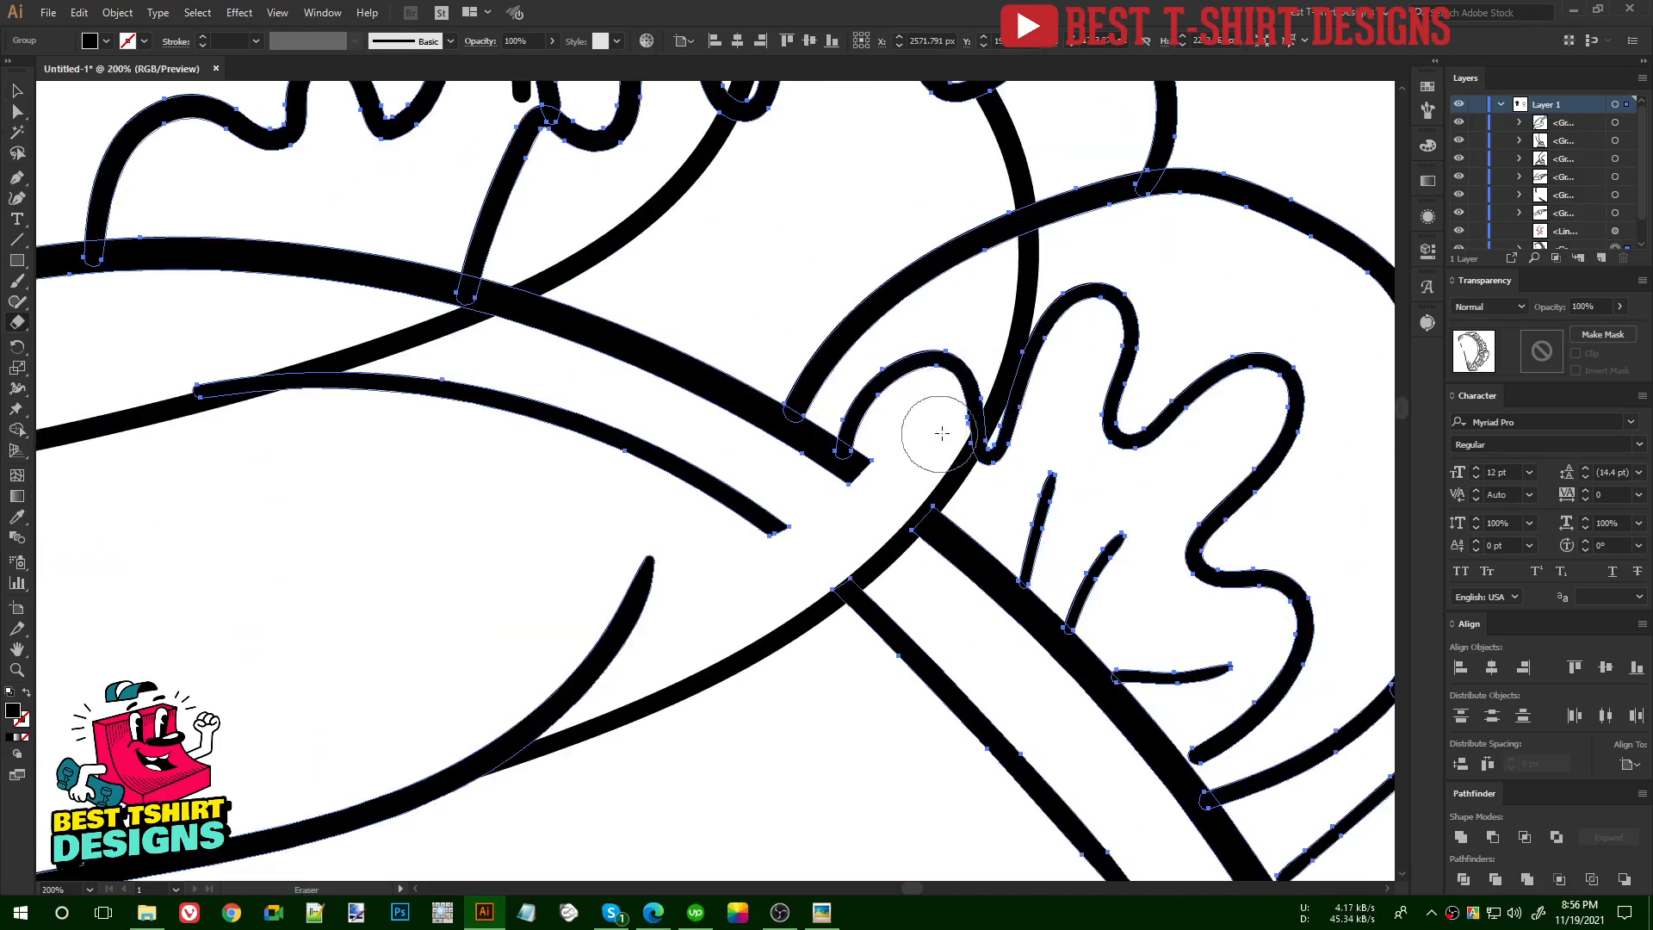
{"action": "left_click_drag", "start_coordinate": [987, 255], "coordinate": [988, 192]}
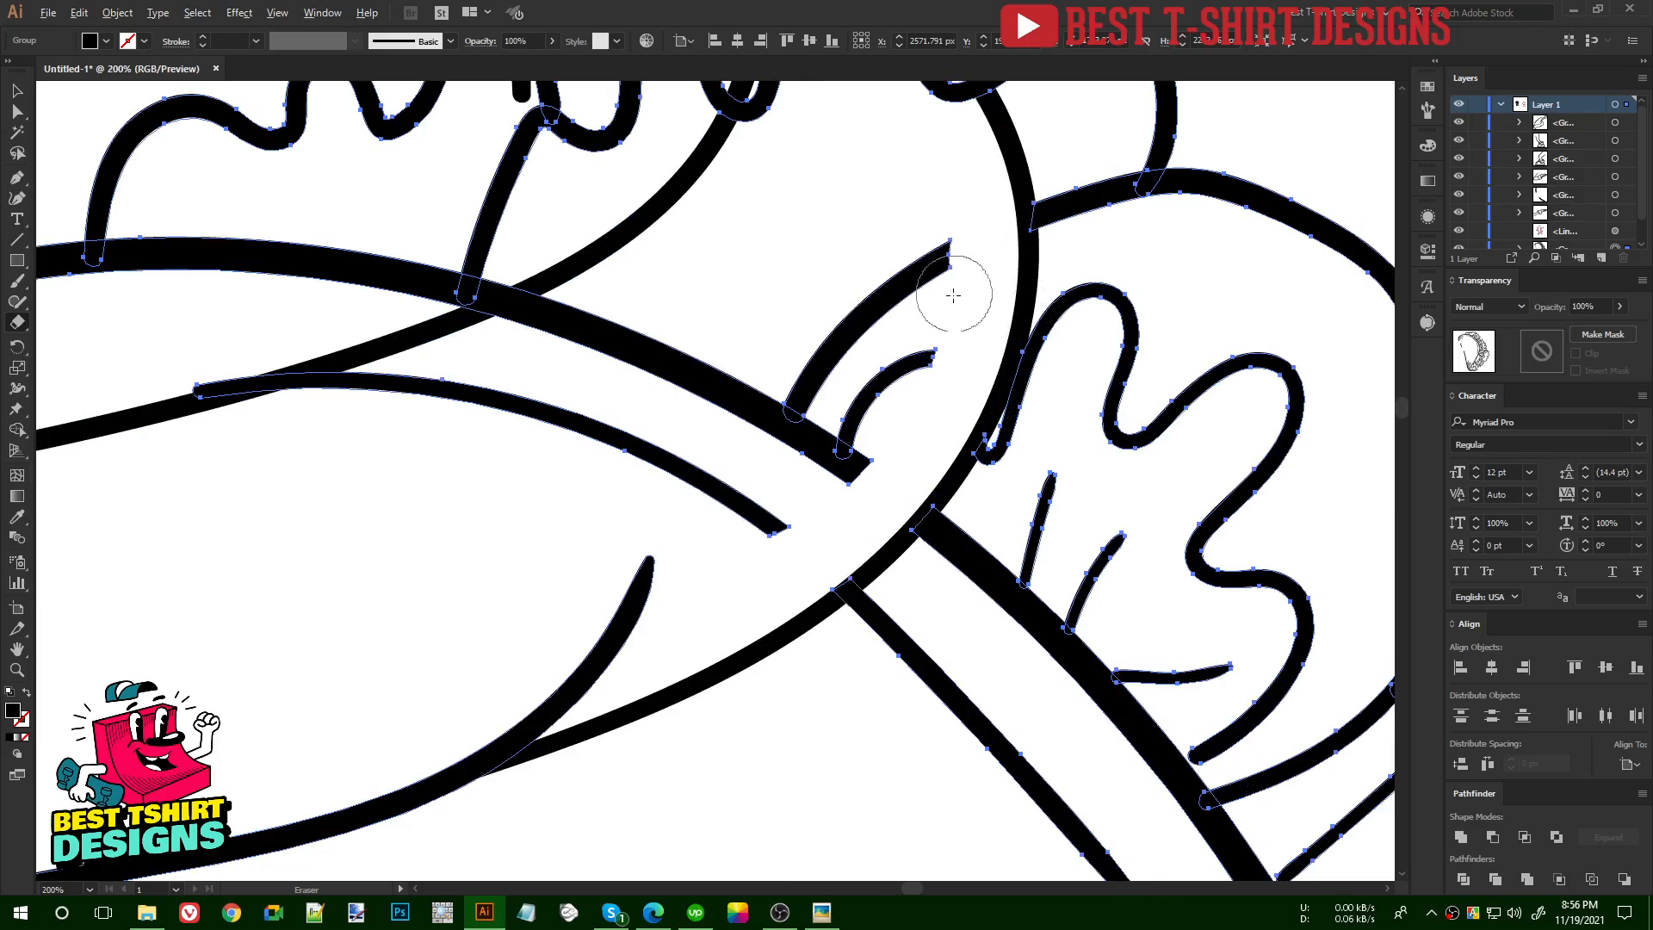
{"action": "scroll", "coordinate": [959, 277], "scroll_direction": "down", "scroll_amount": 1}
{"action": "scroll", "coordinate": [962, 293], "scroll_direction": "down", "scroll_amount": 1}
{"action": "mouse_move", "coordinate": [947, 291]}
{"action": "left_mouse_down"}
{"action": "mouse_move", "coordinate": [929, 256]}
{"action": "mouse_move", "coordinate": [952, 282]}
{"action": "mouse_move", "coordinate": [918, 245]}
{"action": "mouse_move", "coordinate": [864, 237]}
{"action": "mouse_move", "coordinate": [822, 248]}
{"action": "left_mouse_up"}
- Clear all remaining taco shell, lettuce and fold lines inside the Santa hat and its brim, leaving only the hat's own lines
{"action": "mouse_move", "coordinate": [280, 137]}
{"action": "left_mouse_down"}
{"action": "mouse_move", "coordinate": [683, 445]}
{"action": "mouse_move", "coordinate": [793, 506]}
{"action": "left_mouse_up"}
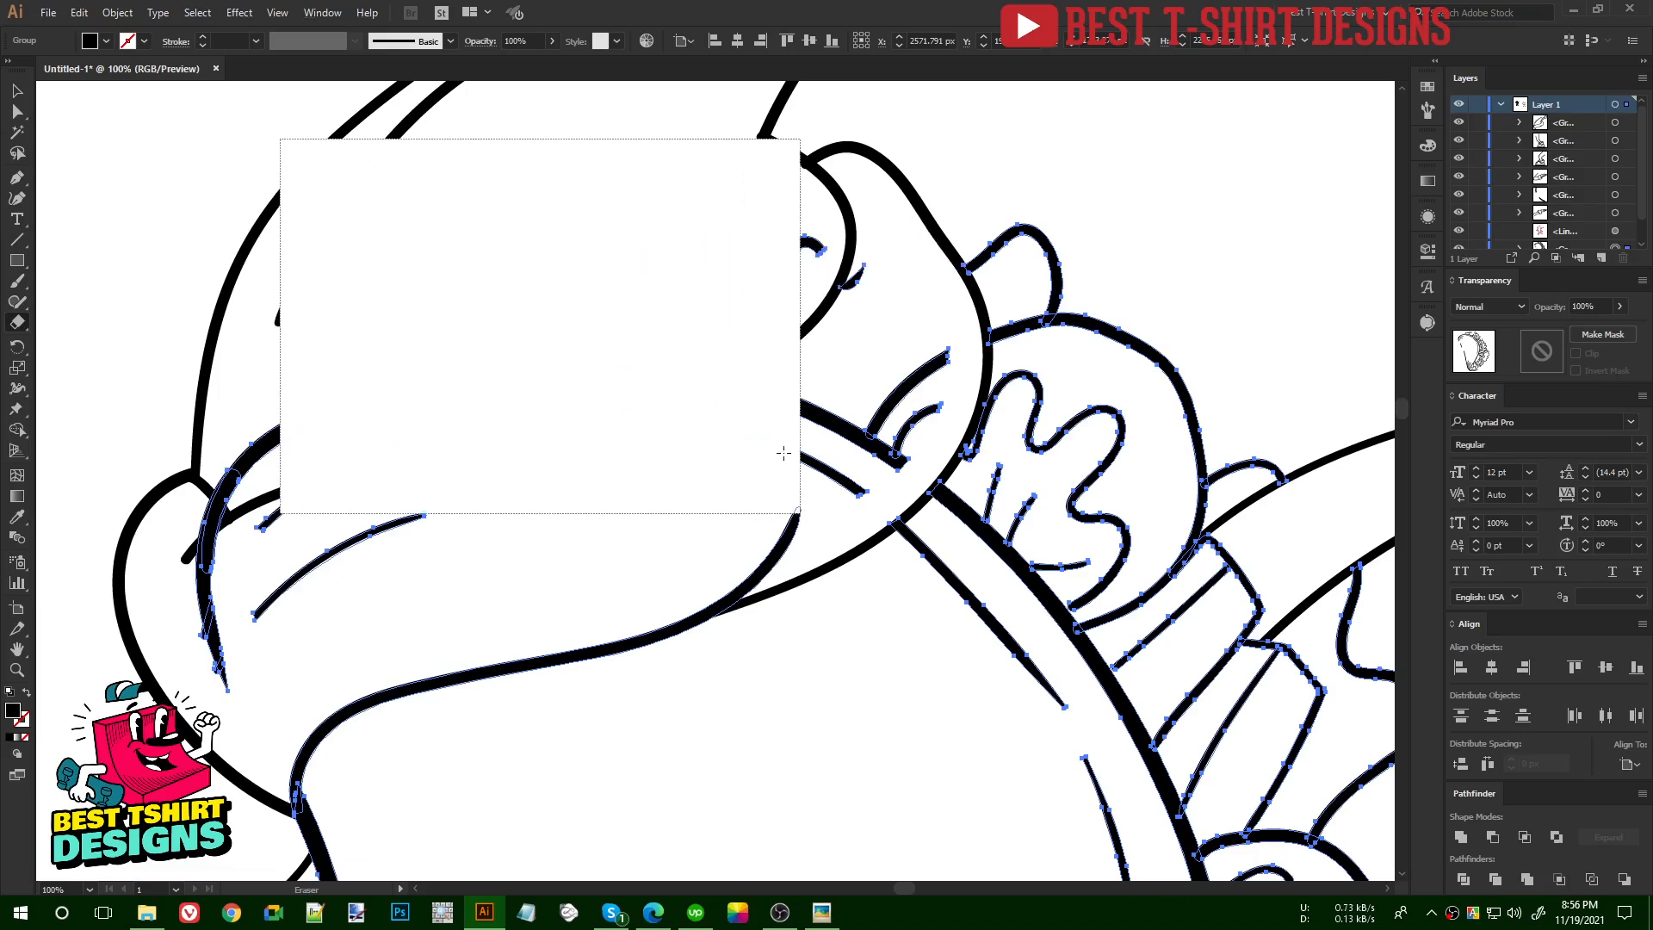
{"action": "mouse_move", "coordinate": [668, 177]}
{"action": "left_mouse_down"}
{"action": "mouse_move", "coordinate": [884, 487]}
{"action": "mouse_move", "coordinate": [896, 414]}
{"action": "mouse_move", "coordinate": [882, 425]}
{"action": "mouse_move", "coordinate": [933, 416]}
{"action": "left_mouse_up"}
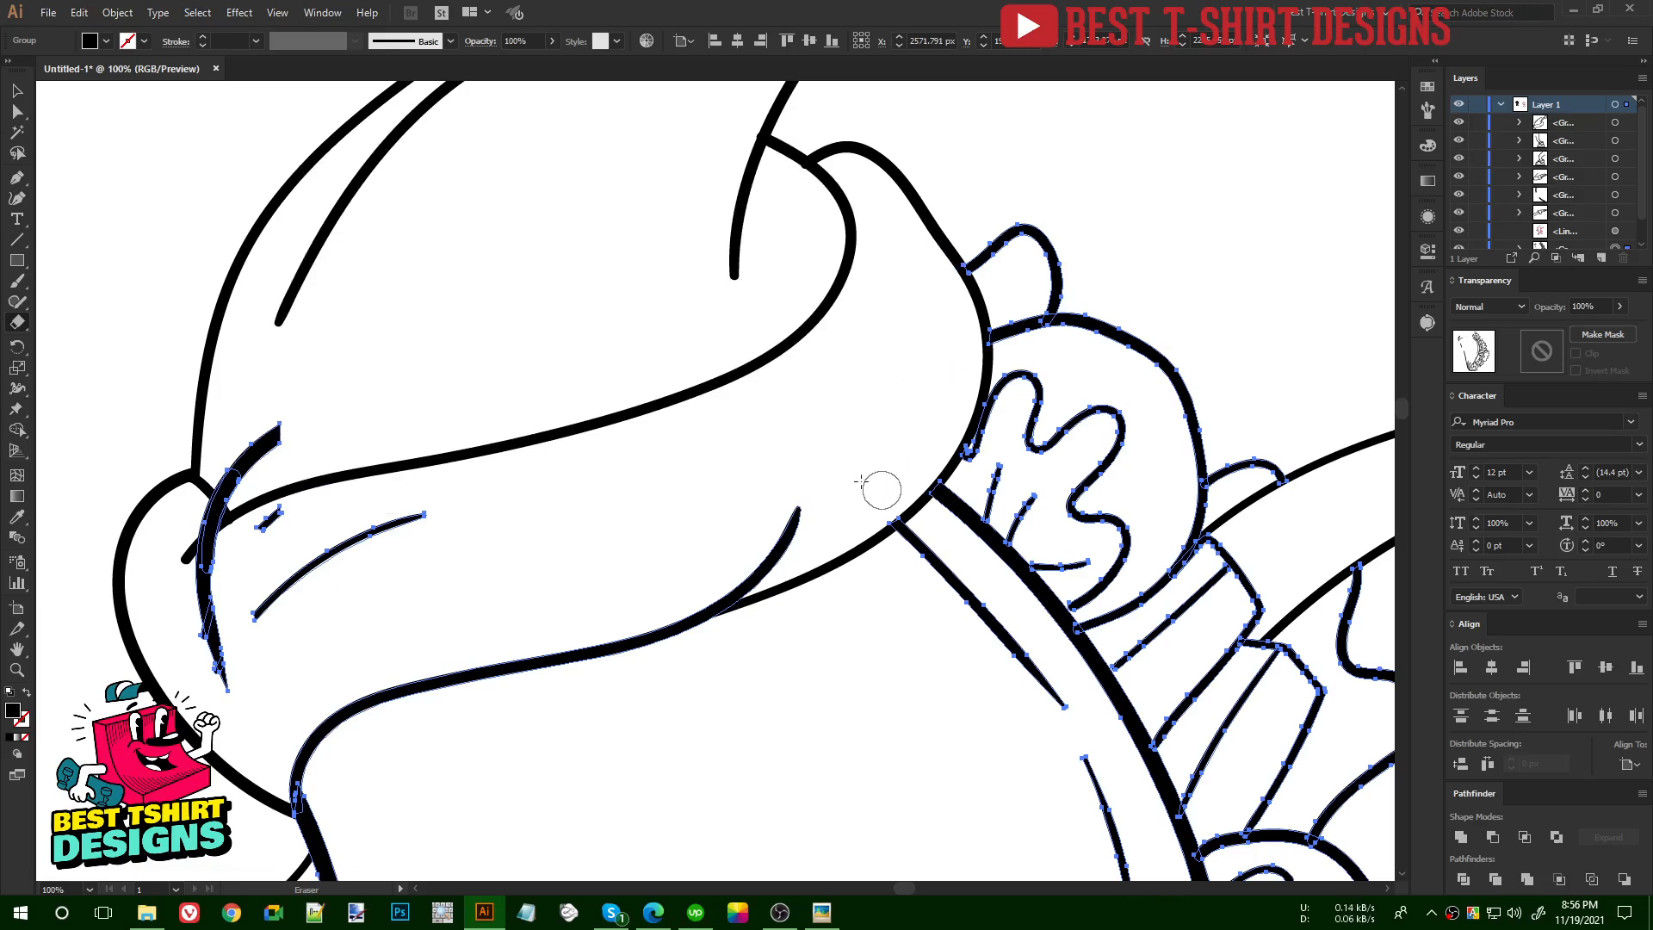
{"action": "mouse_move", "coordinate": [439, 497]}
{"action": "left_mouse_down"}
{"action": "mouse_move", "coordinate": [238, 591]}
{"action": "mouse_move", "coordinate": [202, 638]}
{"action": "mouse_move", "coordinate": [206, 705]}
{"action": "left_mouse_up"}
{"action": "mouse_move", "coordinate": [309, 592]}
{"action": "left_mouse_down"}
{"action": "mouse_move", "coordinate": [195, 581]}
{"action": "mouse_move", "coordinate": [226, 509]}
{"action": "mouse_move", "coordinate": [306, 449]}
{"action": "mouse_move", "coordinate": [247, 476]}
{"action": "mouse_move", "coordinate": [224, 516]}
{"action": "mouse_move", "coordinate": [261, 458]}
{"action": "mouse_move", "coordinate": [320, 416]}
{"action": "left_mouse_up"}
{"action": "mouse_move", "coordinate": [241, 497]}
{"action": "left_mouse_down"}
{"action": "mouse_move", "coordinate": [294, 517]}
{"action": "mouse_move", "coordinate": [273, 529]}
{"action": "mouse_move", "coordinate": [303, 483]}
{"action": "left_mouse_up"}
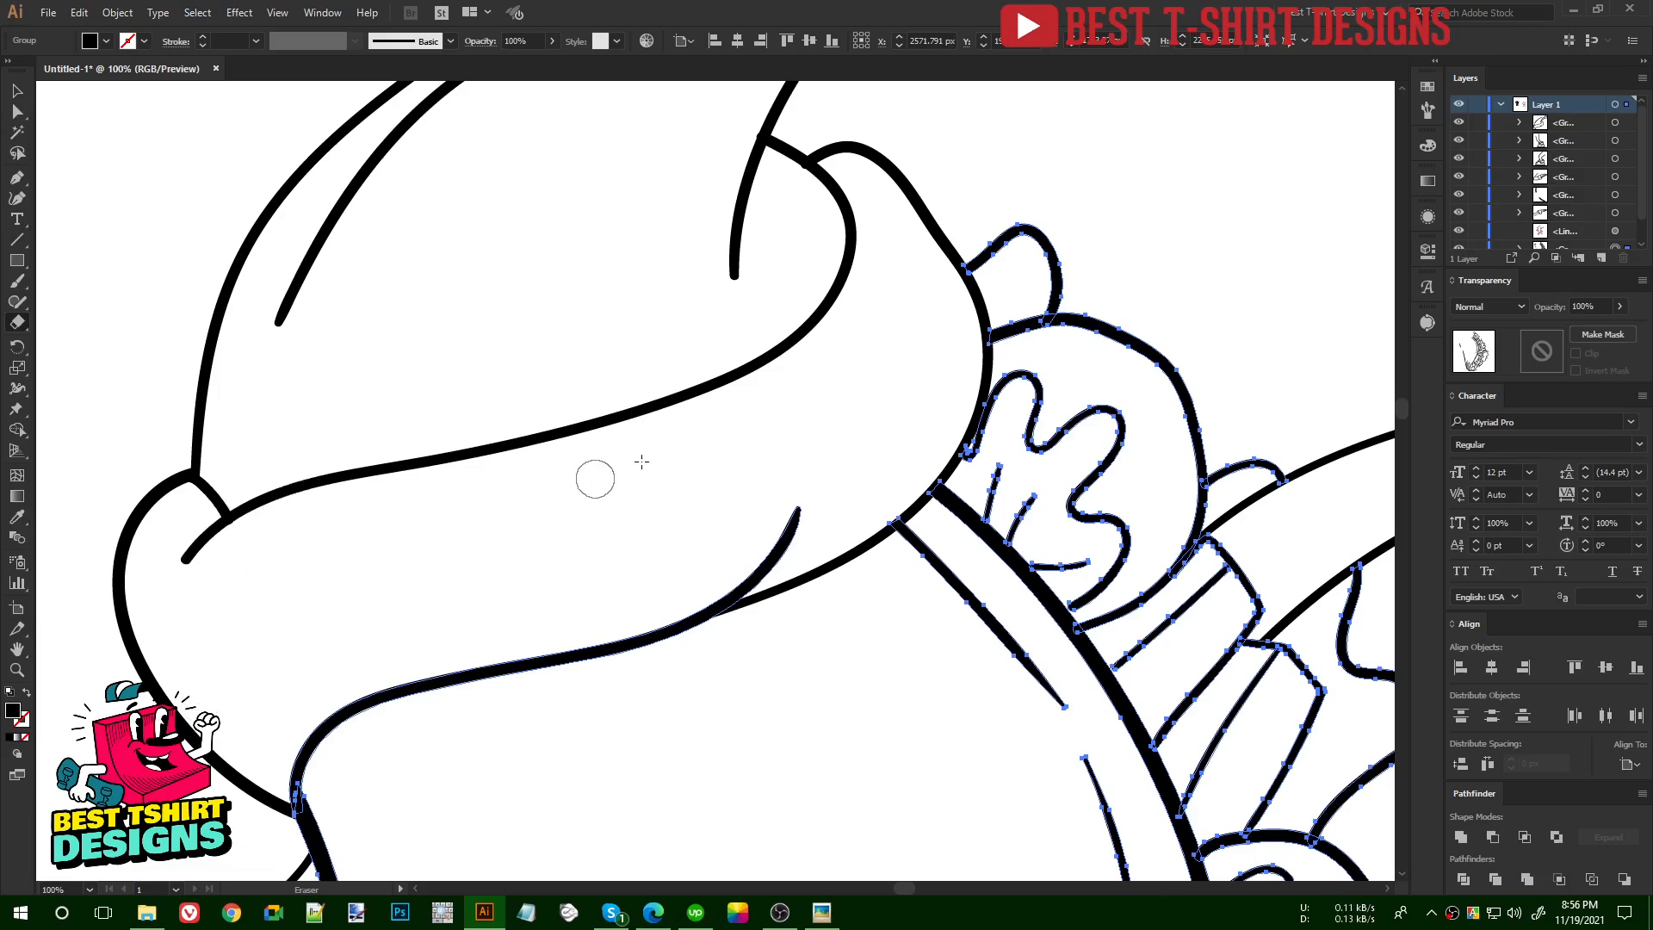
{"action": "key", "text": "ctrl+minus"}
{"action": "key", "text": "ctrl+minus"}
{"action": "key", "text": "ctrl+minus"}
{"action": "key", "text": "v"}
{"action": "left_click", "coordinate": [864, 358]}
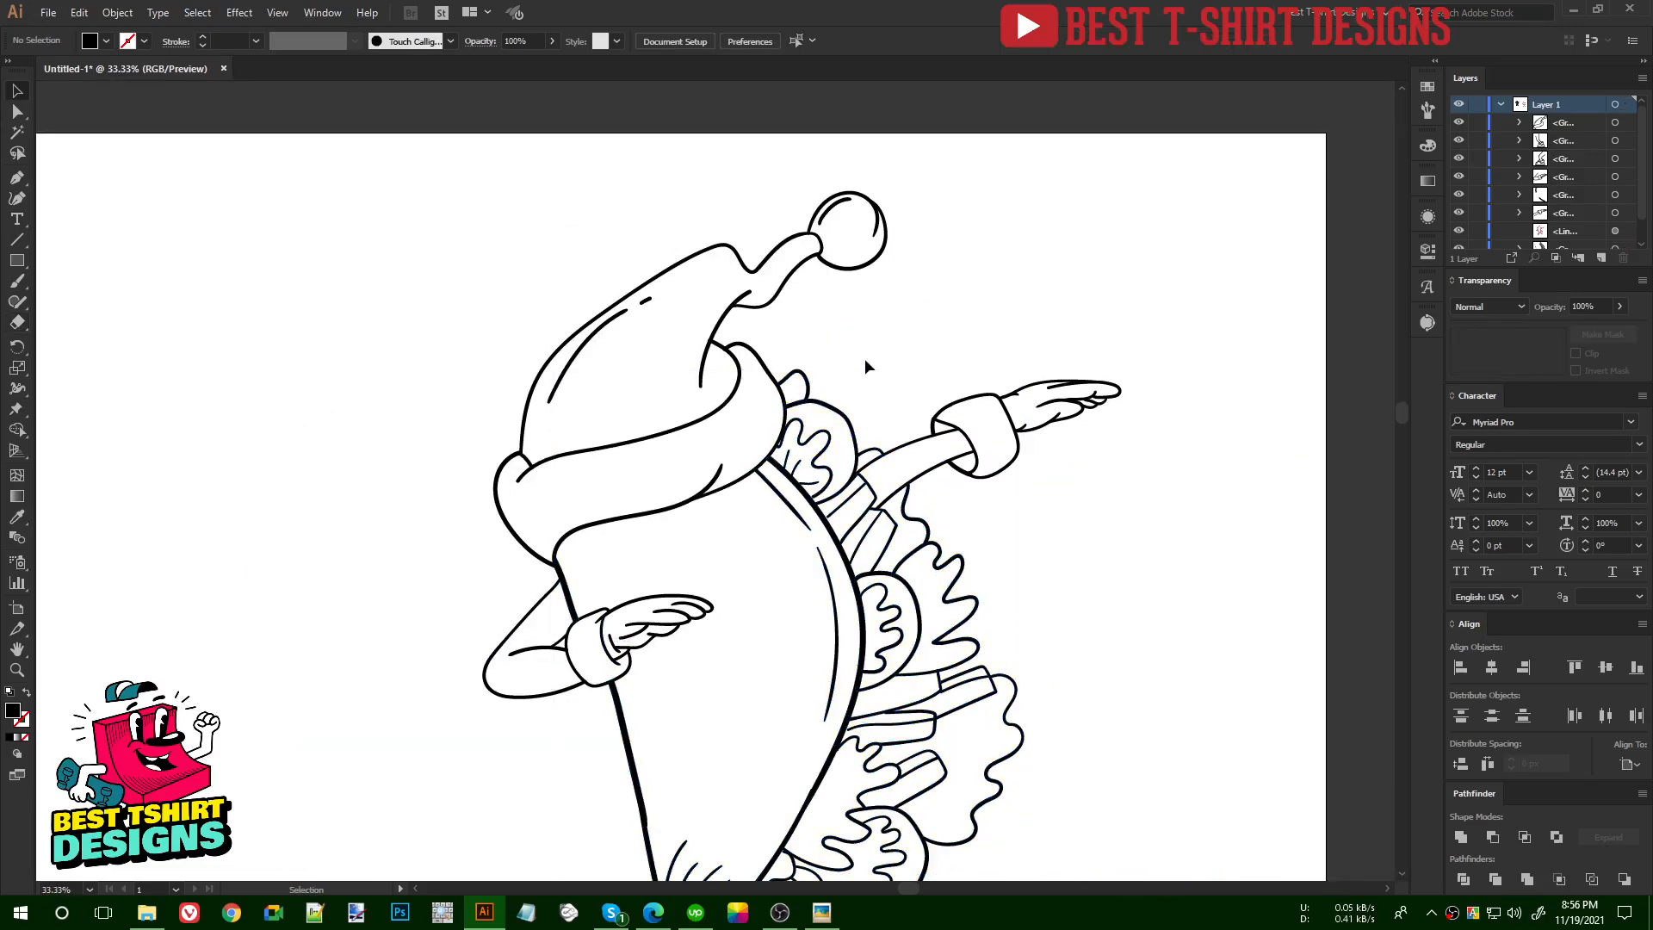
- Move the whole character down and slightly to the left on the artboard
{"action": "key", "text": "ctrl+minus"}
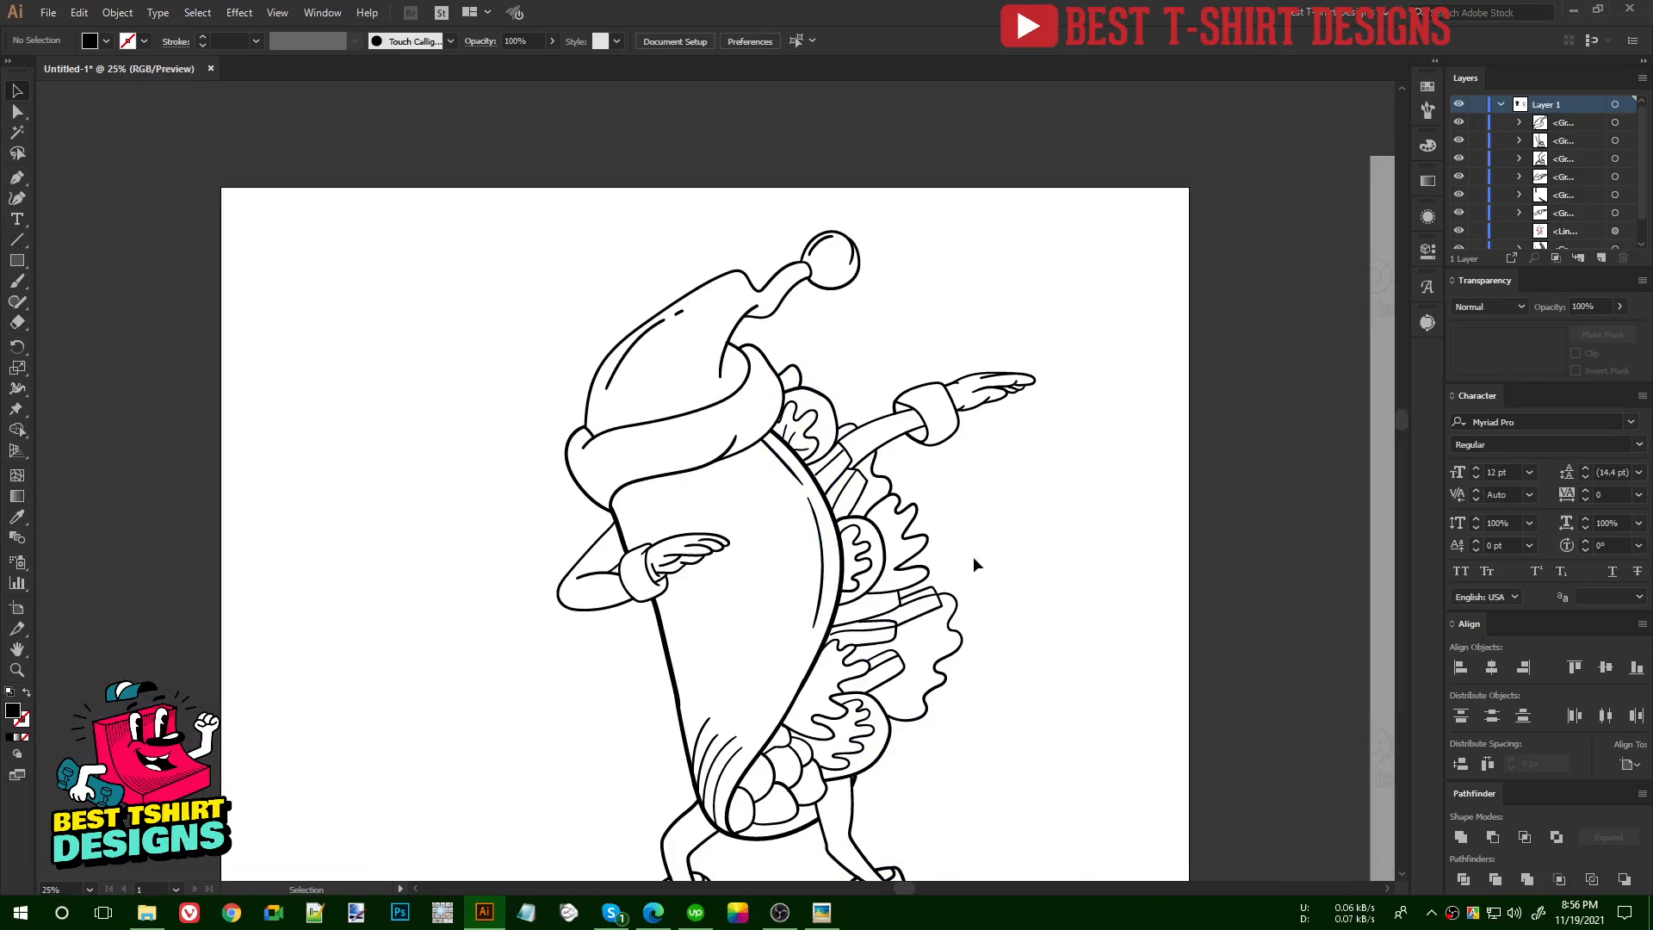
{"action": "scroll", "coordinate": [973, 556], "scroll_direction": "down", "scroll_amount": 1}
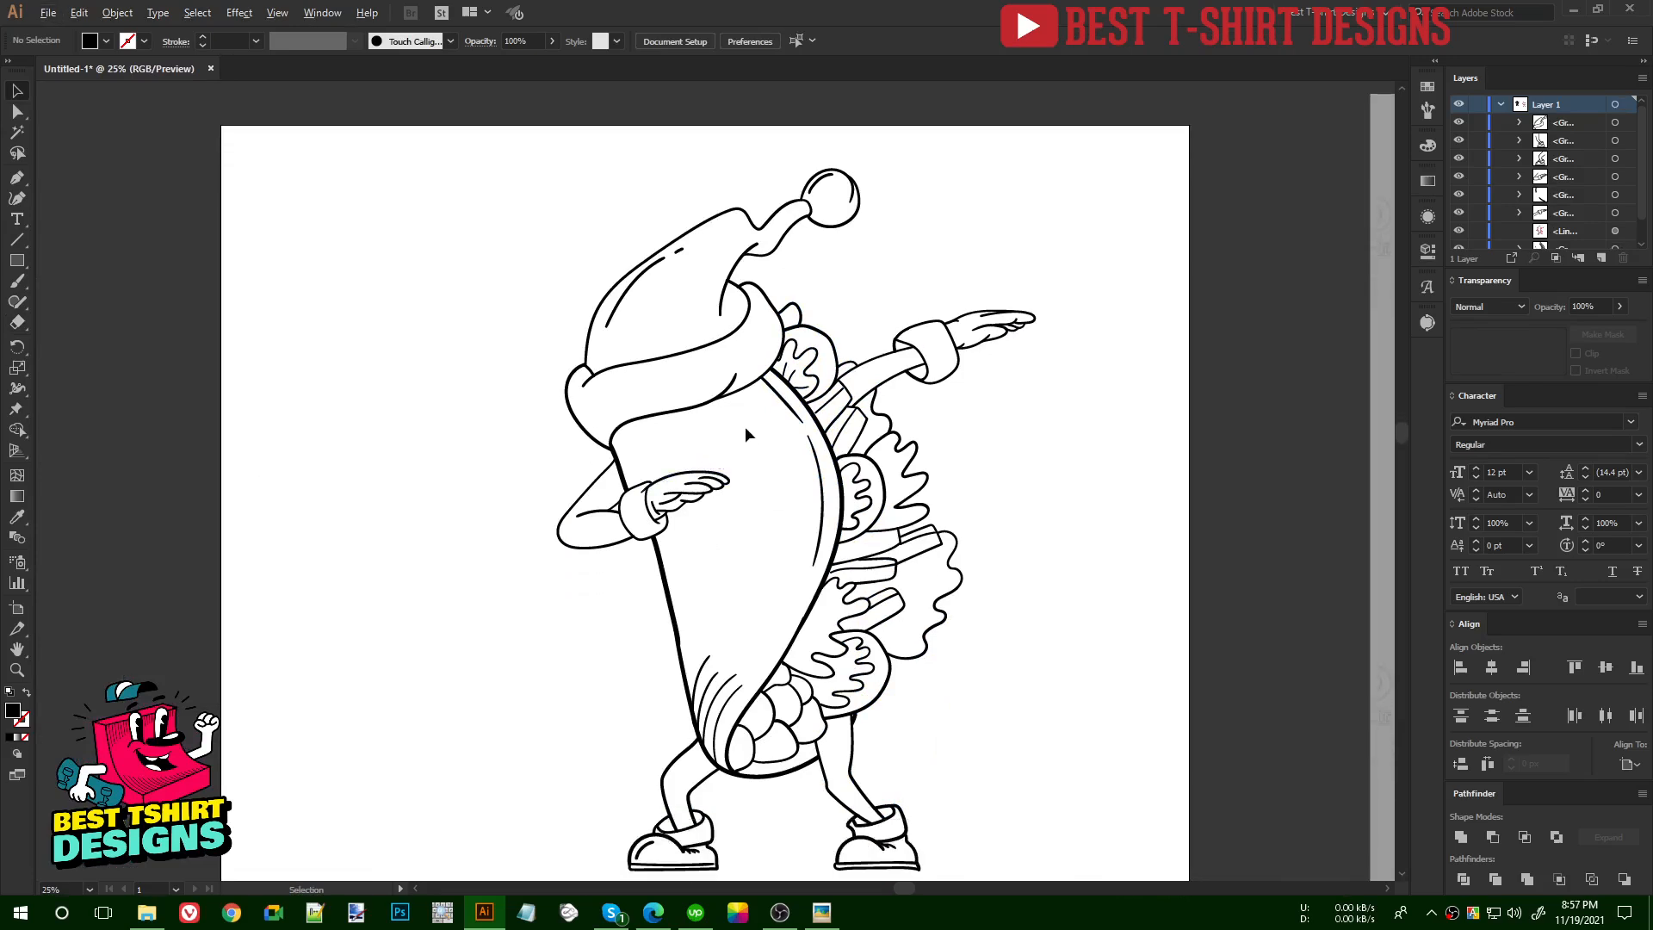
{"action": "scroll", "coordinate": [747, 429], "scroll_direction": "down", "scroll_amount": 1}
{"action": "scroll", "coordinate": [751, 520], "scroll_direction": "up", "scroll_amount": 1}
{"action": "scroll", "coordinate": [744, 486], "scroll_direction": "down", "scroll_amount": 1}
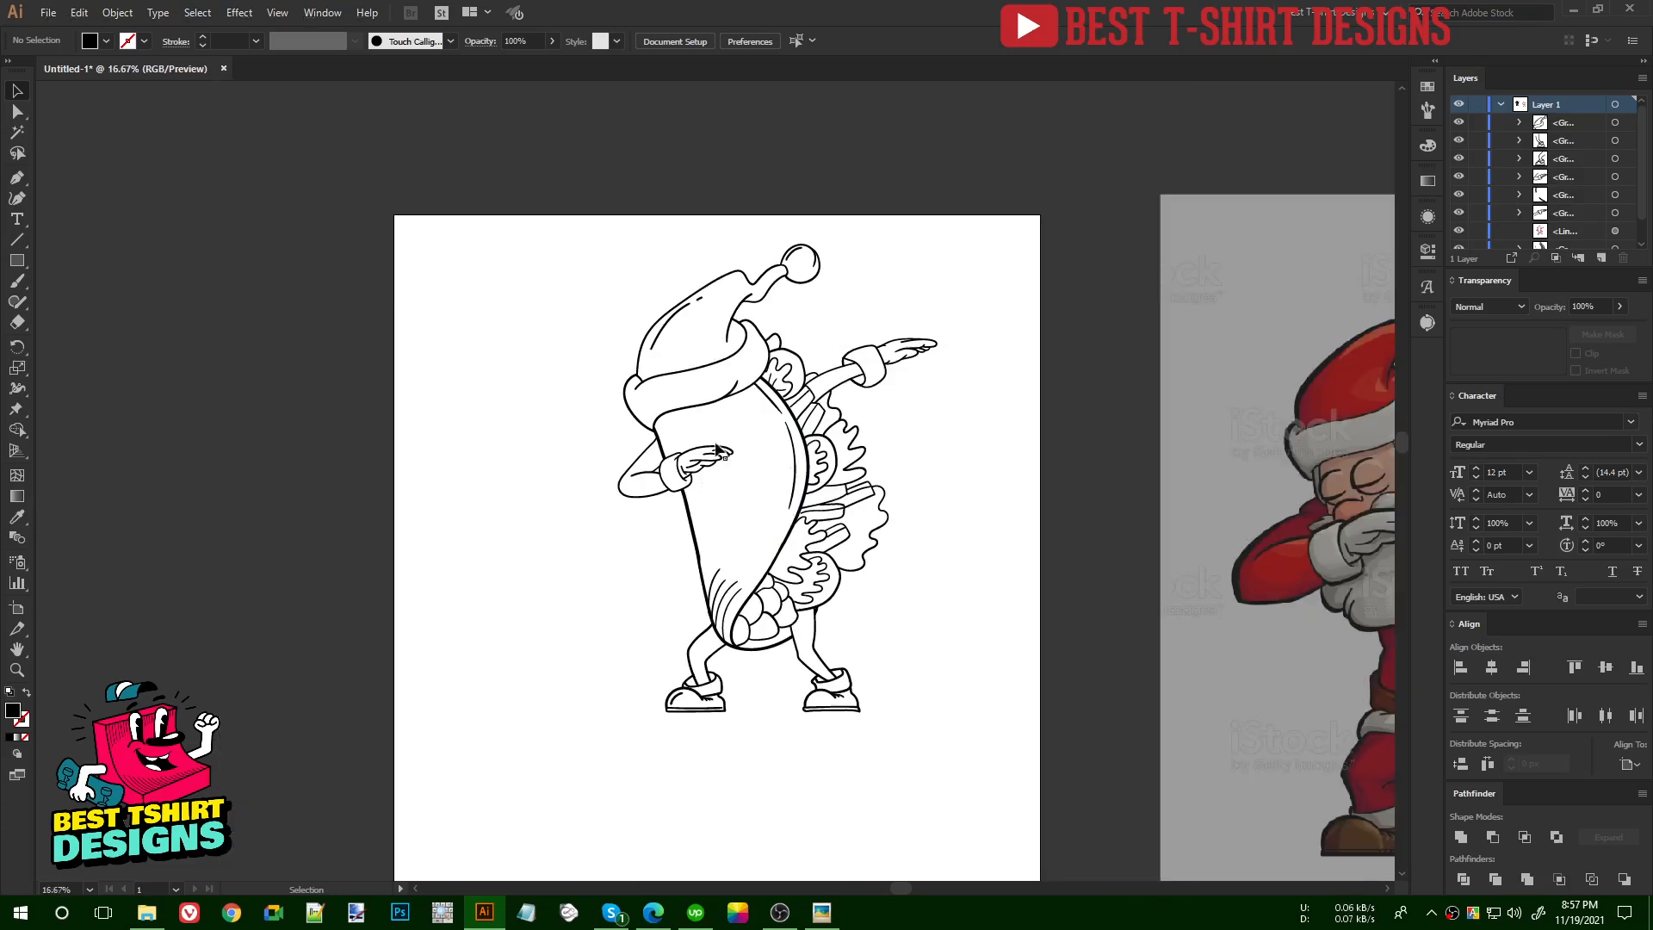
{"action": "left_click_drag", "start_coordinate": [524, 235], "coordinate": [1019, 803]}
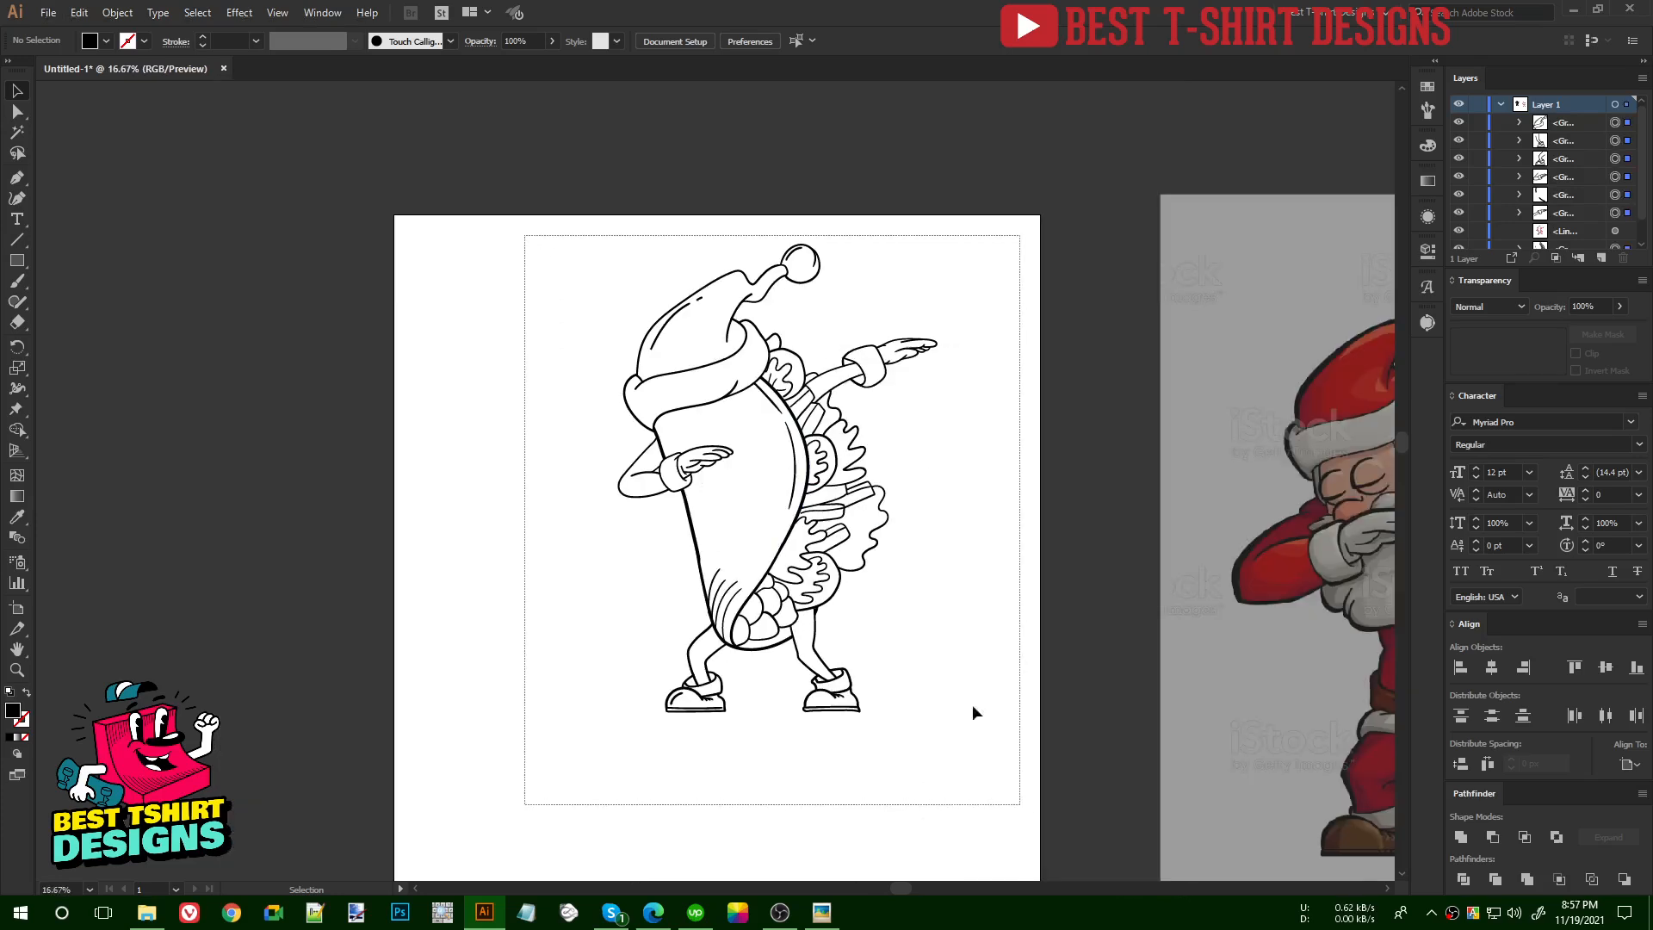
{"action": "left_click_drag", "start_coordinate": [792, 532], "coordinate": [767, 589]}
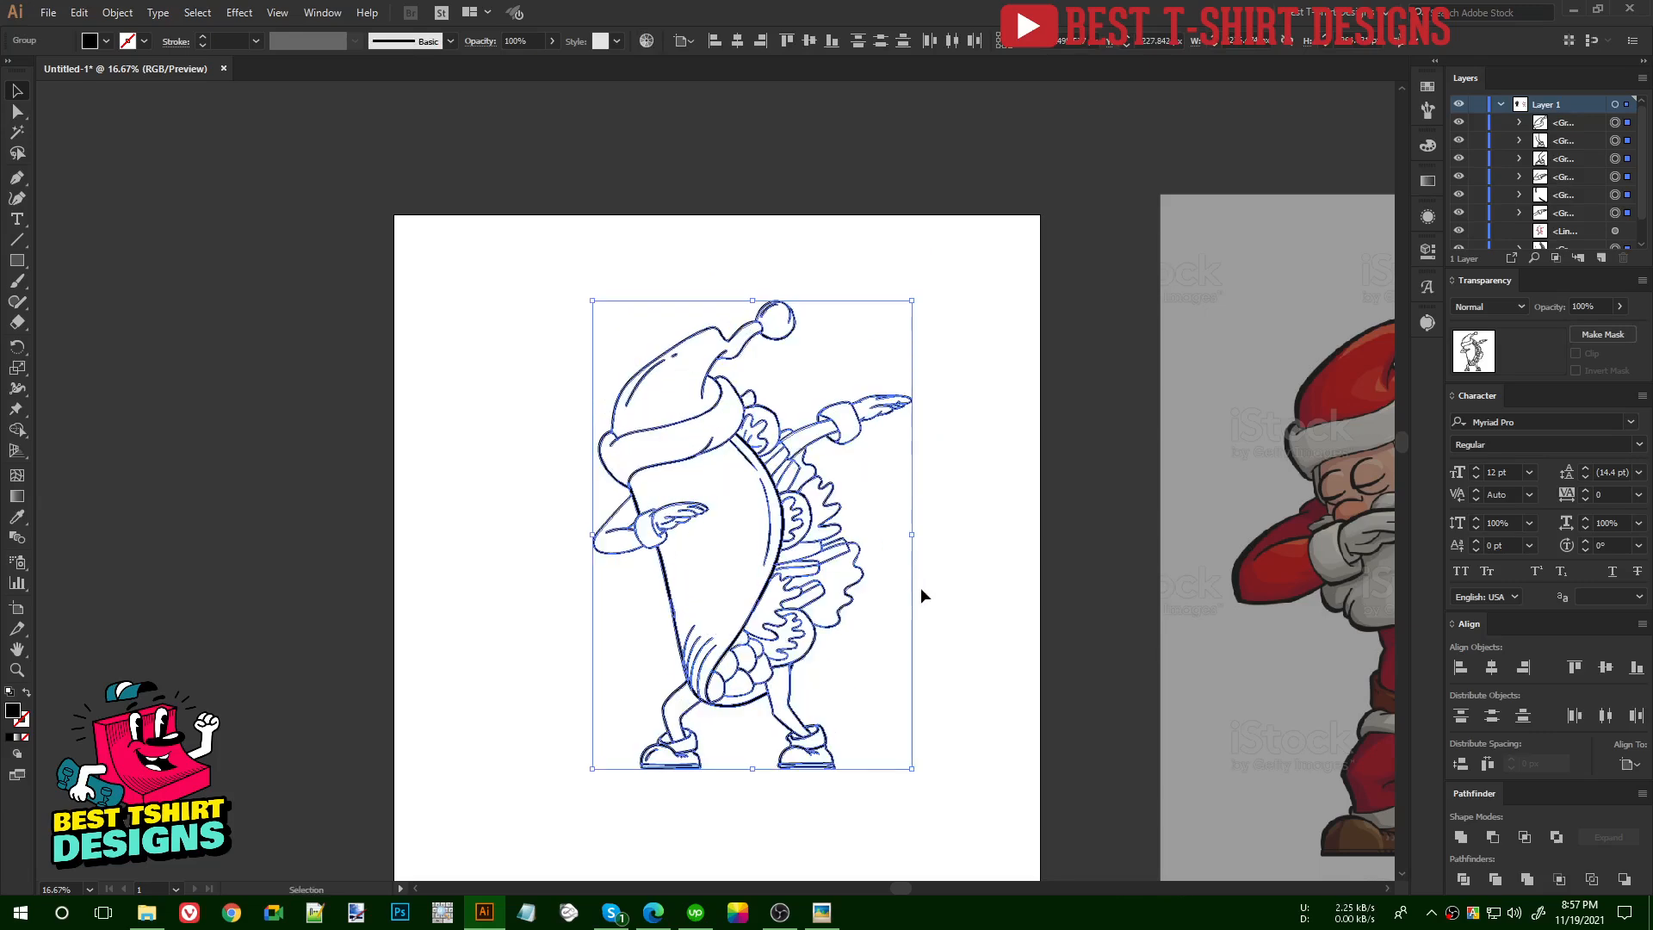
{"action": "left_click", "coordinate": [918, 585]}
- Delete the Santa reference image beside the artboard
{"action": "scroll", "coordinate": [629, 443], "scroll_direction": "down", "scroll_amount": 1}
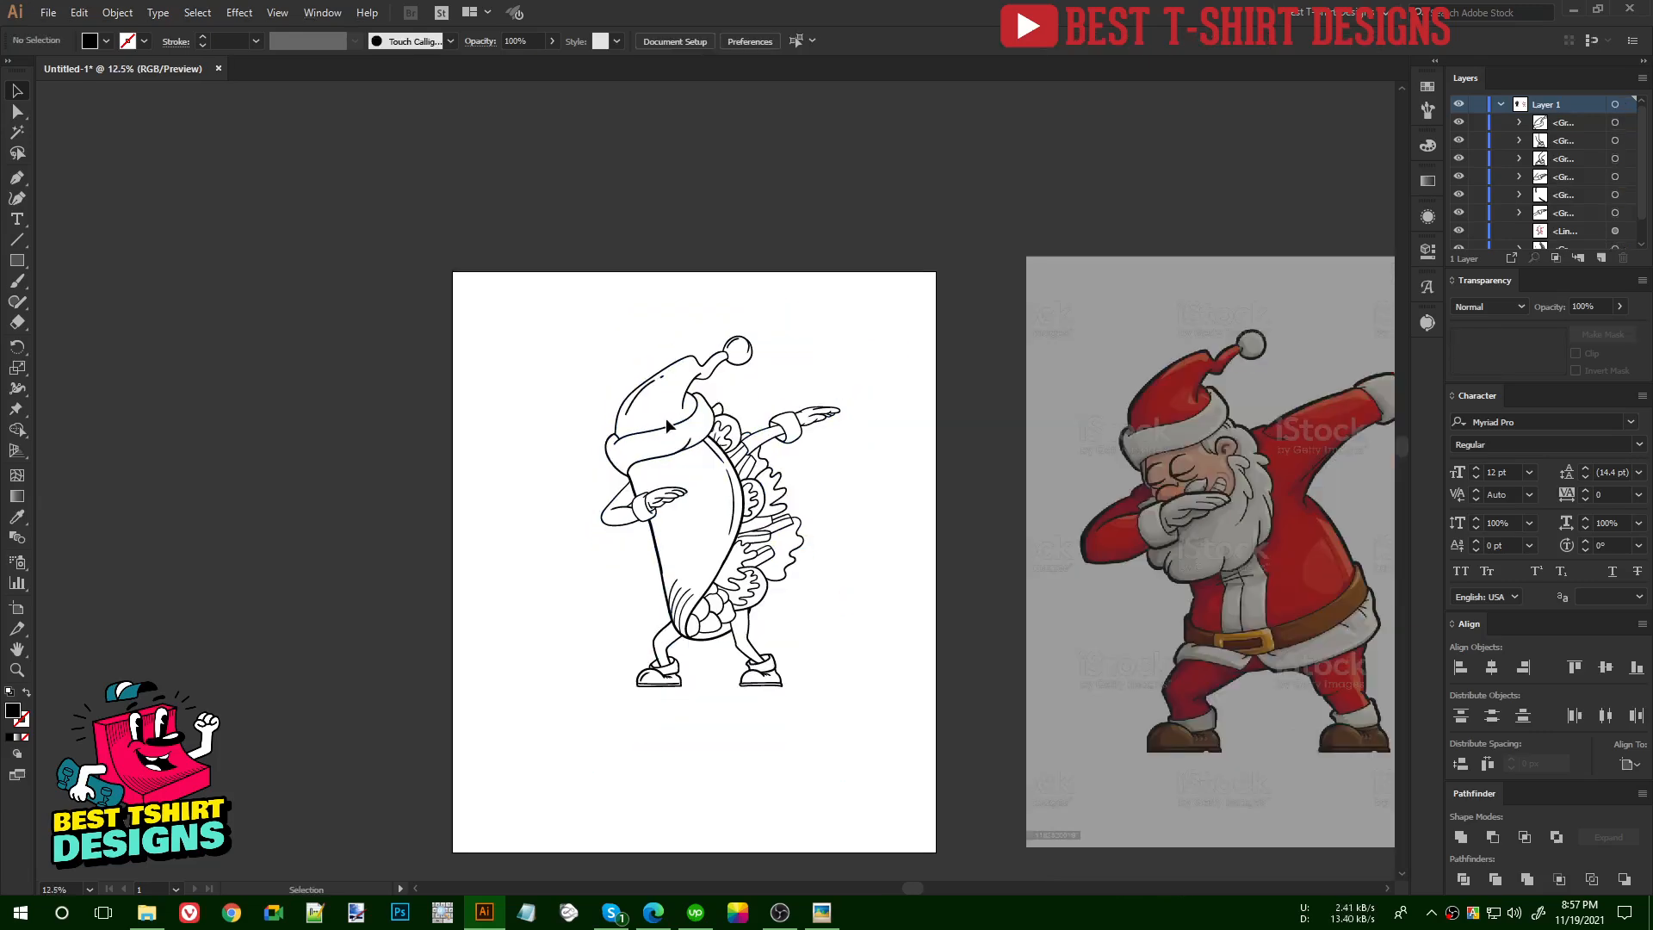
{"action": "left_click", "coordinate": [1036, 495]}
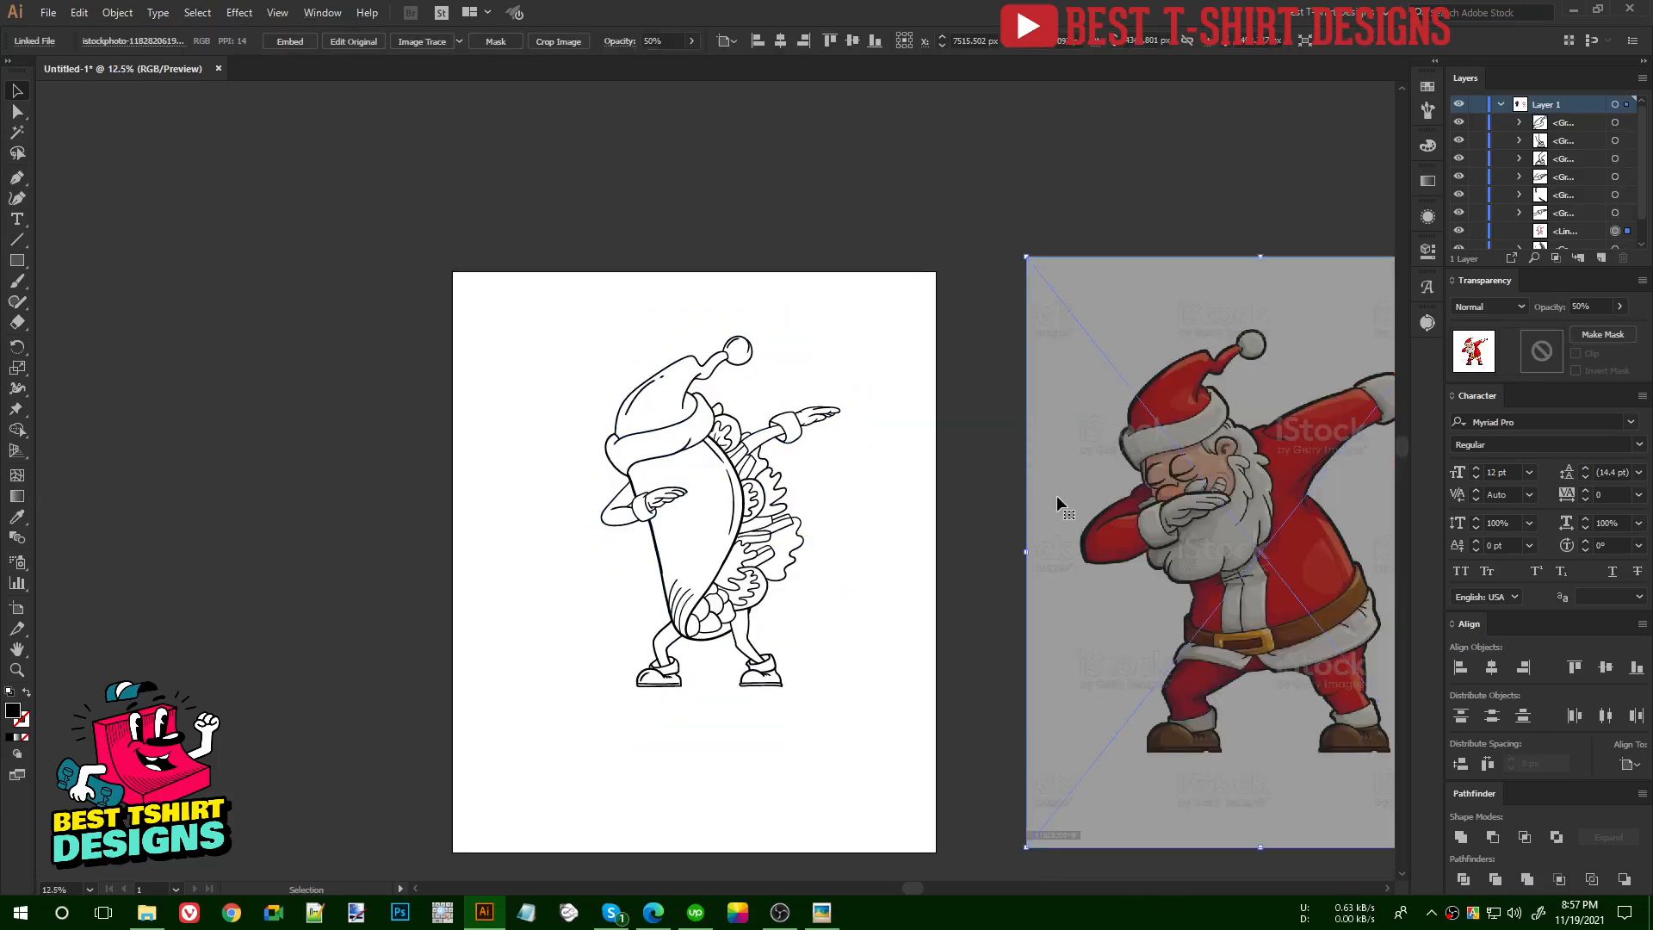
{"action": "key", "text": "Delete"}
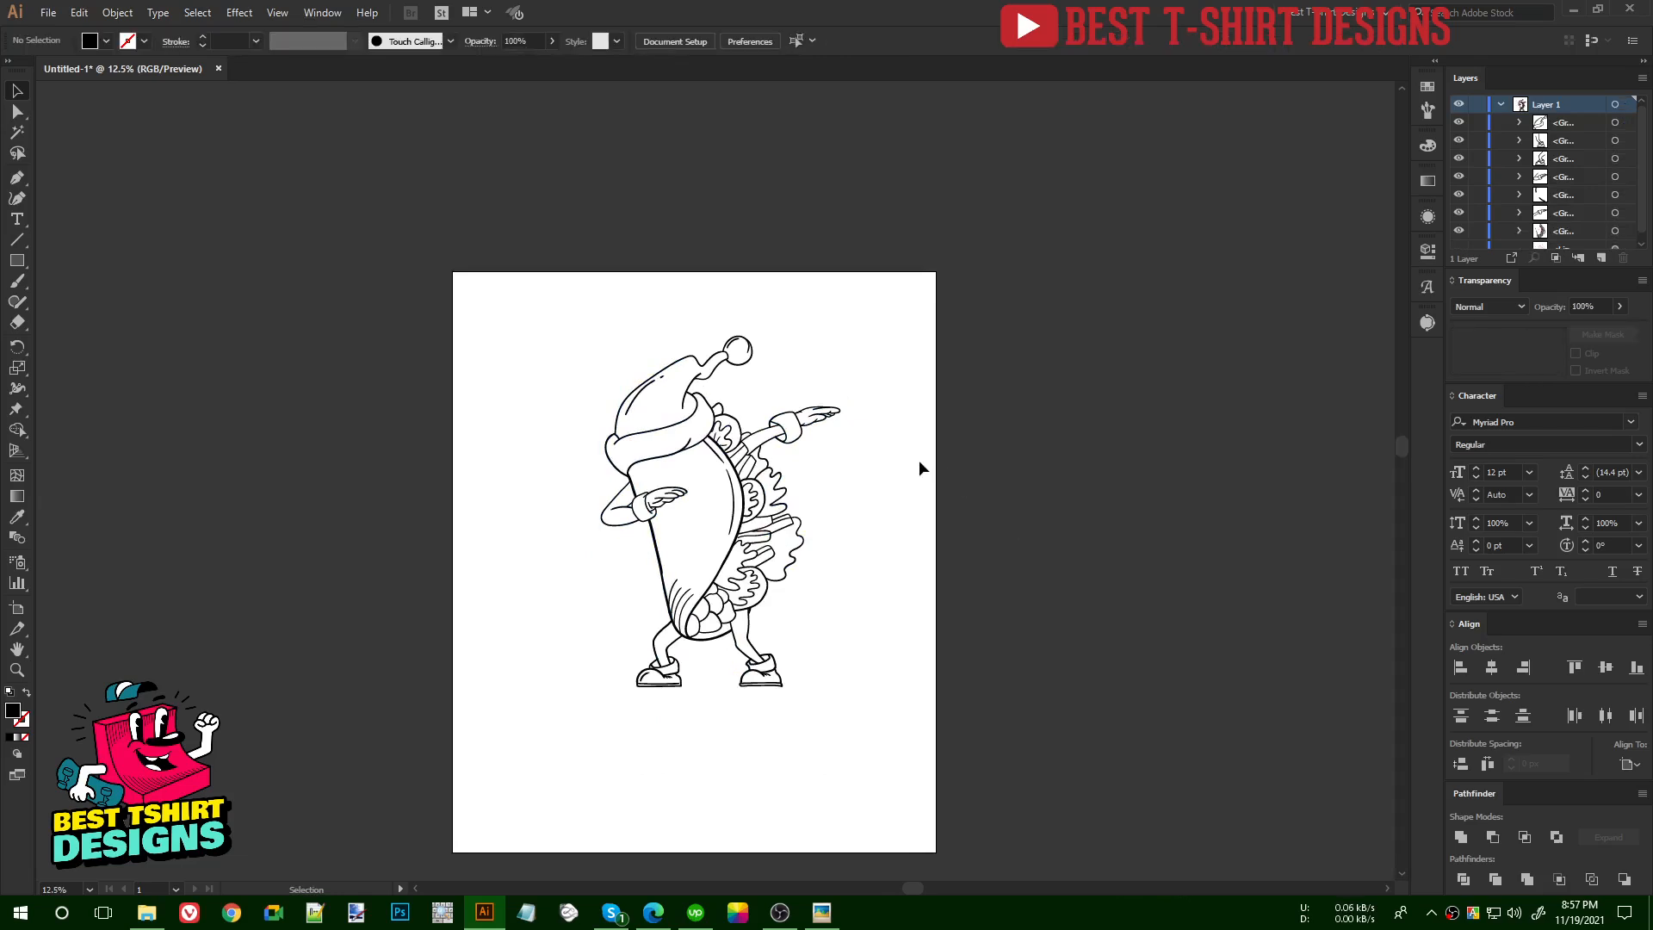
- Select all parts of the character and combine them into one group
{"action": "scroll", "coordinate": [917, 460], "scroll_direction": "down", "scroll_amount": 1}
{"action": "left_click_drag", "start_coordinate": [688, 472], "coordinate": [904, 752]}
{"action": "key", "text": "a"}
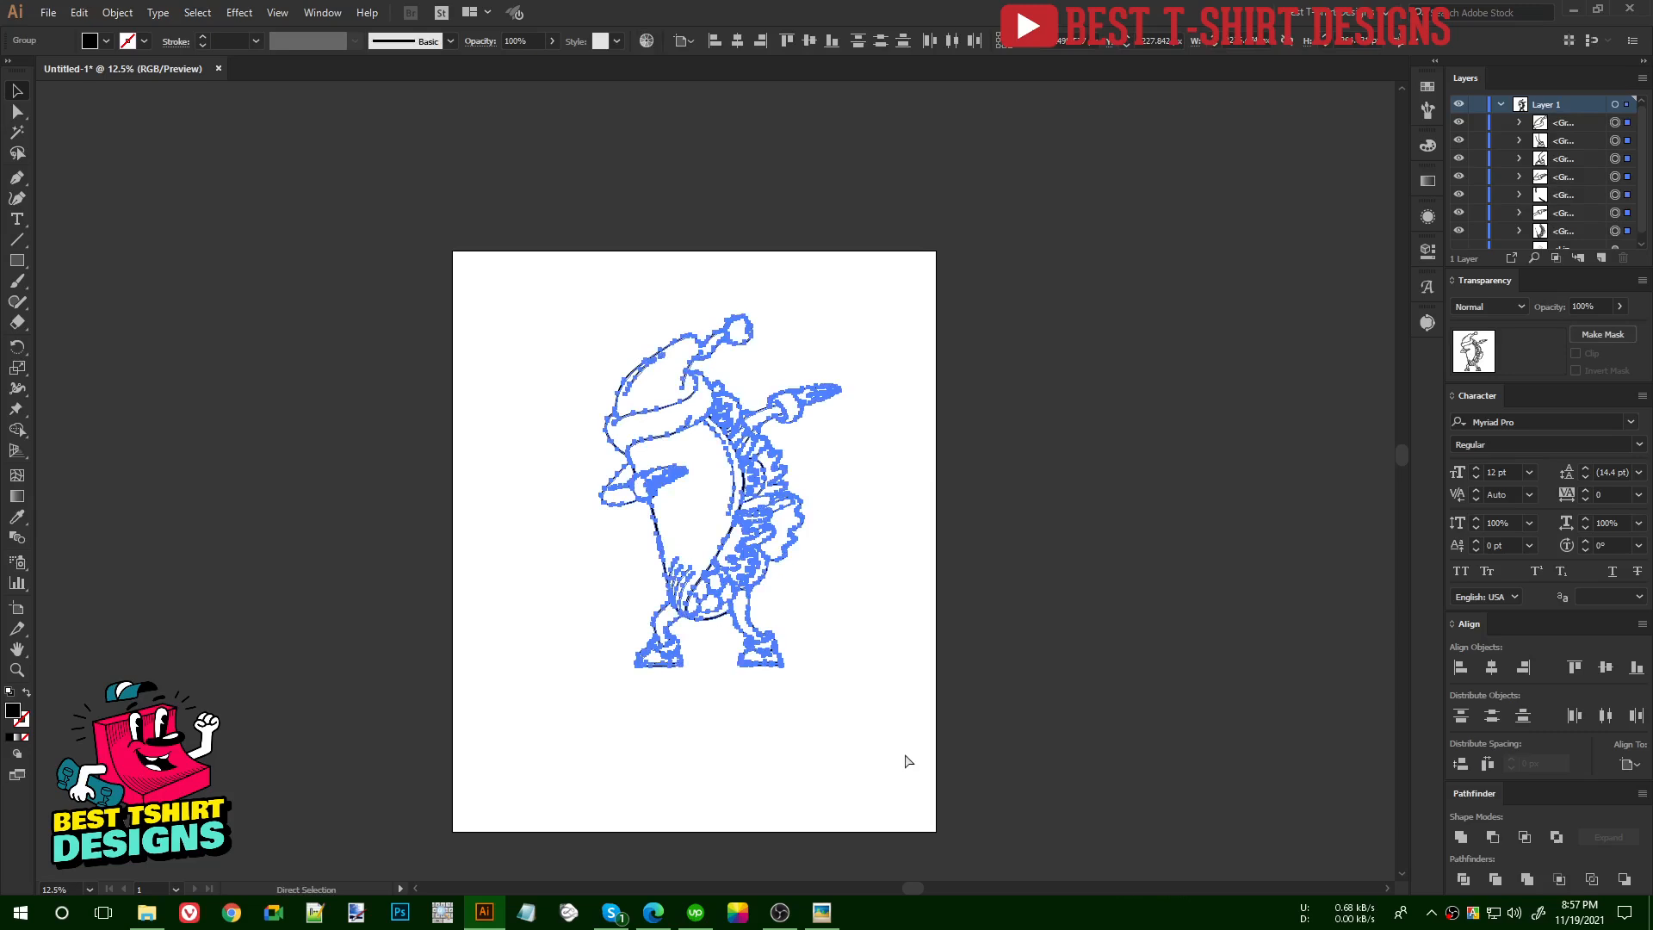
{"action": "key", "text": "ctrl+g"}
{"action": "key", "text": "v"}
- Unite the character's line art shapes with Pathfinder and group the result
{"action": "scroll", "coordinate": [736, 454], "scroll_direction": "up", "scroll_amount": 1}
{"action": "scroll", "coordinate": [736, 454], "scroll_direction": "up", "scroll_amount": 1}
{"action": "scroll", "coordinate": [736, 454], "scroll_direction": "down", "scroll_amount": 1}
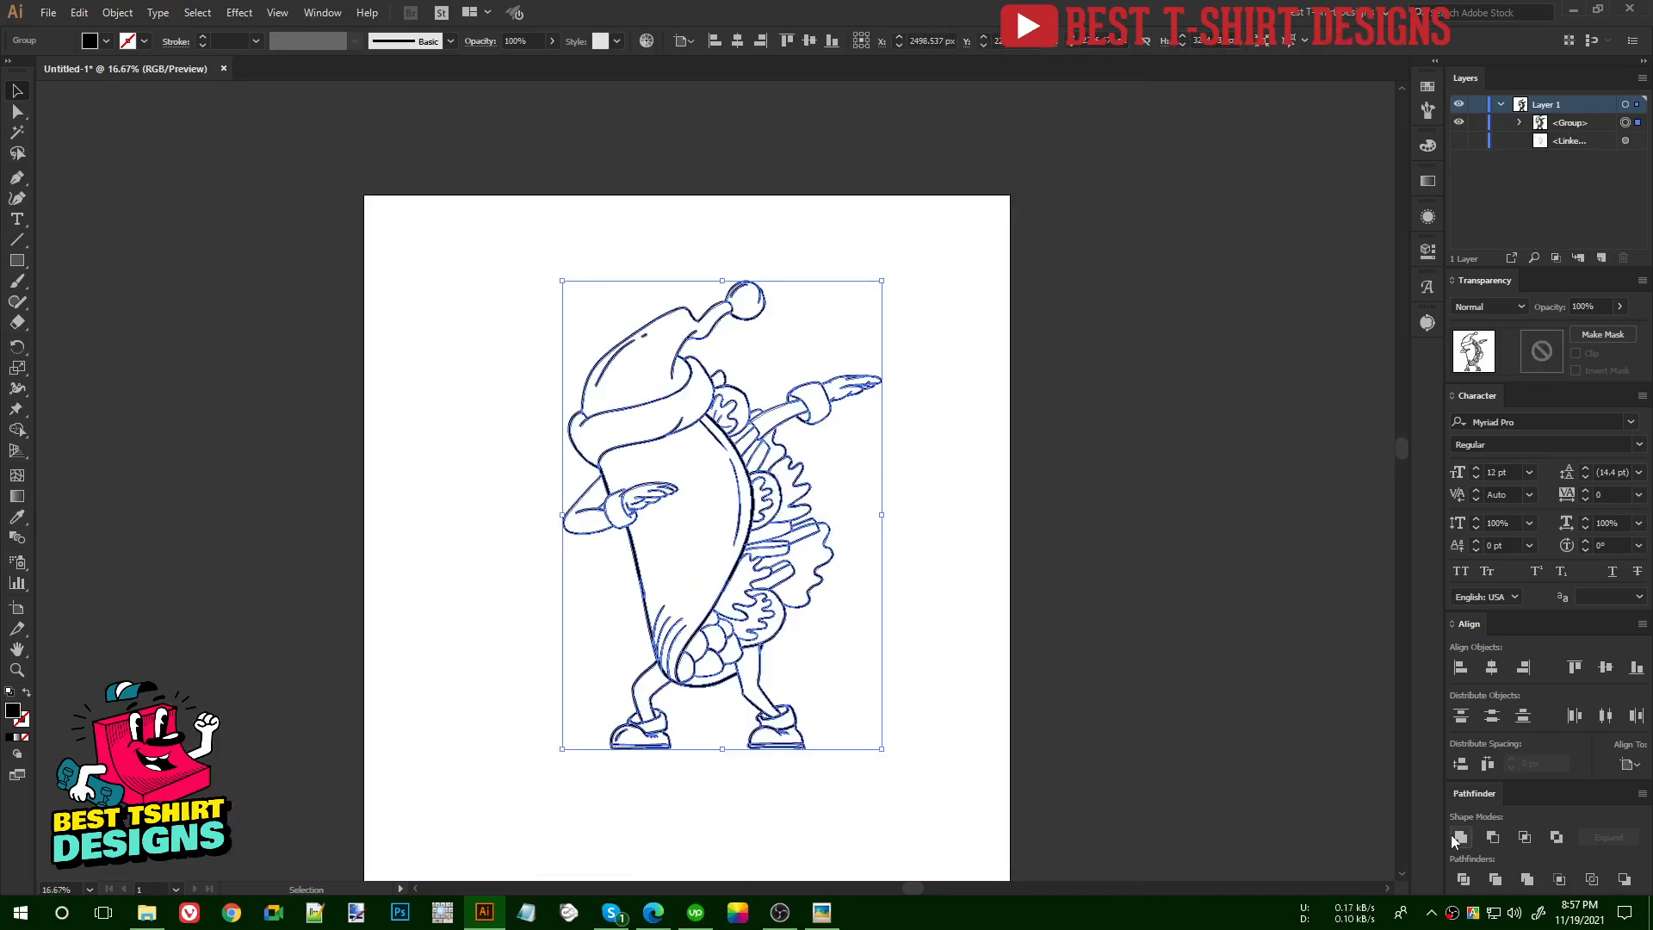
{"action": "left_click", "coordinate": [1460, 837]}
{"action": "left_click", "coordinate": [892, 484]}
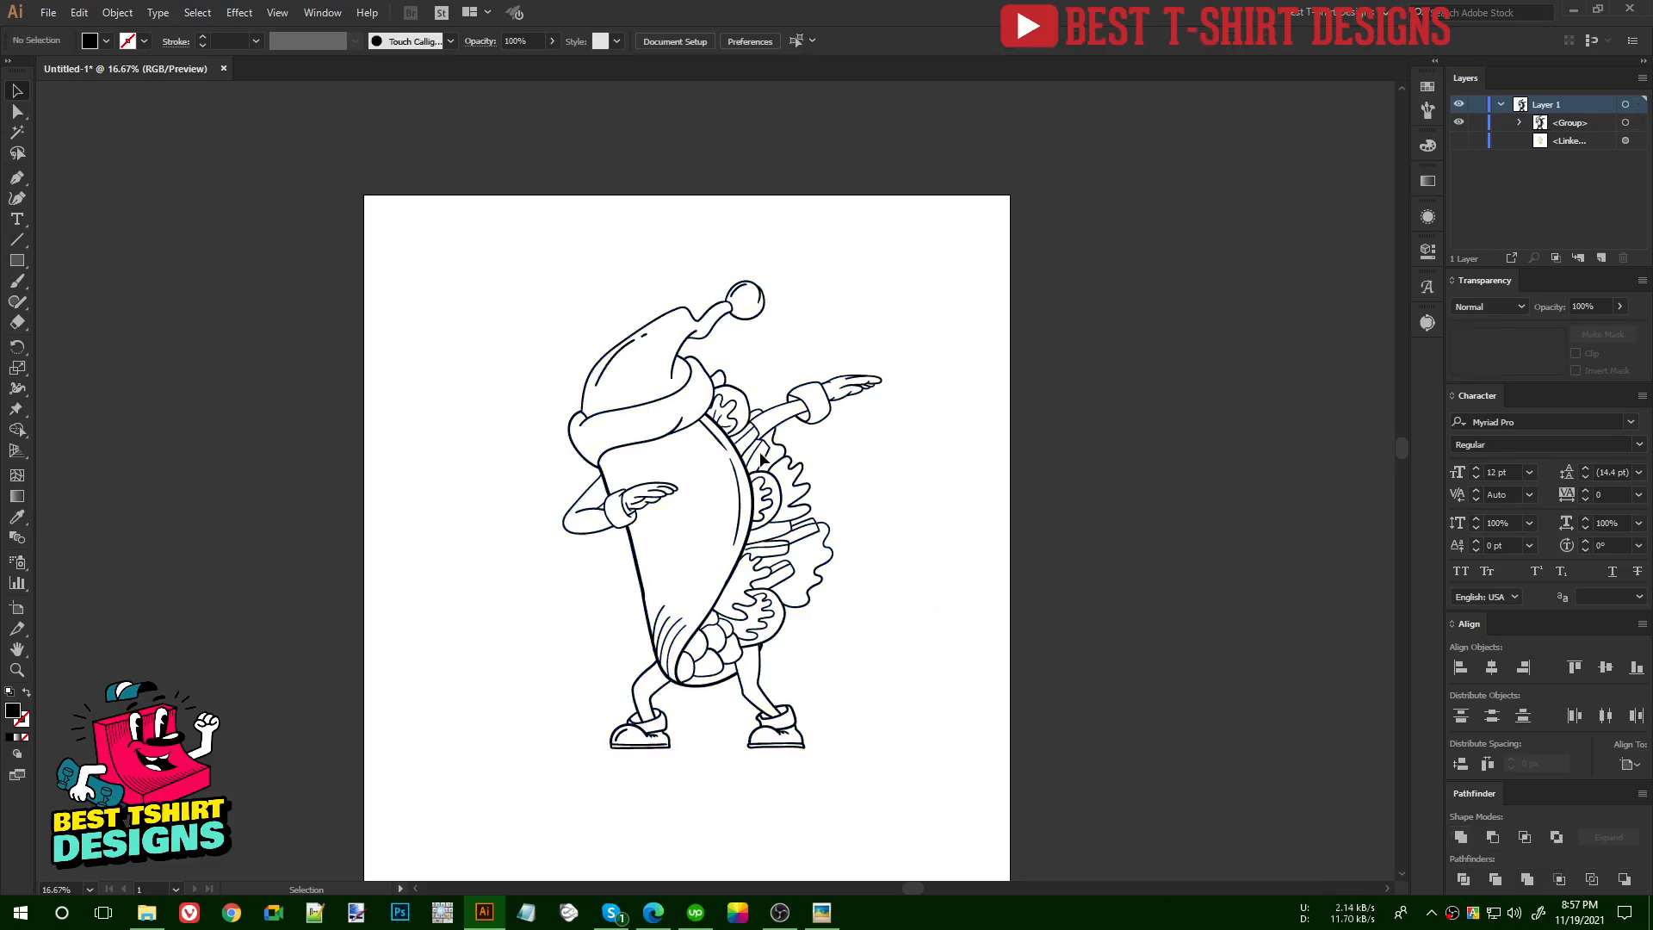
{"action": "key", "text": "ctrl+a"}
{"action": "key", "text": "ctrl+g"}
{"action": "left_click", "coordinate": [858, 510]}
- Duplicate the character to the right of the artboard and lock the duplicate group
{"action": "scroll", "coordinate": [570, 458], "scroll_direction": "down", "scroll_amount": 1}
{"action": "left_click_drag", "start_coordinate": [508, 309], "coordinate": [914, 813]}
{"action": "left_click_drag", "start_coordinate": [686, 559], "coordinate": [1164, 574]}
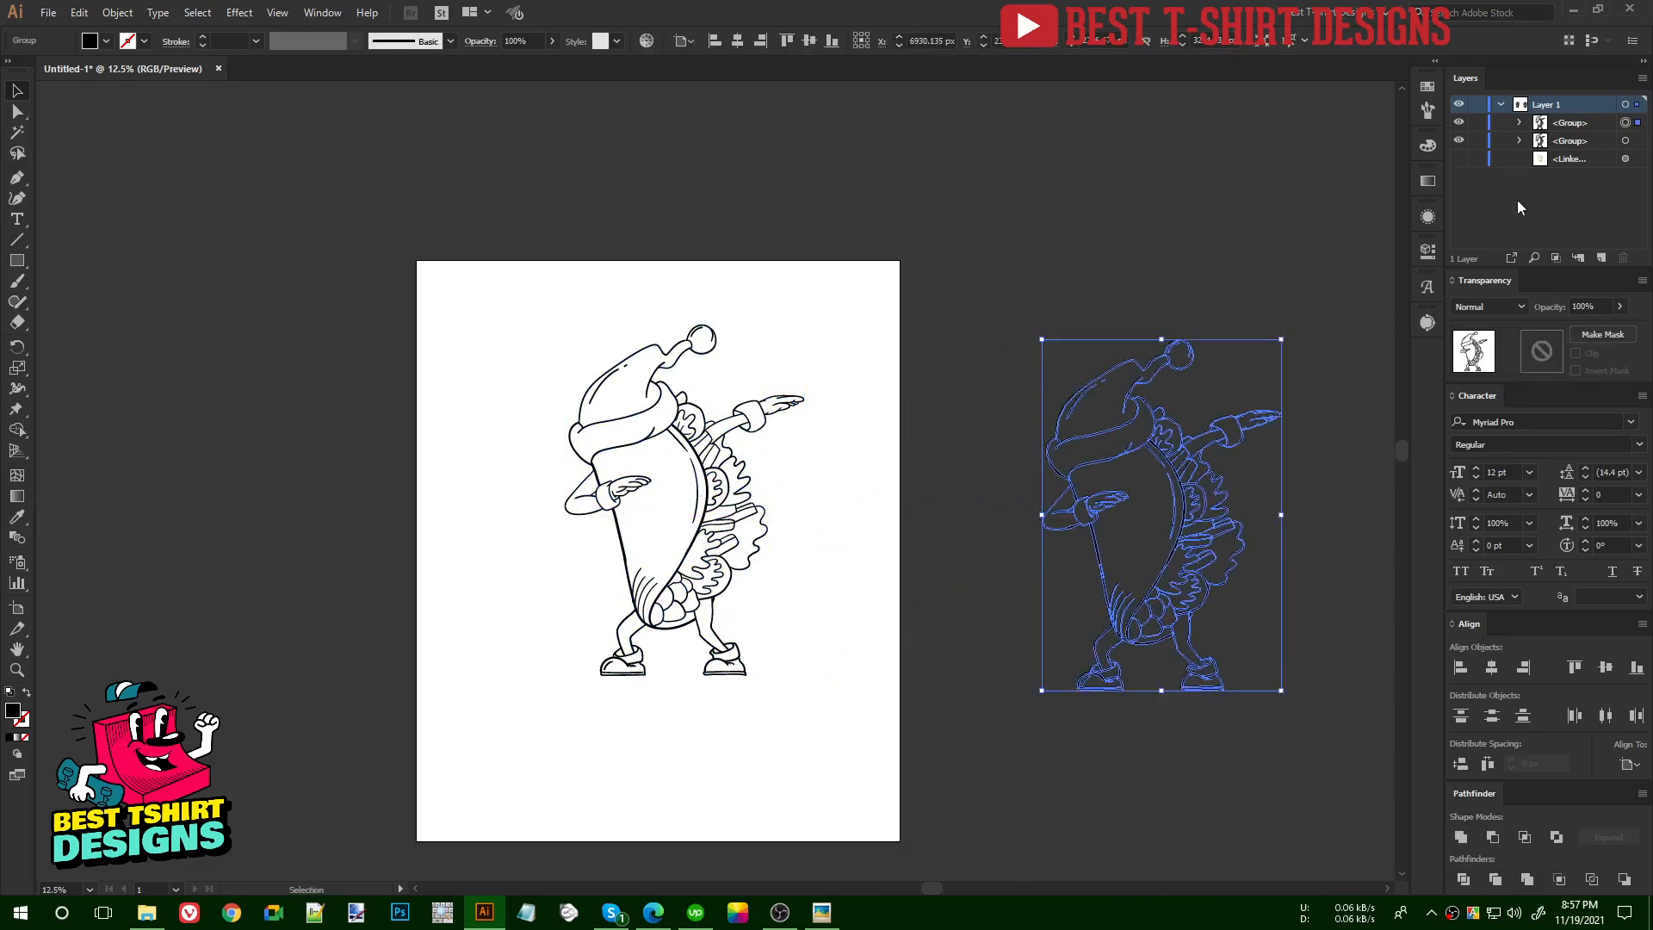
{"action": "left_click", "coordinate": [1476, 122]}
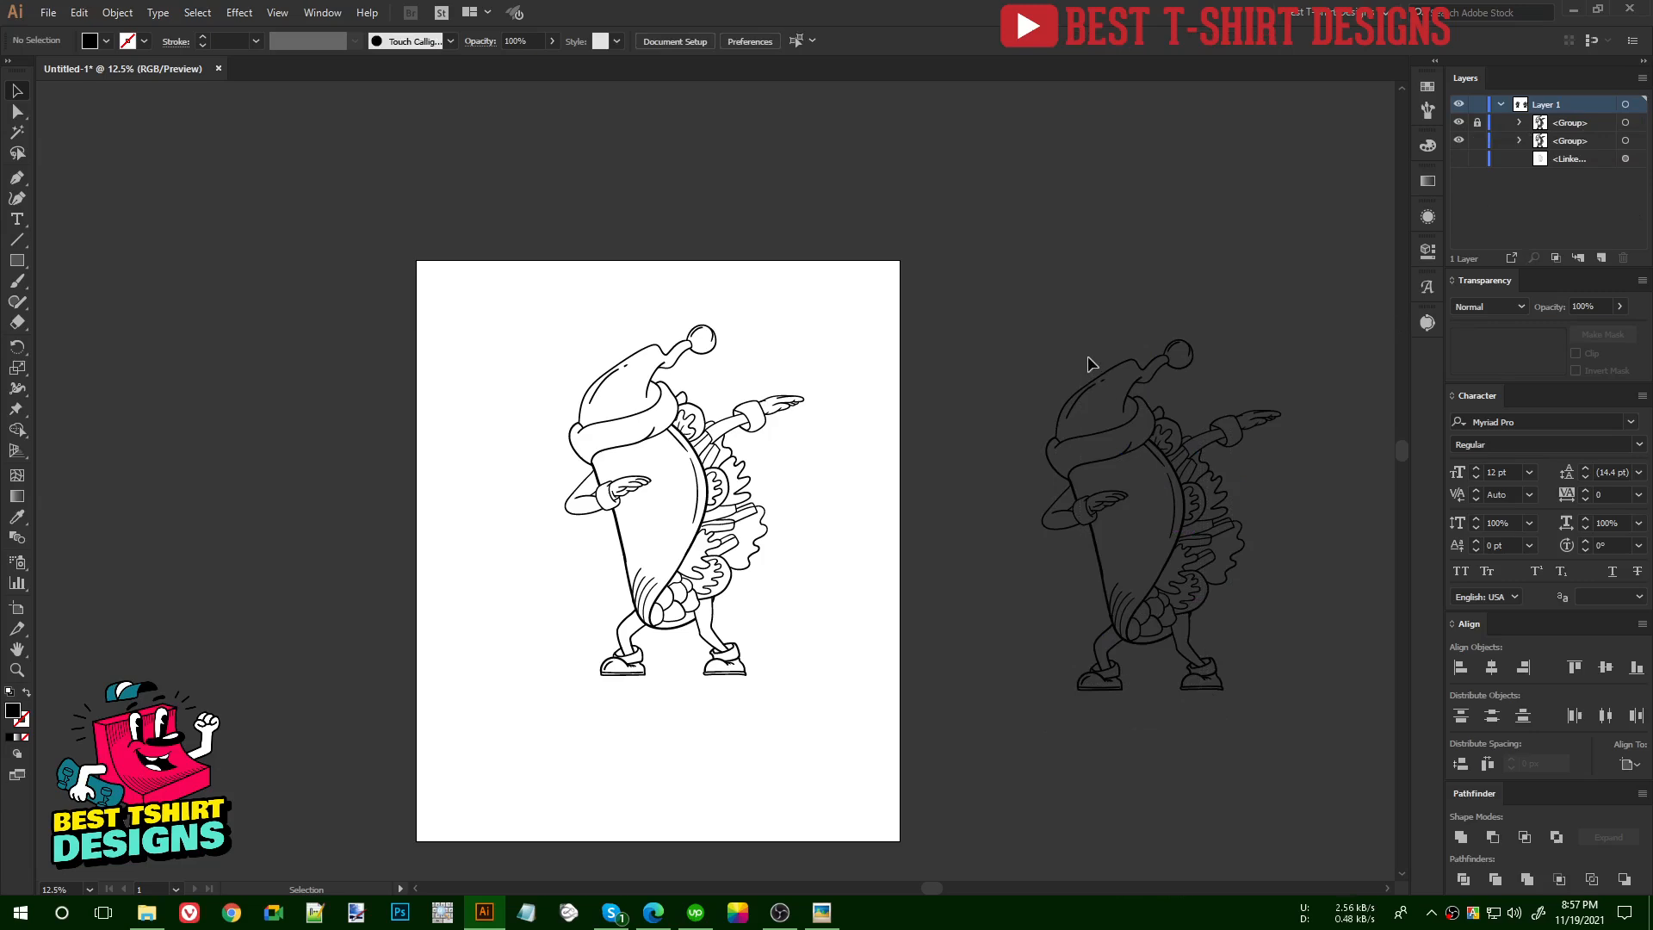
- Show the hidden taco reference image, set its opacity to 100%, and move it off the artboard to the right
{"action": "left_click", "coordinate": [1460, 160]}
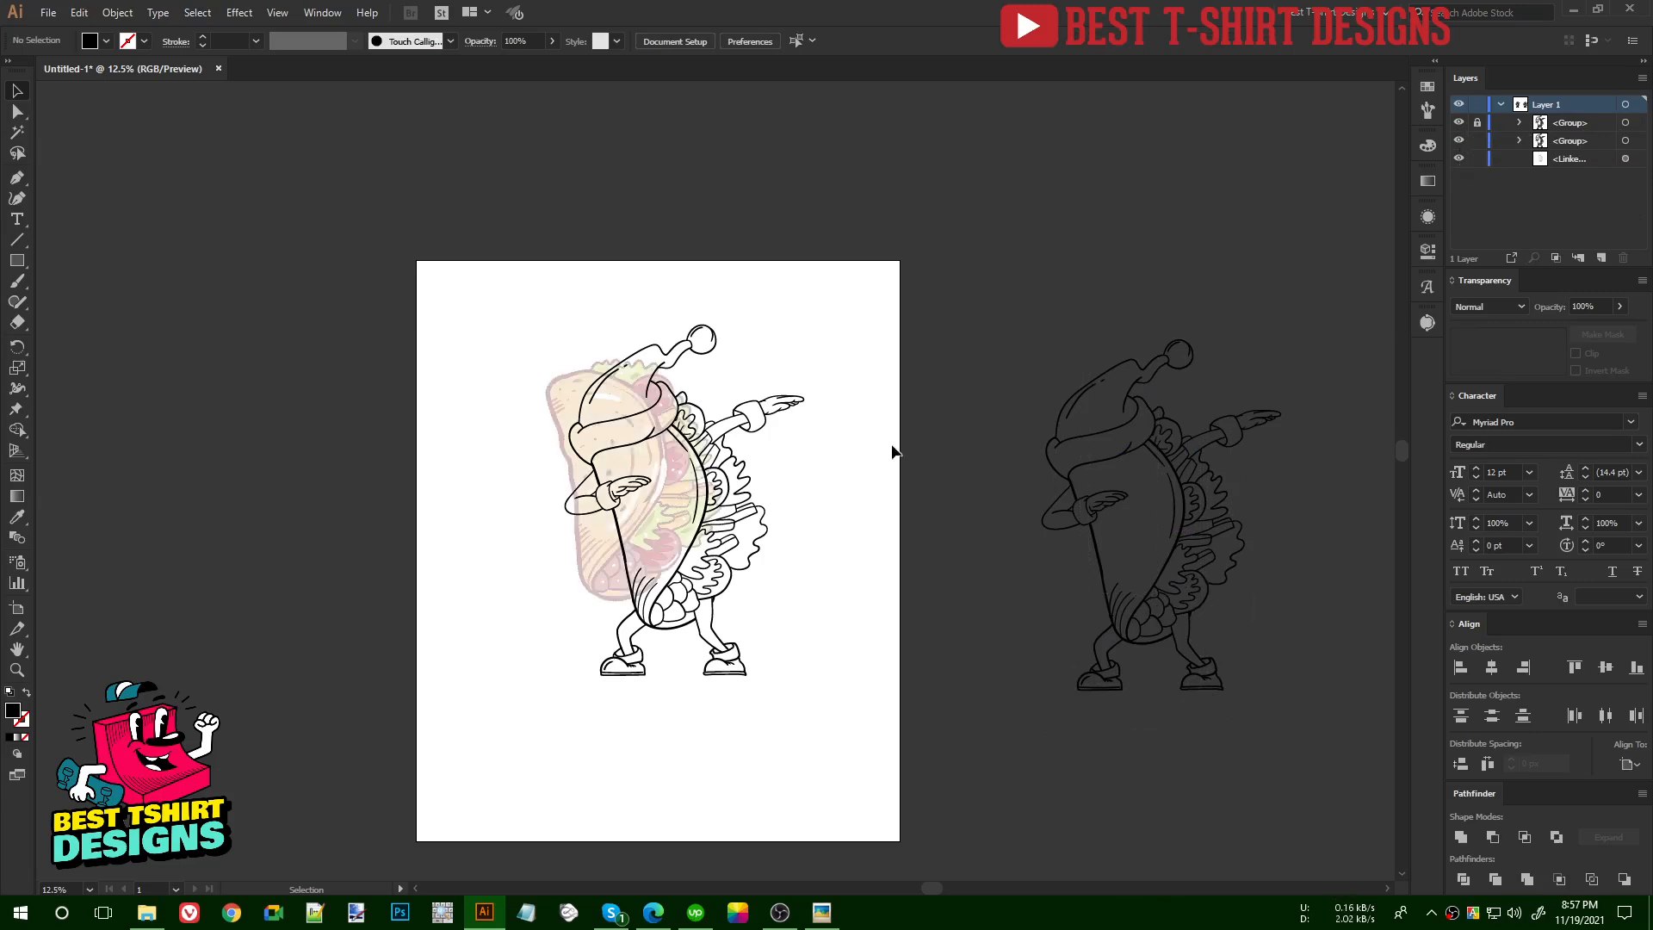
{"action": "left_click", "coordinate": [545, 363]}
{"action": "scroll", "coordinate": [676, 43], "scroll_direction": "up", "scroll_amount": 7}
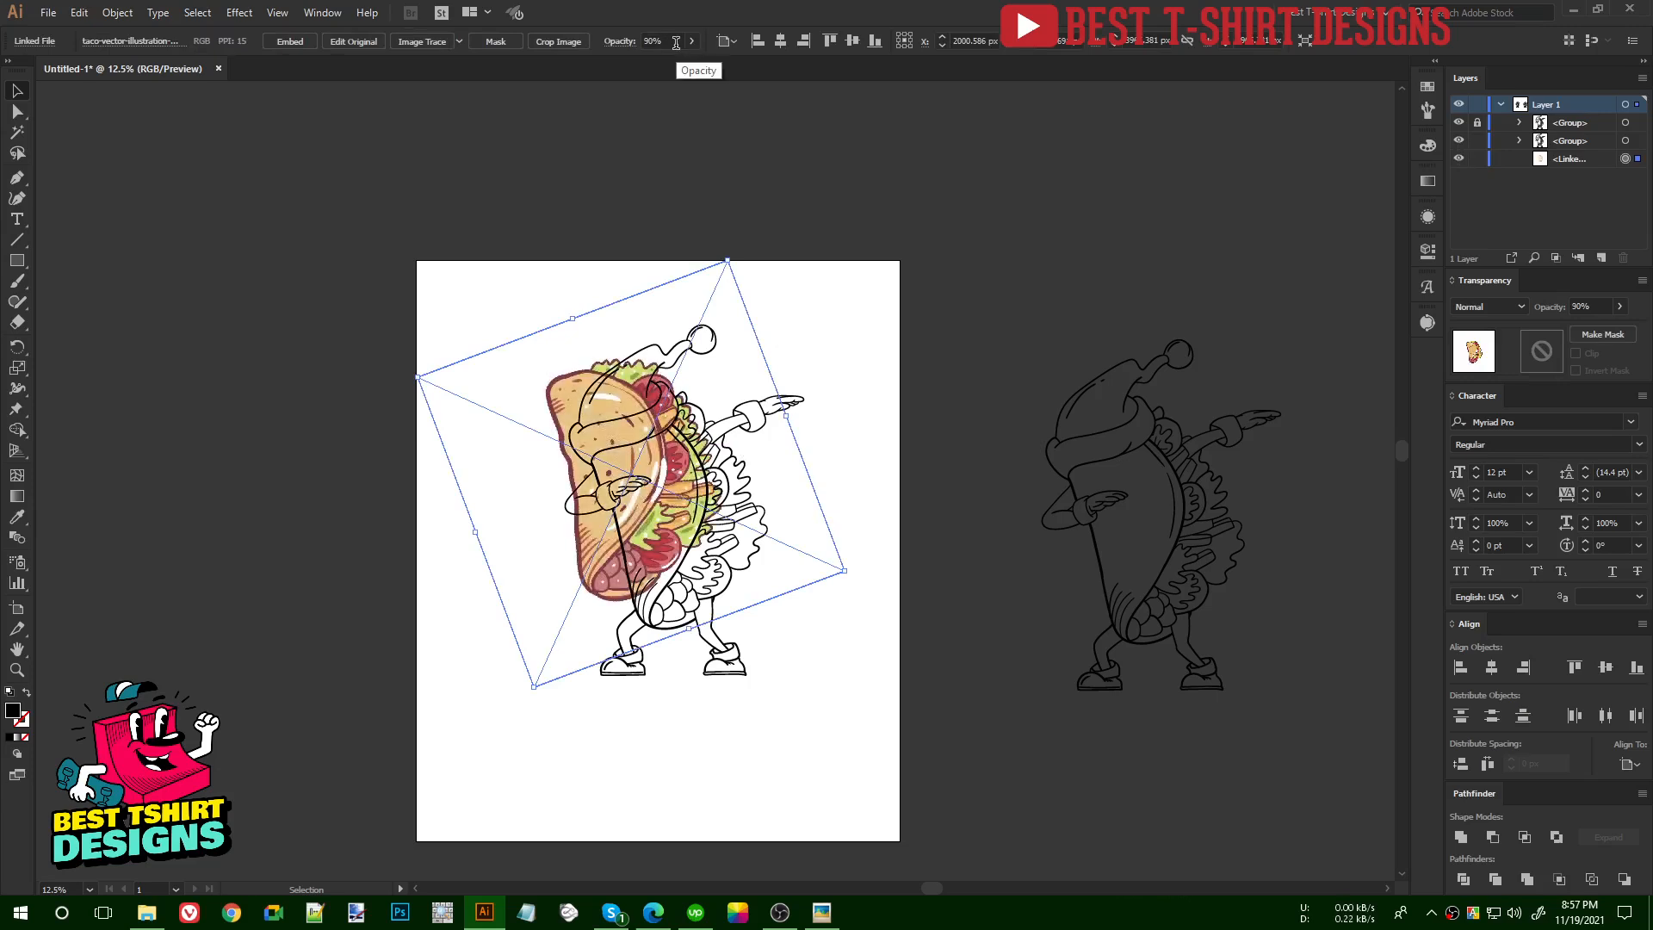
{"action": "mouse_move", "coordinate": [479, 387]}
{"action": "left_mouse_down"}
{"action": "mouse_move", "coordinate": [964, 362]}
{"action": "mouse_move", "coordinate": [952, 373]}
{"action": "left_mouse_up"}
{"action": "left_click_drag", "start_coordinate": [974, 432], "coordinate": [925, 395]}
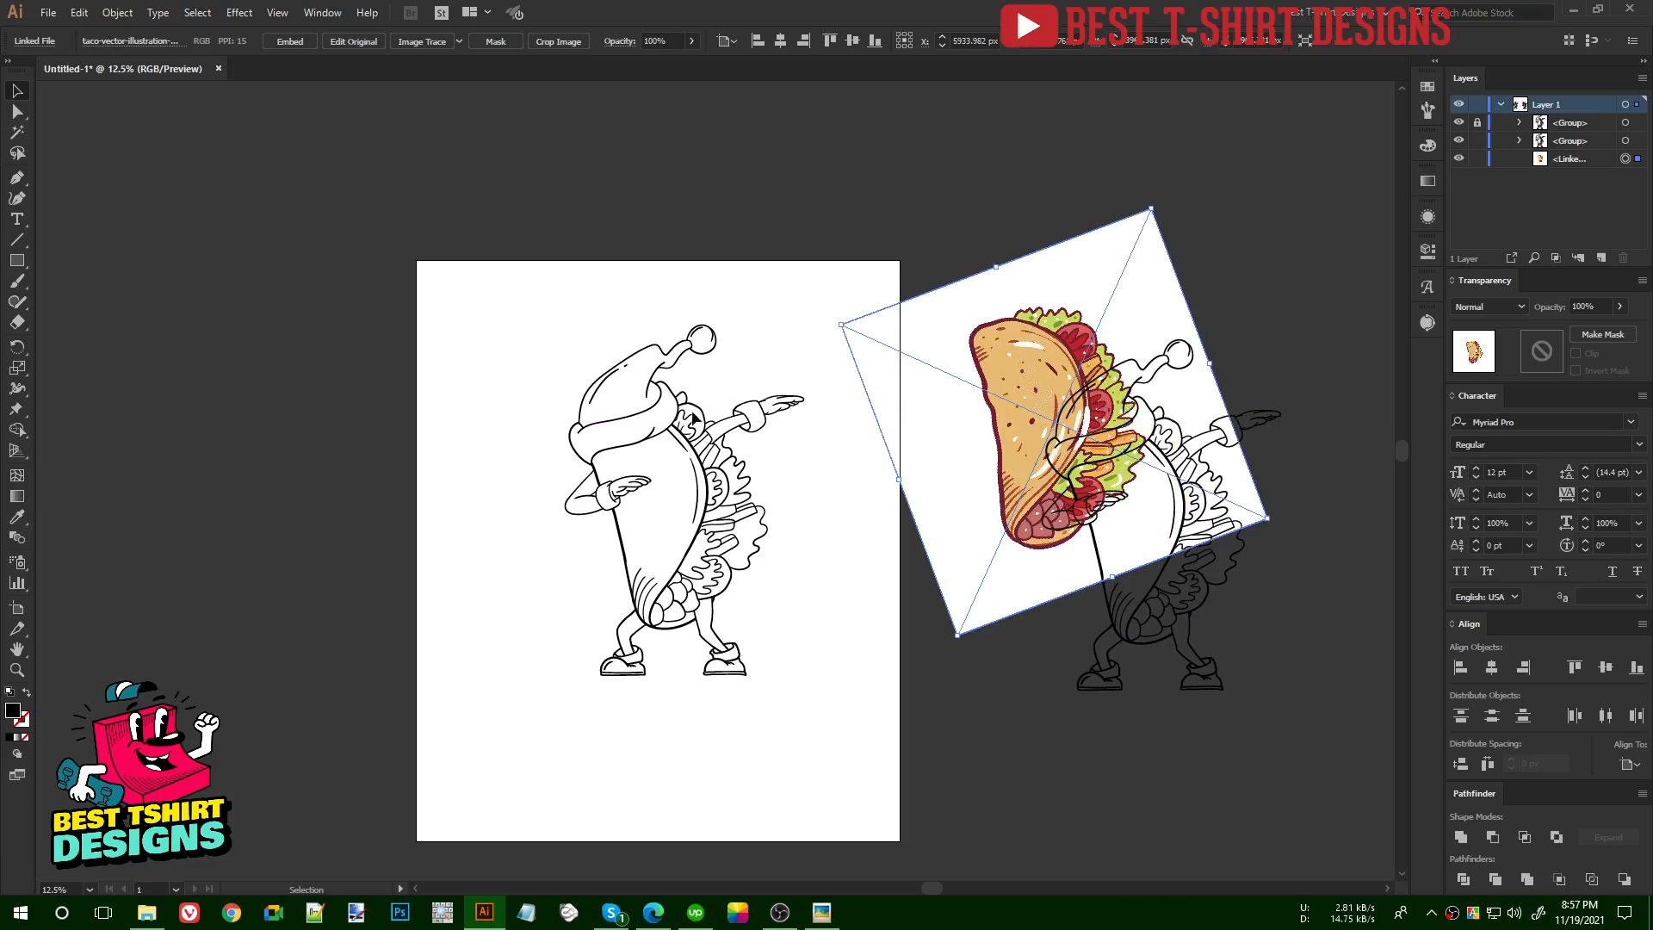
- Cut the character group on the artboard and paste it back in the same place
{"action": "left_click_drag", "start_coordinate": [500, 274], "coordinate": [845, 714]}
{"action": "left_click_drag", "start_coordinate": [821, 727], "coordinate": [823, 728]}
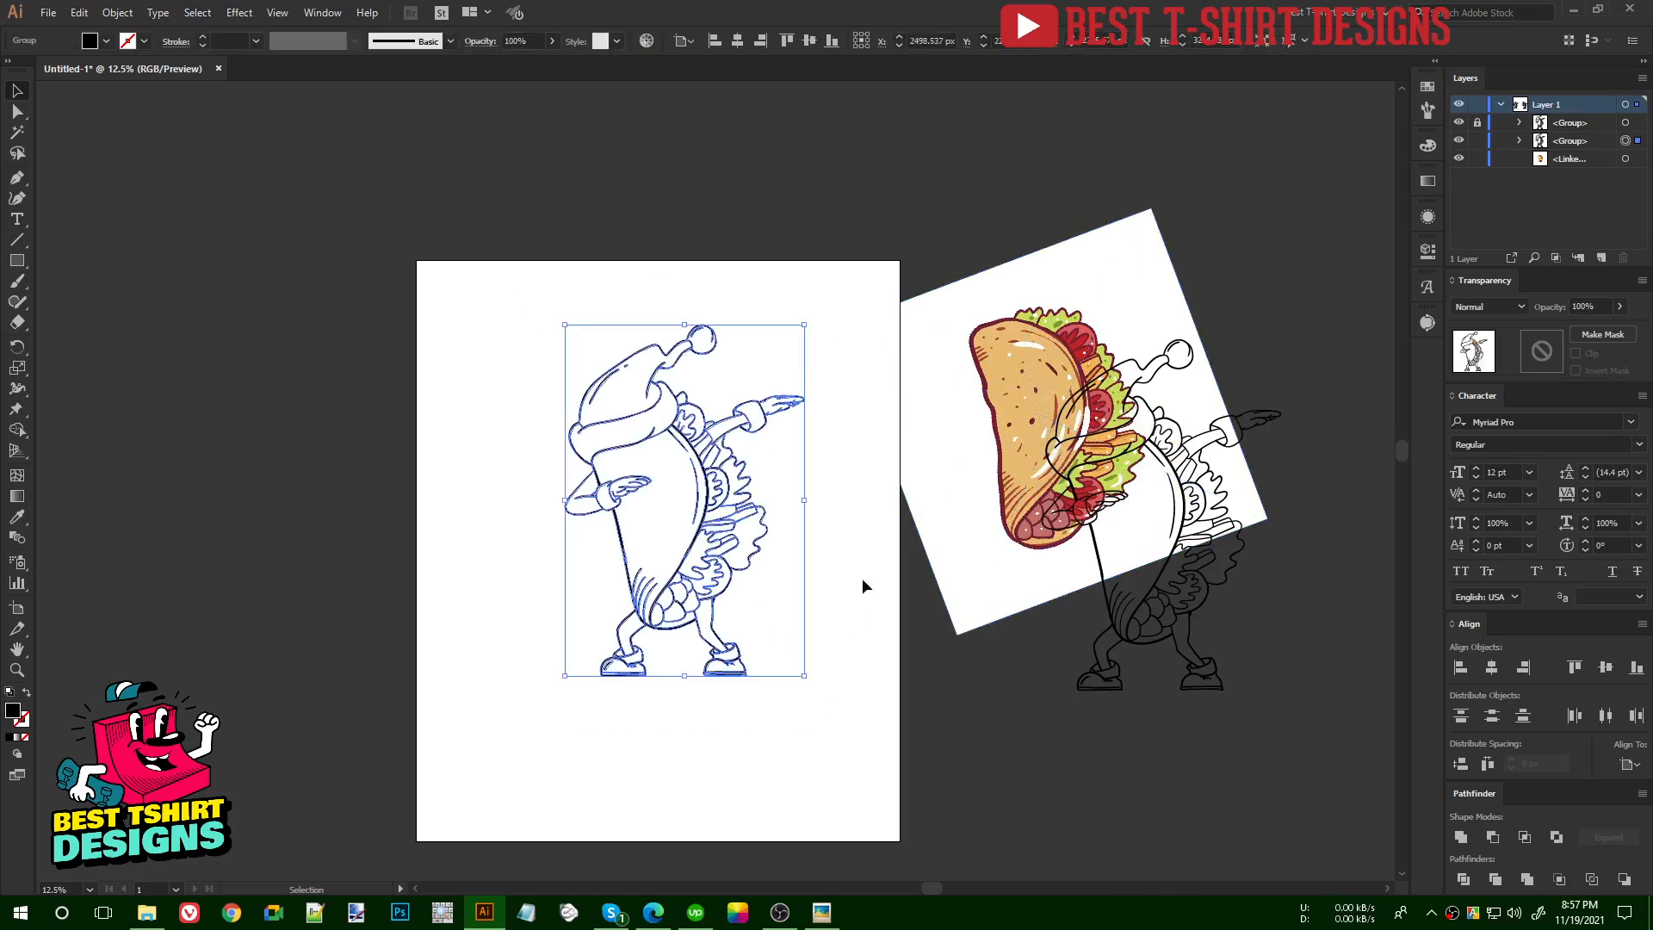
{"action": "key", "text": "ctrl+x"}
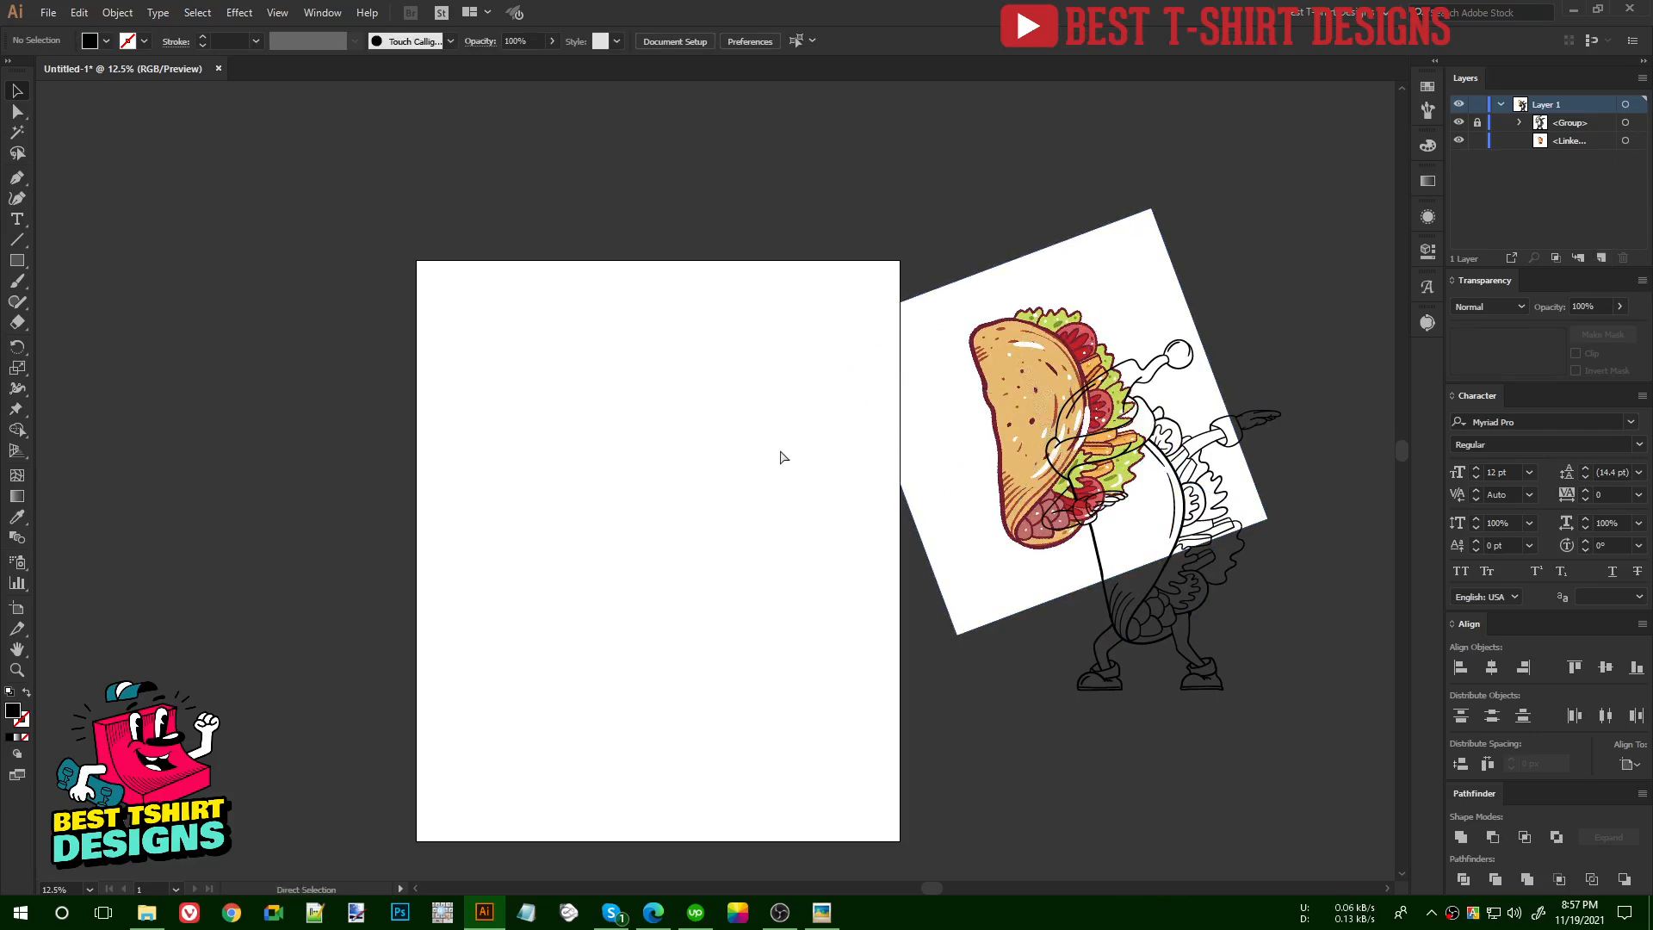
{"action": "key", "text": "ctrl+v"}
{"action": "left_click", "coordinate": [754, 364]}
- Draw a rectangle covering the whole character and fill it with the tan colour sampled from the reference taco's shell
{"action": "scroll", "coordinate": [761, 360], "scroll_direction": "up", "scroll_amount": 1}
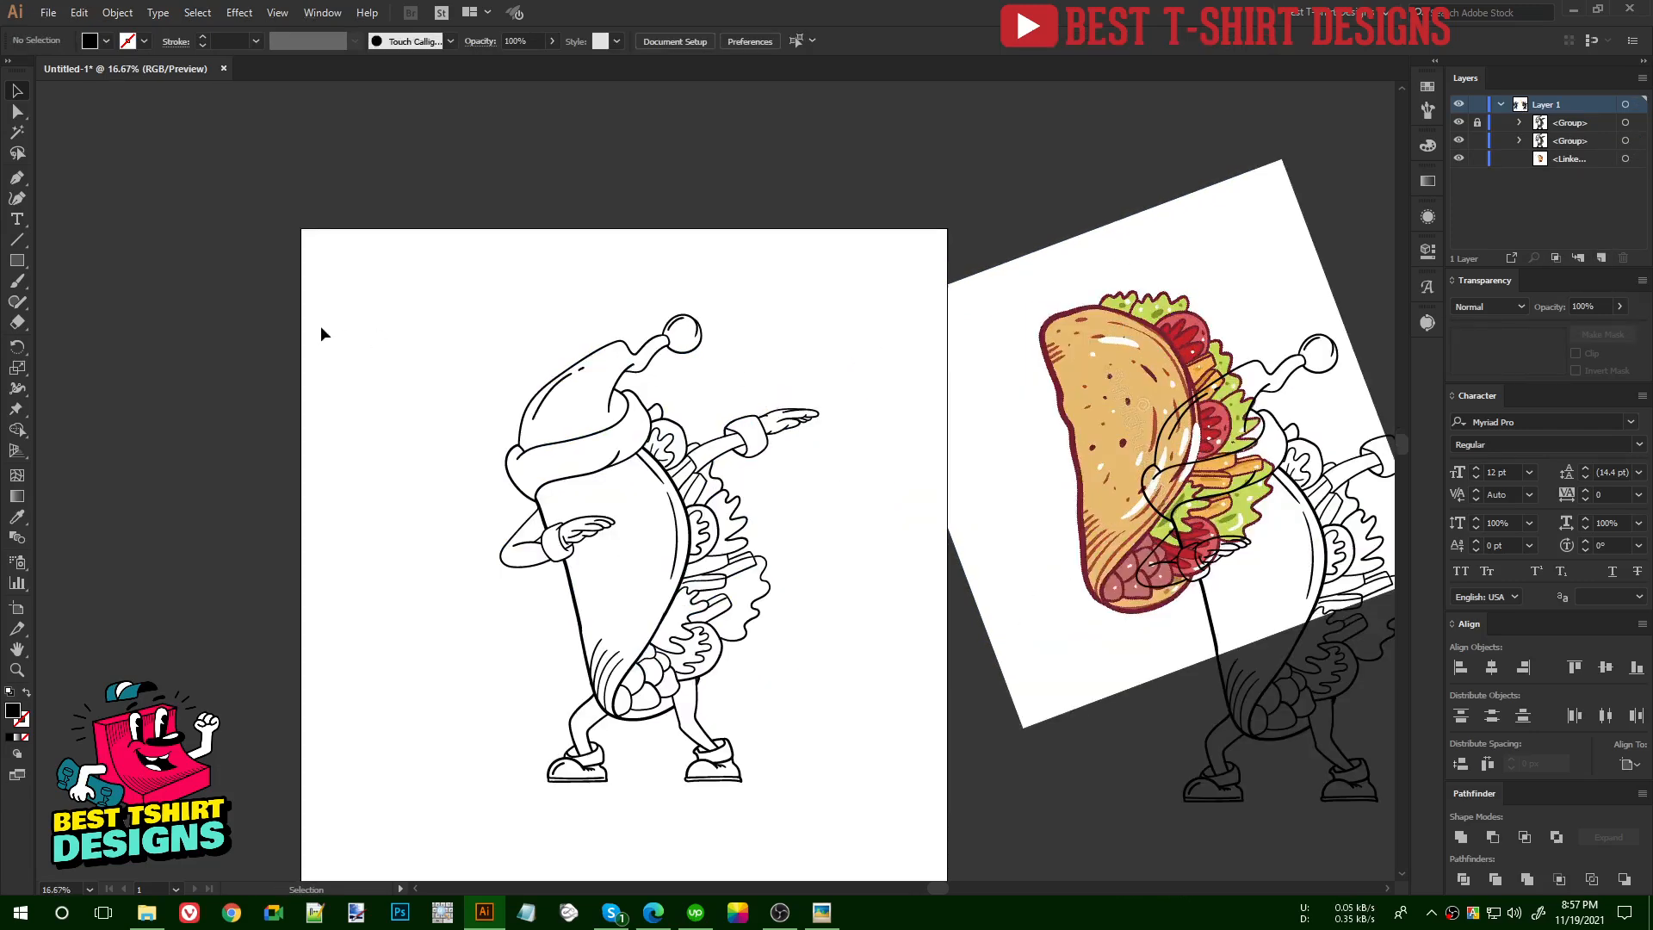
{"action": "scroll", "coordinate": [322, 332], "scroll_direction": "down", "scroll_amount": 1}
{"action": "left_click", "coordinate": [17, 261]}
{"action": "left_click_drag", "start_coordinate": [442, 232], "coordinate": [856, 810]}
{"action": "key", "text": "i"}
{"action": "left_click", "coordinate": [1128, 344]}
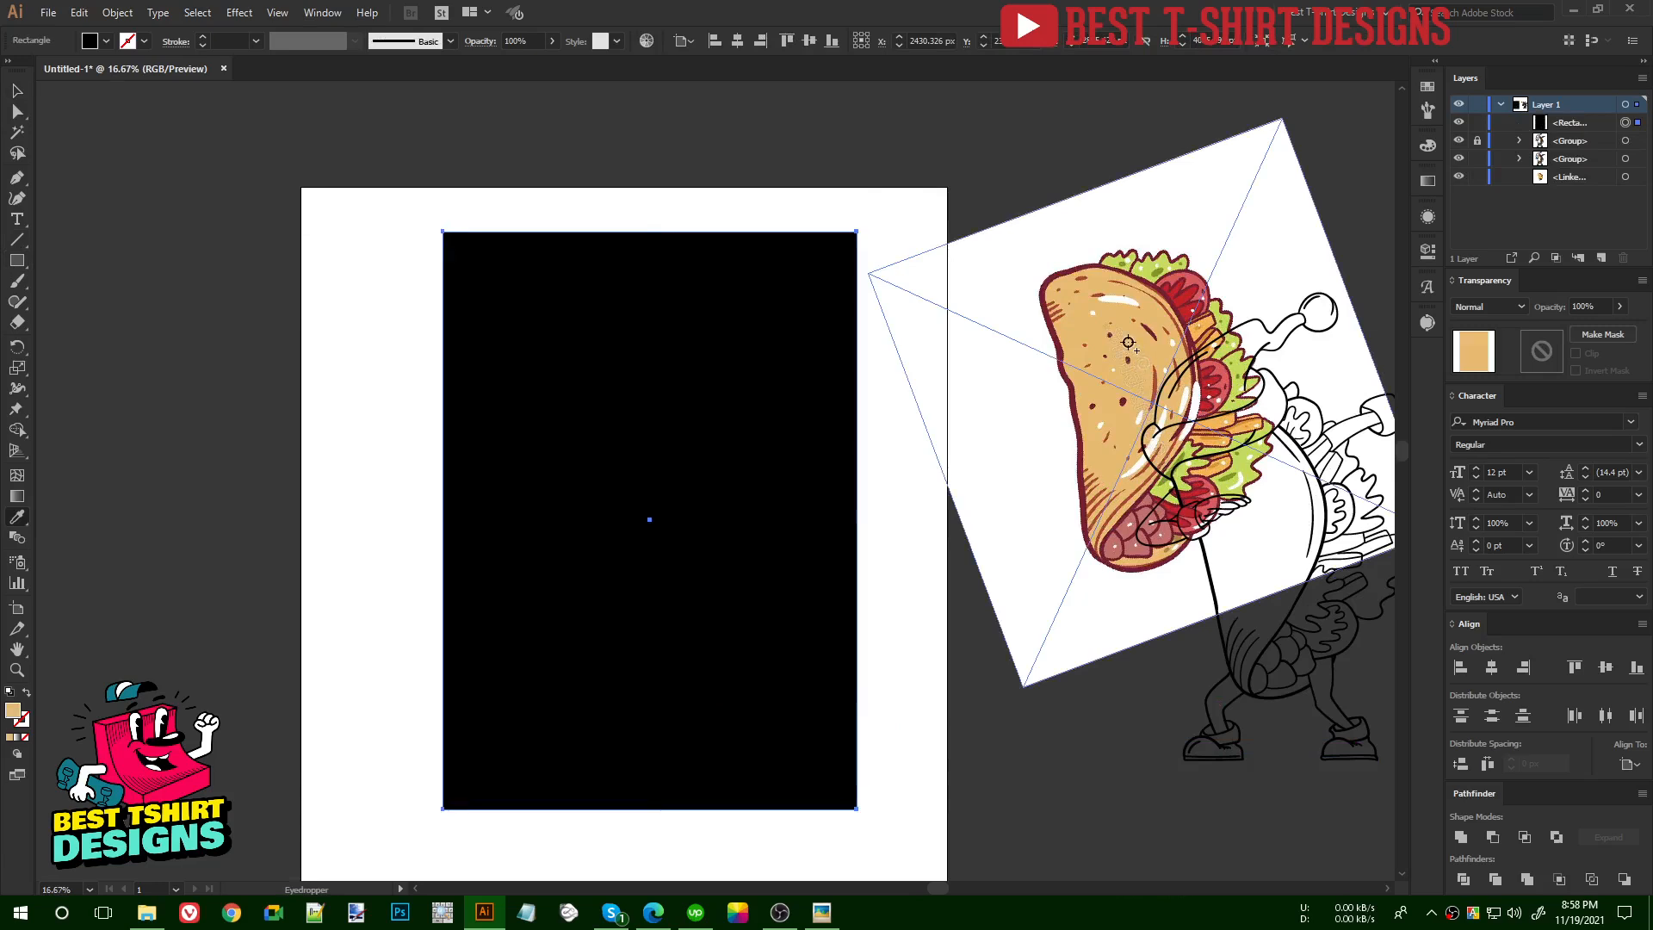
- Send the tan rectangle behind the character's line art and apply the Pathfinder Trim operation to both
{"action": "key", "text": "v"}
{"action": "key", "text": "ctrl+shift+bracketleft"}
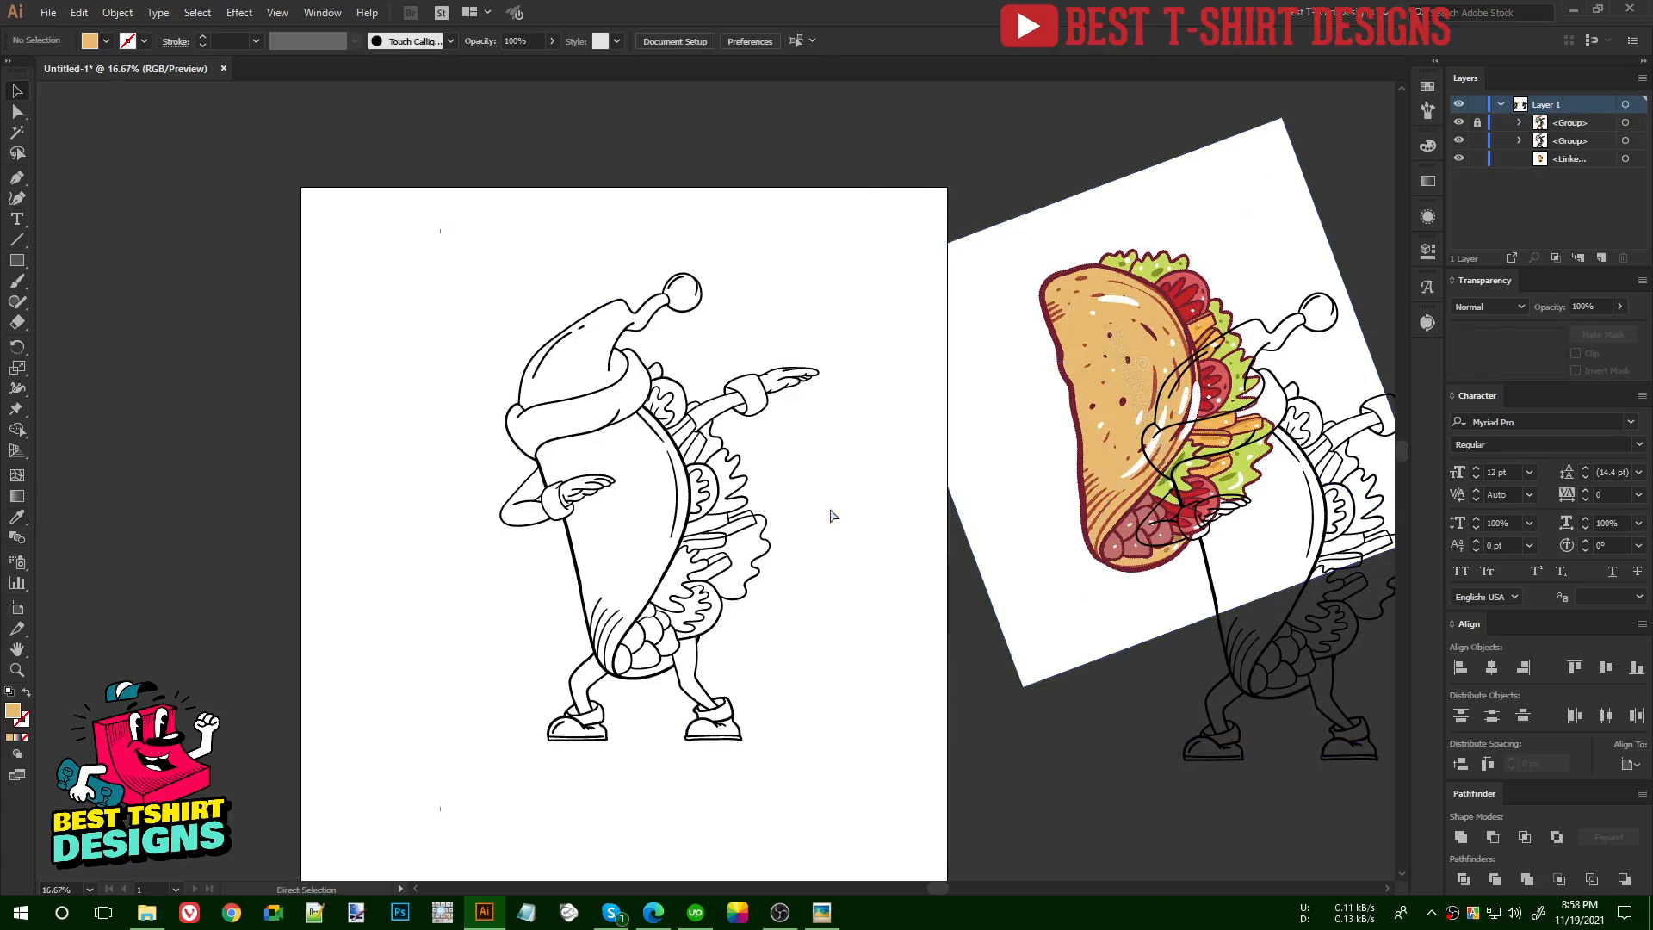
{"action": "left_click_drag", "start_coordinate": [400, 206], "coordinate": [843, 834]}
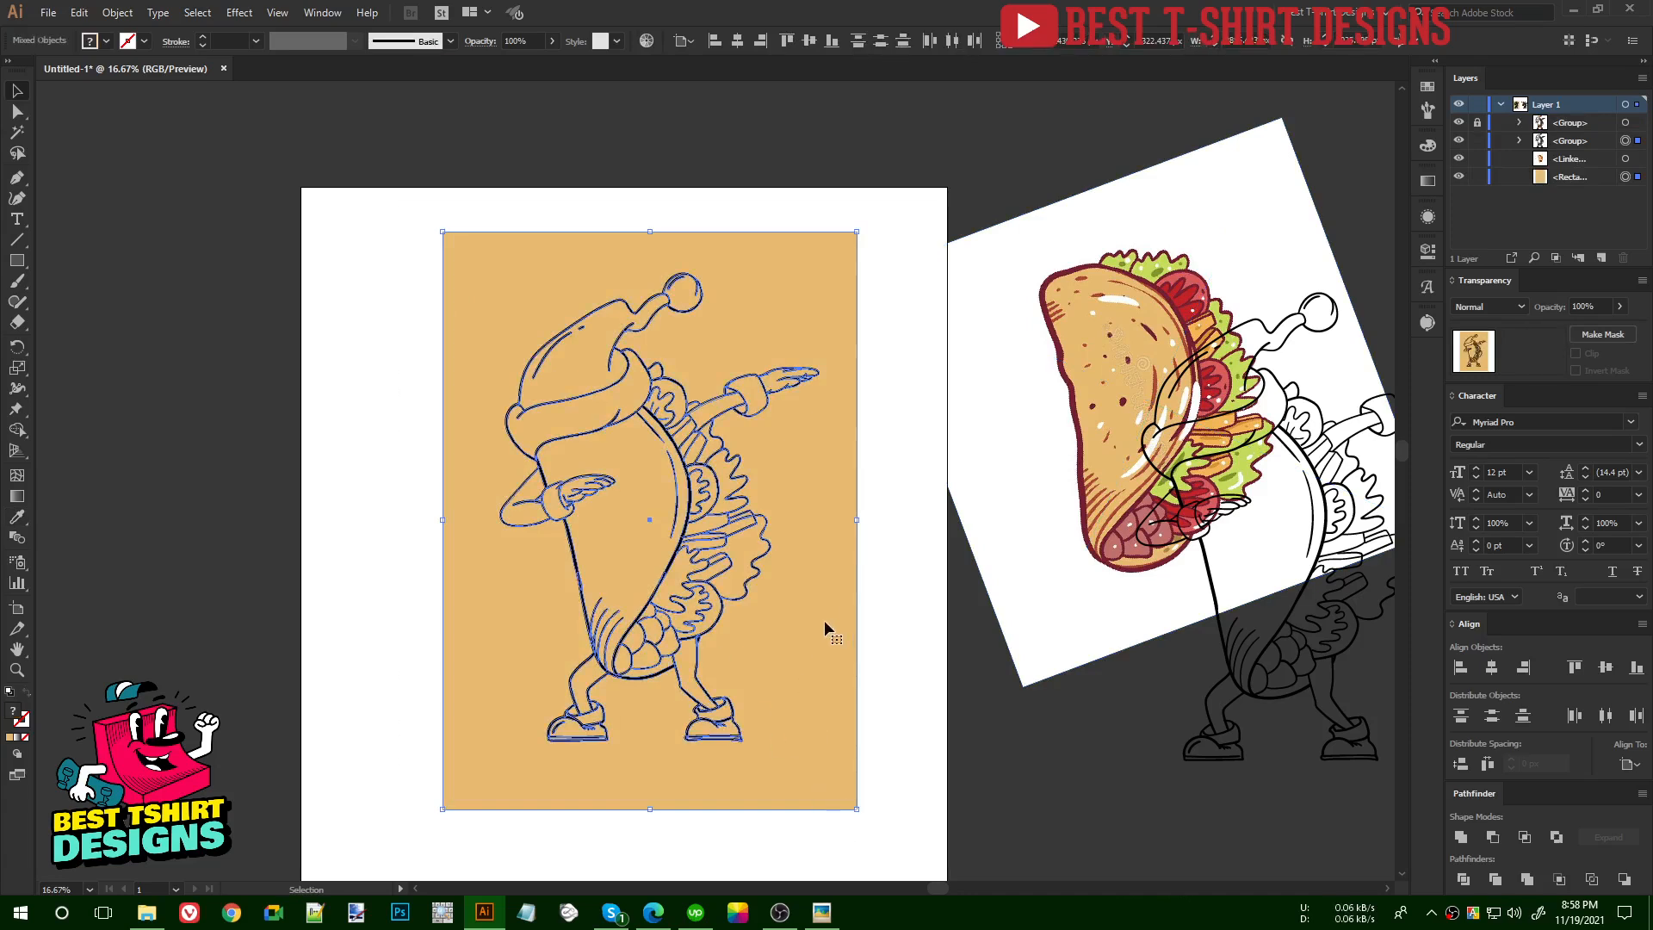
{"action": "left_click", "coordinate": [1495, 879]}
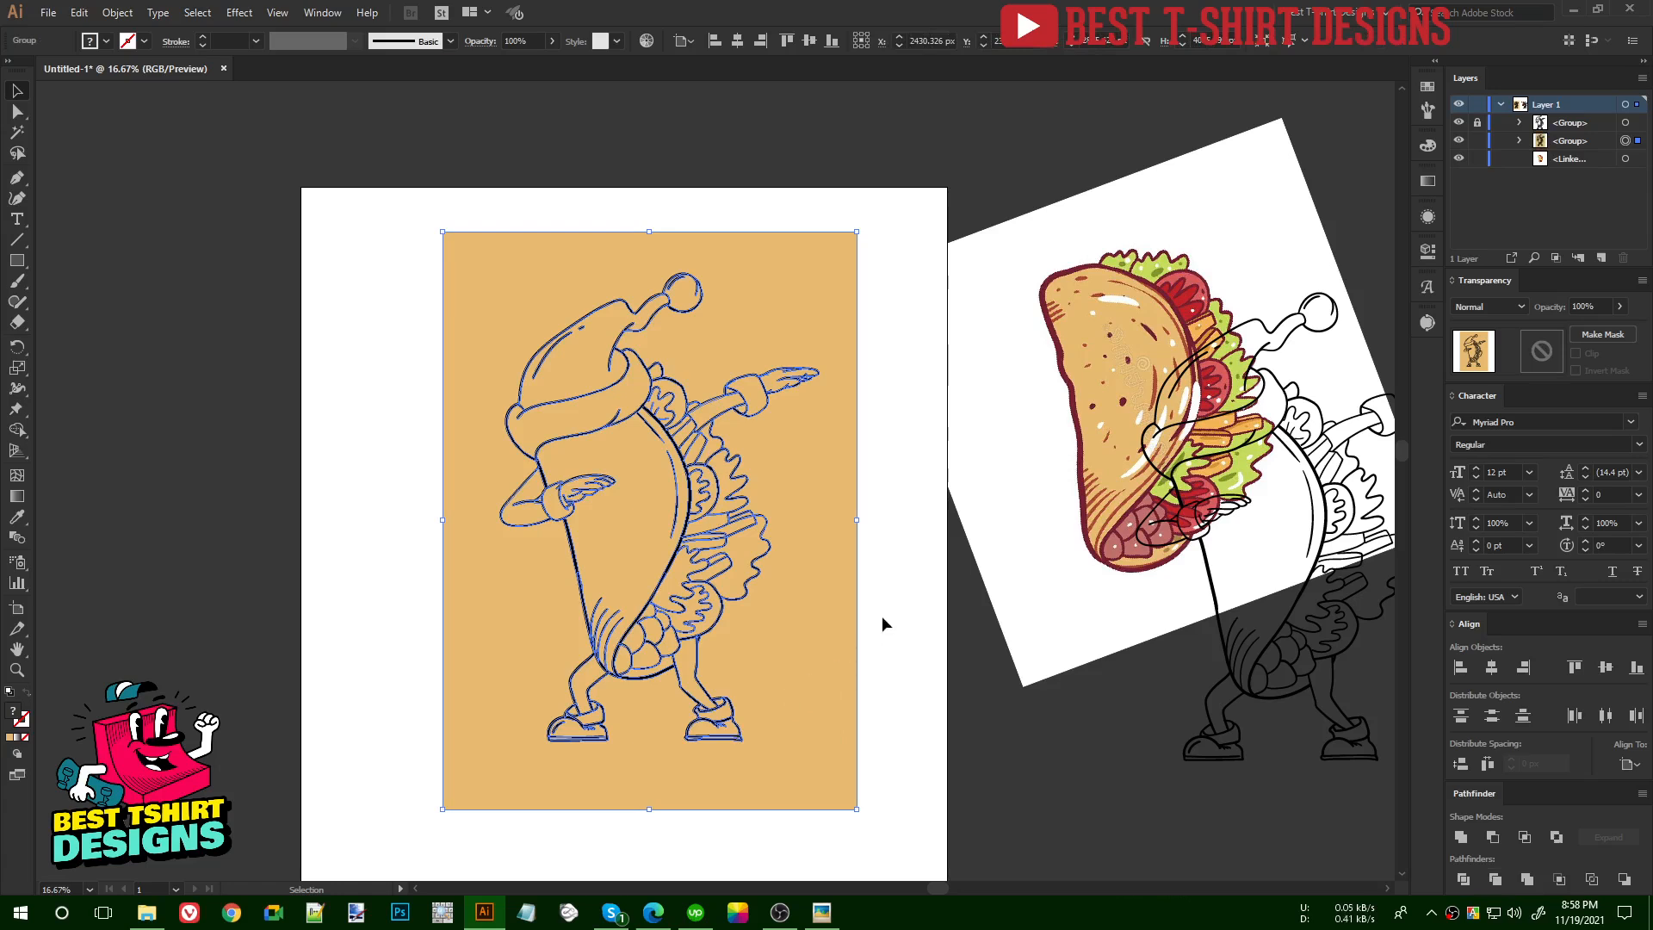
- Isolate the trimmed group and delete the tan area surrounding the character
{"action": "double_click", "coordinate": [818, 577]}
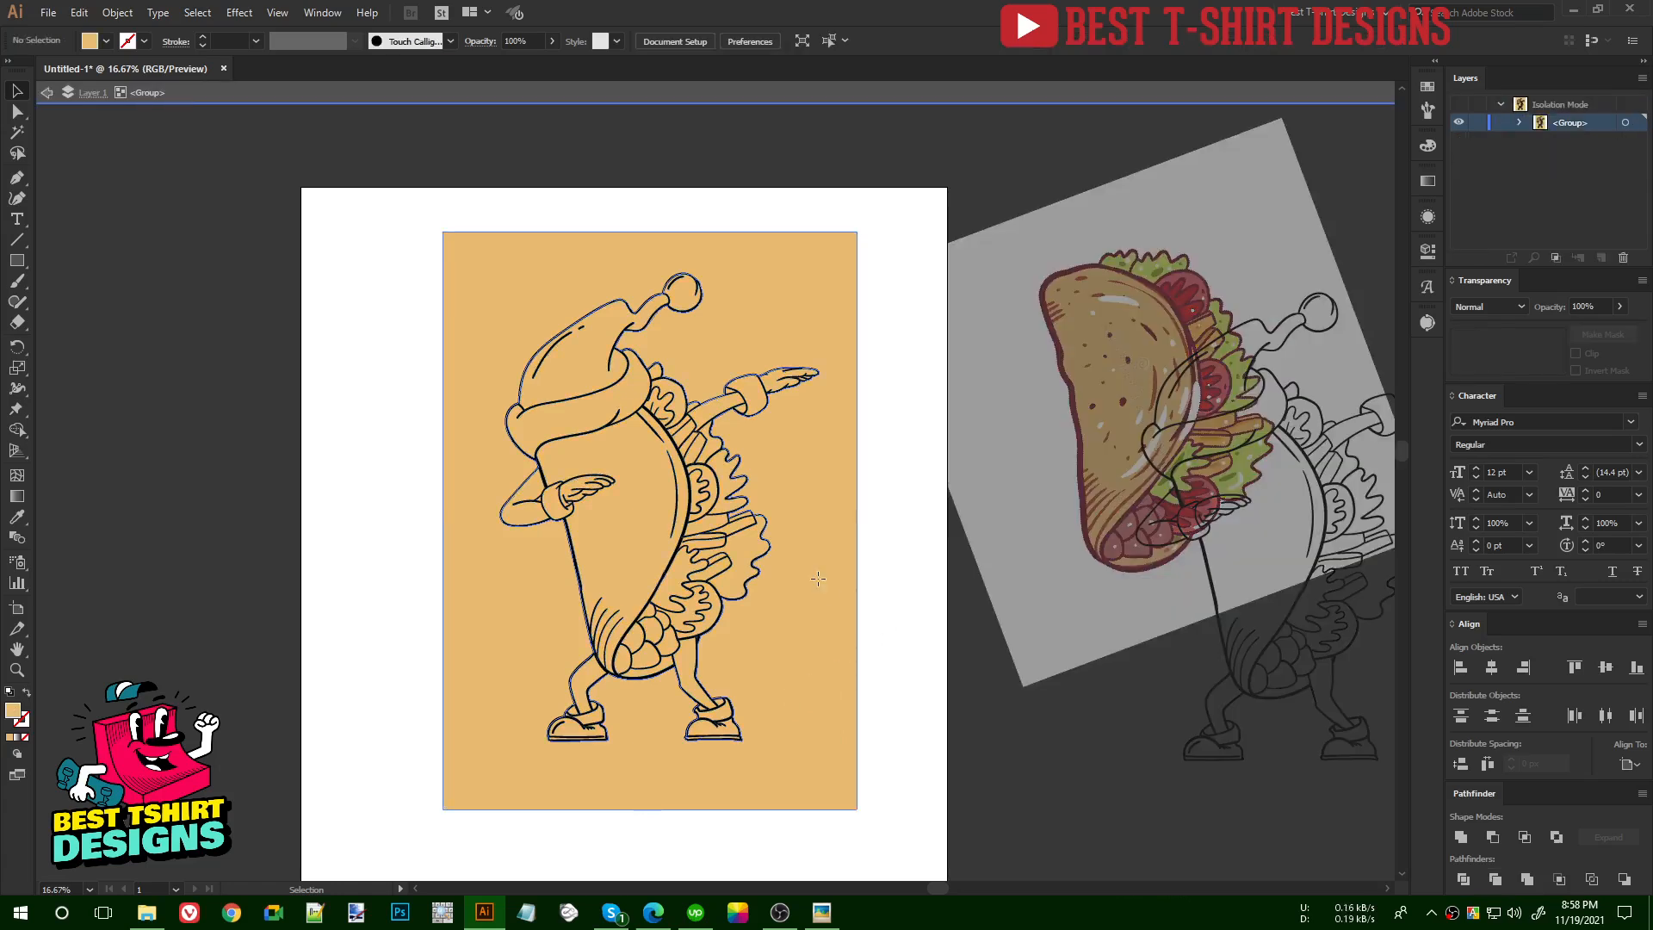
{"action": "left_click", "coordinate": [817, 576]}
{"action": "key", "text": "Delete"}
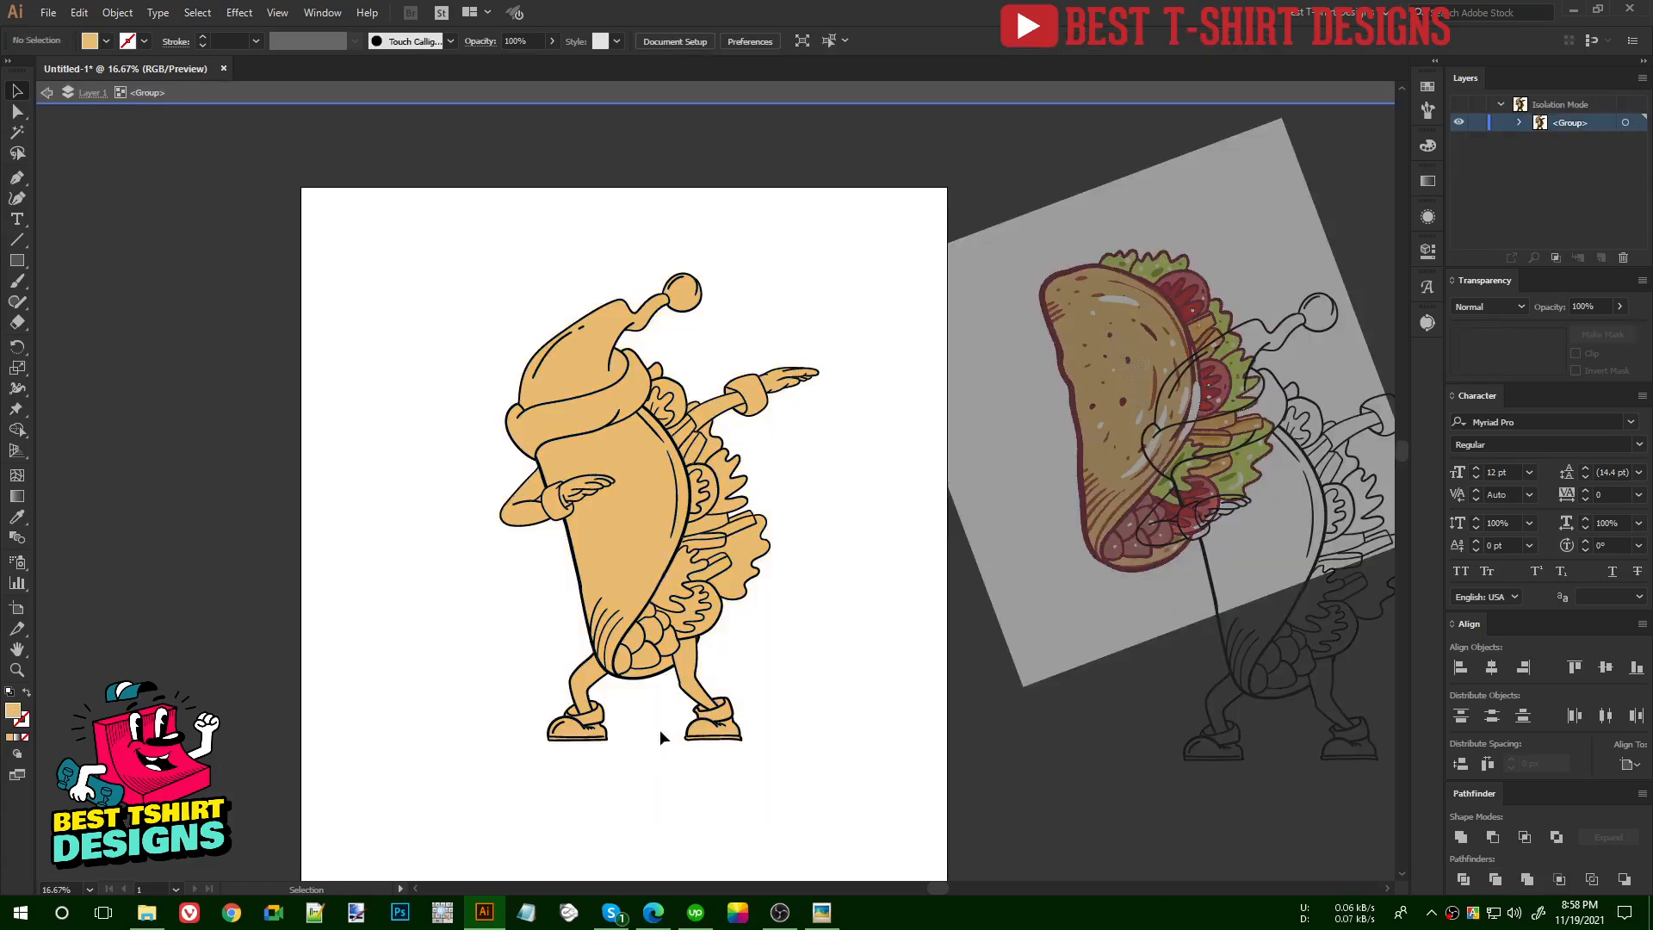
- Delete the small tan piece in the gap between the bent arm and its cuff, and leave isolation mode
{"action": "scroll", "coordinate": [591, 738], "scroll_direction": "up", "scroll_amount": 1, "text": "alt"}
{"action": "scroll", "coordinate": [840, 611], "scroll_direction": "up", "scroll_amount": 2}
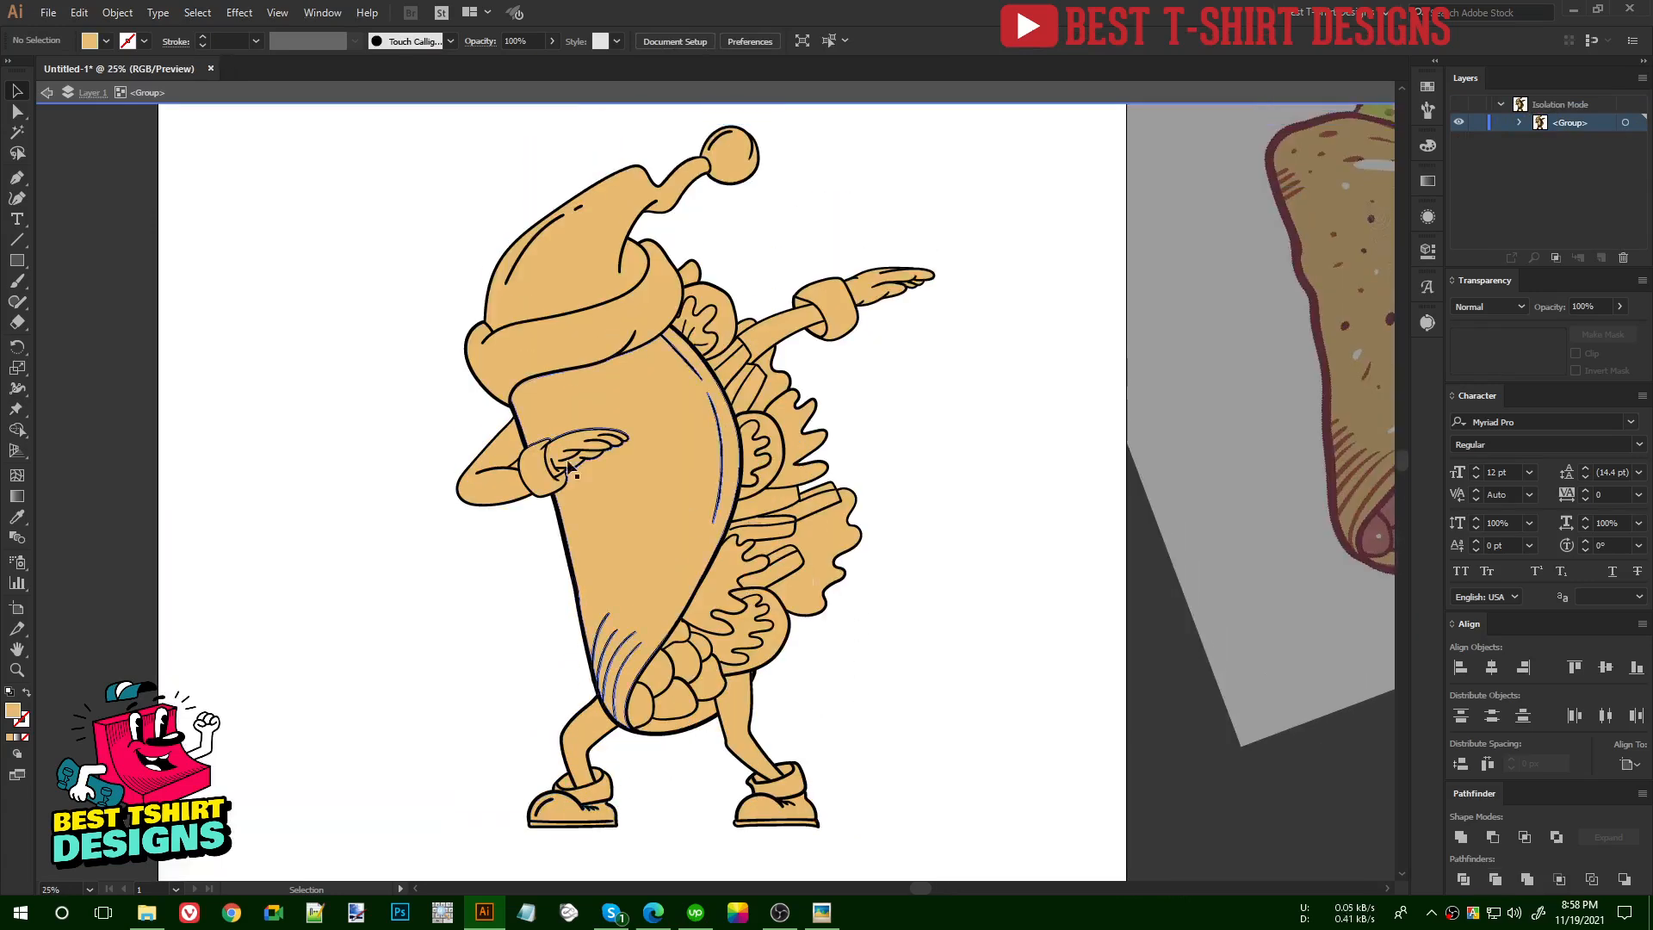
{"action": "scroll", "coordinate": [512, 466], "scroll_direction": "up", "scroll_amount": 5, "text": "alt"}
{"action": "left_click", "coordinate": [536, 460]}
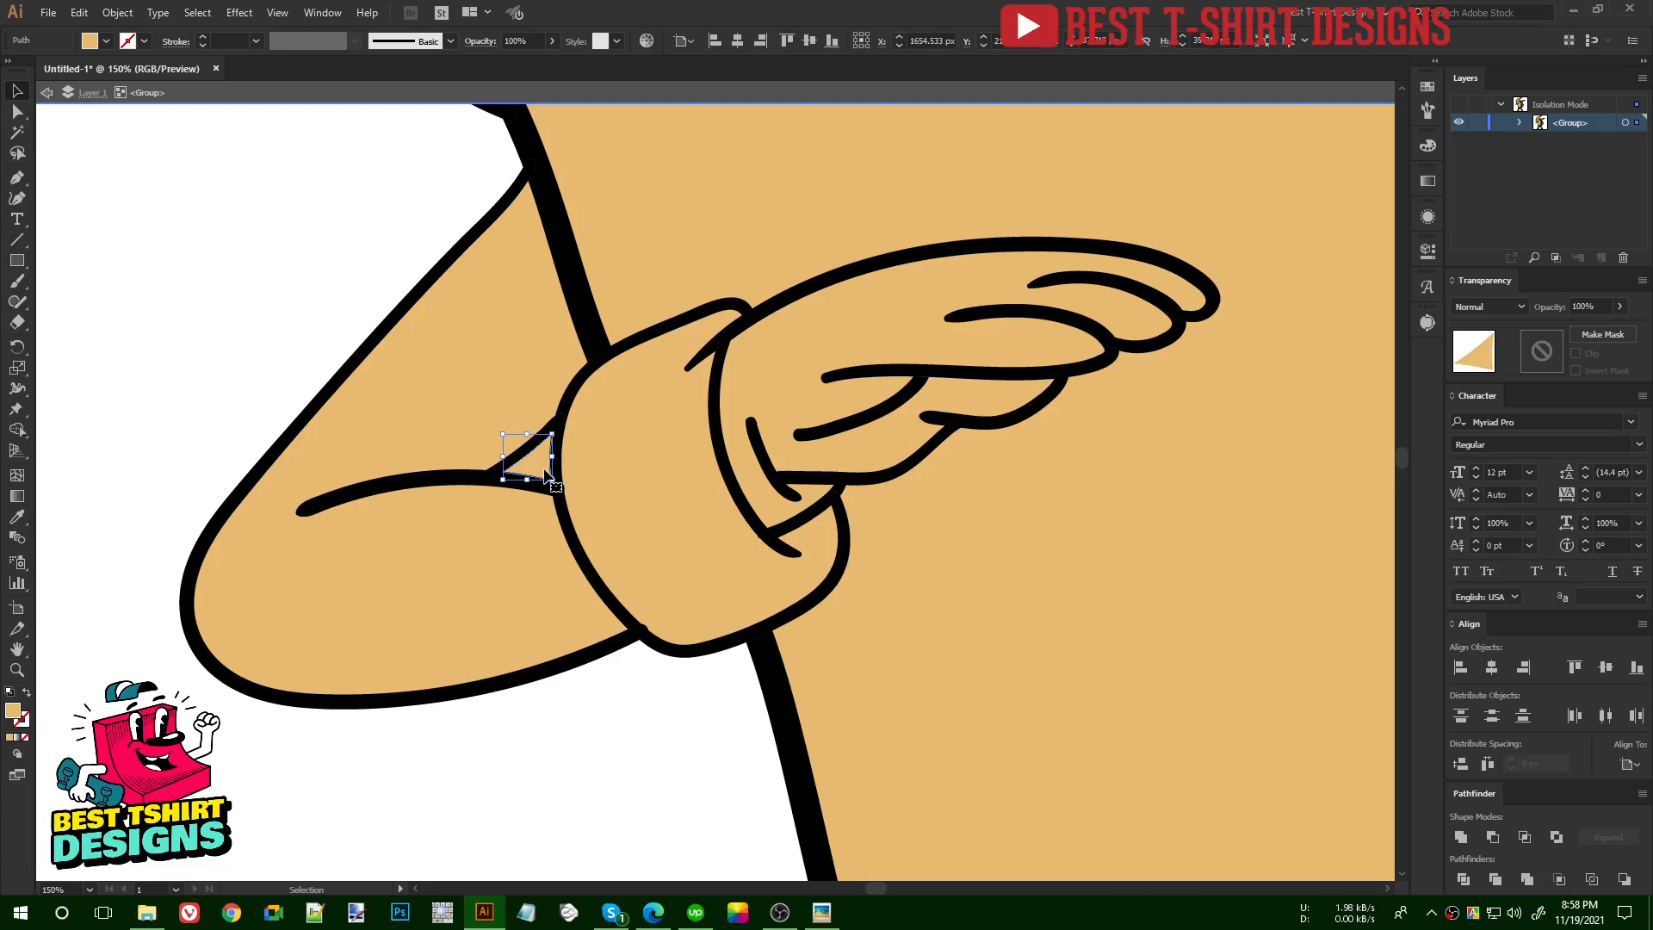
{"action": "key", "text": "Delete"}
{"action": "scroll", "coordinate": [645, 464], "scroll_direction": "down", "scroll_amount": 7, "text": "alt"}
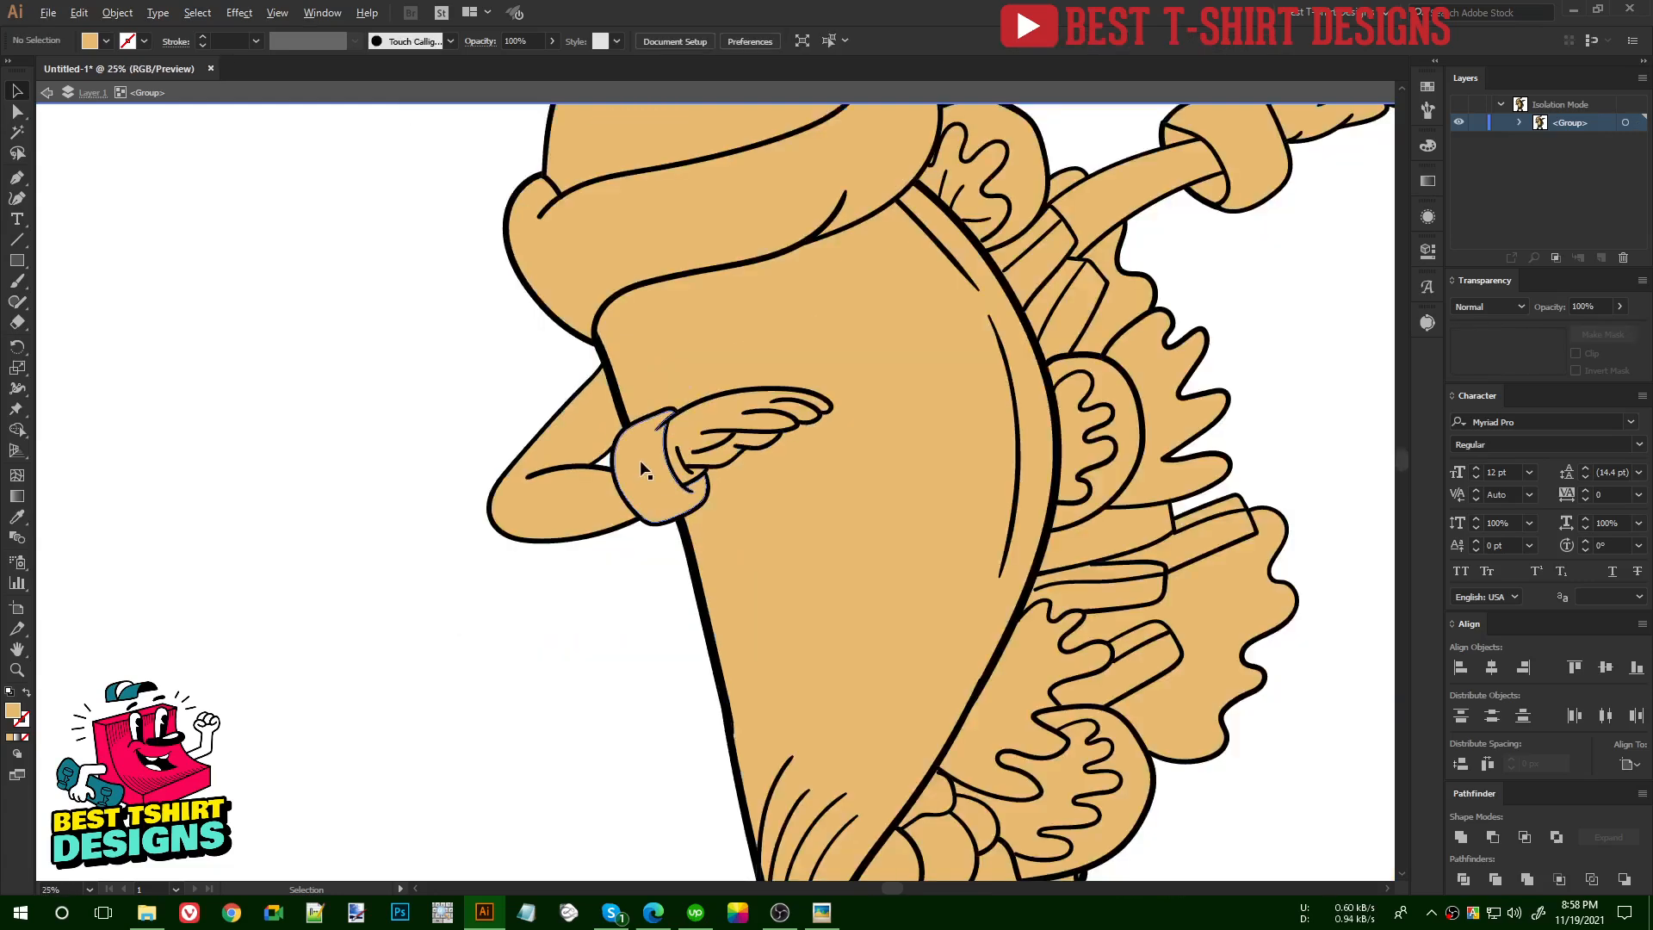
{"action": "double_click", "coordinate": [892, 421]}
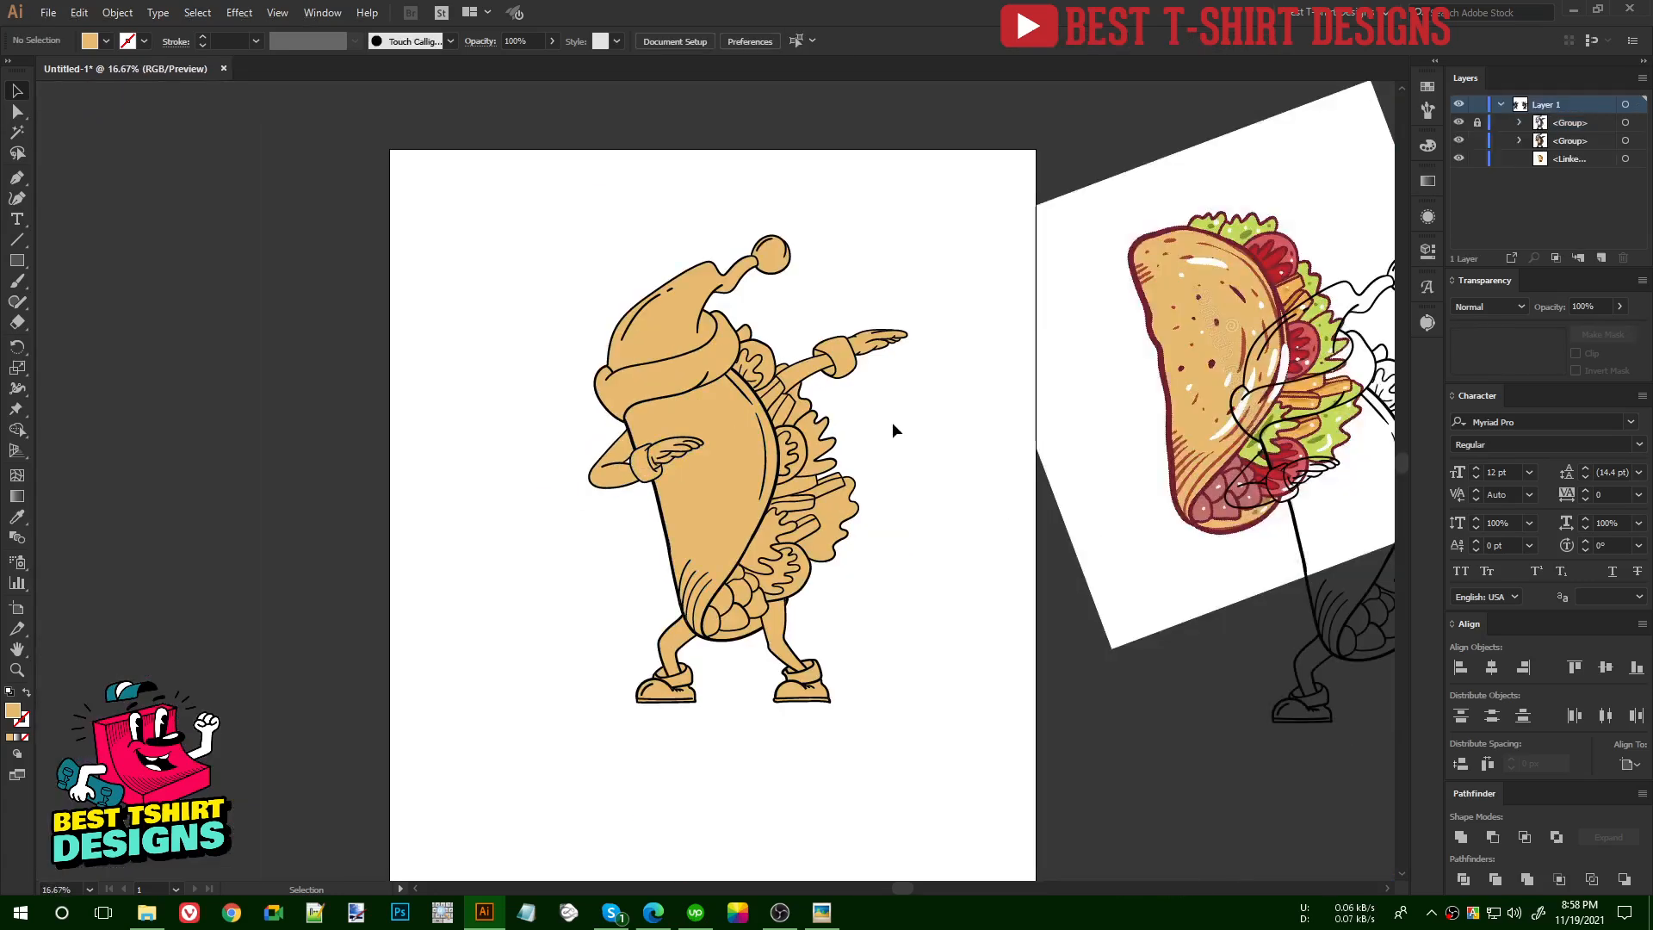
- Ungroup the trimmed character artwork into separate shapes
{"action": "left_click", "coordinate": [840, 385]}
{"action": "right_click", "coordinate": [839, 381]}
{"action": "left_click", "coordinate": [885, 521]}
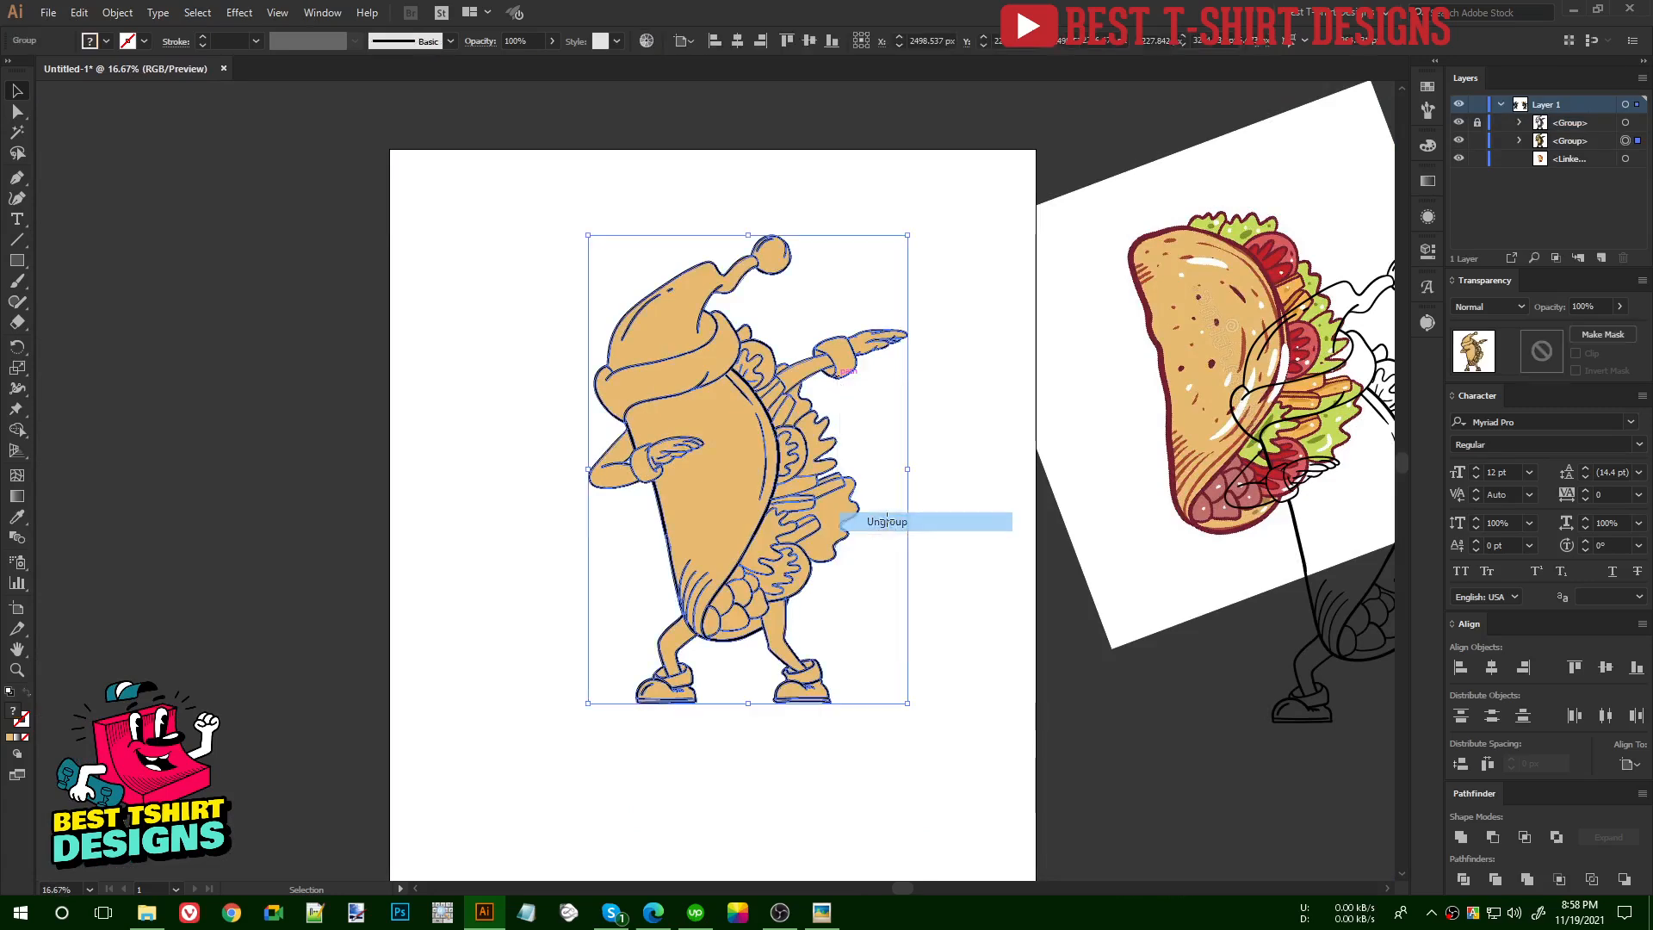
{"action": "left_click", "coordinate": [312, 264]}
- Select all black line art on the character with the Magic Wand and cut it away from the tan fills
{"action": "left_click", "coordinate": [17, 132]}
{"action": "scroll", "coordinate": [759, 388], "scroll_direction": "up", "scroll_amount": 4}
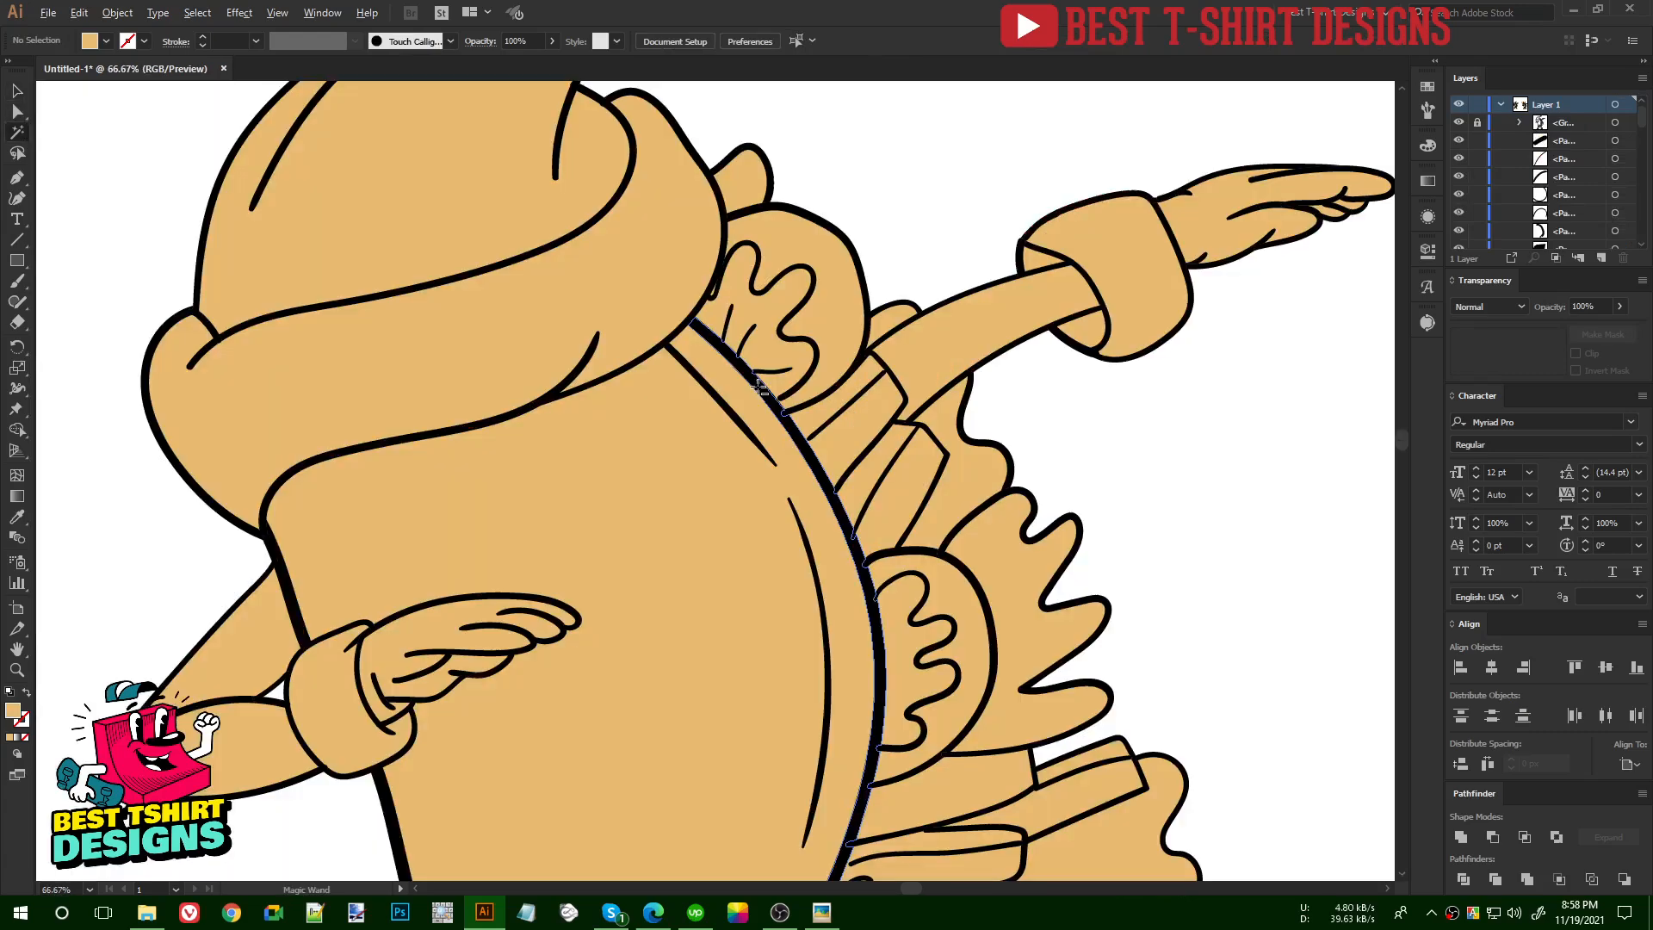
{"action": "left_click", "coordinate": [695, 321]}
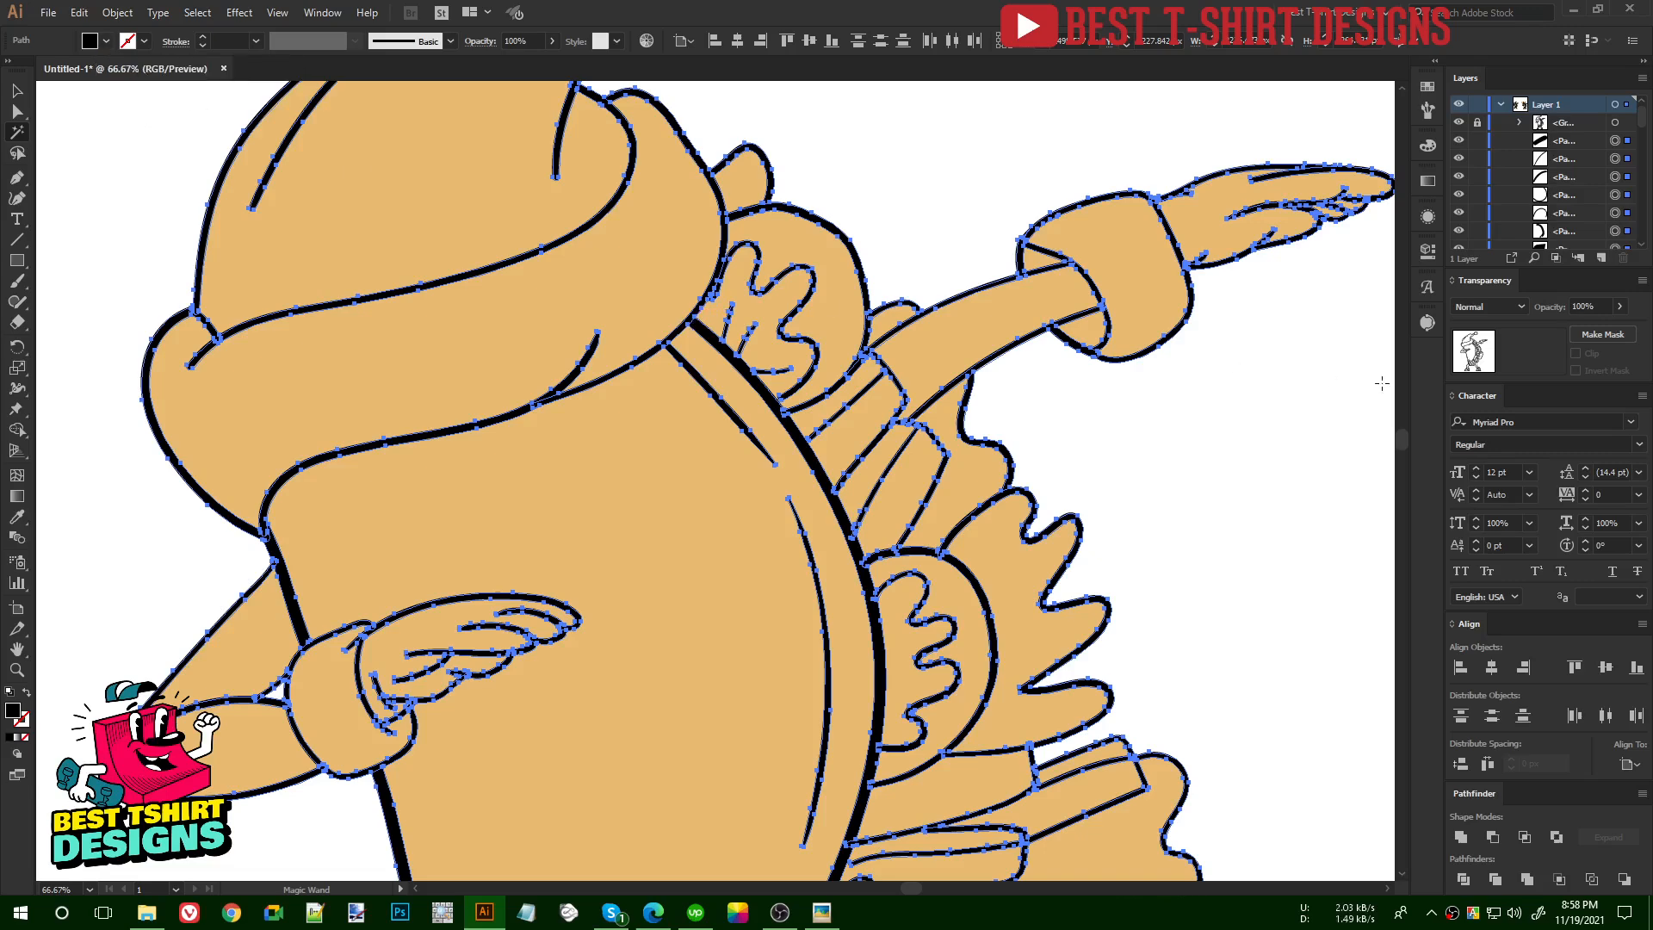
{"action": "key", "text": "ctrl+0"}
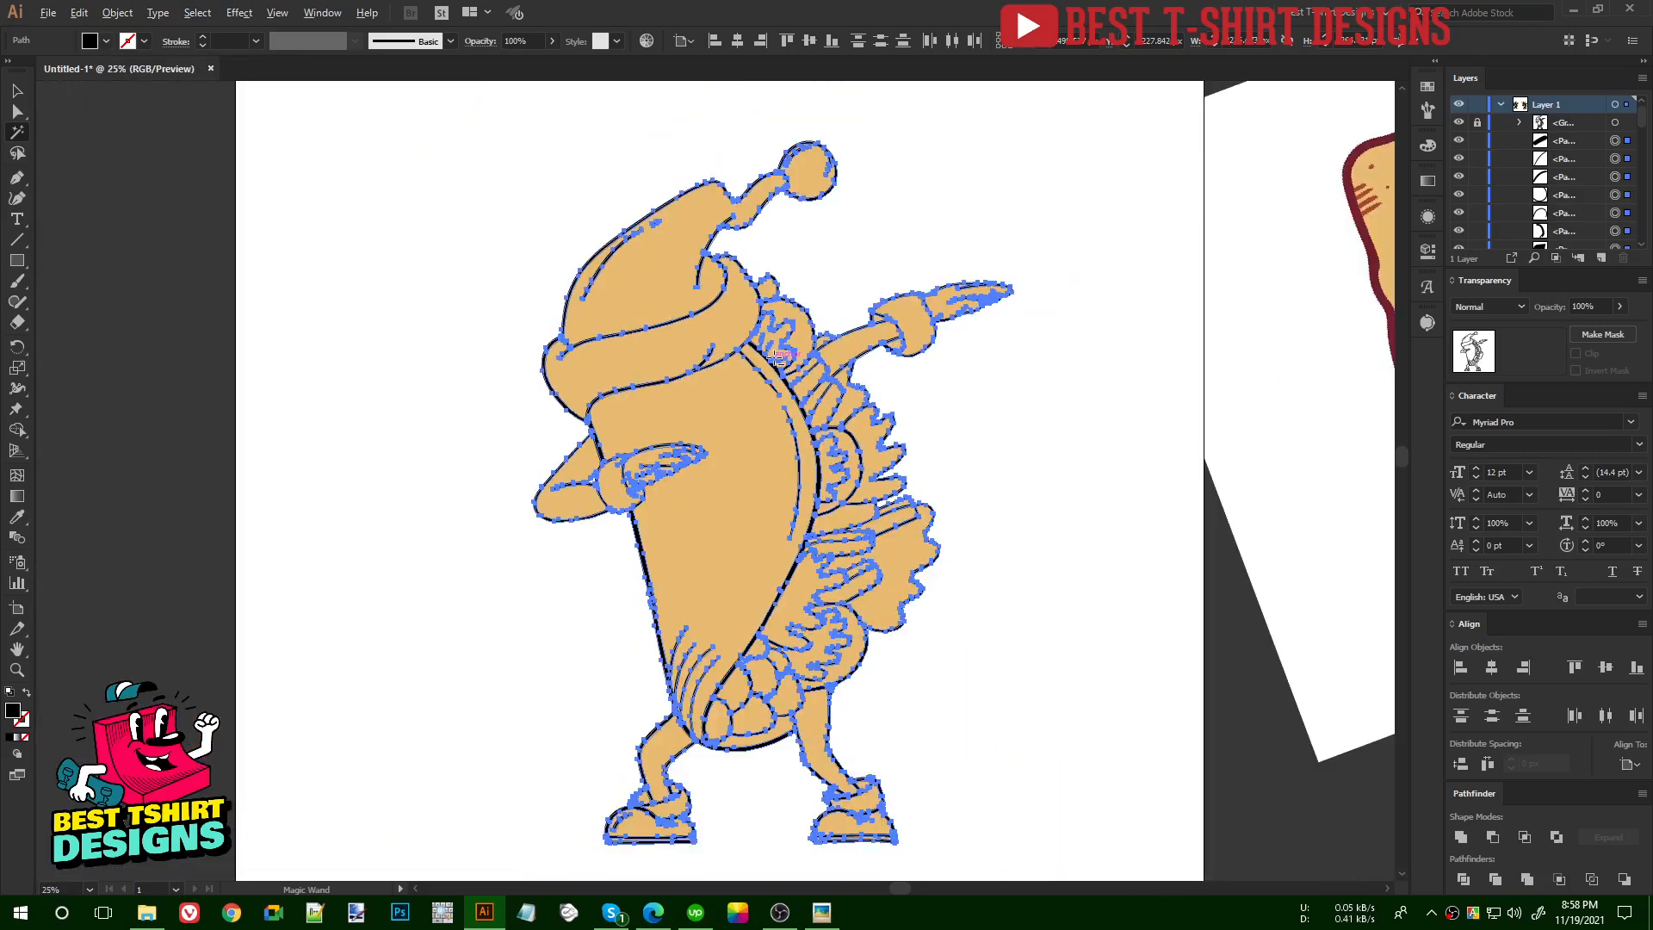
{"action": "key", "text": "Delete"}
{"action": "key", "text": "v"}
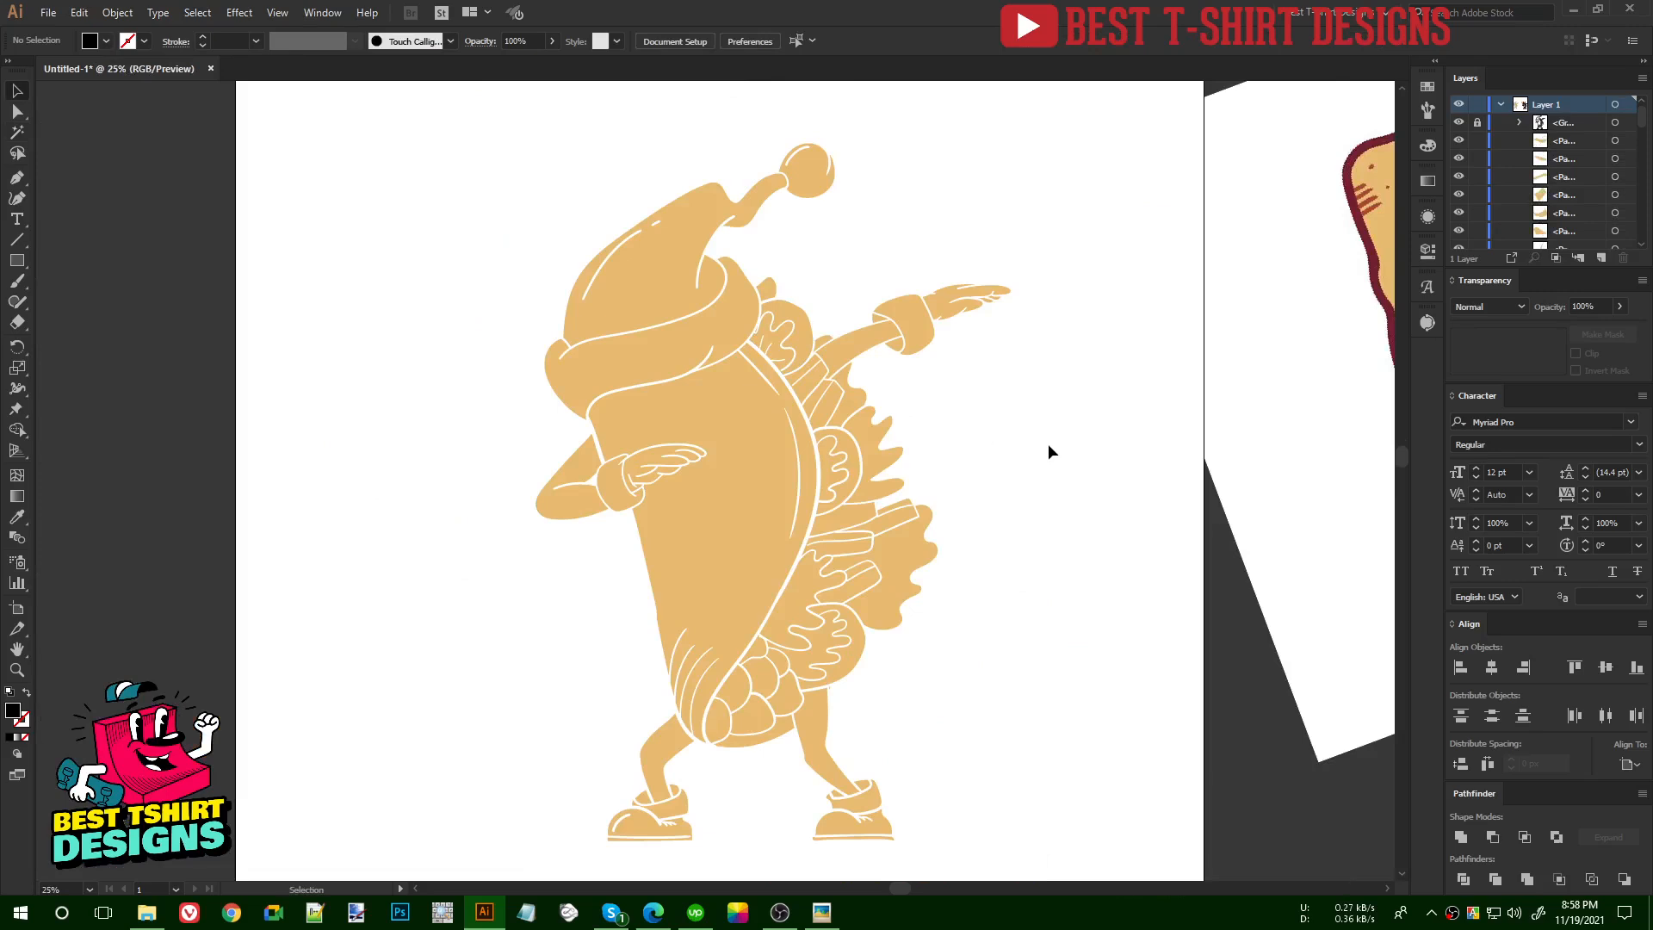
- Paste the cut line art in place on a new layer above the fills and lock that layer
{"action": "scroll", "coordinate": [762, 446], "scroll_direction": "down", "scroll_amount": 1}
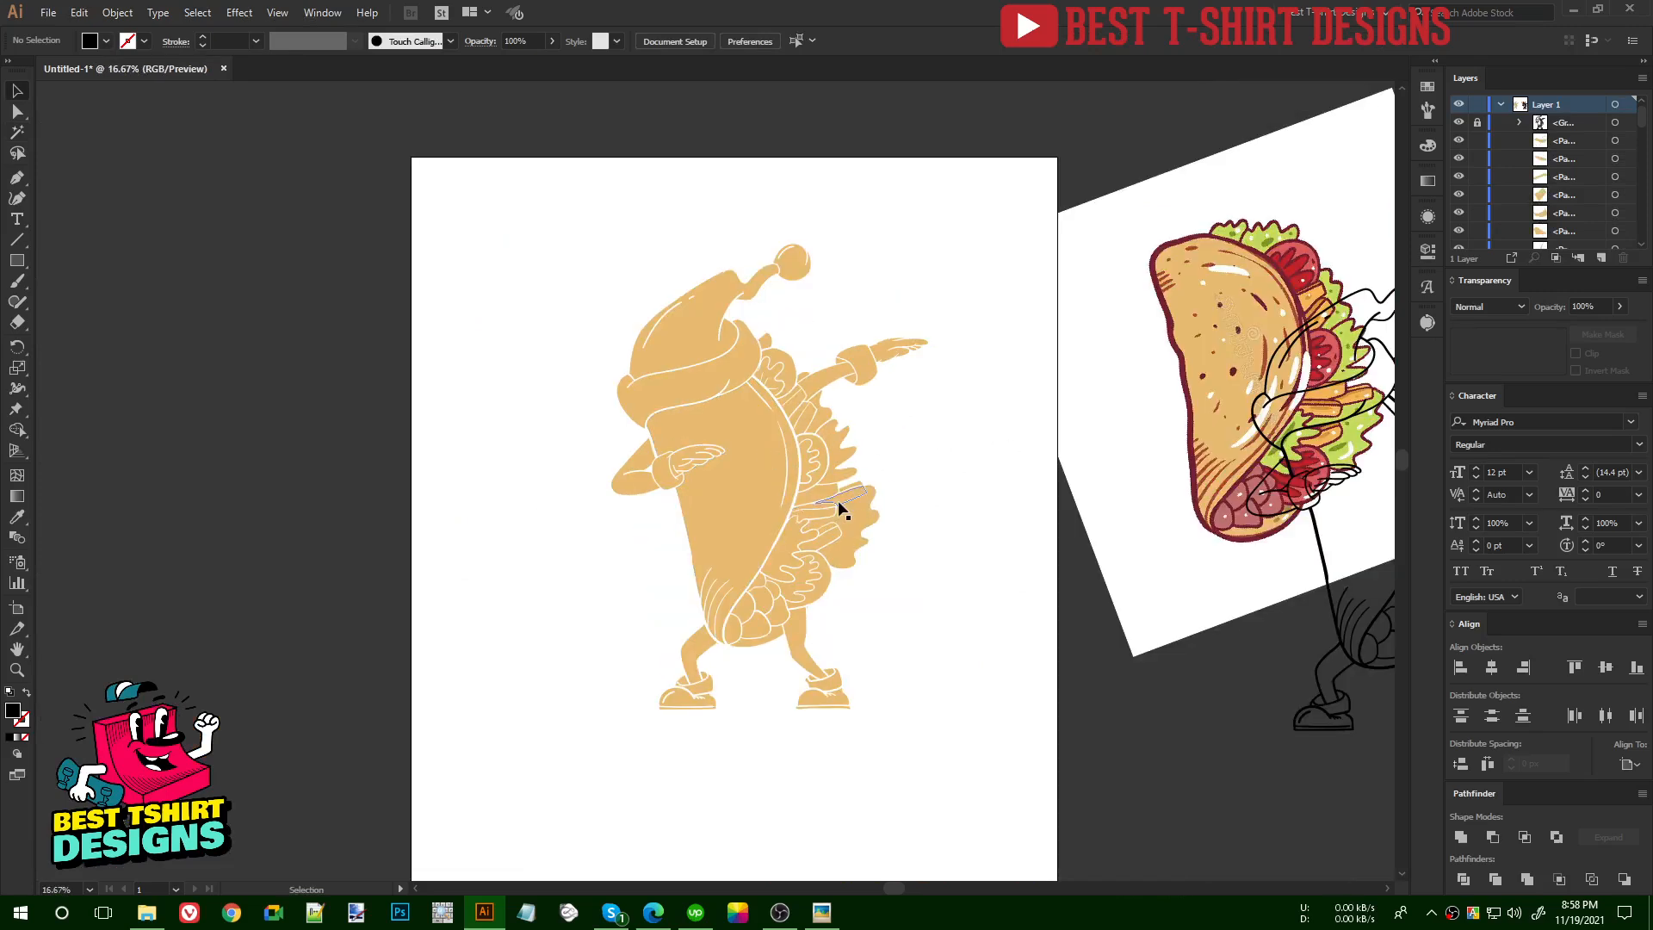
{"action": "scroll", "coordinate": [819, 508], "scroll_direction": "up", "scroll_amount": 1}
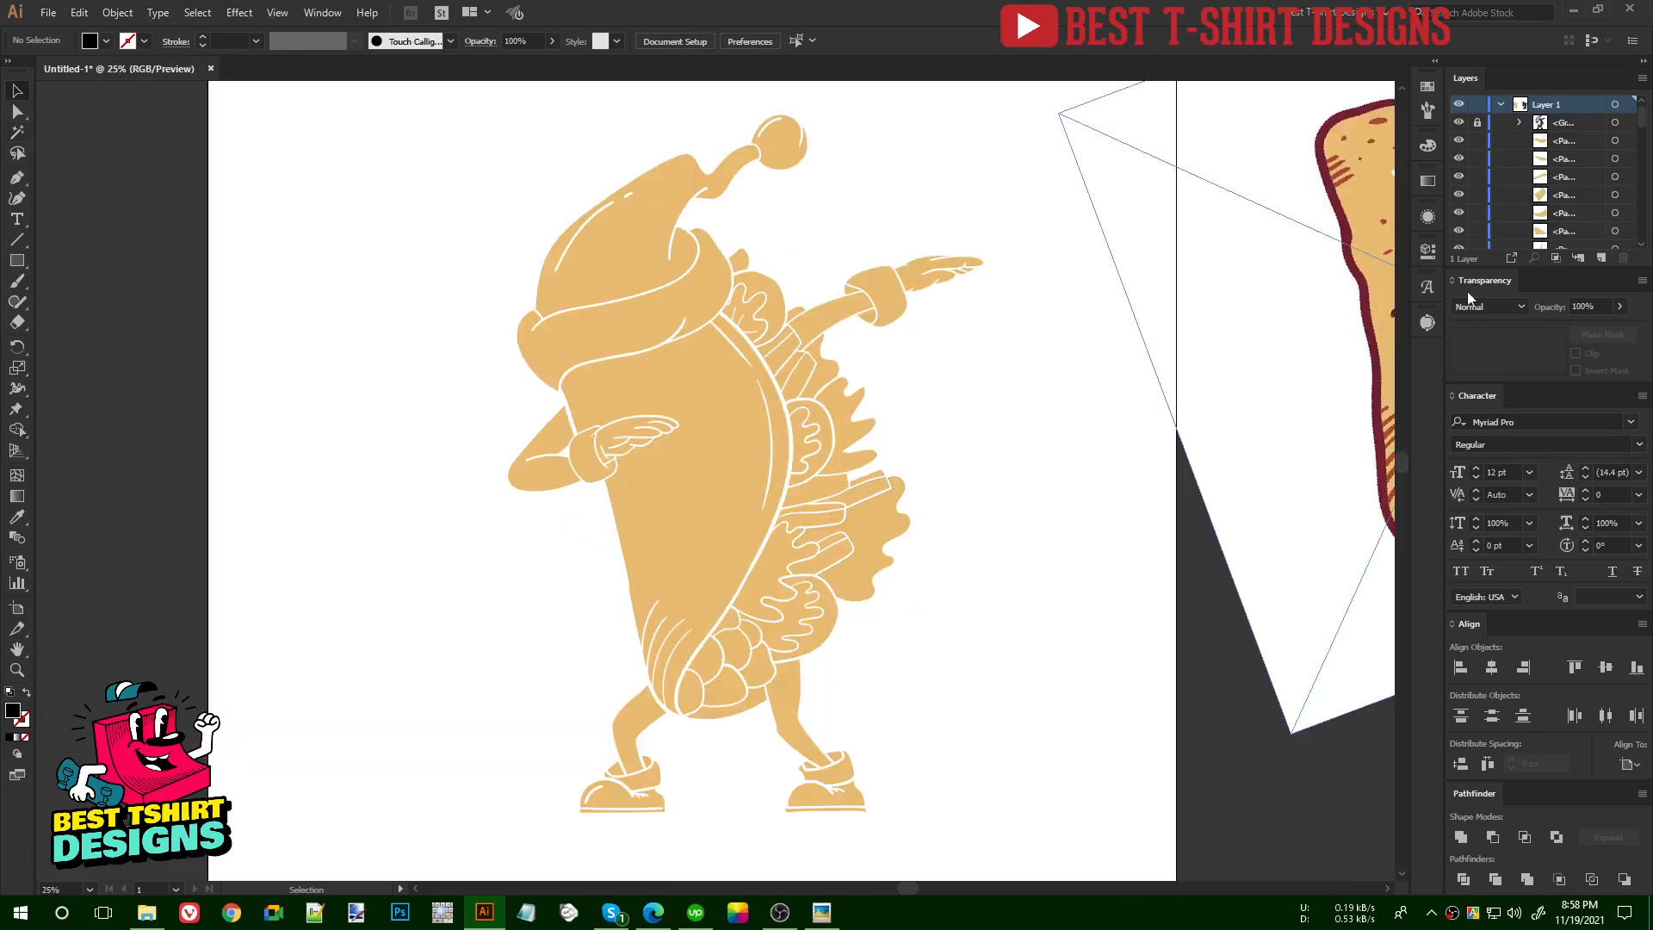
{"action": "left_click", "coordinate": [1499, 105]}
{"action": "left_click", "coordinate": [1600, 257]}
{"action": "key", "text": "a"}
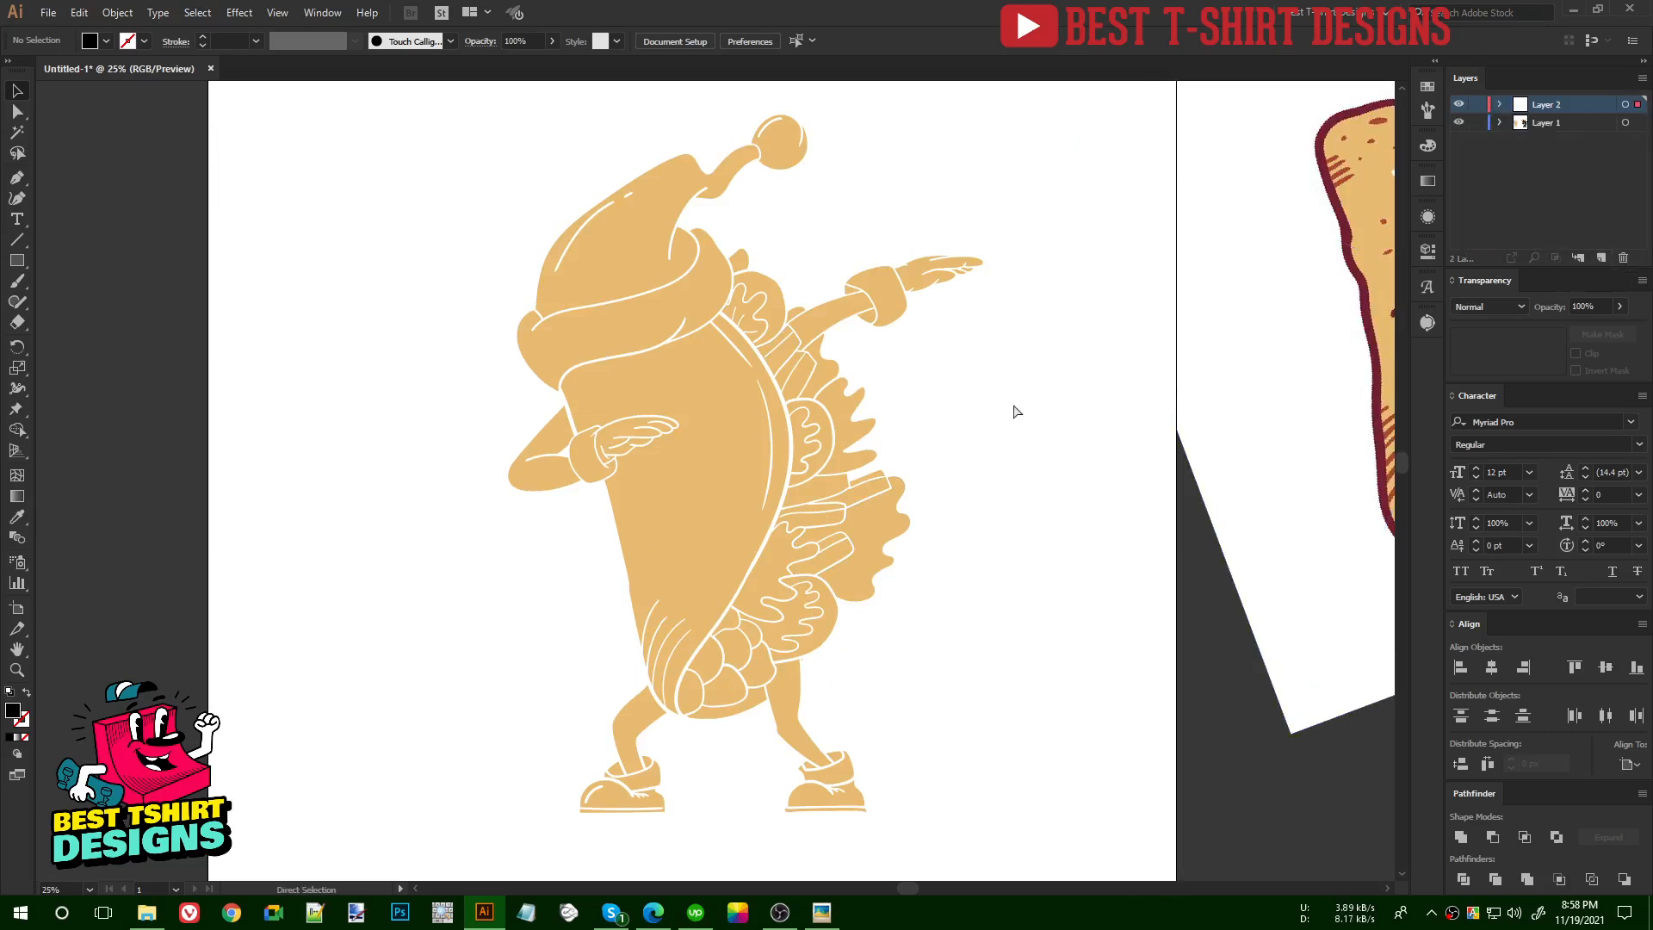
{"action": "key", "text": "v"}
{"action": "key", "text": "ctrl+f"}
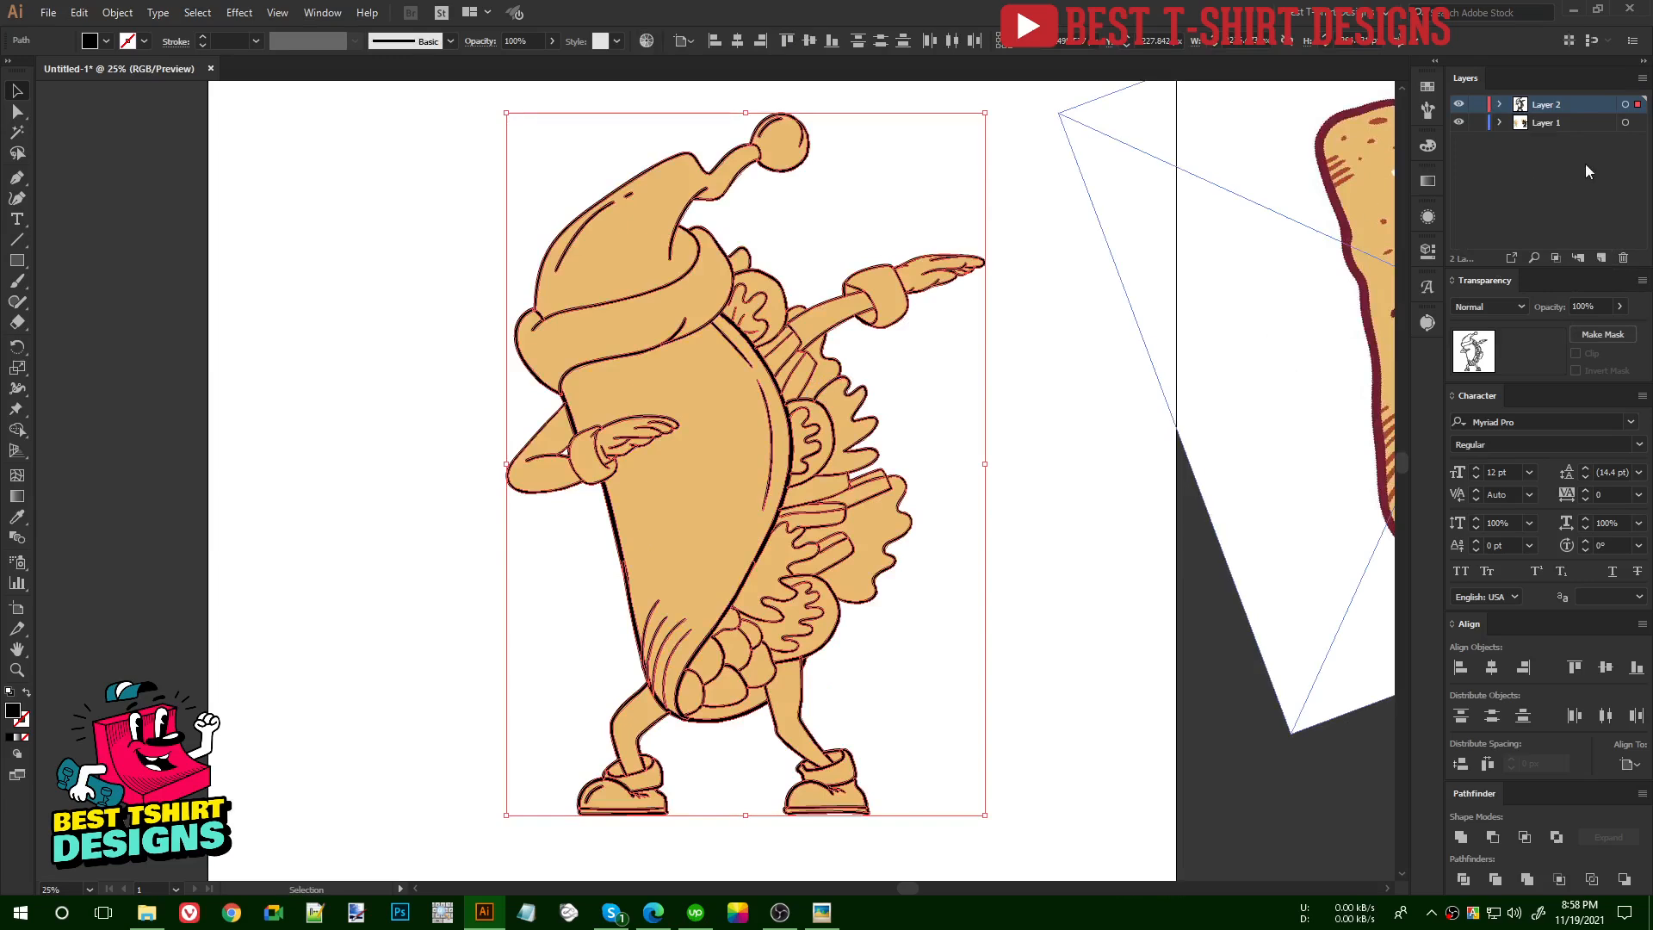
{"action": "left_click", "coordinate": [1478, 104]}
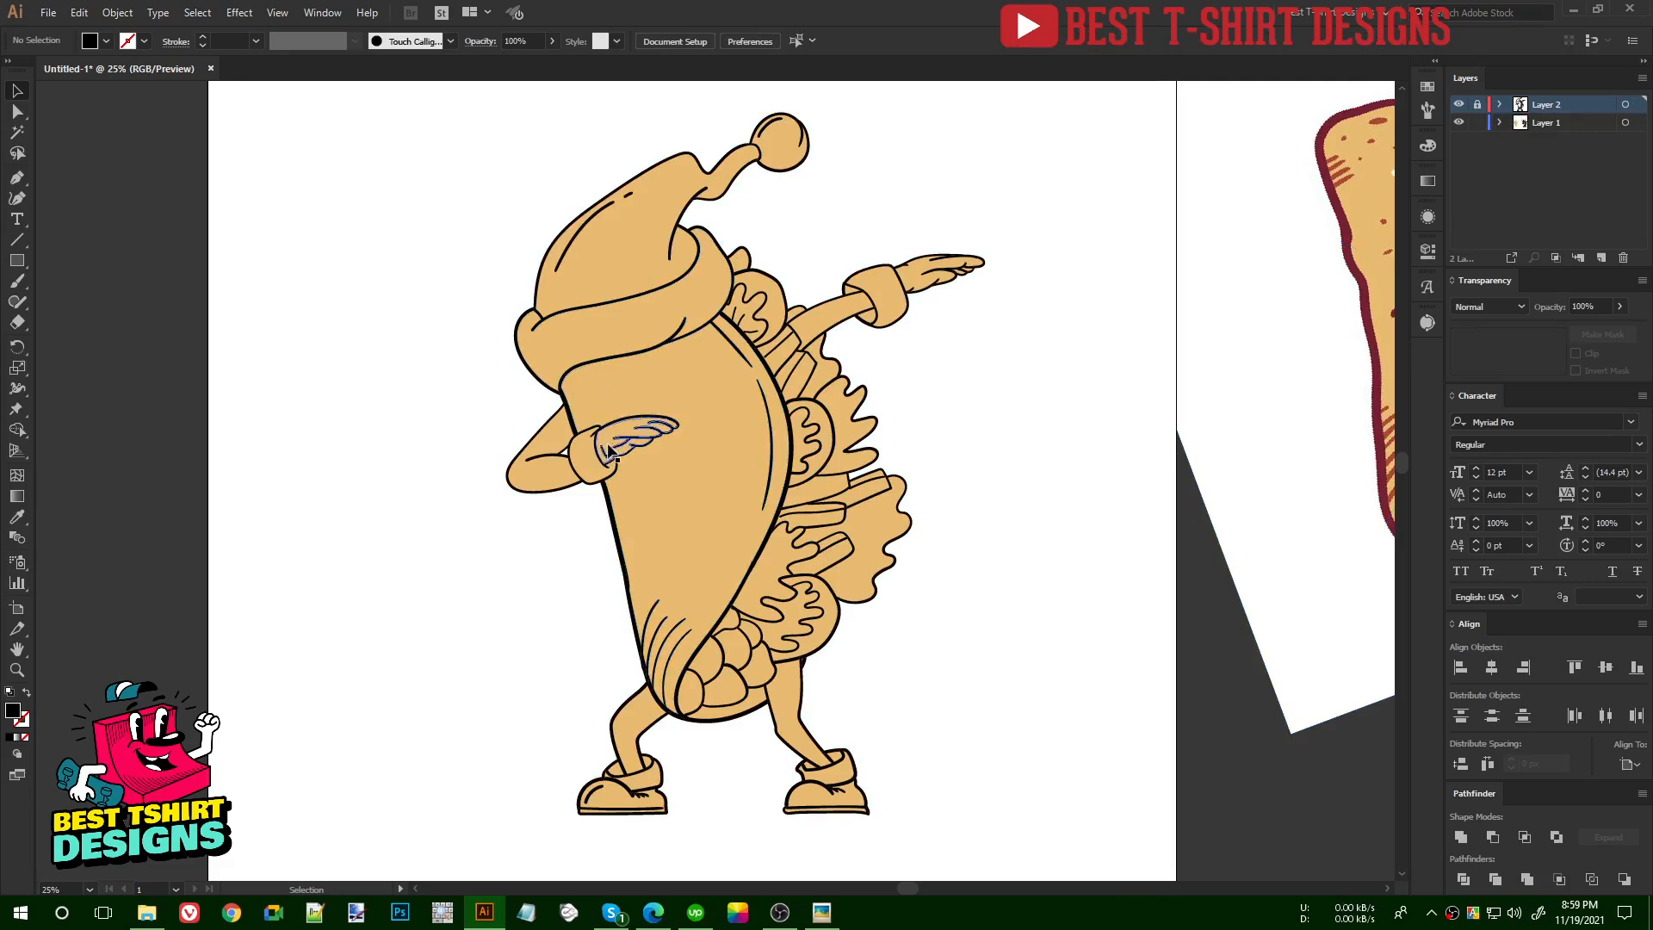
- Move the taco reference image closer to the character so its colours are within easy reach
{"action": "left_click_drag", "start_coordinate": [552, 454], "coordinate": [442, 379]}
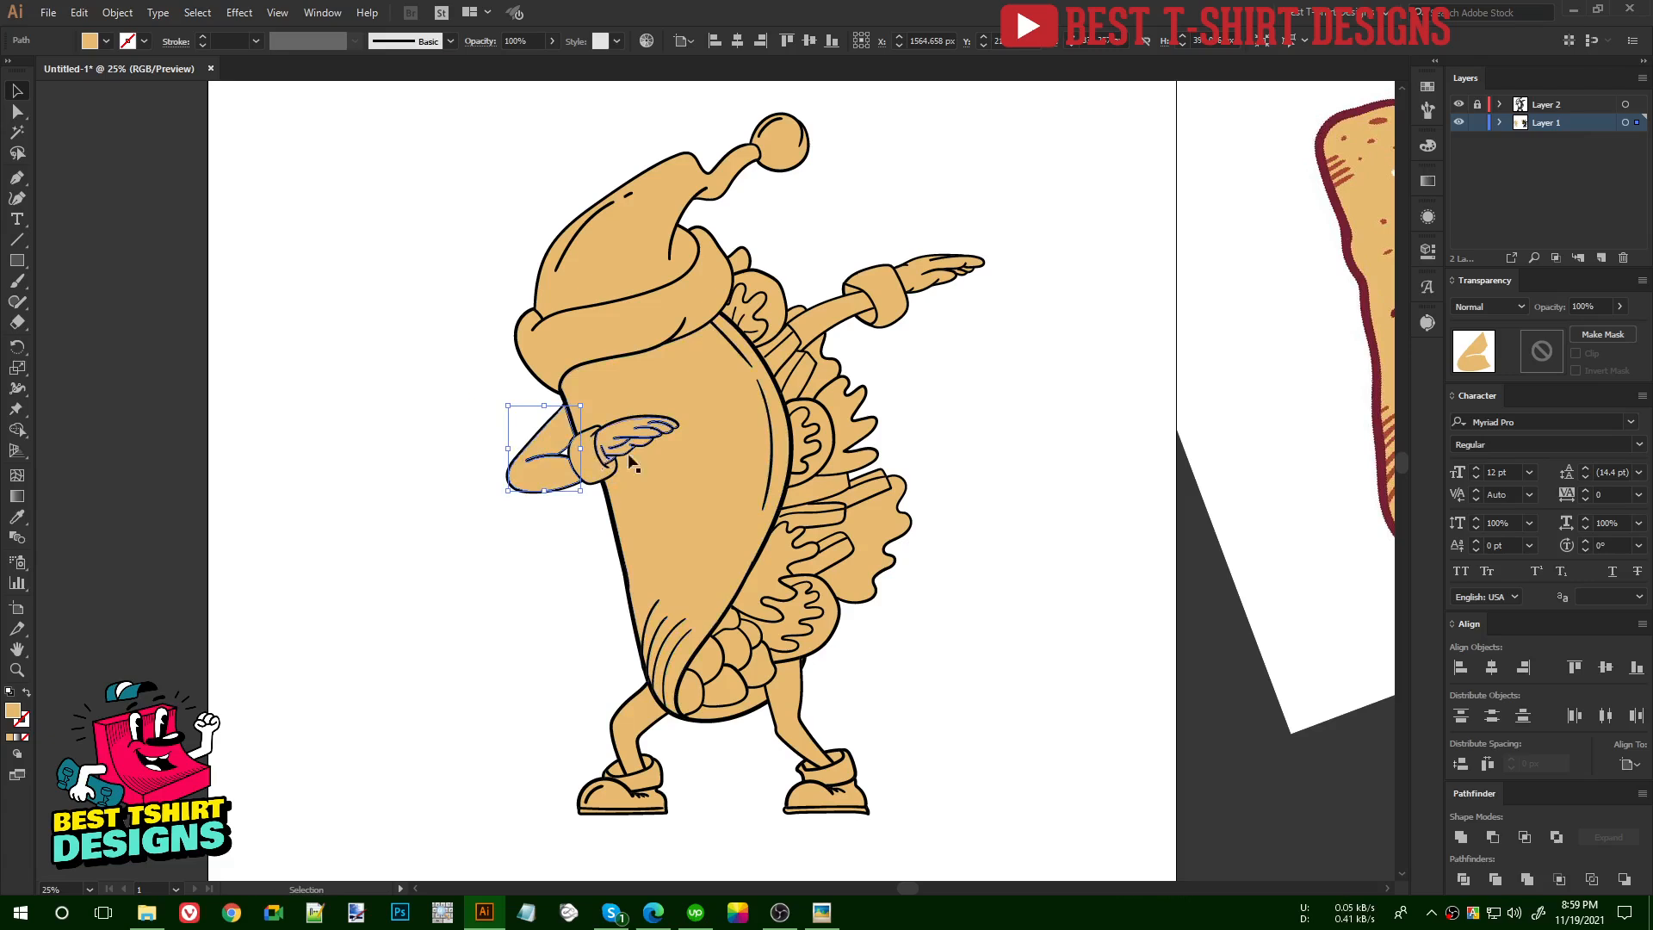
{"action": "left_click", "coordinate": [1053, 484]}
{"action": "left_click_drag", "start_coordinate": [967, 447], "coordinate": [927, 469]}
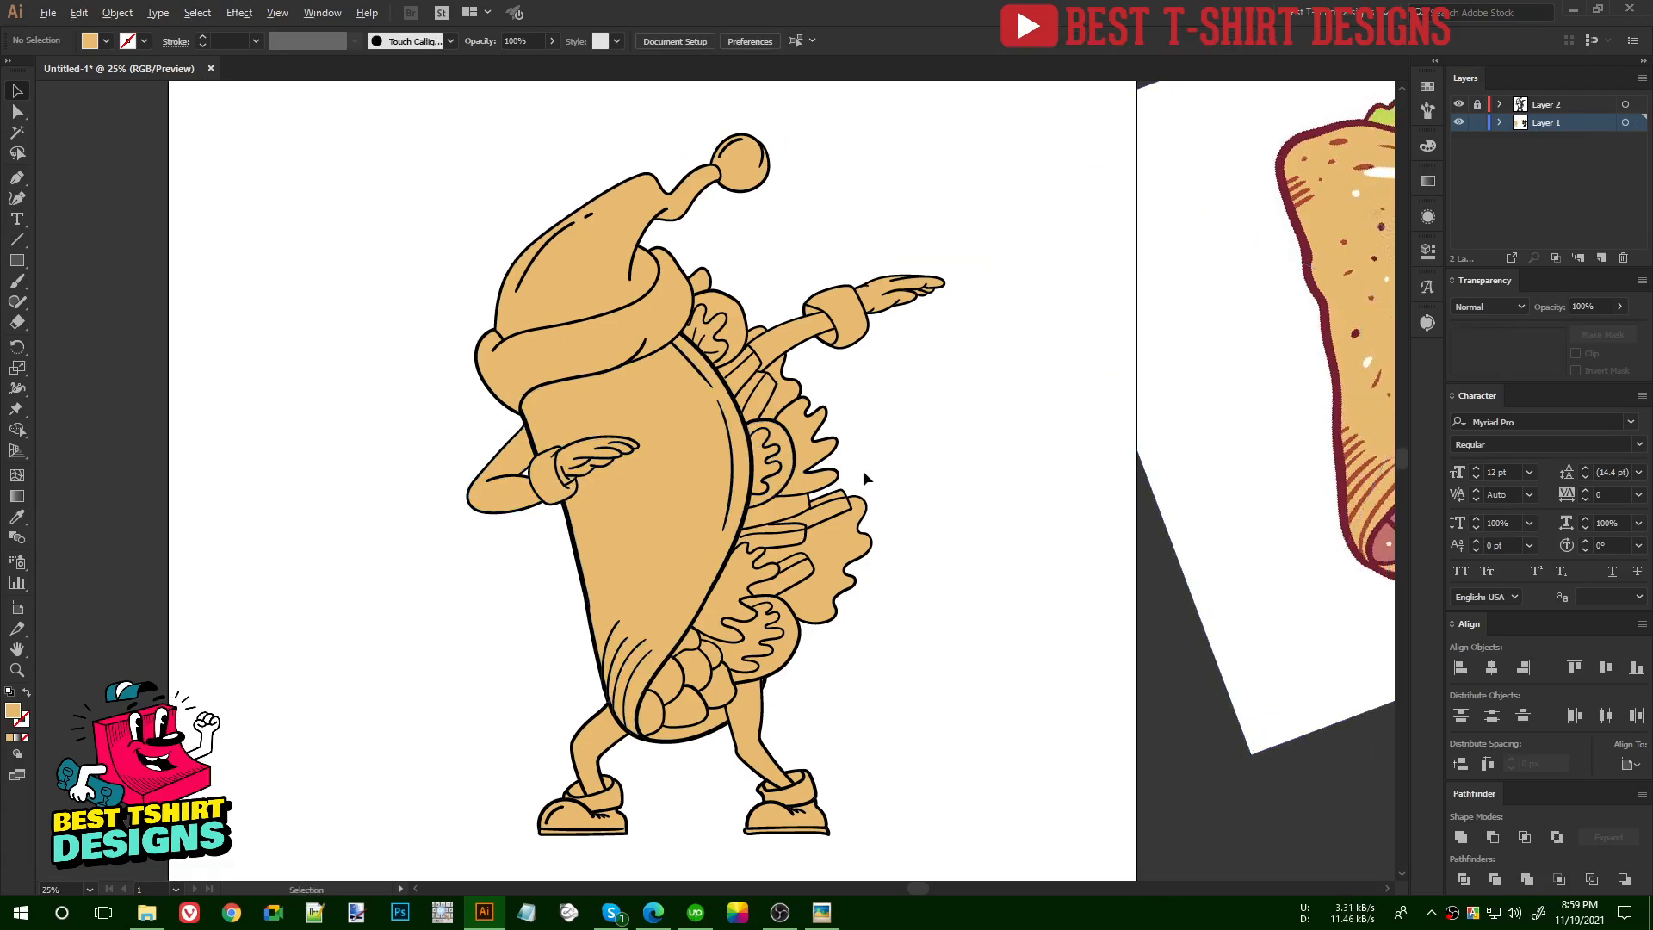
{"action": "scroll", "coordinate": [866, 469], "scroll_direction": "down", "scroll_amount": 2}
{"action": "left_click_drag", "start_coordinate": [846, 454], "coordinate": [658, 515]}
{"action": "scroll", "coordinate": [653, 515], "scroll_direction": "up", "scroll_amount": 1}
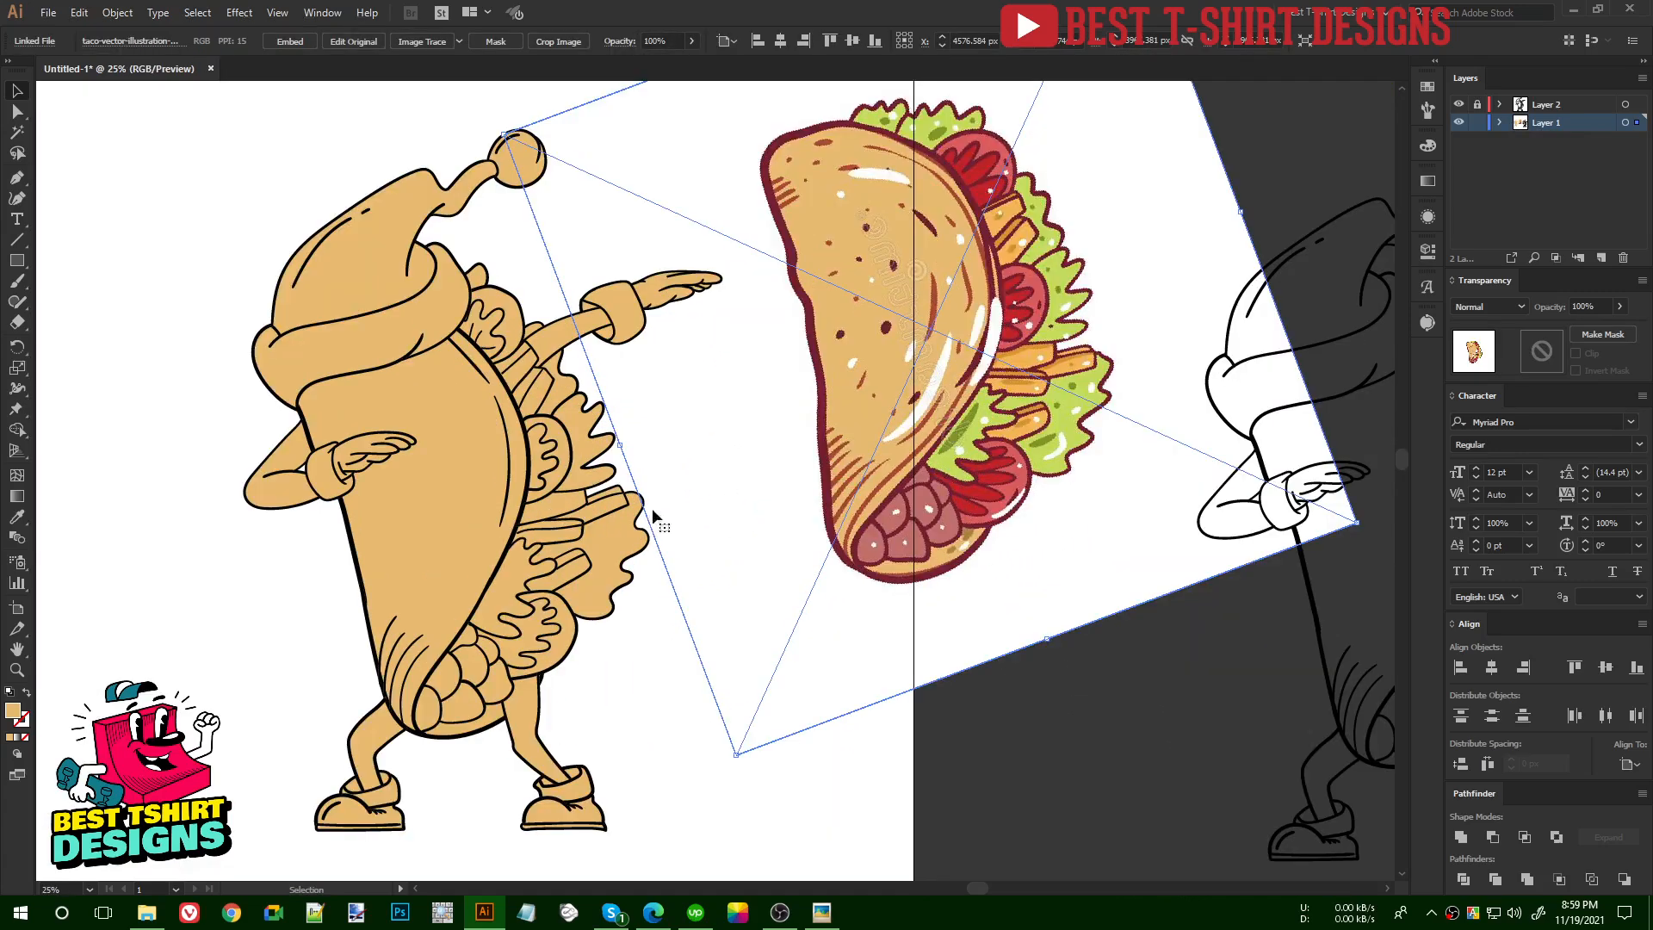
- Fill the middle tomato slice's outer area with dark red and its inner area with light red, both sampled from the reference tomato
{"action": "left_click", "coordinate": [557, 437]}
{"action": "key", "text": "i"}
{"action": "left_click", "coordinate": [1020, 296]}
{"action": "key", "text": "v"}
{"action": "left_click", "coordinate": [539, 456]}
{"action": "key", "text": "i"}
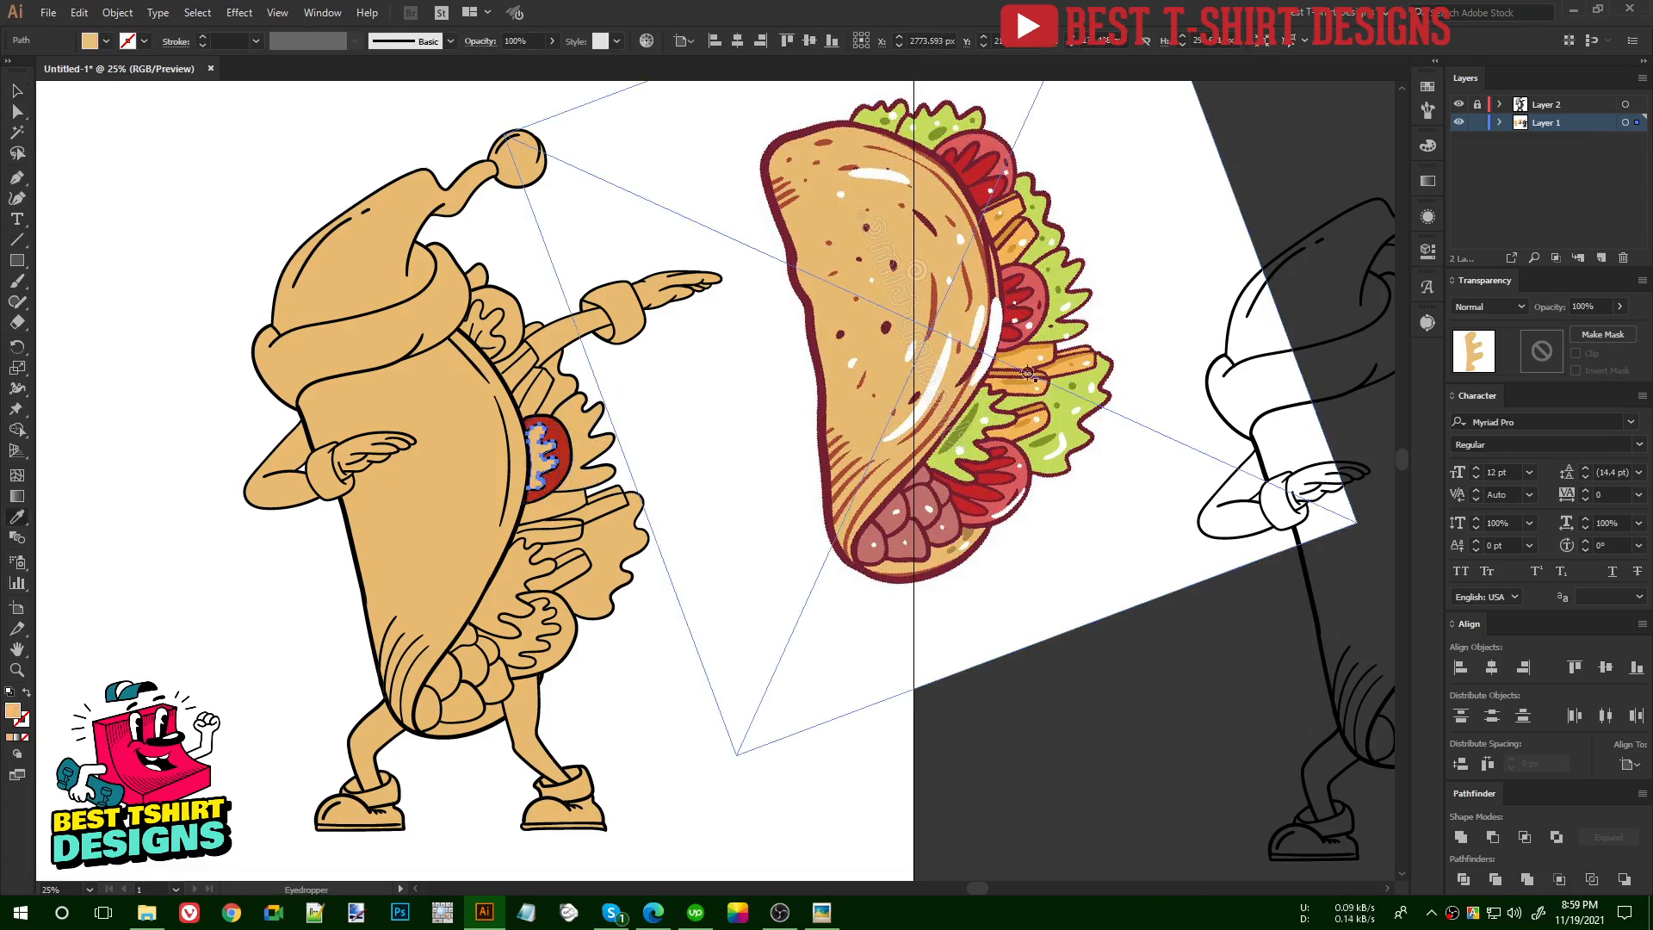
{"action": "left_click", "coordinate": [1036, 281]}
{"action": "key", "text": "v"}
{"action": "left_click", "coordinate": [664, 657]}
- Shift the reference image slightly away from the character and fill the large lower lettuce leaf with olive green sampled from the reference
{"action": "left_click_drag", "start_coordinate": [723, 588], "coordinate": [771, 593]}
{"action": "left_click", "coordinate": [669, 663]}
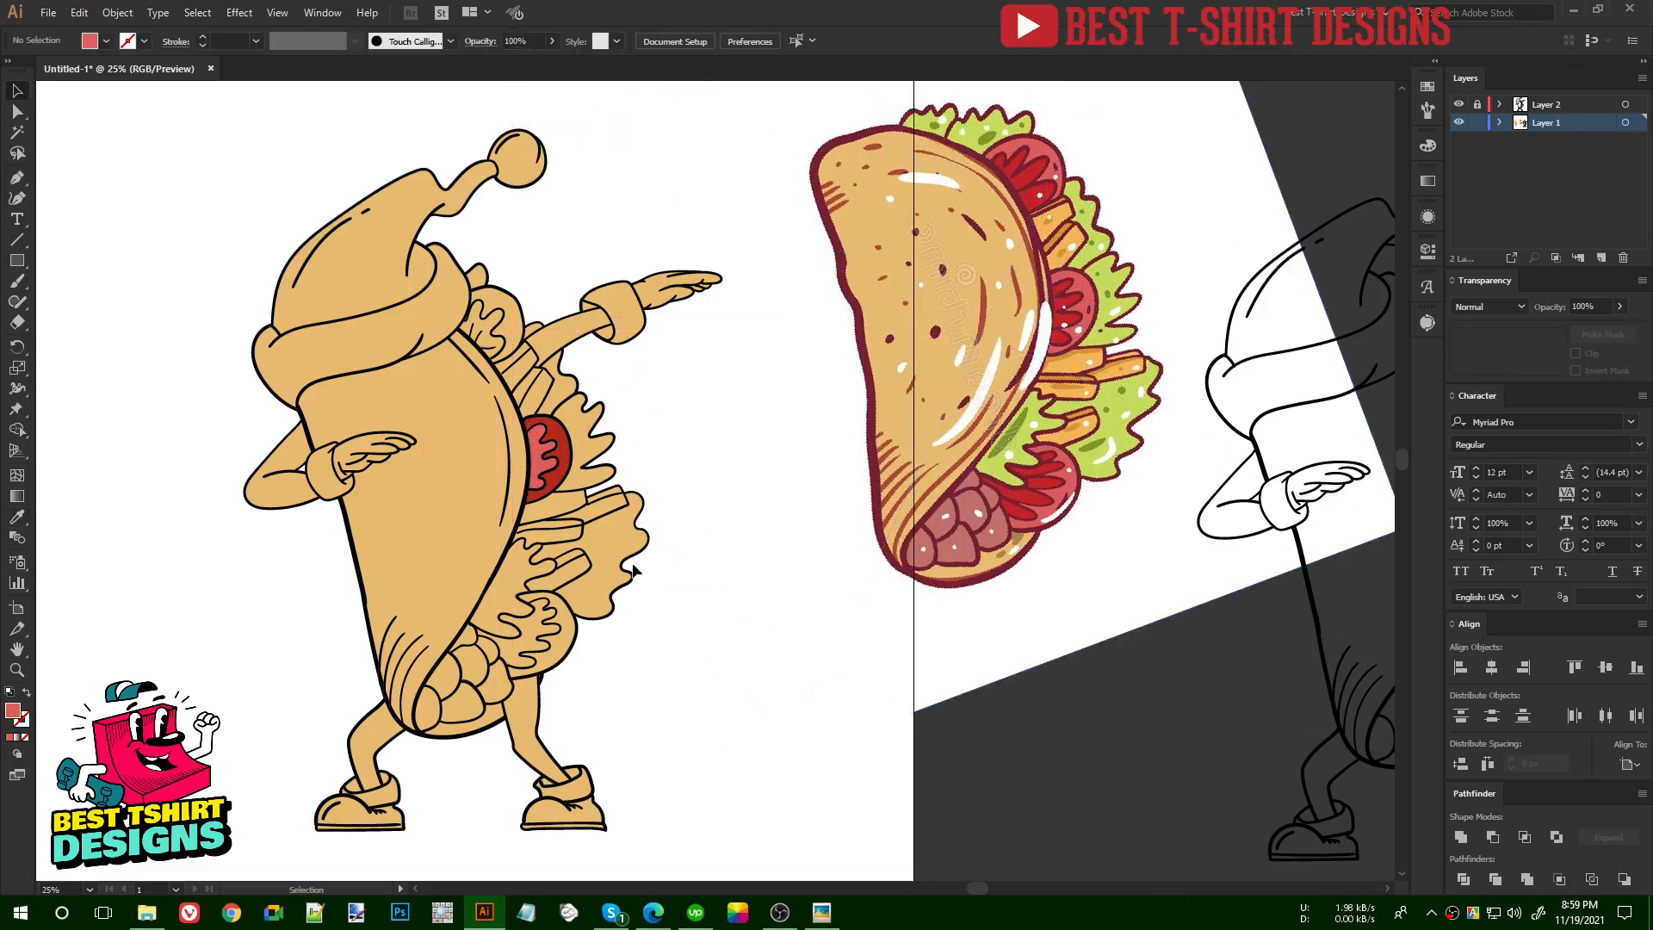
{"action": "left_click", "coordinate": [623, 528]}
{"action": "key", "text": "i"}
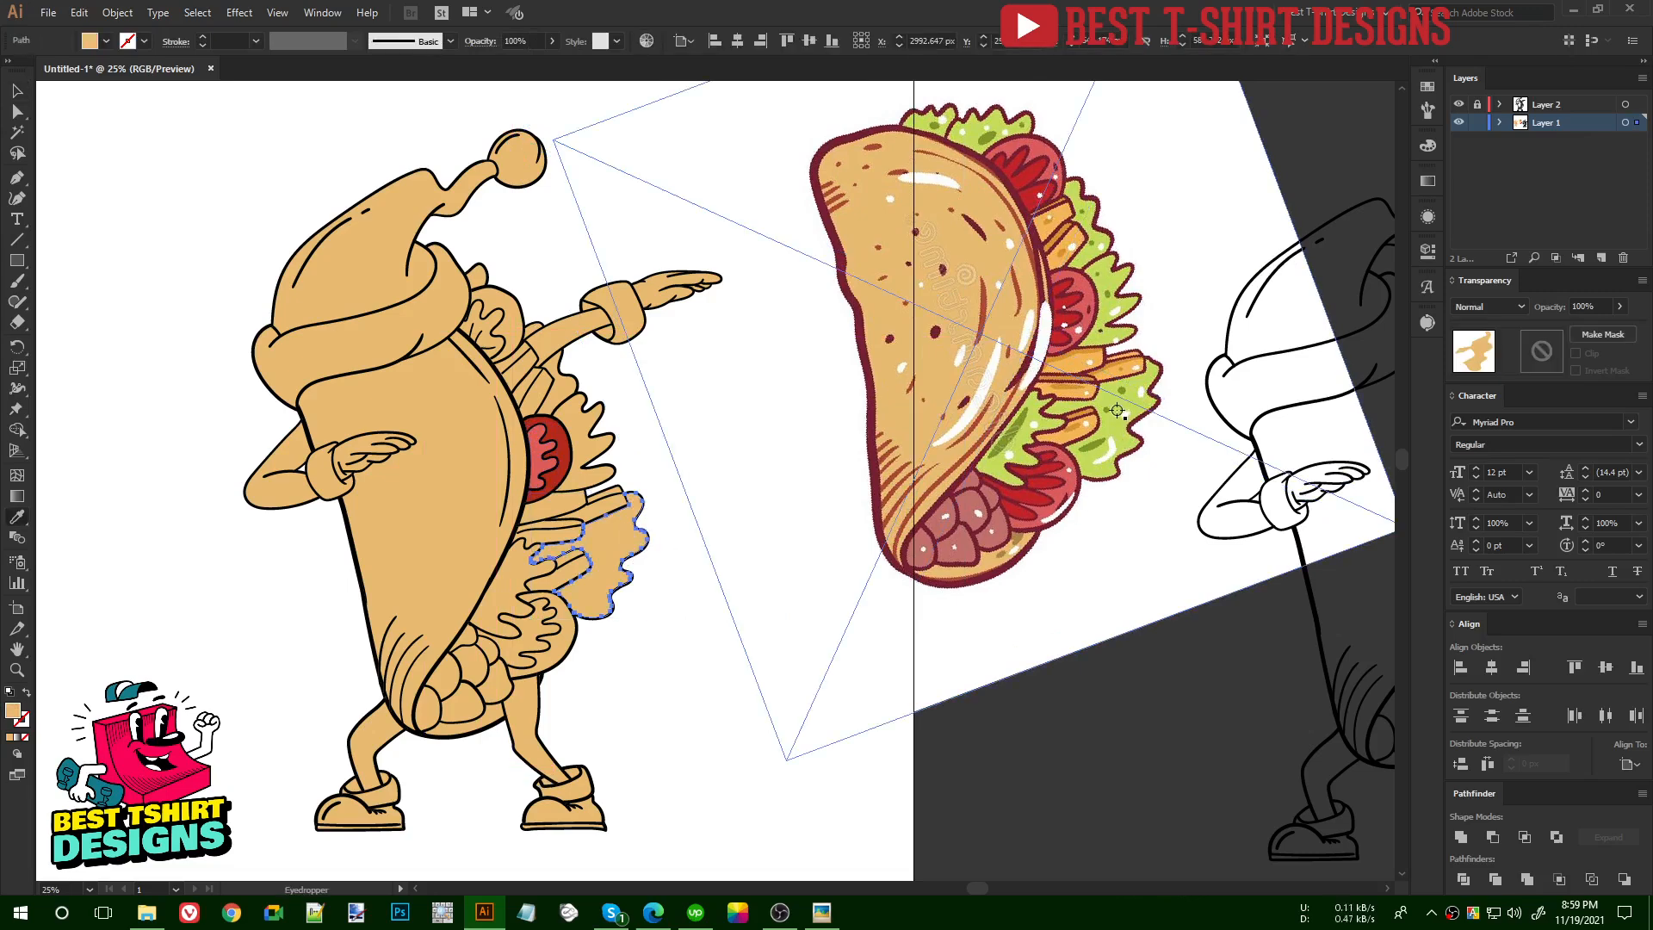
{"action": "left_click", "coordinate": [1093, 447]}
{"action": "key", "text": "v"}
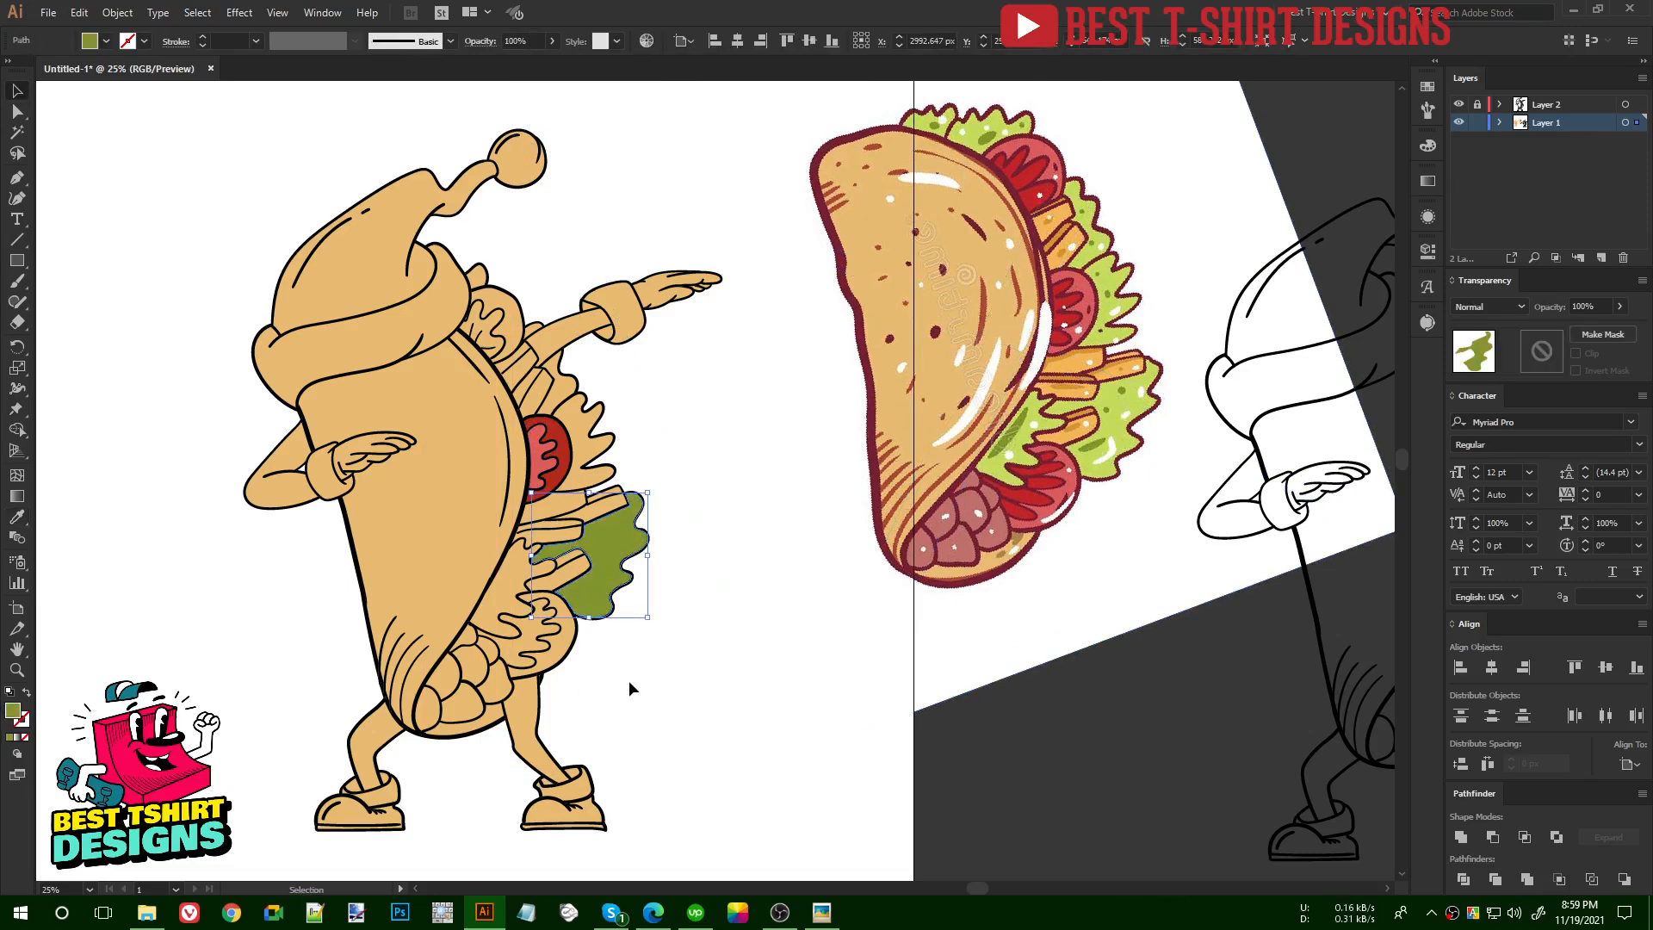
{"action": "left_click", "coordinate": [628, 680]}
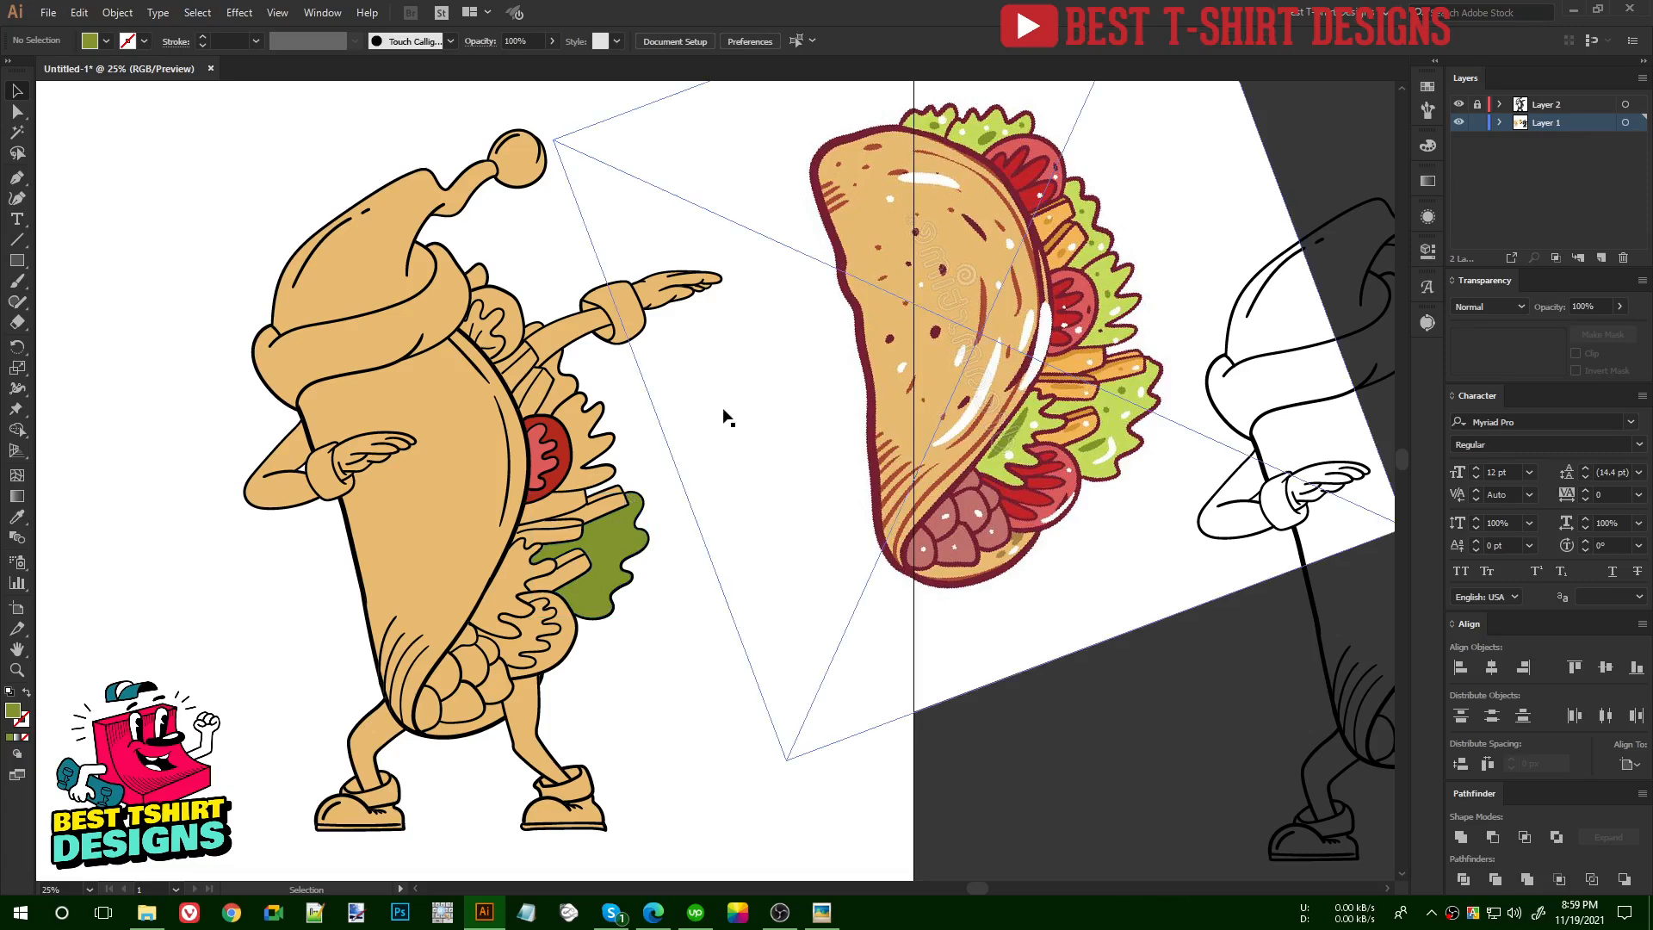
- Fill the piece just below the tomato slice with the orange sampled from the reference fries
{"action": "left_click", "coordinate": [558, 507]}
{"action": "key", "text": "i"}
{"action": "left_click", "coordinate": [1077, 363]}
{"action": "key", "text": "v"}
{"action": "left_click", "coordinate": [644, 630]}
- Fill one round piece of the filling at the taco's lower end with the dark red of the coloured tomato slice
{"action": "key", "text": "shift+b"}
{"action": "left_click", "coordinate": [472, 668]}
{"action": "key", "text": "i"}
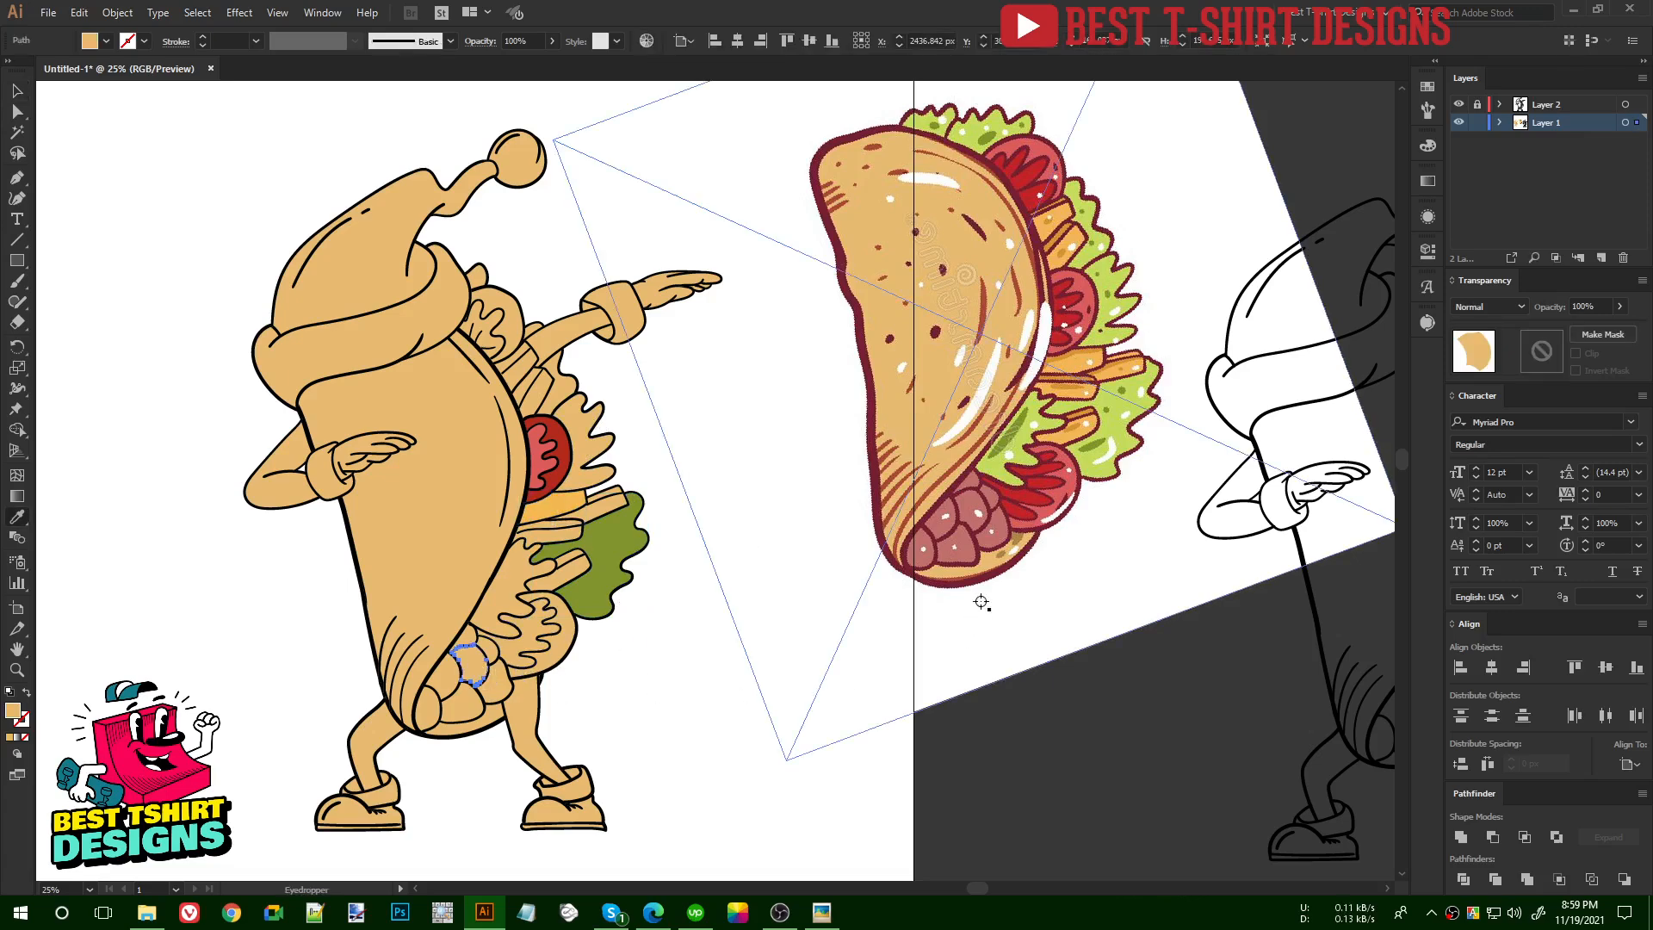
{"action": "left_click", "coordinate": [967, 551]}
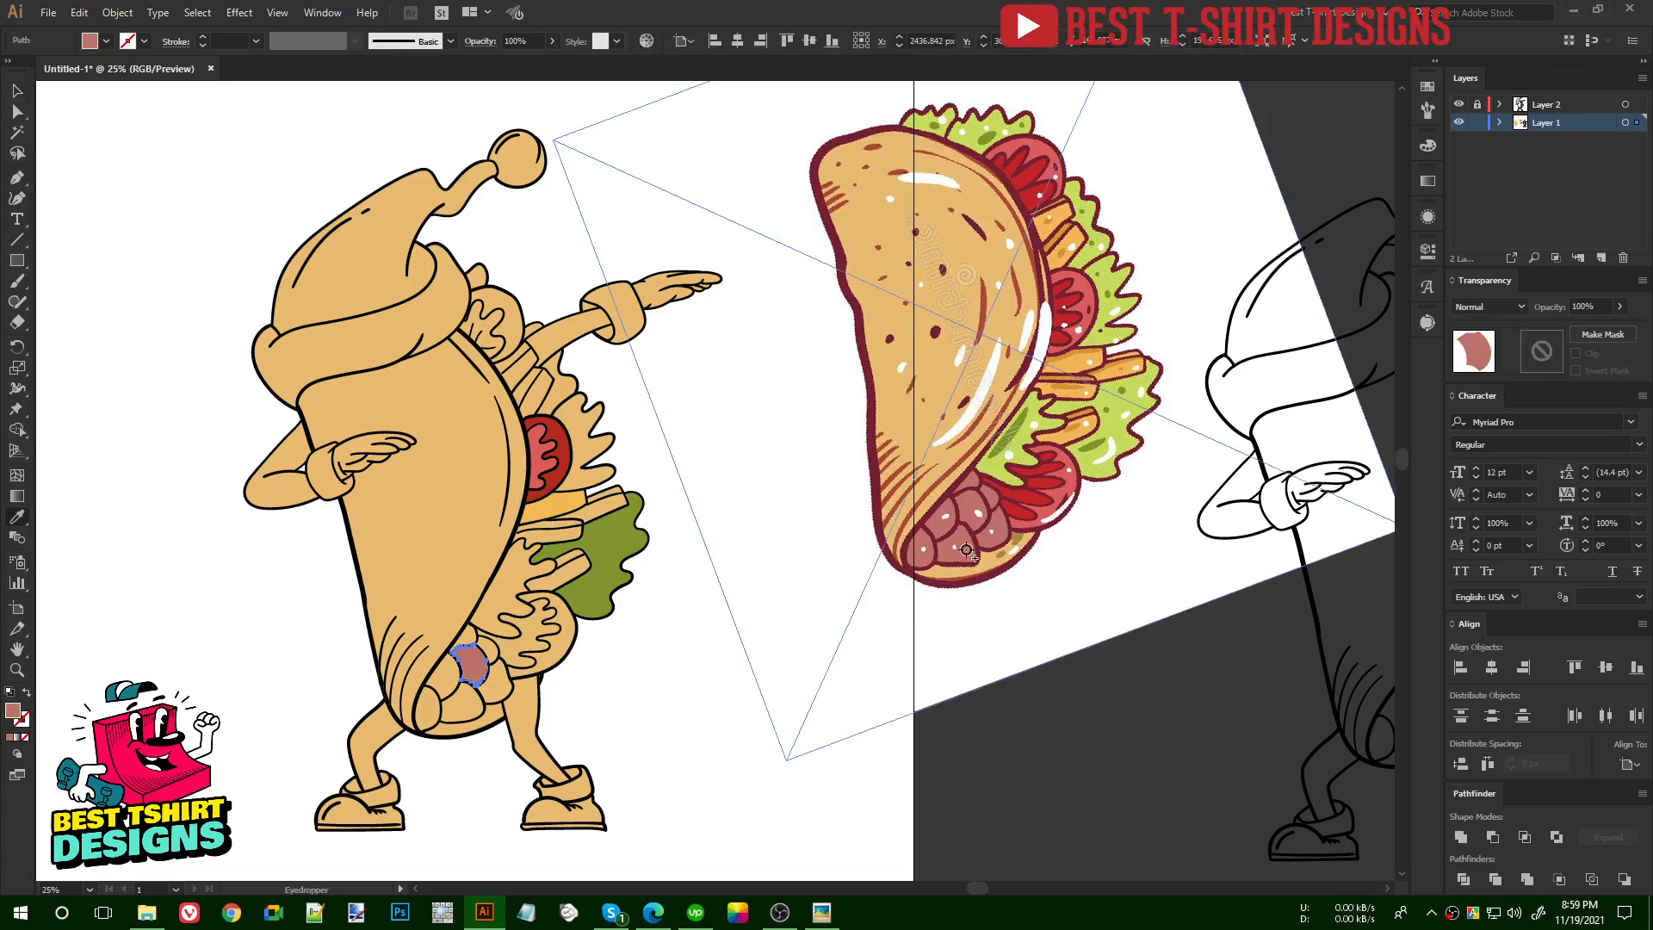
{"action": "left_click", "coordinate": [564, 454]}
{"action": "key", "text": "v"}
{"action": "left_click", "coordinate": [605, 713]}
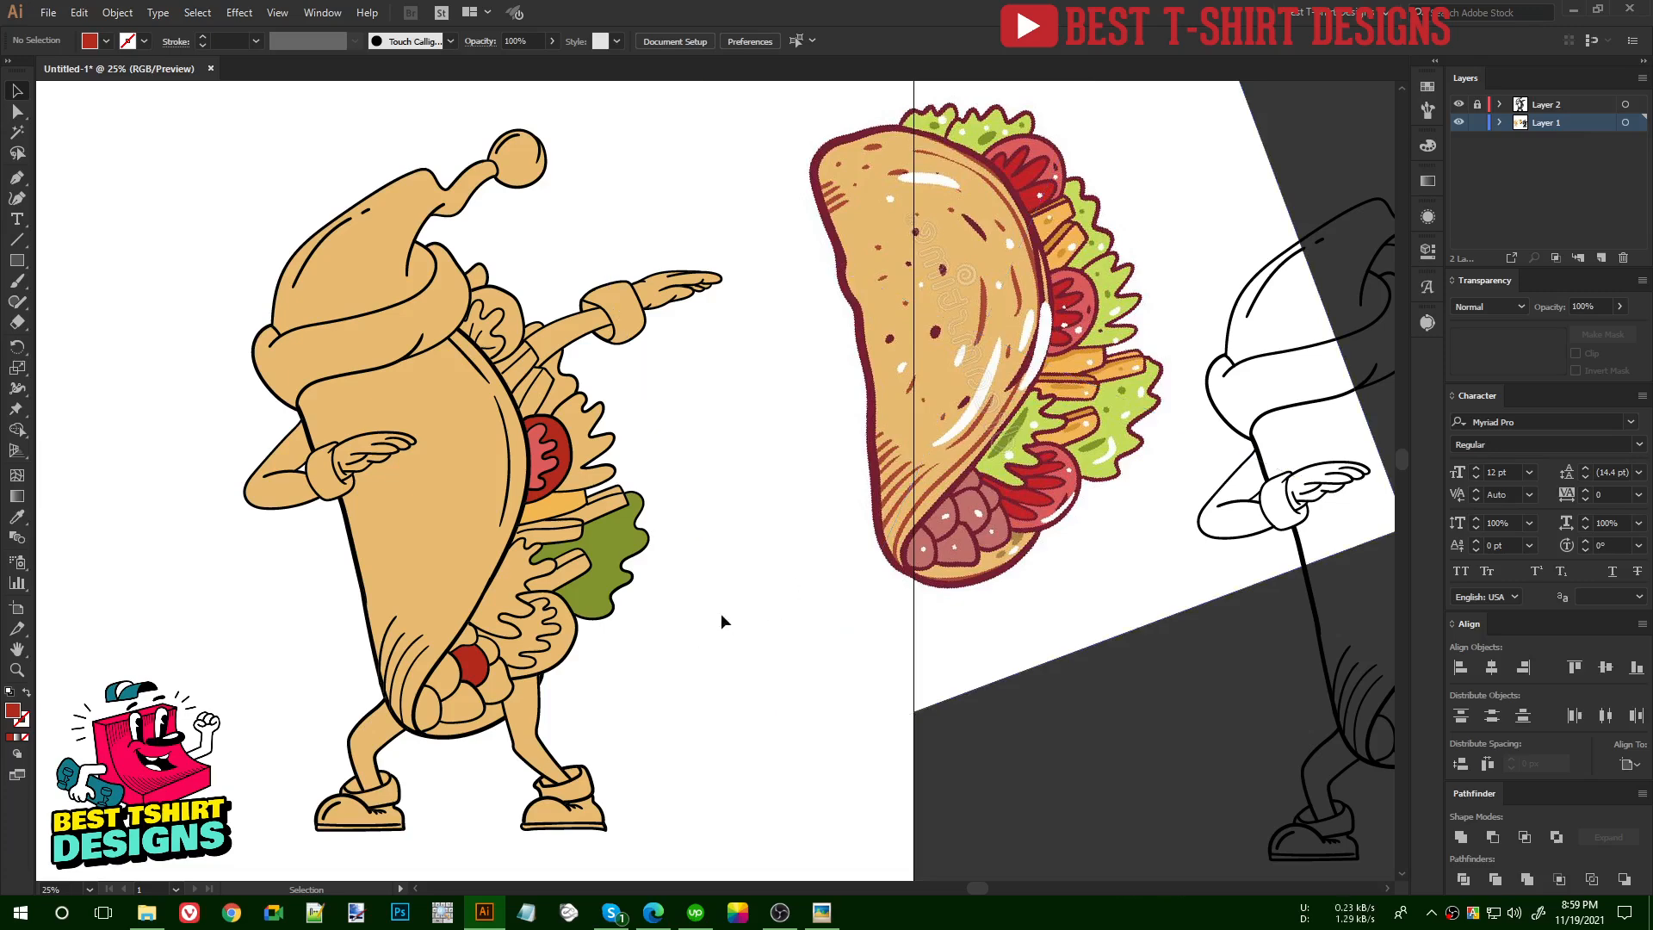
- Fill the cloth part of the Santa hat with the dark red sampled from the character's tomato slice
{"action": "left_click", "coordinate": [378, 270]}
{"action": "key", "text": "i"}
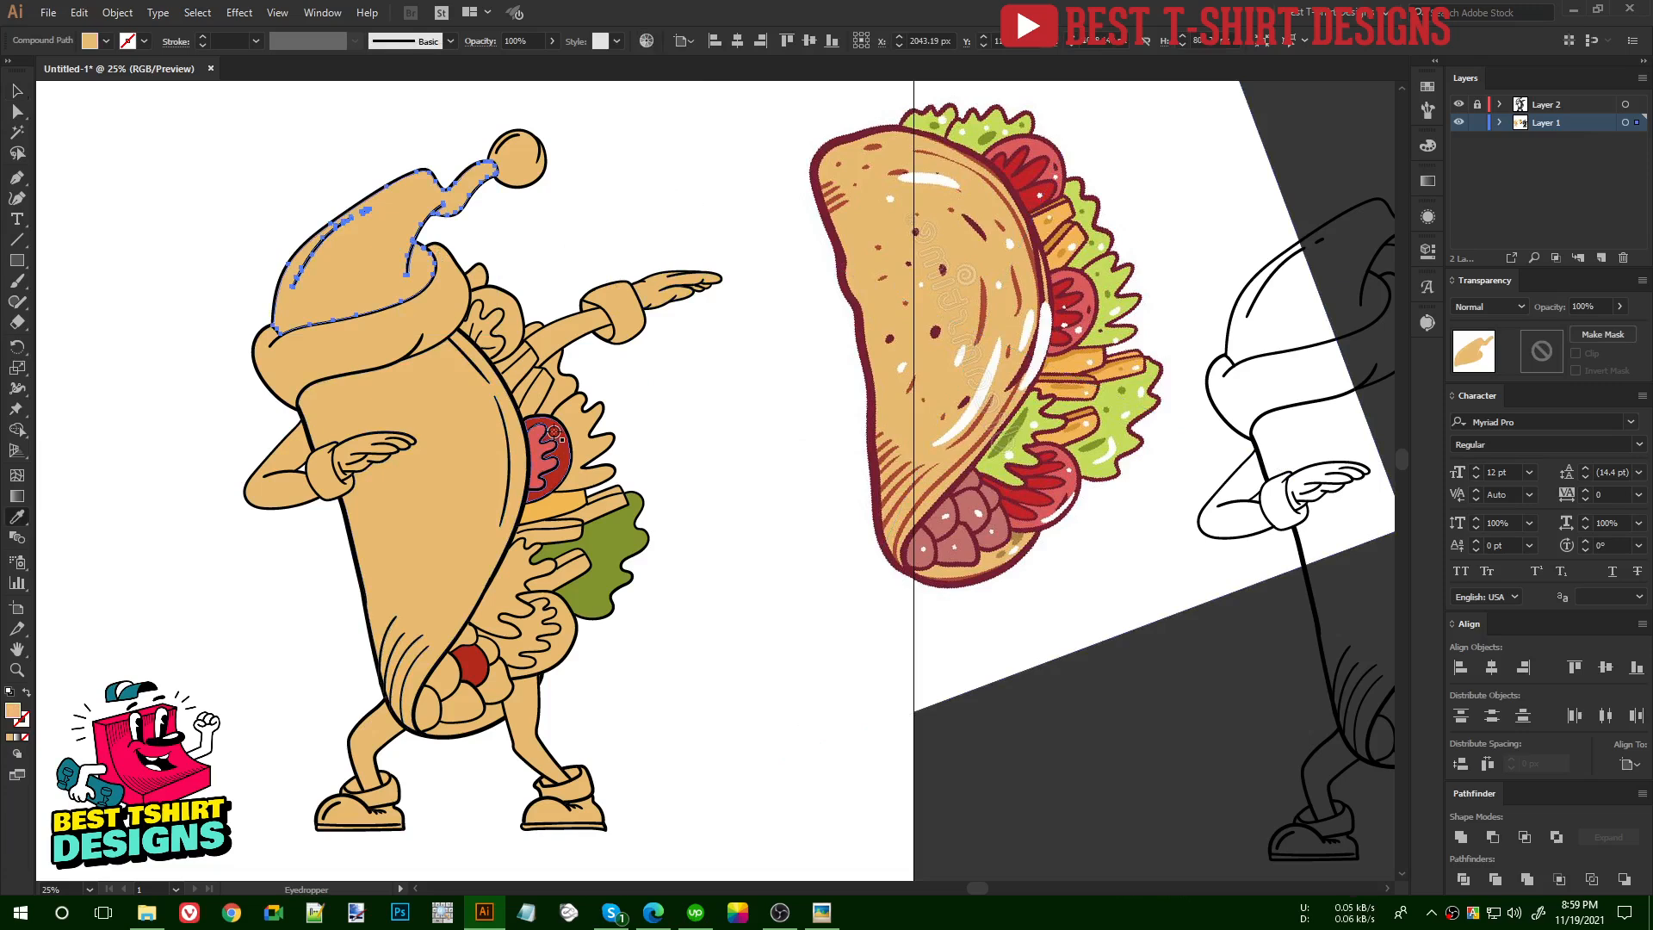
{"action": "left_click", "coordinate": [556, 431]}
{"action": "key", "text": "v"}
- Fill the Santa hat's brim with the lightest grey swatch
{"action": "left_click", "coordinate": [370, 366]}
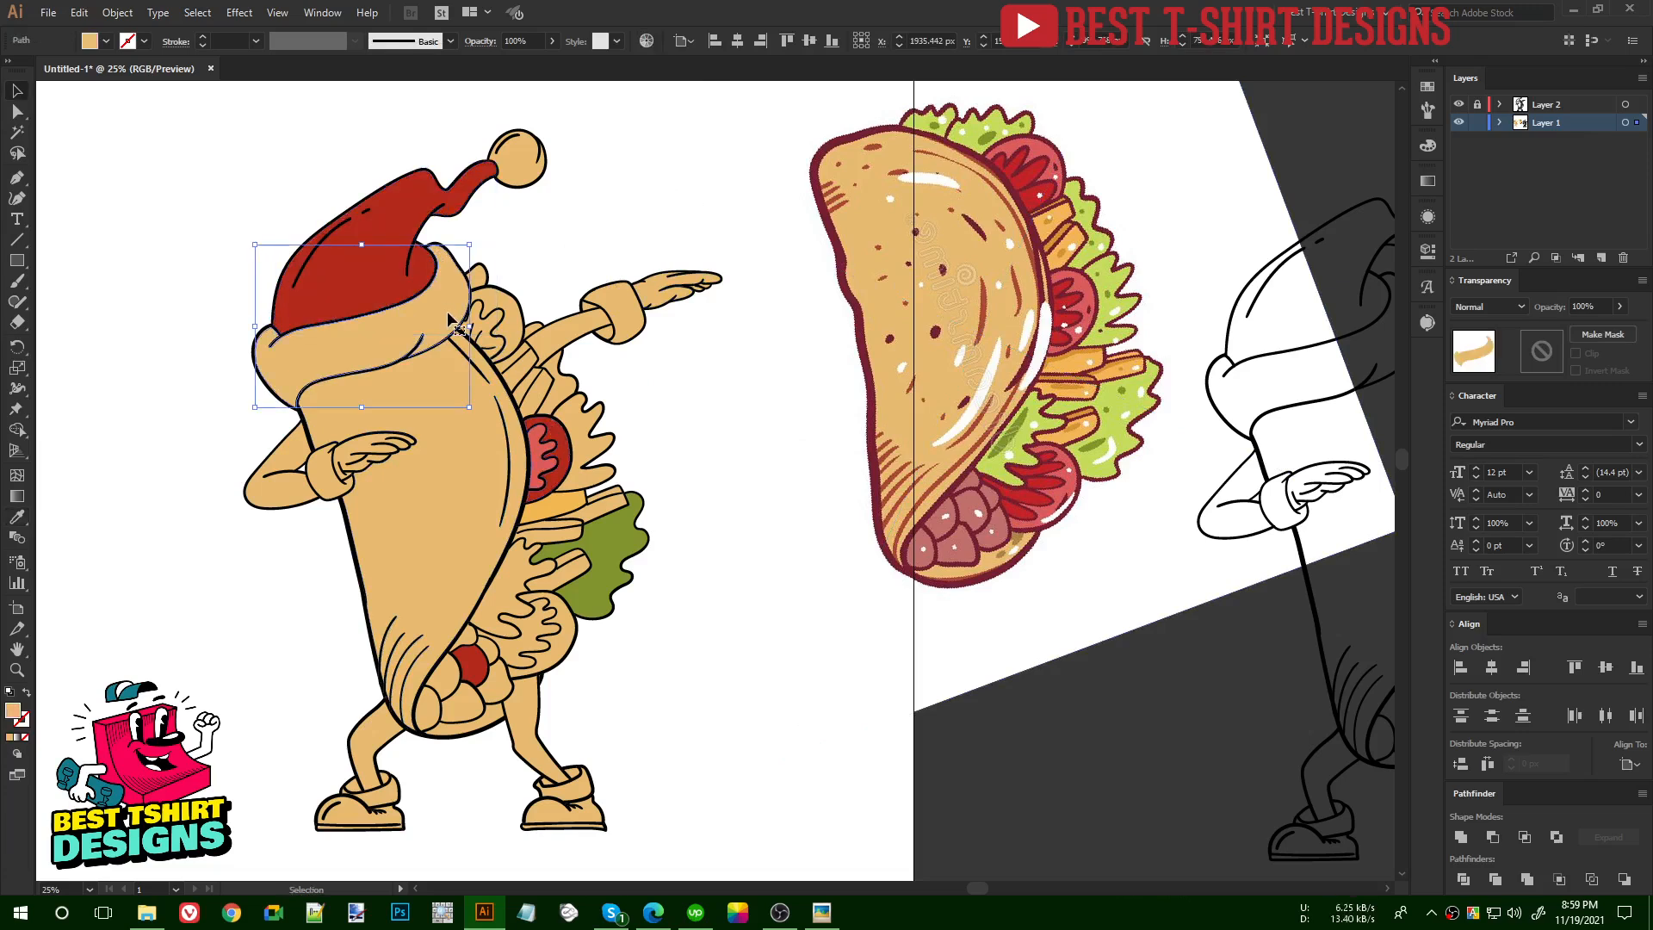
{"action": "left_click", "coordinate": [106, 41]}
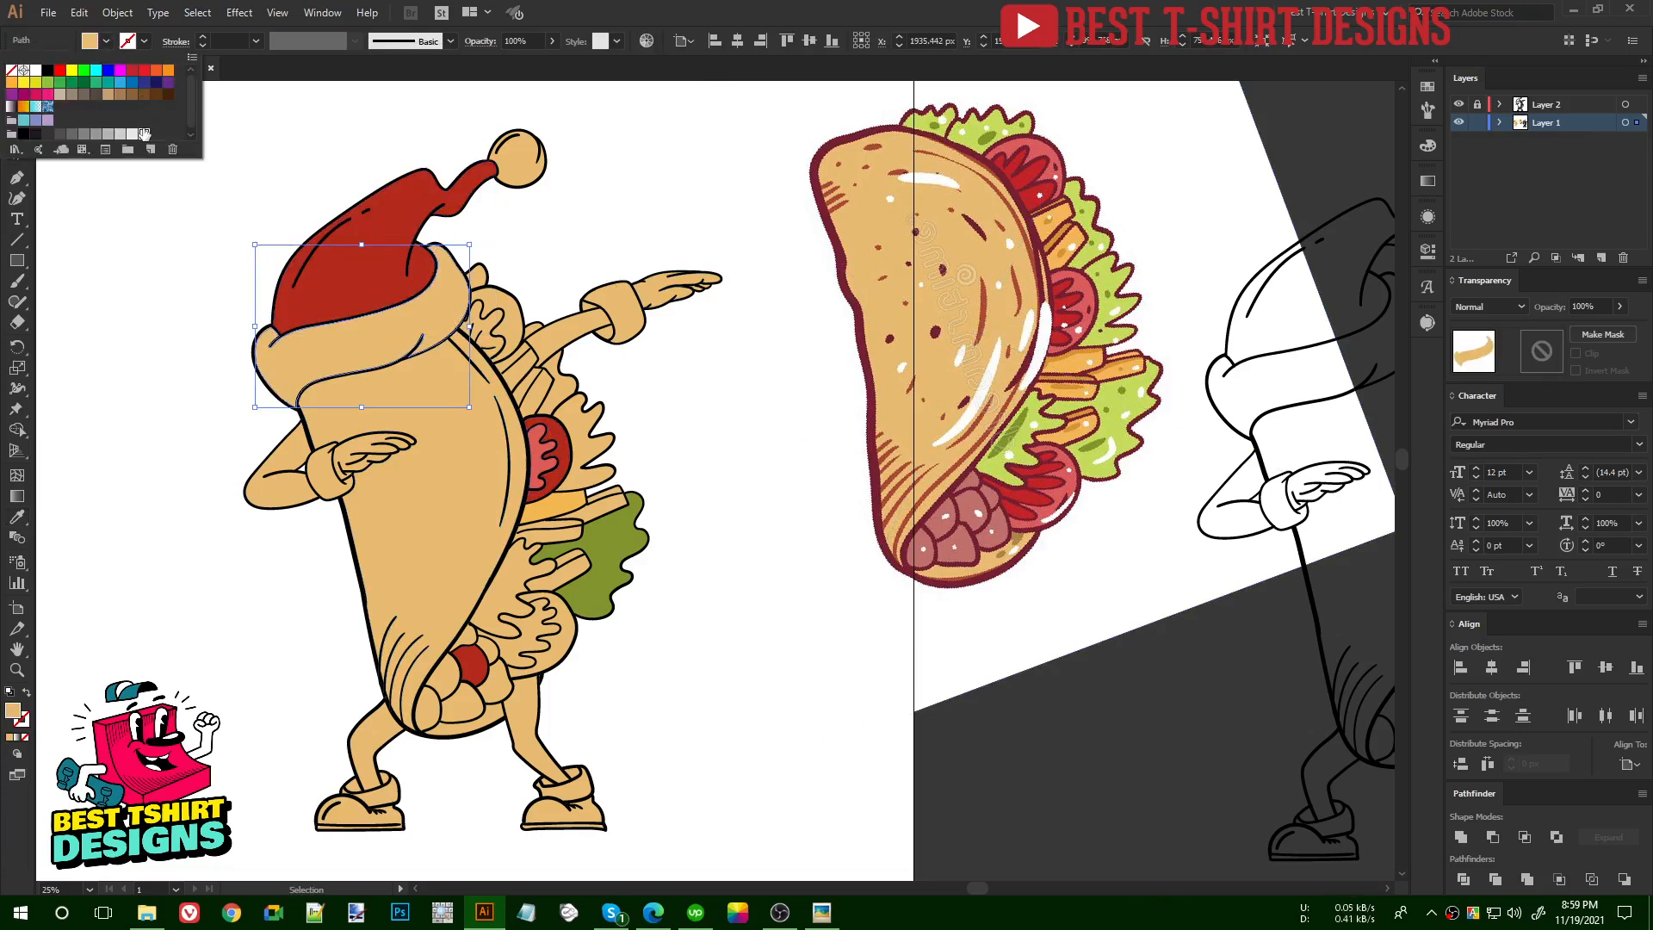
{"action": "left_click", "coordinate": [143, 134]}
- Fill the pompom at the tip of the Santa hat with the lightest grey swatch, matching the brim
{"action": "left_click", "coordinate": [503, 175]}
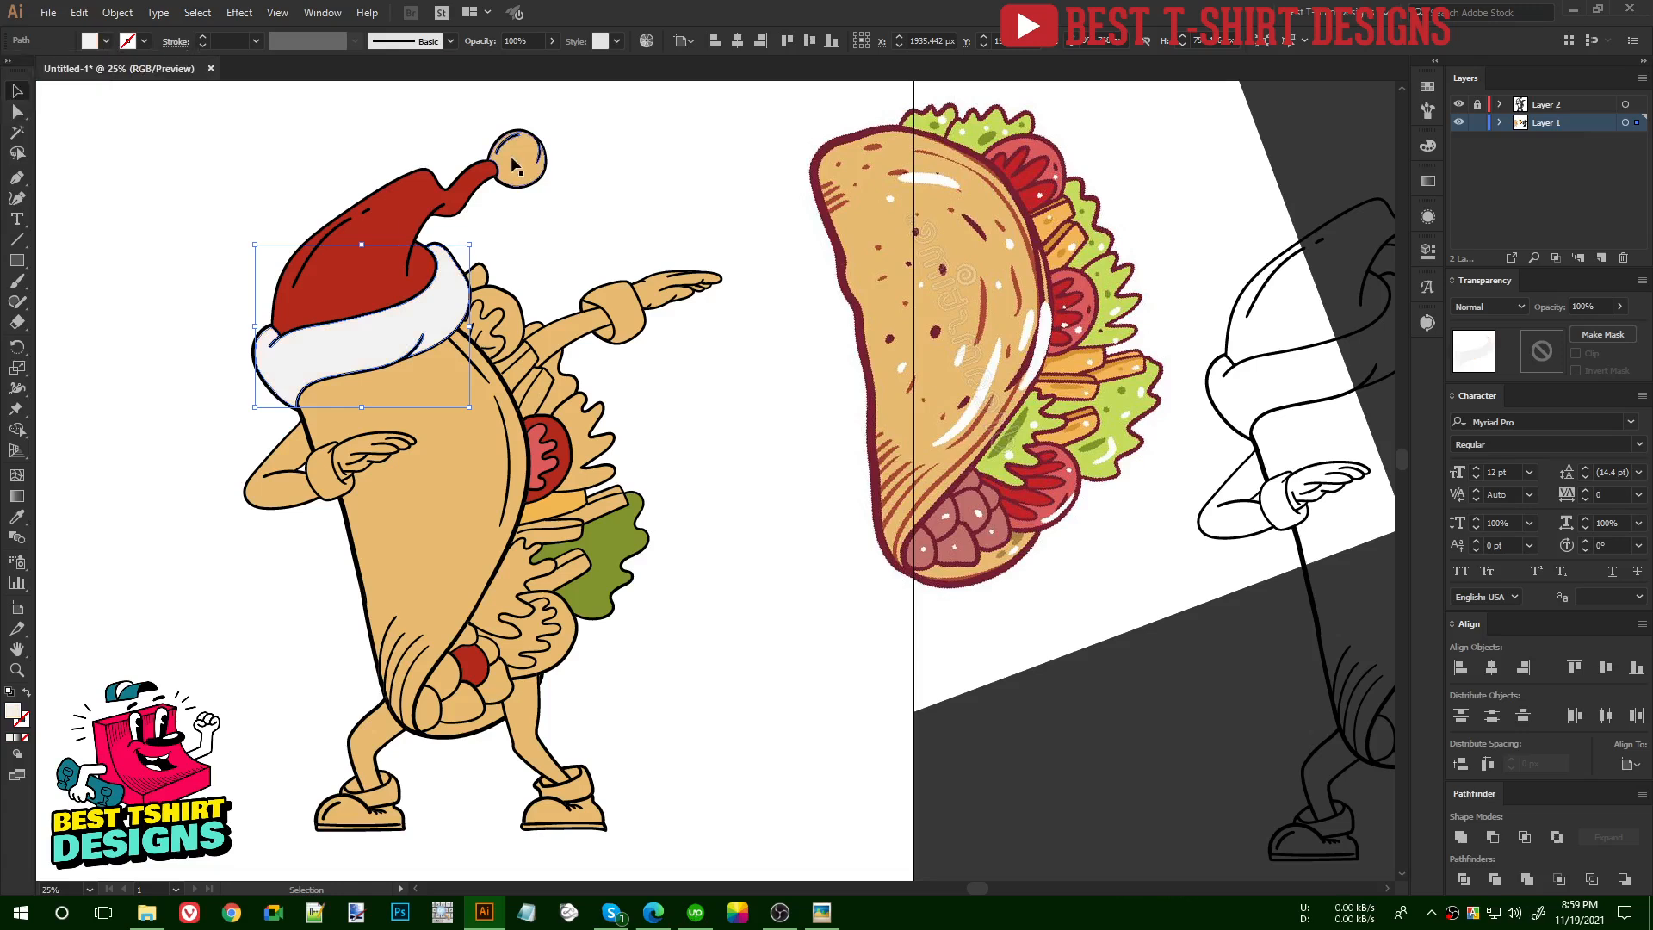
{"action": "left_click", "coordinate": [513, 164]}
{"action": "left_click", "coordinate": [106, 41]}
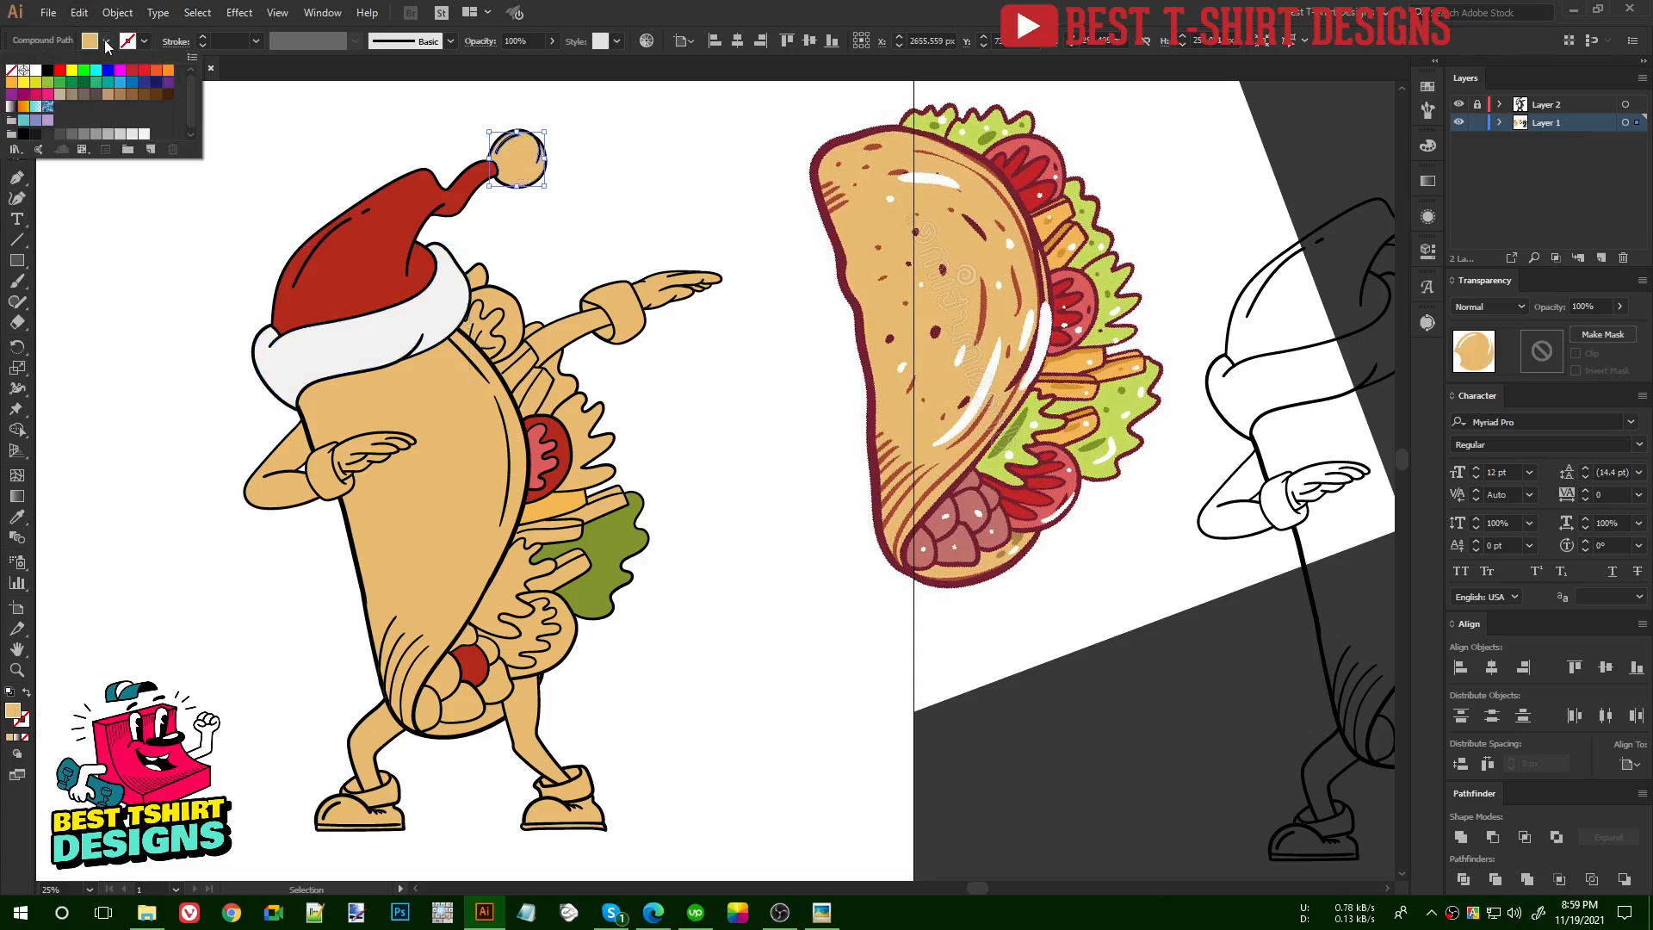
{"action": "left_click", "coordinate": [144, 135]}
{"action": "left_click", "coordinate": [151, 275]}
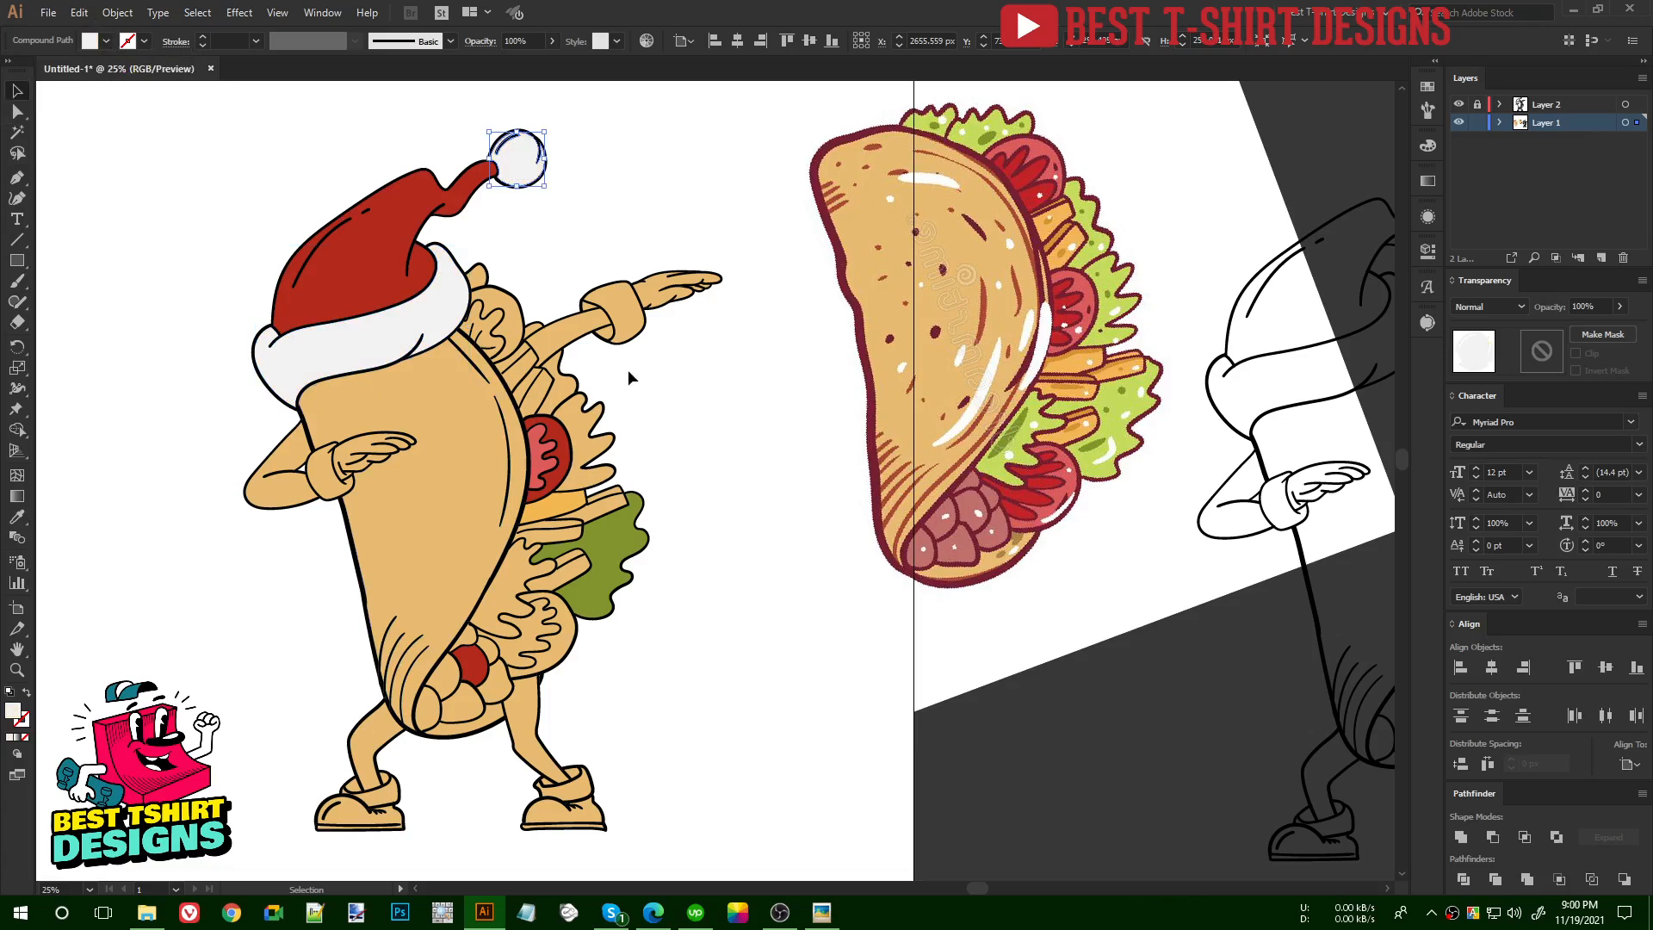
- Fill the glove and cuff pieces of the outstretched arm with the lightest grey swatch
{"action": "scroll", "coordinate": [634, 295], "scroll_direction": "up", "scroll_amount": 4}
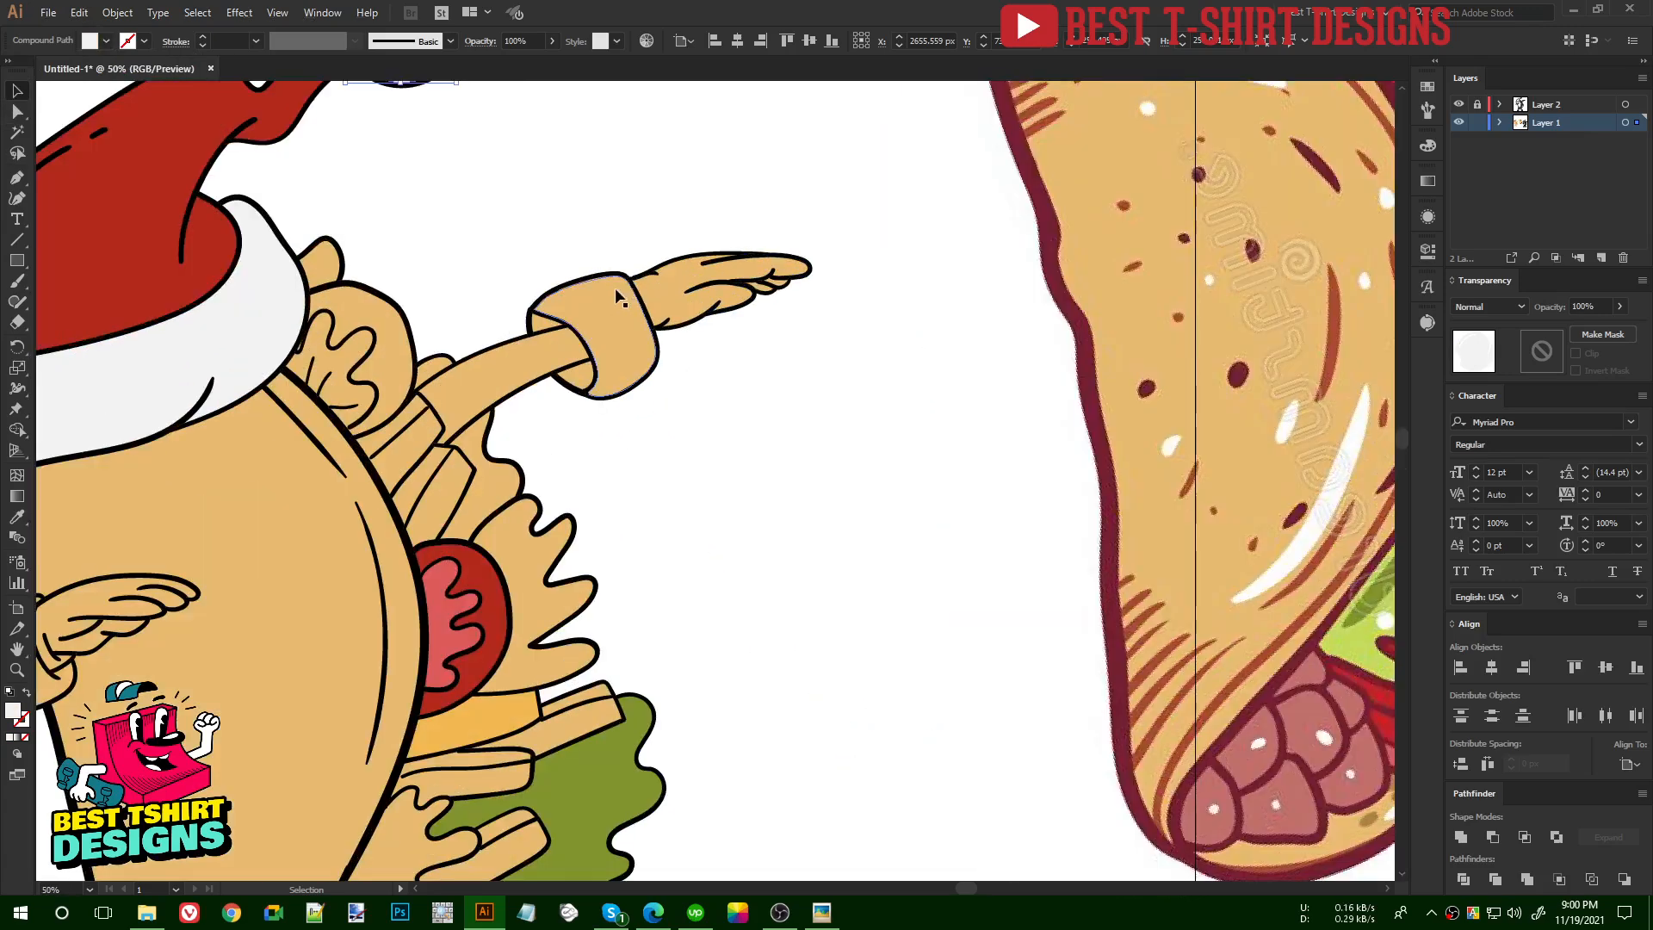
{"action": "left_click", "coordinate": [628, 297]}
{"action": "left_click", "coordinate": [616, 295]}
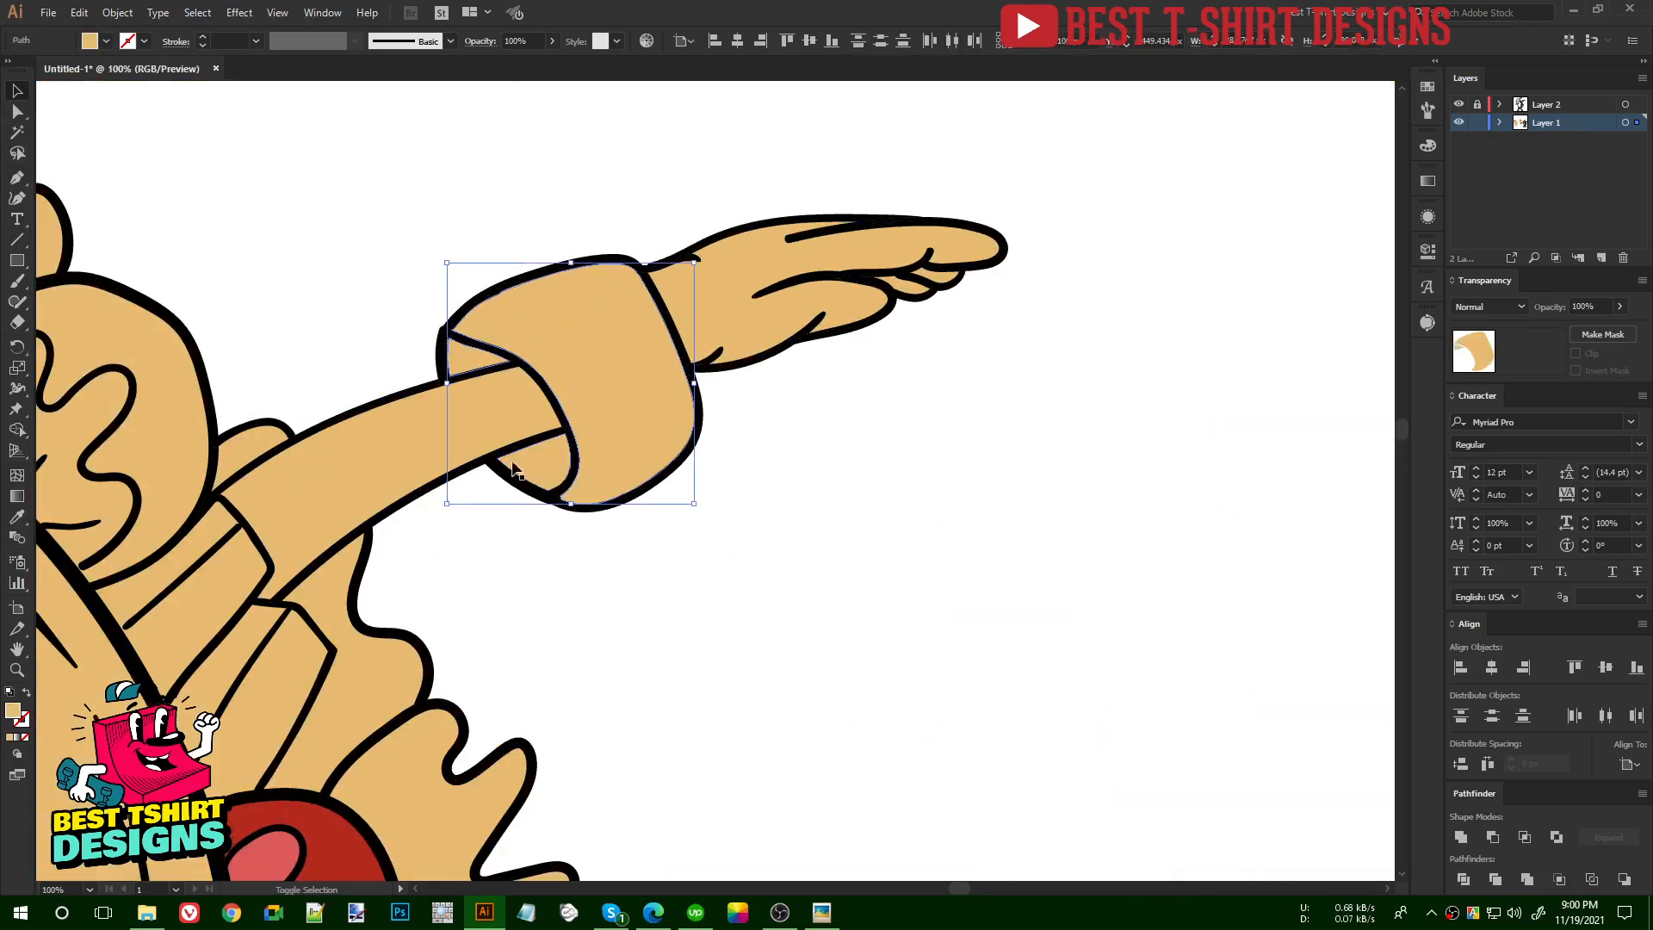
{"action": "left_click", "coordinate": [746, 333], "text": "shift"}
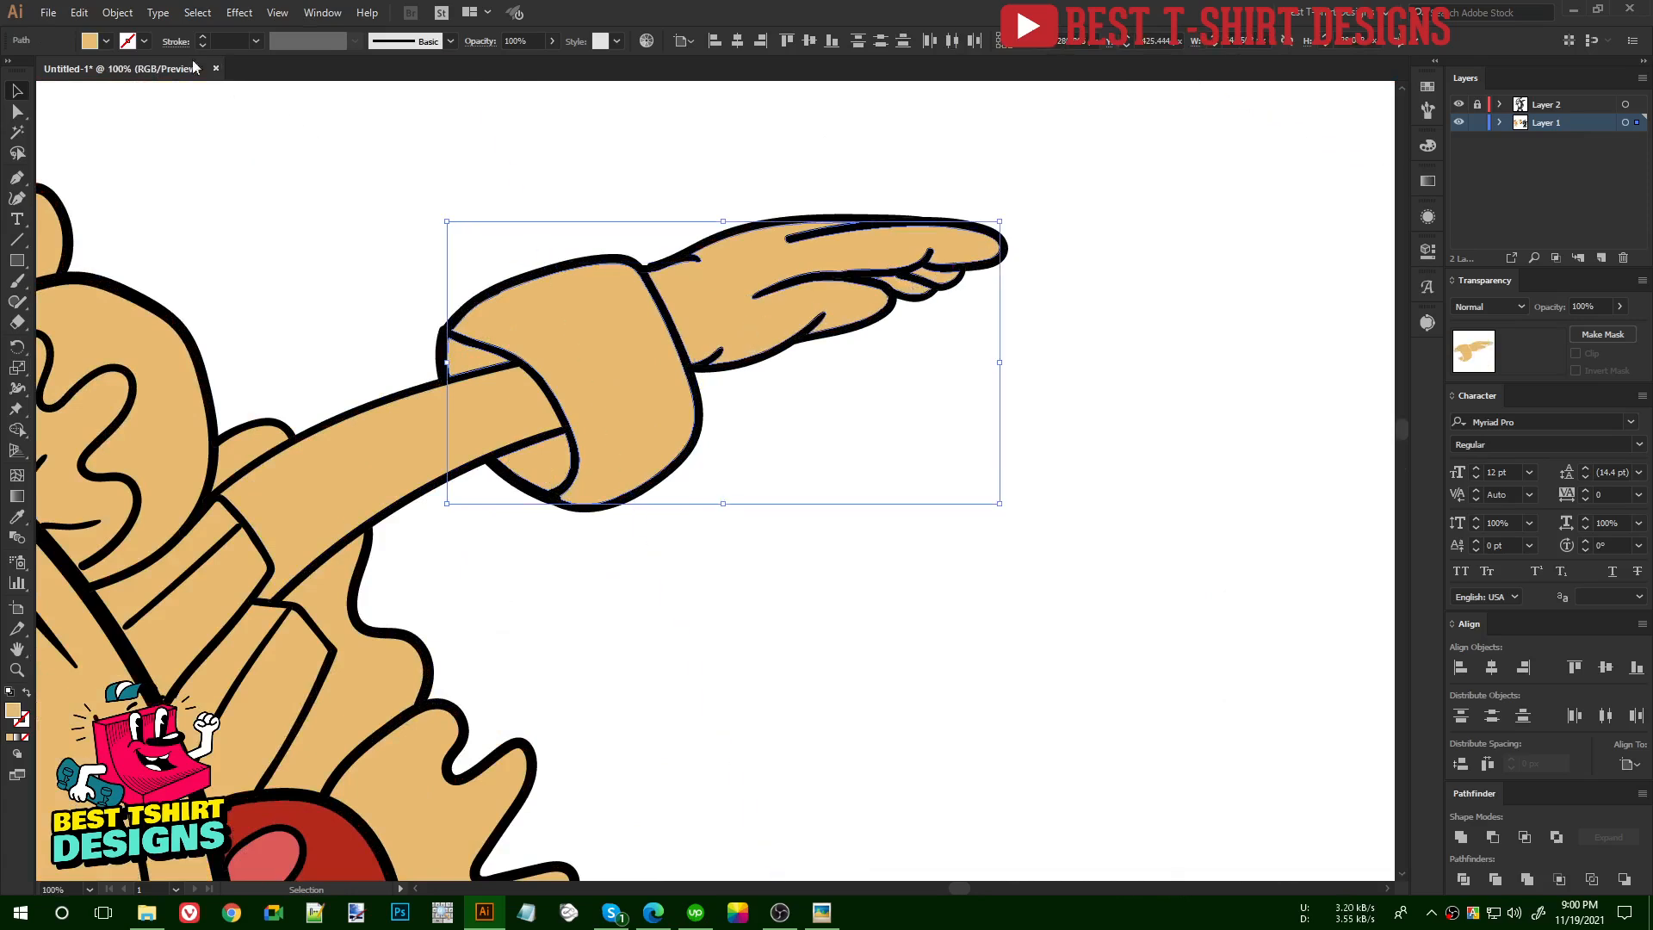
{"action": "left_click", "coordinate": [94, 43]}
{"action": "left_click", "coordinate": [145, 135]}
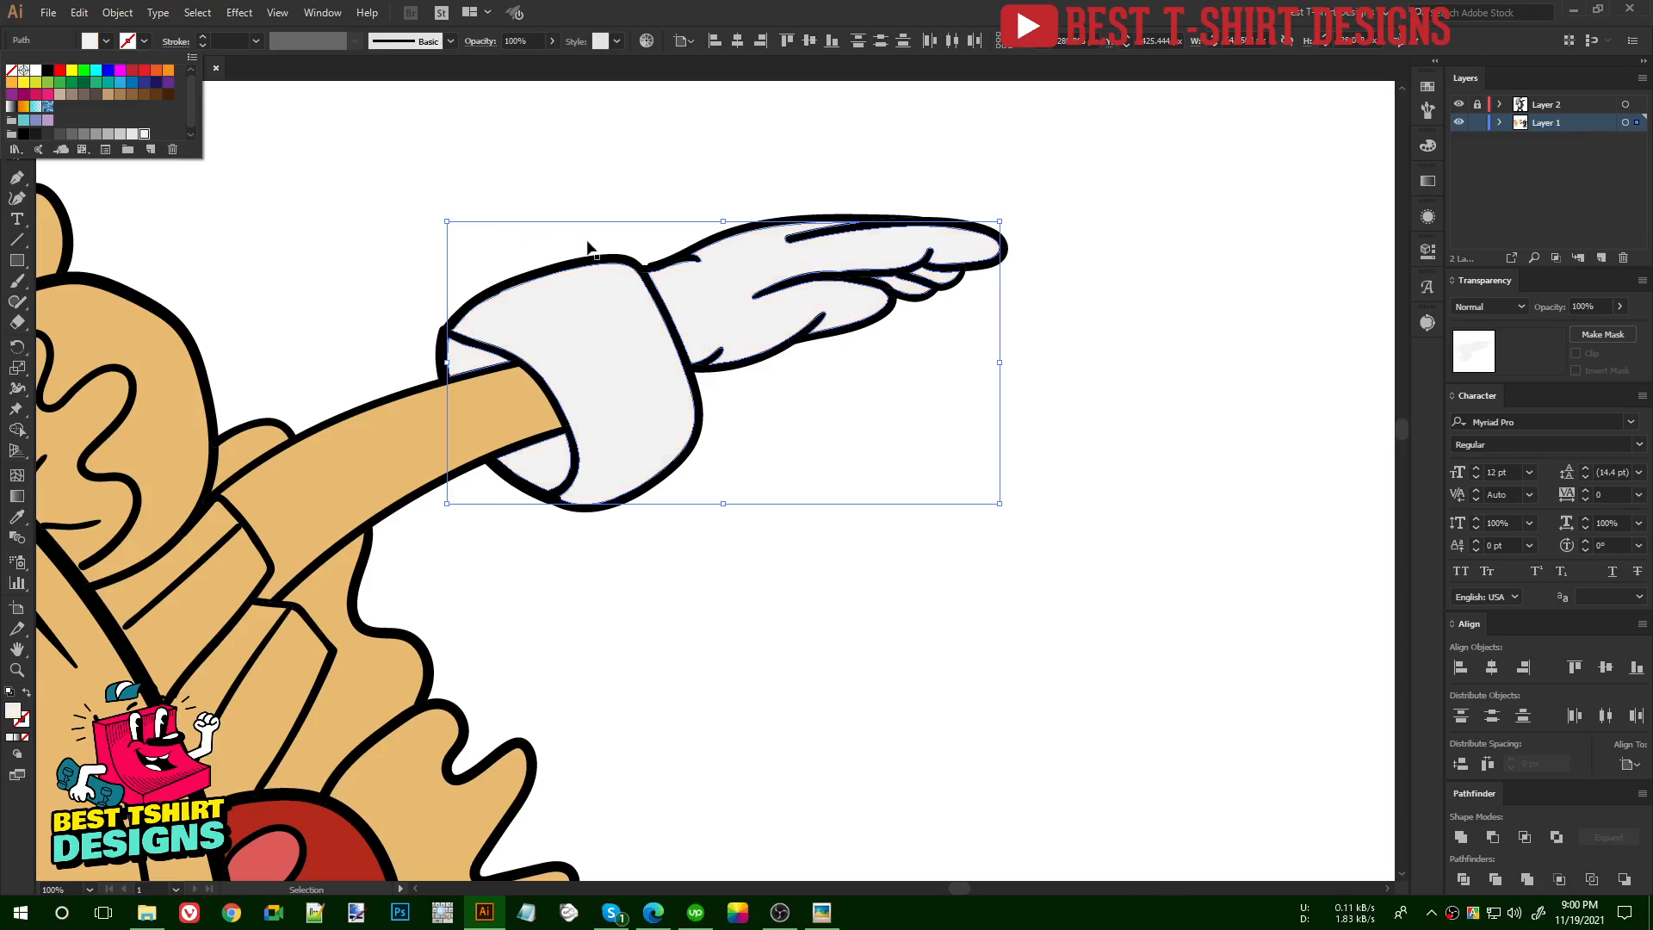
{"action": "left_click", "coordinate": [687, 378]}
{"action": "scroll", "coordinate": [852, 341], "scroll_direction": "down", "scroll_amount": 3}
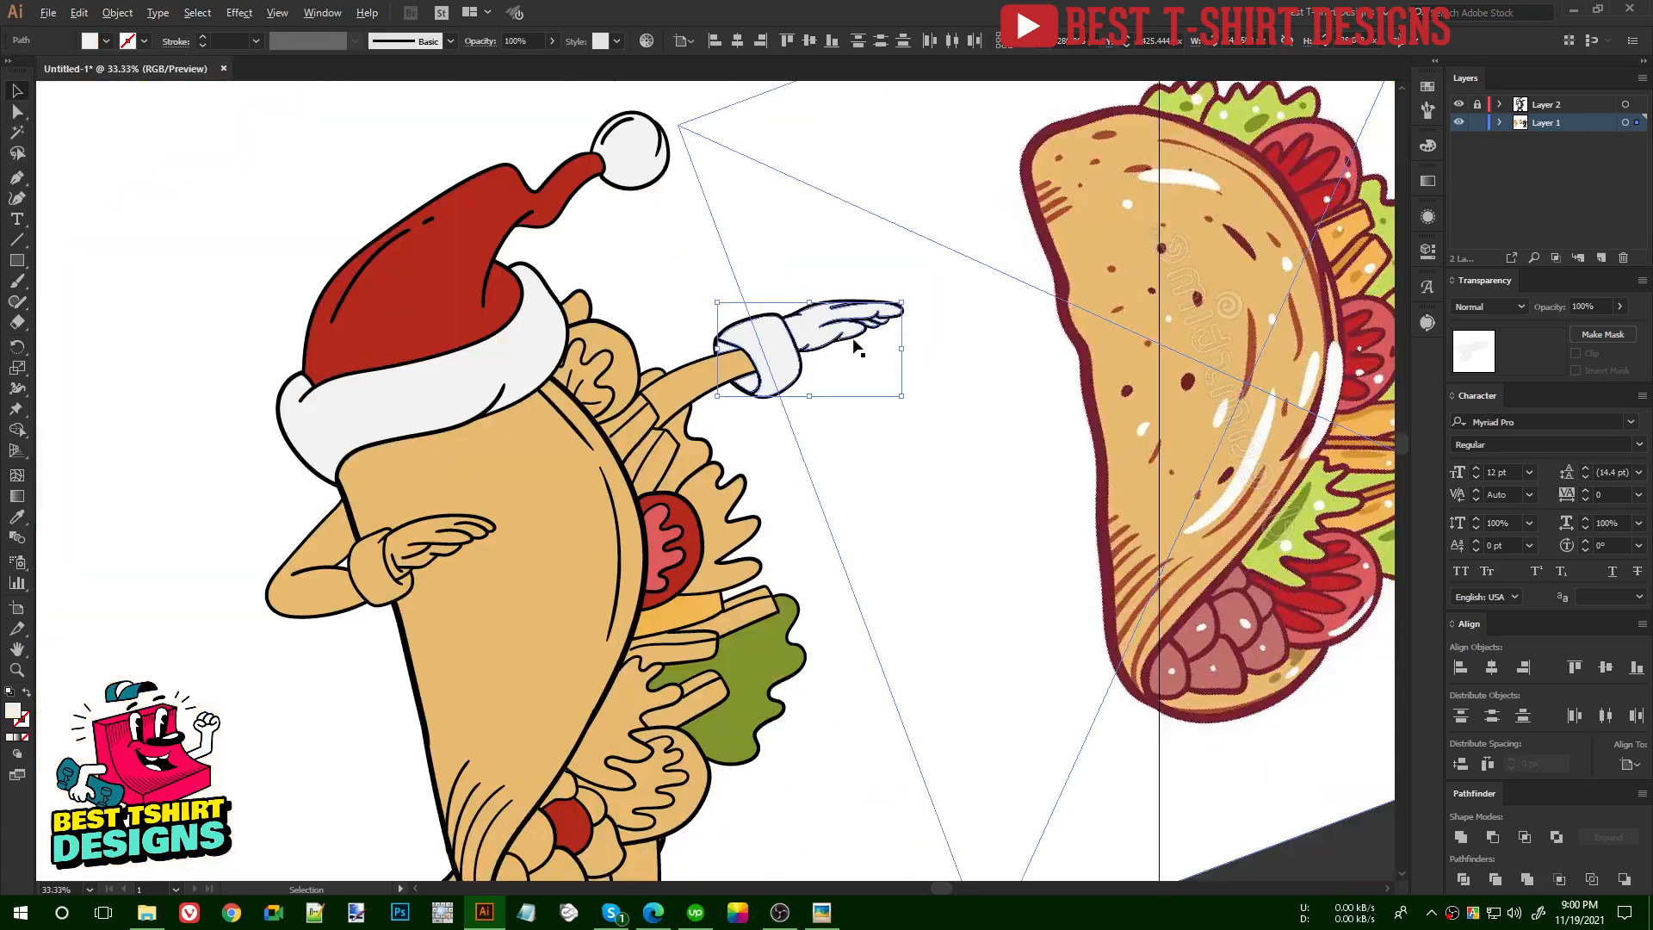
- Fill the glove and cuff of the bent arm with the lightest grey swatch
{"action": "scroll", "coordinate": [265, 604], "scroll_direction": "up", "scroll_amount": 2}
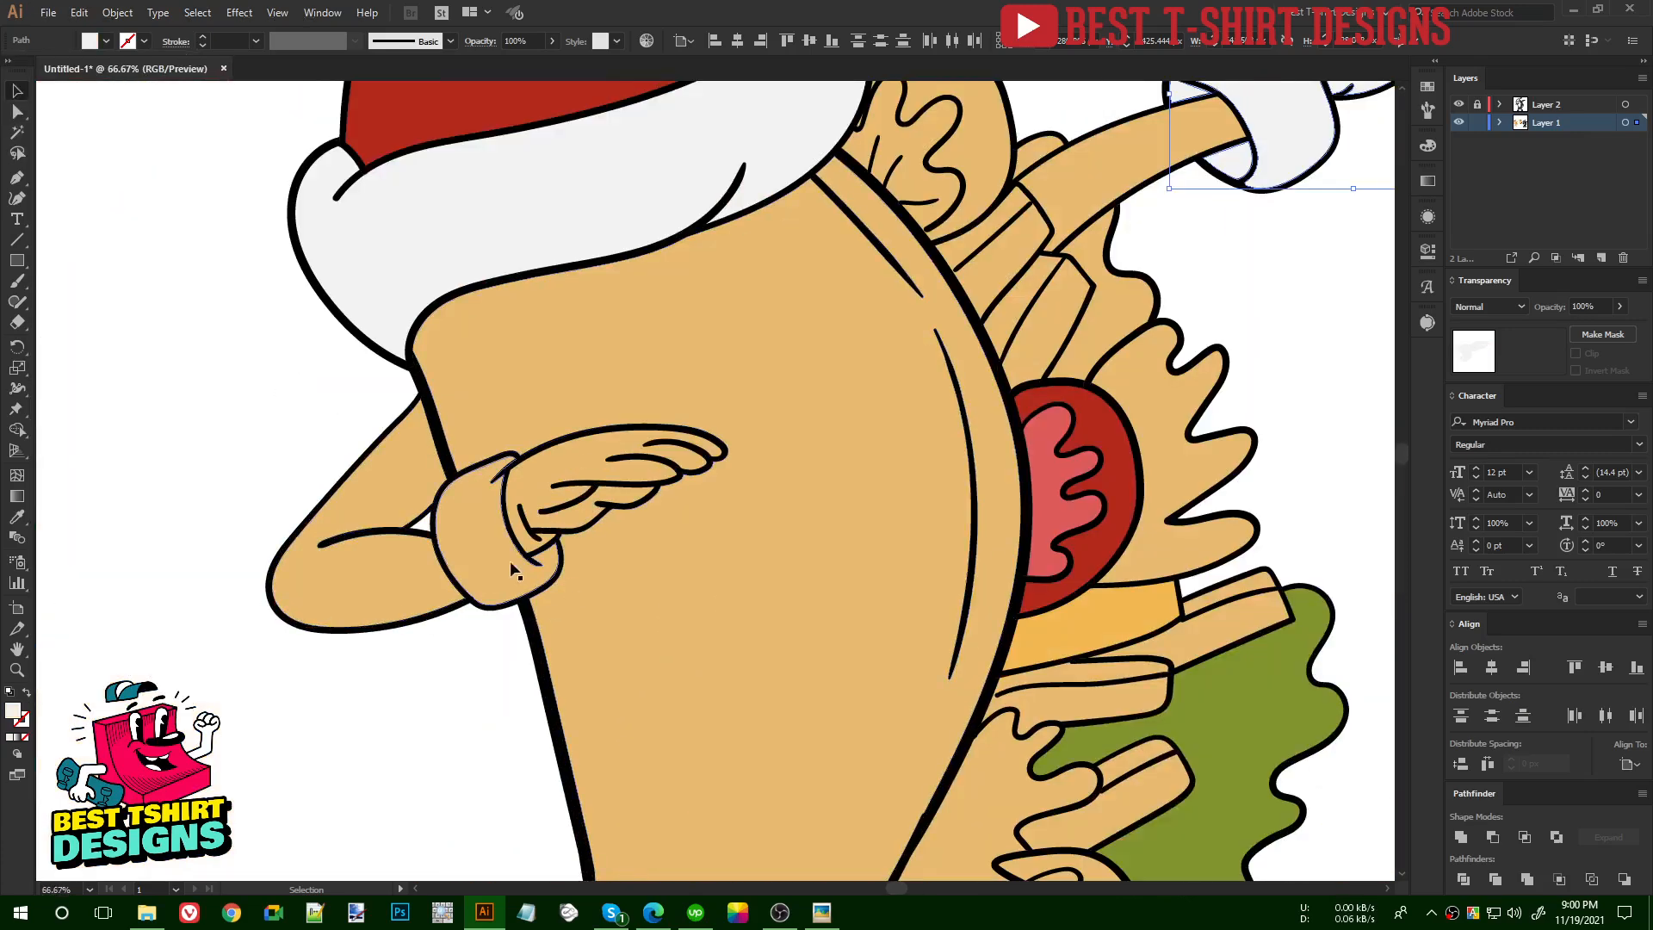
{"action": "left_click", "coordinate": [484, 556]}
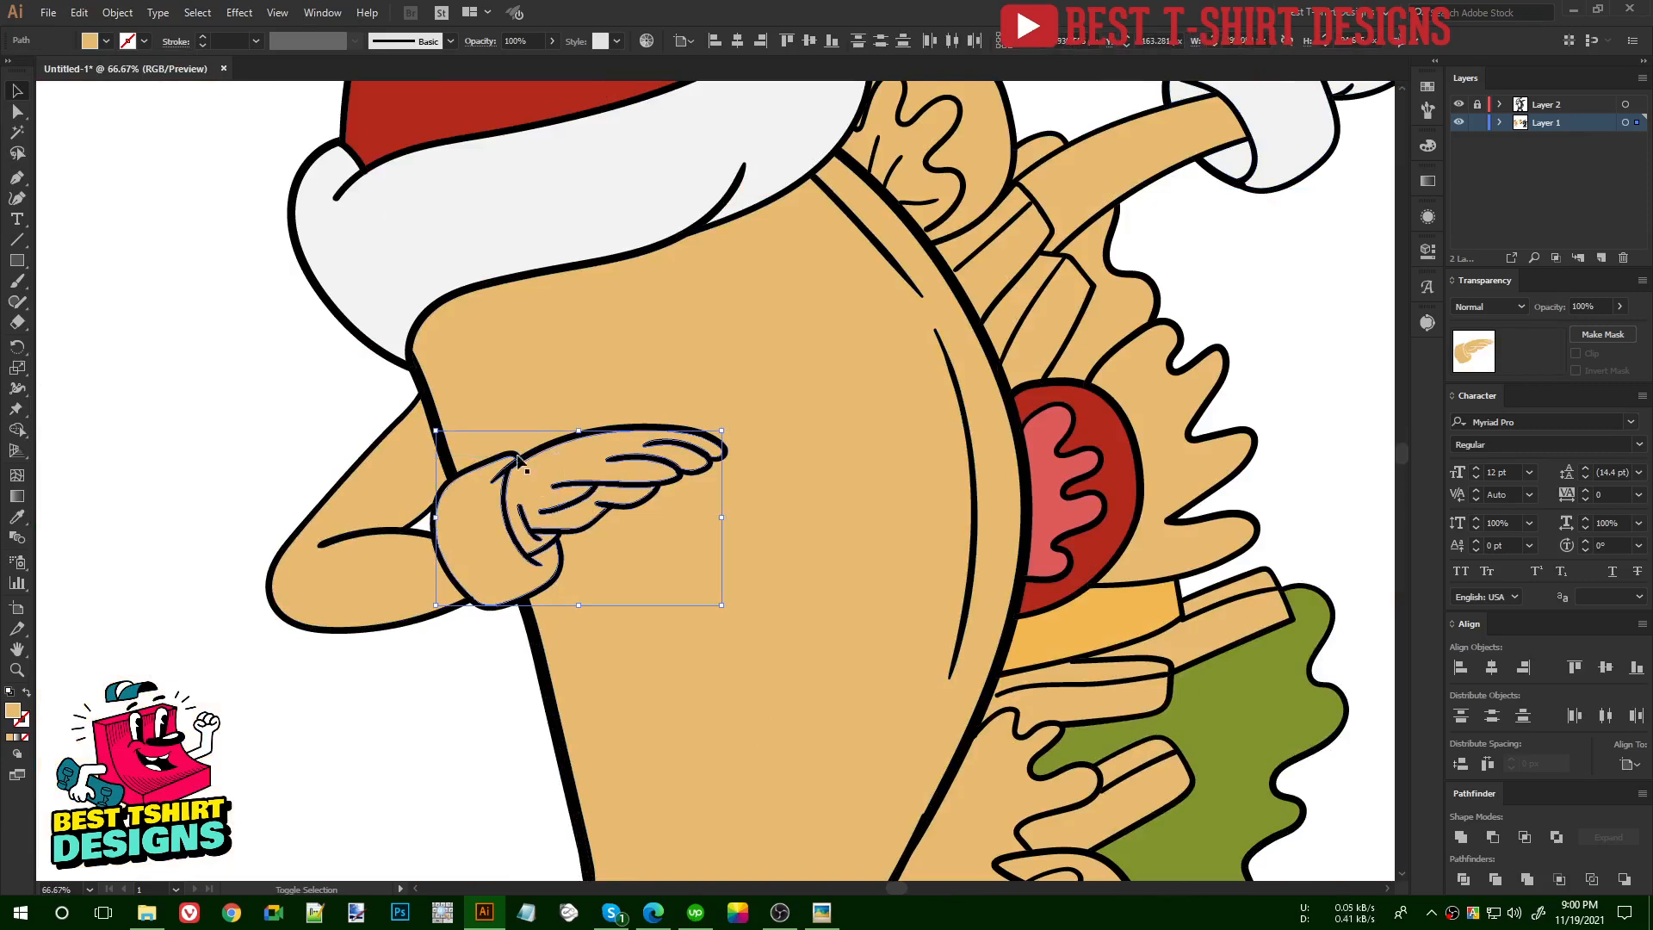
{"action": "left_click", "coordinate": [91, 41]}
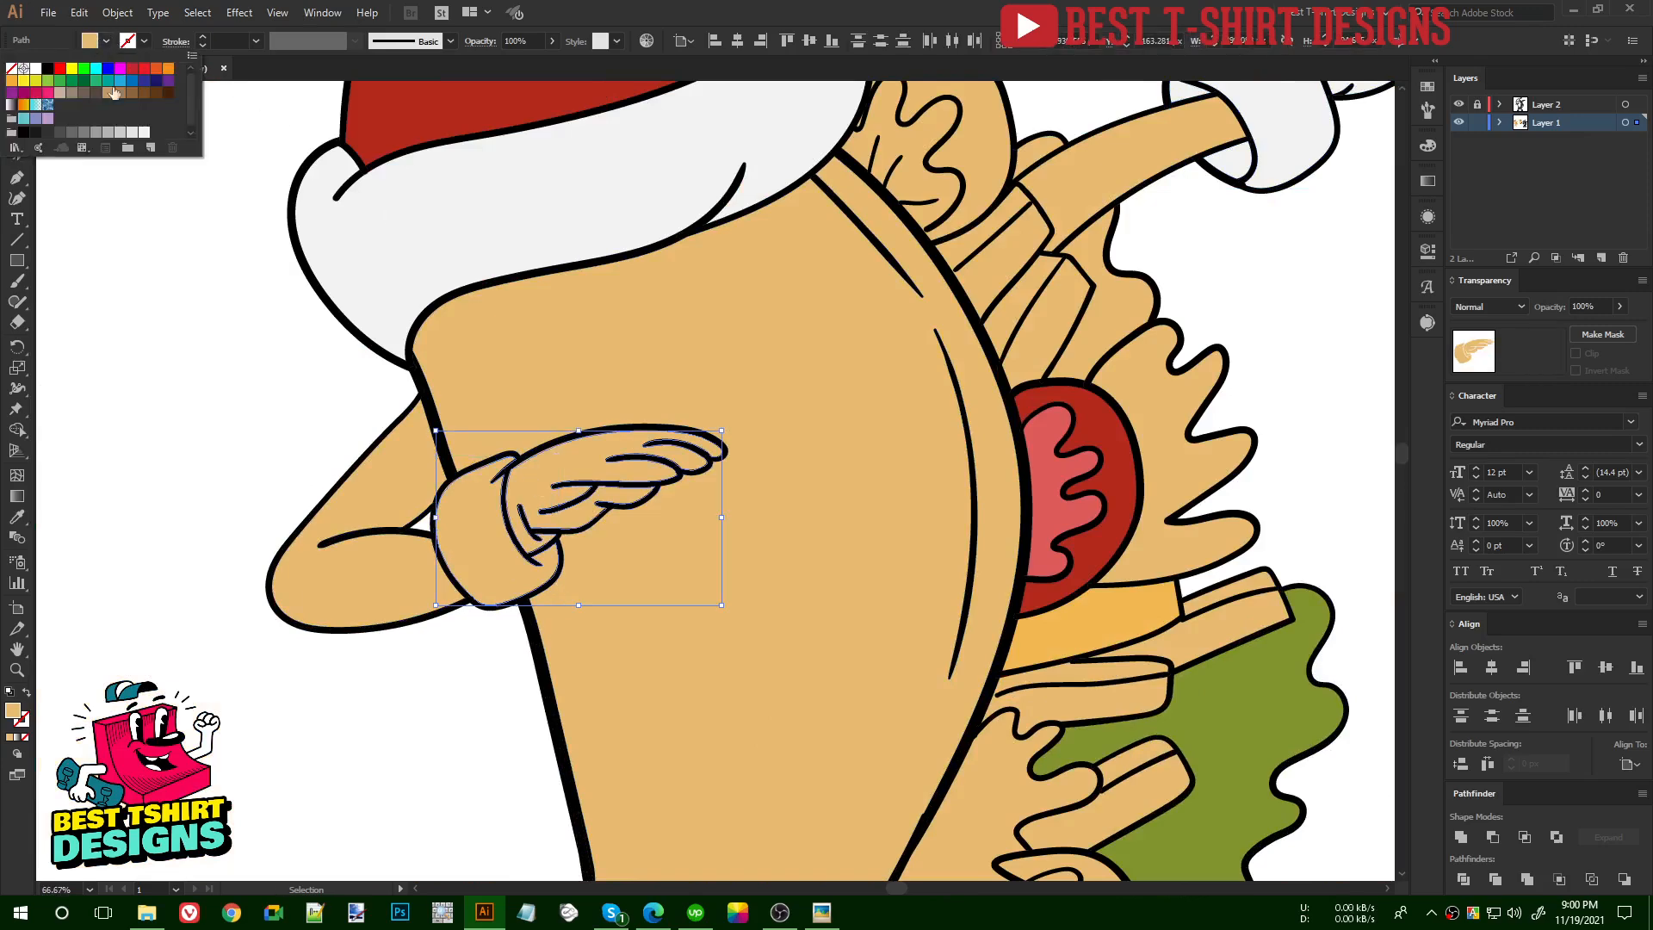
{"action": "left_click", "coordinate": [142, 132]}
{"action": "key", "text": "Escape"}
{"action": "scroll", "coordinate": [350, 288], "scroll_direction": "down", "scroll_amount": 3}
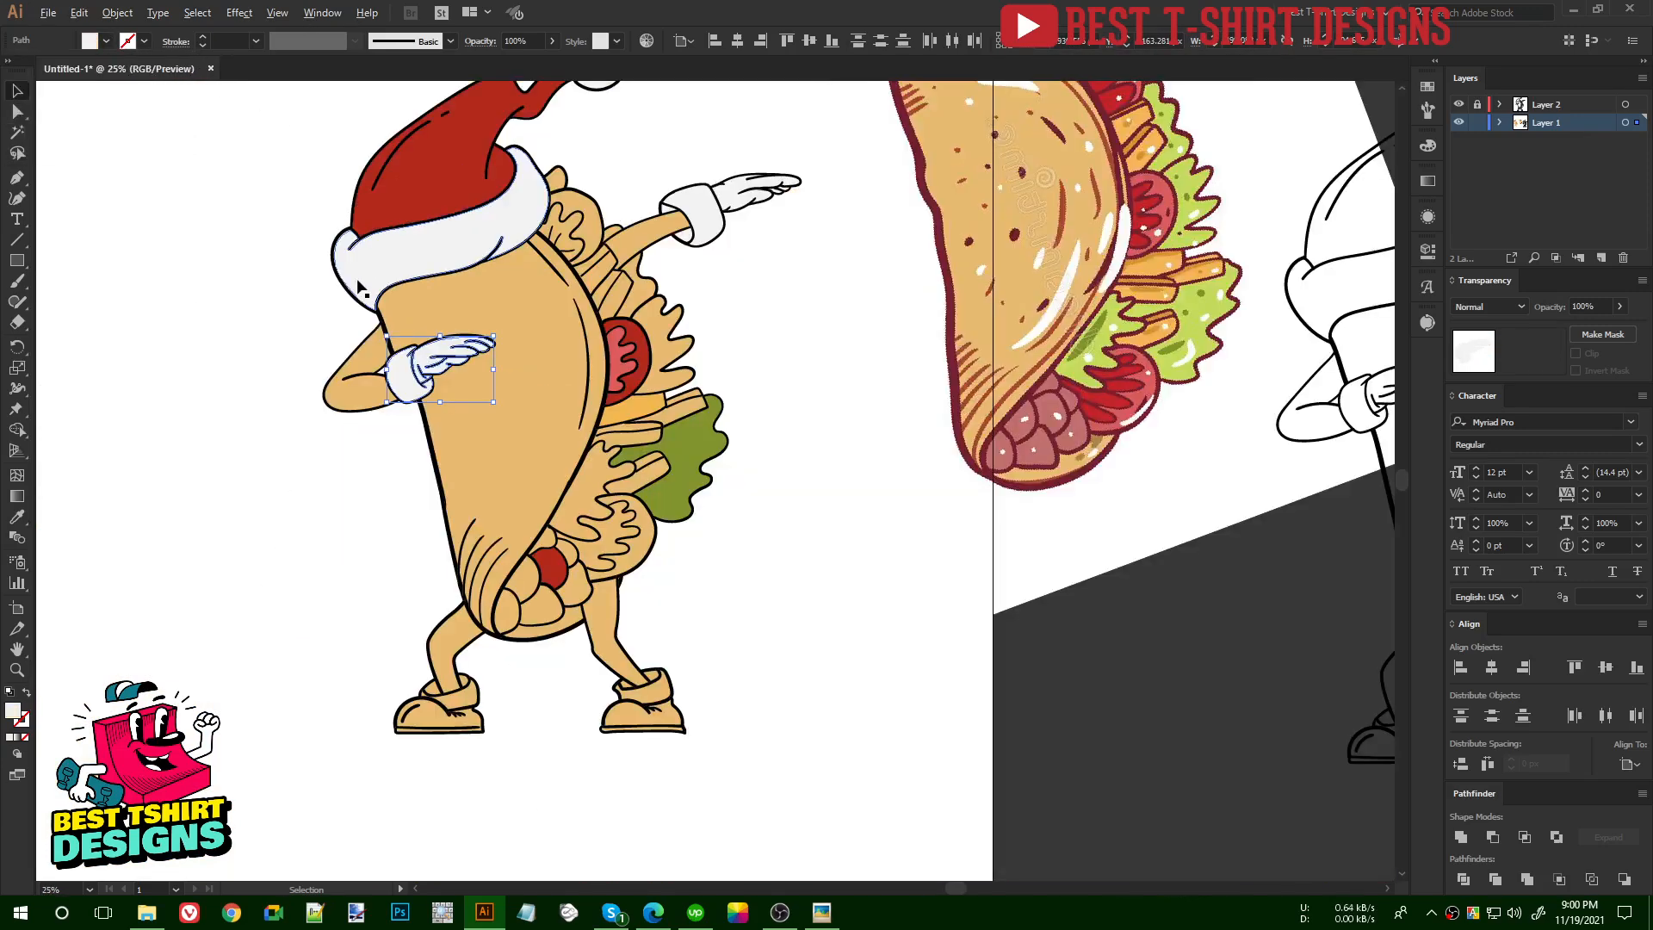
{"action": "left_click", "coordinate": [756, 614]}
{"action": "left_click", "coordinate": [355, 389]}
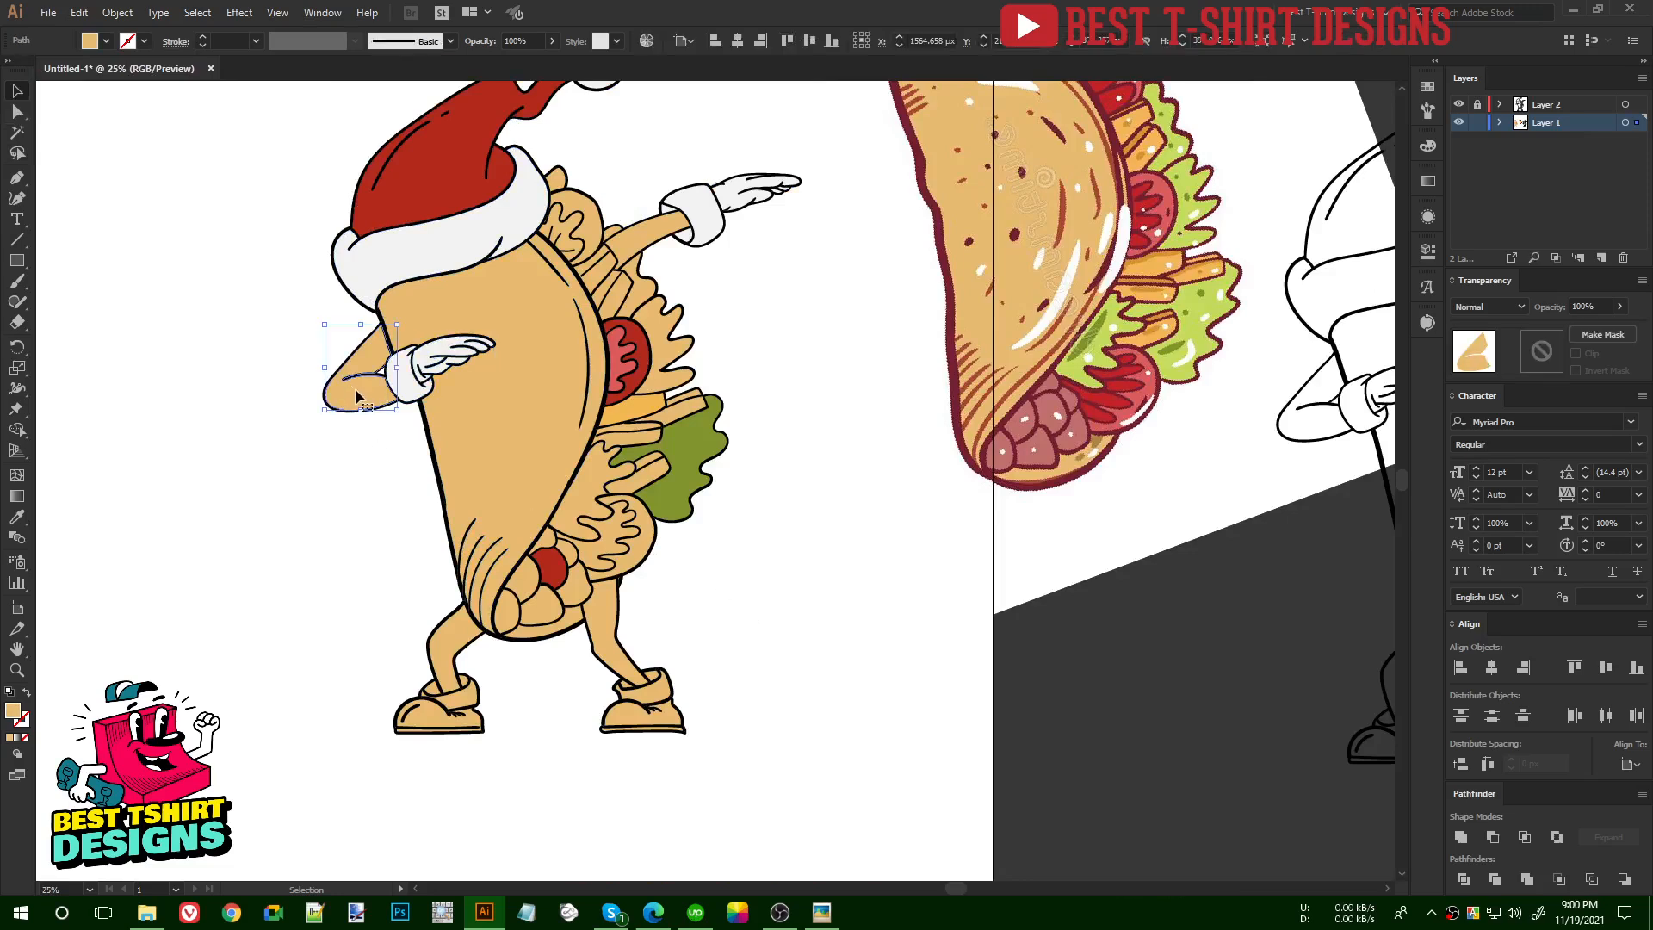
{"action": "left_click", "coordinate": [334, 504]}
- Fill the sock cuffs on both feet, including their inner parts, with the lightest grey swatch
{"action": "scroll", "coordinate": [487, 726], "scroll_direction": "up", "scroll_amount": 2}
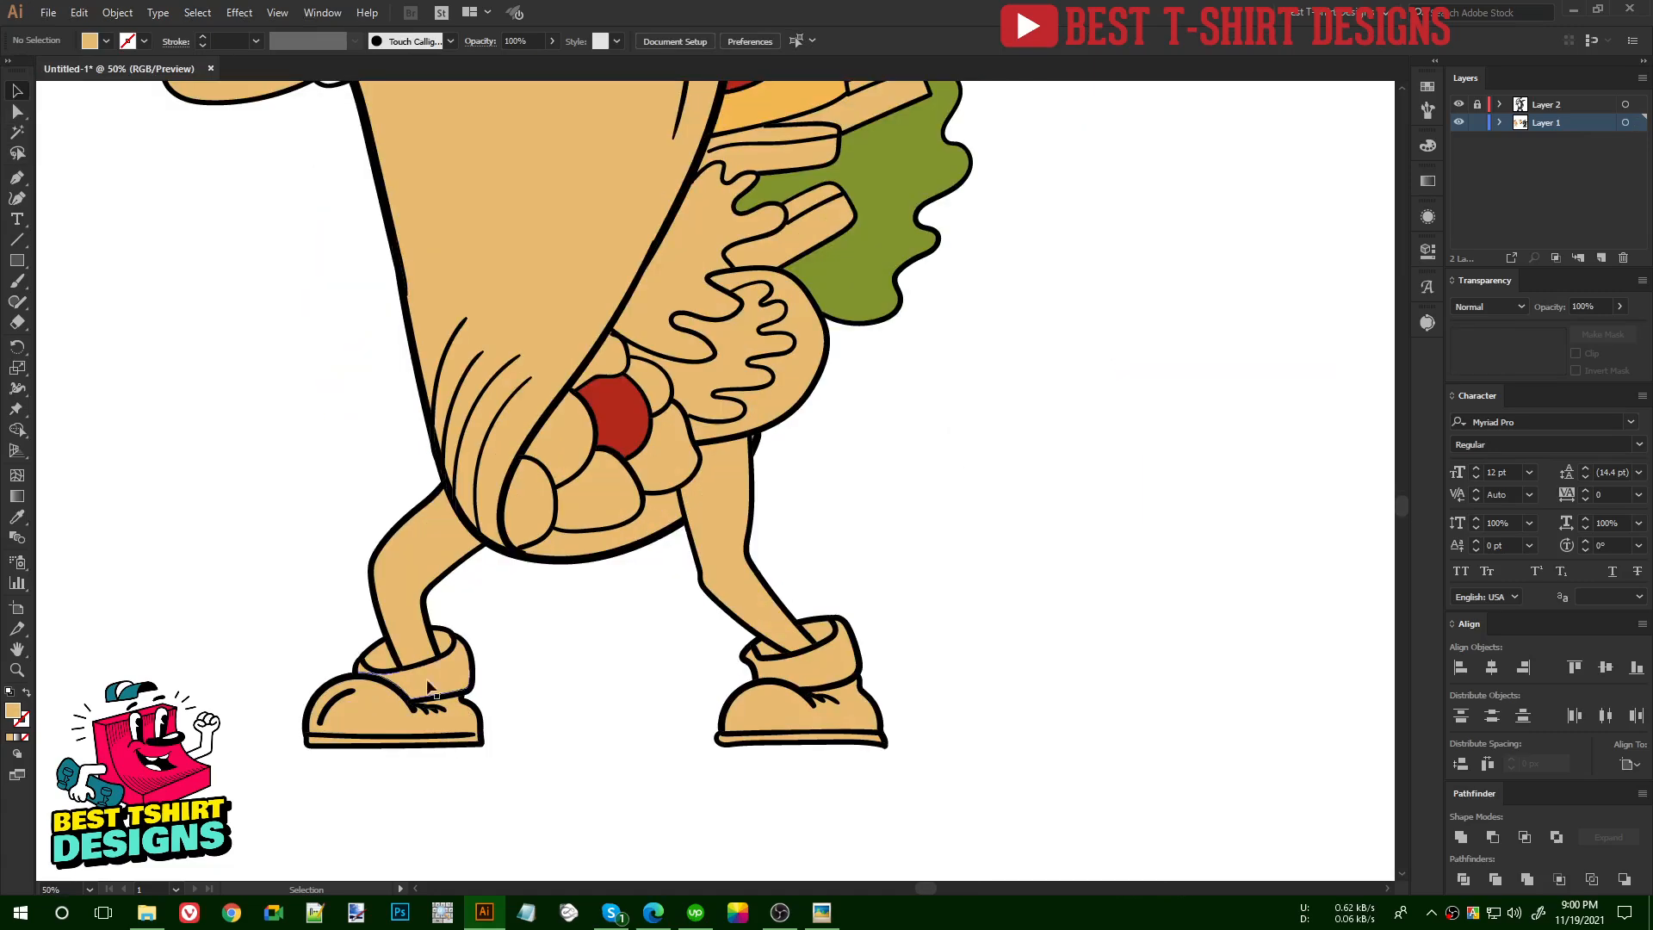
{"action": "scroll", "coordinate": [405, 646], "scroll_direction": "up", "scroll_amount": 3}
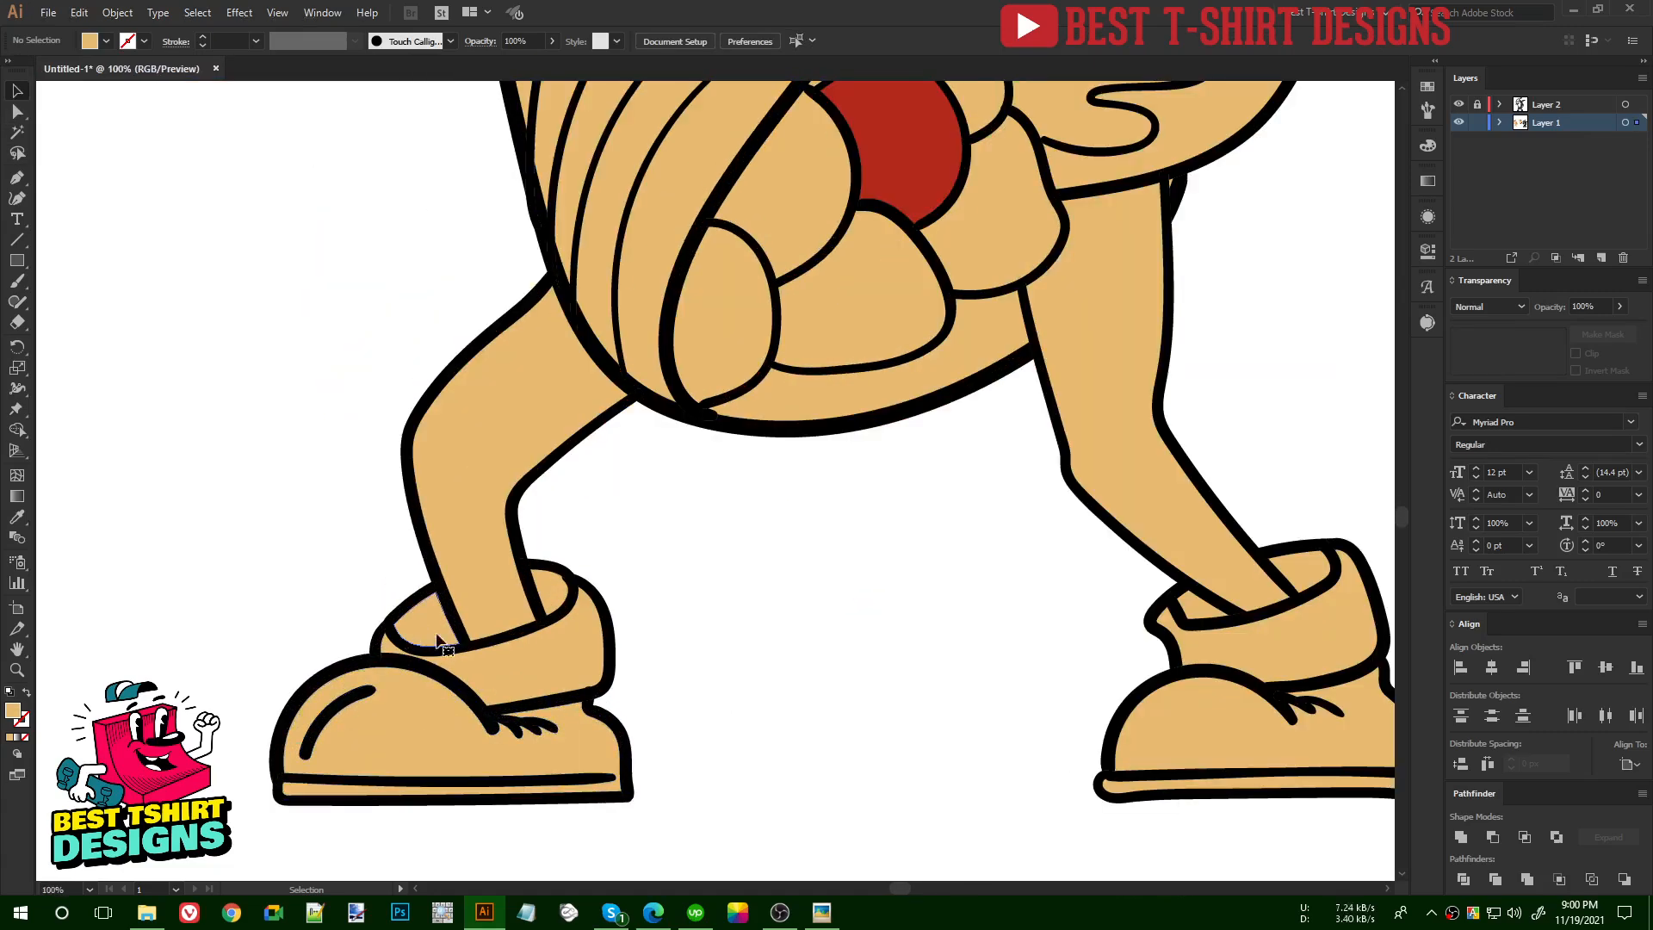
{"action": "left_click", "coordinate": [418, 623]}
{"action": "left_click", "coordinate": [554, 650], "text": "shift"}
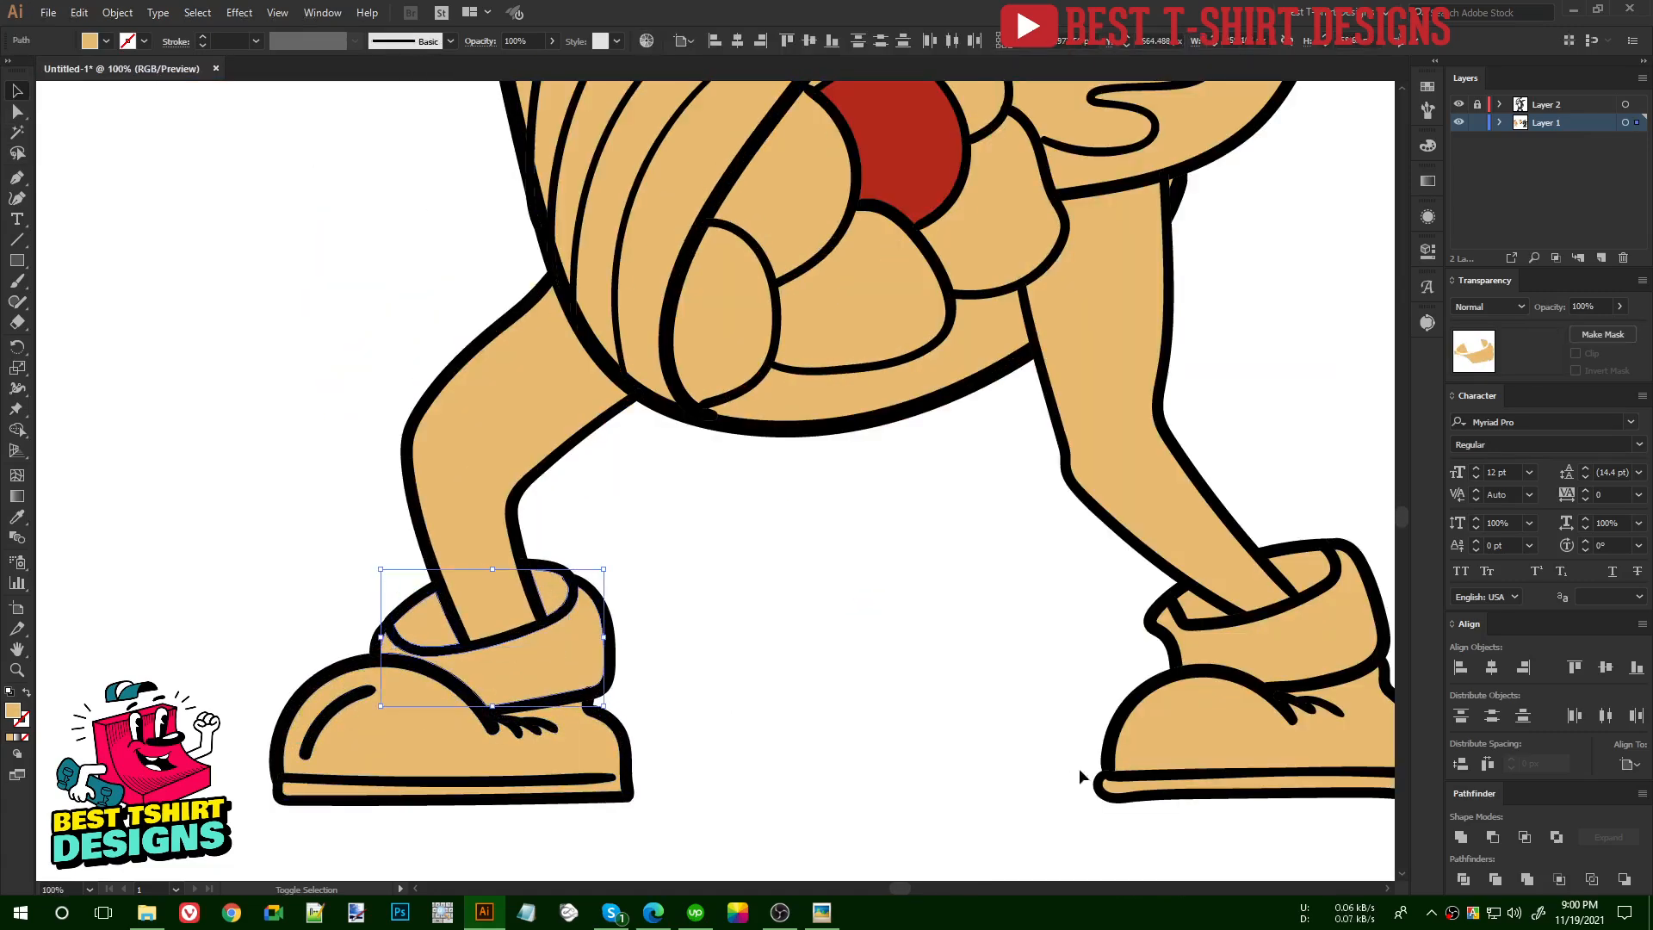
{"action": "left_click", "coordinate": [1299, 589], "text": "shift"}
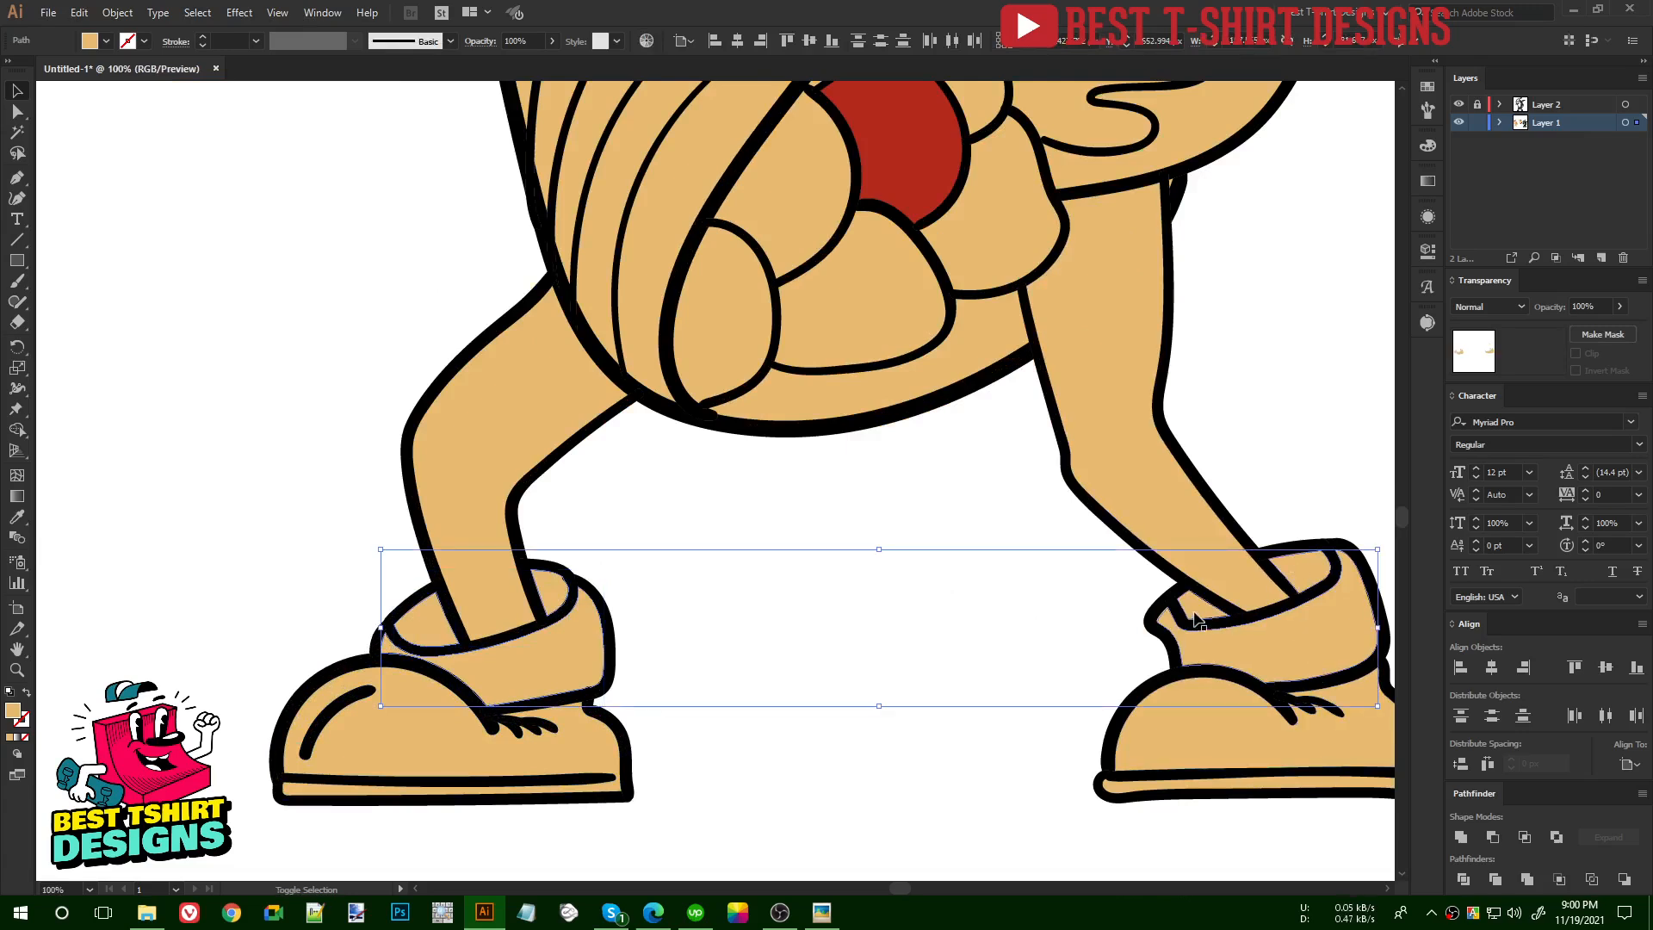
{"action": "left_click", "coordinate": [102, 41]}
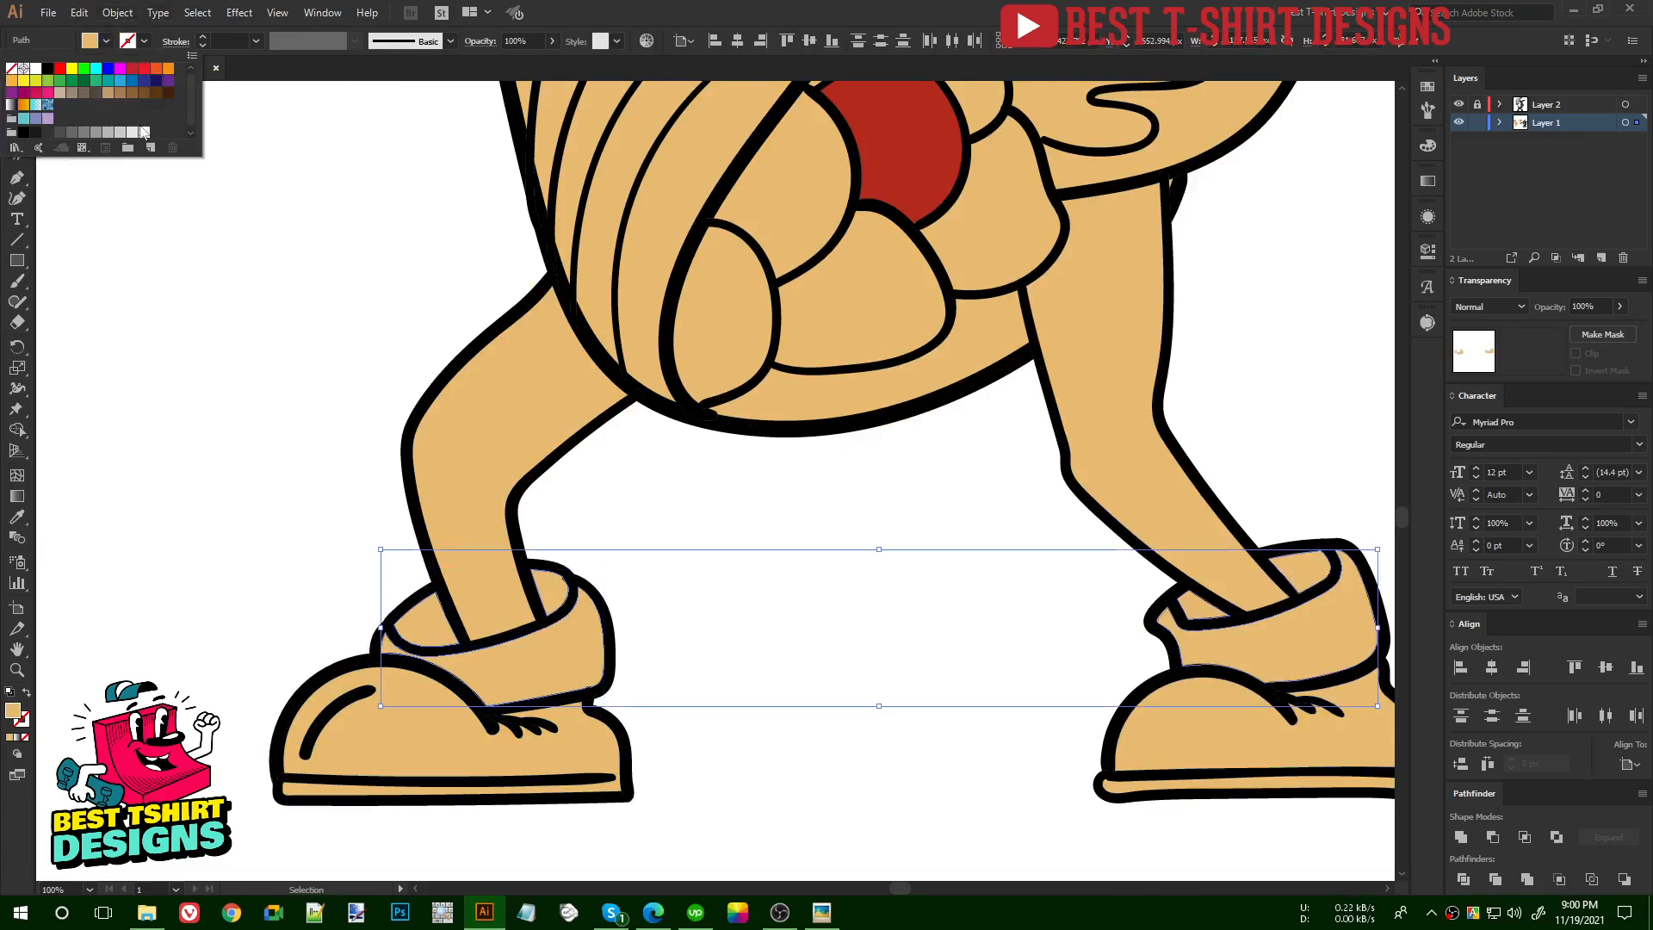
{"action": "left_click", "coordinate": [143, 133]}
{"action": "left_click", "coordinate": [164, 345]}
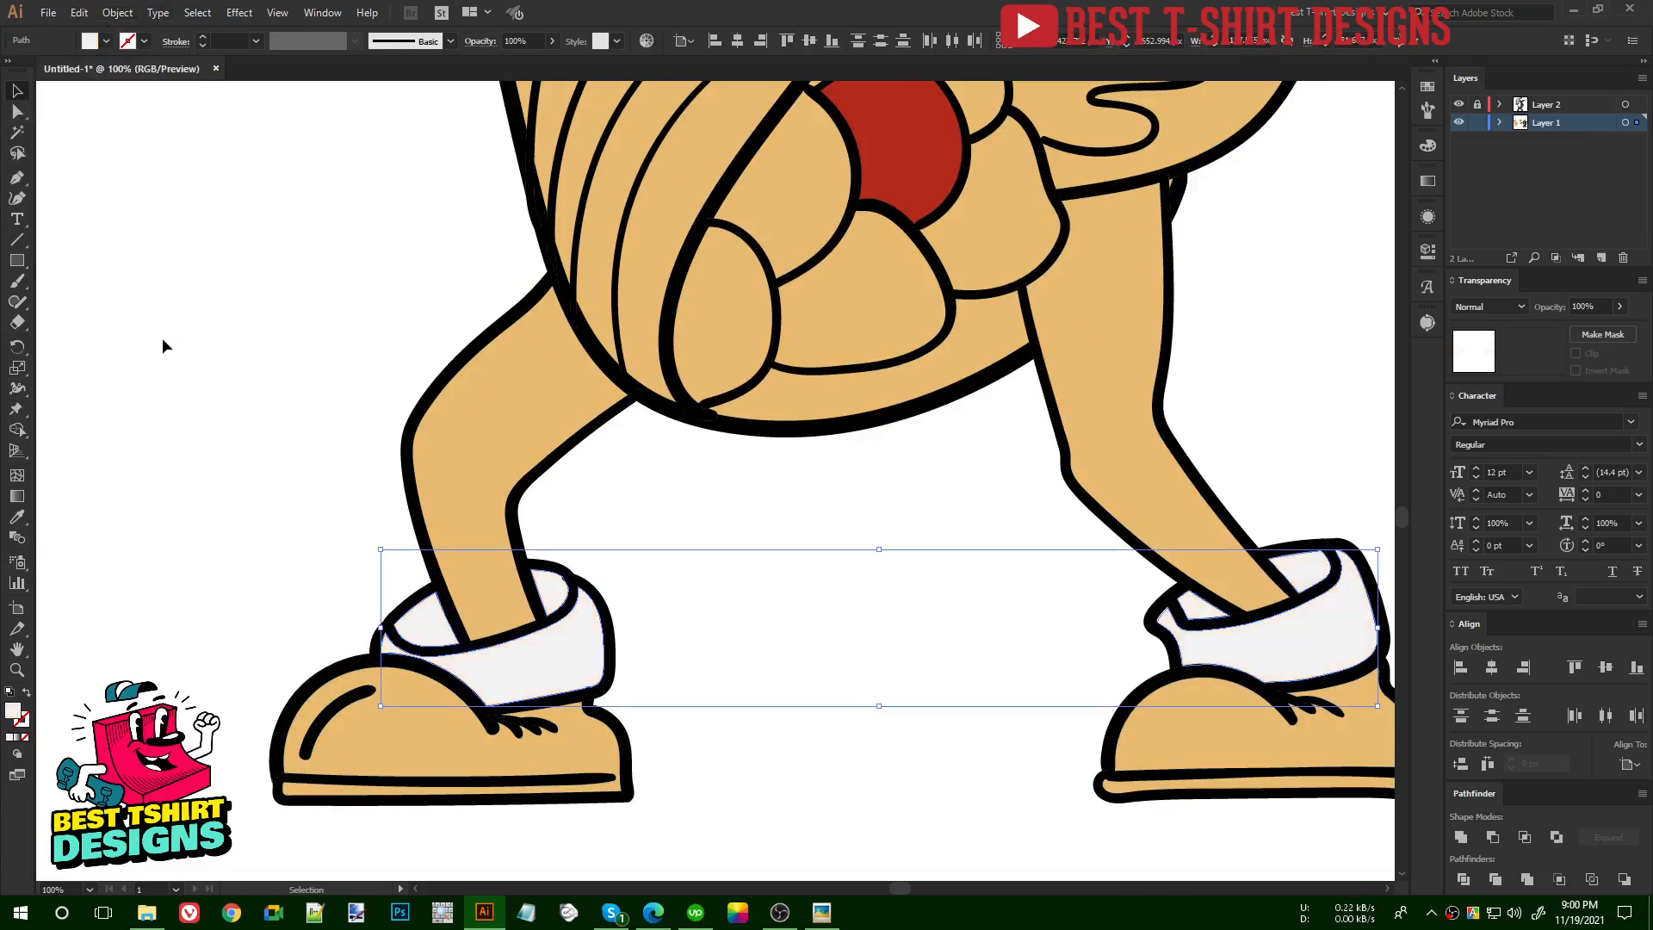
- Fill both shoes and their soles with the dark red sampled from the coloured round piece of the taco filling
{"action": "left_click", "coordinate": [1163, 740]}
{"action": "left_click_drag", "start_coordinate": [1188, 749], "coordinate": [891, 701]}
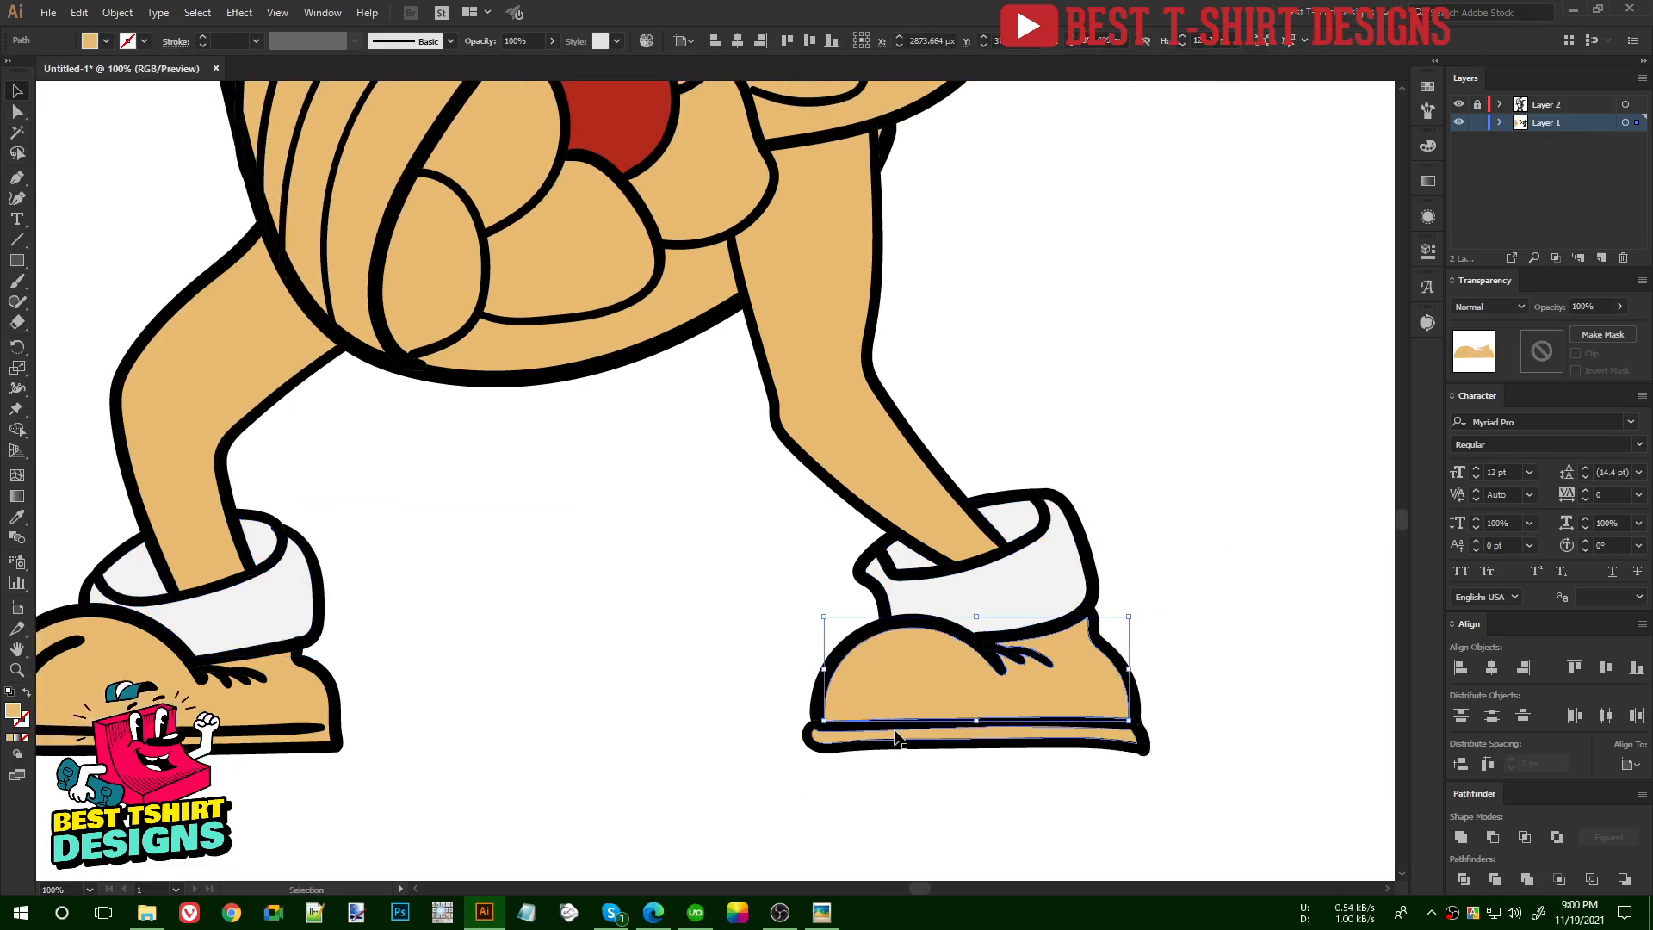
{"action": "left_click", "coordinate": [896, 736], "text": "shift"}
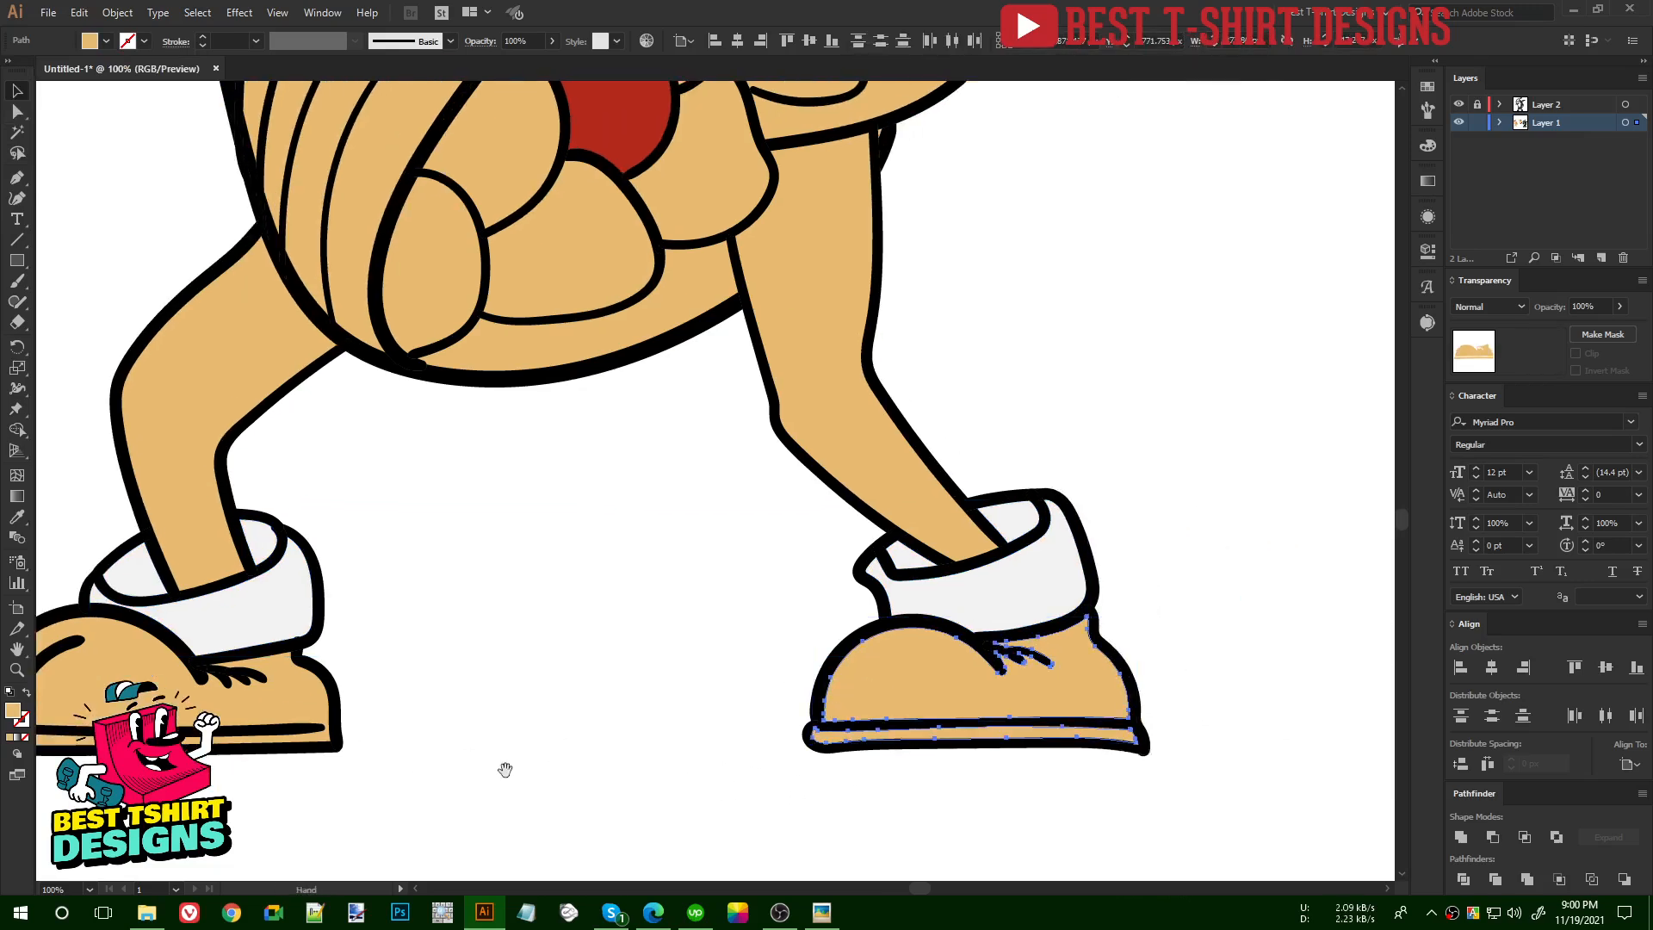
{"action": "left_click_drag", "start_coordinate": [506, 767], "coordinate": [675, 774]}
{"action": "left_click_drag", "start_coordinate": [419, 691], "coordinate": [418, 689]}
{"action": "scroll", "coordinate": [648, 425], "scroll_direction": "up", "scroll_amount": 1}
{"action": "scroll", "coordinate": [649, 426], "scroll_direction": "up", "scroll_amount": 3}
{"action": "key", "text": "i"}
{"action": "left_click", "coordinate": [788, 196]}
{"action": "key", "text": "v"}
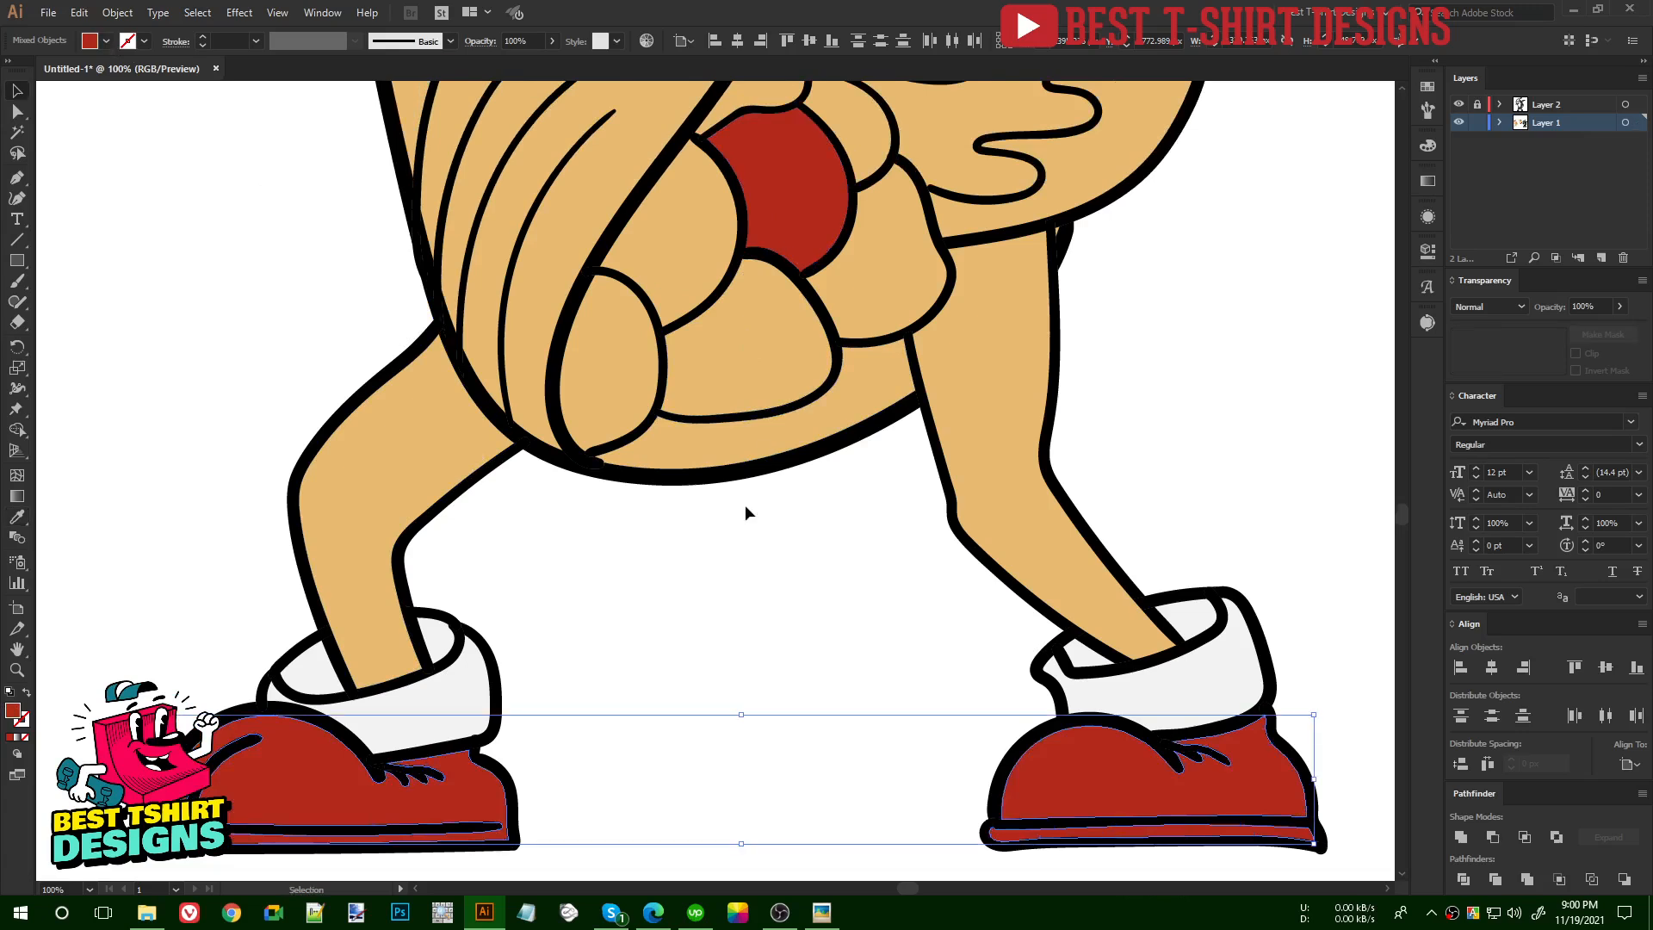
{"action": "left_click", "coordinate": [746, 504]}
- Move the reference taco image a little farther away from the character
{"action": "scroll", "coordinate": [714, 534], "scroll_direction": "down", "scroll_amount": 3}
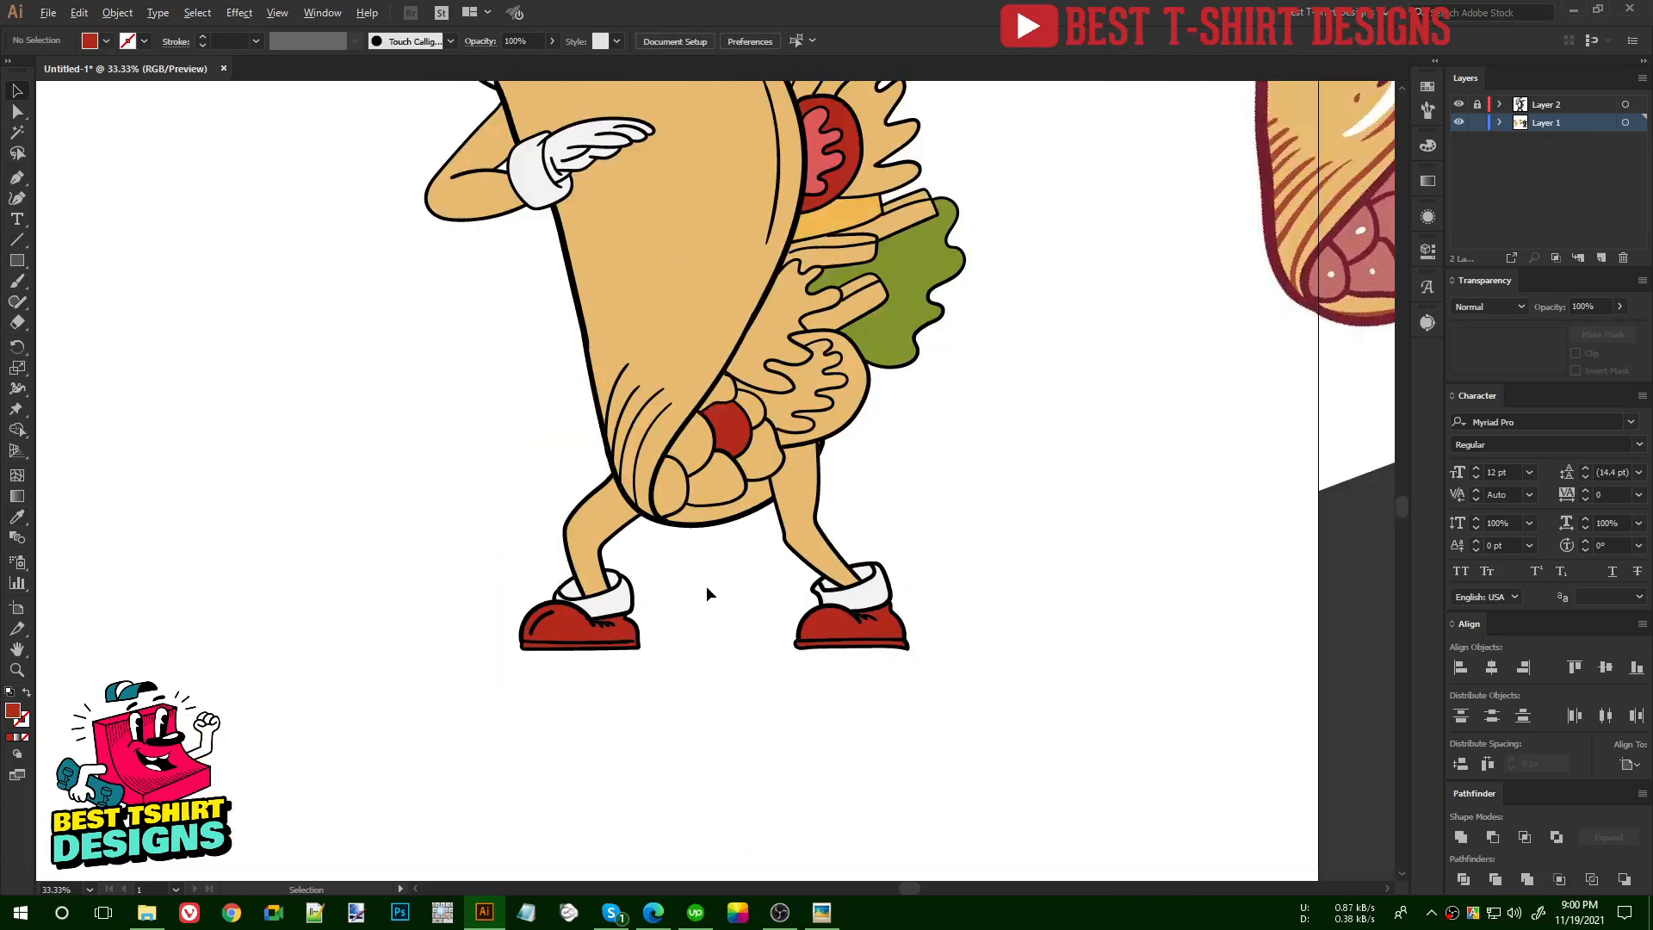
{"action": "scroll", "coordinate": [961, 489], "scroll_direction": "up", "scroll_amount": 2}
{"action": "scroll", "coordinate": [961, 489], "scroll_direction": "up", "scroll_amount": 3}
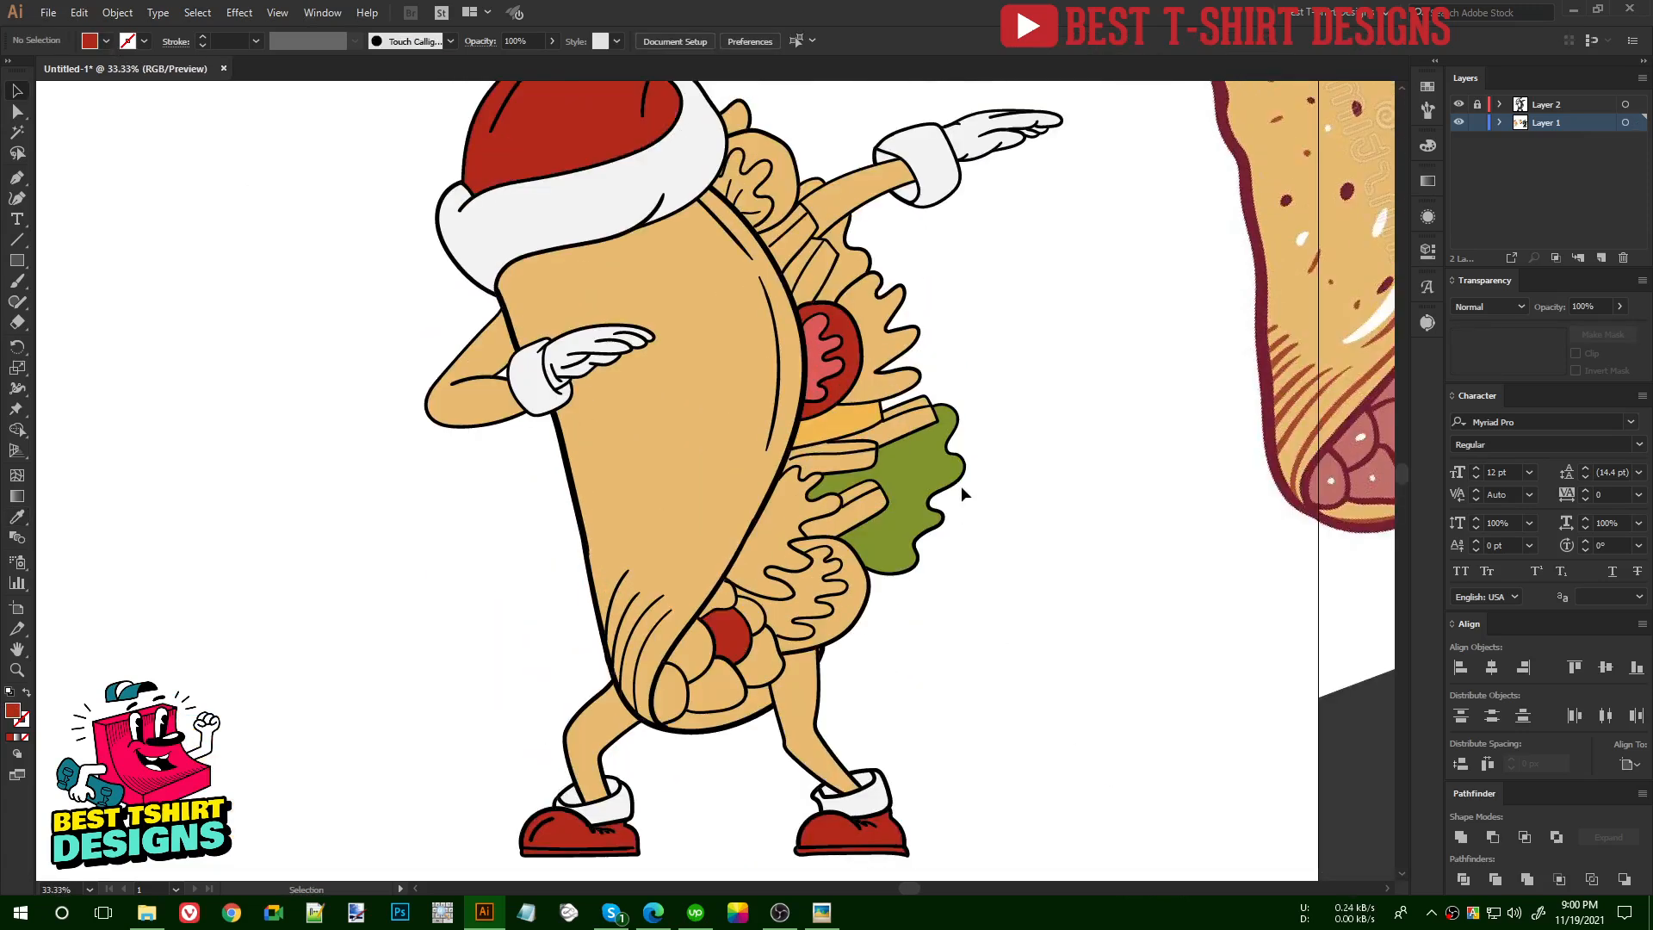
{"action": "scroll", "coordinate": [623, 453], "scroll_direction": "down", "scroll_amount": 1}
{"action": "left_click", "coordinate": [958, 465]}
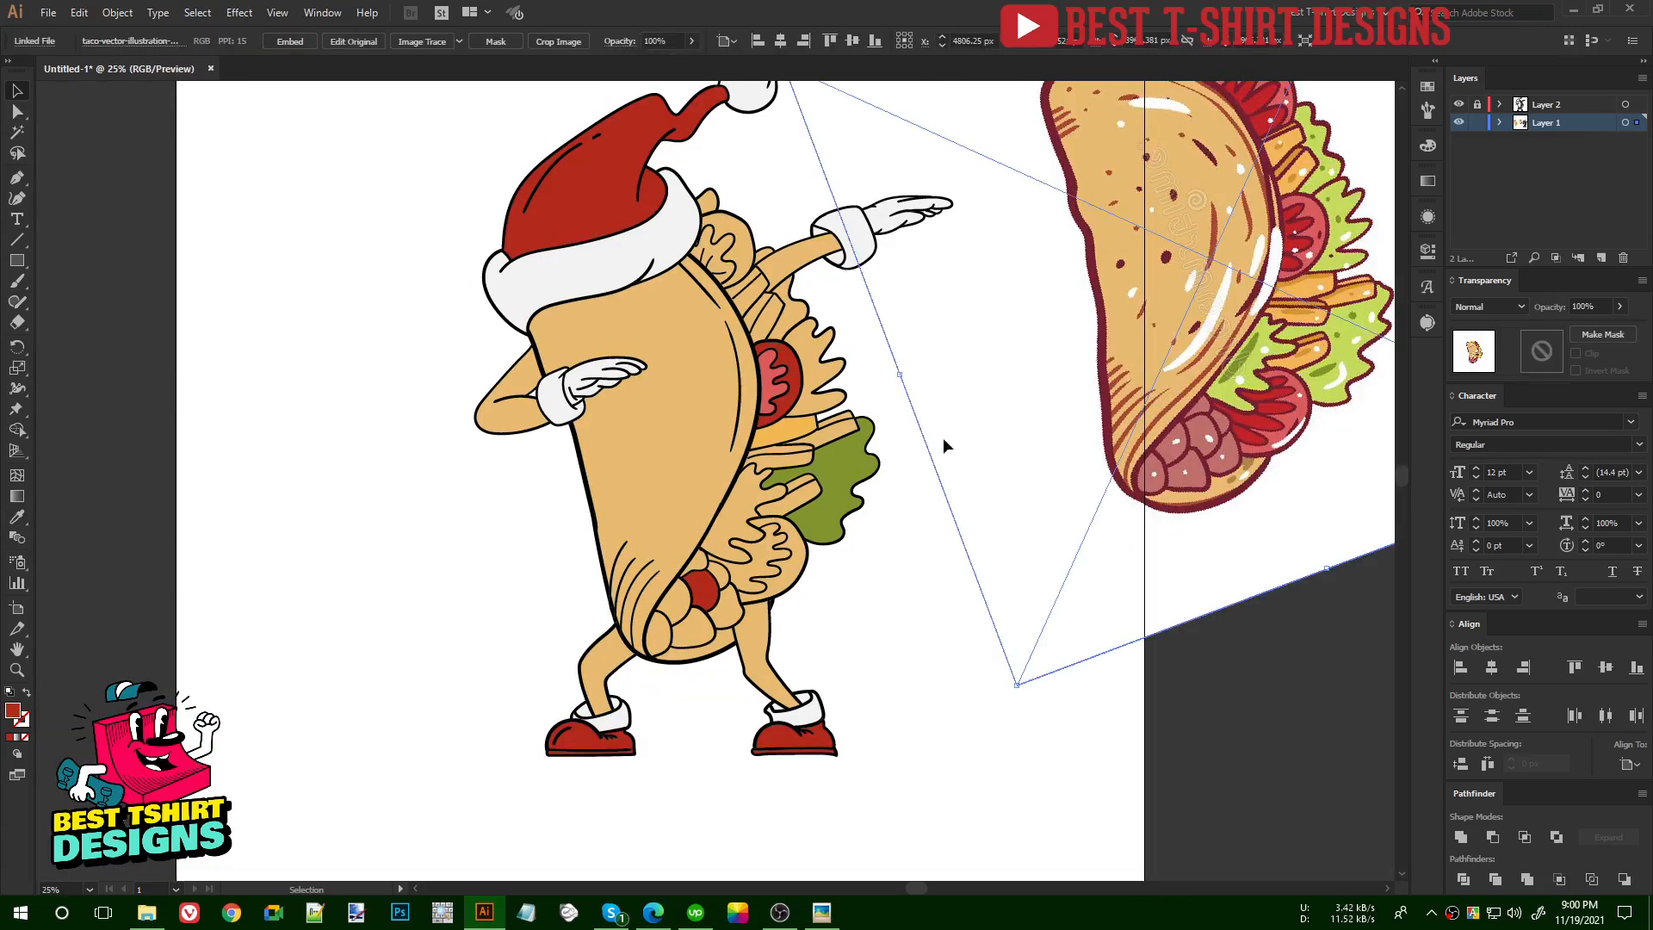
{"action": "left_click_drag", "start_coordinate": [938, 439], "coordinate": [1029, 450]}
- Fill the lettuce pieces beside the hat brim, behind the raised arm and around the tomato slice with the green of the coloured lettuce
{"action": "scroll", "coordinate": [794, 174], "scroll_direction": "up", "scroll_amount": 2}
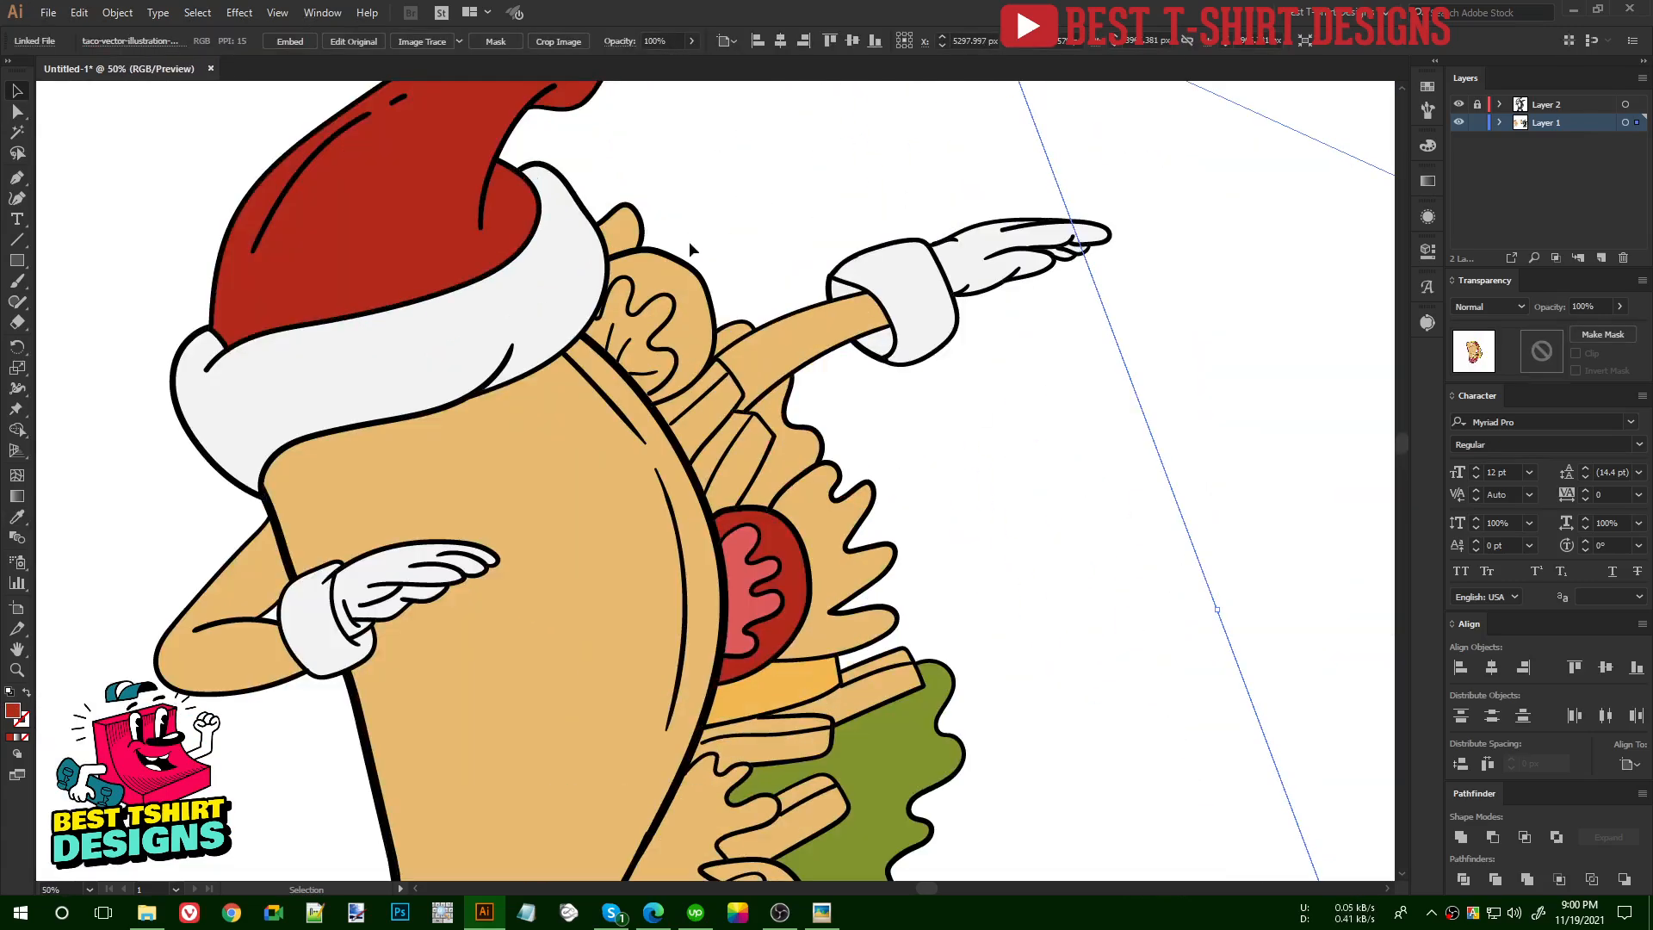
{"action": "left_click", "coordinate": [630, 224]}
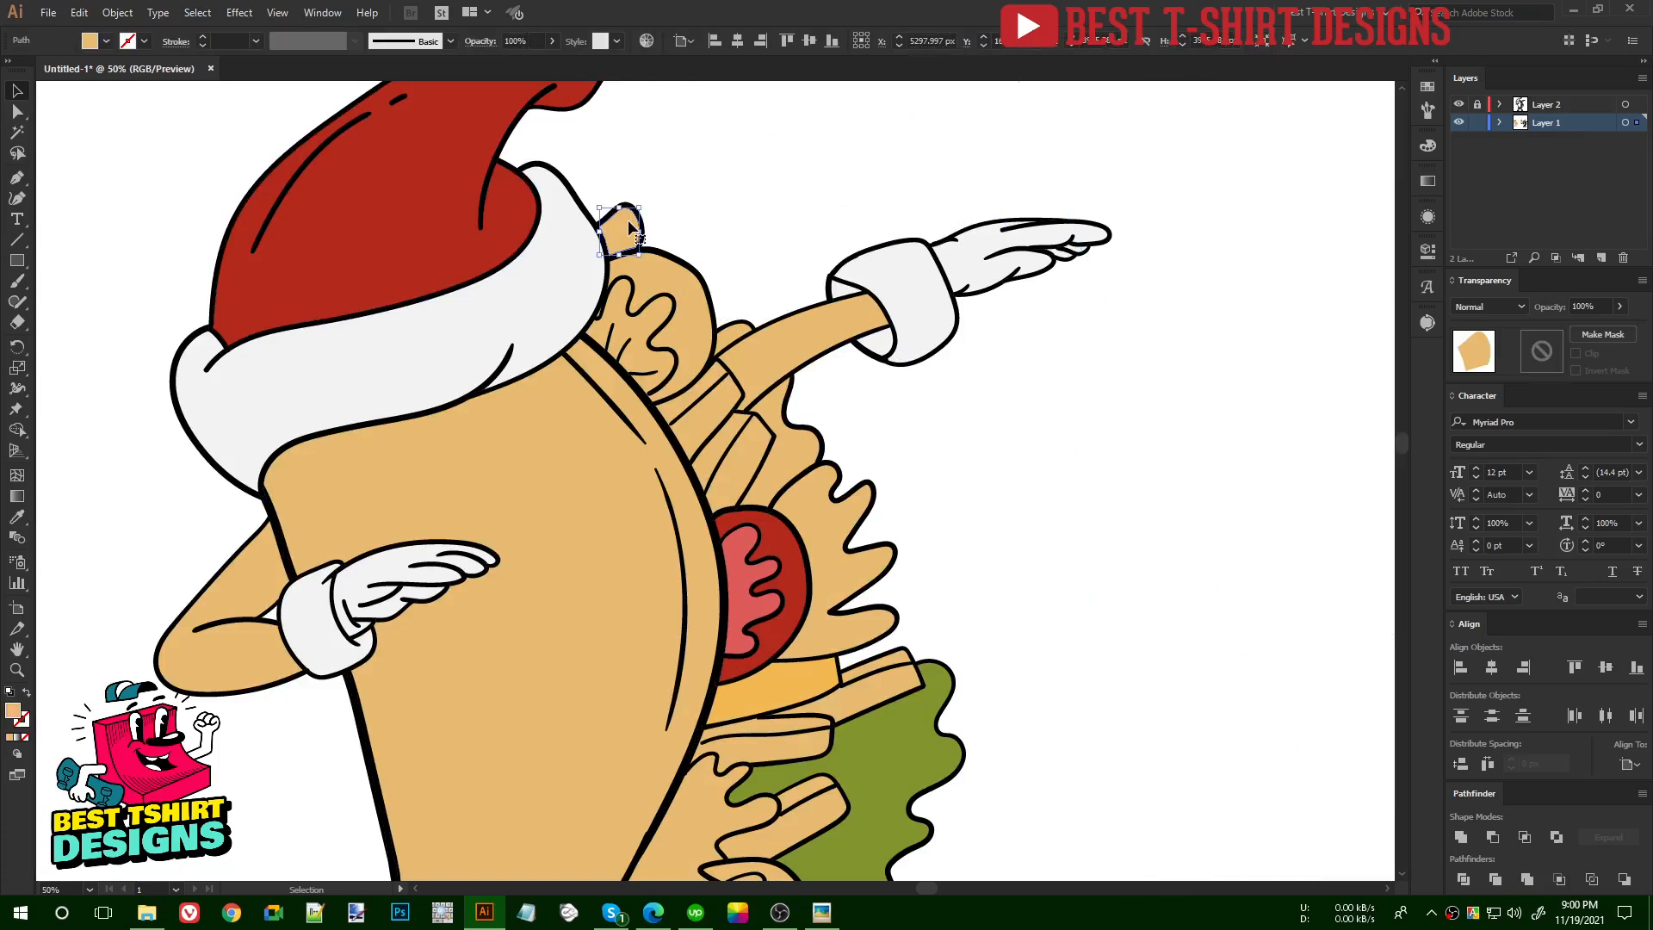
{"action": "left_click", "coordinate": [798, 447], "text": "shift"}
{"action": "left_click", "coordinate": [836, 570], "text": "shift"}
{"action": "key", "text": "i"}
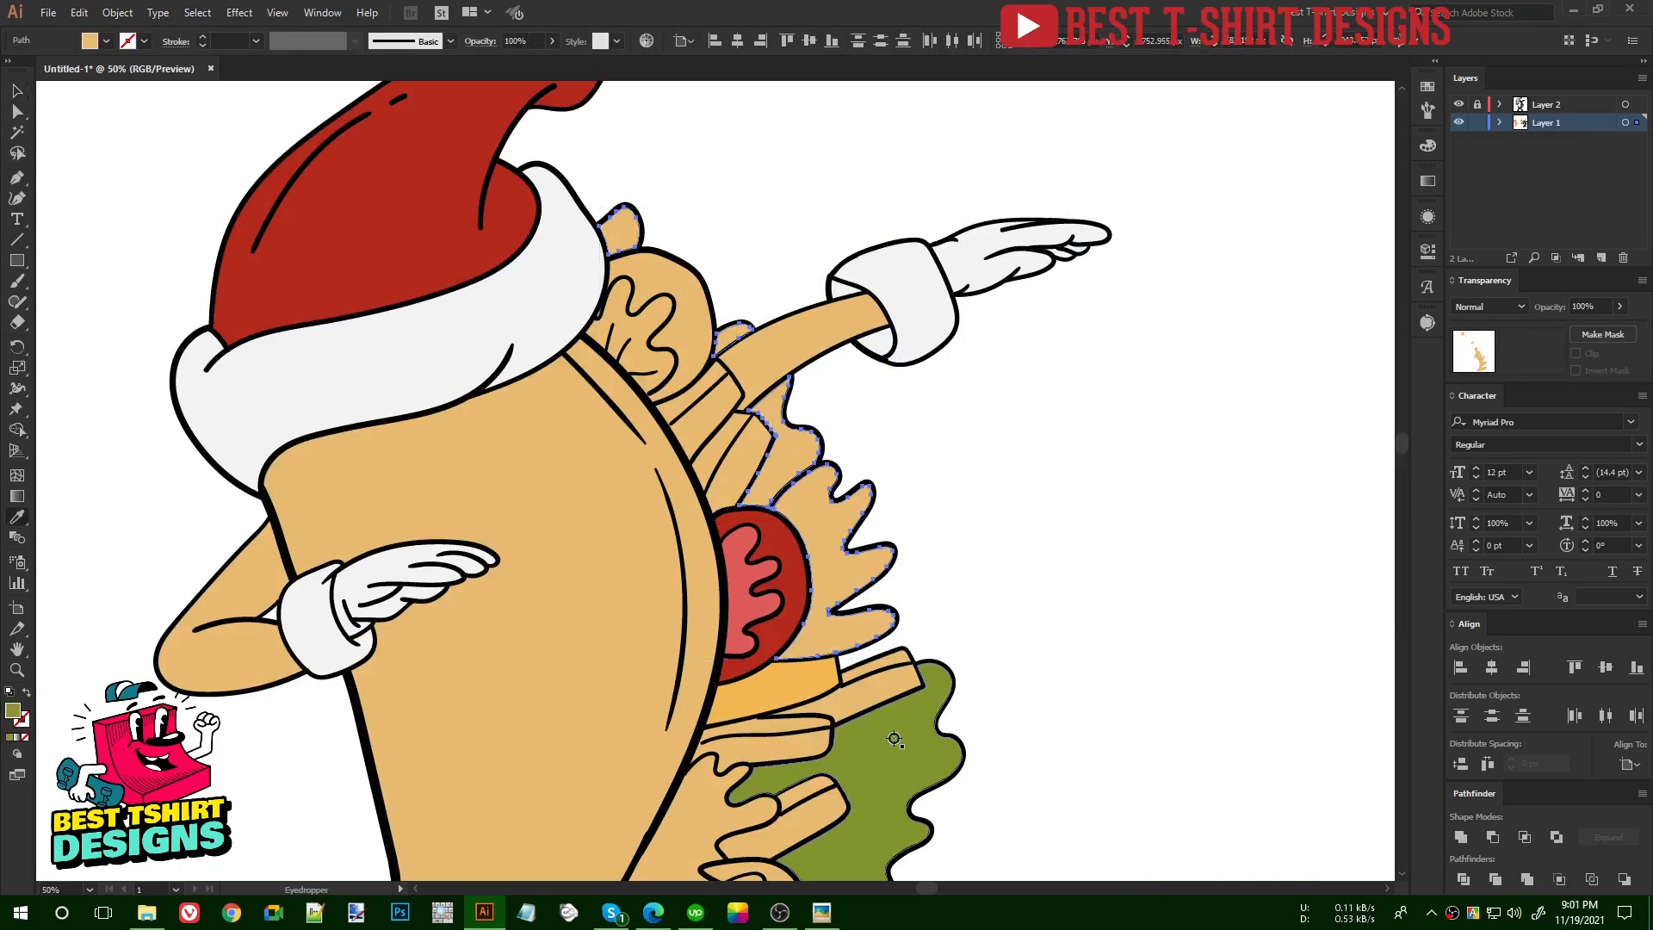
{"action": "left_click", "coordinate": [894, 734]}
- Add the large lower lettuce leaf to the selected lettuce pieces and recolour them all with the light green sampled from the reference lettuce
{"action": "scroll", "coordinate": [689, 513], "scroll_direction": "down", "scroll_amount": 2}
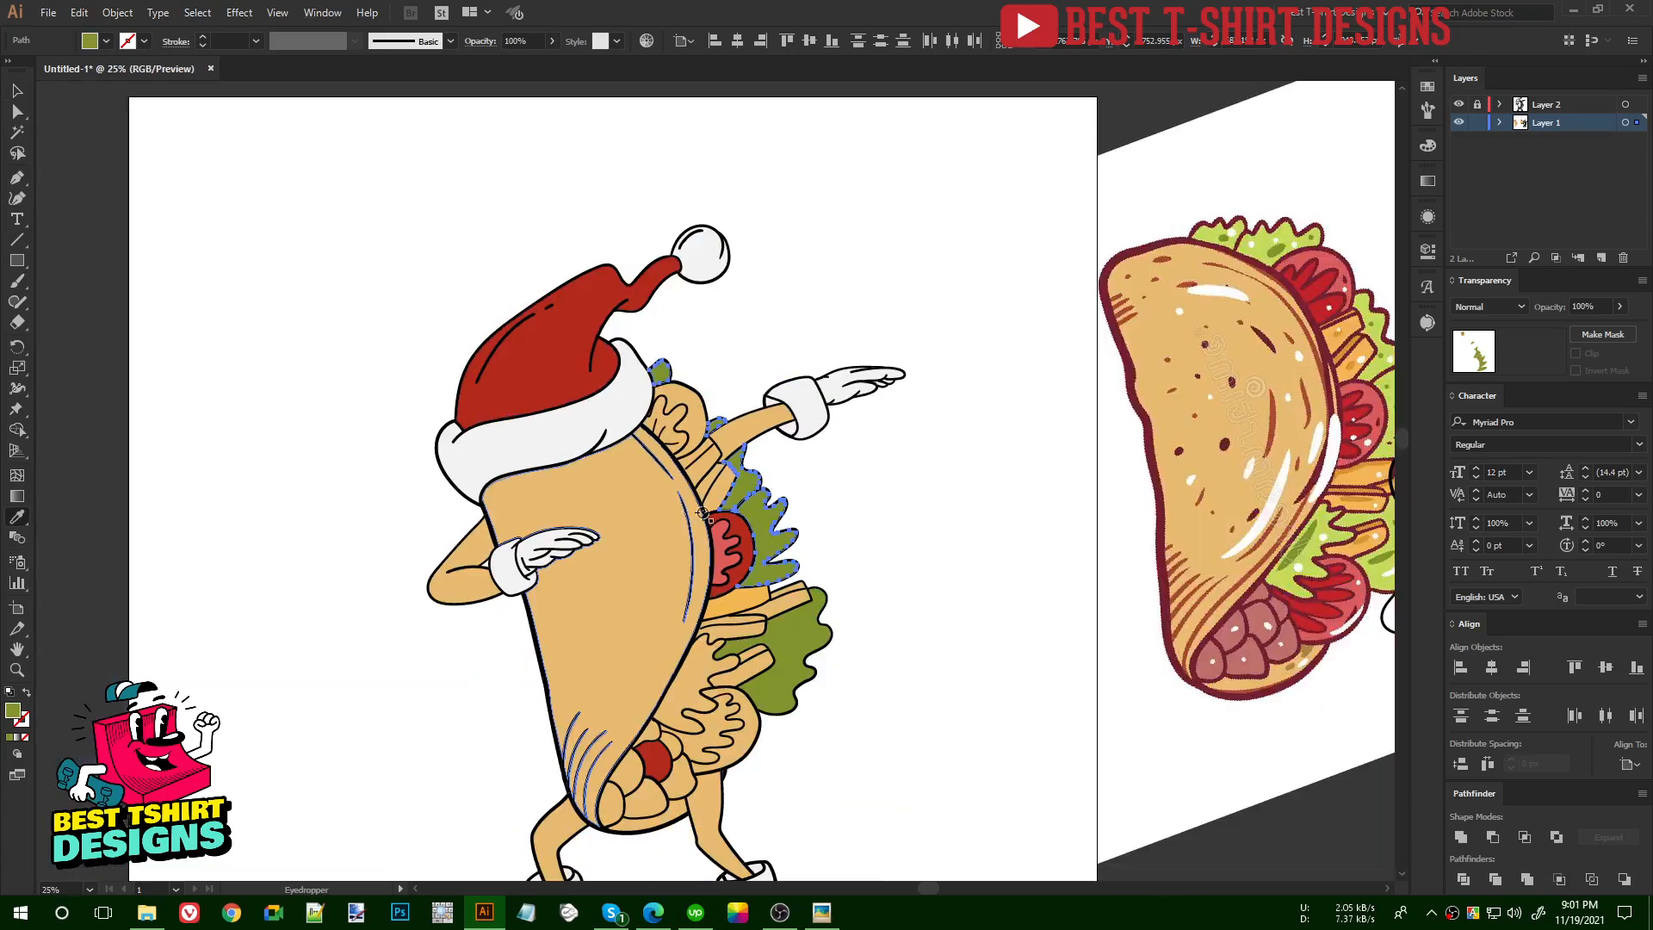
{"action": "left_click", "coordinate": [792, 647], "text": "ctrl+shift"}
{"action": "scroll", "coordinate": [917, 514], "scroll_direction": "up", "scroll_amount": 1}
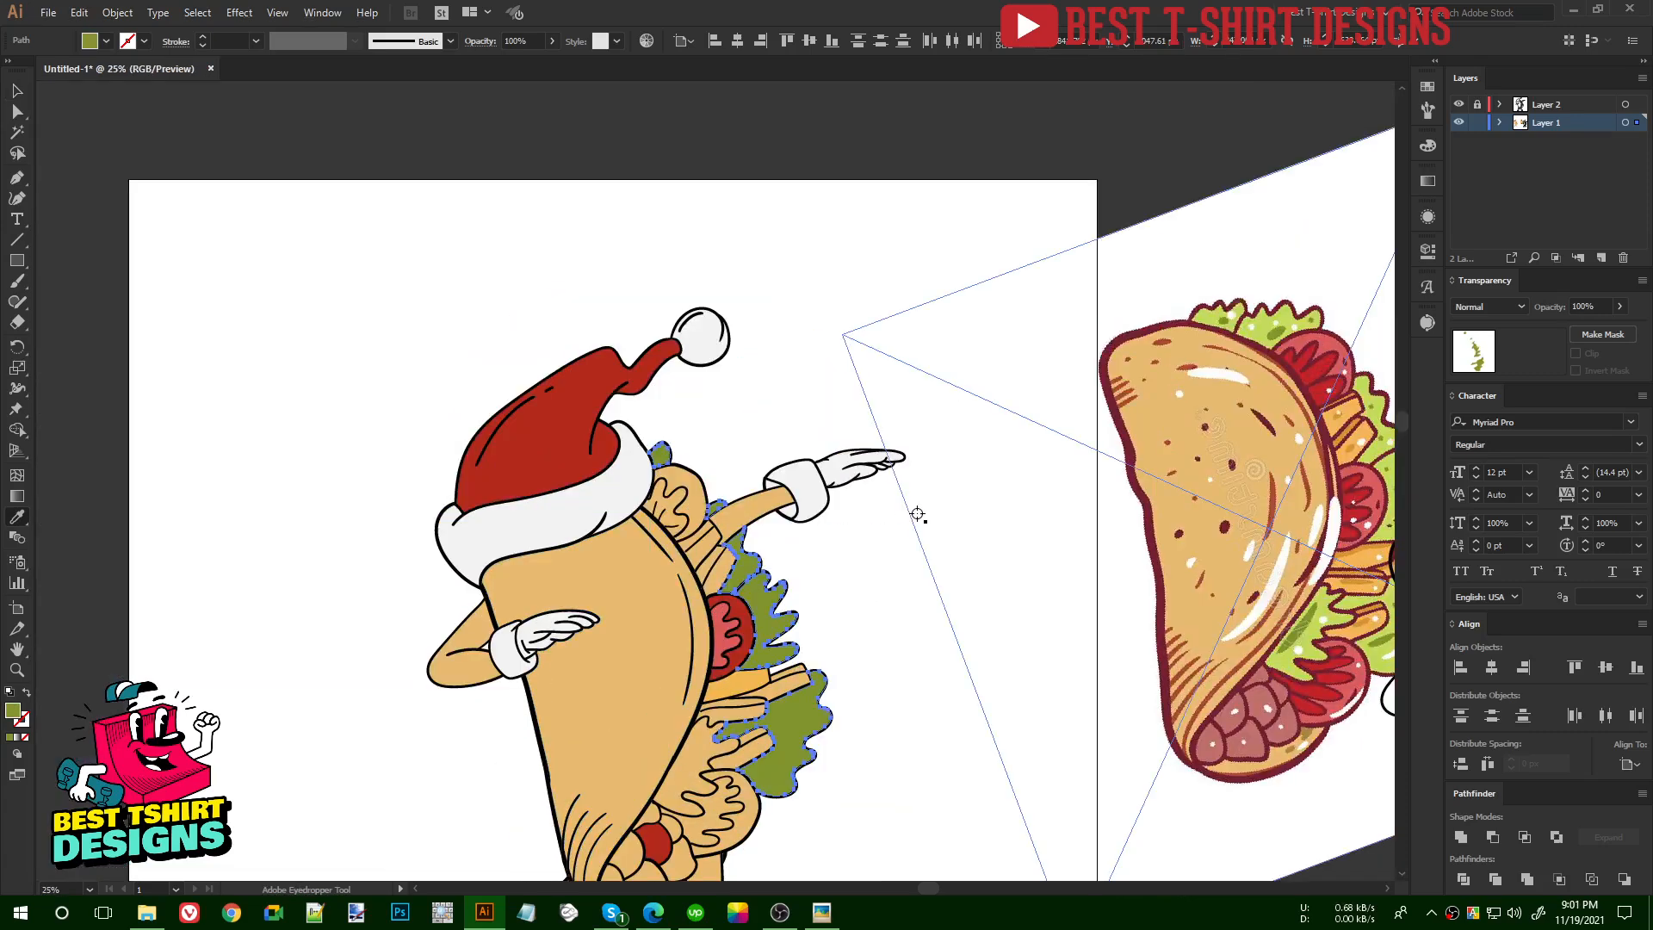
{"action": "left_click", "coordinate": [1378, 403]}
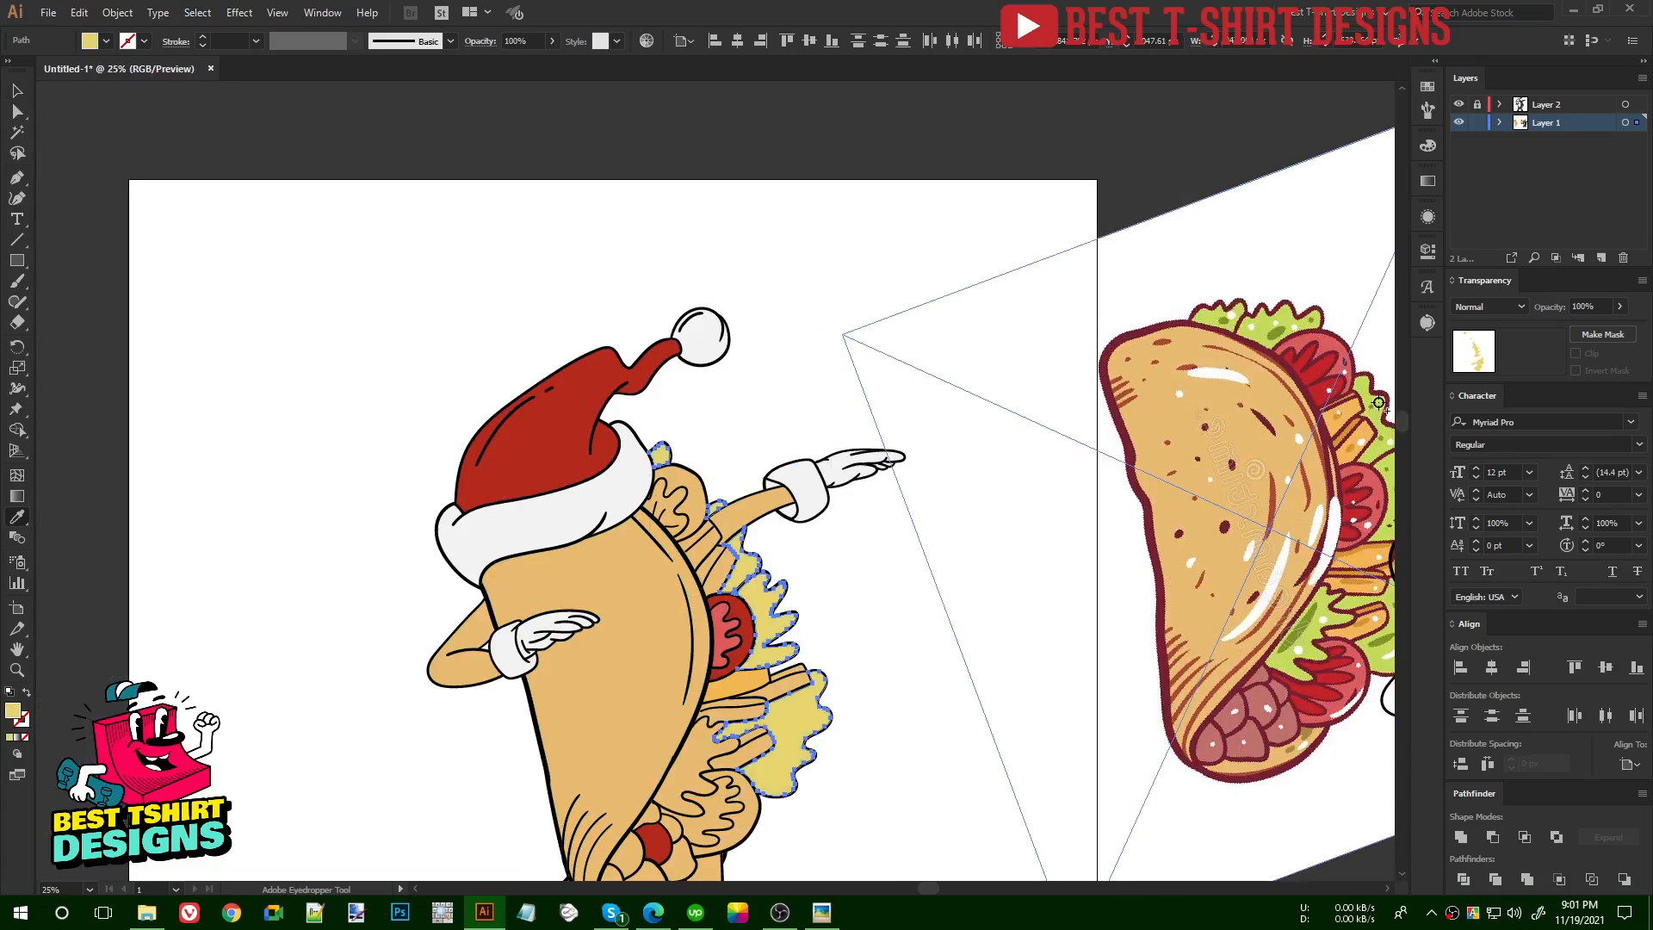
{"action": "left_click", "coordinate": [1266, 325]}
{"action": "key", "text": "v"}
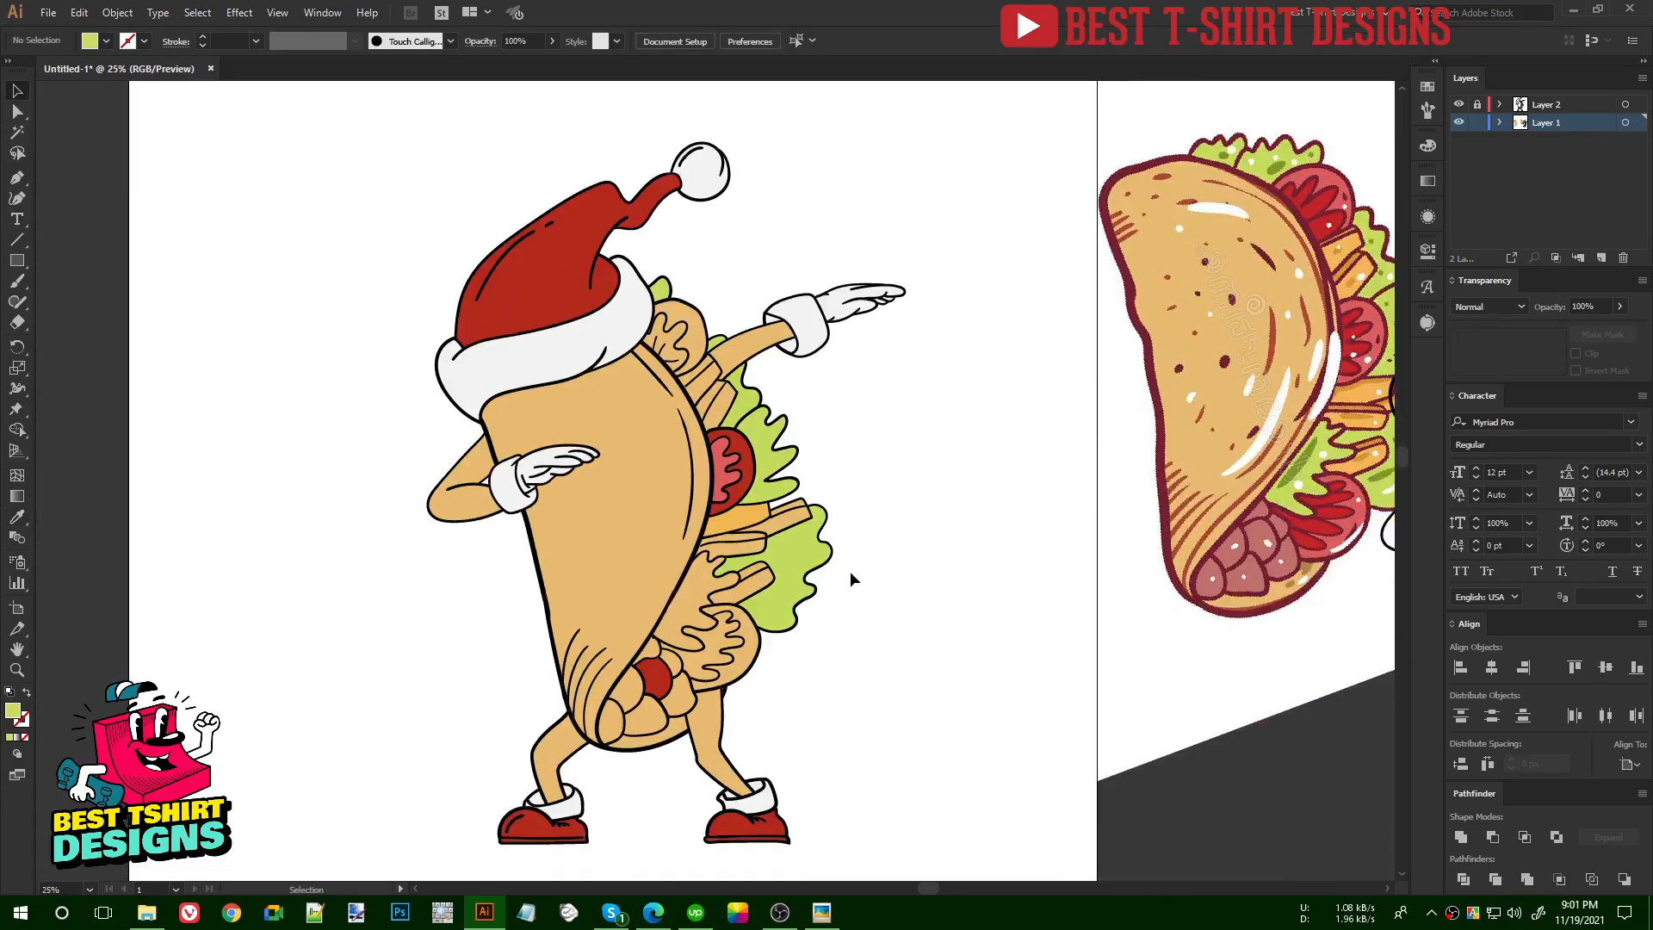
- Fill the wavy lettuce piece along the shell's lower edge with the light green of the neighbouring leaf
{"action": "scroll", "coordinate": [659, 511], "scroll_direction": "up", "scroll_amount": 2}
{"action": "left_click", "coordinate": [658, 511]}
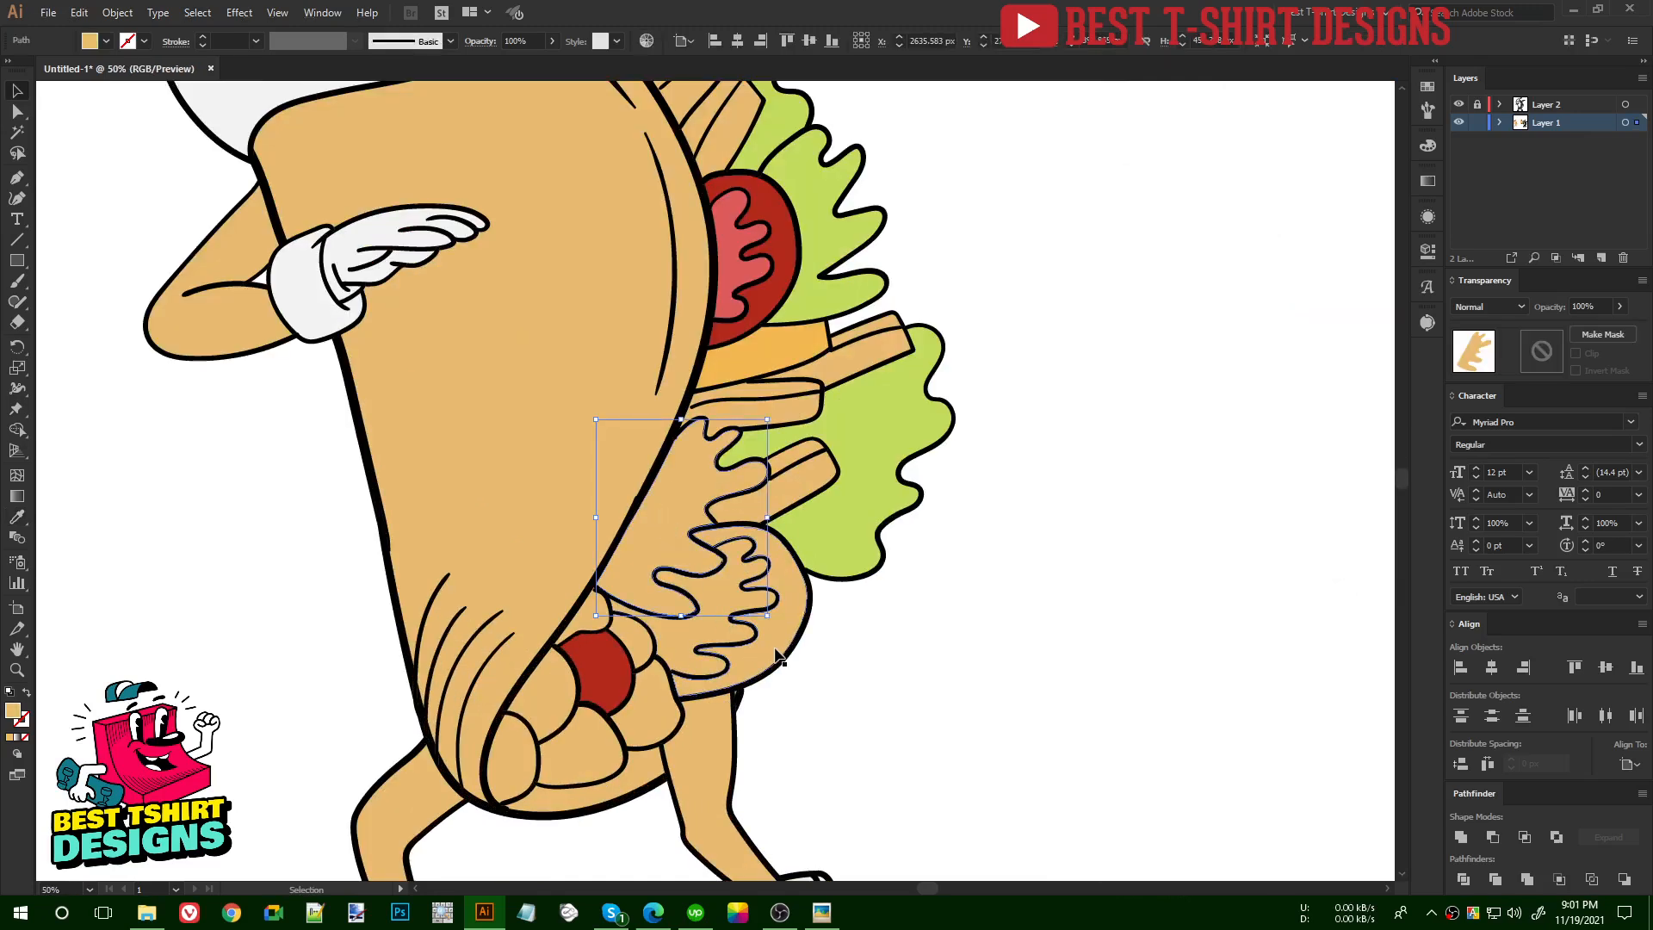
{"action": "key", "text": "i"}
{"action": "left_click", "coordinate": [835, 549]}
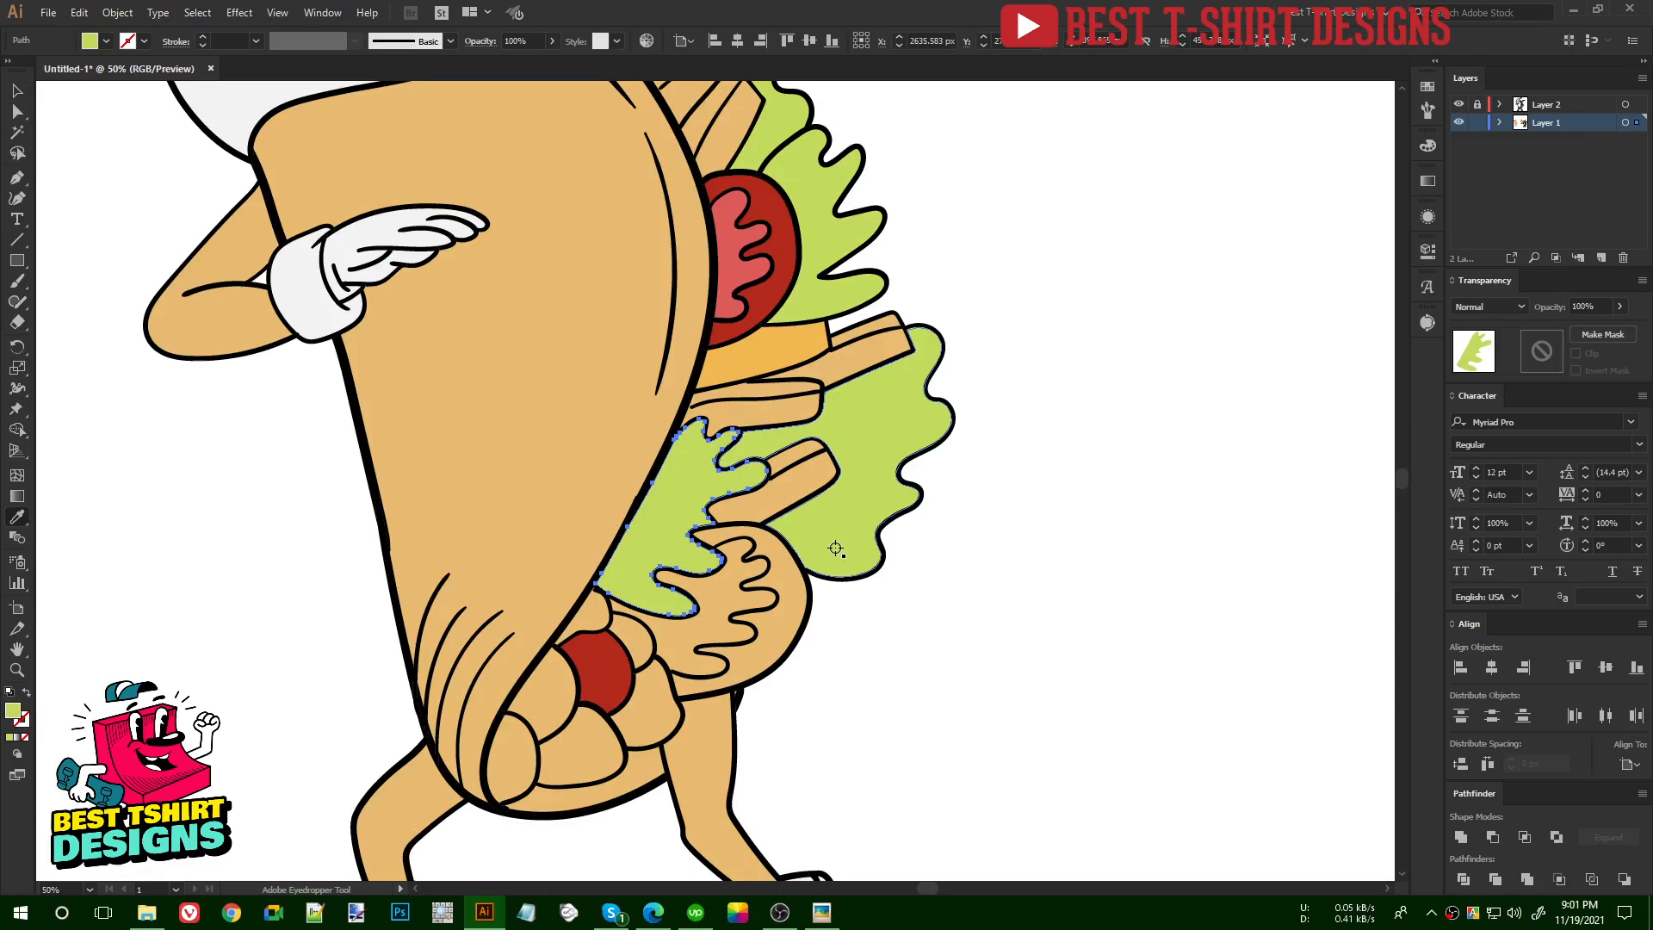
{"action": "key", "text": "v"}
- Fill the lower tomato slice's rim with dark red and its inner flesh with light red sampled from the coloured middle tomato
{"action": "left_click", "coordinate": [765, 640]}
{"action": "key", "text": "i"}
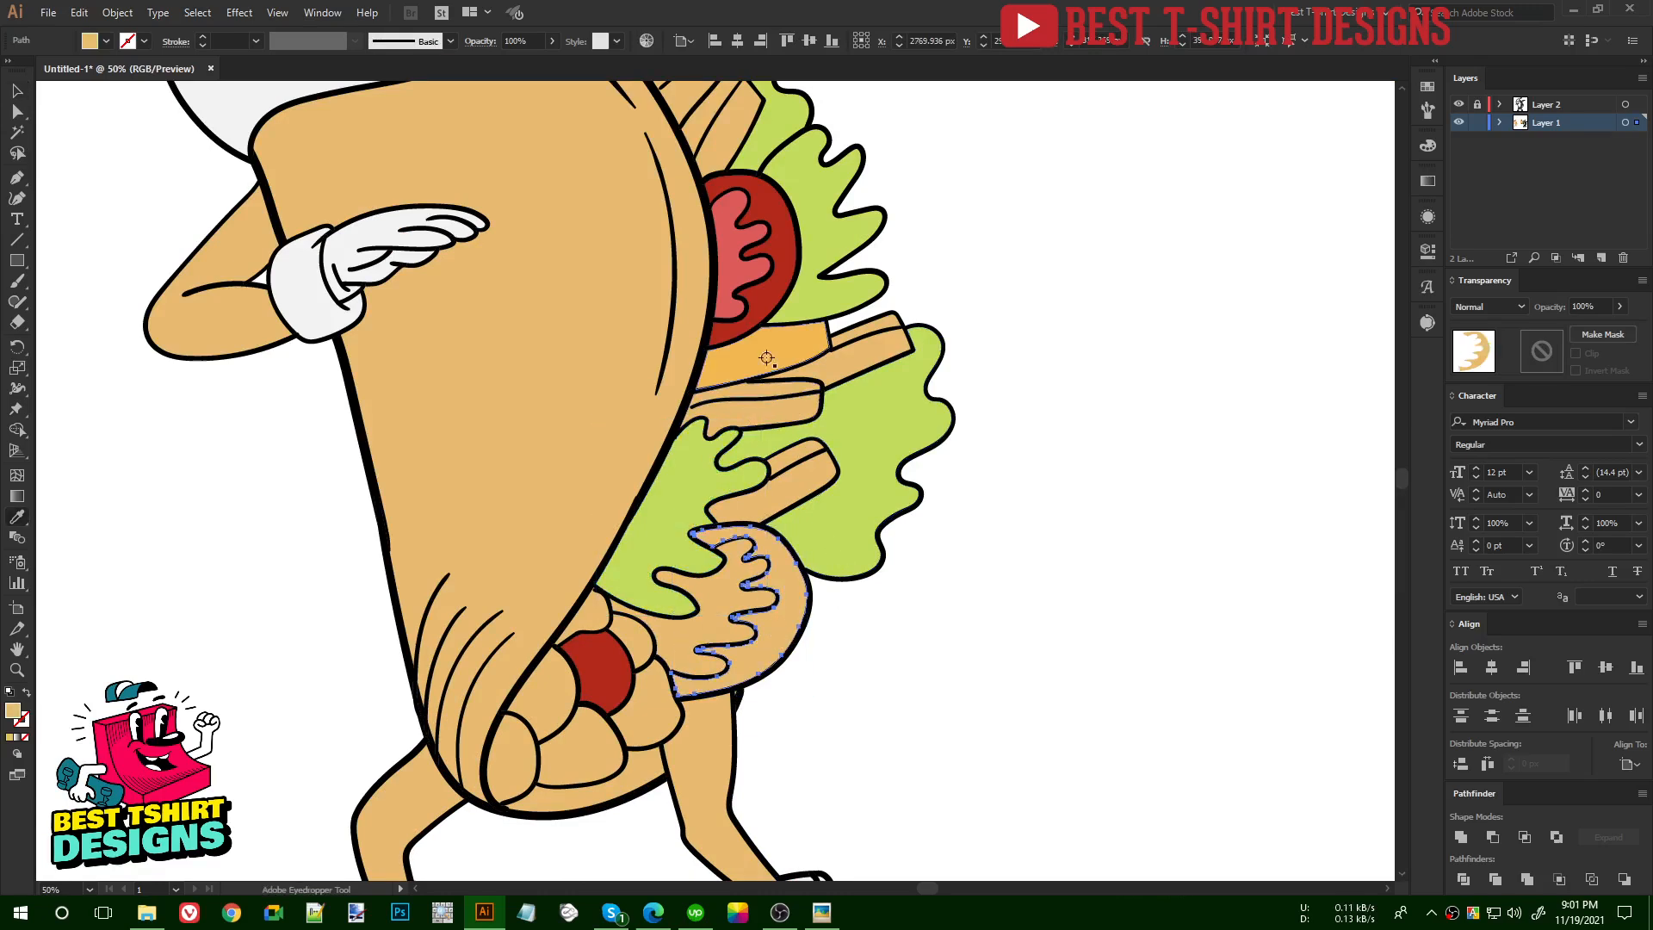
{"action": "left_click", "coordinate": [768, 299]}
{"action": "key", "text": "v"}
{"action": "left_click", "coordinate": [730, 607]}
{"action": "key", "text": "i"}
{"action": "left_click", "coordinate": [735, 280]}
{"action": "key", "text": "v"}
- Fill the tomato slice beside the hat brim with the light red of the middle tomato's flesh
{"action": "scroll", "coordinate": [988, 544], "scroll_direction": "up", "scroll_amount": 5}
{"action": "left_click", "coordinate": [642, 225]}
{"action": "key", "text": "i"}
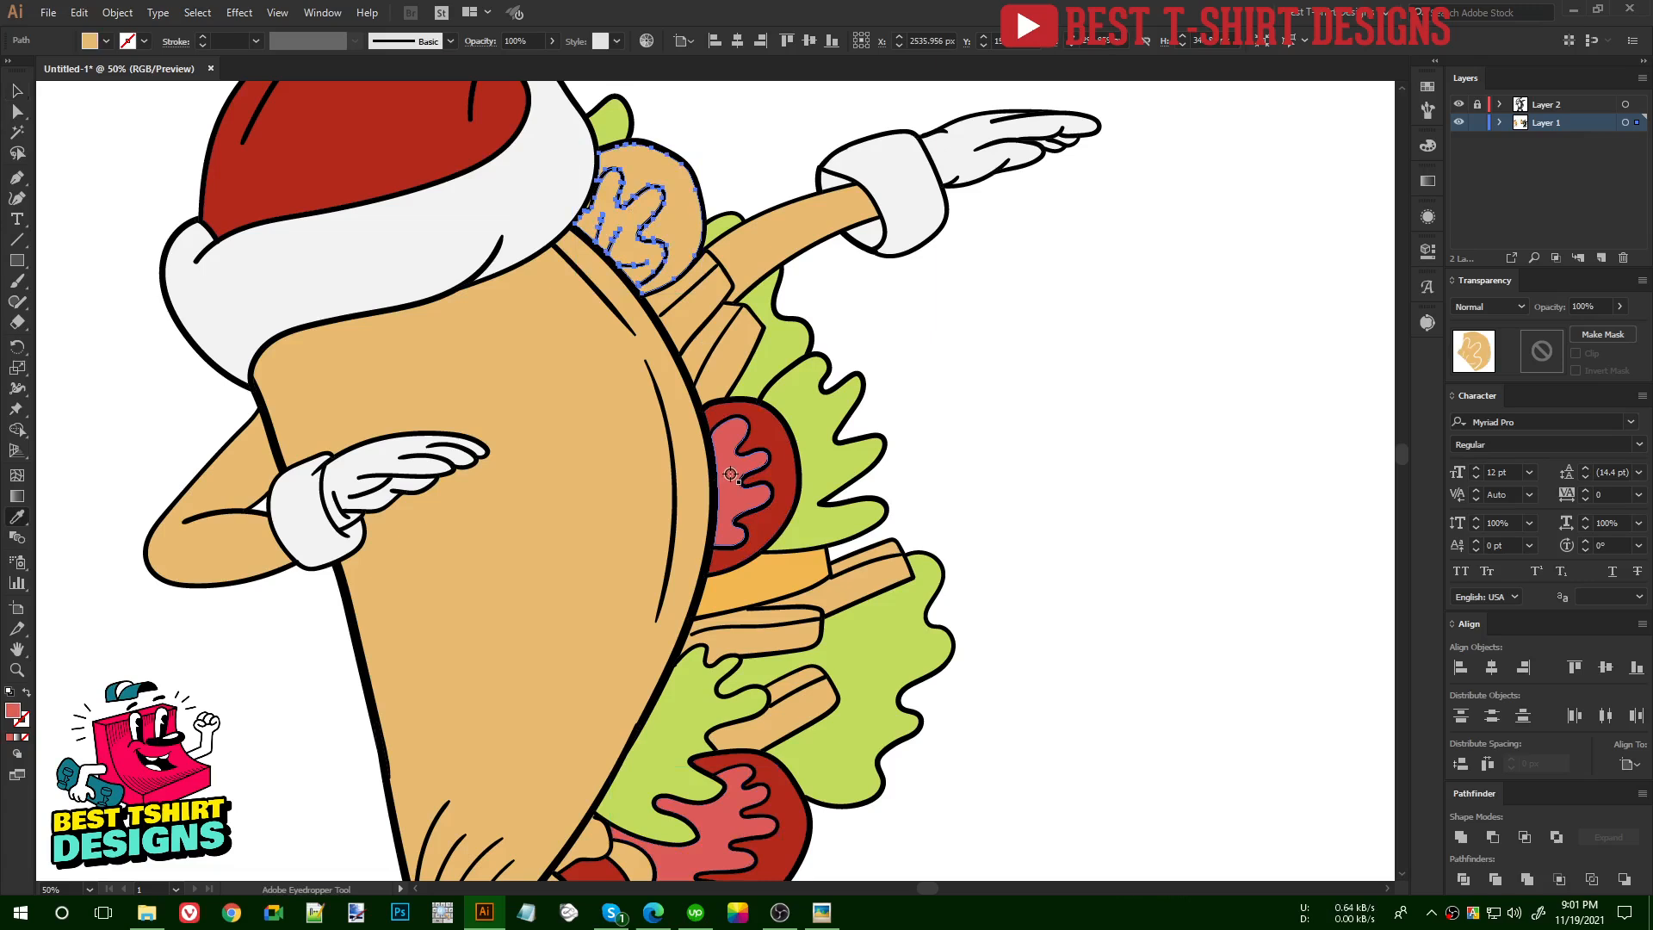
{"action": "left_click", "coordinate": [730, 474]}
{"action": "key", "text": "v"}
{"action": "left_click", "coordinate": [838, 287]}
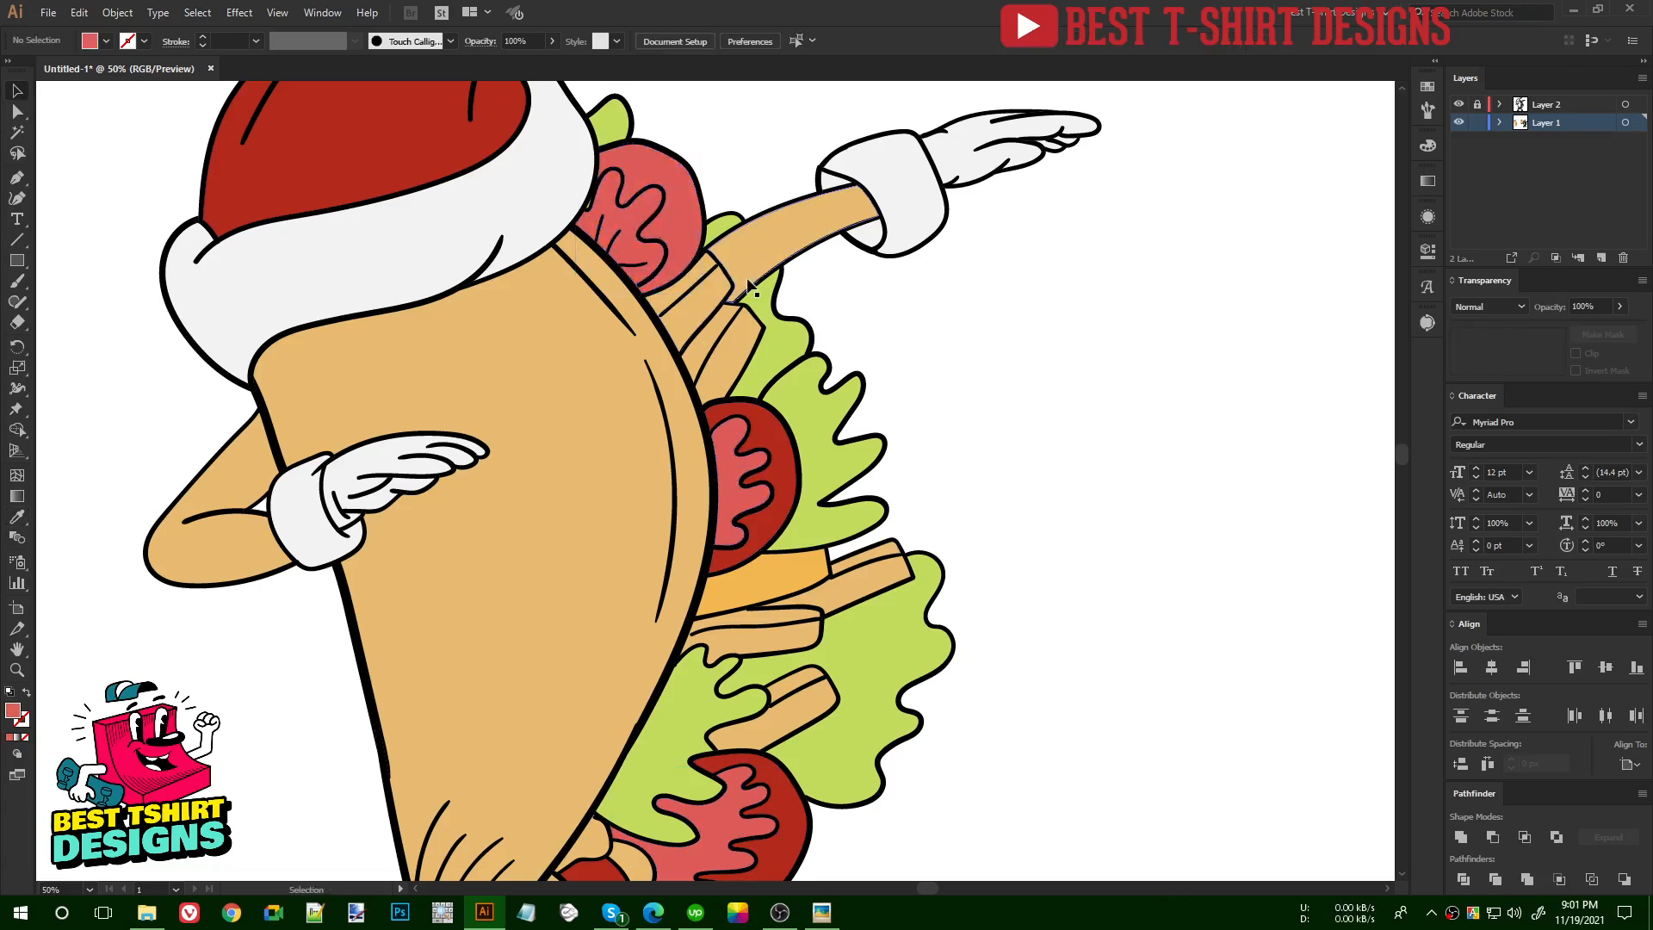
- Split the light red fill of the tomato beside the hat with the Knife, across the narrow gap where its wavy inner line nears the shell
{"action": "scroll", "coordinate": [617, 207], "scroll_direction": "up", "scroll_amount": 3}
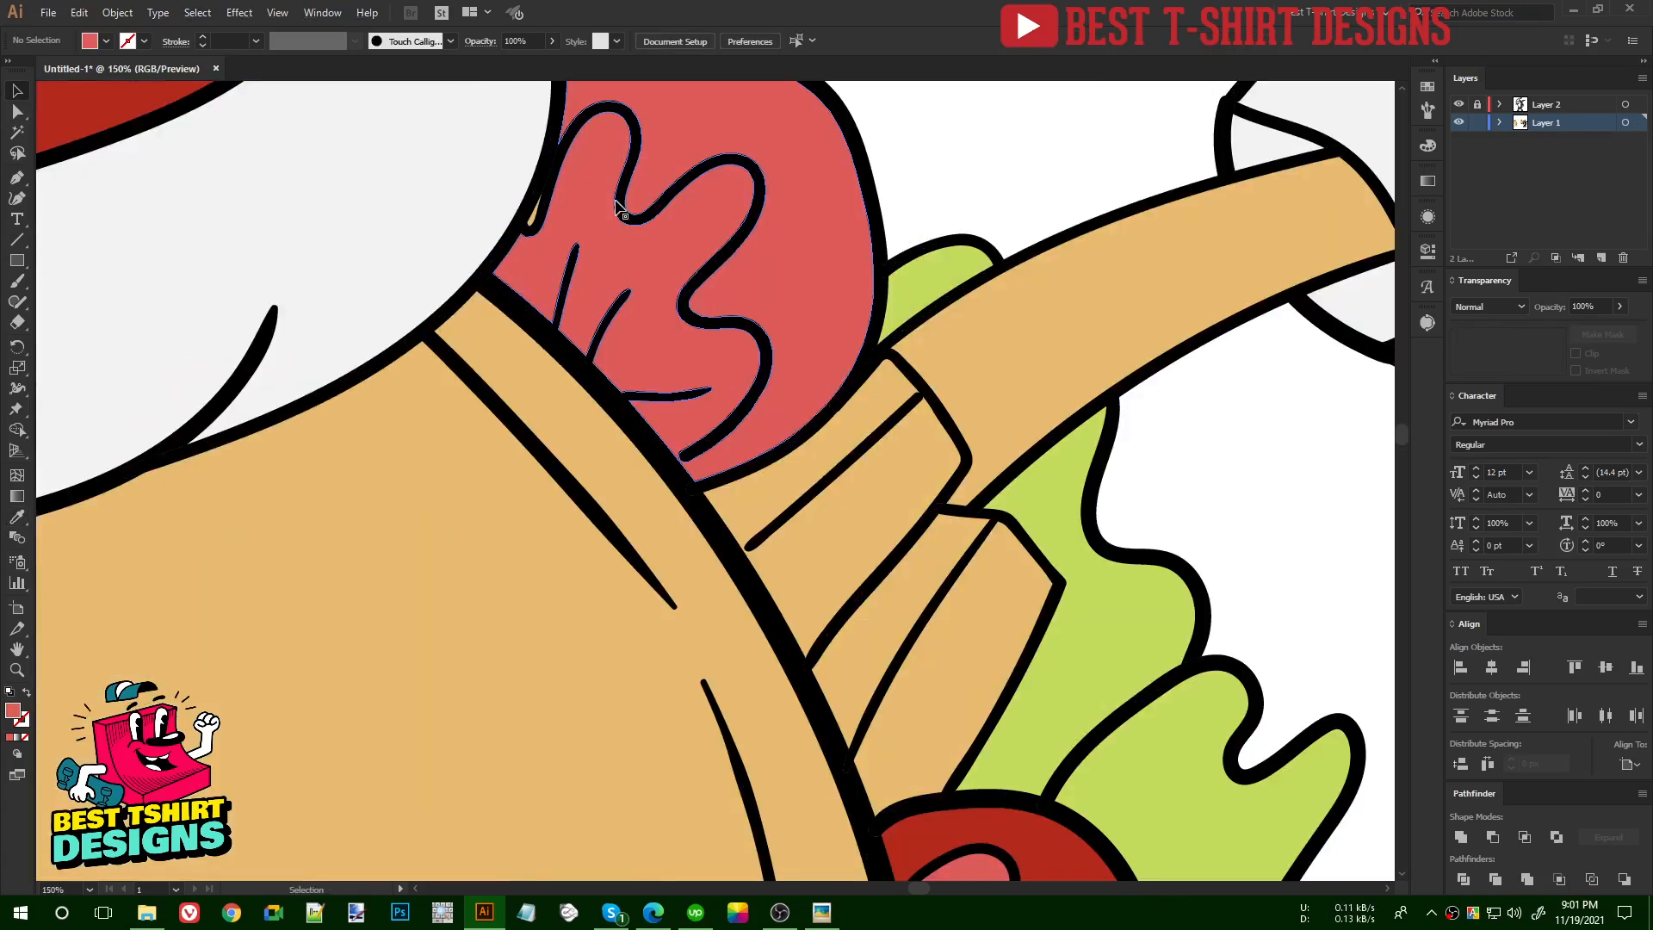
{"action": "scroll", "coordinate": [637, 327], "scroll_direction": "up", "scroll_amount": 2}
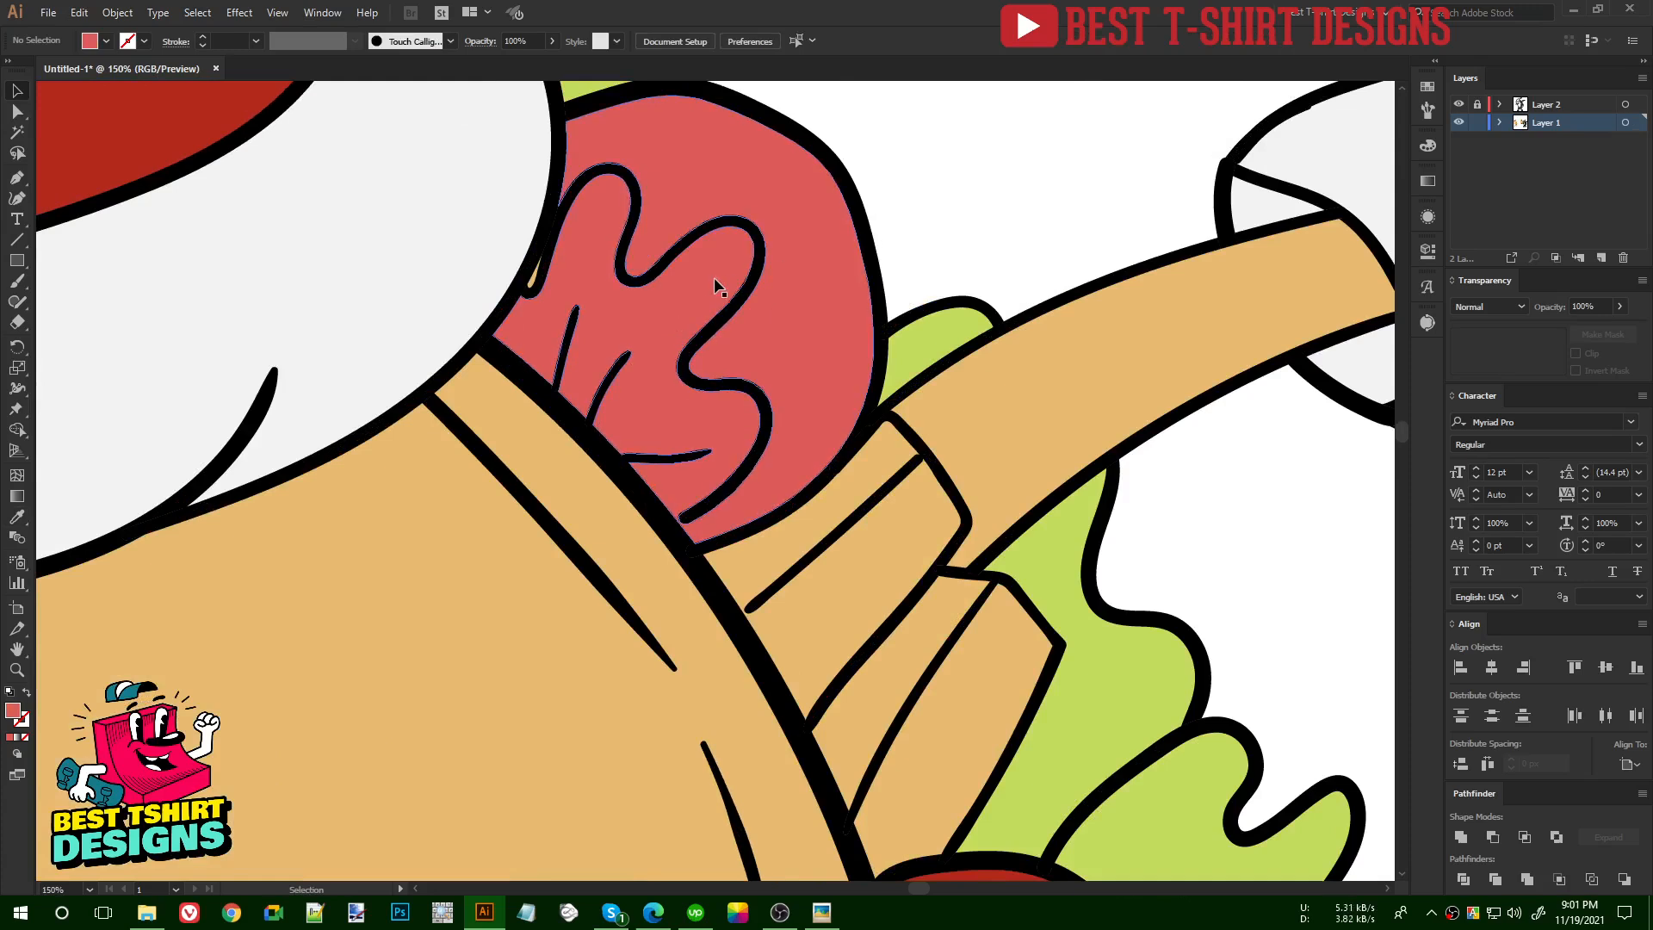
{"action": "left_click", "coordinate": [709, 277]}
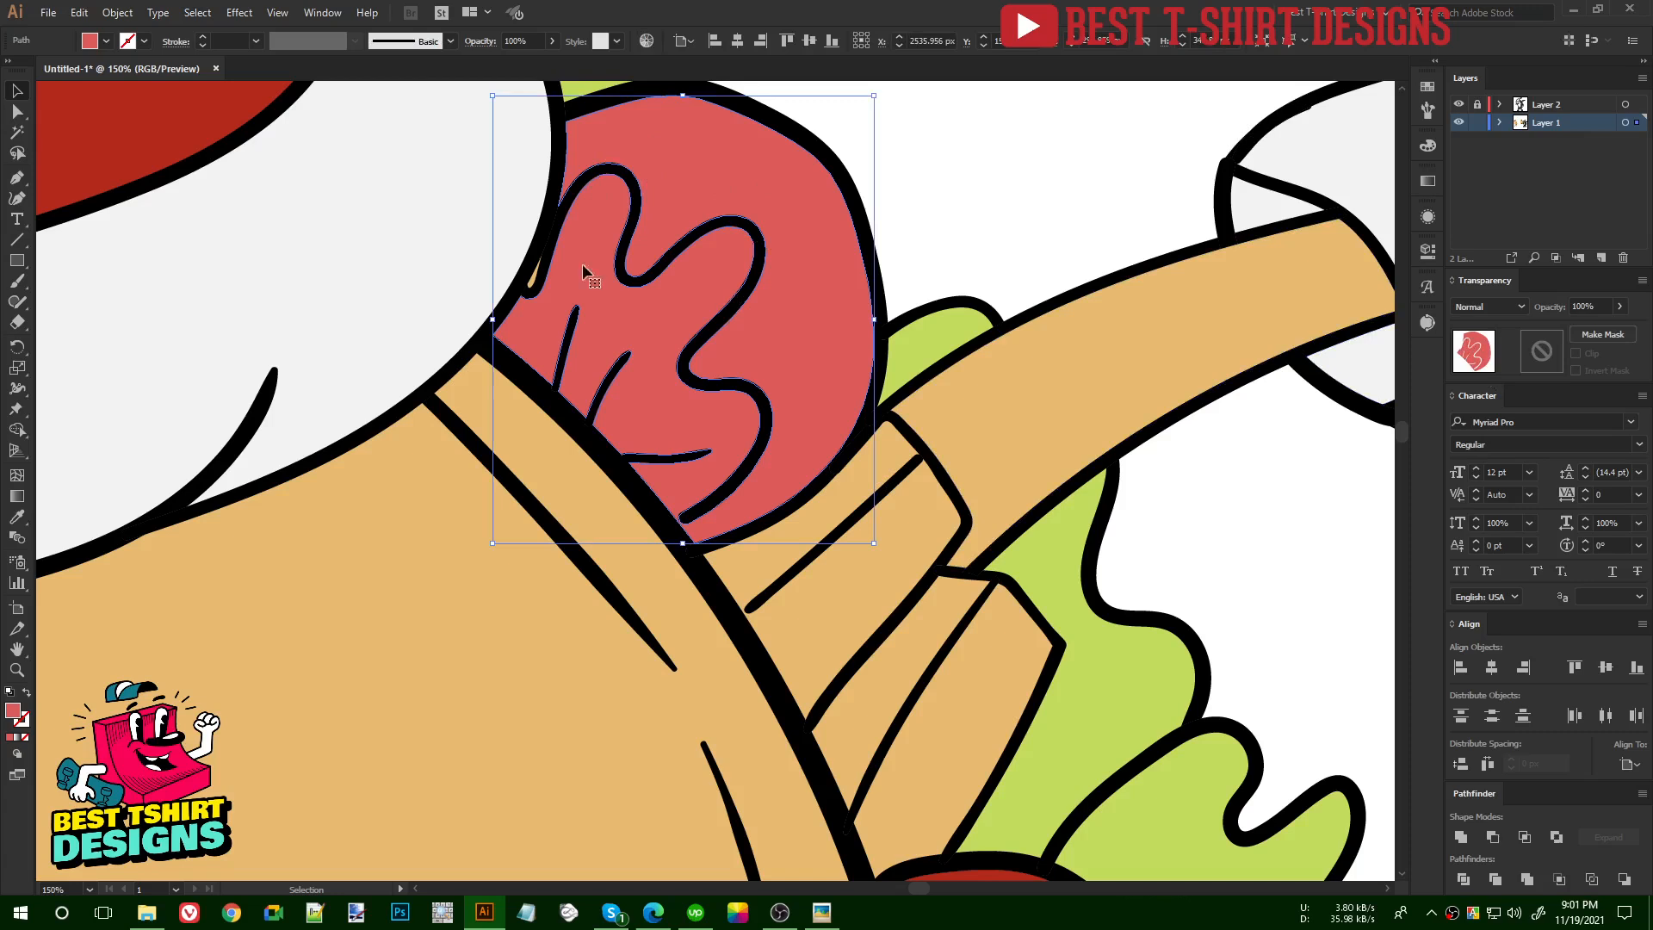
{"action": "scroll", "coordinate": [666, 512], "scroll_direction": "up", "scroll_amount": 3}
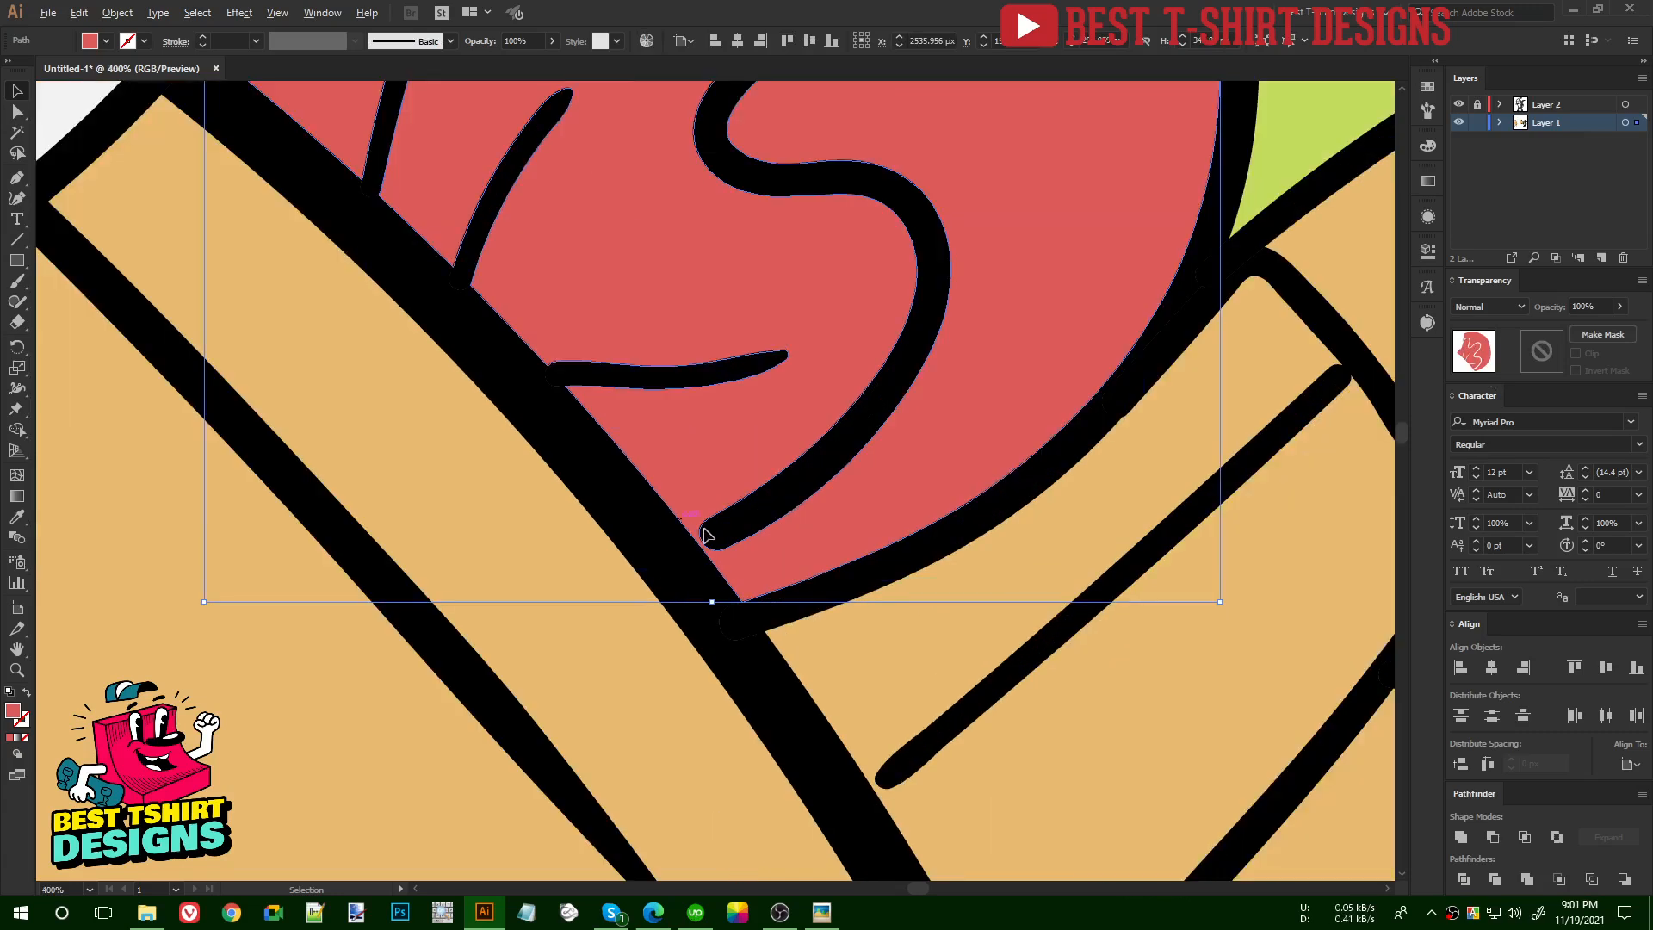
{"action": "scroll", "coordinate": [704, 556], "scroll_direction": "up", "scroll_amount": 2}
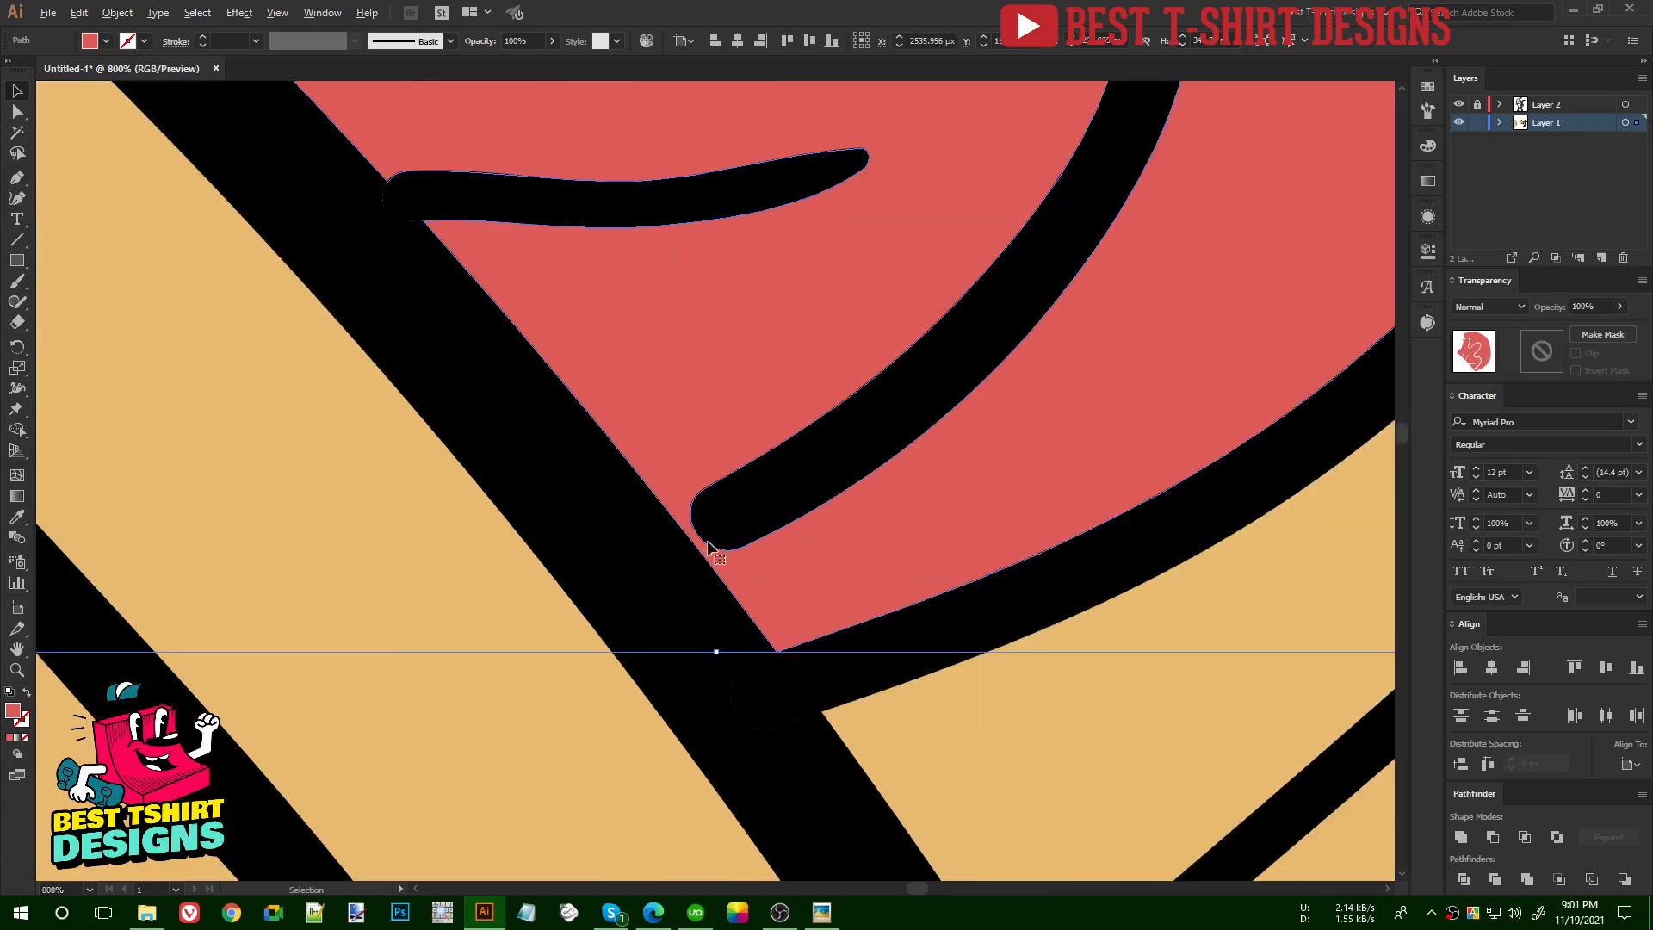
{"action": "scroll", "coordinate": [700, 531], "scroll_direction": "down", "scroll_amount": 4}
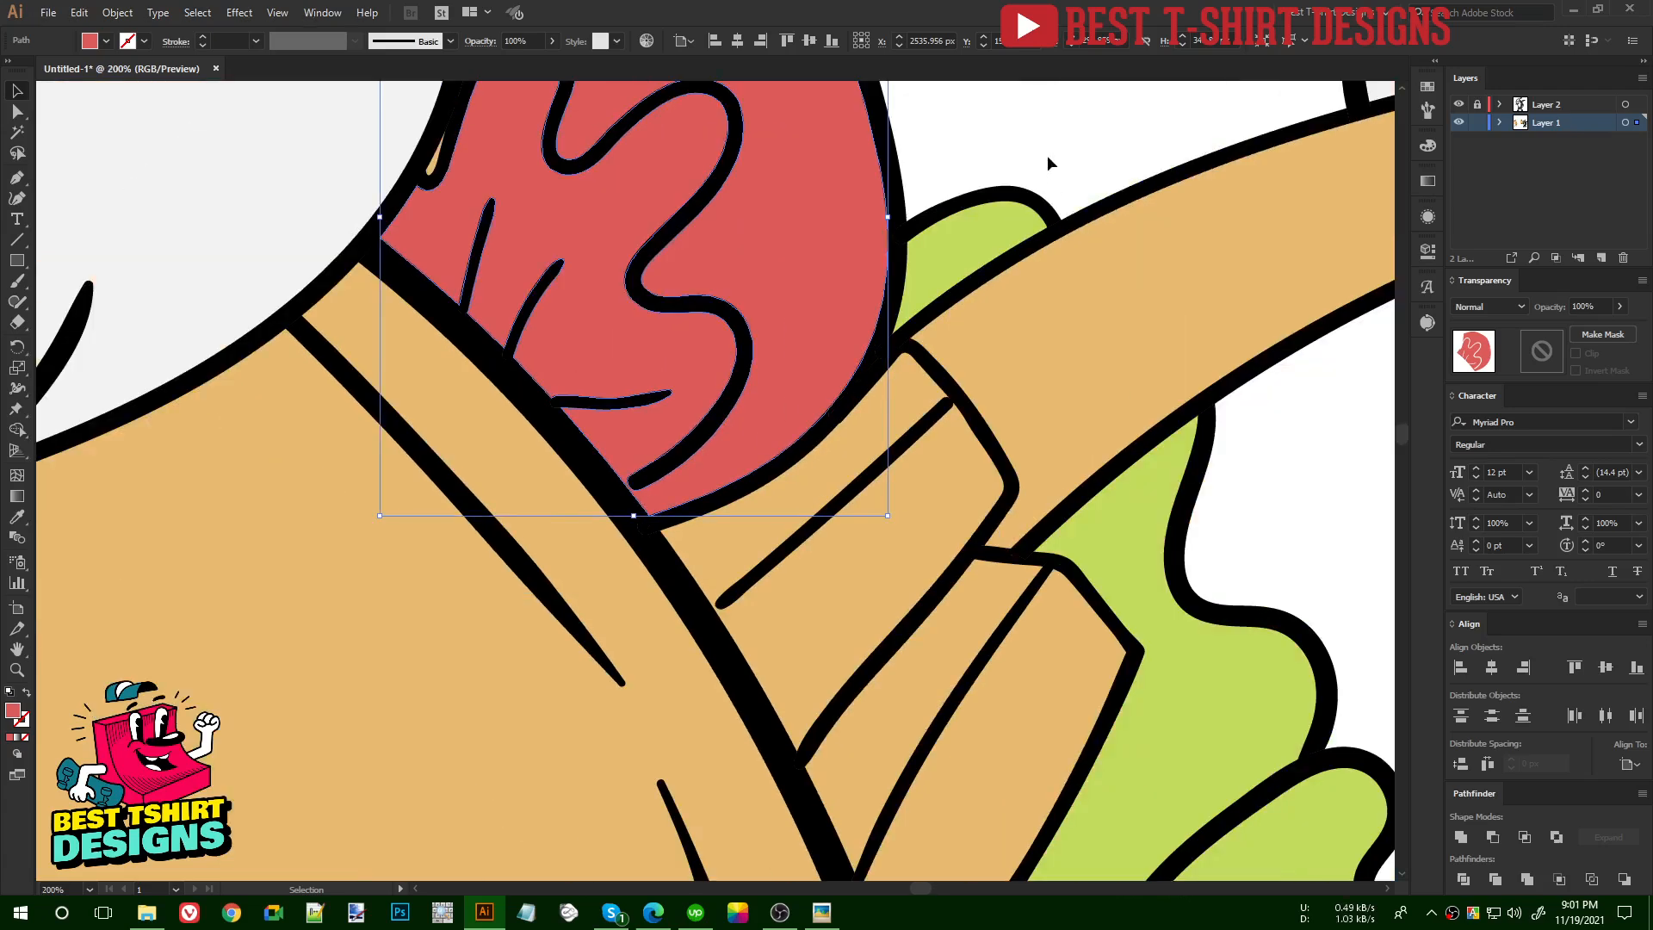
{"action": "key", "text": "ctrl+shift+a"}
{"action": "scroll", "coordinate": [634, 473], "scroll_direction": "up", "scroll_amount": 3}
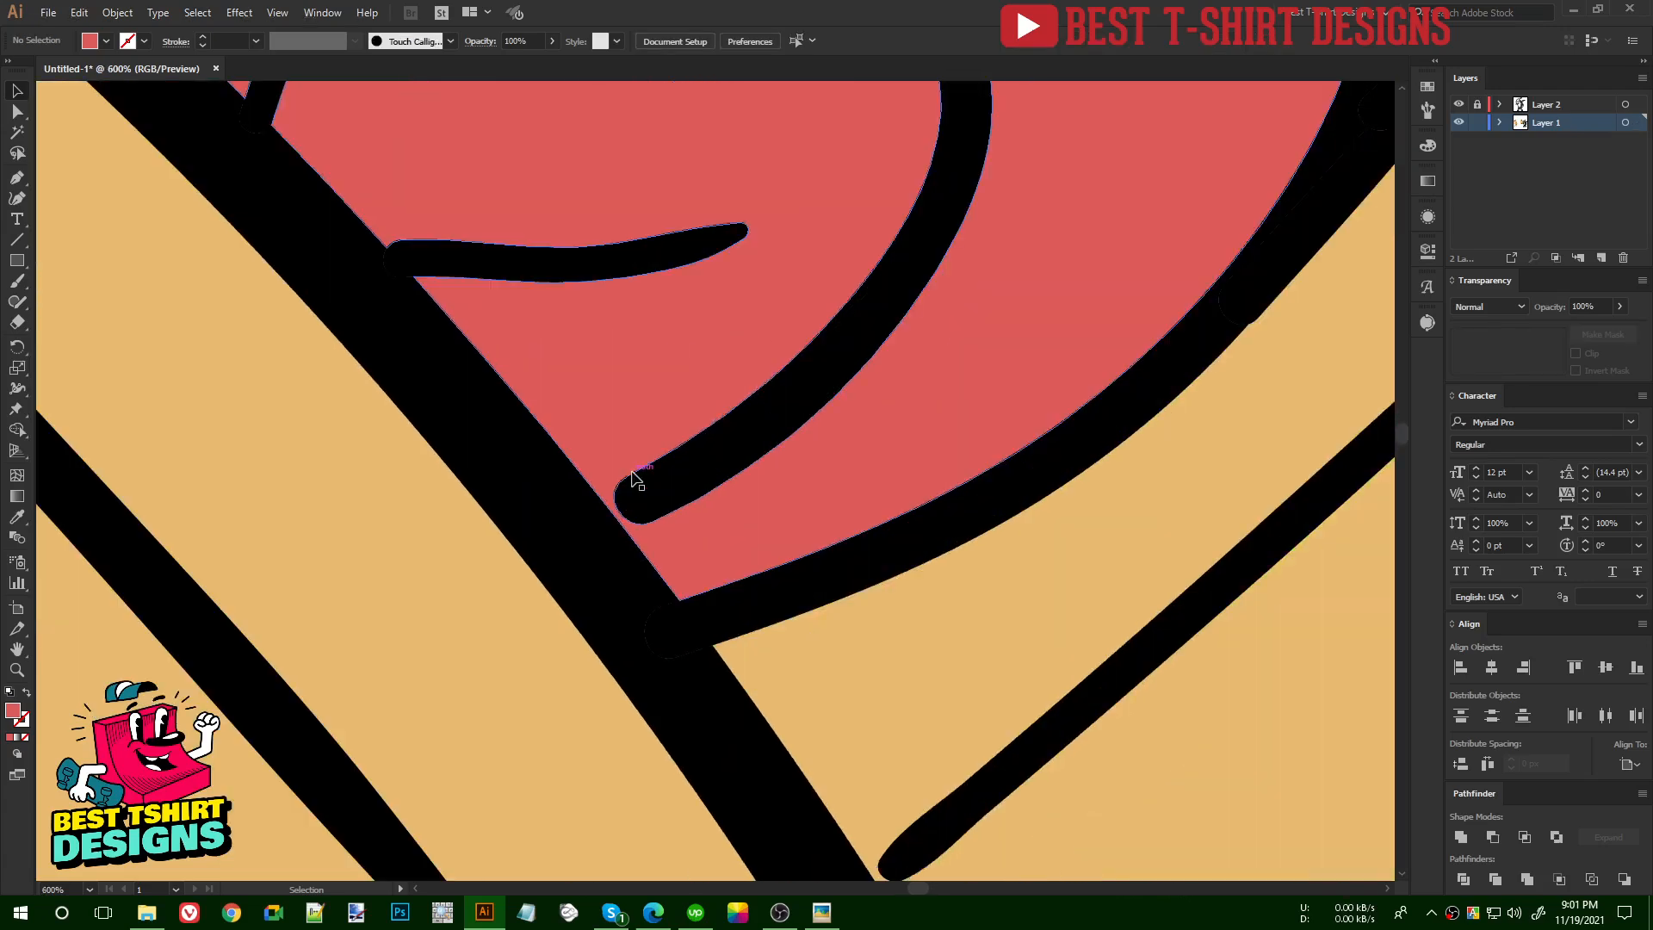
{"action": "left_click", "coordinate": [709, 520]}
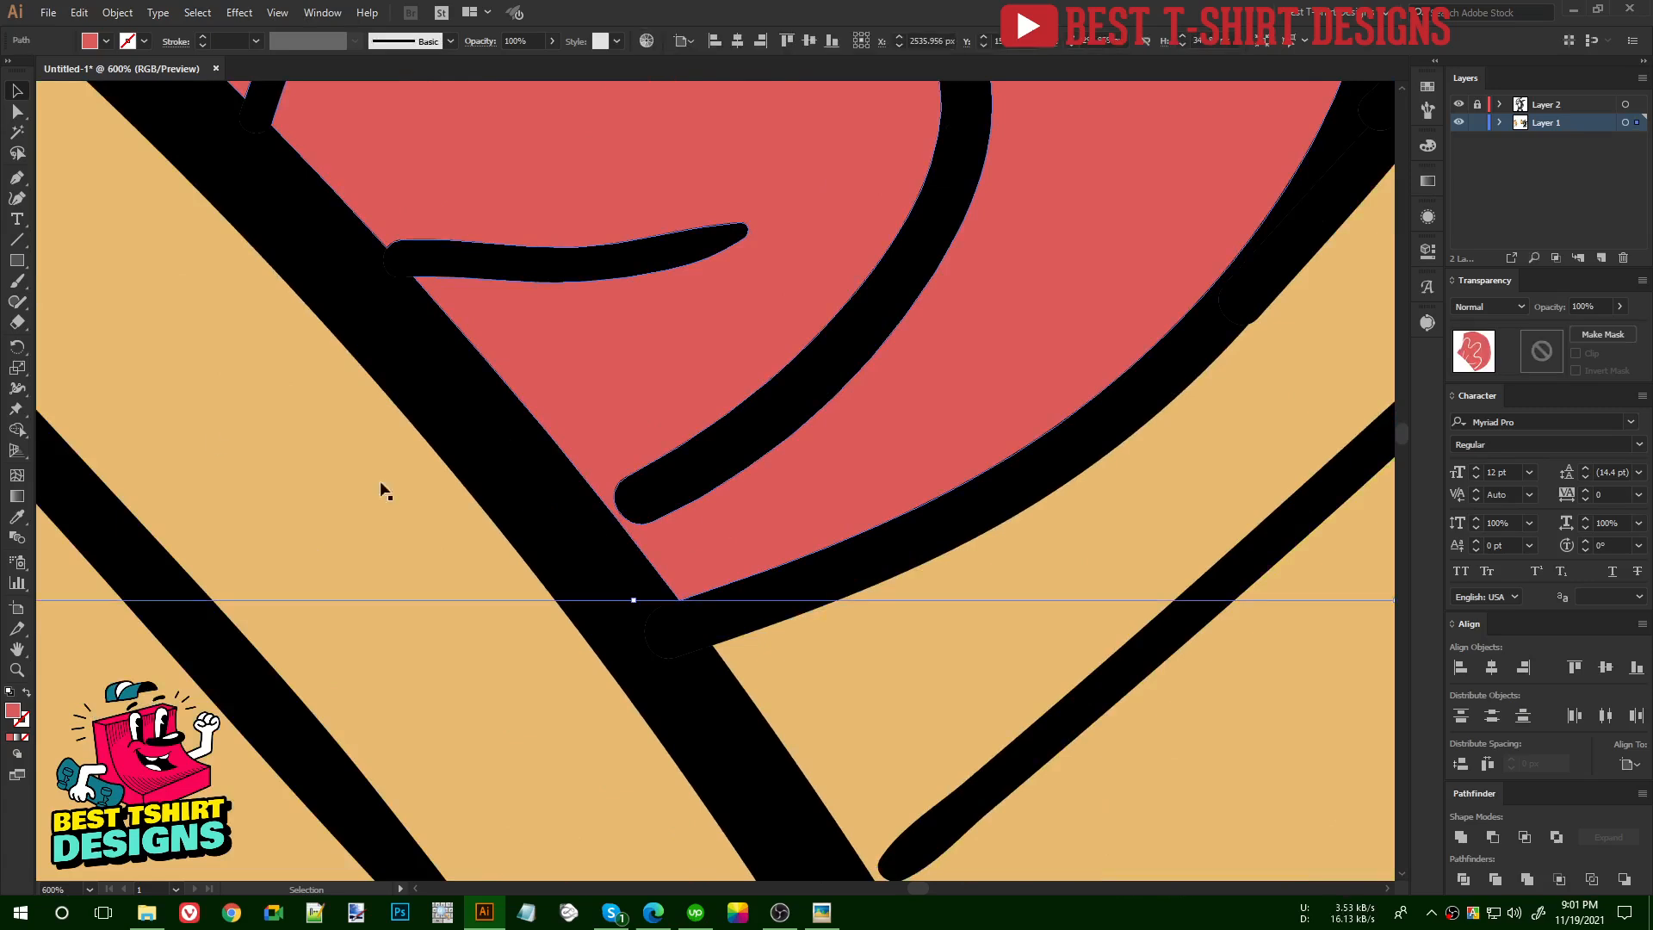
{"action": "left_click", "coordinate": [21, 325]}
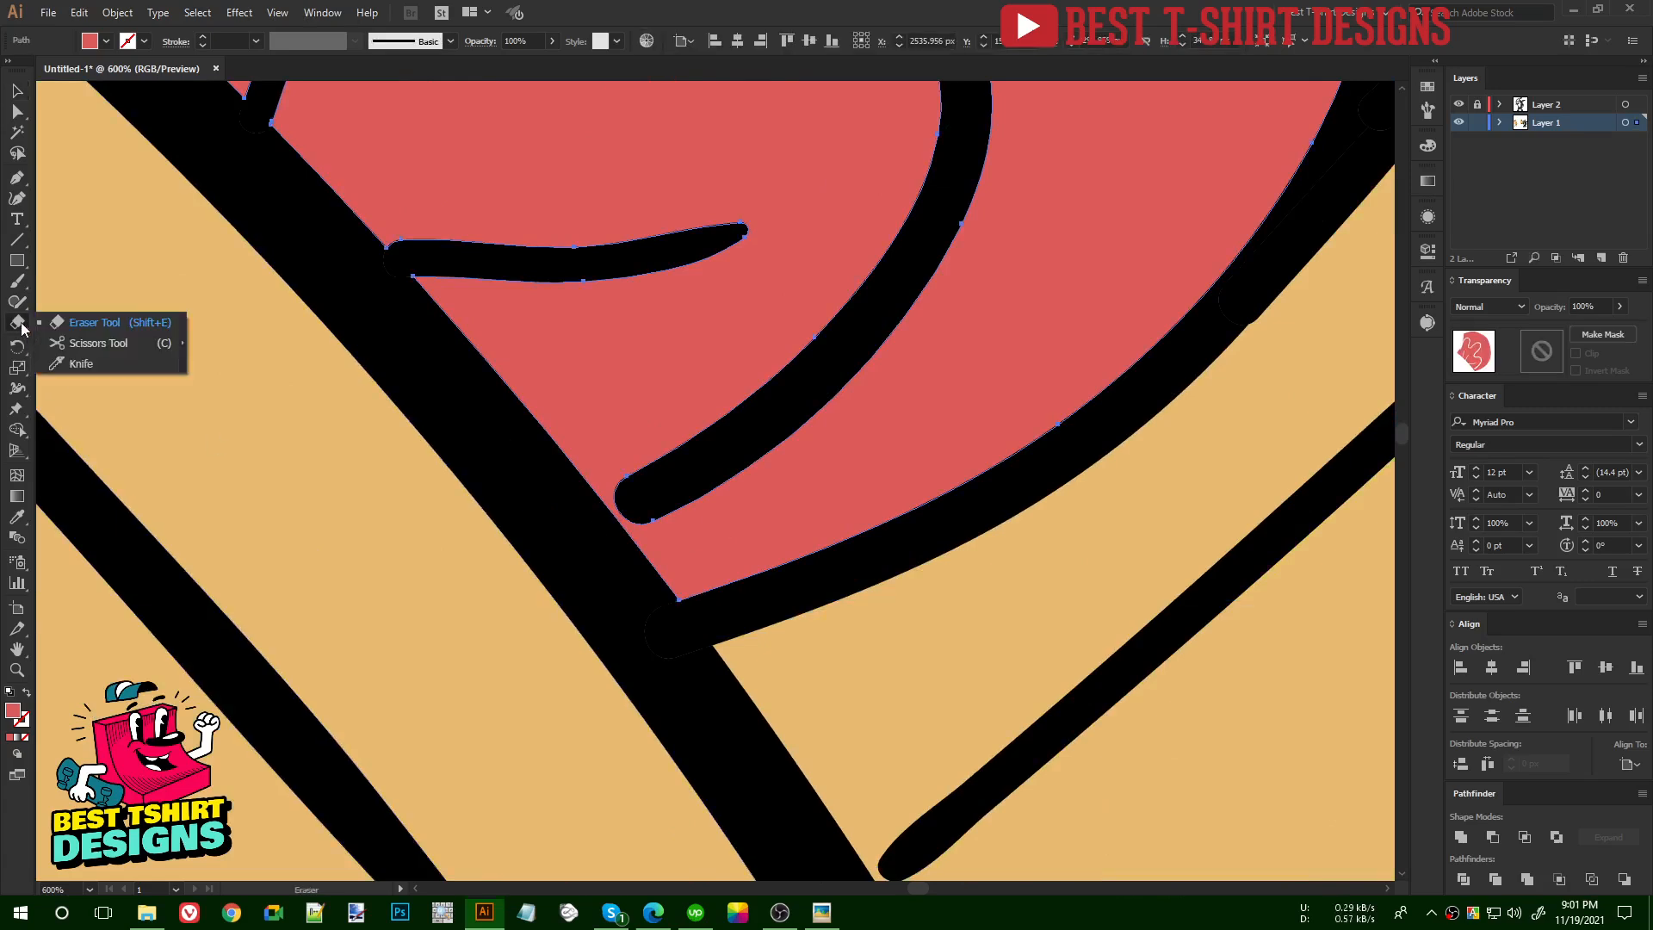
{"action": "left_click", "coordinate": [86, 365]}
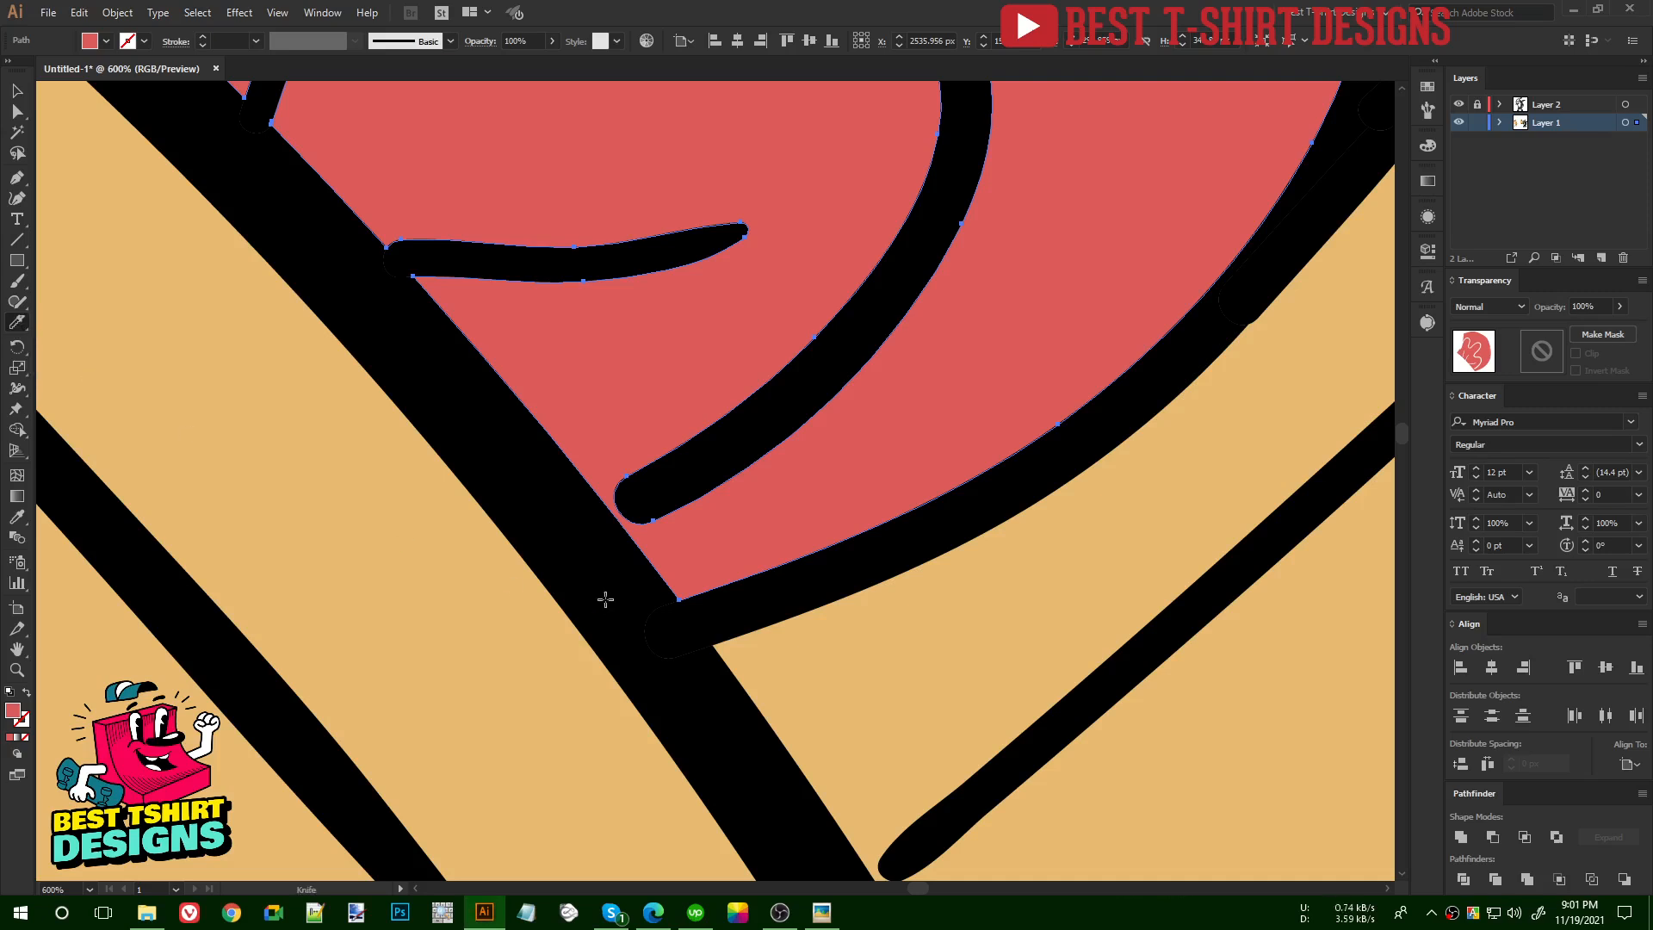
{"action": "mouse_move", "coordinate": [655, 498]}
{"action": "left_mouse_down"}
{"action": "mouse_move", "coordinate": [594, 528]}
{"action": "mouse_move", "coordinate": [642, 591]}
{"action": "left_mouse_up"}
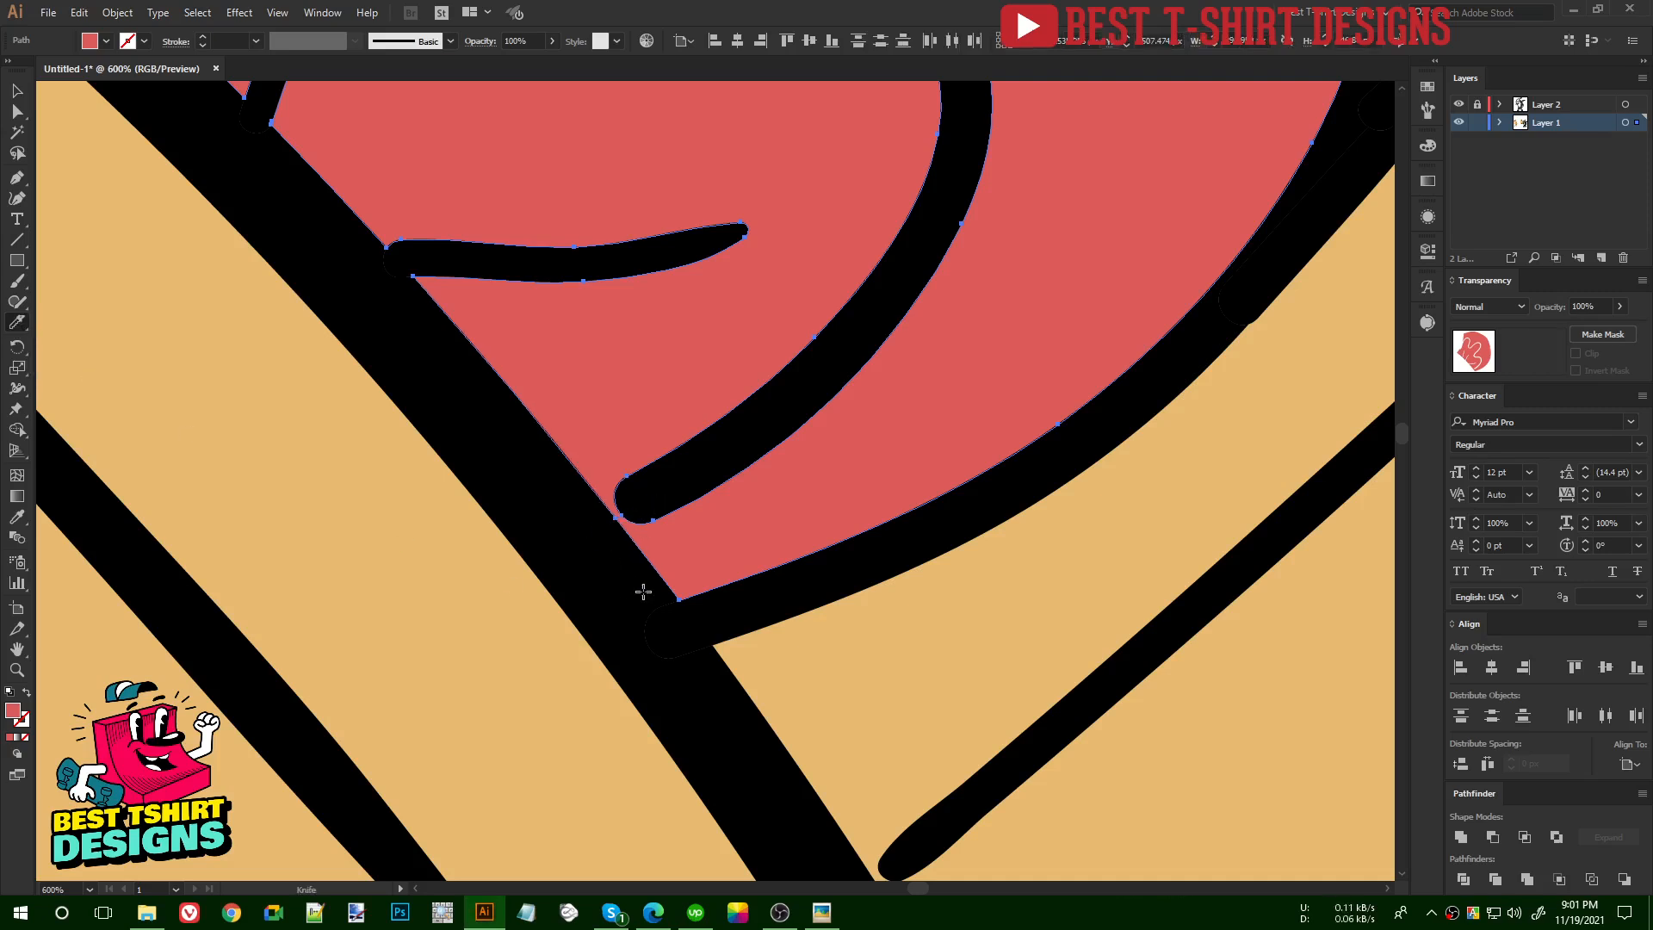
{"action": "scroll", "coordinate": [645, 544], "scroll_direction": "down", "scroll_amount": 3}
{"action": "key", "text": "v"}
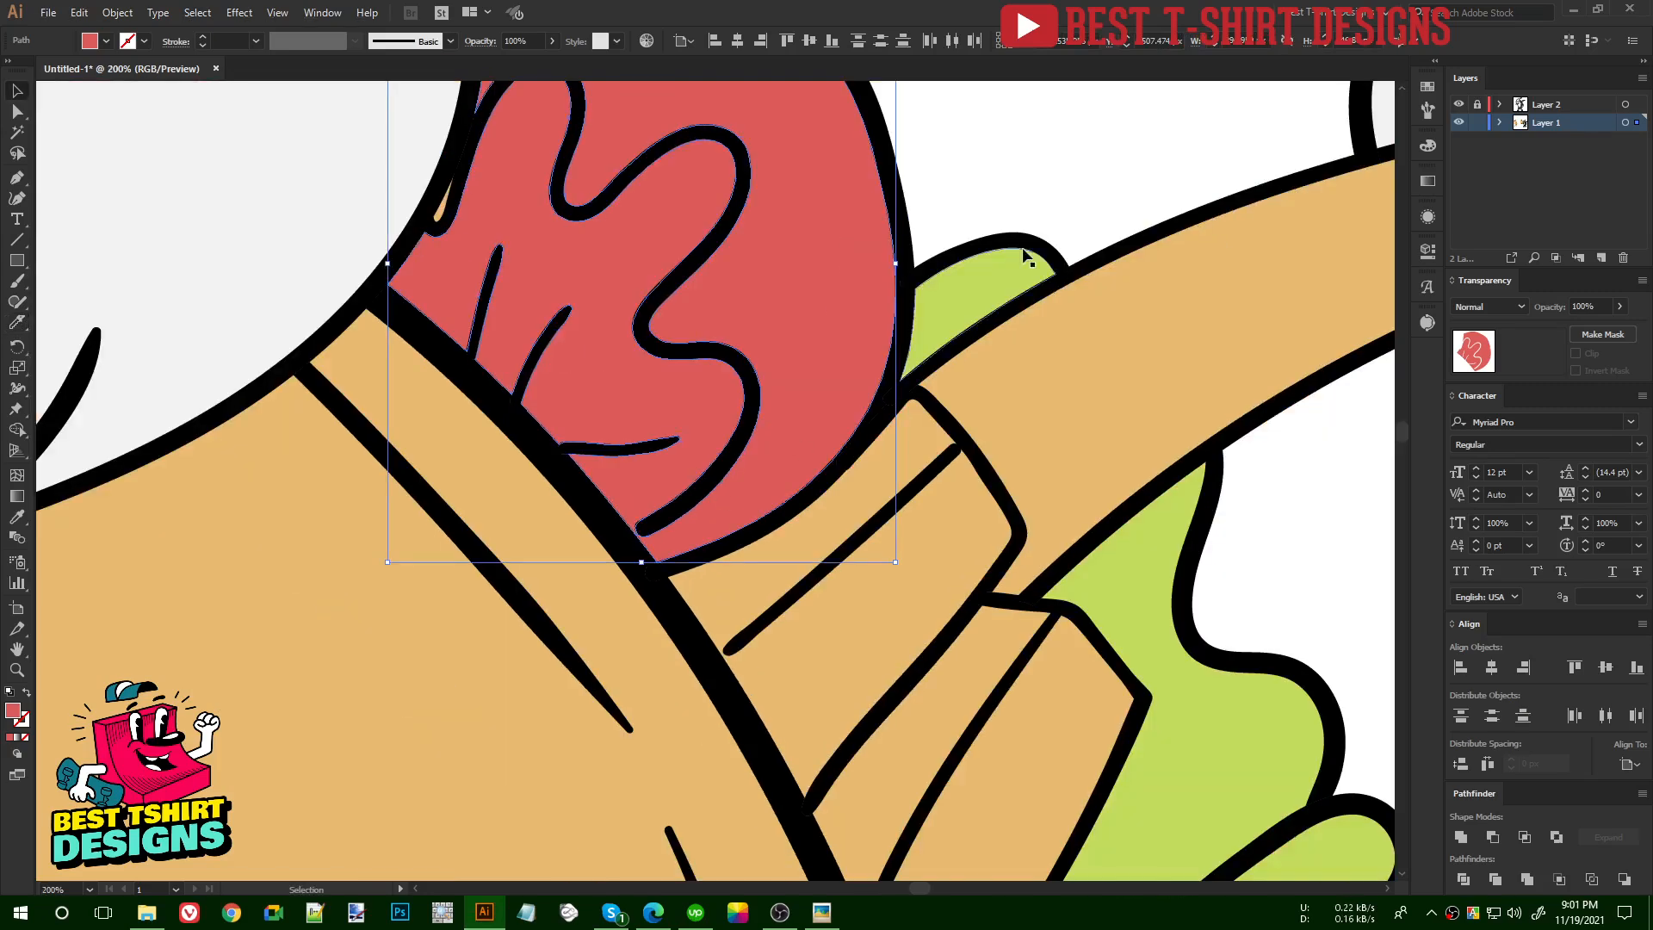
{"action": "left_click", "coordinate": [1021, 195]}
- Fill the separated outer rim of the tomato beside the hat with the hat's dark red
{"action": "left_click", "coordinate": [746, 334]}
{"action": "scroll", "coordinate": [678, 522], "scroll_direction": "down", "scroll_amount": 3}
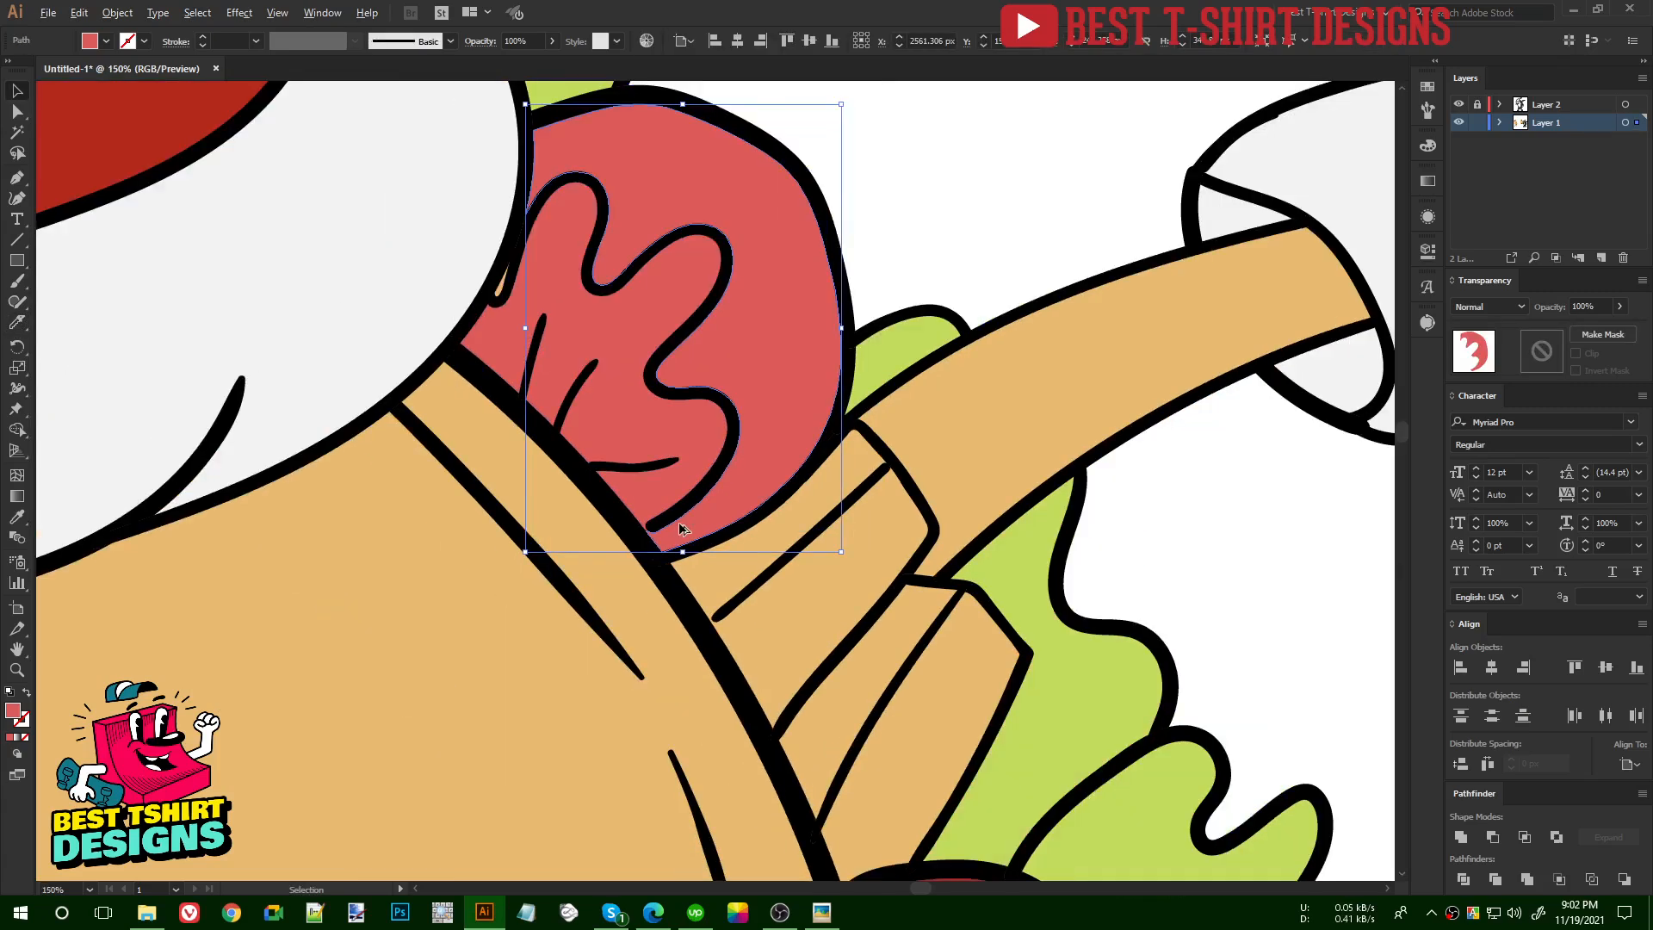
{"action": "key", "text": "i"}
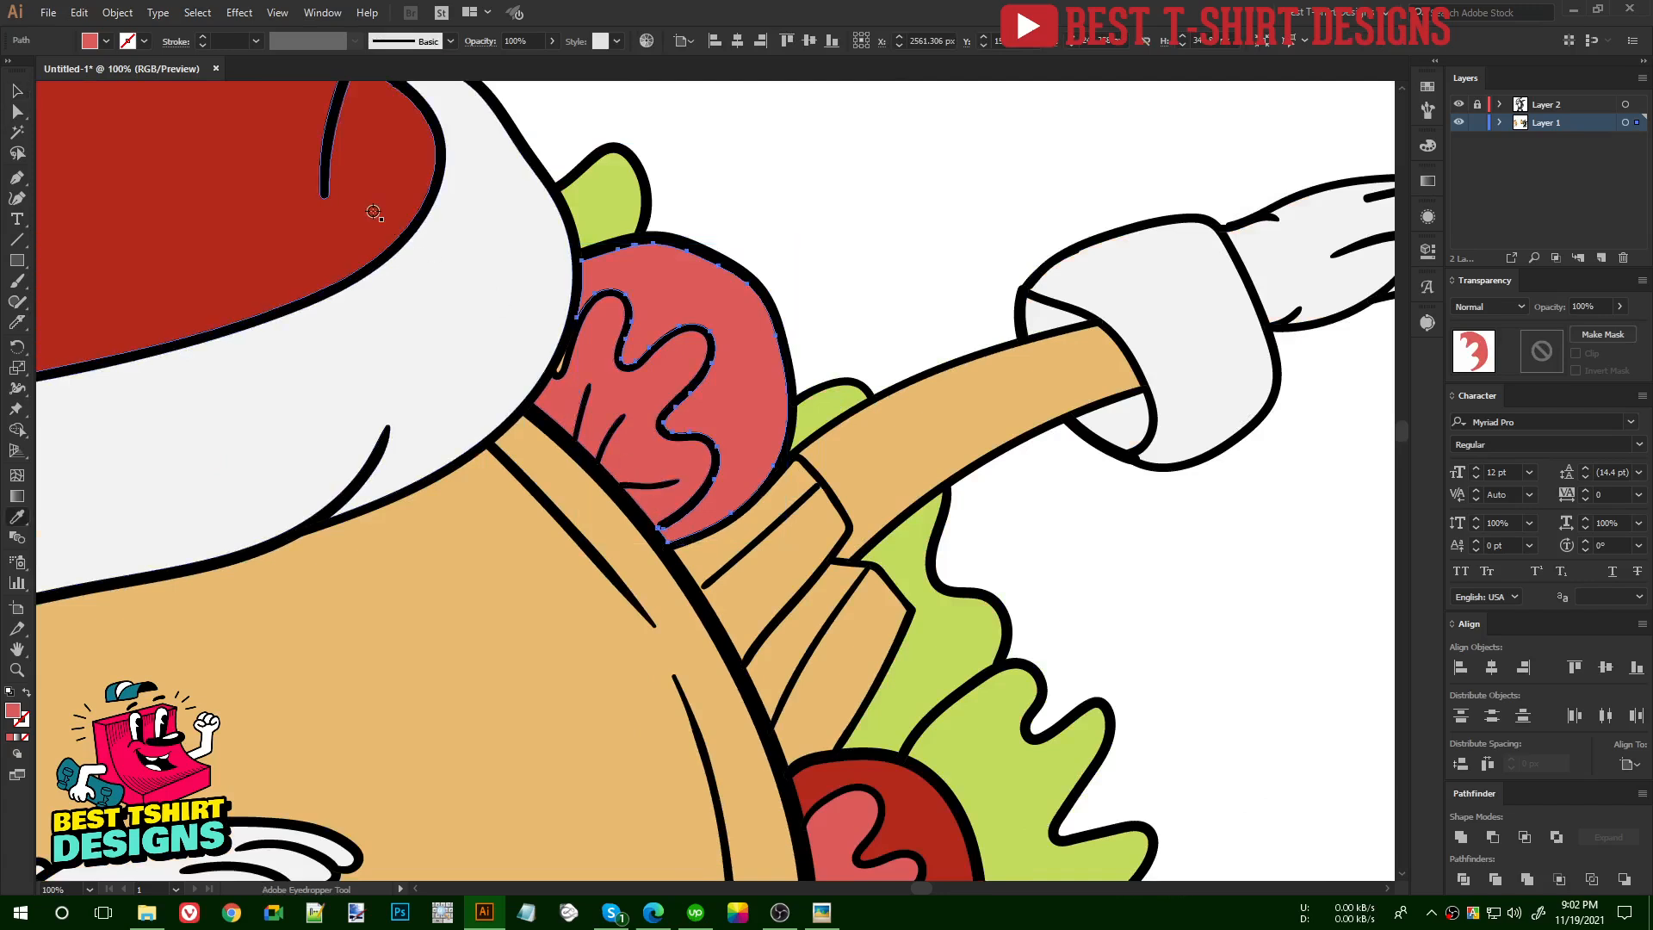
{"action": "left_click", "coordinate": [368, 213]}
{"action": "key", "text": "v"}
{"action": "left_click", "coordinate": [841, 272]}
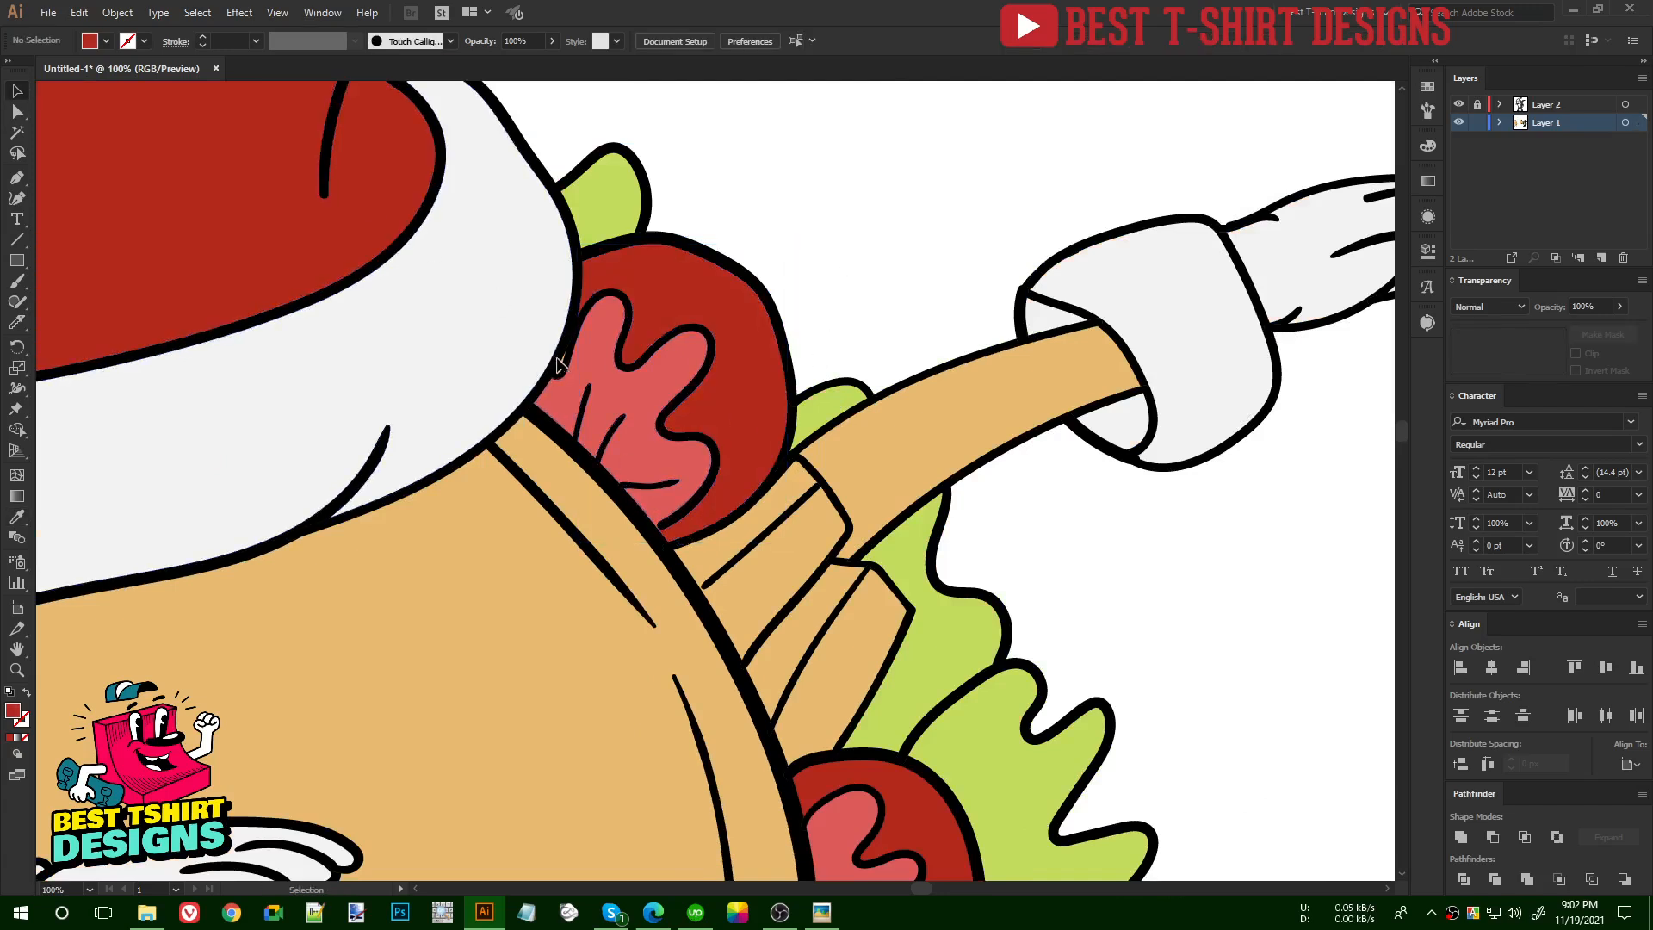
- Fill the small tan sliver between the hat brim and the upper tomato with the black of the outline
{"action": "scroll", "coordinate": [559, 358], "scroll_direction": "up", "scroll_amount": 4}
{"action": "left_click", "coordinate": [576, 405]}
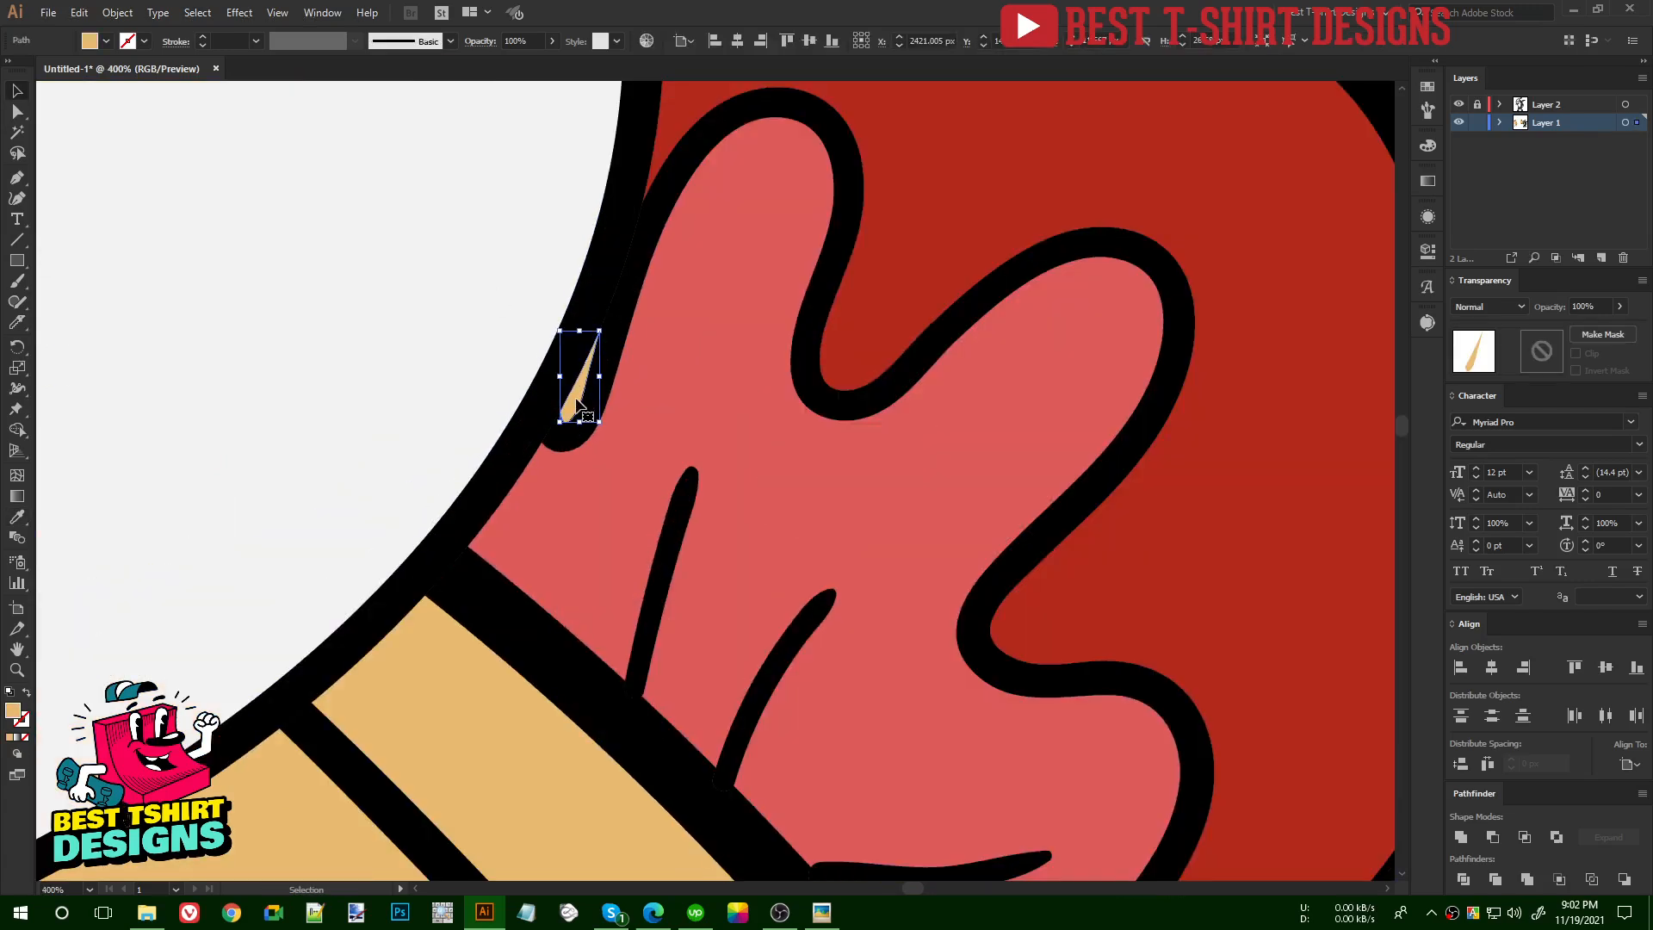
{"action": "key", "text": "i"}
{"action": "left_click", "coordinate": [628, 277]}
{"action": "key", "text": "v"}
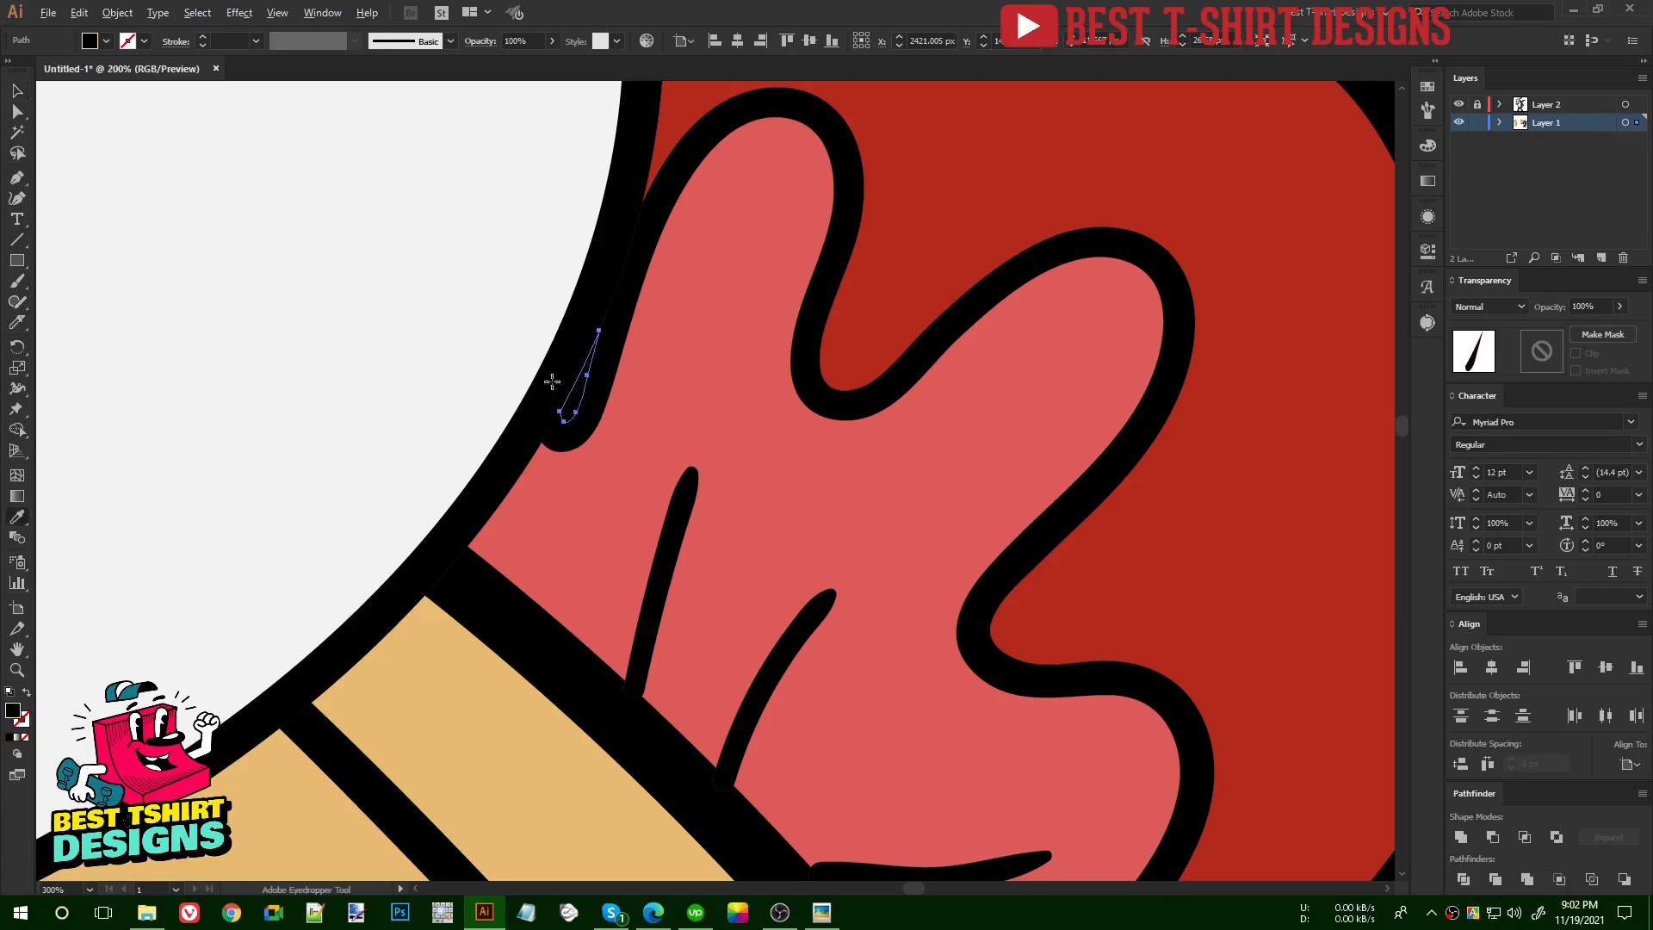
{"action": "scroll", "coordinate": [552, 380], "scroll_direction": "down", "scroll_amount": 4}
{"action": "left_click", "coordinate": [823, 293]}
- Fill the two fries below the upper tomato with the orange-yellow of the coloured piece under the middle tomato
{"action": "scroll", "coordinate": [767, 293], "scroll_direction": "down", "scroll_amount": 2}
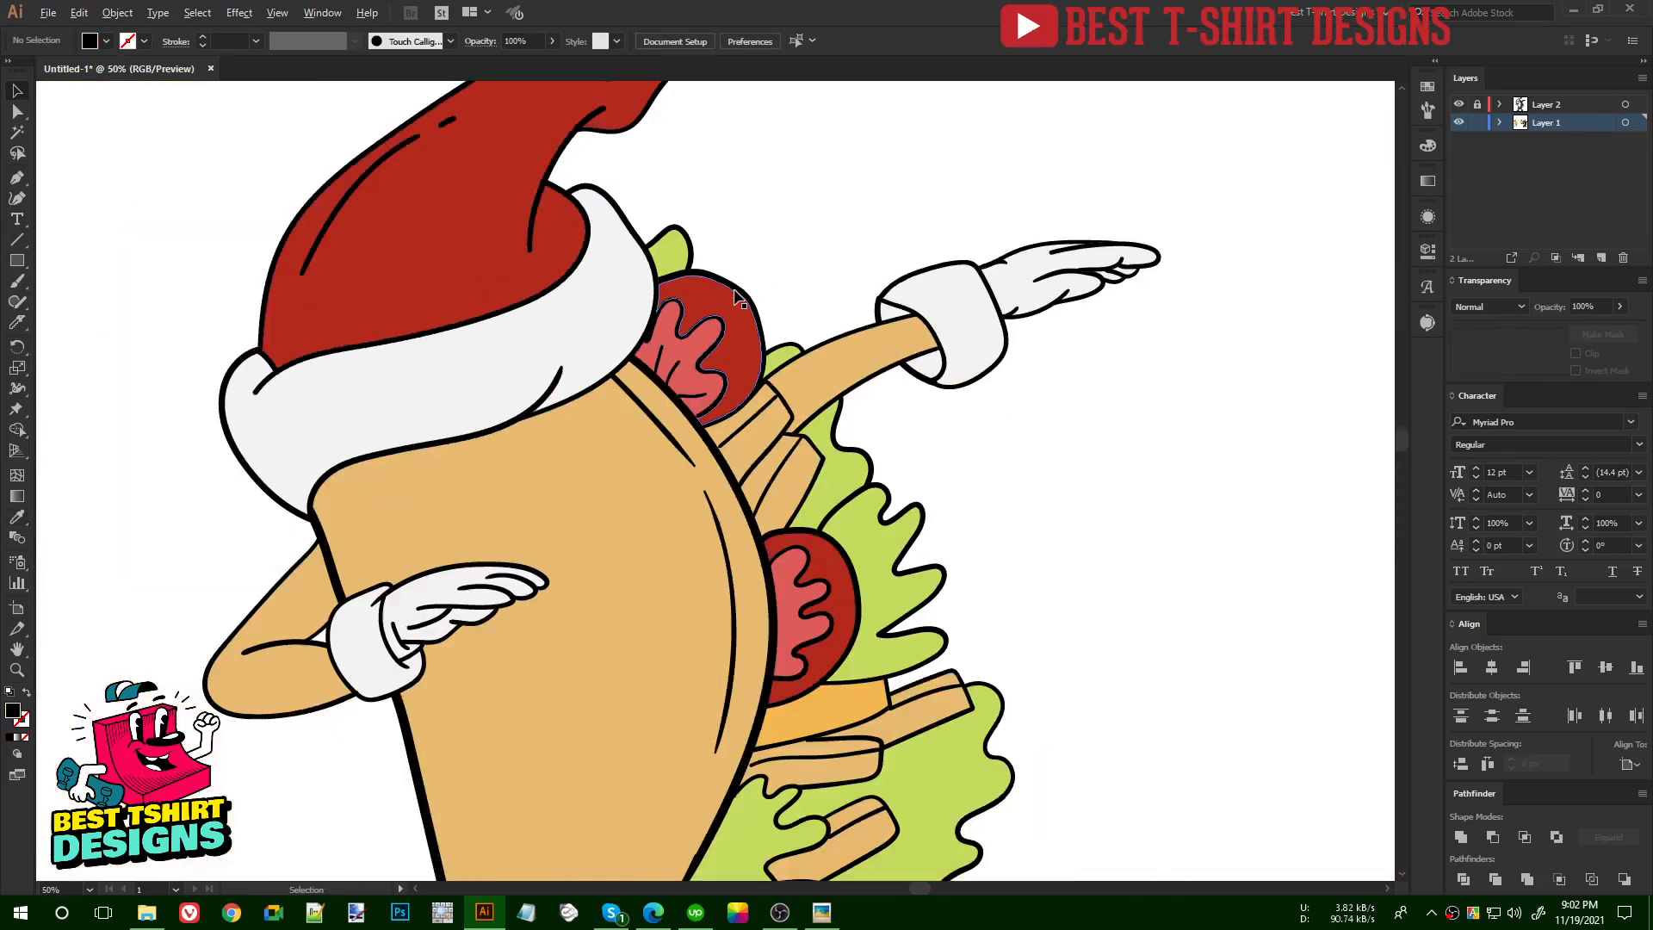
{"action": "left_click", "coordinate": [768, 474]}
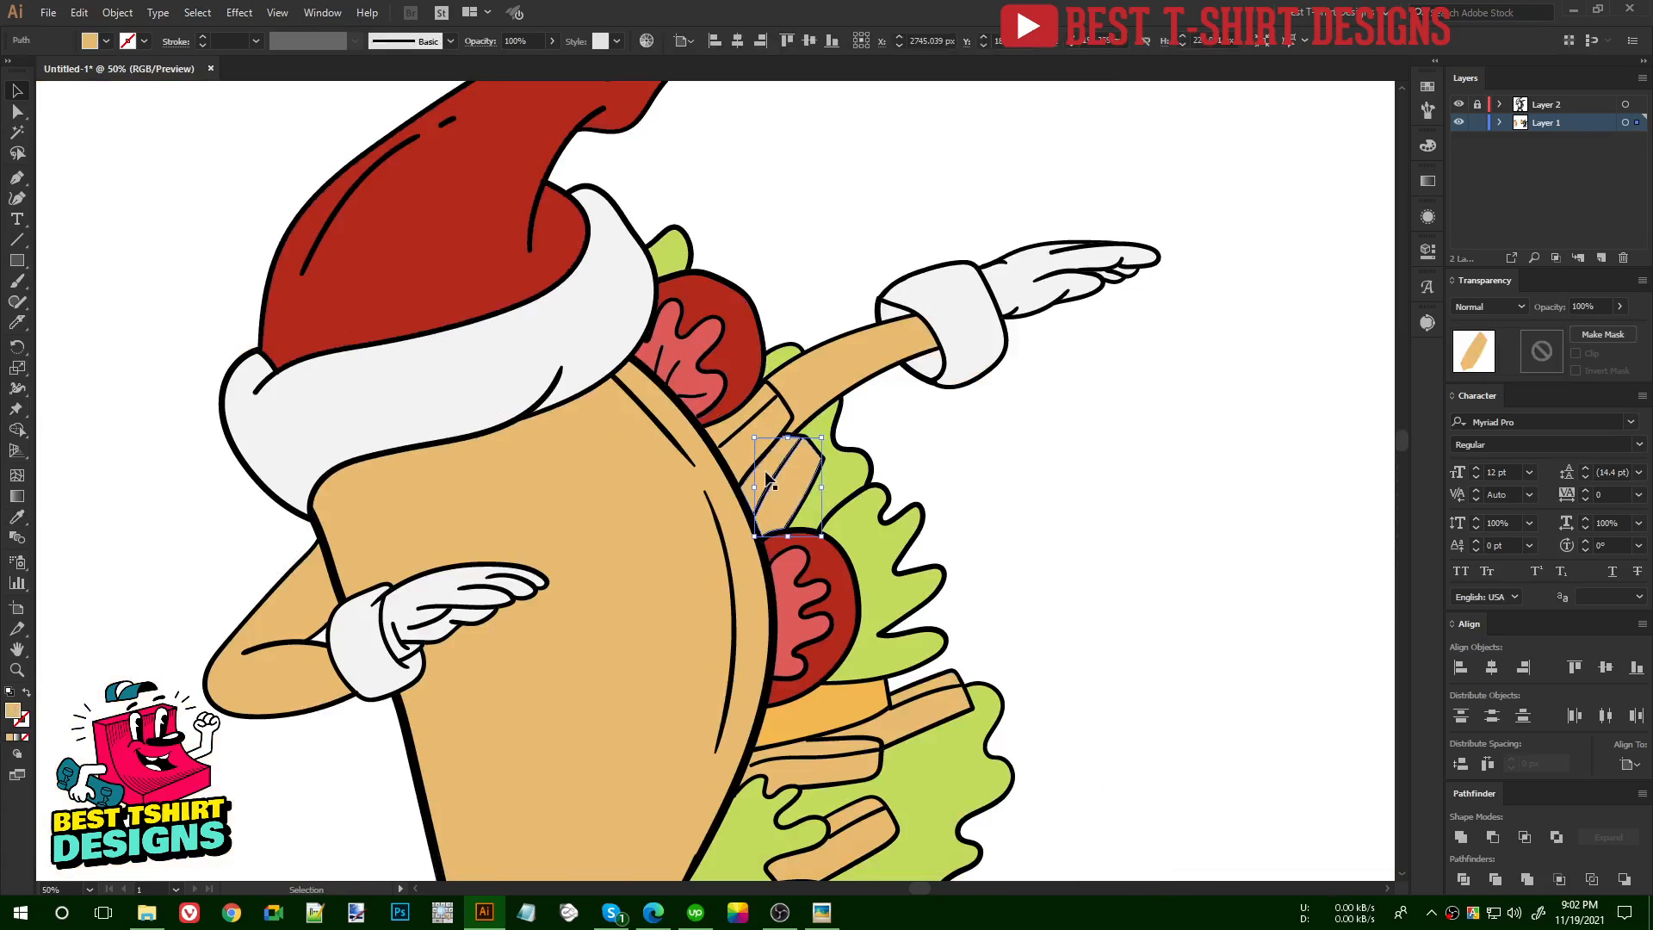
{"action": "left_click", "coordinate": [754, 446], "text": "shift"}
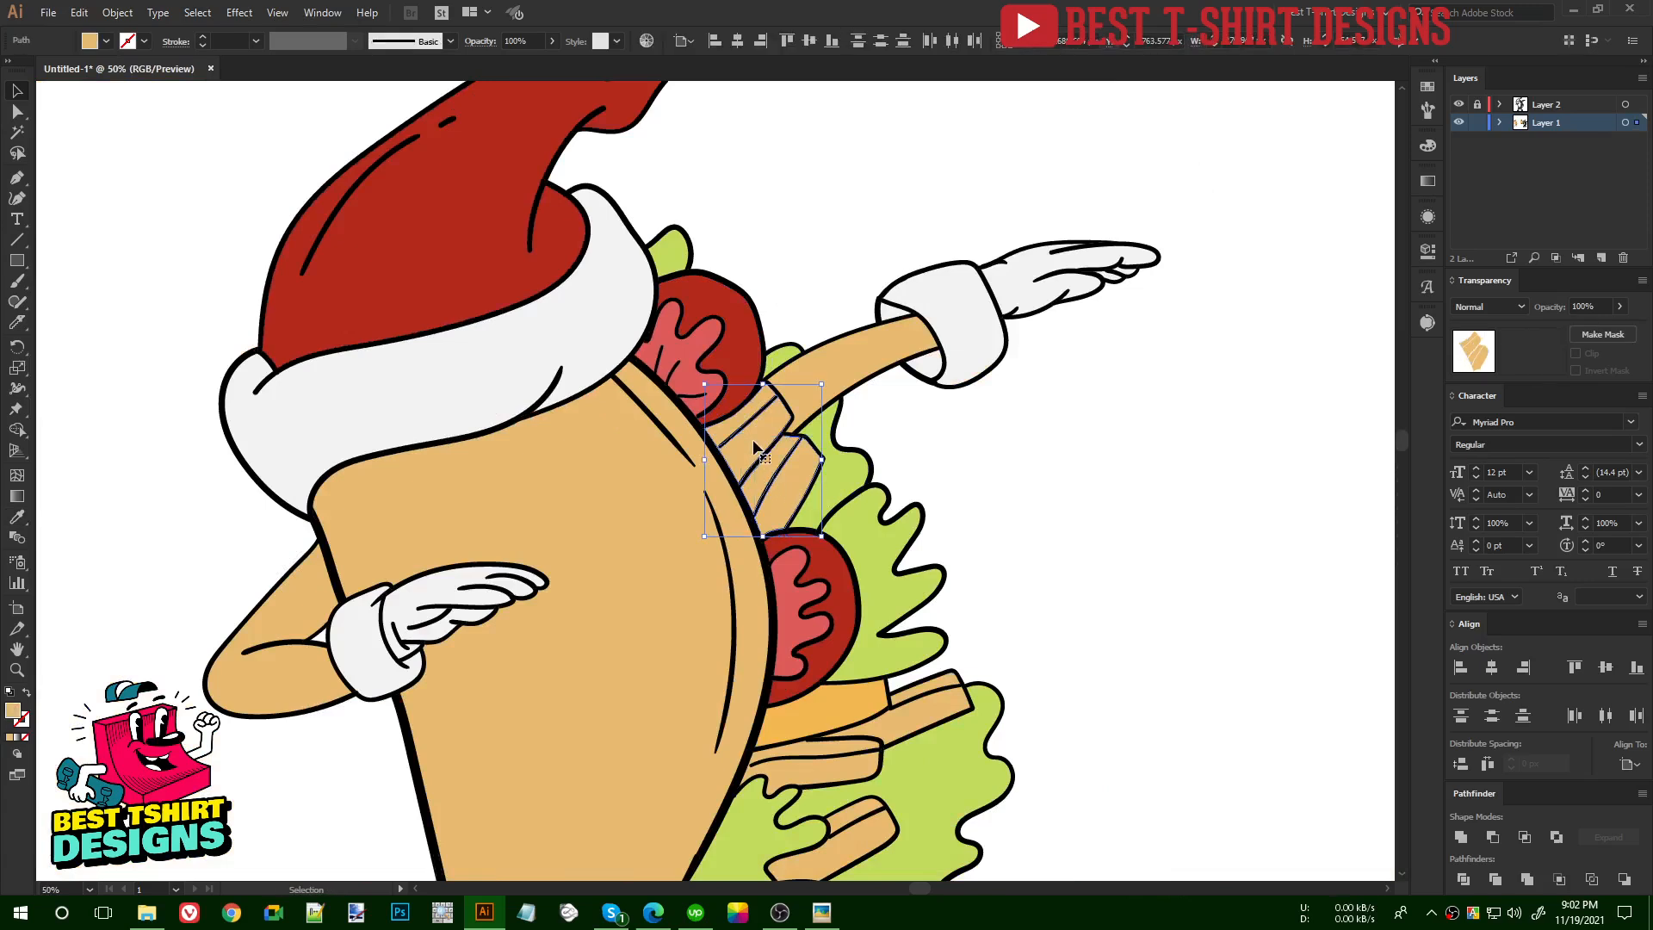
{"action": "key", "text": "i"}
{"action": "left_click", "coordinate": [847, 703]}
{"action": "key", "text": "v"}
{"action": "left_click", "coordinate": [1018, 561]}
- Fill the three remaining tan fries below the middle tomato with the same orange-yellow as the neighbouring piece
{"action": "scroll", "coordinate": [1004, 566], "scroll_direction": "down", "scroll_amount": 3}
{"action": "left_click", "coordinate": [827, 613]}
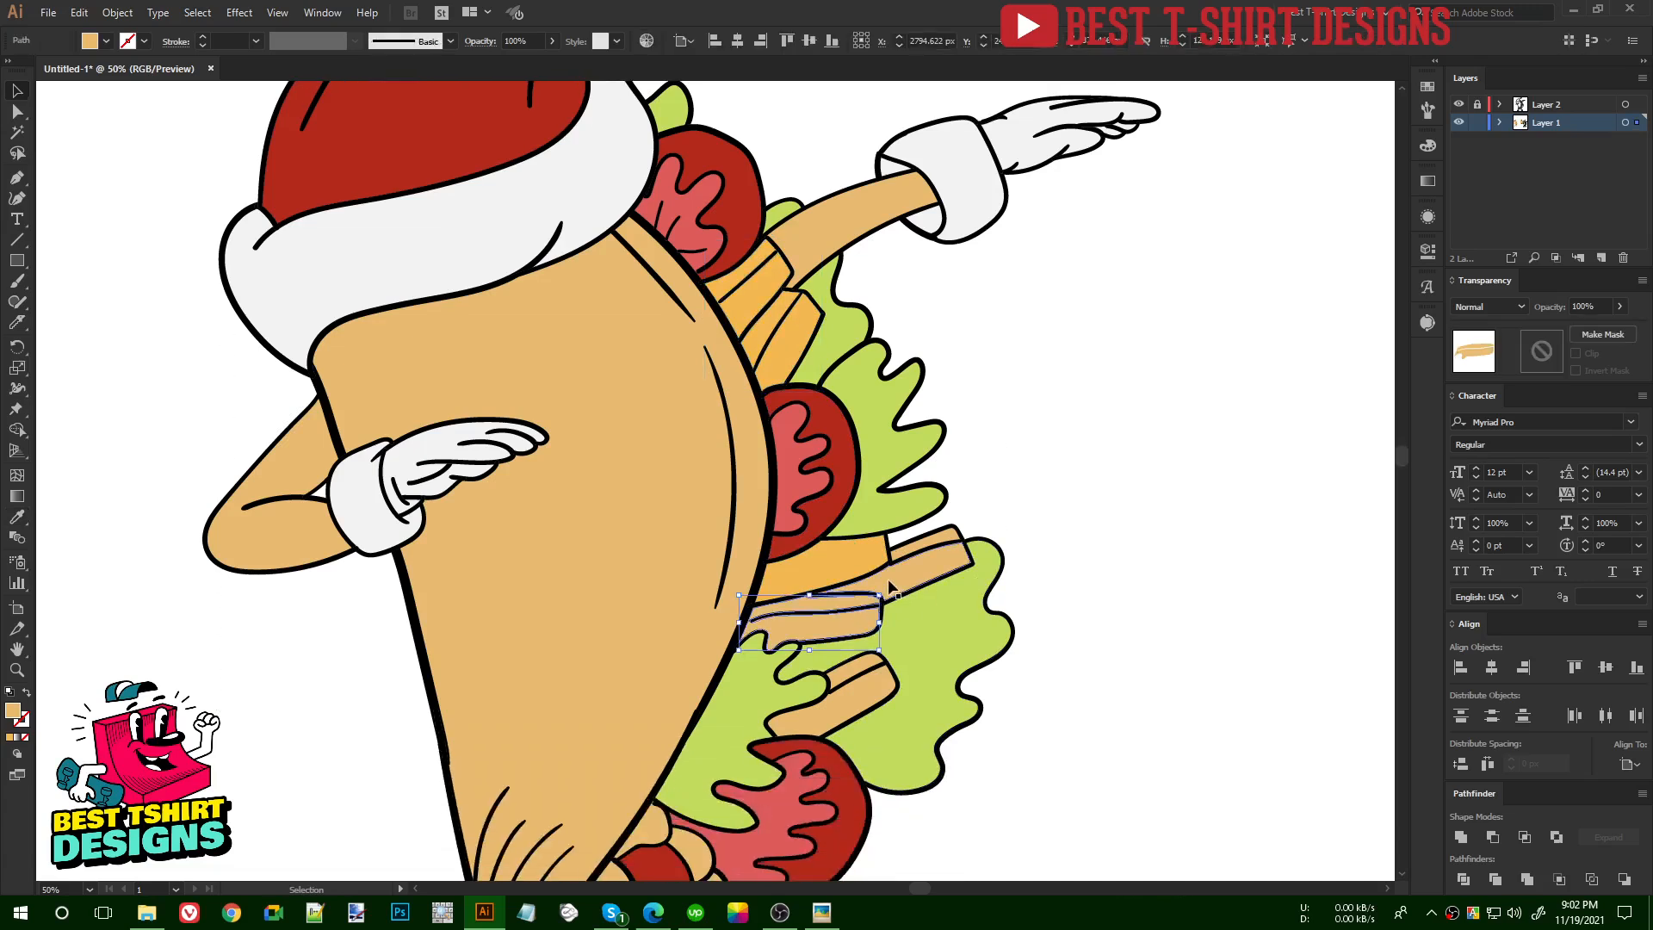
{"action": "left_click", "coordinate": [937, 555], "text": "shift"}
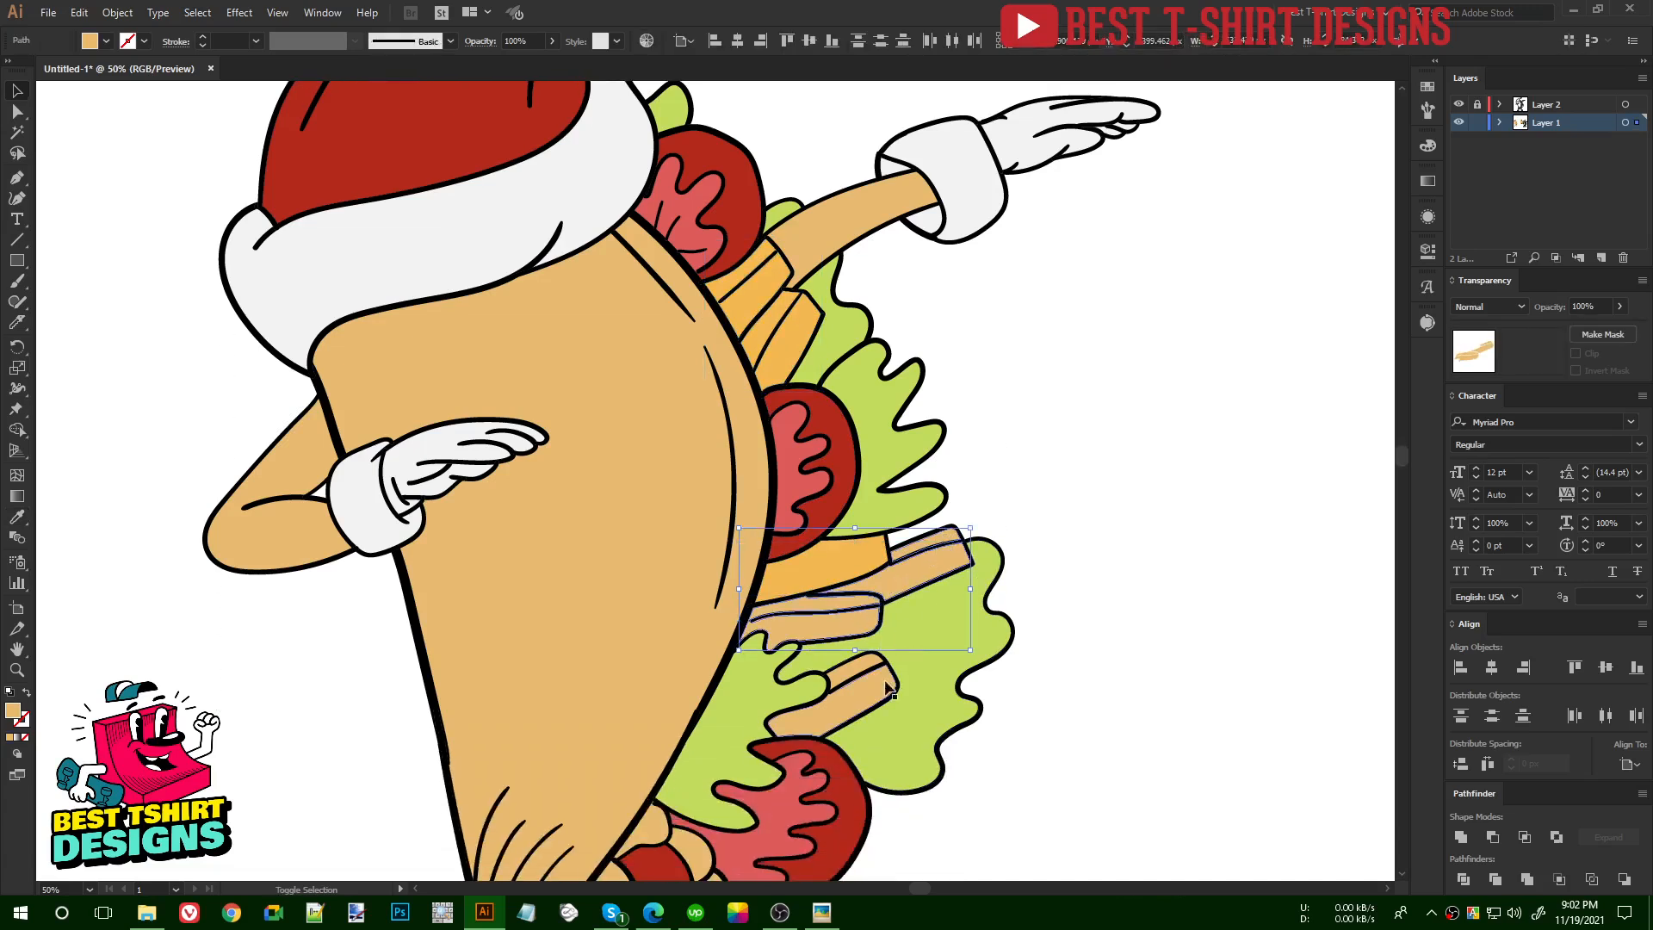
{"action": "left_click", "coordinate": [862, 669], "text": "shift"}
{"action": "key", "text": "i"}
{"action": "left_click", "coordinate": [806, 573]}
{"action": "key", "text": "v"}
{"action": "left_click", "coordinate": [1076, 515]}
- Select the taco shell together with all other shapes that share its tan fill
{"action": "scroll", "coordinate": [781, 527], "scroll_direction": "down", "scroll_amount": 1}
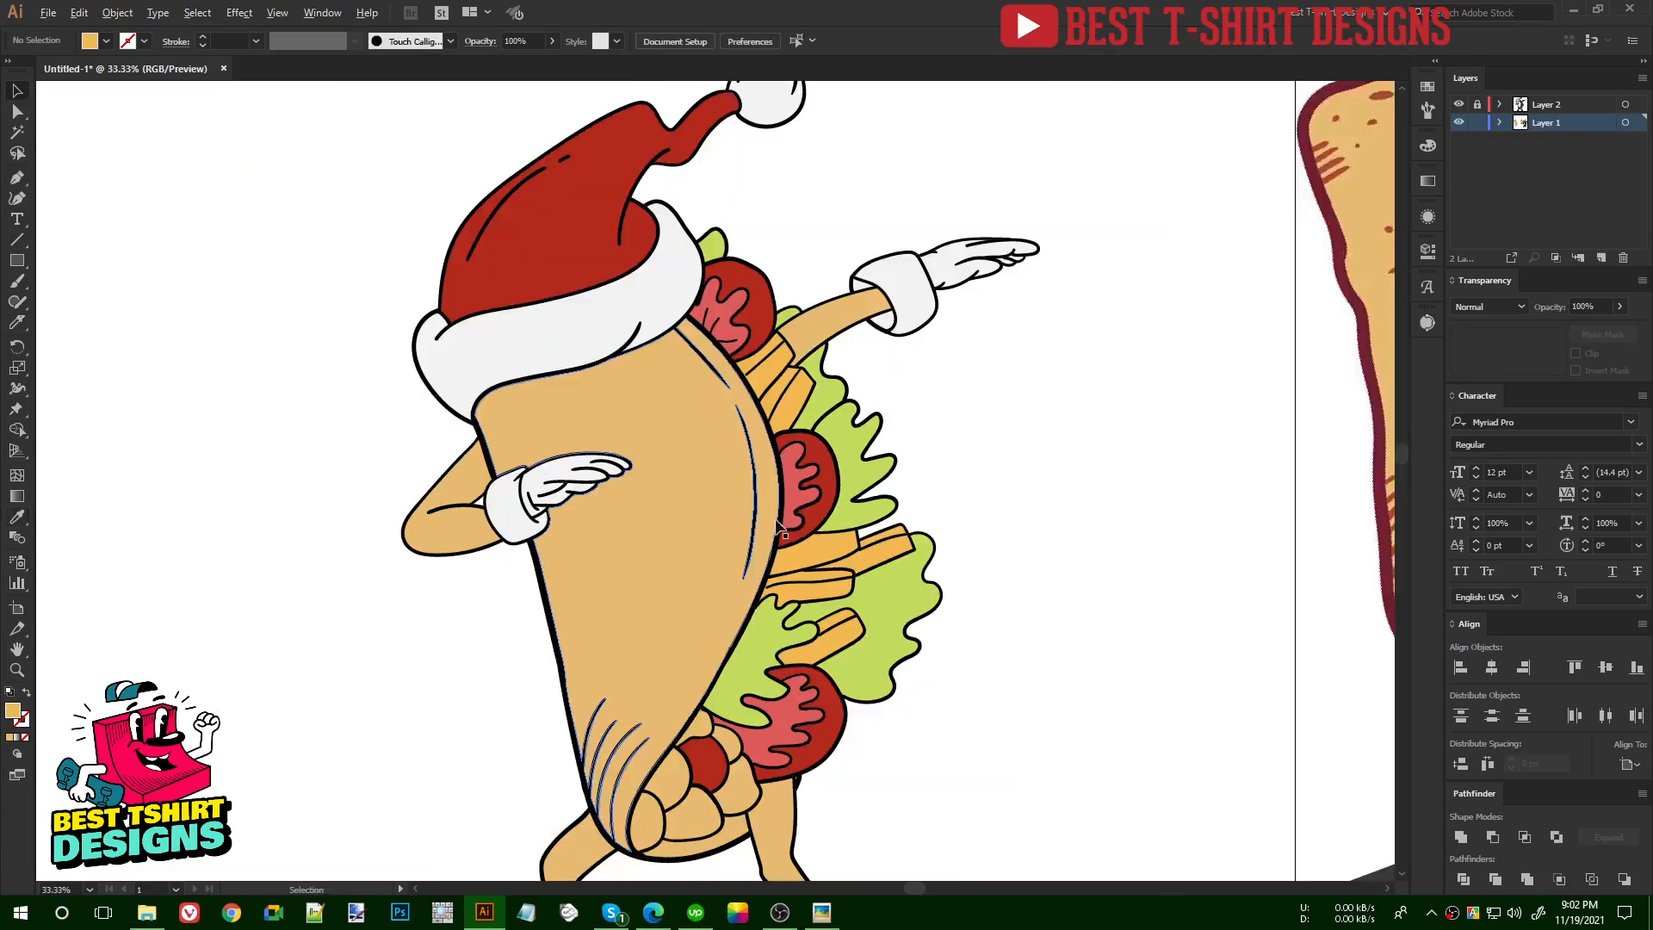
{"action": "left_click", "coordinate": [707, 513]}
{"action": "scroll", "coordinate": [911, 553], "scroll_direction": "down", "scroll_amount": 1}
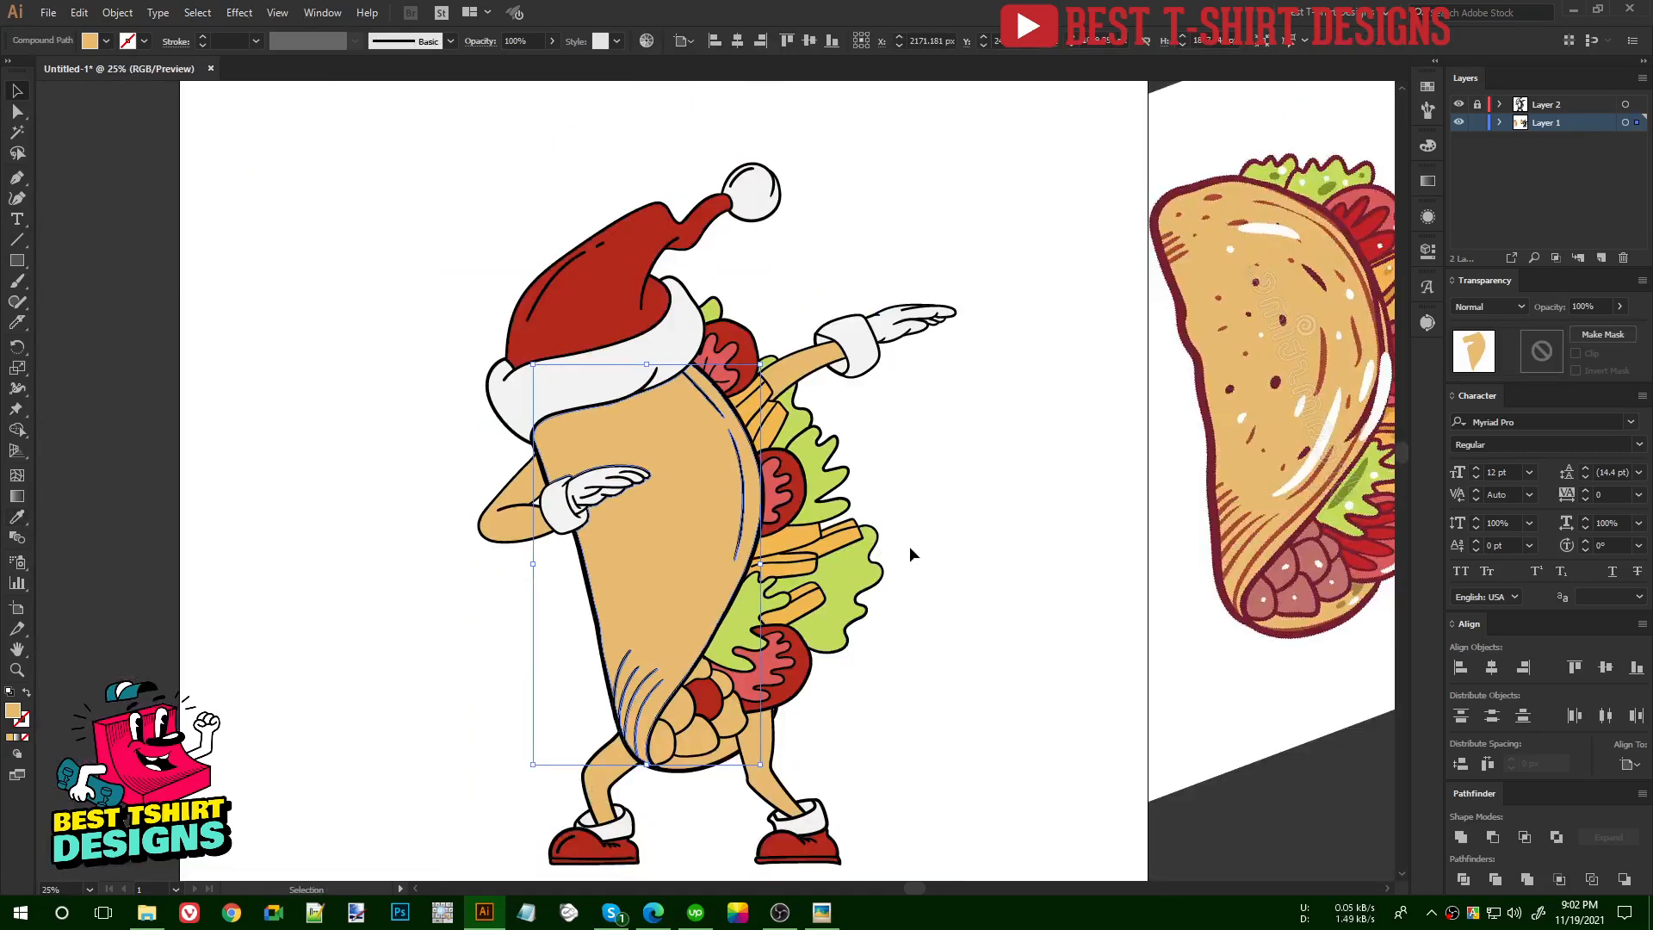
{"action": "key", "text": "ctrl+6"}
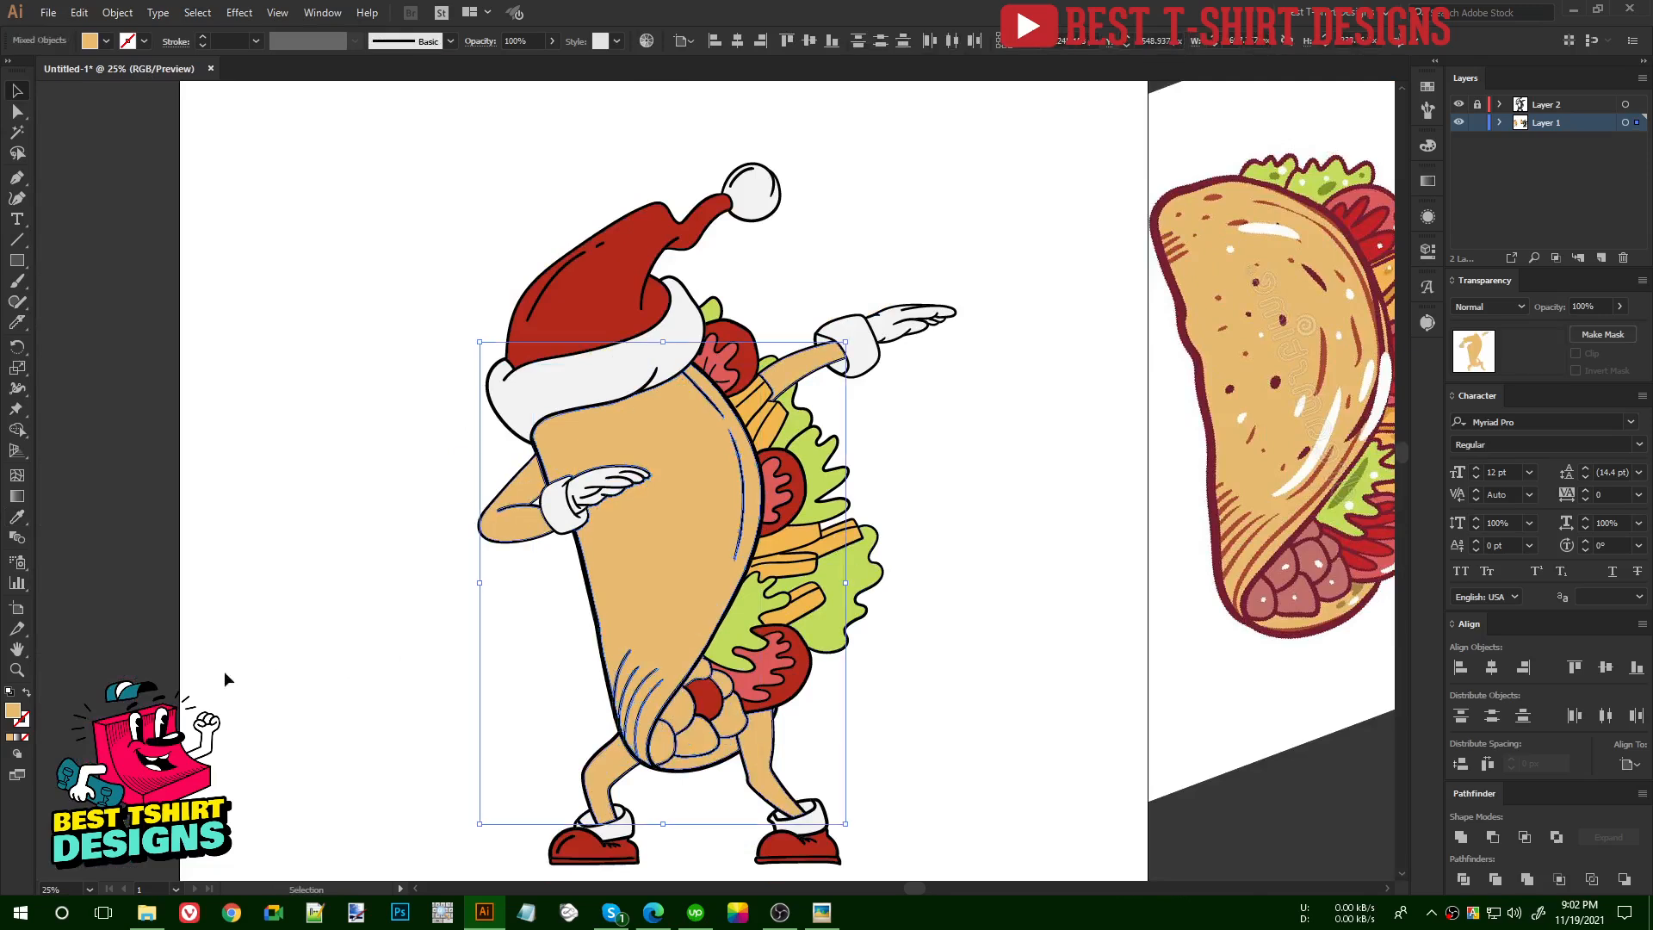
- Set the fill of the selected tan shapes to the darker tan CEA263
{"action": "double_click", "coordinate": [12, 711]}
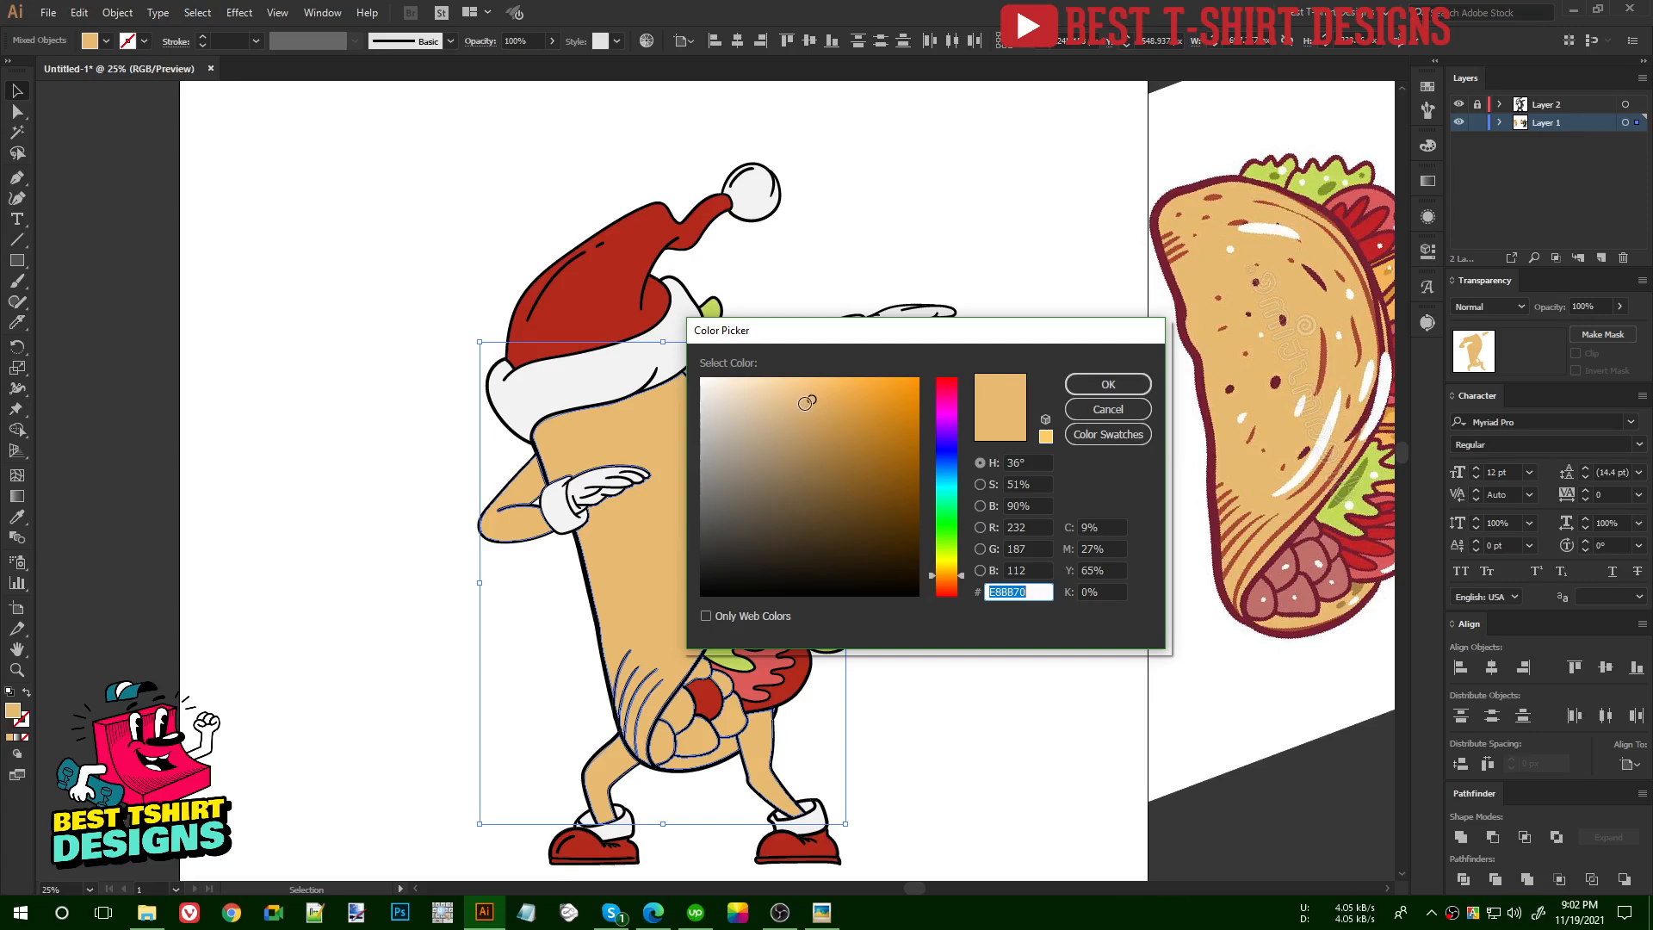
{"action": "left_click_drag", "start_coordinate": [811, 400], "coordinate": [816, 418]}
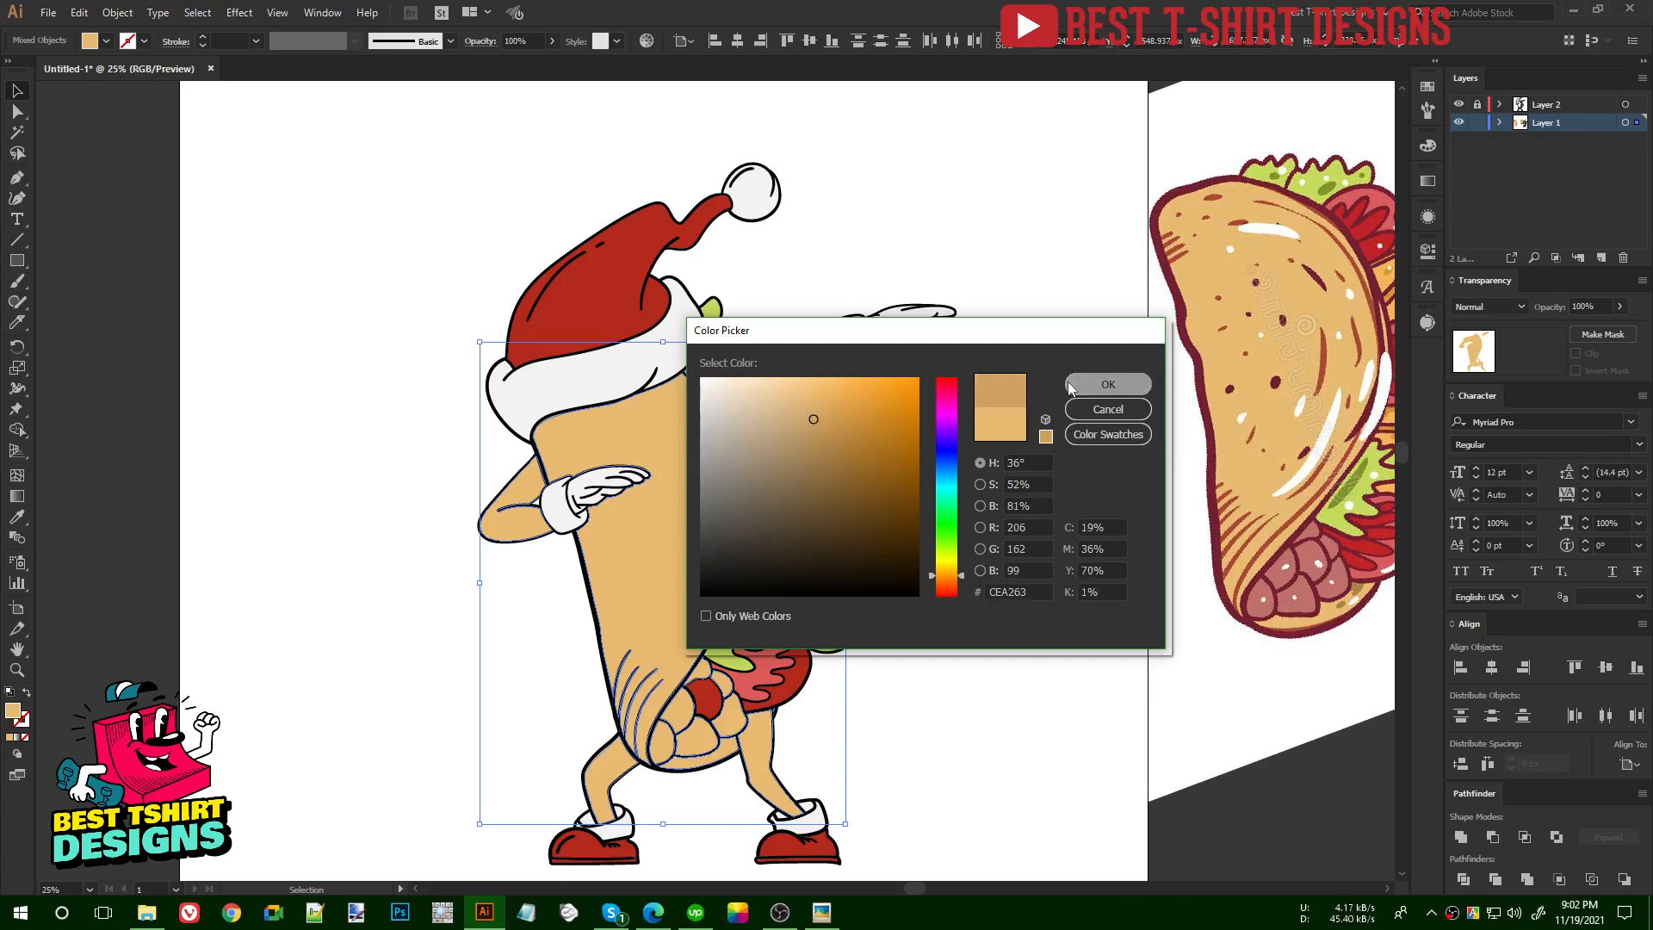
{"action": "left_click", "coordinate": [1108, 384]}
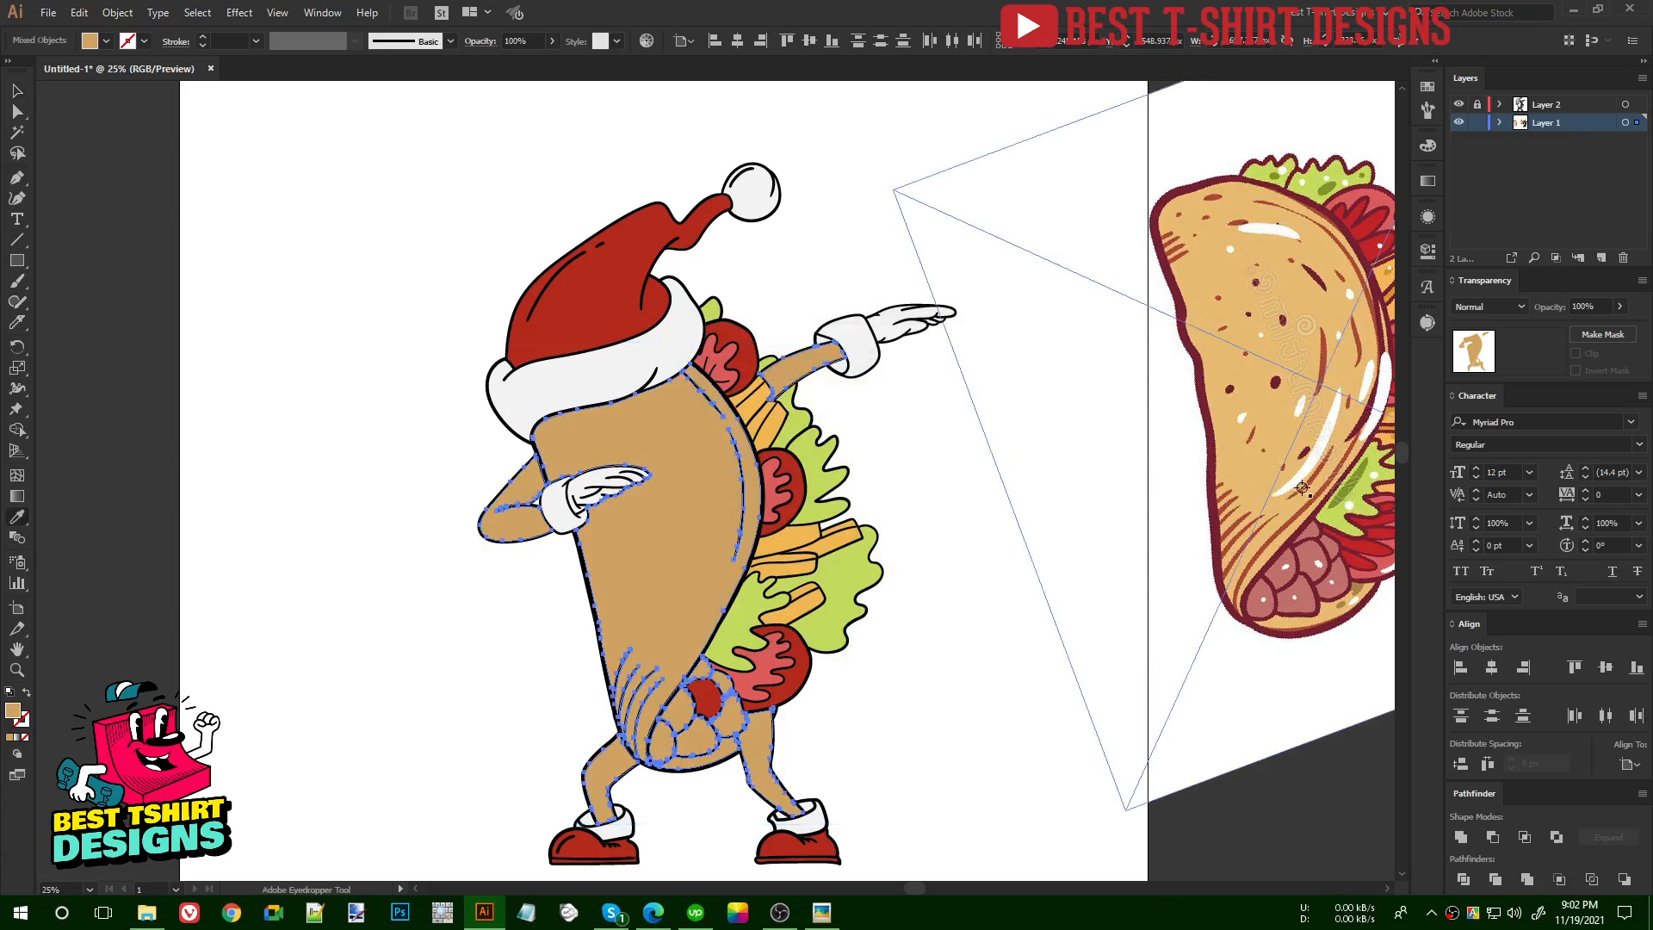
- Recolour the selected shell, limbs and filling pieces with the light tan sampled from the reference taco's shell
{"action": "key", "text": "i"}
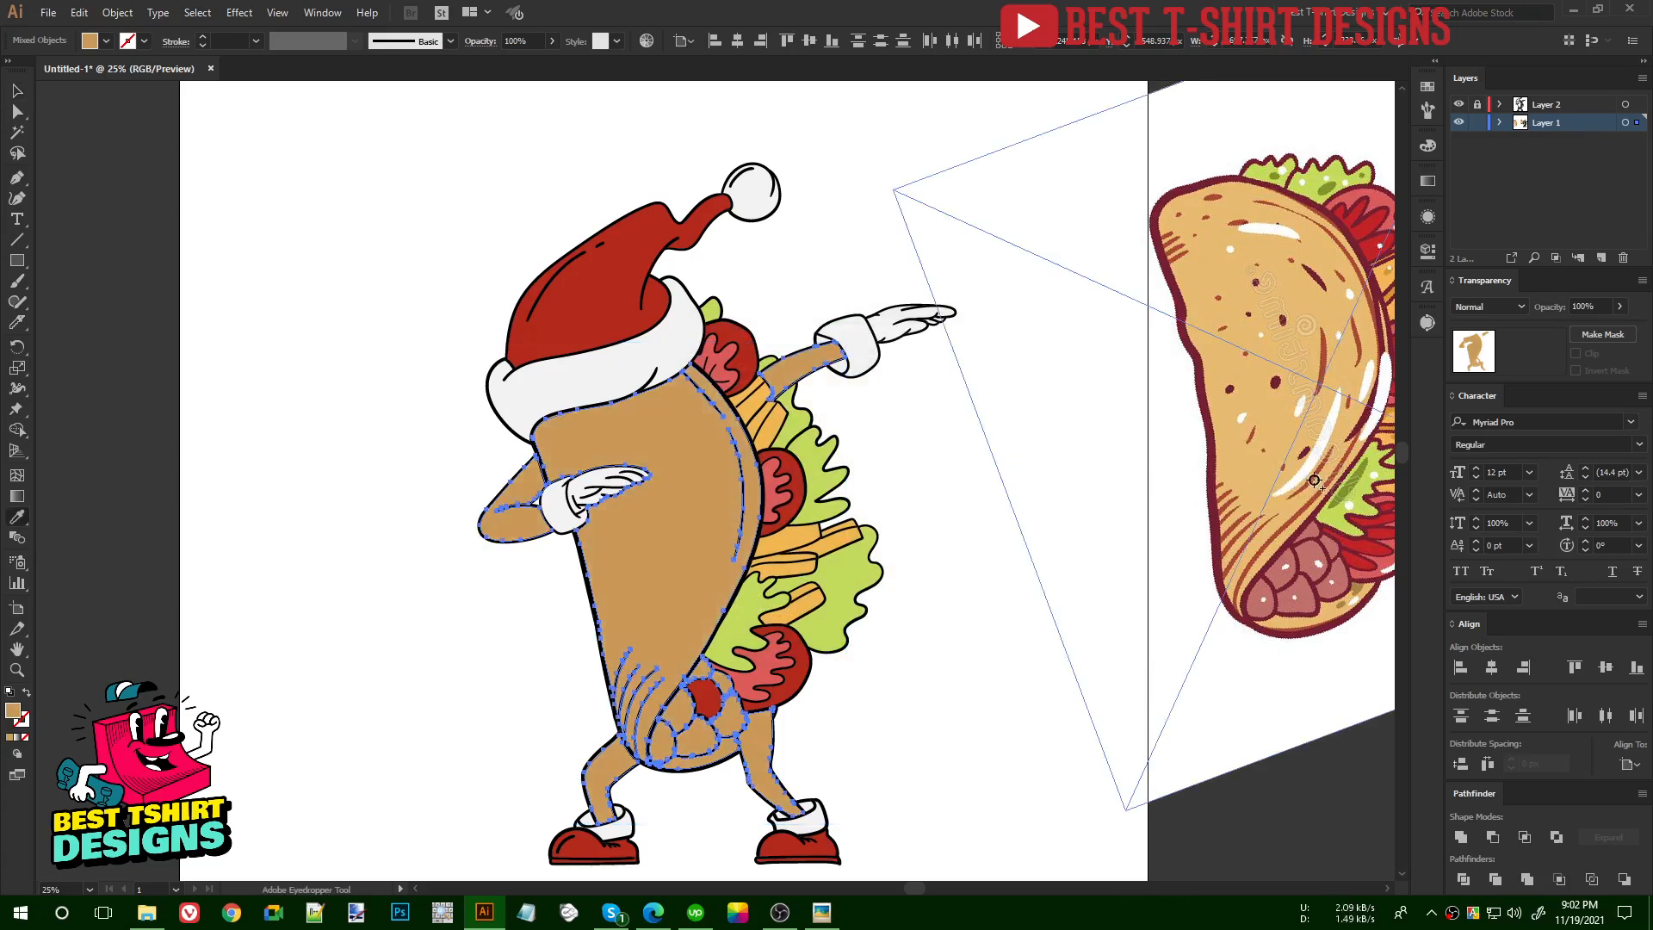
{"action": "left_click", "coordinate": [1231, 531]}
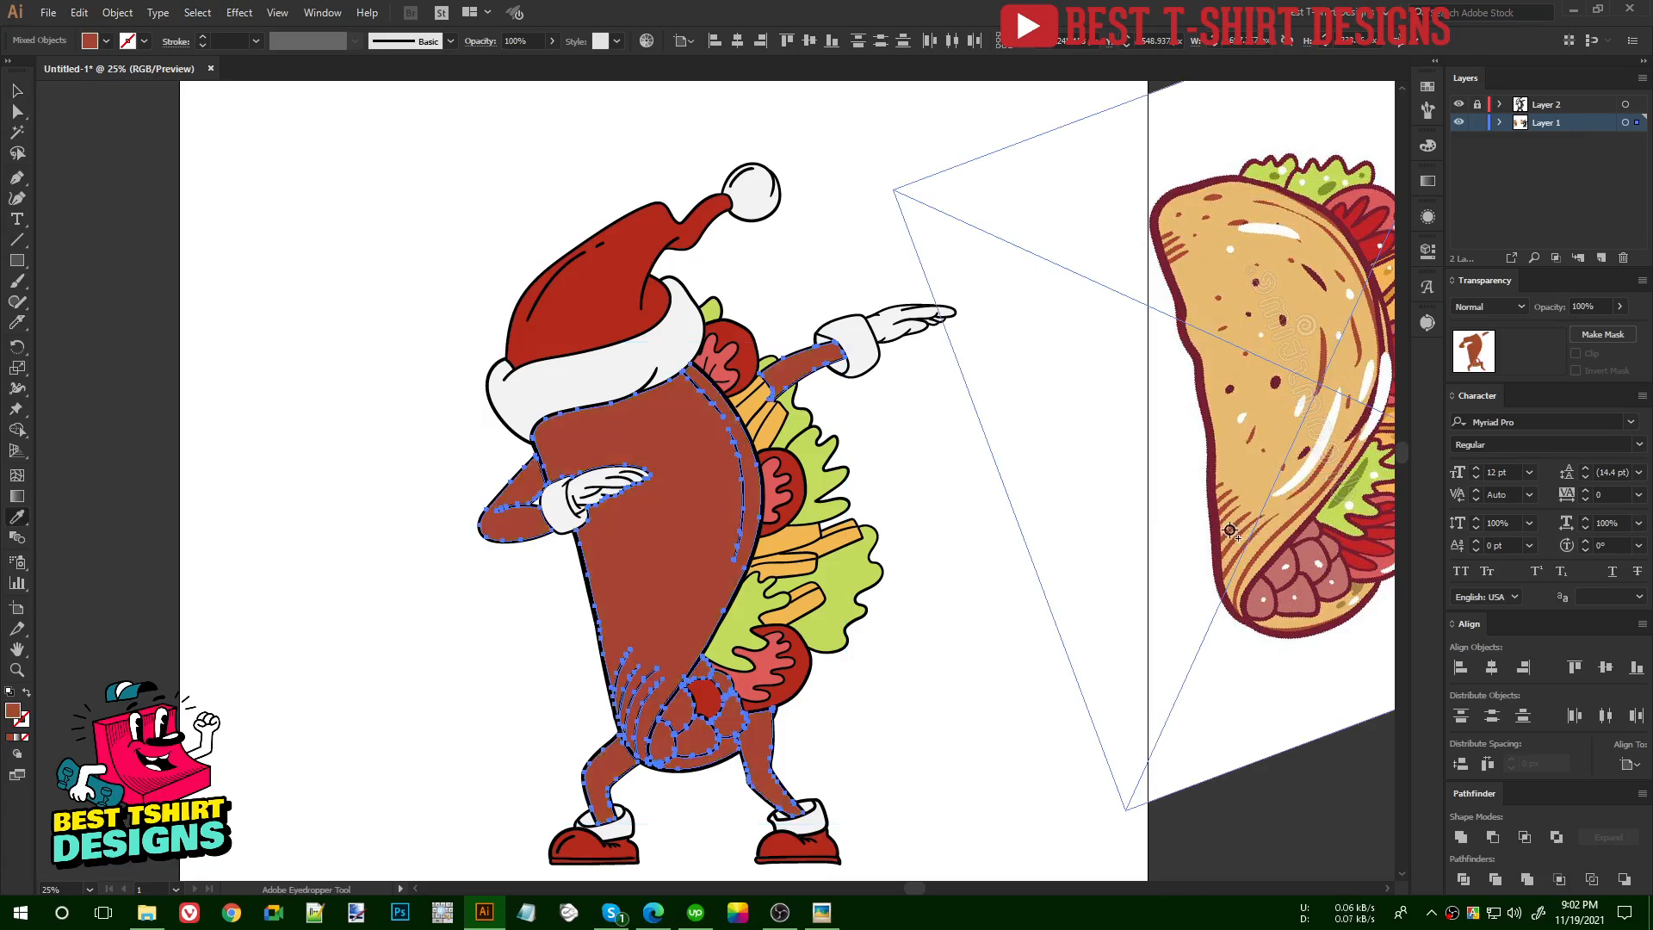
{"action": "left_click", "coordinate": [1251, 492]}
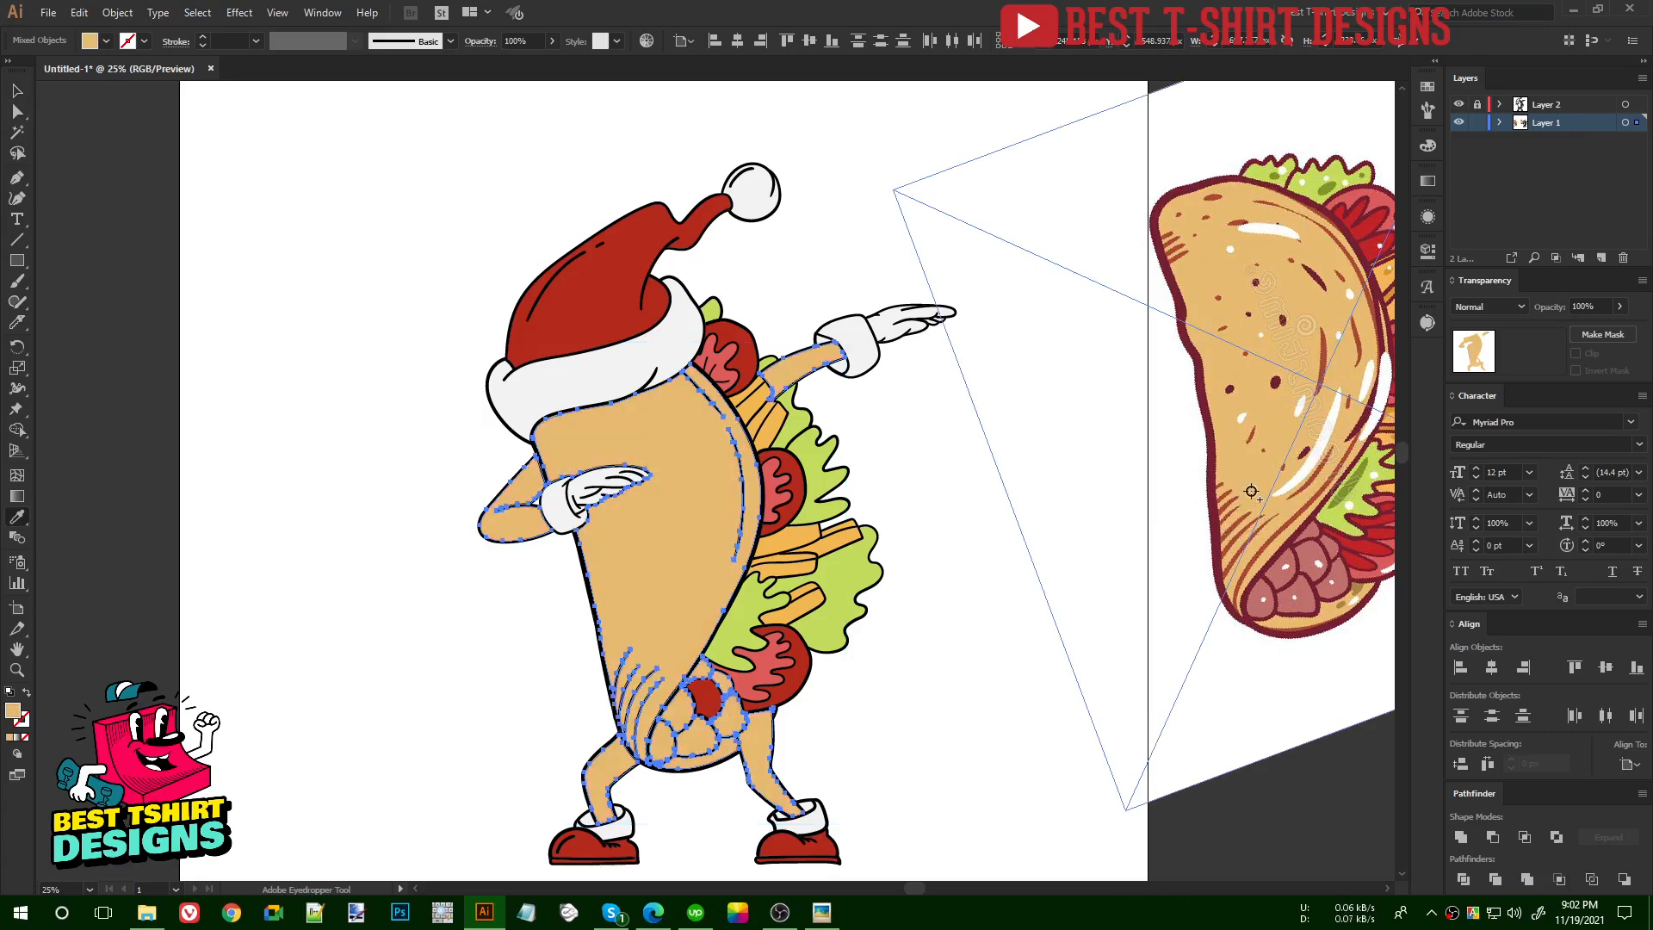
{"action": "key", "text": "v"}
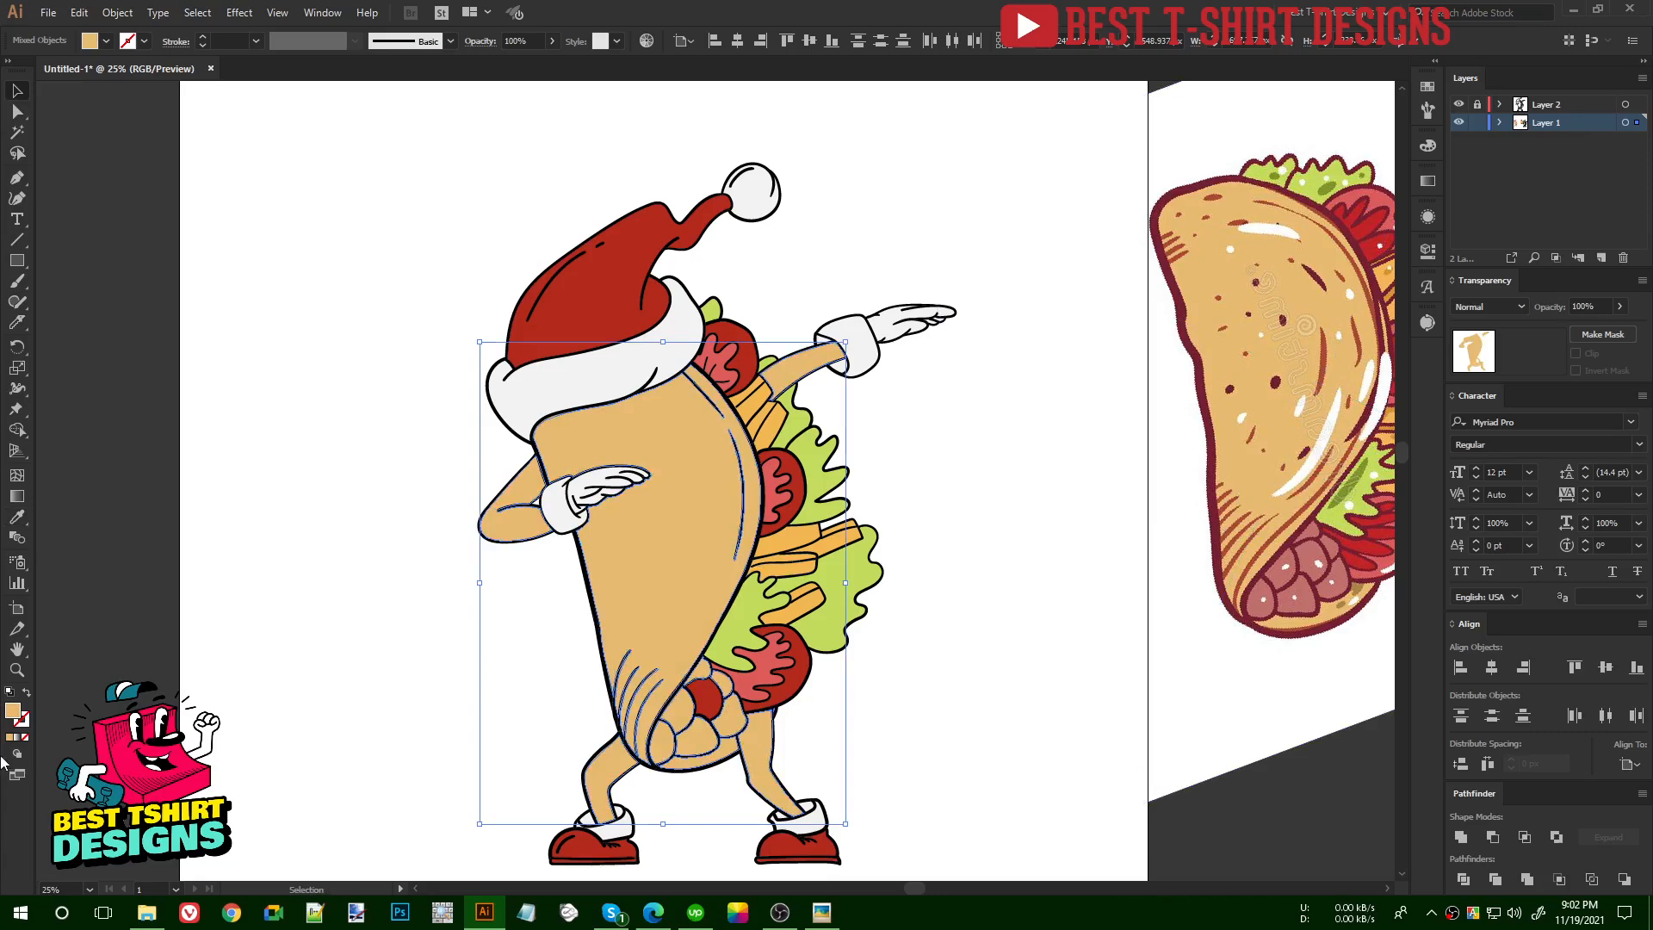
- Darken the fill of the selected shell, limbs and filling pieces to a deeper brownish tan
{"action": "double_click", "coordinate": [13, 710]}
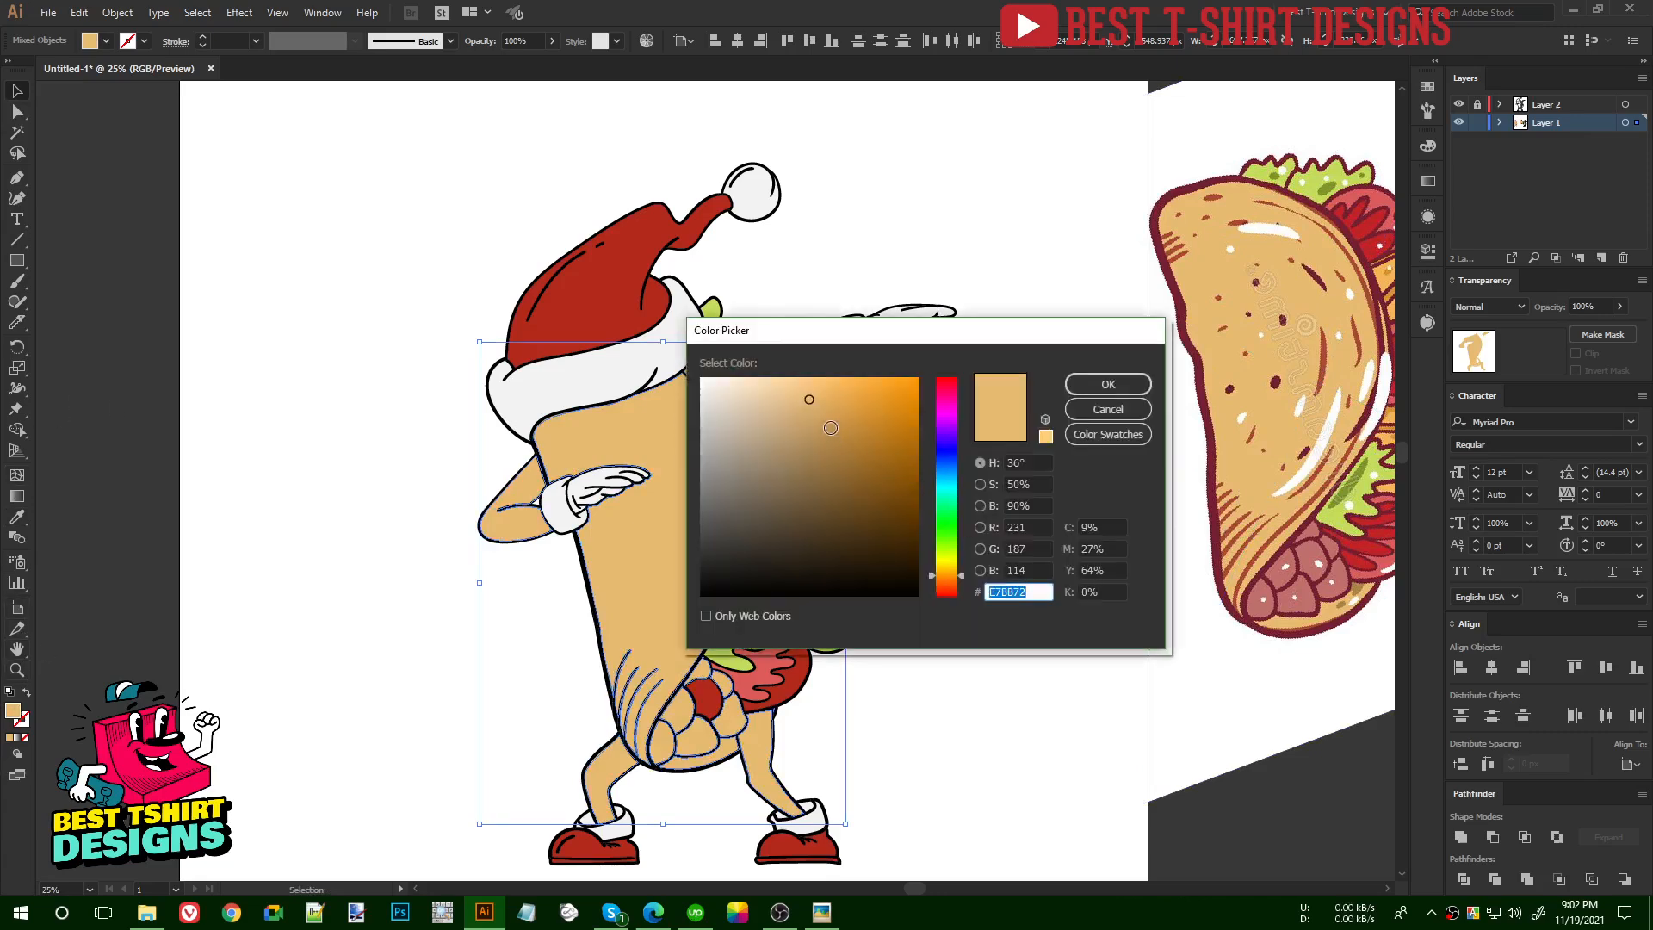
{"action": "left_click", "coordinate": [829, 430]}
{"action": "left_click", "coordinate": [1076, 377]}
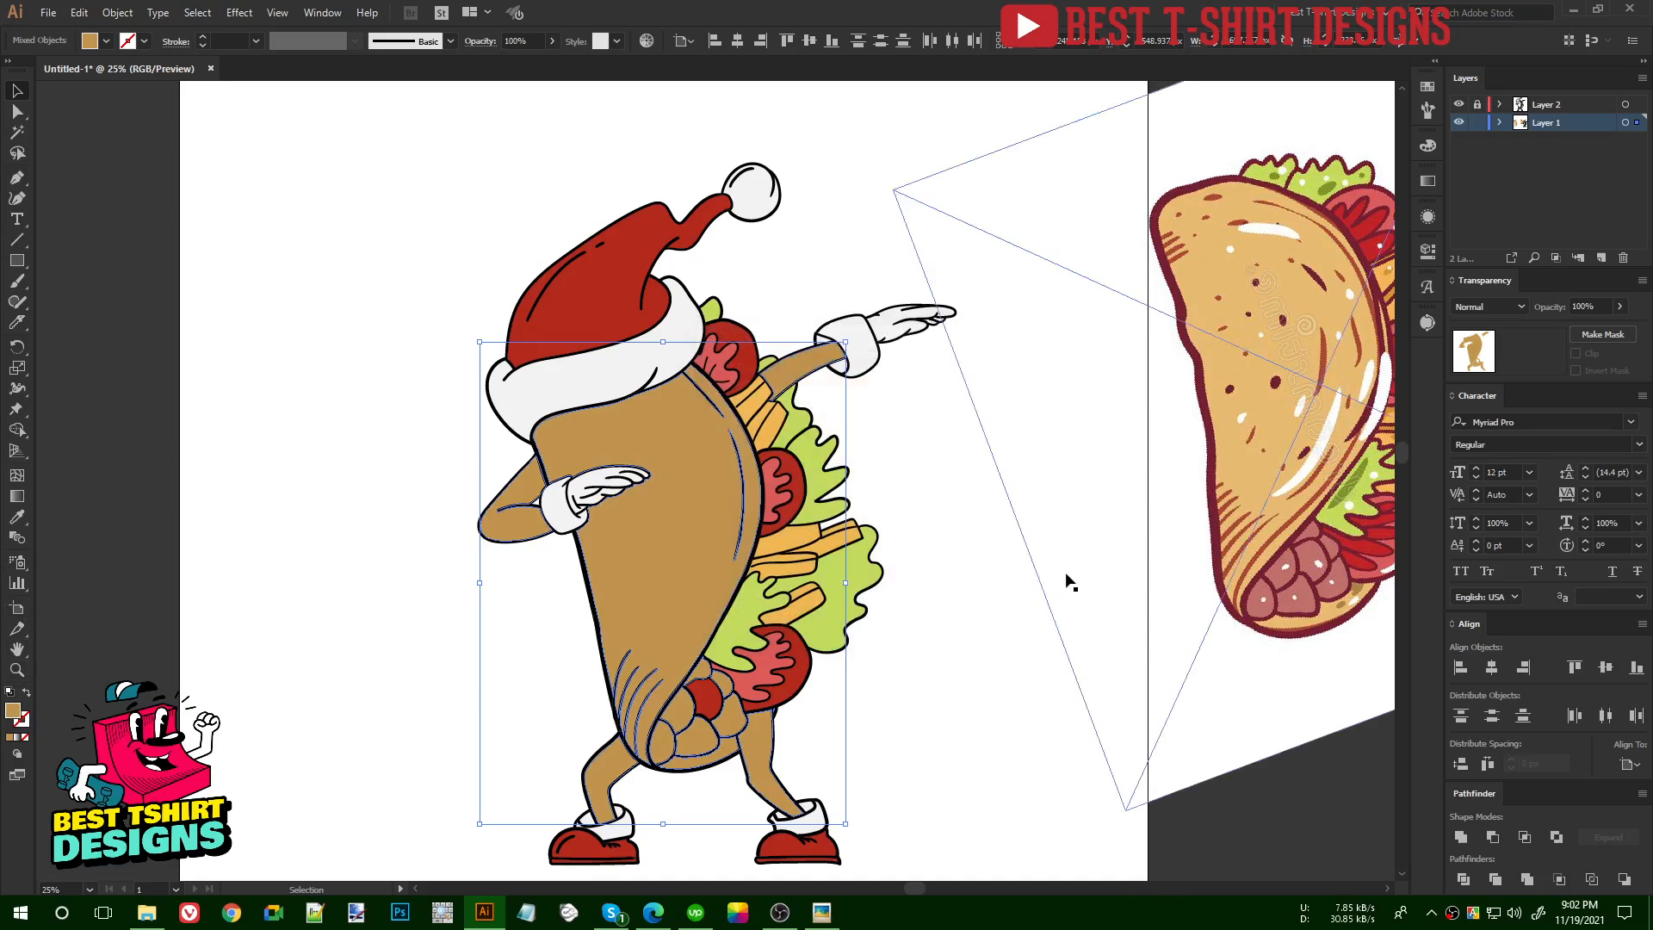
{"action": "left_click", "coordinate": [962, 532]}
- Fill the tan meat pieces at the taco's lower opening with the red sampled from the already coloured middle piece
{"action": "scroll", "coordinate": [675, 804], "scroll_direction": "up", "scroll_amount": 3}
{"action": "left_click", "coordinate": [685, 560]}
{"action": "left_click", "coordinate": [638, 643], "text": "shift"}
{"action": "left_click", "coordinate": [761, 644], "text": "shift"}
{"action": "left_click", "coordinate": [840, 566], "text": "shift"}
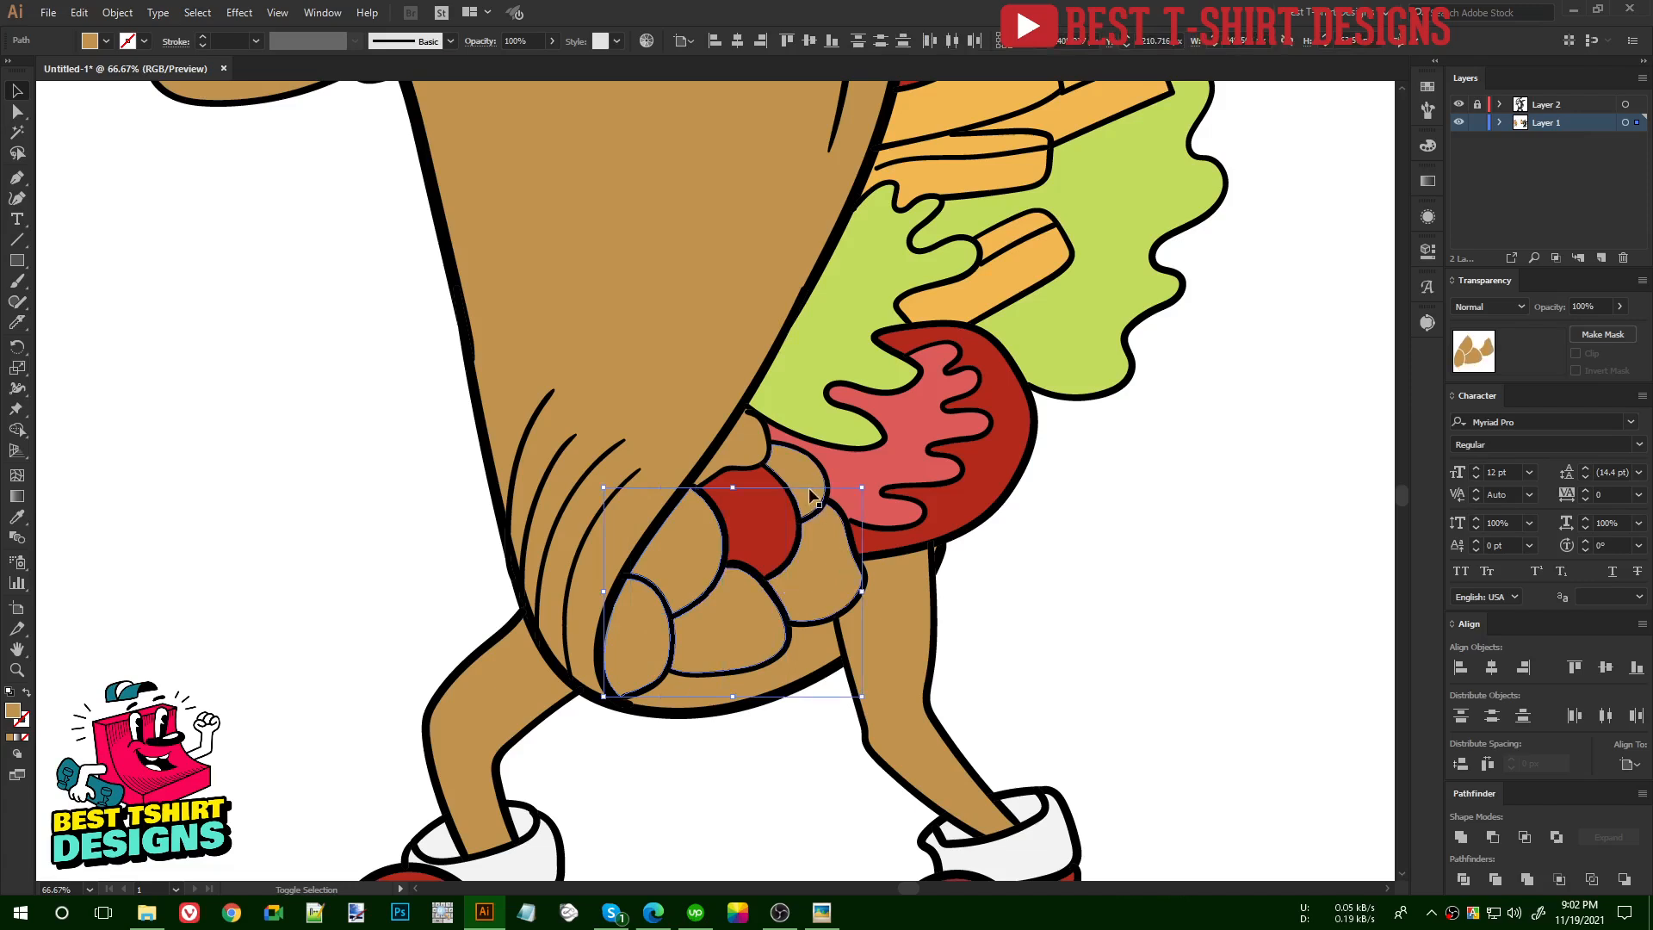
{"action": "left_click", "coordinate": [755, 448], "text": "shift"}
{"action": "key", "text": "i"}
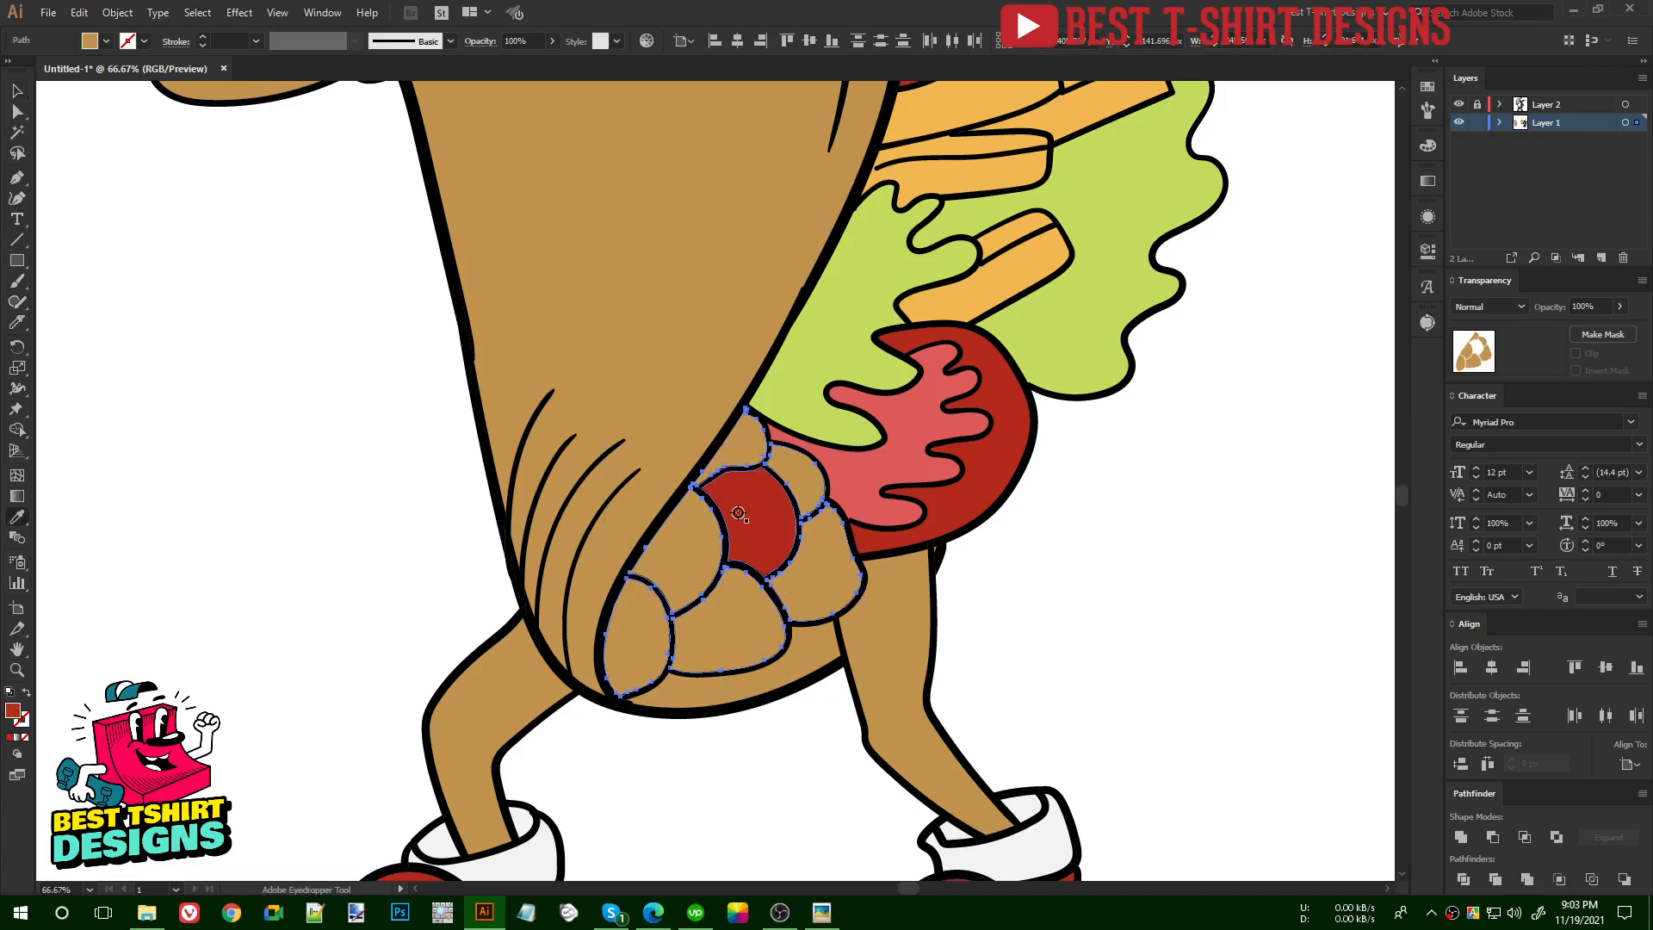
{"action": "left_click", "coordinate": [732, 517]}
{"action": "key", "text": "v"}
{"action": "left_click", "coordinate": [1093, 606]}
- Delete the tiny stray tan sliver beside the leg, just under the lowest tomato
{"action": "scroll", "coordinate": [915, 548], "scroll_direction": "up", "scroll_amount": 4}
{"action": "left_click", "coordinate": [1011, 564]}
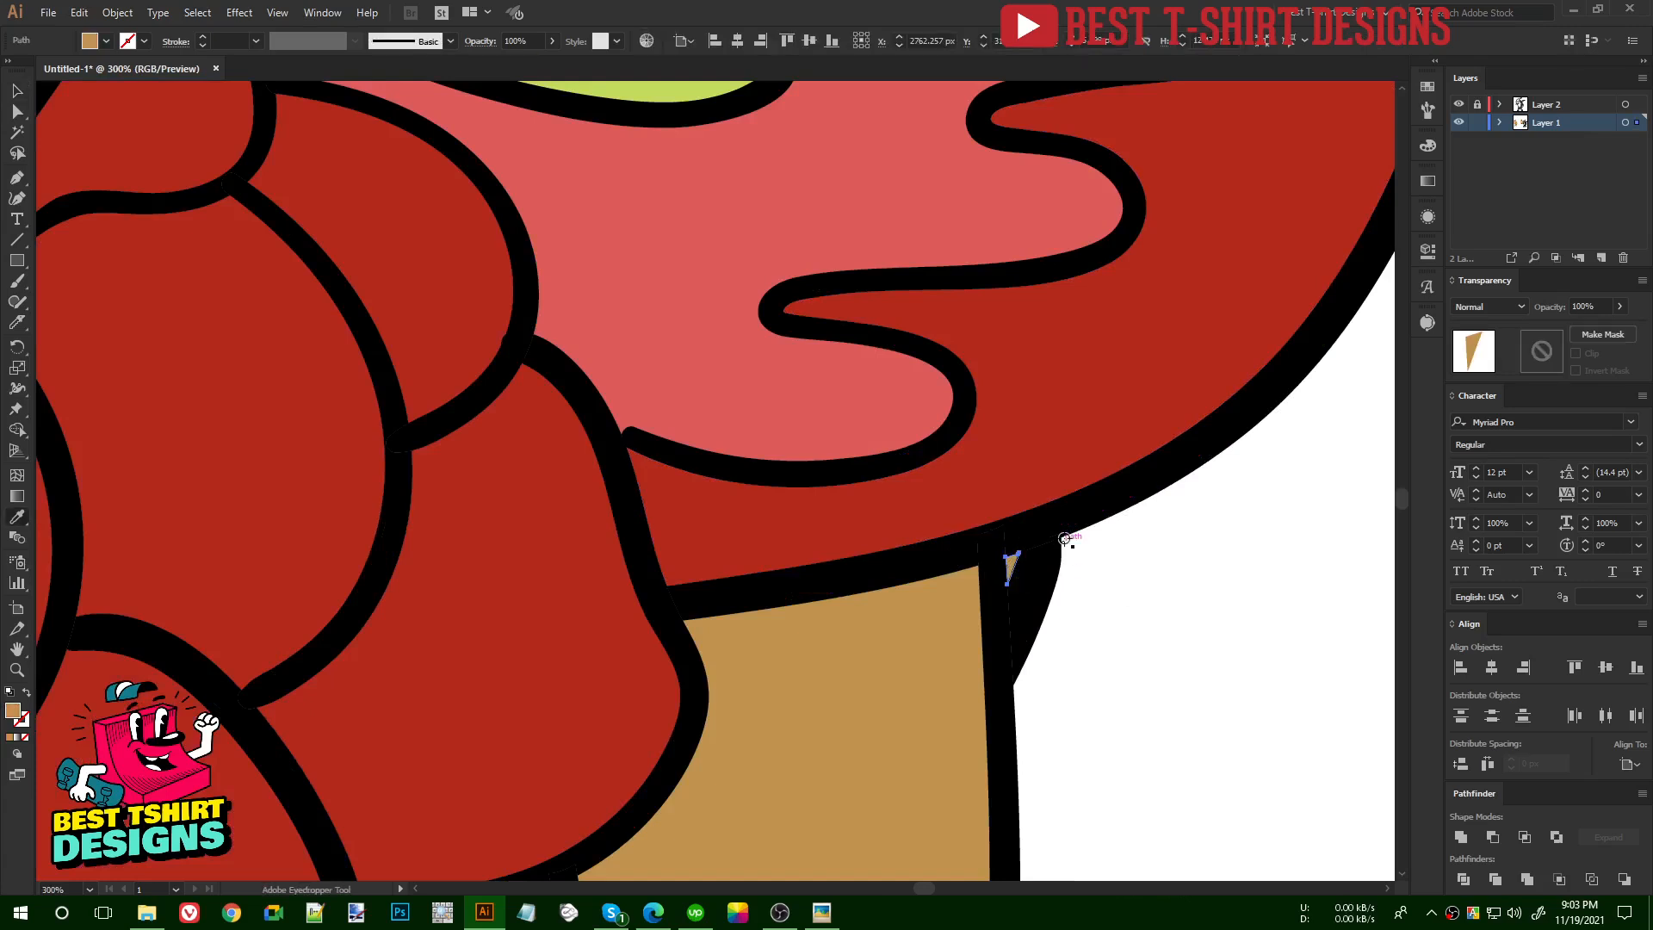
{"action": "key", "text": "Delete"}
{"action": "scroll", "coordinate": [956, 570], "scroll_direction": "down", "scroll_amount": 4}
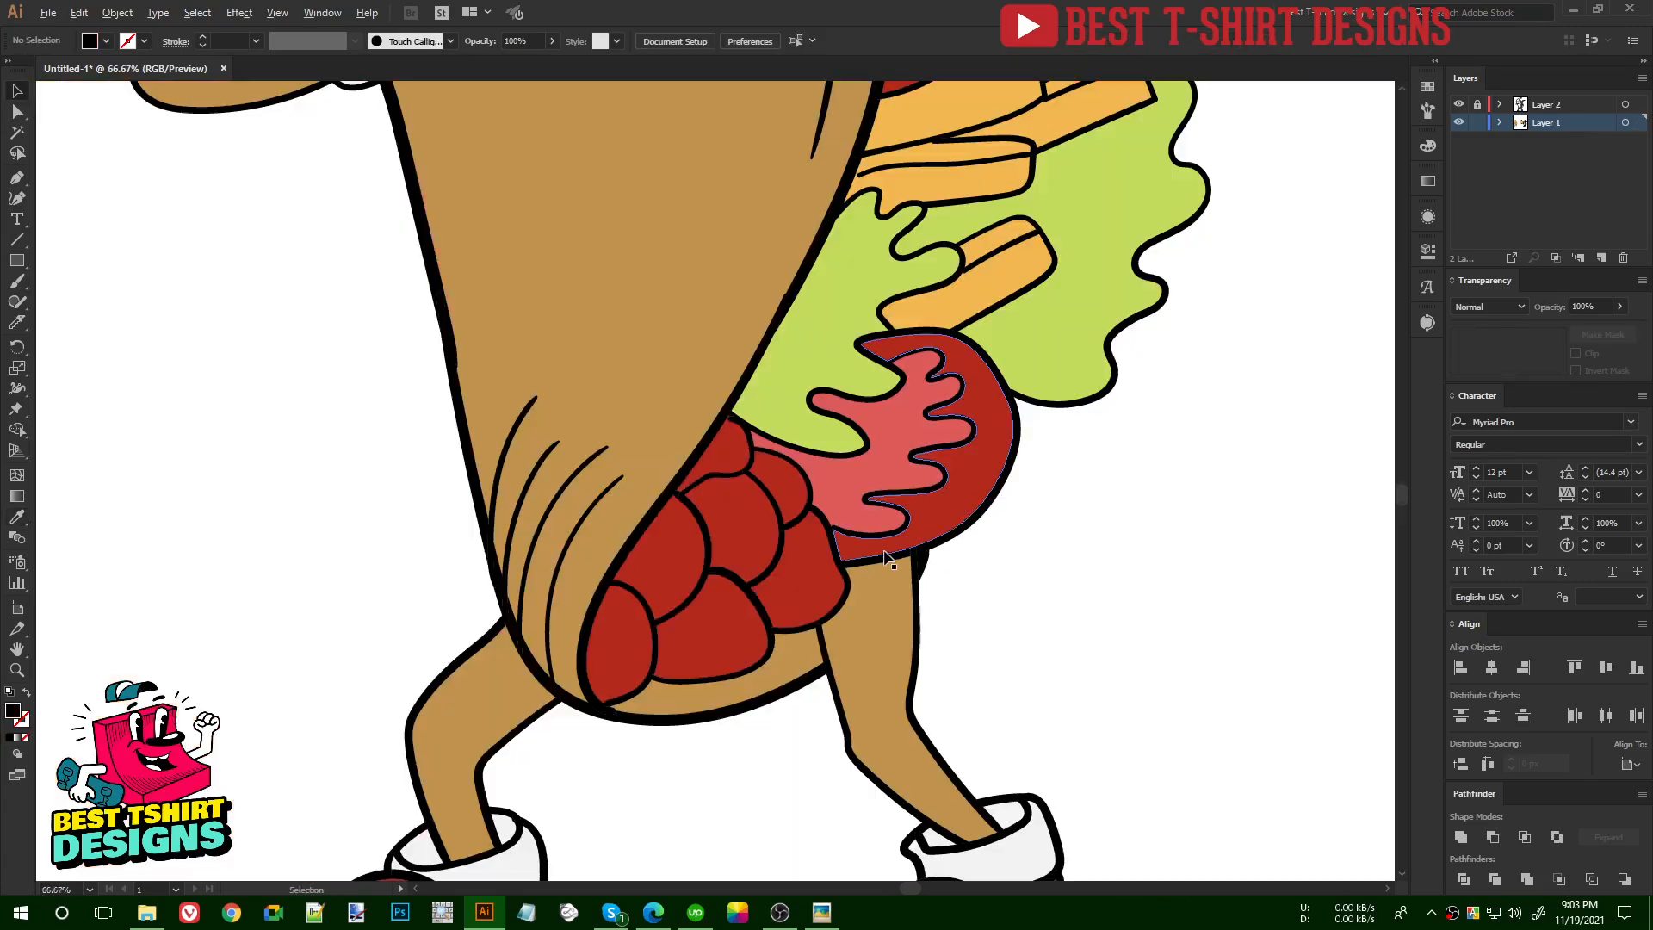
- Shift the reference taco image a little to the right, away from the coloured character
{"action": "scroll", "coordinate": [988, 583], "scroll_direction": "down", "scroll_amount": 2}
{"action": "scroll", "coordinate": [988, 583], "scroll_direction": "up", "scroll_amount": 1}
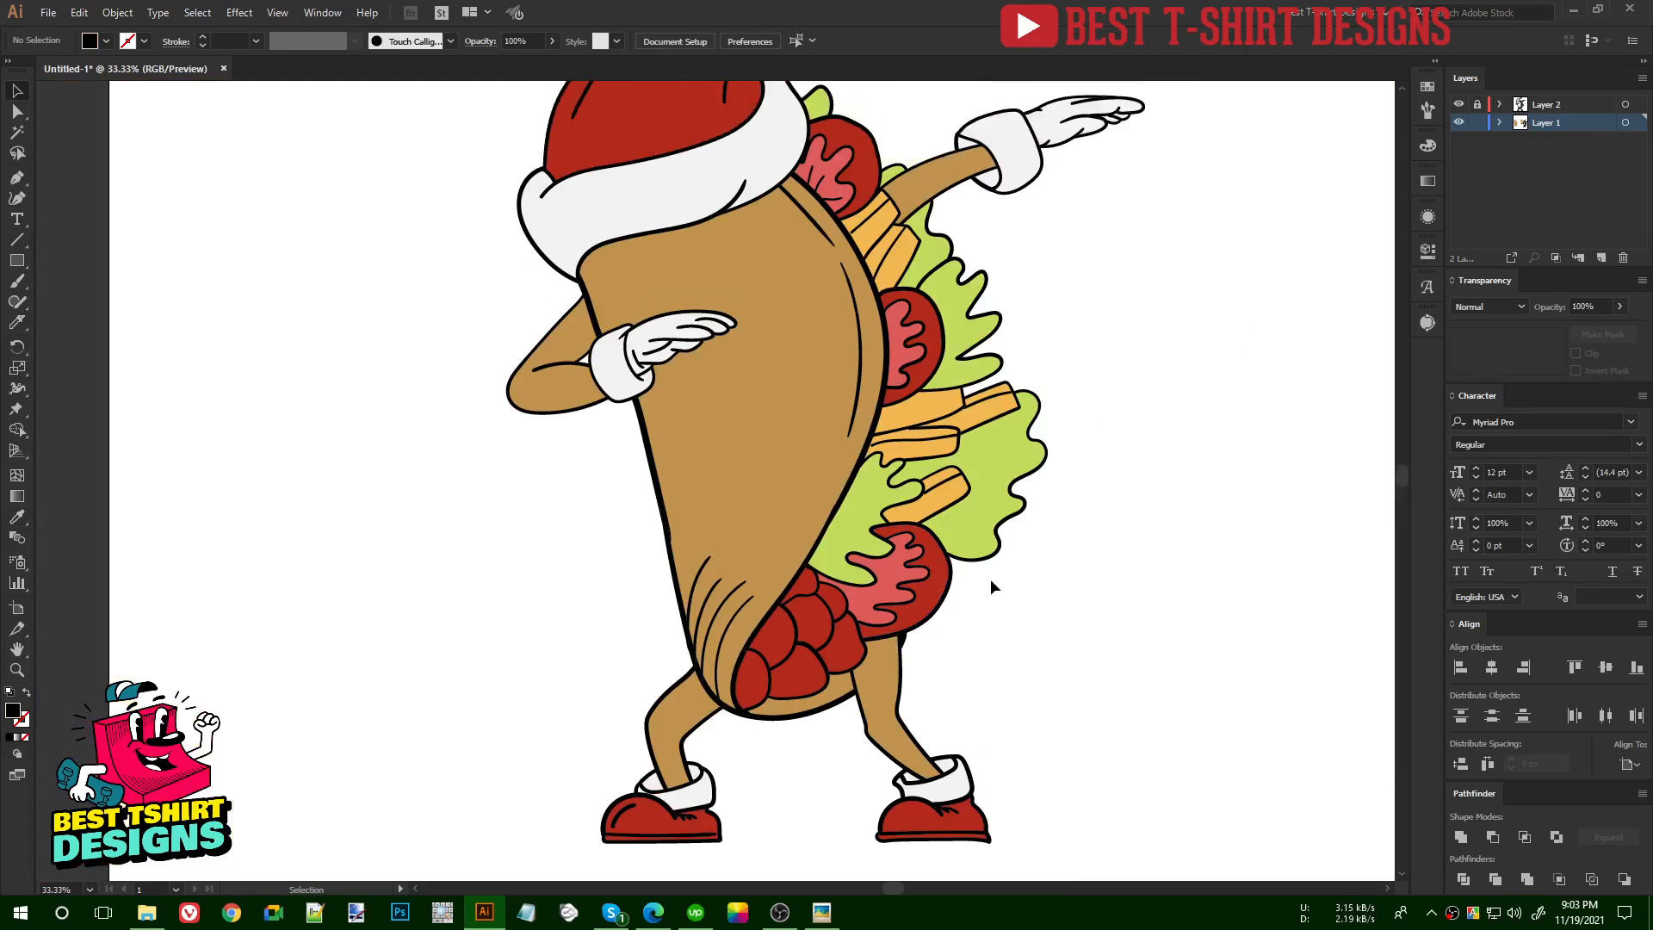
{"action": "scroll", "coordinate": [917, 590], "scroll_direction": "down", "scroll_amount": 1}
{"action": "scroll", "coordinate": [1051, 596], "scroll_direction": "up", "scroll_amount": 1}
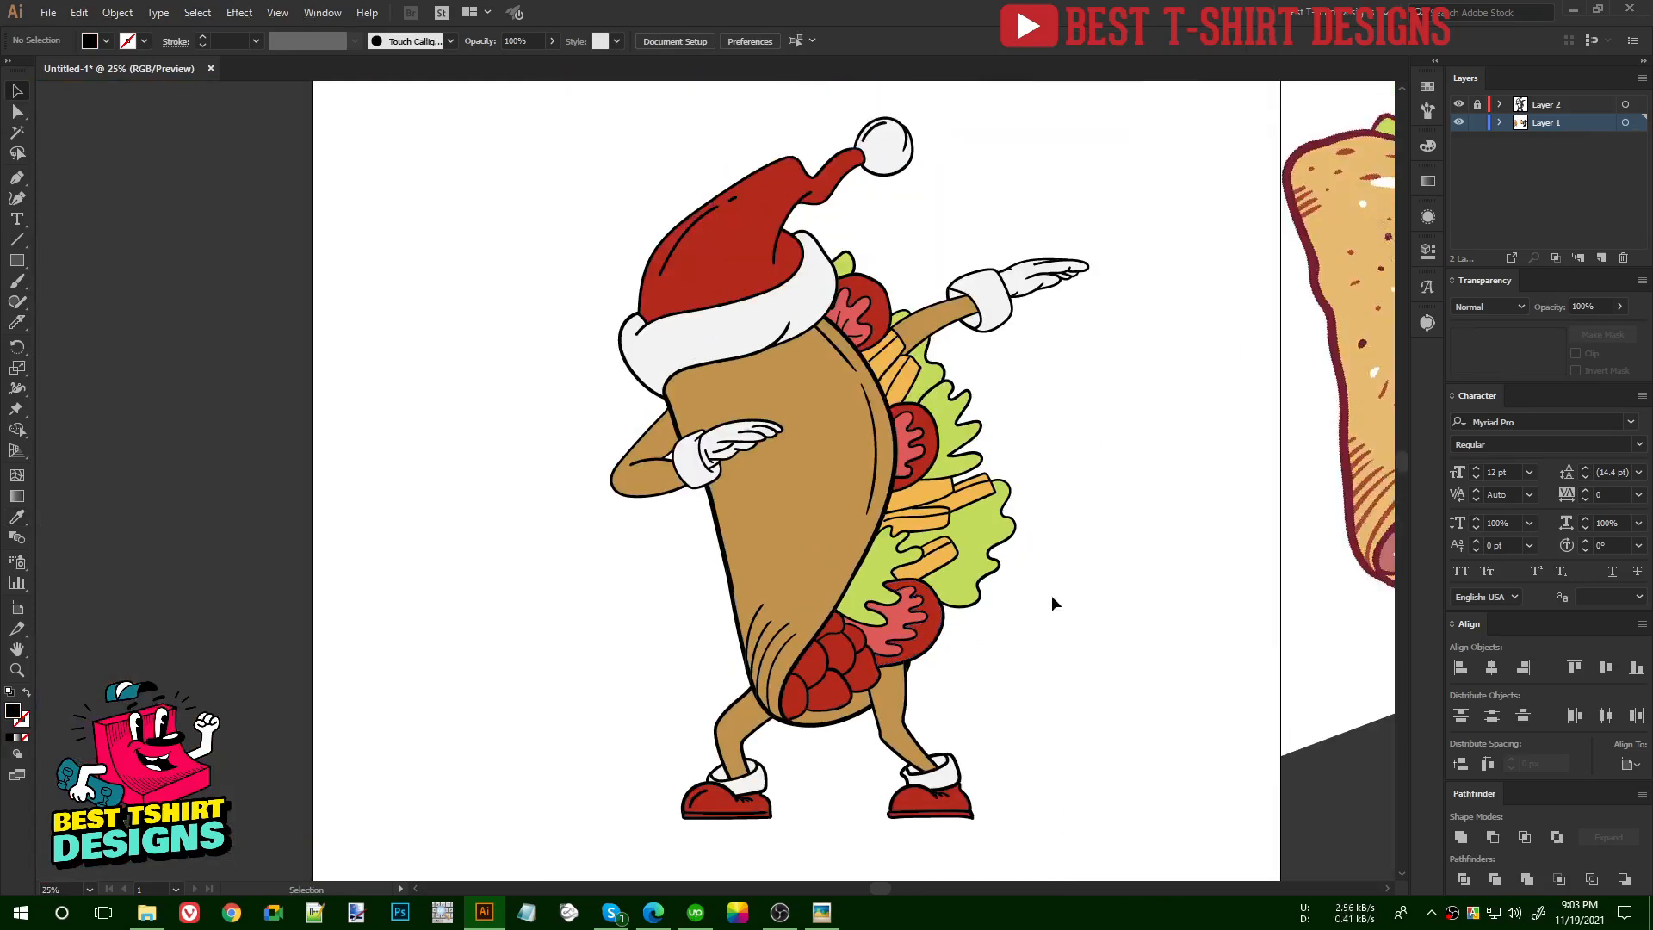
{"action": "scroll", "coordinate": [883, 573], "scroll_direction": "down", "scroll_amount": 1}
{"action": "left_click", "coordinate": [1048, 485]}
{"action": "left_click_drag", "start_coordinate": [1072, 484], "coordinate": [1138, 485]}
{"action": "left_click_drag", "start_coordinate": [1048, 514], "coordinate": [883, 490]}
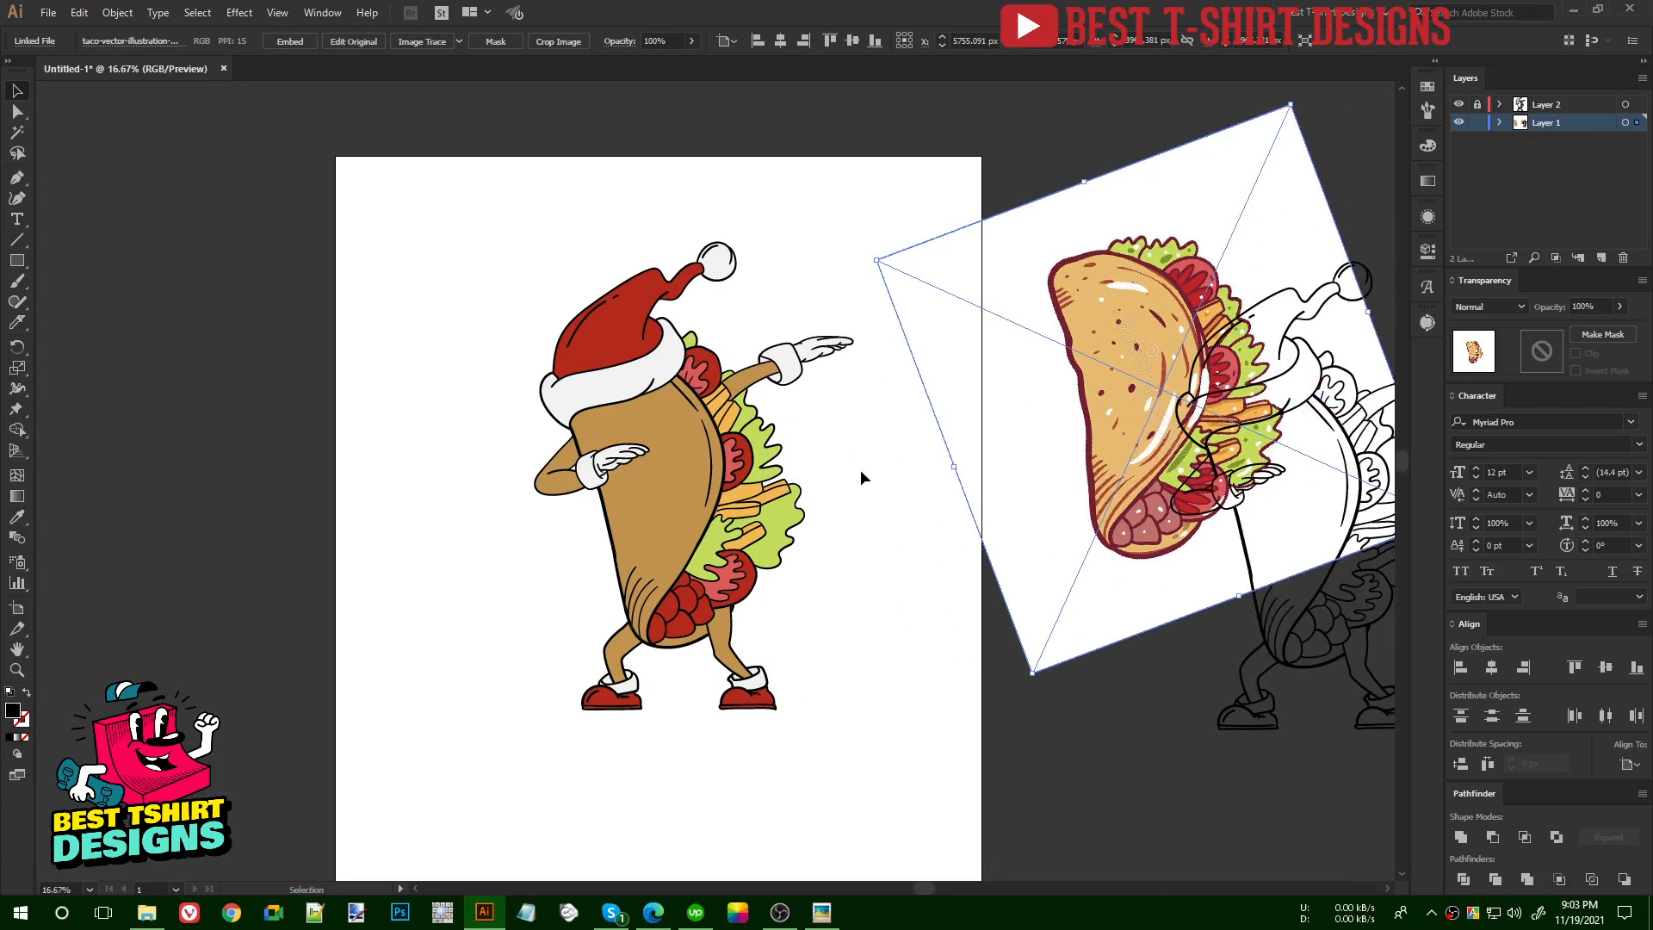
{"action": "left_click", "coordinate": [879, 446]}
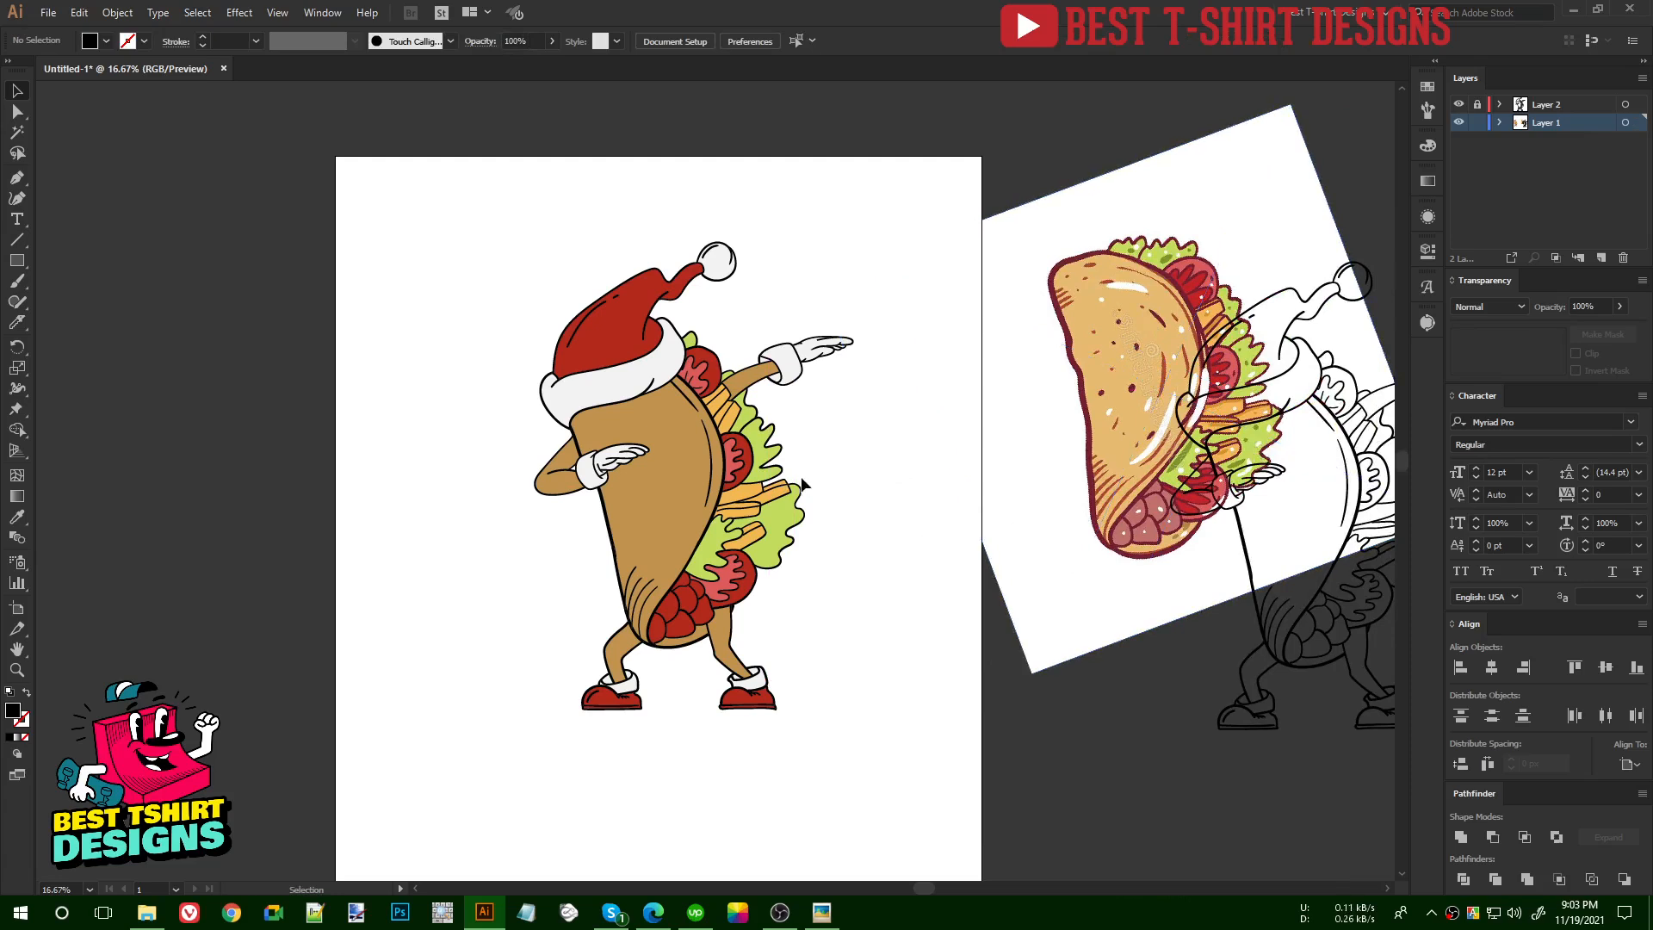
- Move the reference taco image further right until it is completely clear of the artboard
{"action": "scroll", "coordinate": [761, 452], "scroll_direction": "up", "scroll_amount": 1}
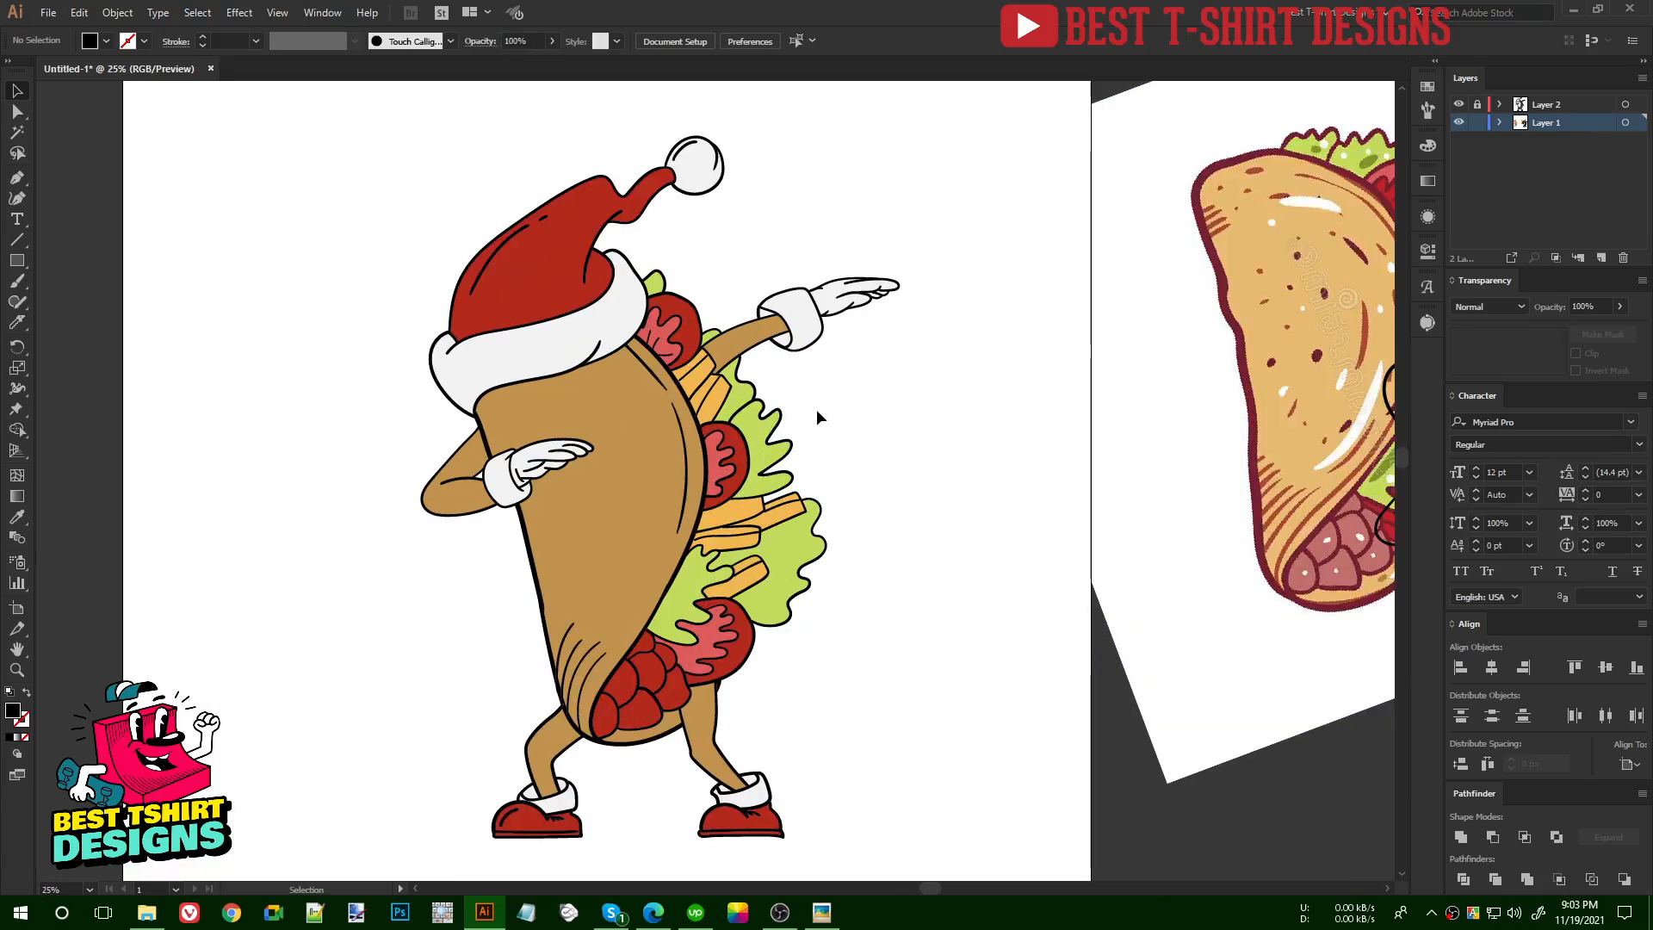
{"action": "scroll", "coordinate": [654, 349], "scroll_direction": "up", "scroll_amount": 1}
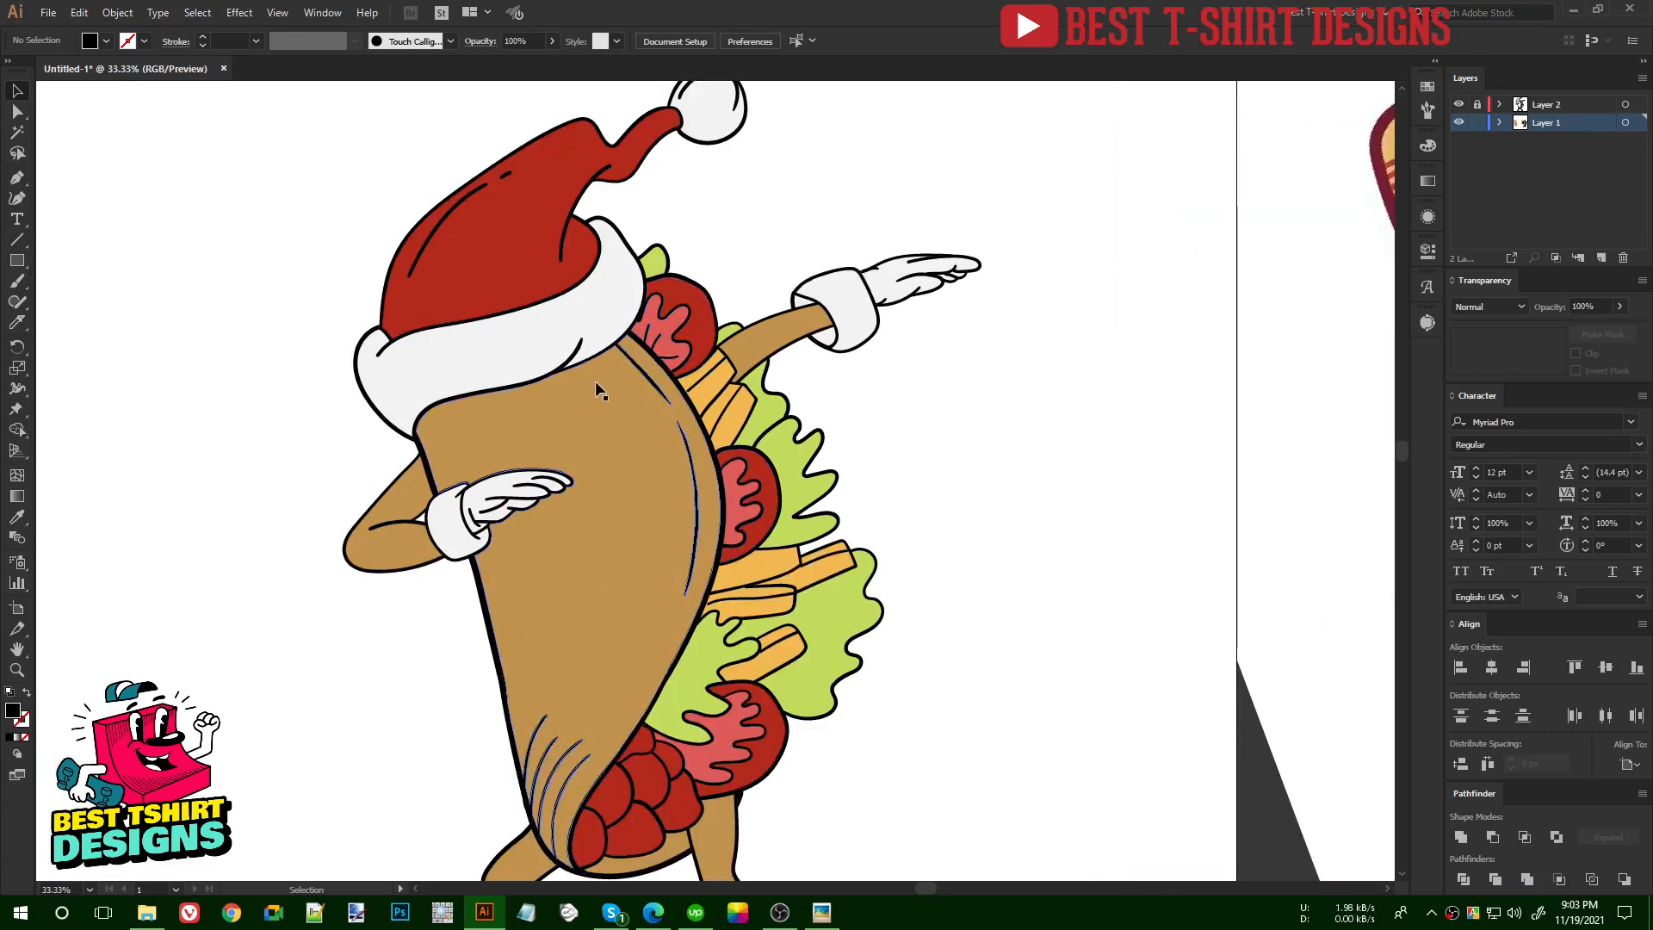
{"action": "scroll", "coordinate": [591, 379], "scroll_direction": "down", "scroll_amount": 1}
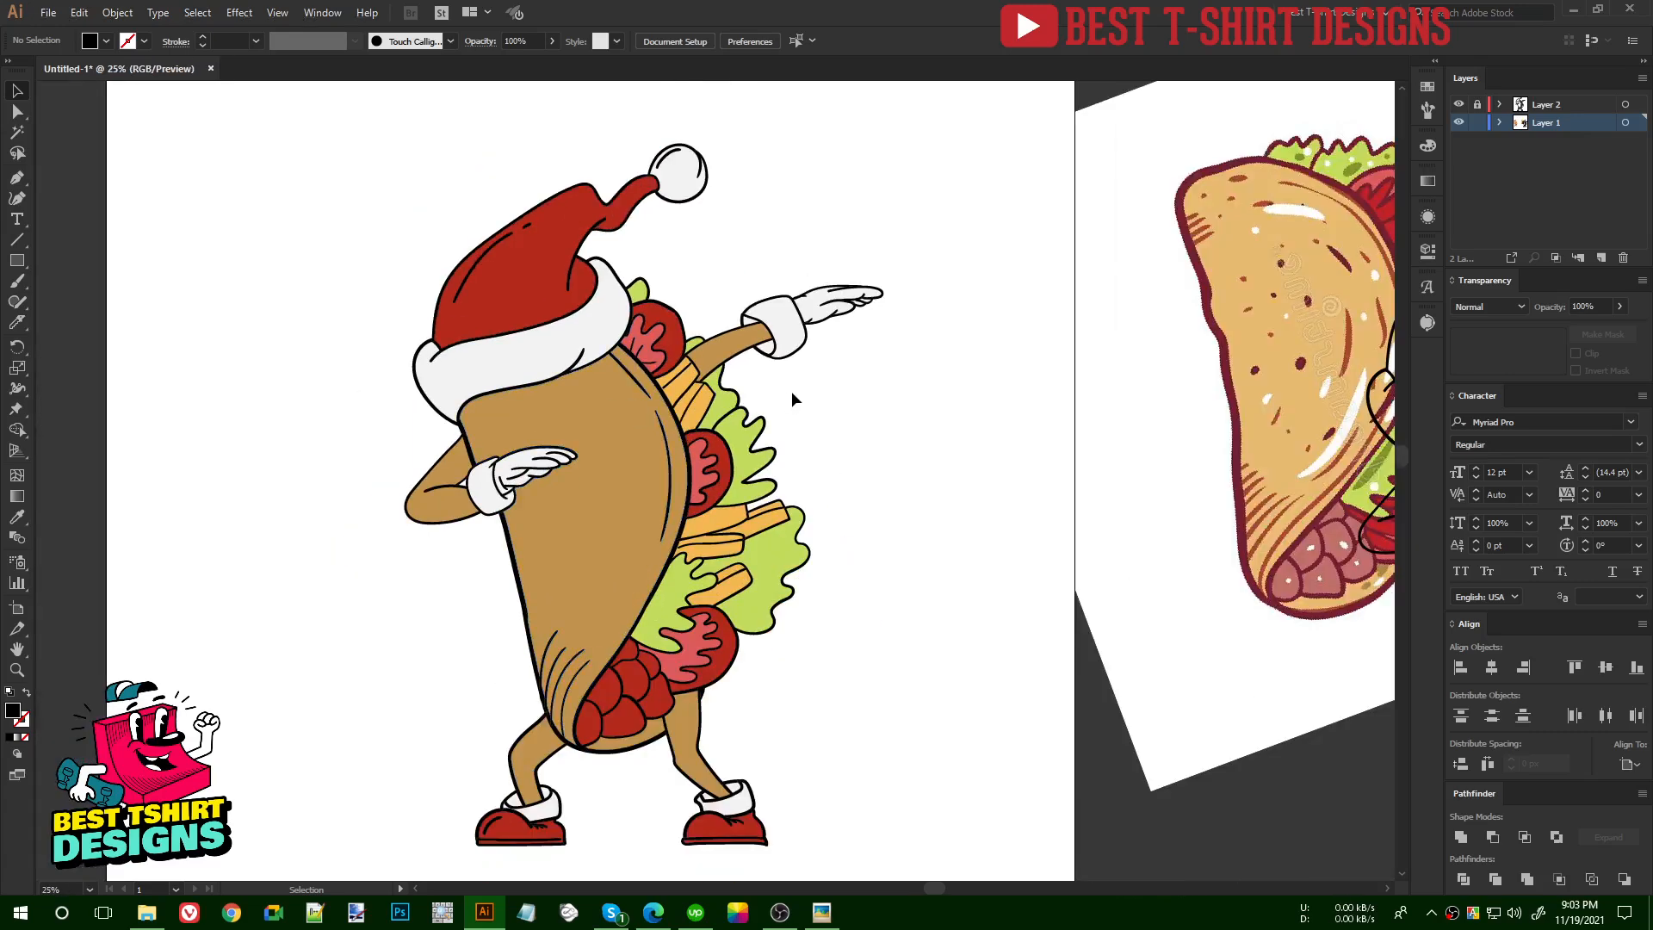
{"action": "scroll", "coordinate": [793, 403], "scroll_direction": "down", "scroll_amount": 1}
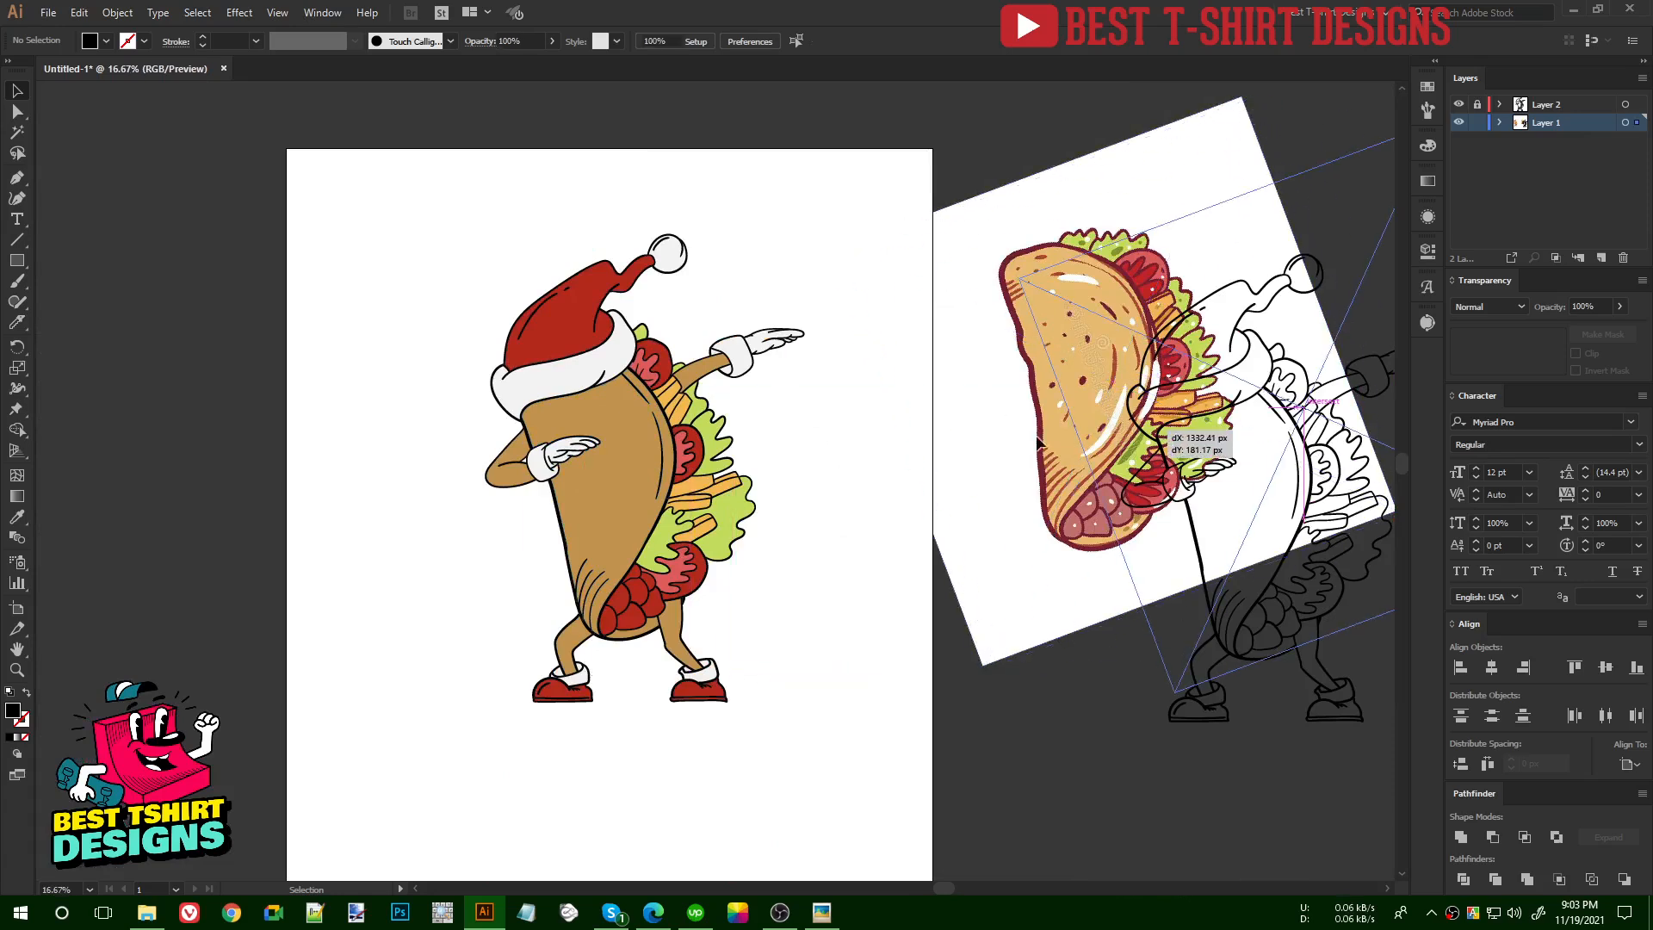
{"action": "left_click_drag", "start_coordinate": [506, 353], "coordinate": [912, 773]}
{"action": "key", "text": "v"}
{"action": "left_click", "coordinate": [842, 554]}
{"action": "scroll", "coordinate": [536, 456], "scroll_direction": "up", "scroll_amount": 1}
{"action": "left_click_drag", "start_coordinate": [423, 496], "coordinate": [552, 502]}
- Draw a black rectangle about 2820 px wide over the whole character and place it behind the artwork as a background
{"action": "left_click", "coordinate": [17, 260]}
{"action": "mouse_move", "coordinate": [532, 102]}
{"action": "left_mouse_down"}
{"action": "mouse_move", "coordinate": [1129, 786]}
{"action": "mouse_move", "coordinate": [1161, 876]}
{"action": "mouse_move", "coordinate": [1158, 772]}
{"action": "mouse_move", "coordinate": [1141, 779]}
{"action": "left_mouse_up"}
{"action": "scroll", "coordinate": [1140, 778], "scroll_direction": "up", "scroll_amount": 2}
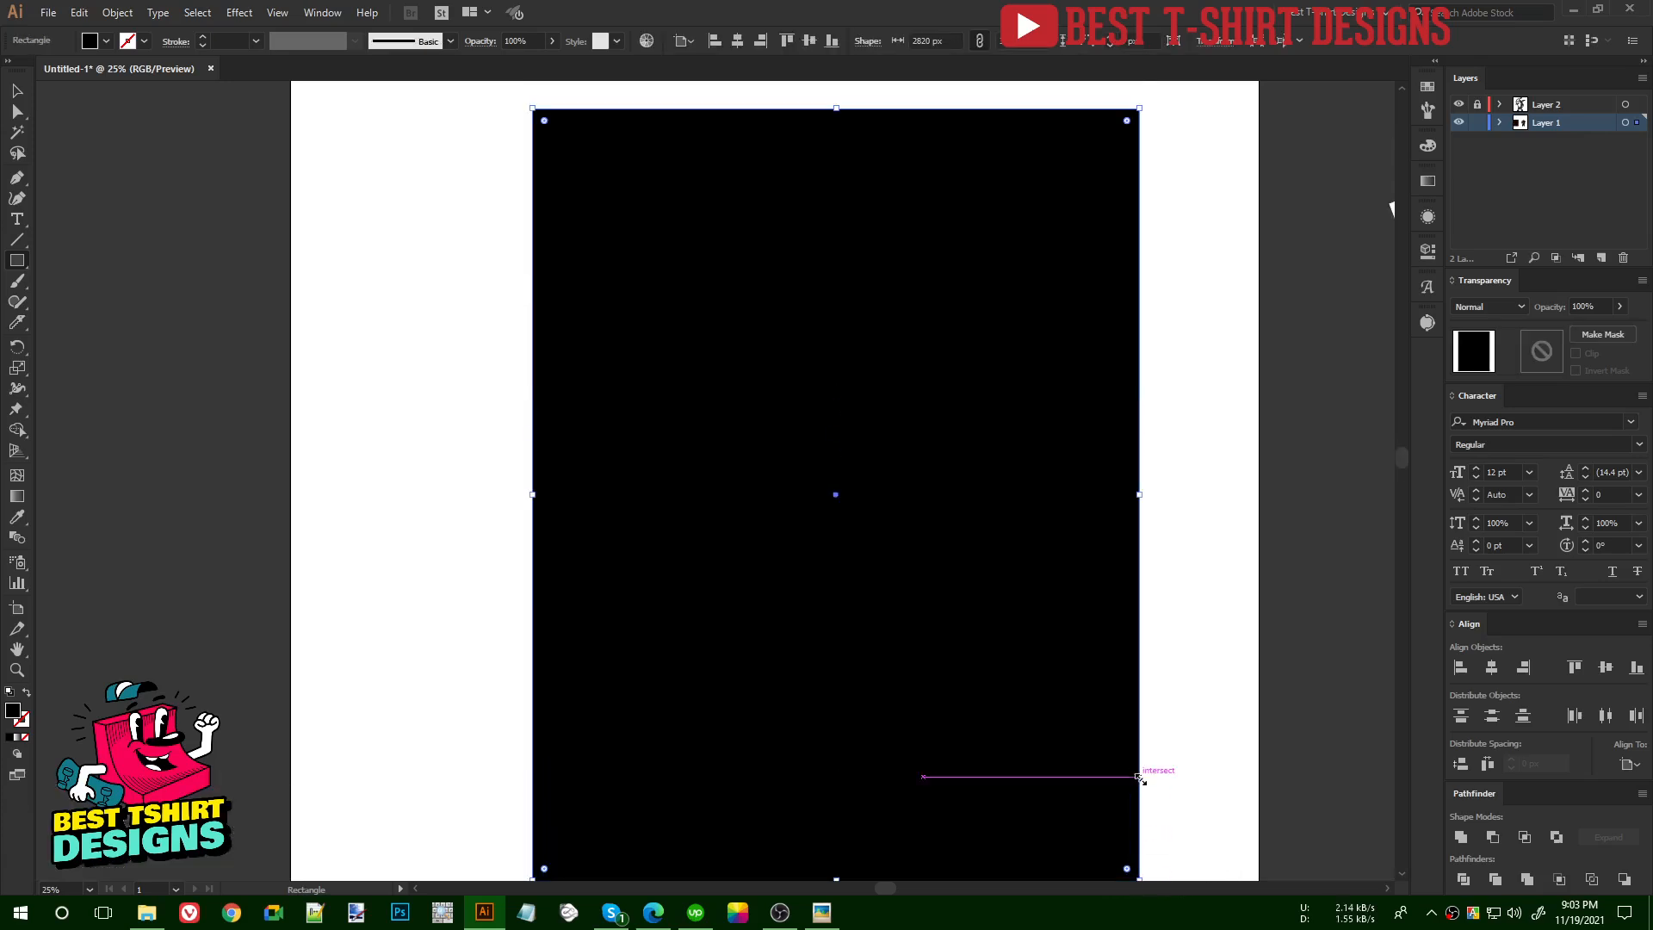
{"action": "key", "text": "ctrl+x"}
{"action": "key", "text": "ctrl+b"}
{"action": "key", "text": "v"}
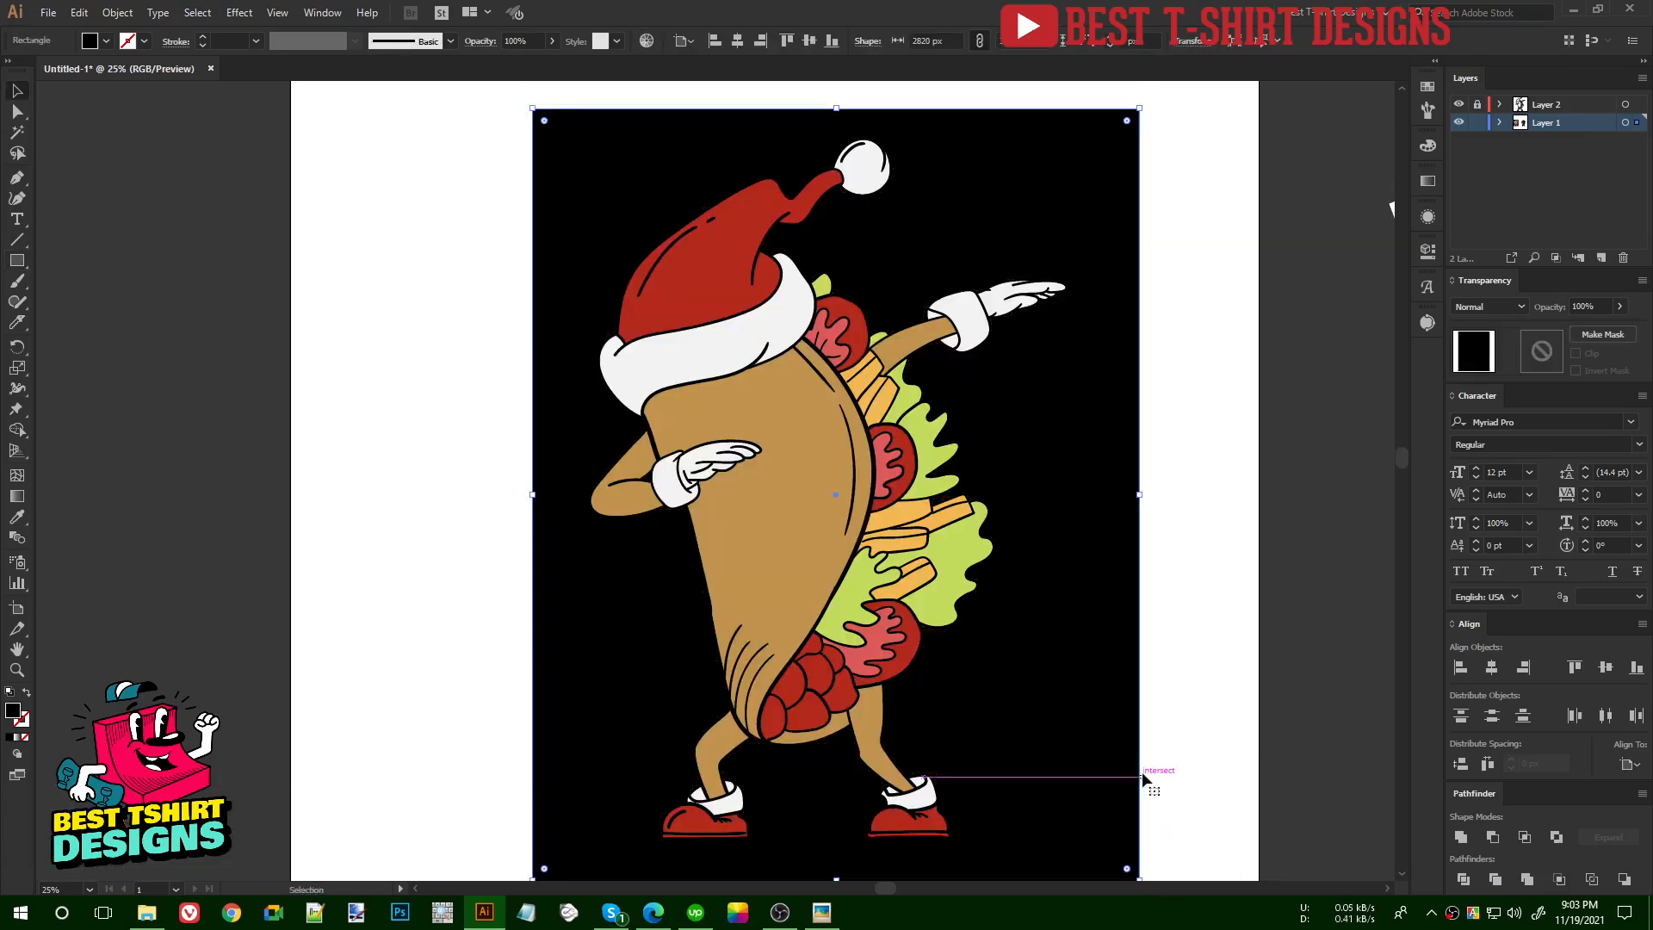
{"action": "key", "text": "ctrl+minus"}
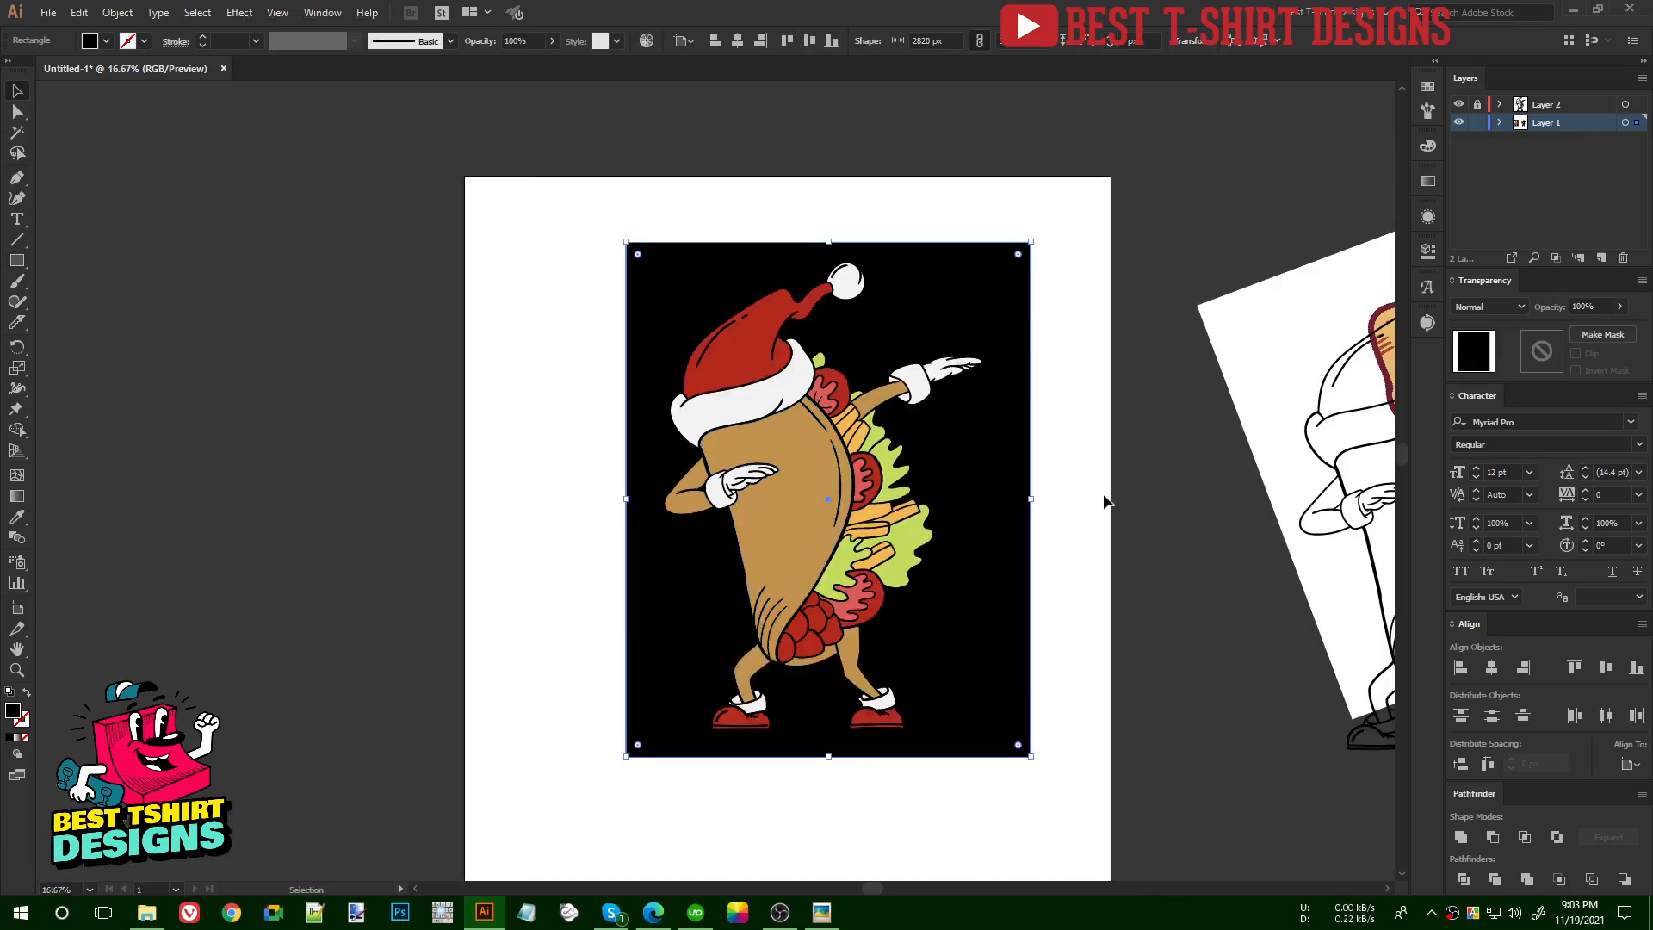
{"action": "left_click", "coordinate": [1070, 565]}
{"action": "key", "text": "ctrl+plus"}
{"action": "left_click_drag", "start_coordinate": [1151, 607], "coordinate": [1160, 650]}
{"action": "scroll", "coordinate": [793, 413], "scroll_direction": "down", "scroll_amount": 1}
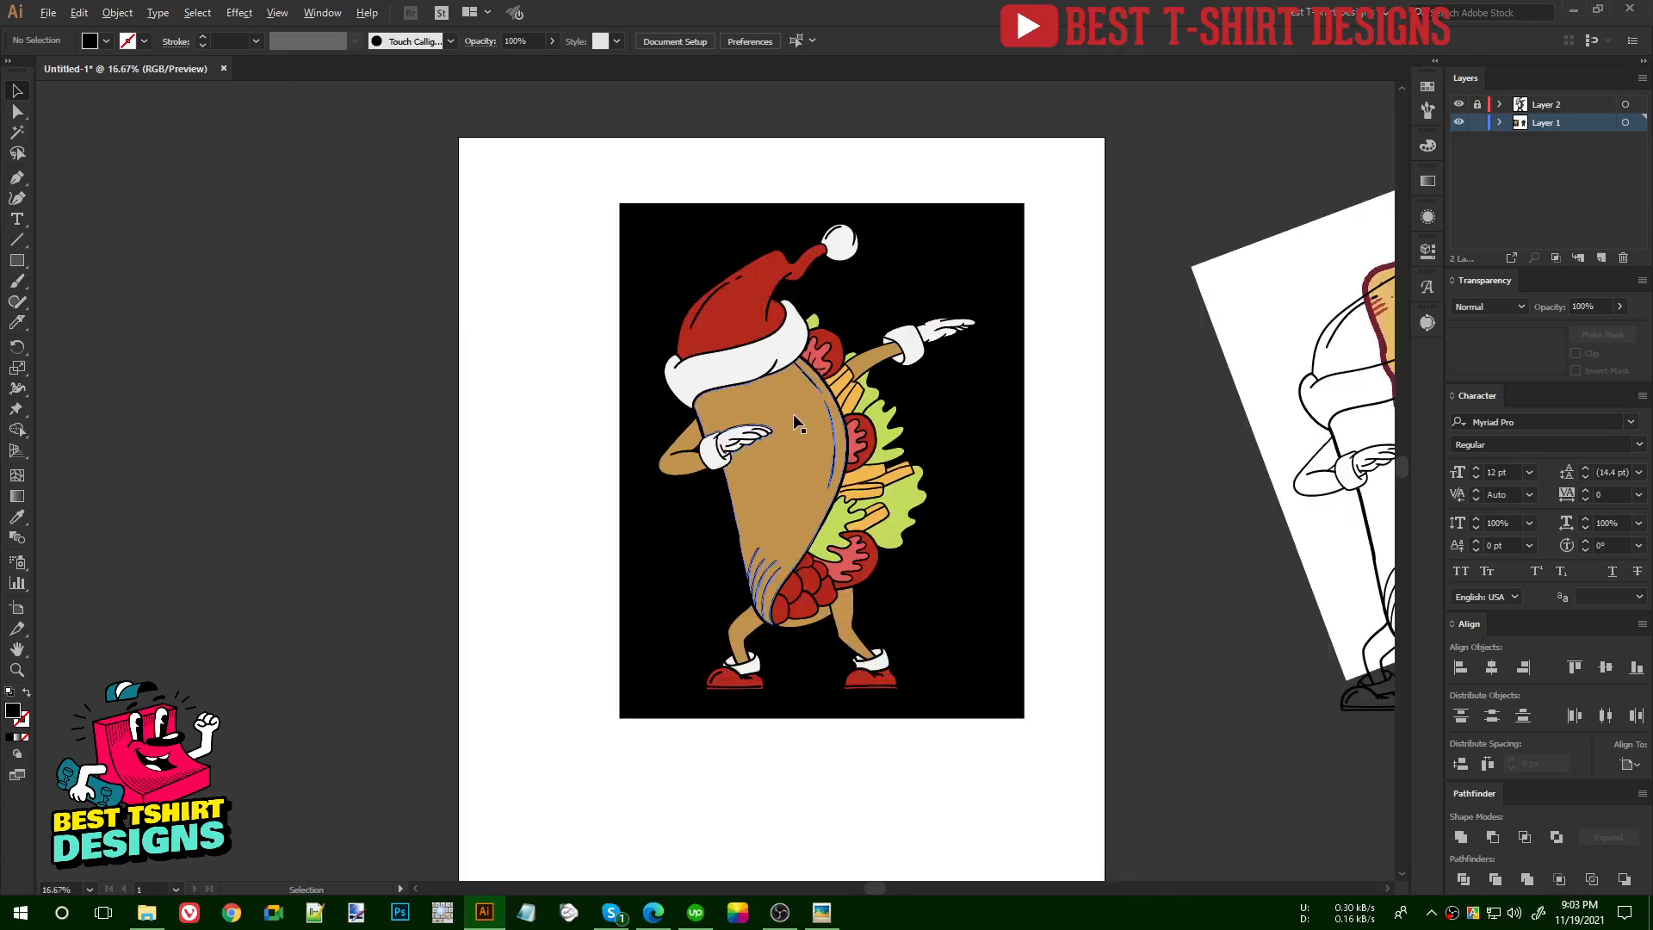
{"action": "scroll", "coordinate": [847, 492], "scroll_direction": "up", "scroll_amount": 1}
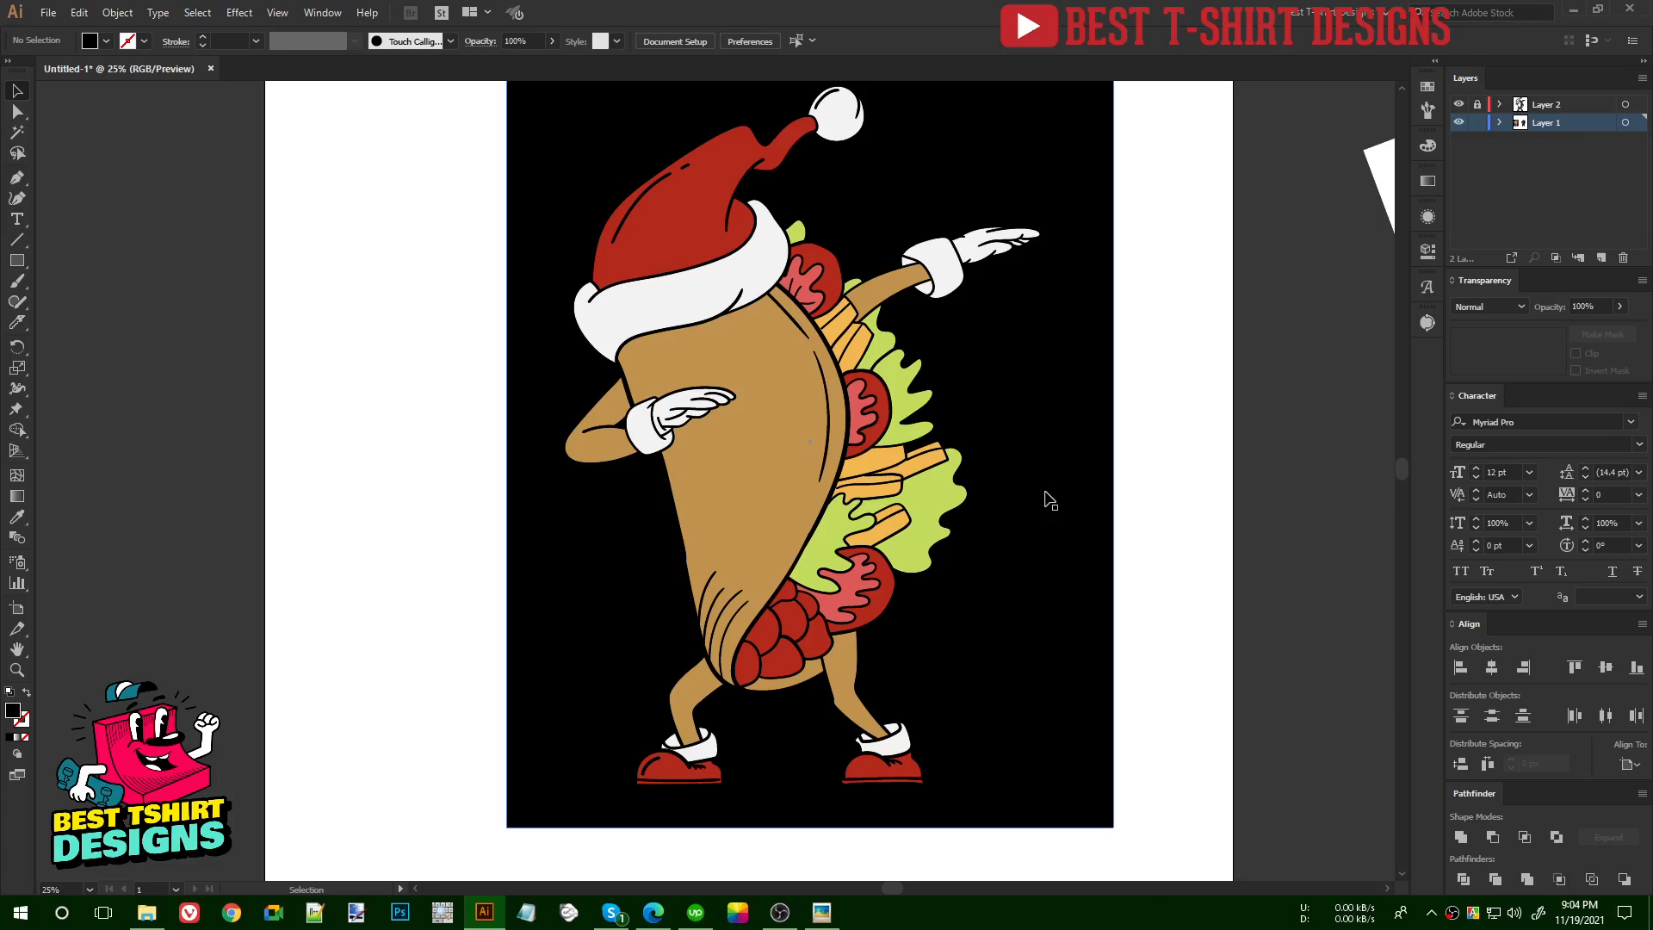
{"action": "scroll", "coordinate": [1107, 491], "scroll_direction": "up", "scroll_amount": 1}
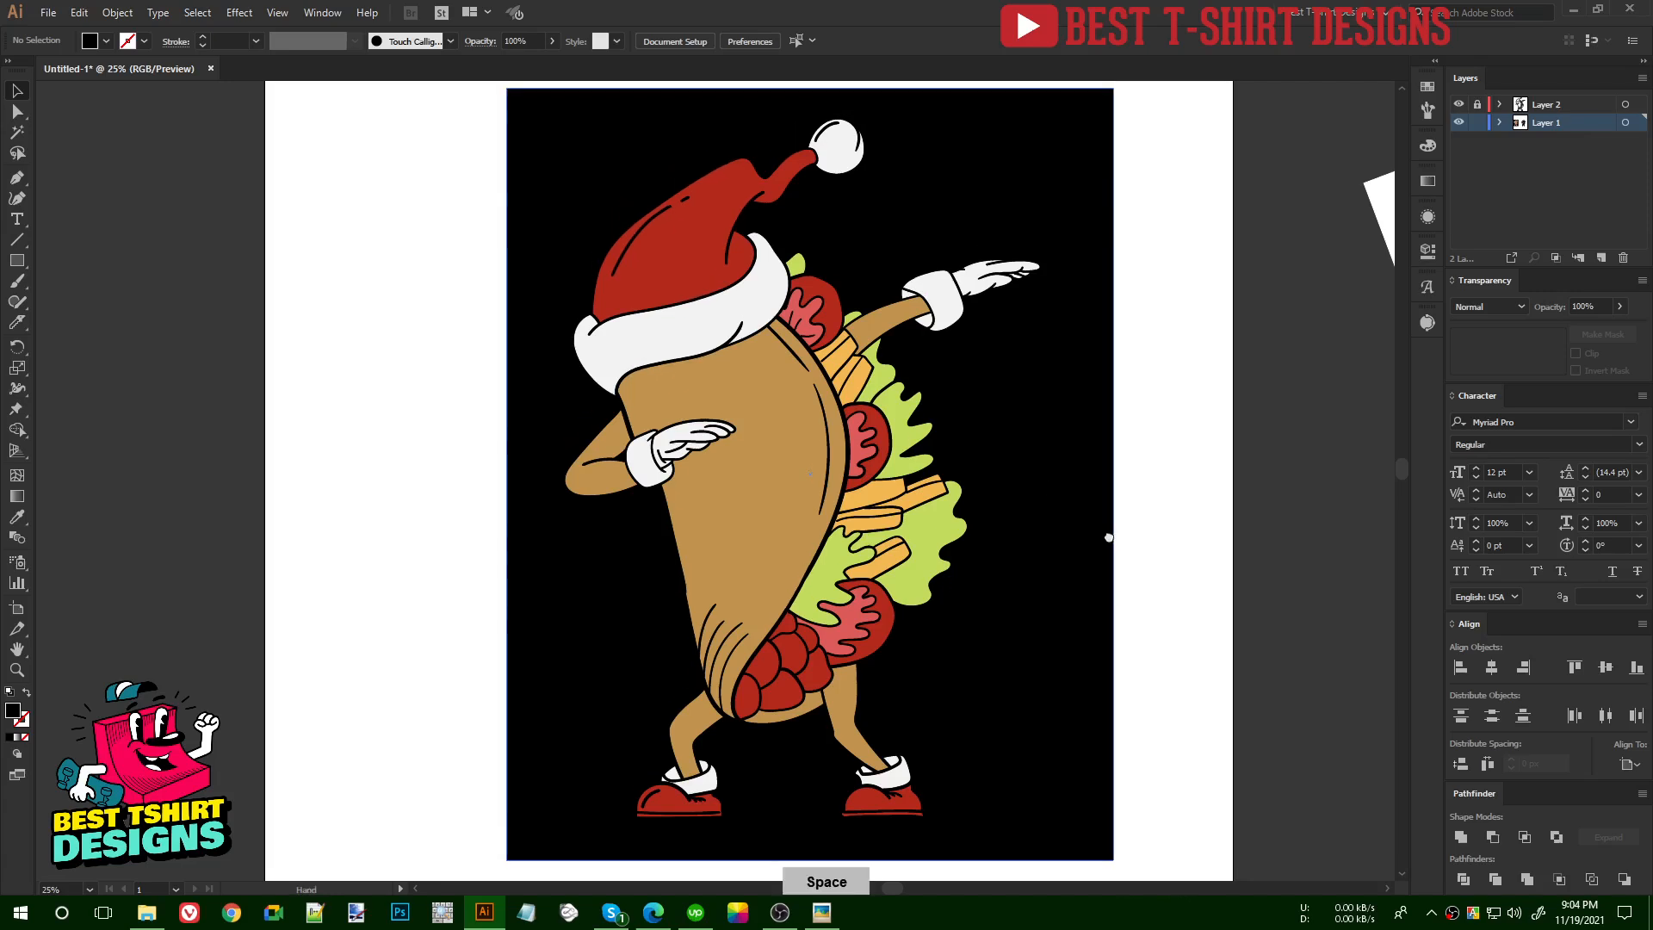